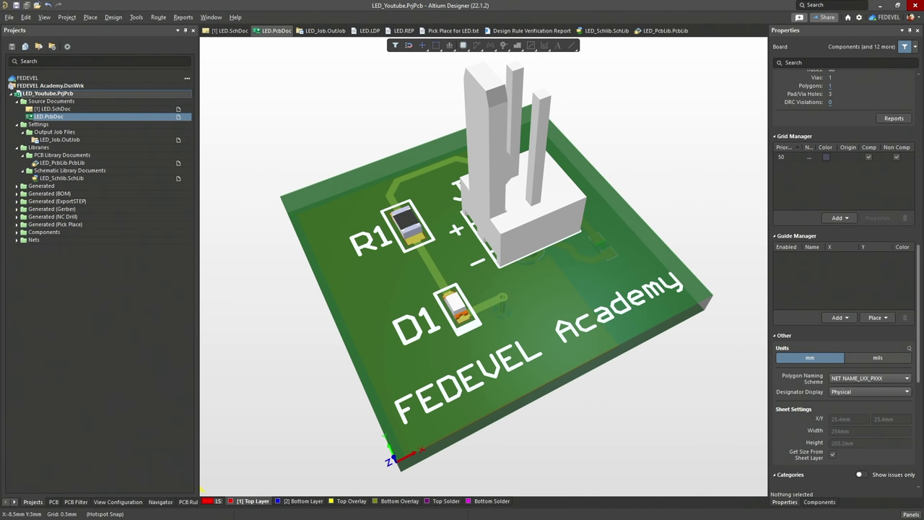
Examine the finished LED project's schematic, schematic library, PCB library and board layout documents
click(113, 109)
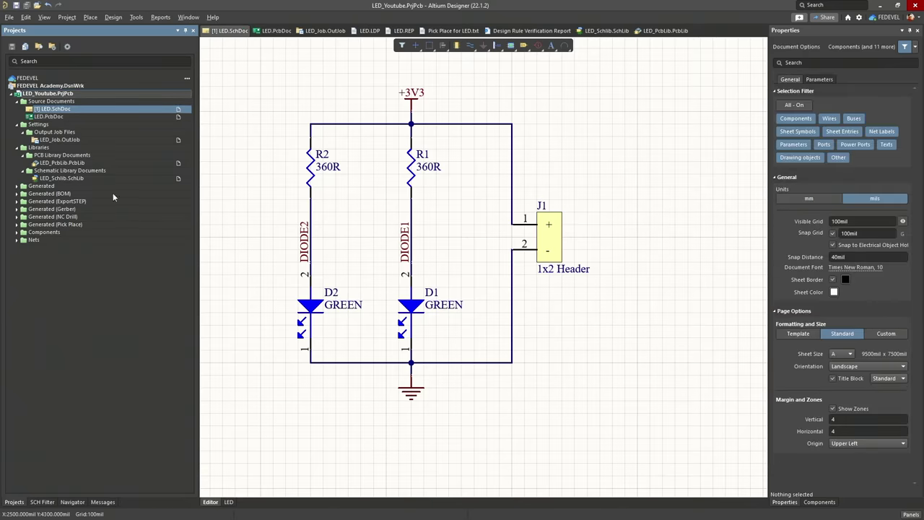
double_click(78, 179)
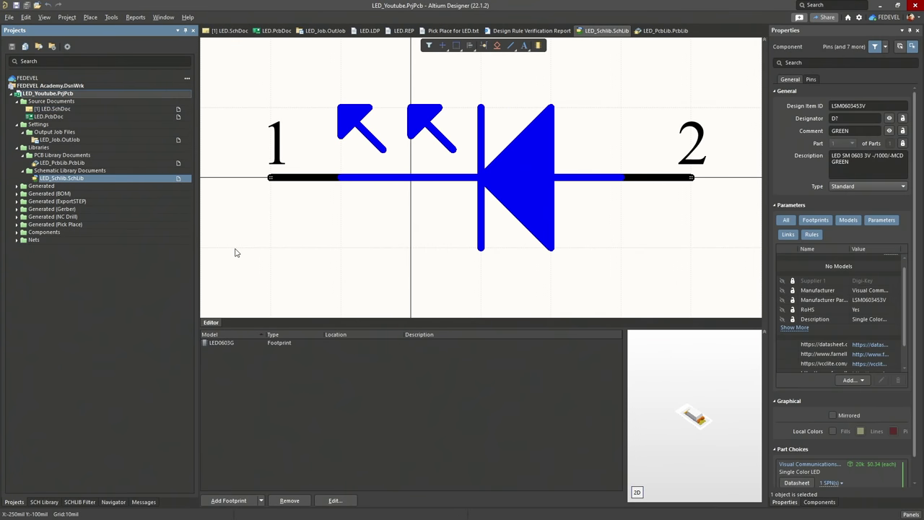
double_click(61, 162)
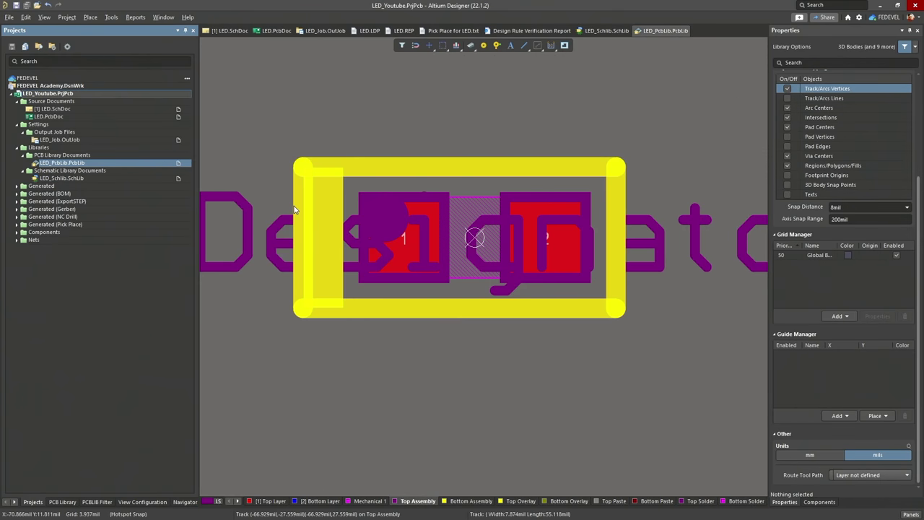
double_click(103, 117)
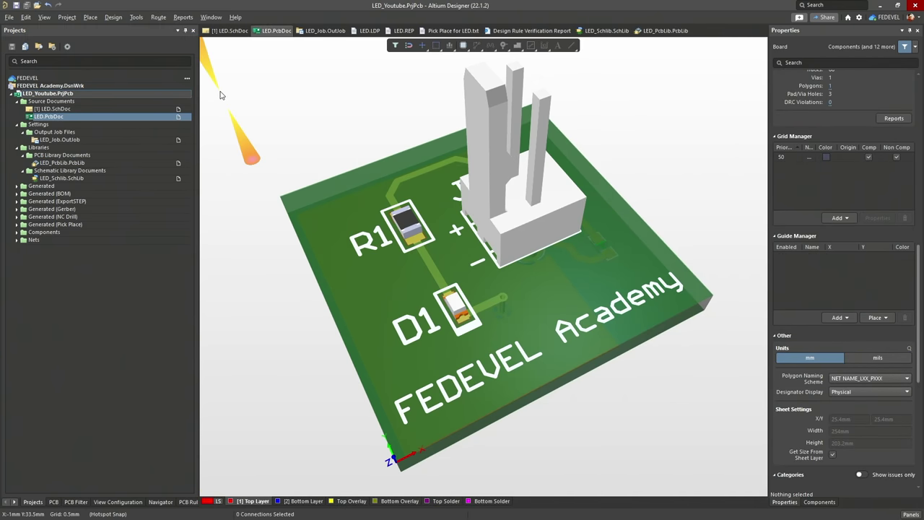
key(2)
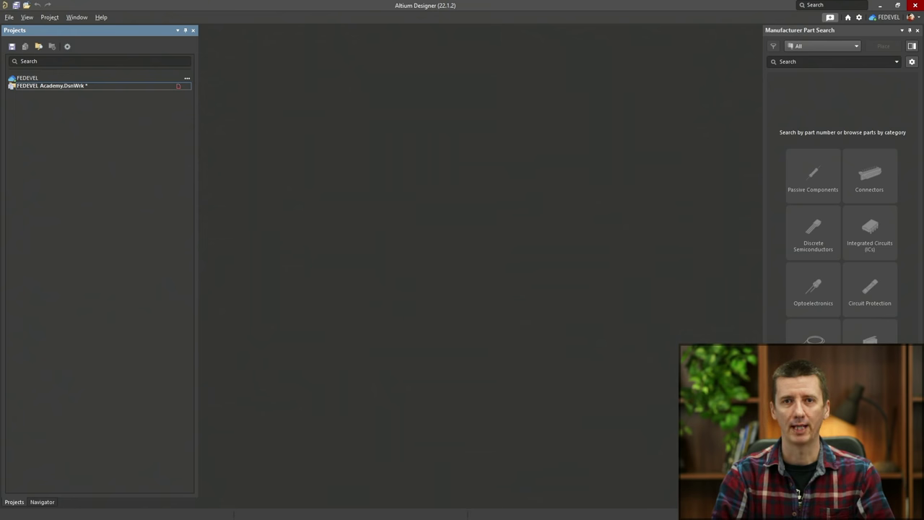
Create an empty local PCB project named LED_Youtube in the folder D:\FEDEVEL Academy\Youtube\LED - Altium Quick Tutorial
click(11, 18)
mouse_move(72, 29)
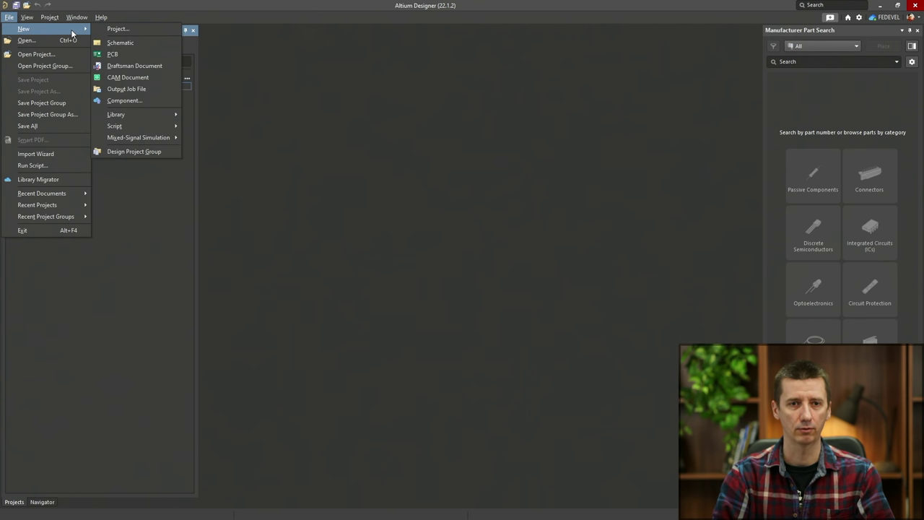
click(109, 31)
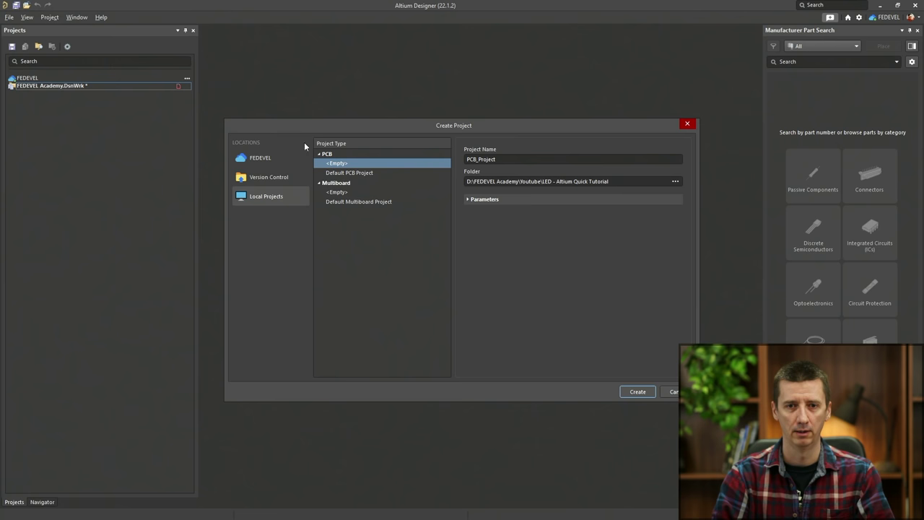
double_click(508, 160)
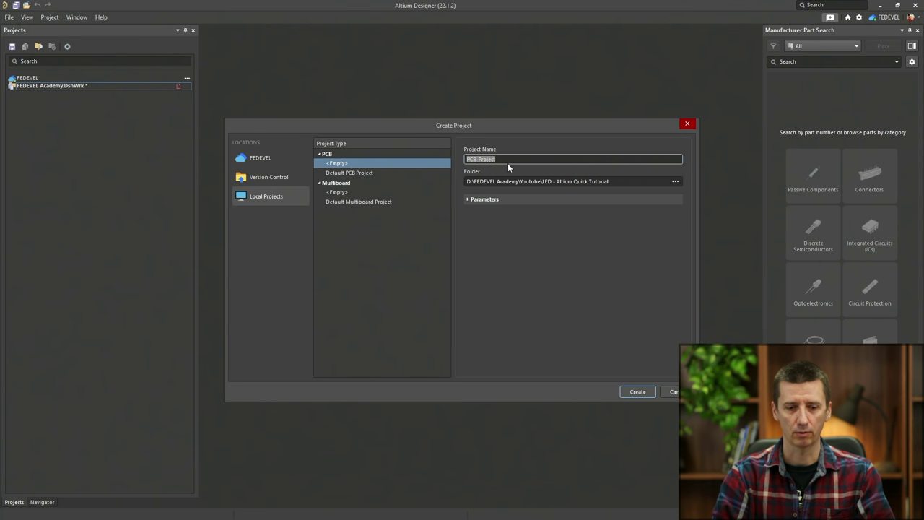
text(LED)
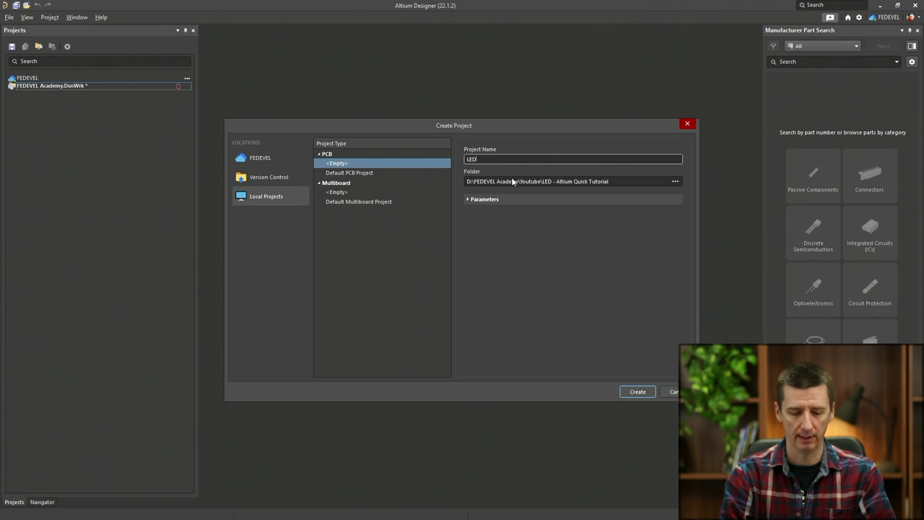
text(_Youtube)
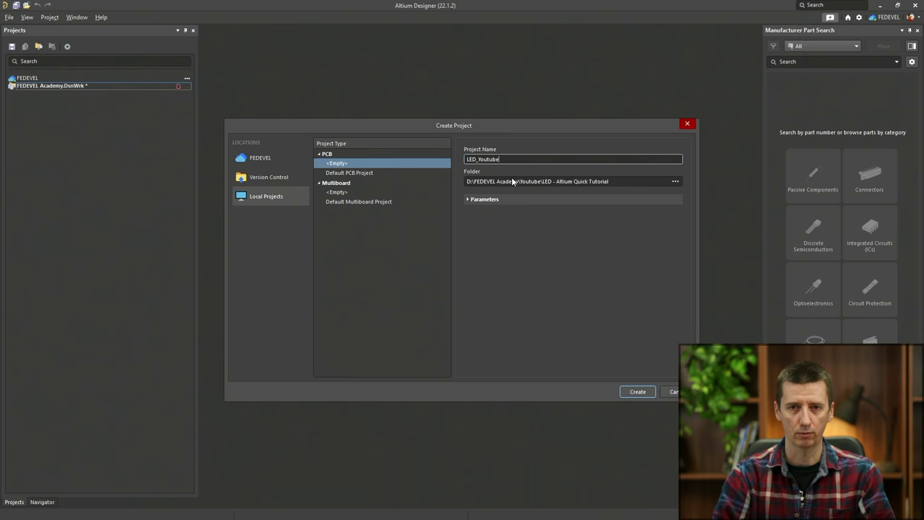
click(675, 181)
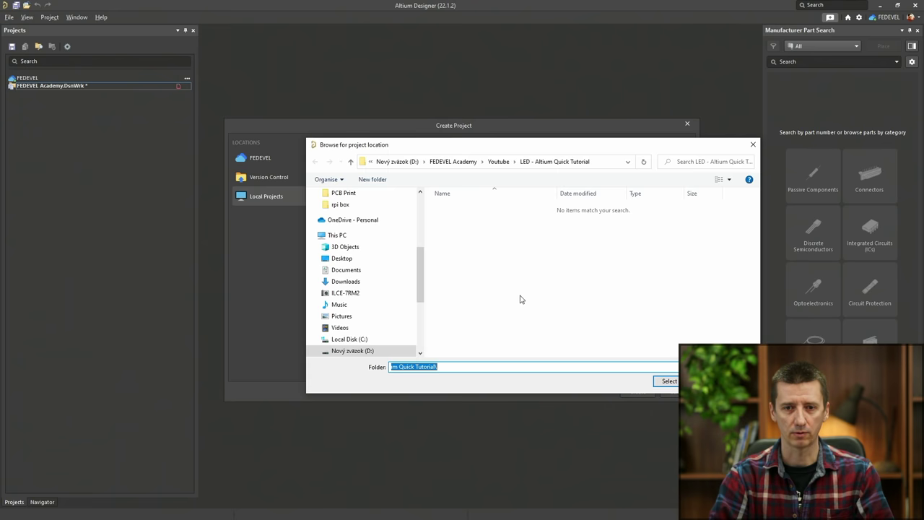
click(503, 365)
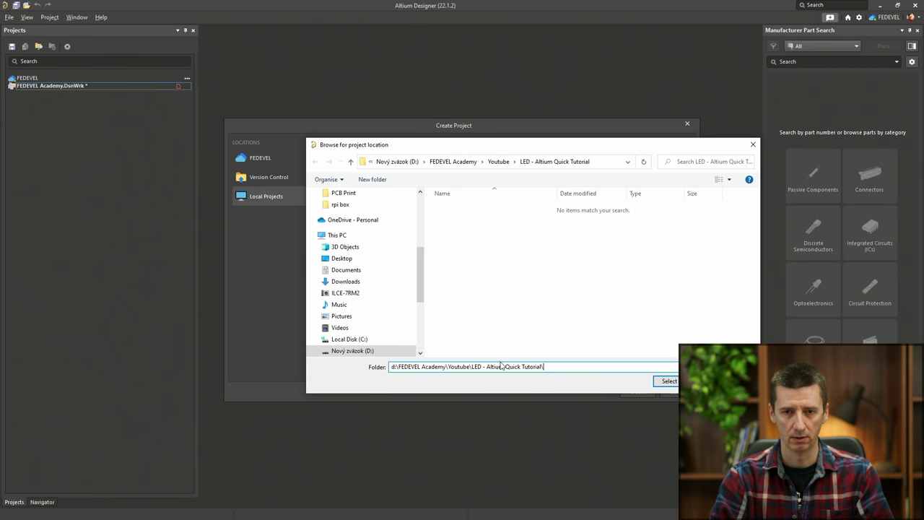
click(666, 381)
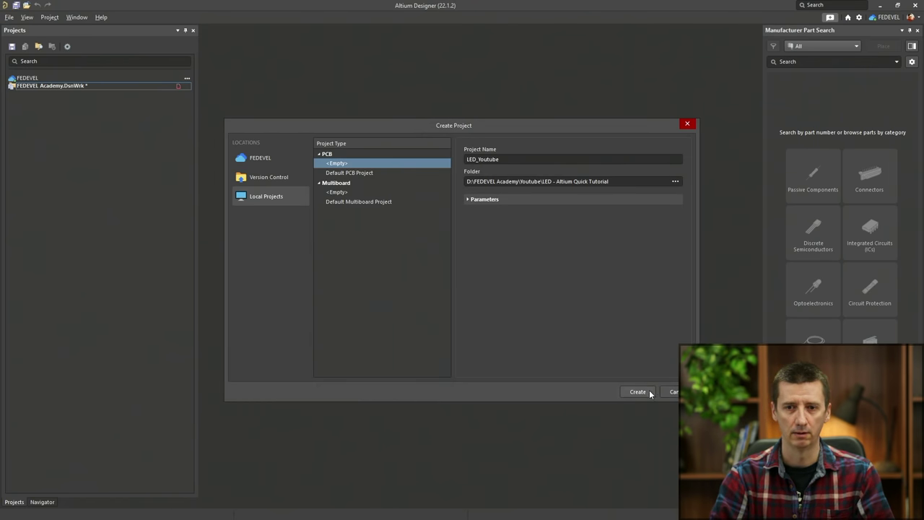
click(638, 393)
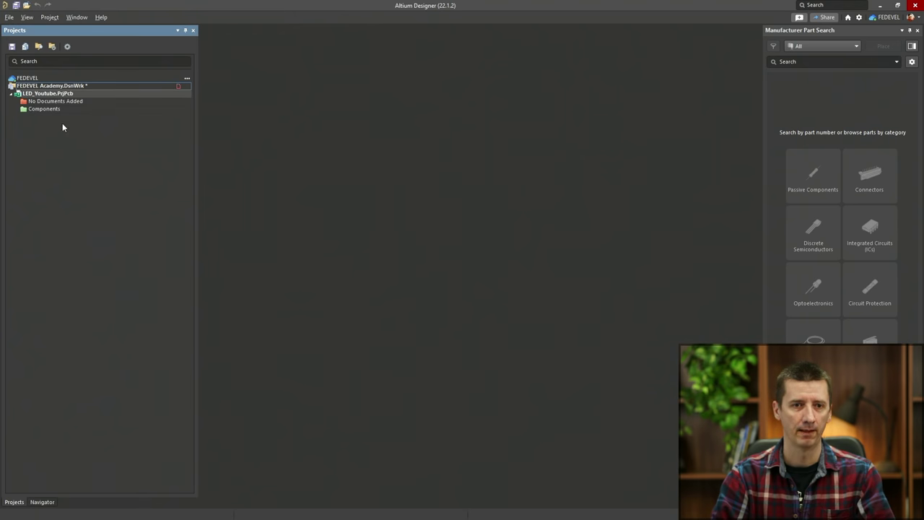
Add a new schematic and a new PCB document to the LED_Youtube project
right_click(57, 96)
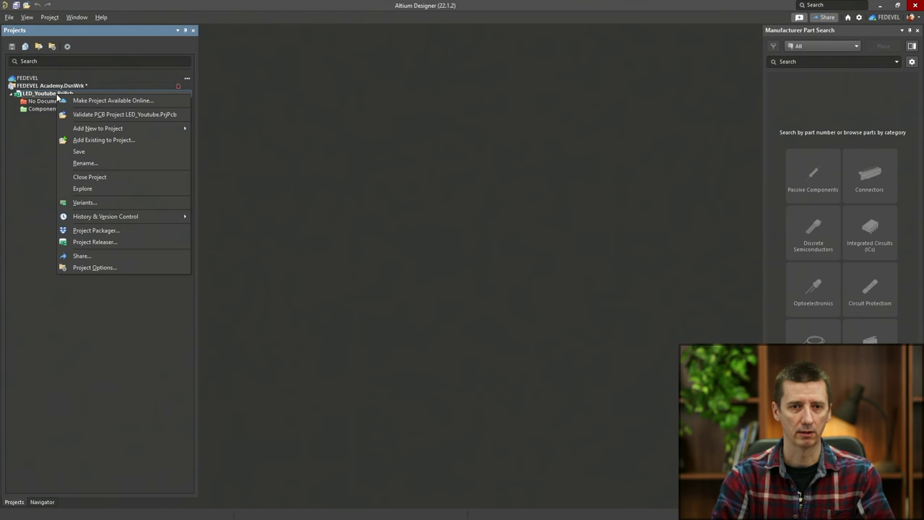
mouse_move(73, 134)
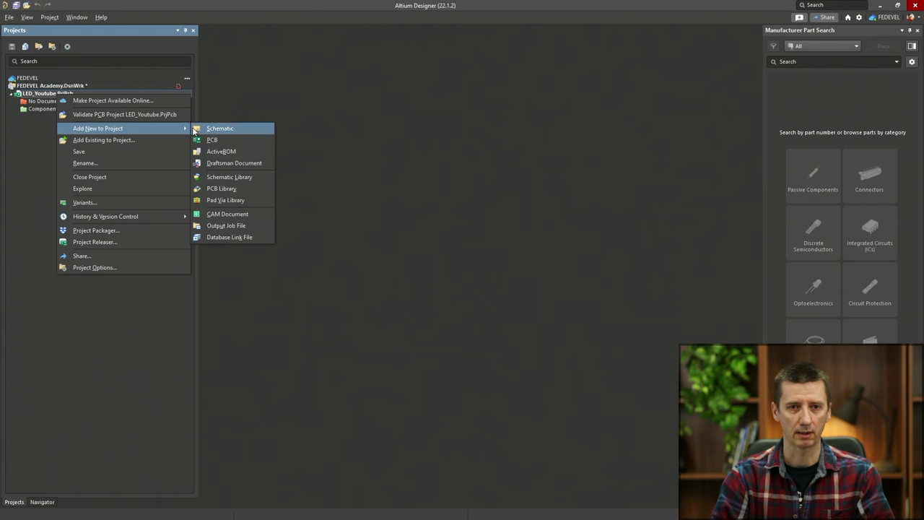
click(196, 129)
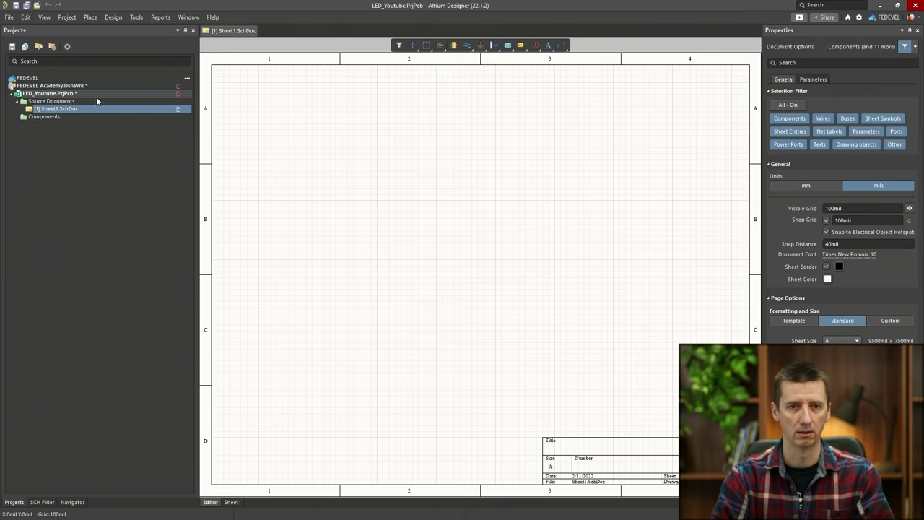
right_click(89, 92)
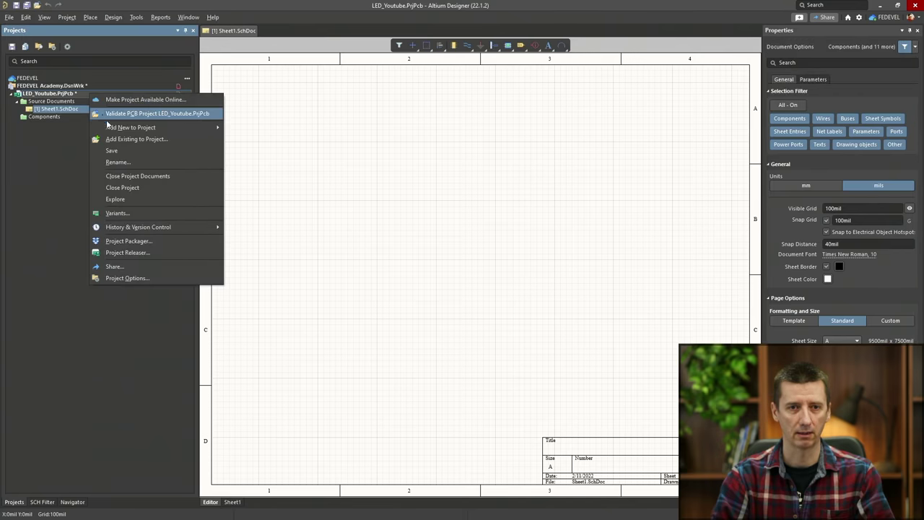
mouse_move(108, 127)
click(249, 138)
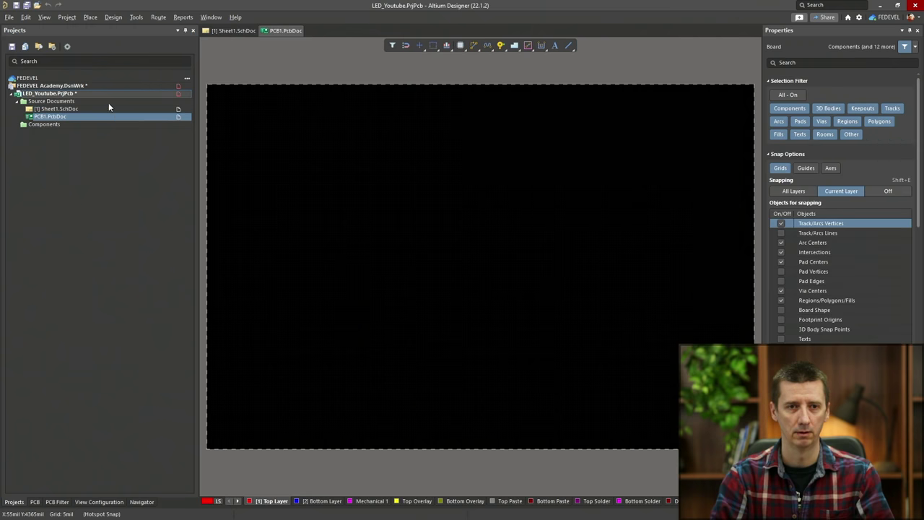
Add a new schematic library and a new PCB library to the LED_Youtube project, returning to the project tree
right_click(104, 94)
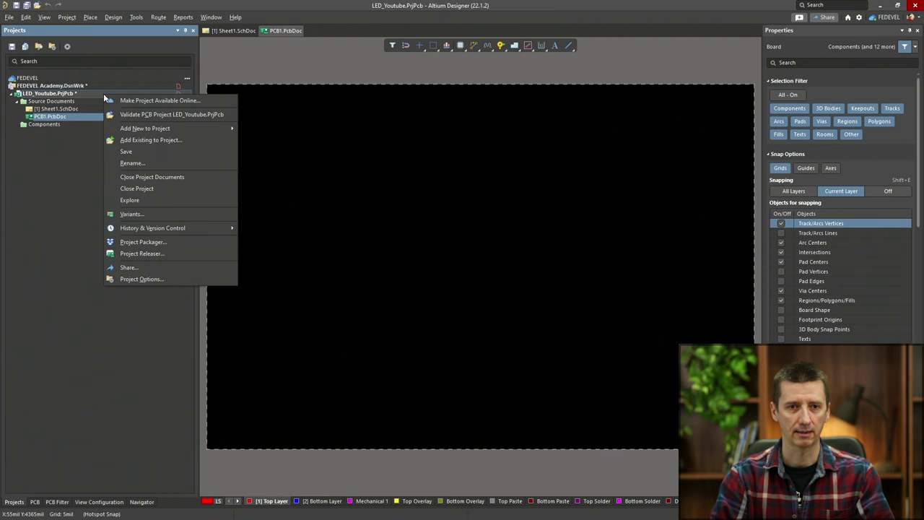
mouse_move(184, 128)
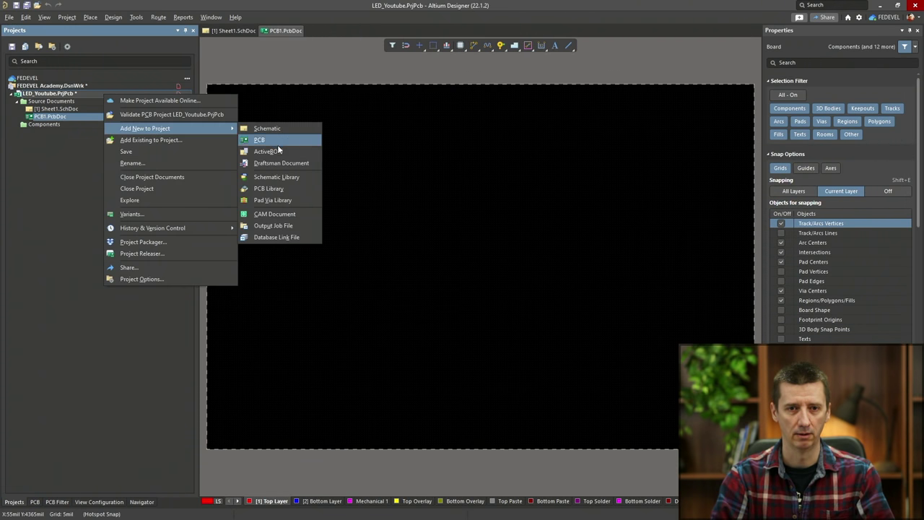
click(276, 175)
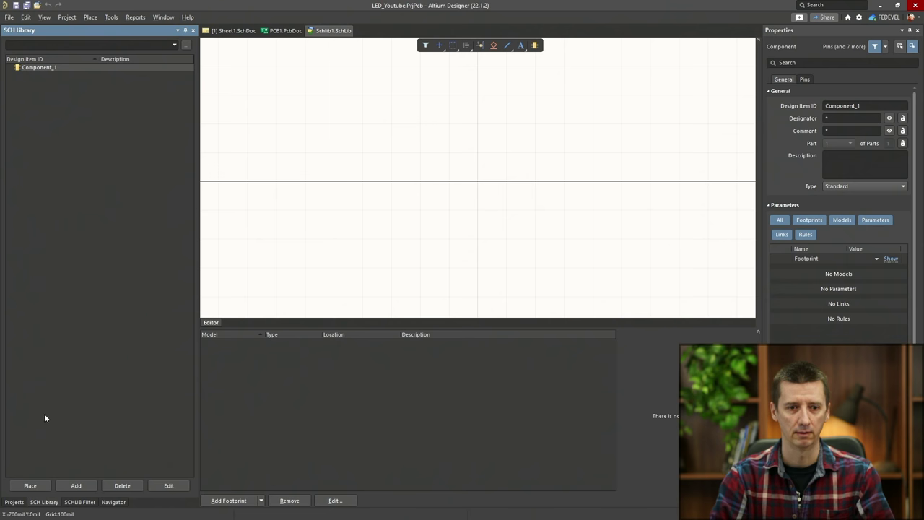
click(18, 502)
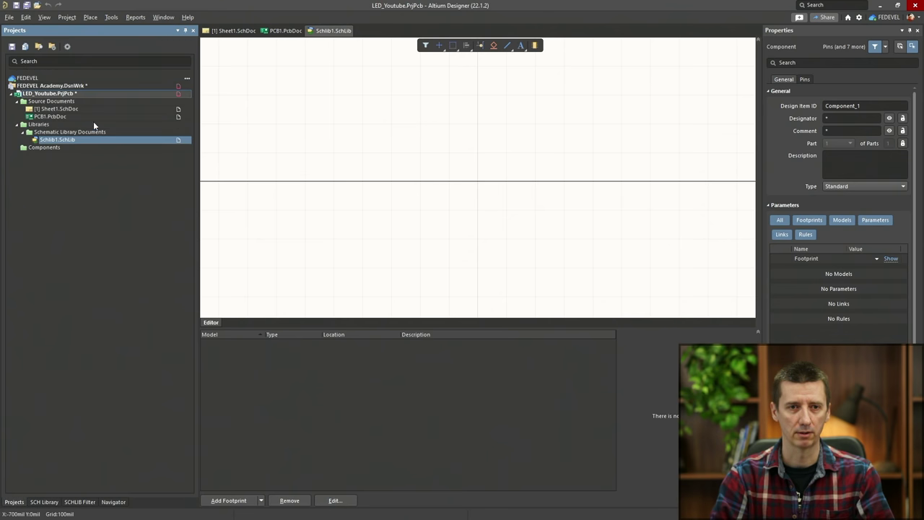
right_click(95, 93)
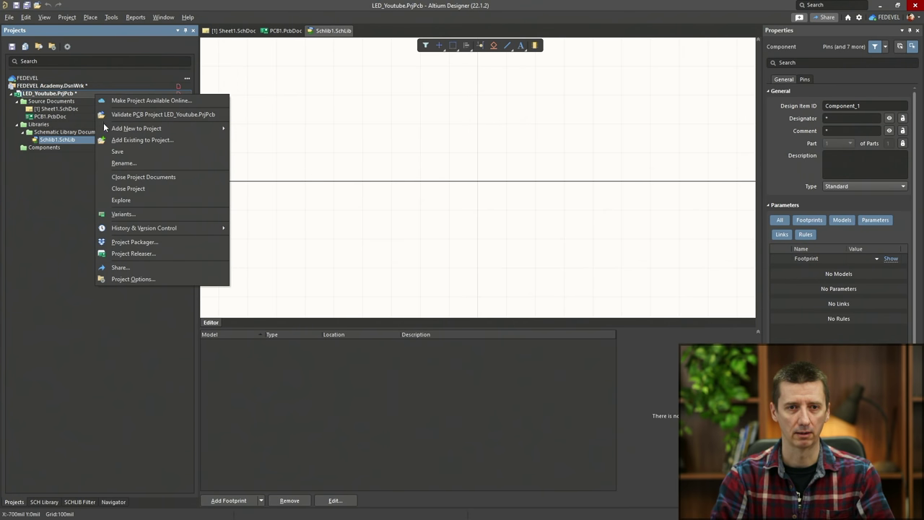
mouse_move(105, 130)
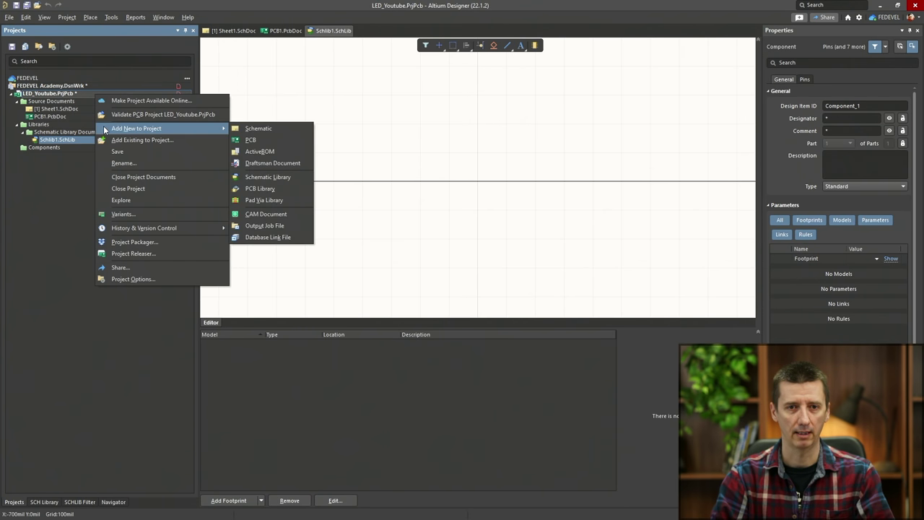
click(260, 189)
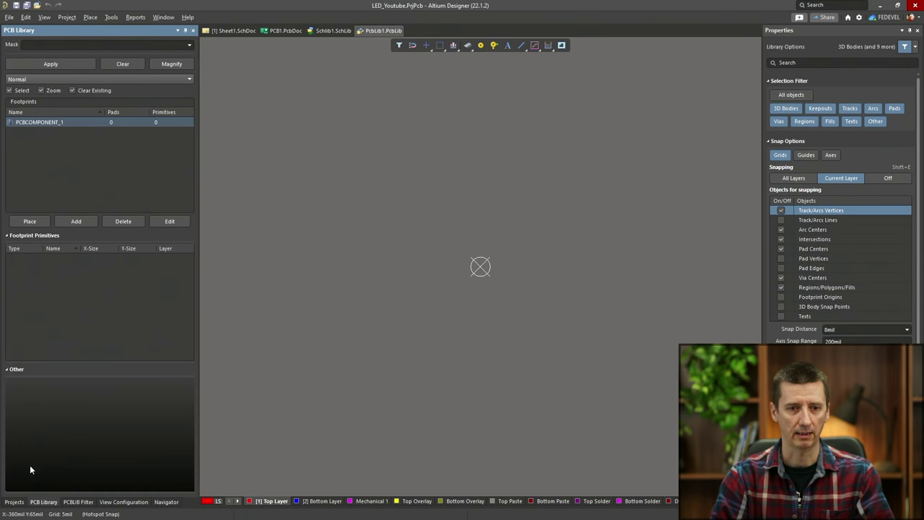
click(14, 502)
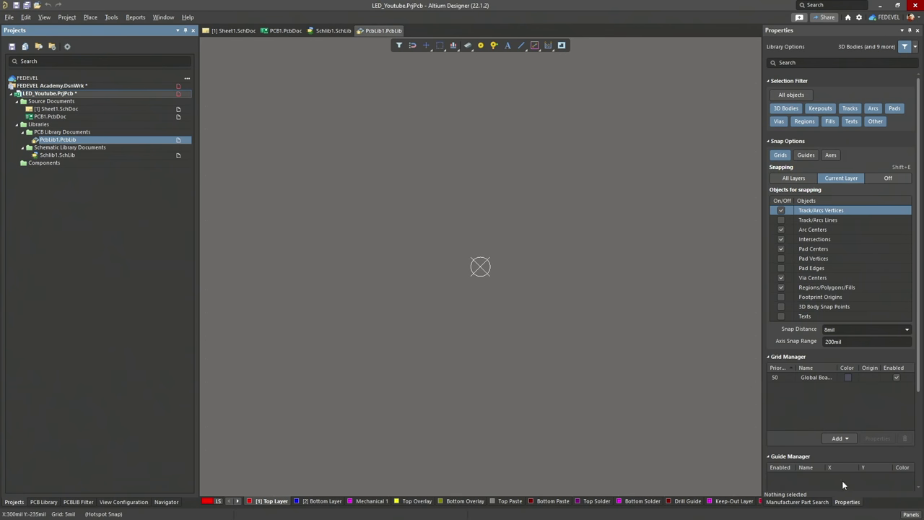
click(910, 515)
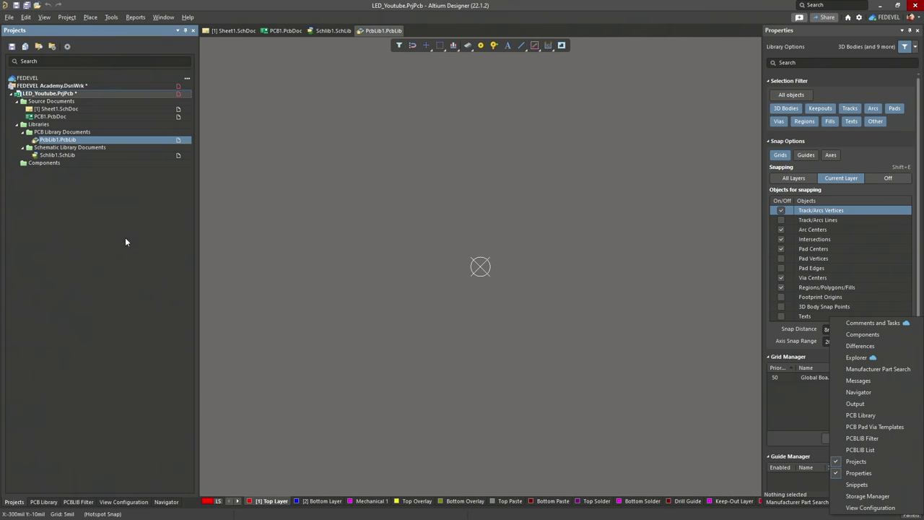
click(75, 251)
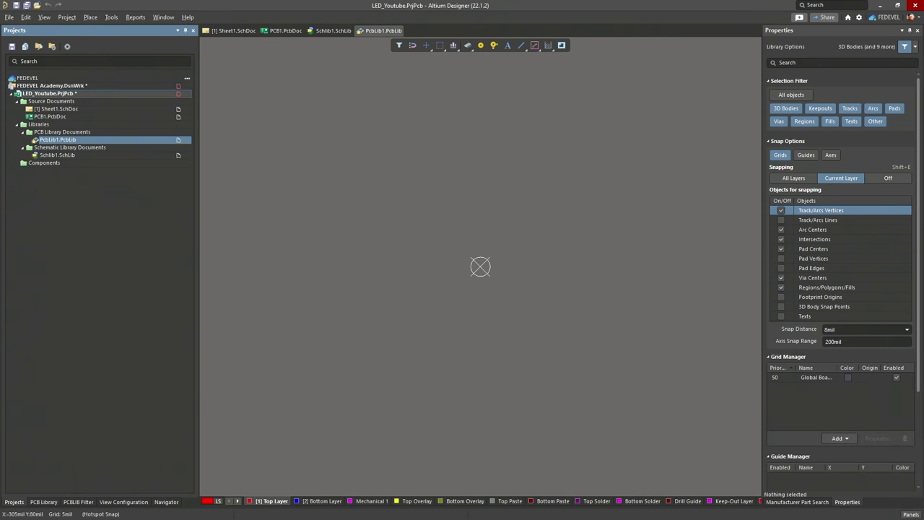
Save the schematic Sheet1.SchDoc under the name LED in the LED_Youtube project folder
right_click(80, 109)
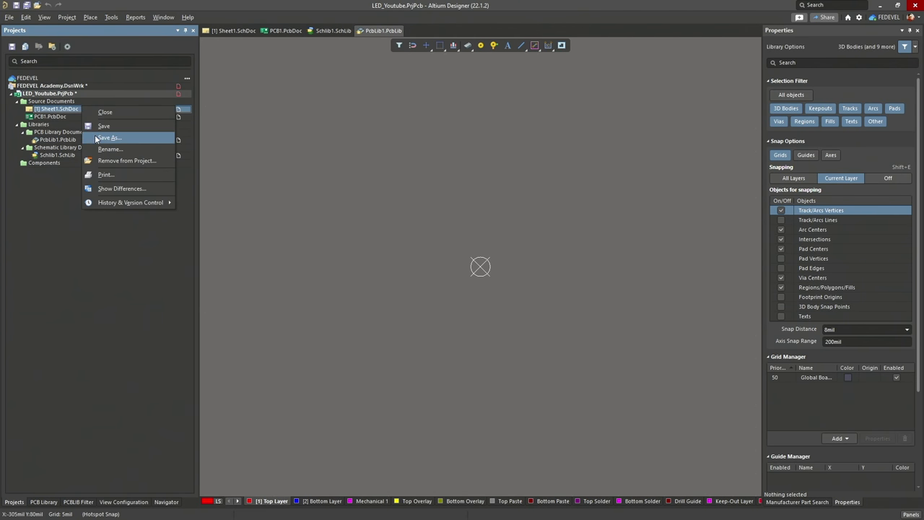
click(109, 138)
text(LE)
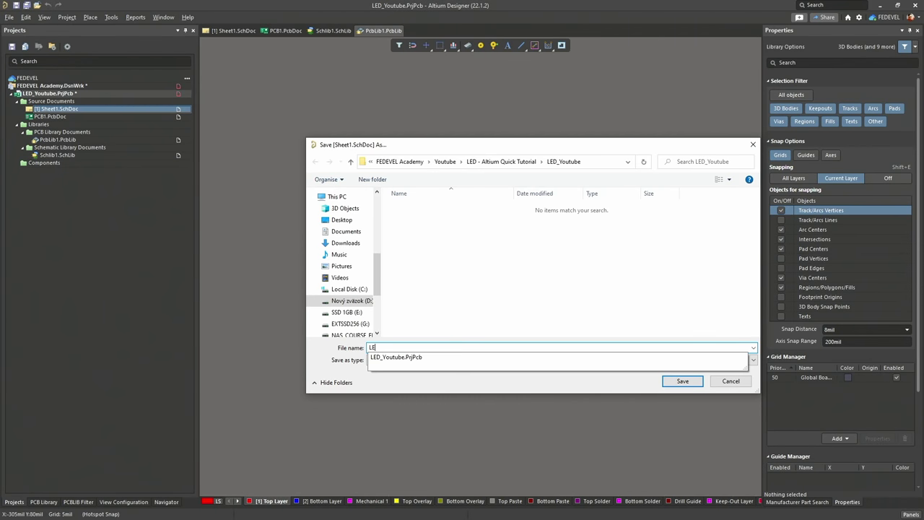
text(D)
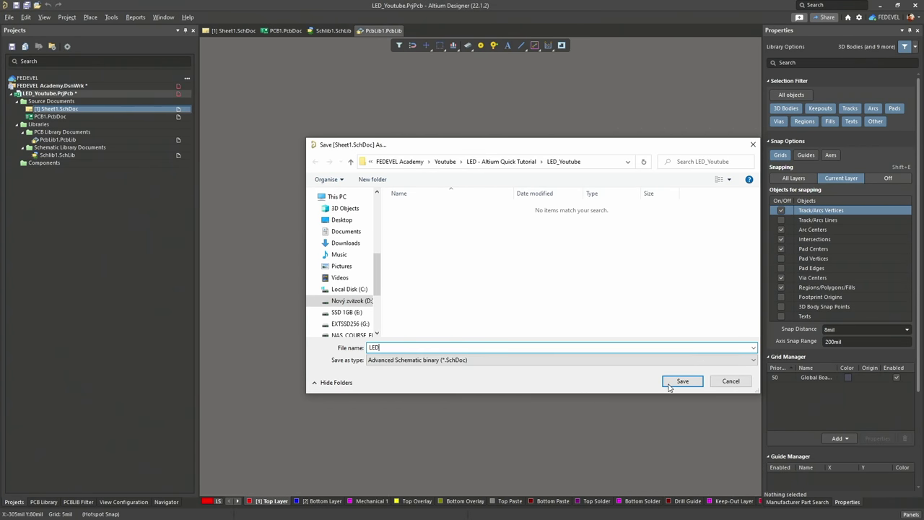
click(677, 384)
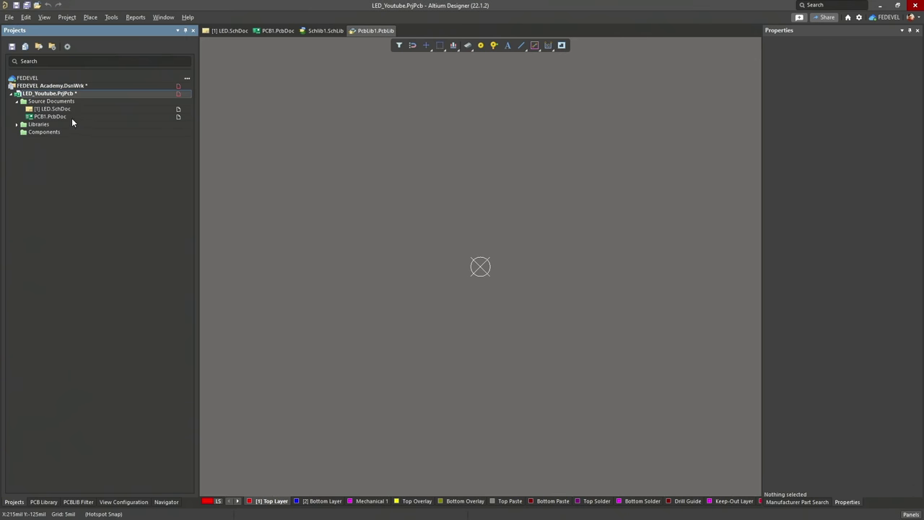
Save the PCB document PCB1.PcbDoc under the name LED in the LED_Youtube project folder
right_click(69, 117)
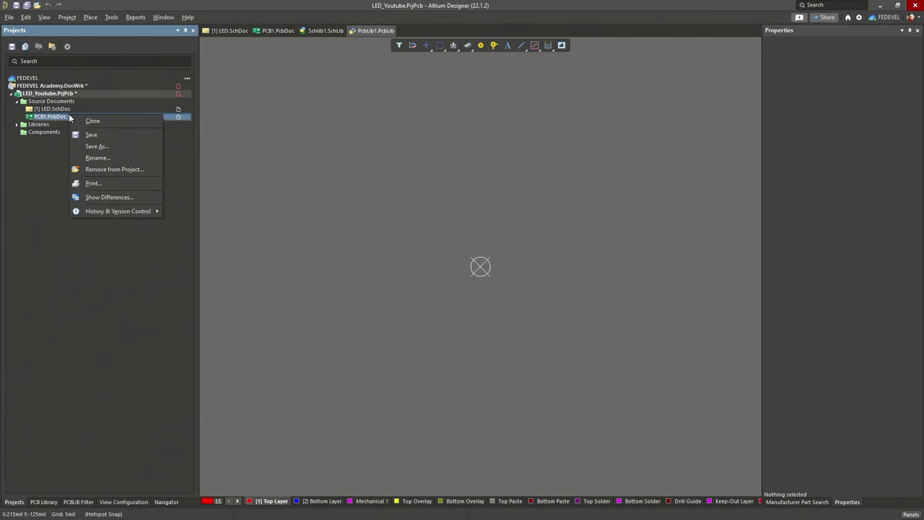
click(94, 147)
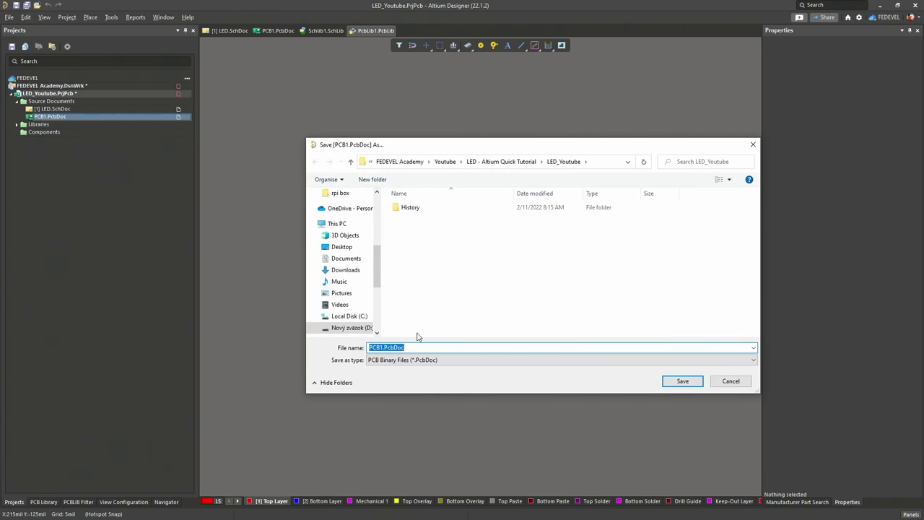
text(LED)
click(682, 380)
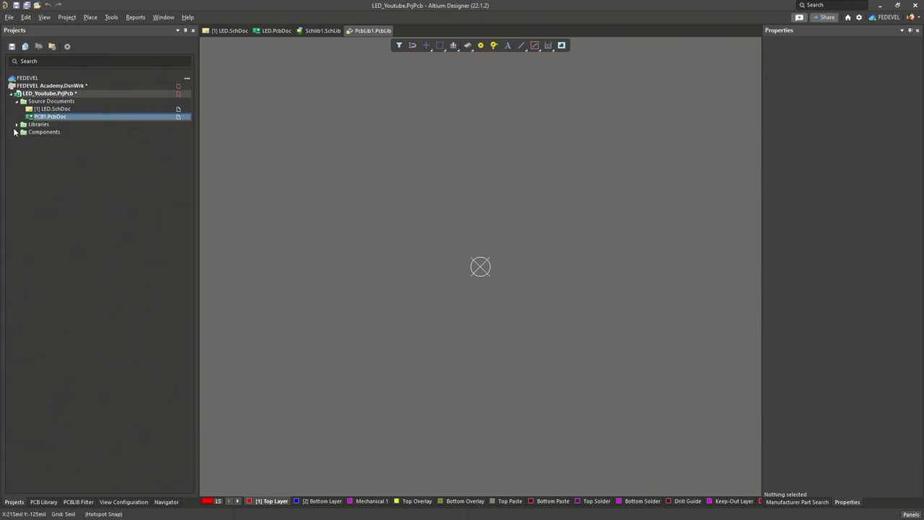
Save the PCB library PcbLib1.PcbLib under the name LED_PcbLib in the LED_Youtube project folder
click(17, 126)
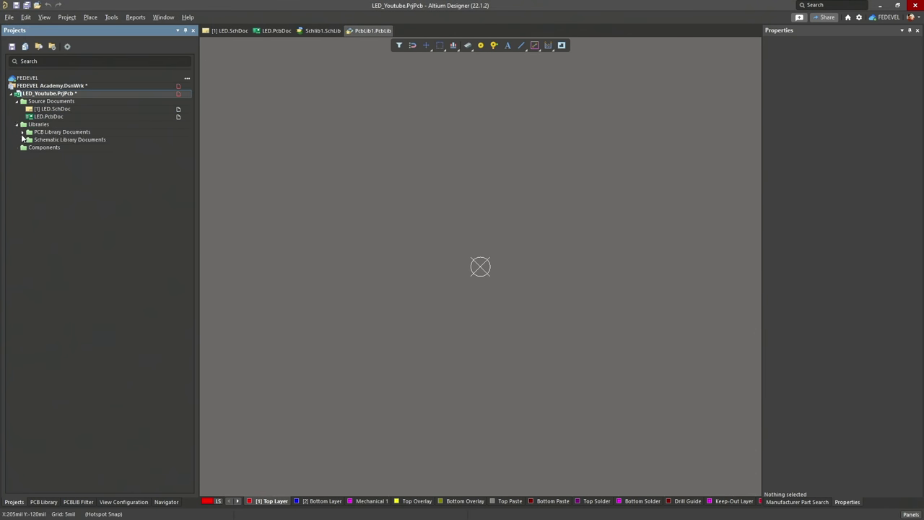
click(23, 133)
right_click(66, 142)
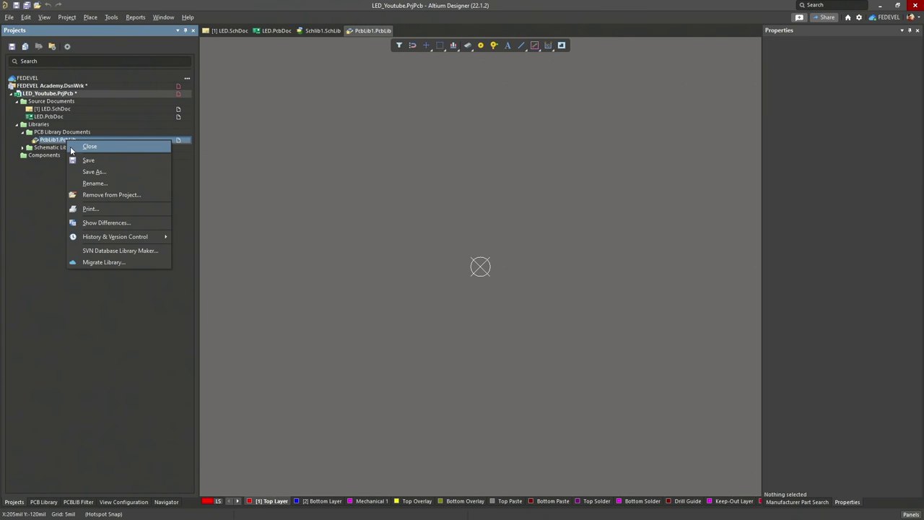
click(99, 173)
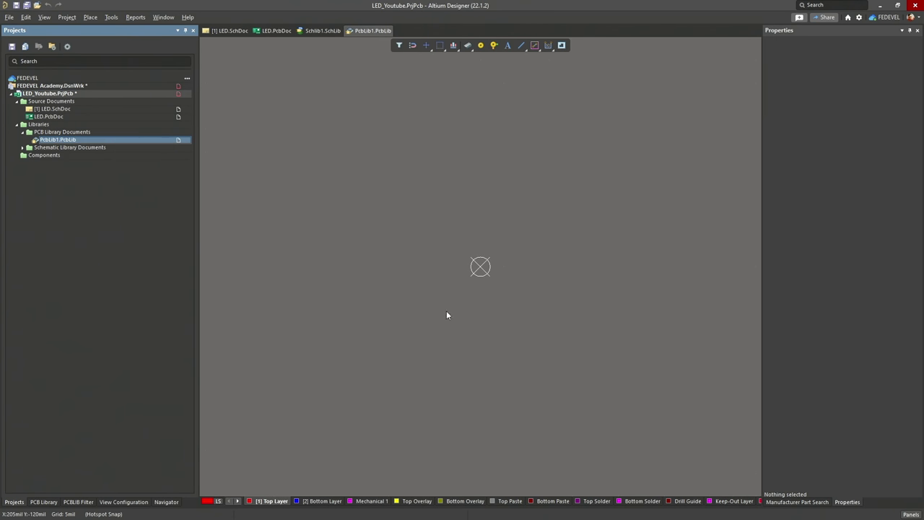
click(413, 347)
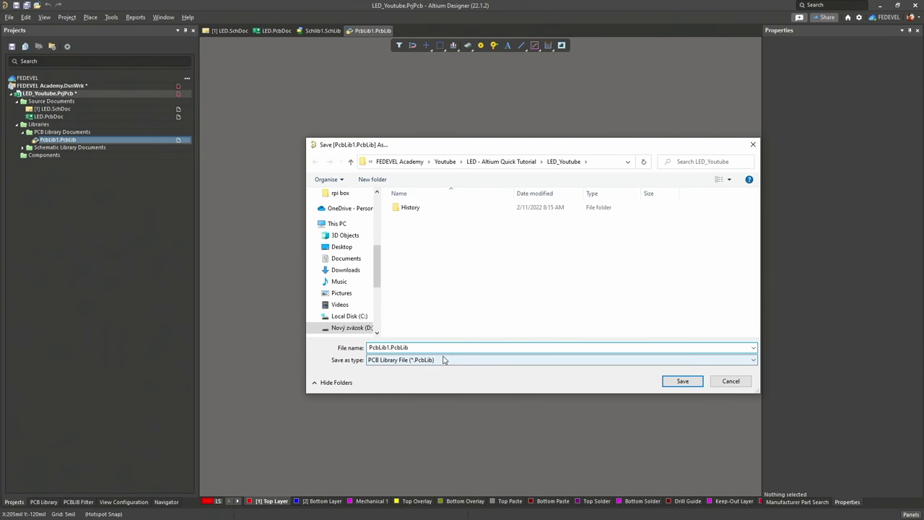
key(Home)
text(LED_)
key(shift+End)
key(Delete)
click(697, 383)
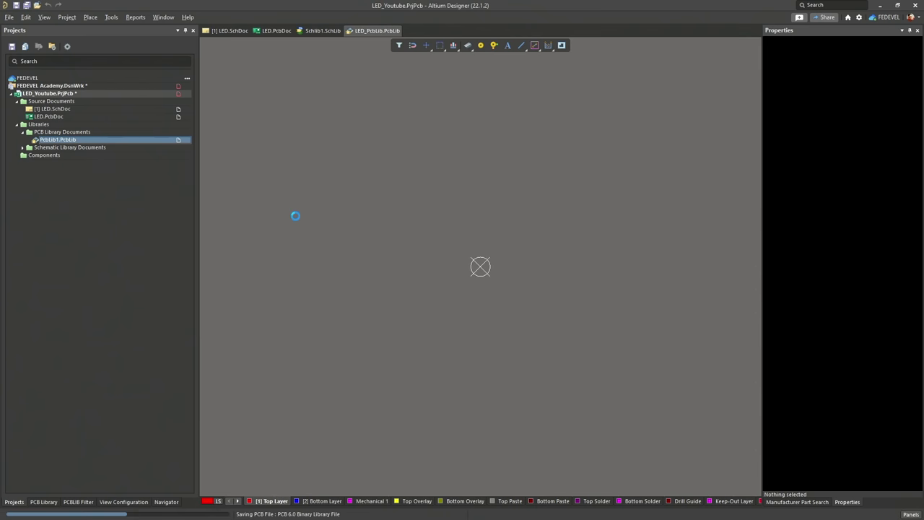
Save the schematic library Schlib1.SchLib under the name LED_Schlib in the LED_Youtube project folder
click(22, 148)
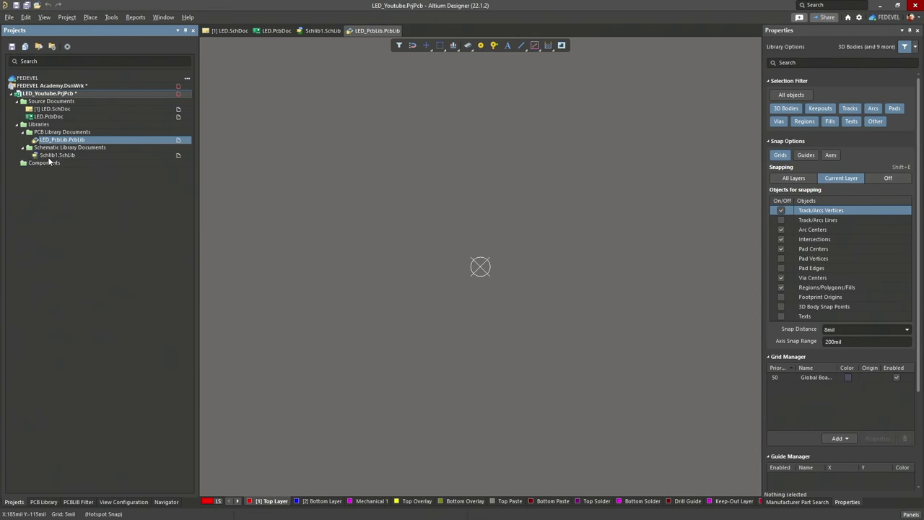
right_click(47, 157)
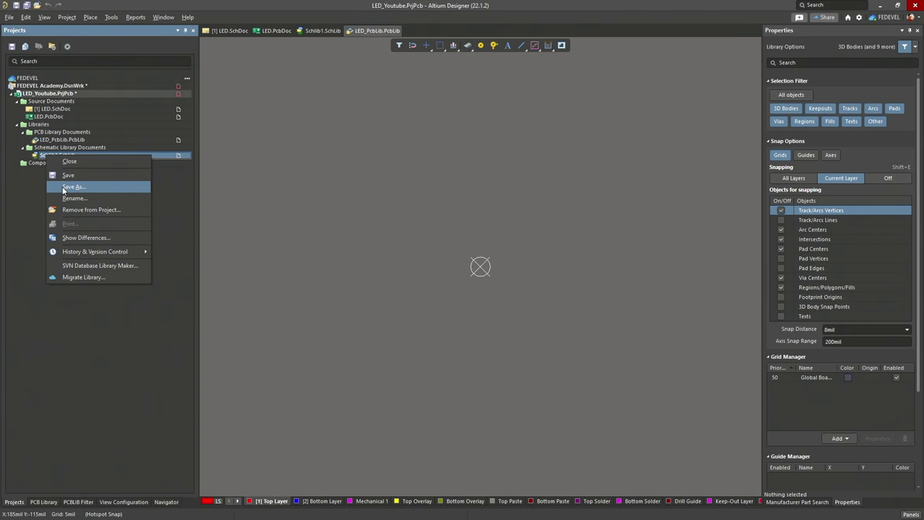
click(65, 185)
click(418, 347)
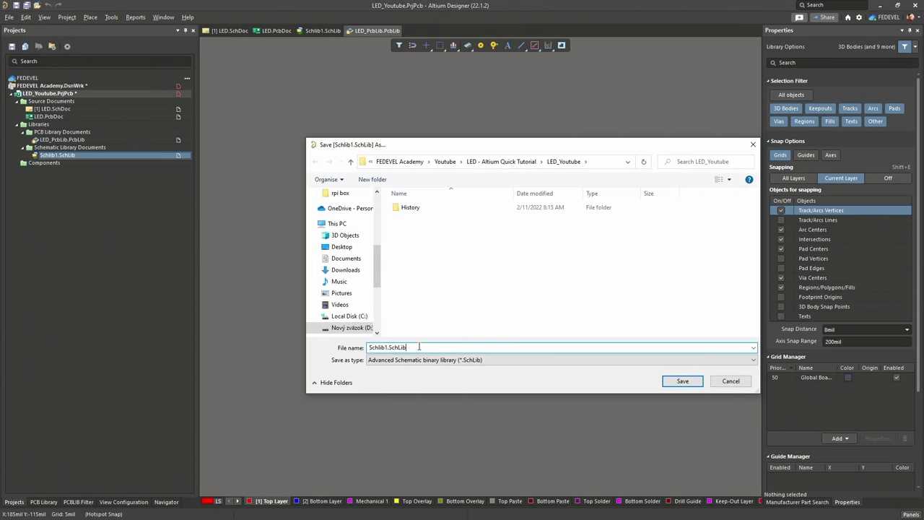
key(Home)
text(LED_)
key(shift+End)
key(Delete)
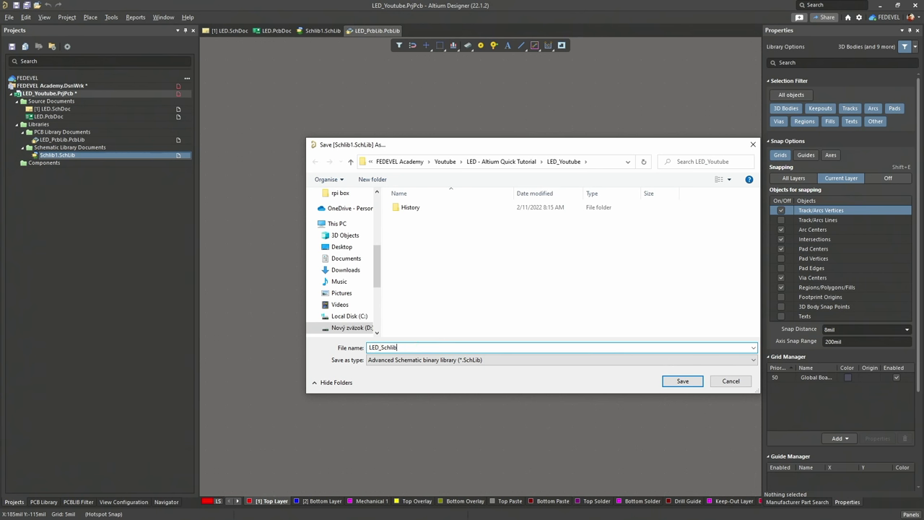
click(685, 385)
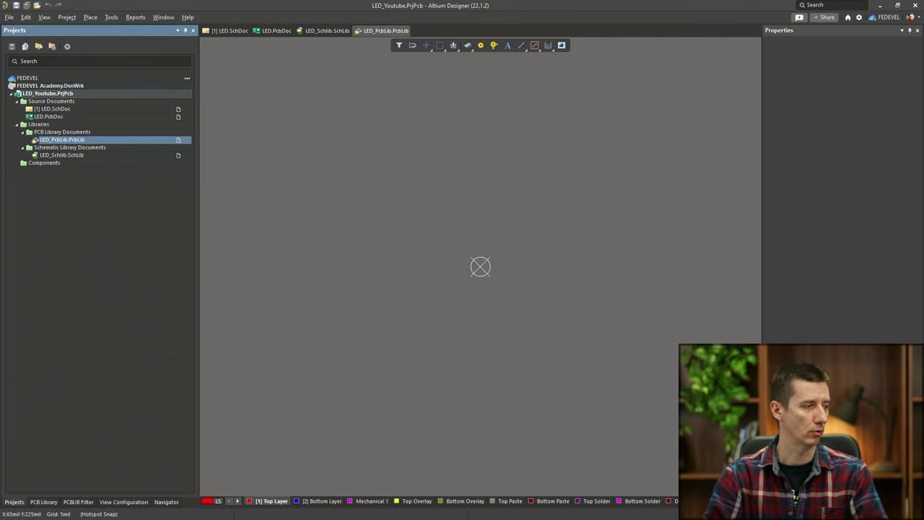
Switch to the Chrome browser, search Google for digikey and open the DigiKey Electronics Slovakia website
key(alt+Tab)
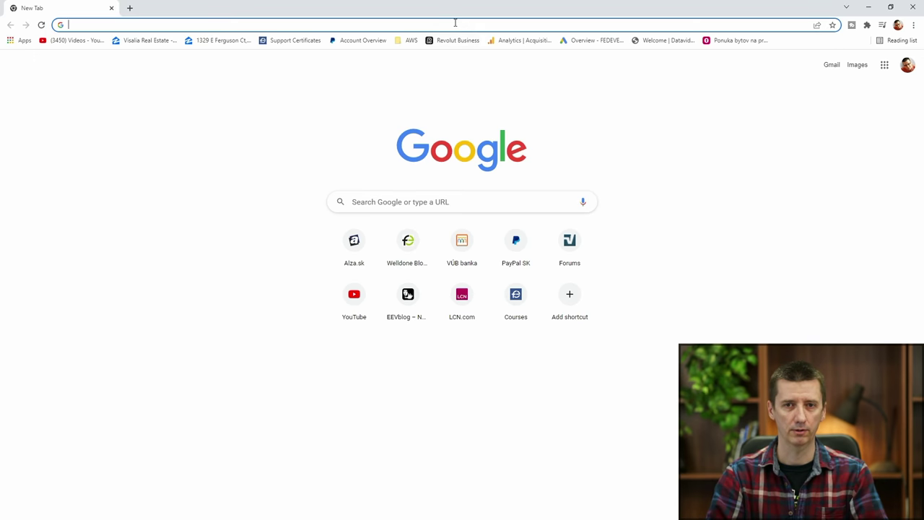
click(455, 24)
text(digike)
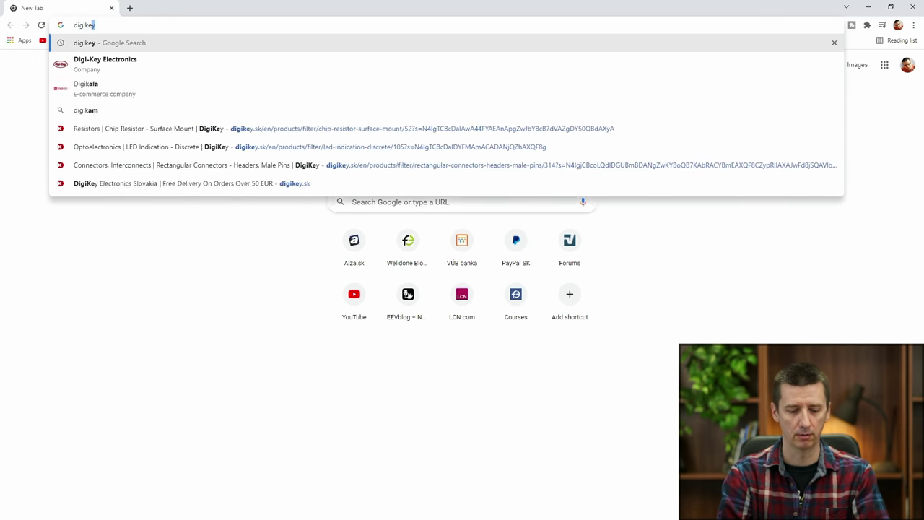
key(Return)
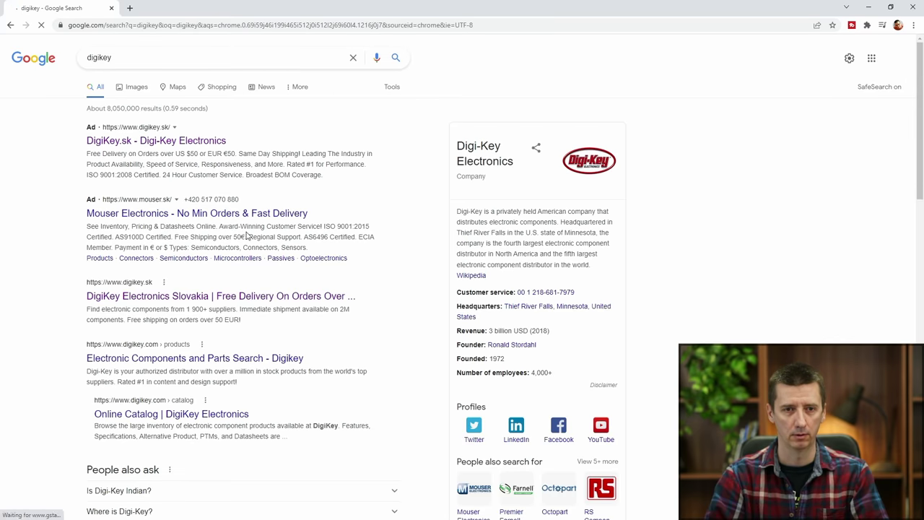
click(154, 295)
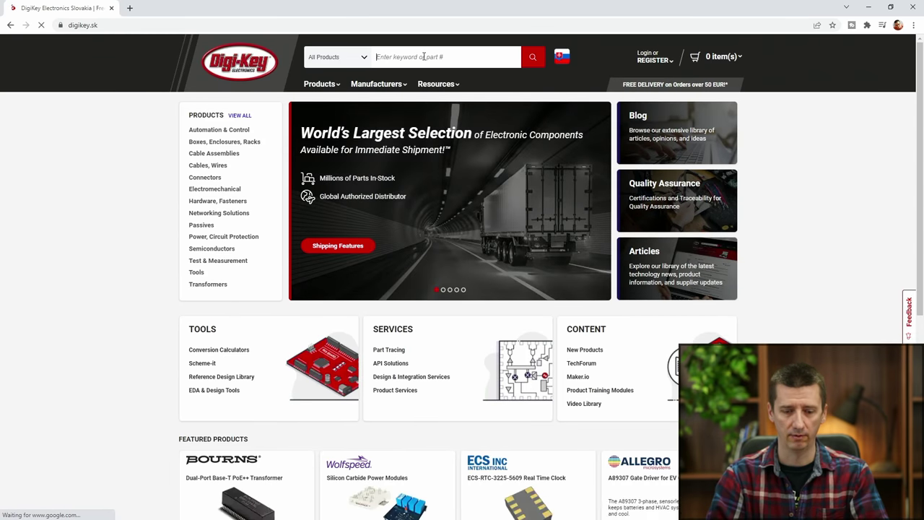
Search Digi-Key for "header 2.54mm" and open the category Rectangular Connectors - Headers, Male Pins
text(header 2)
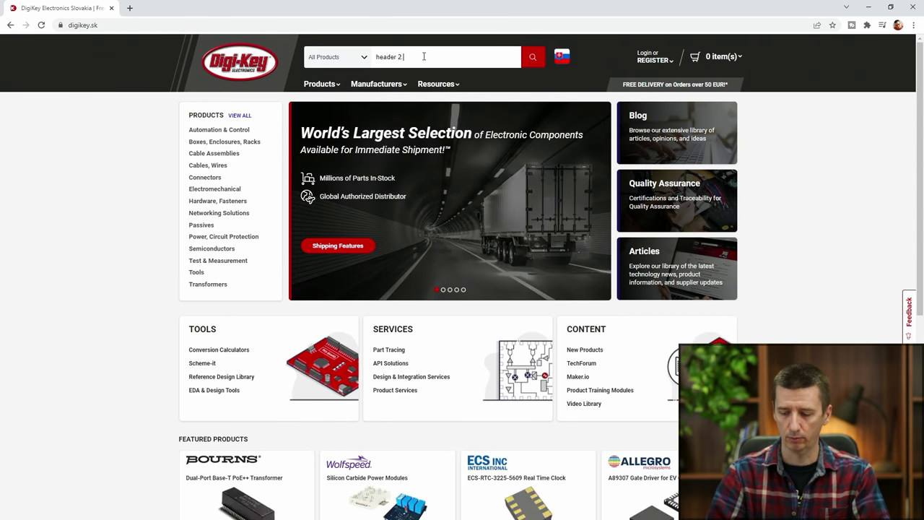
text(.54mm)
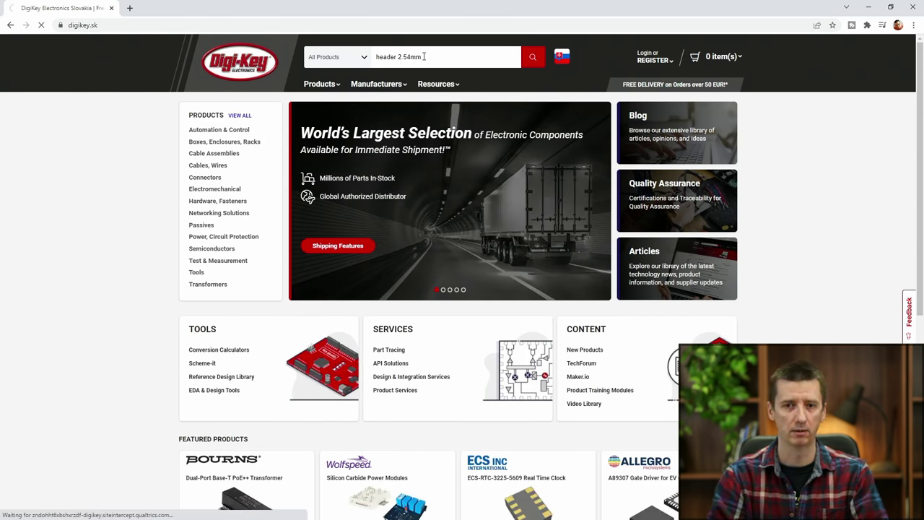
key(Return)
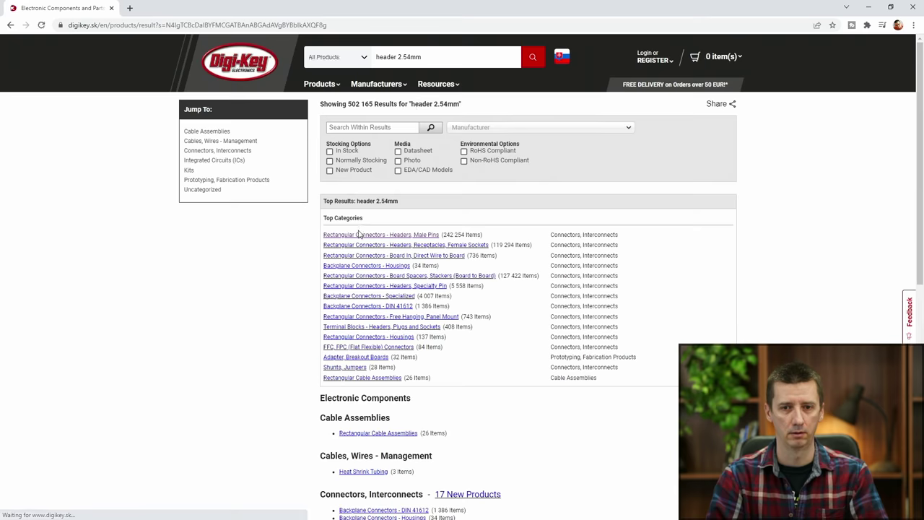
click(358, 237)
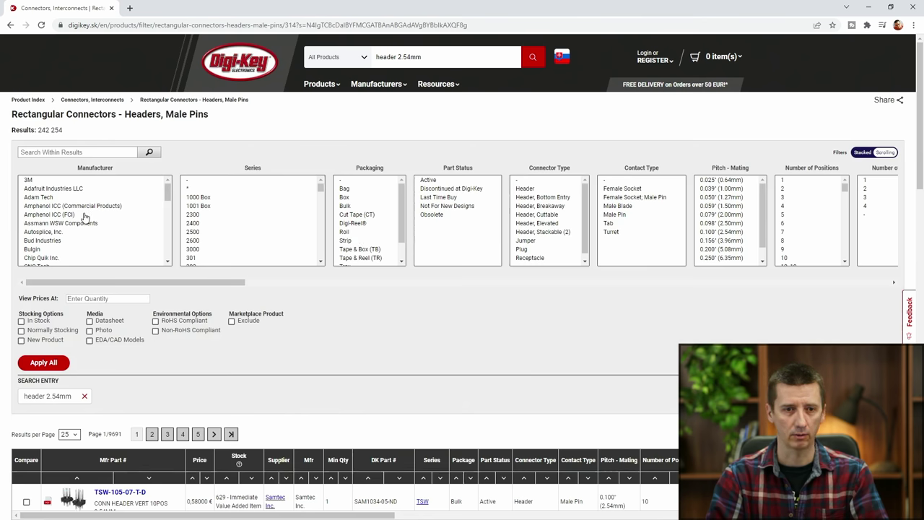
Filter the male pin headers to manufacturer Molex, parts in stock, with EDA/CAD models available
scroll(84, 217, down, 3)
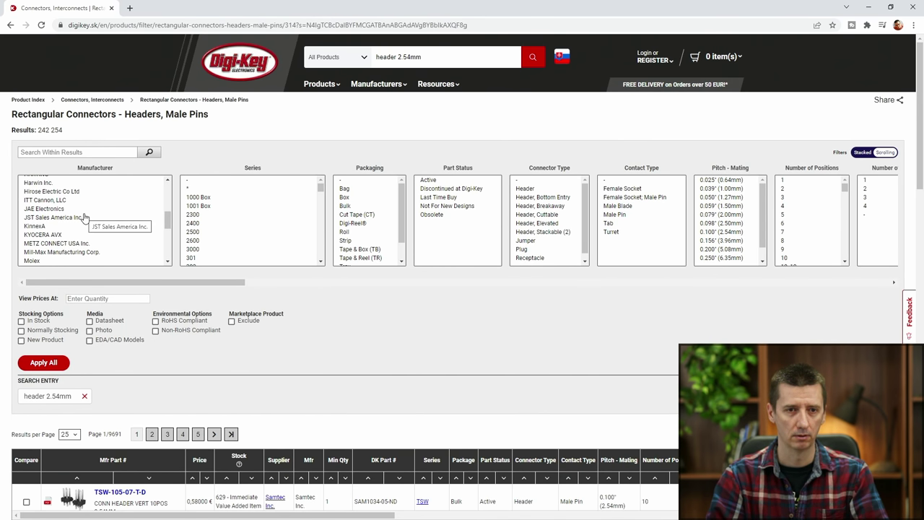
click(58, 262)
click(22, 321)
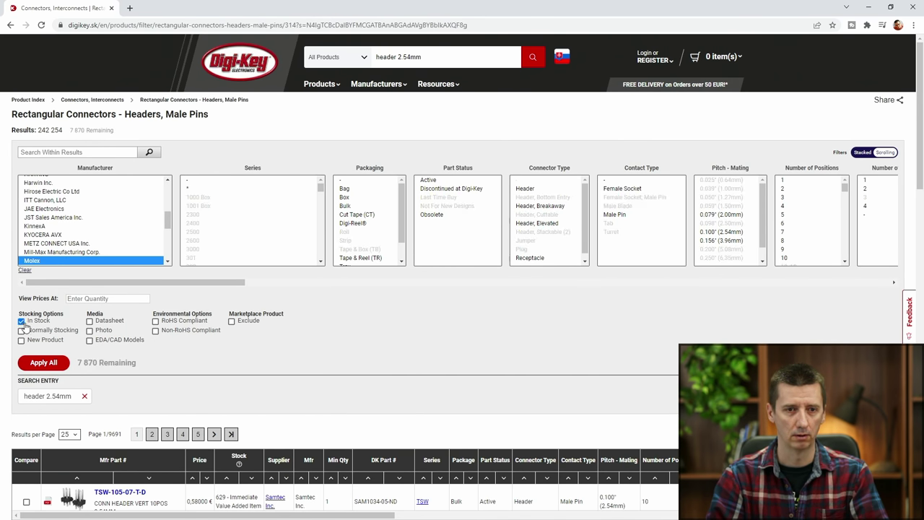
click(90, 340)
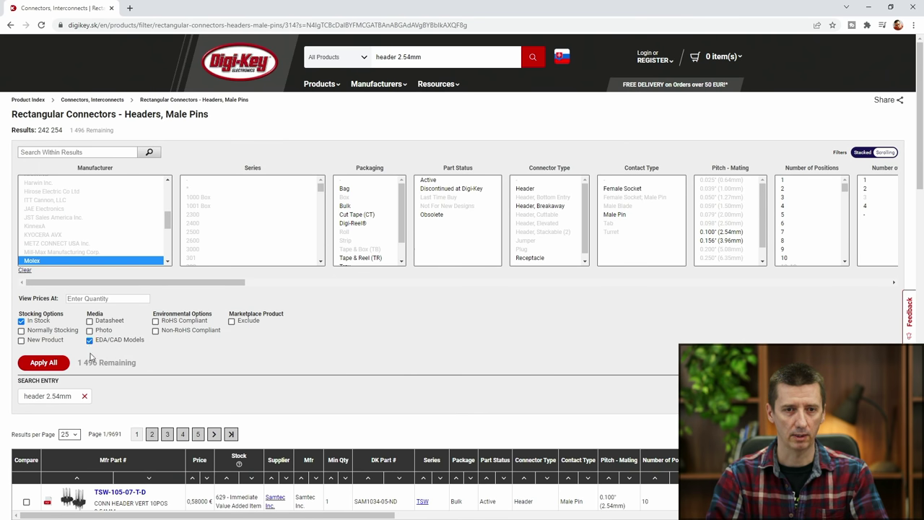
click(43, 362)
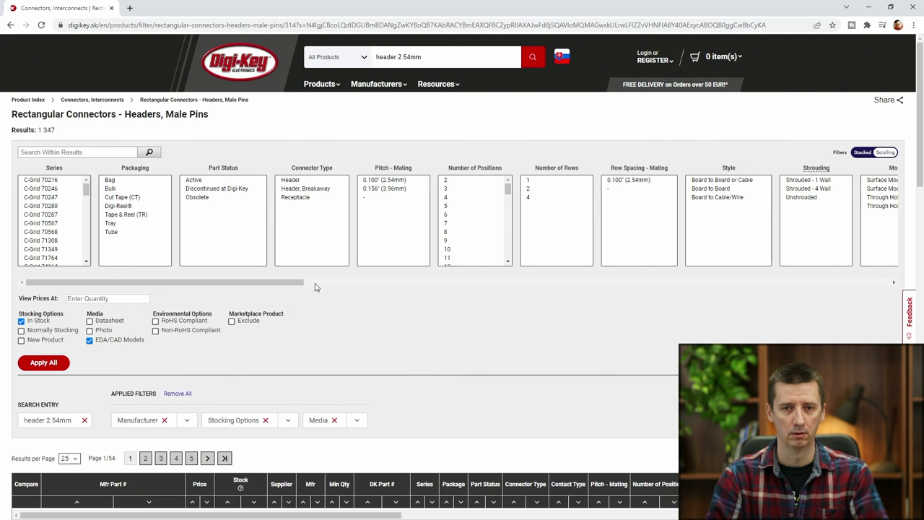
click(446, 181)
click(530, 181)
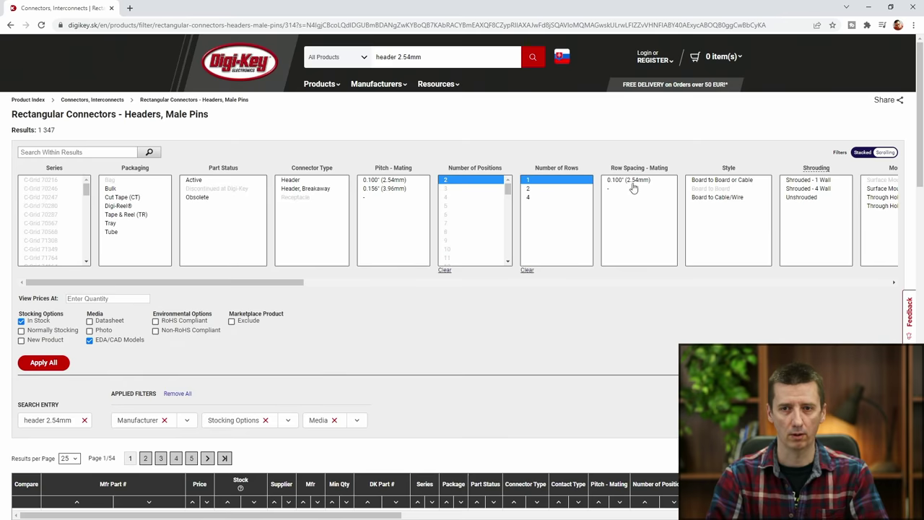
click(718, 198)
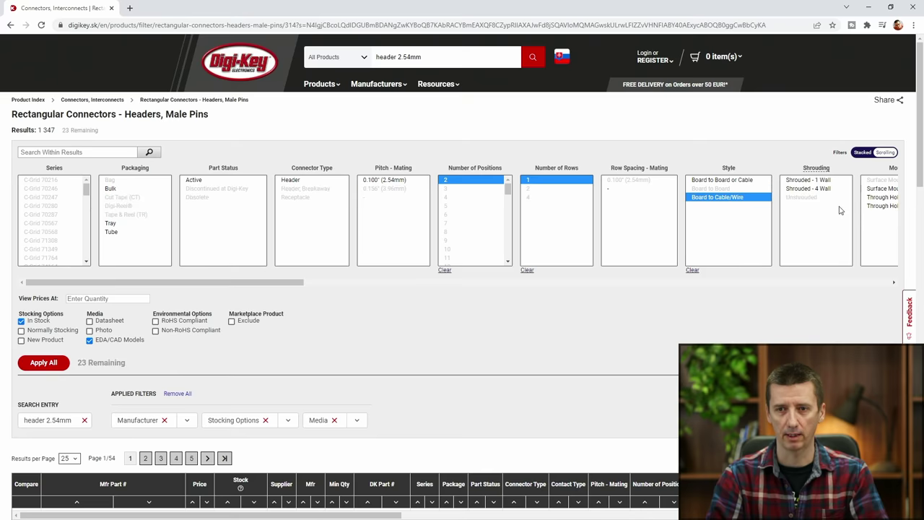
scroll(875, 207, right, 1)
click(859, 197)
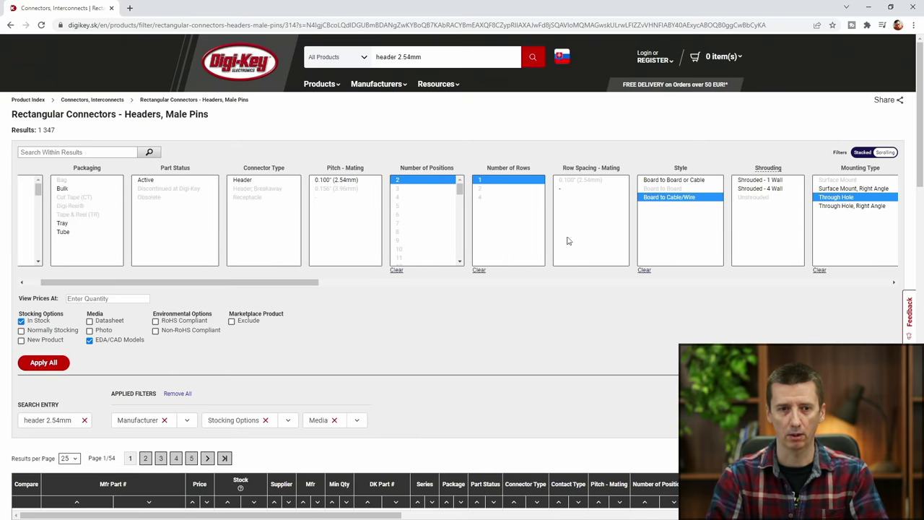
click(32, 365)
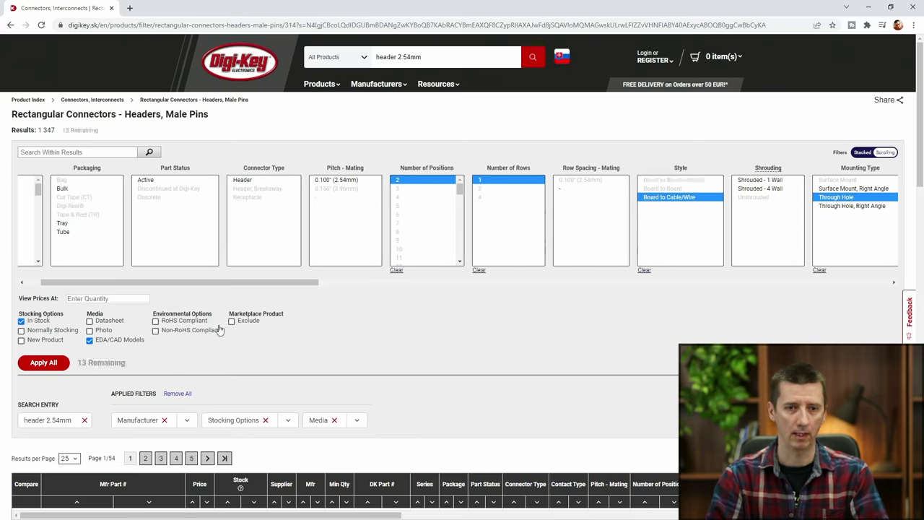
scroll(241, 314, down, 5)
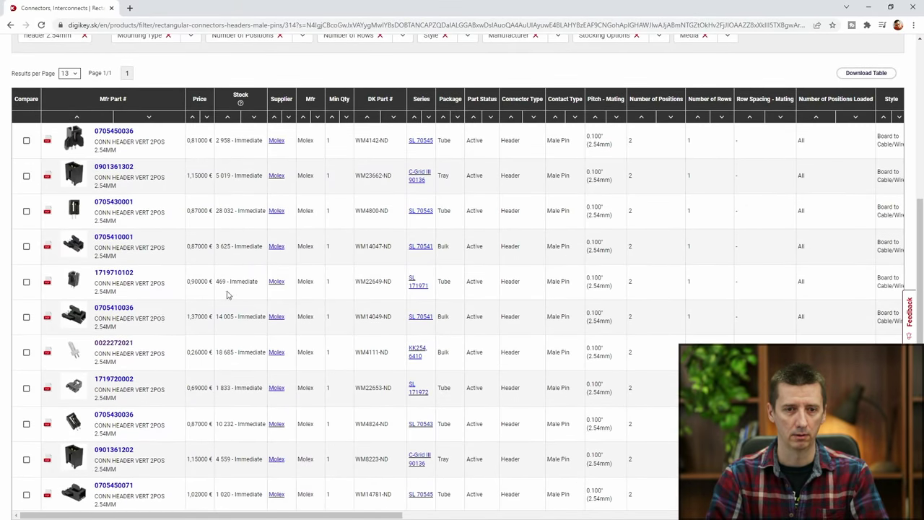
click(103, 347)
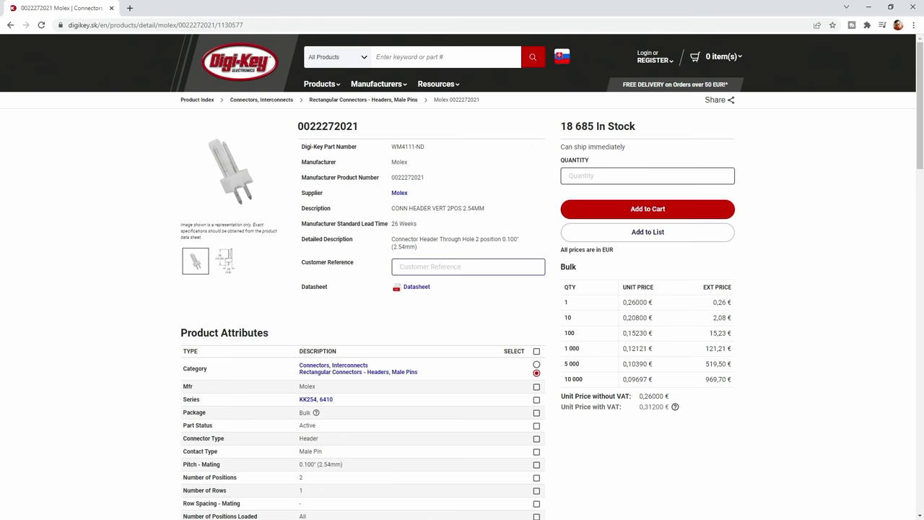
Switch back to Altium Designer, open the schematic library LED_Schlib.SchLib and bring up Manufacturer Part Search
key(alt+Tab)
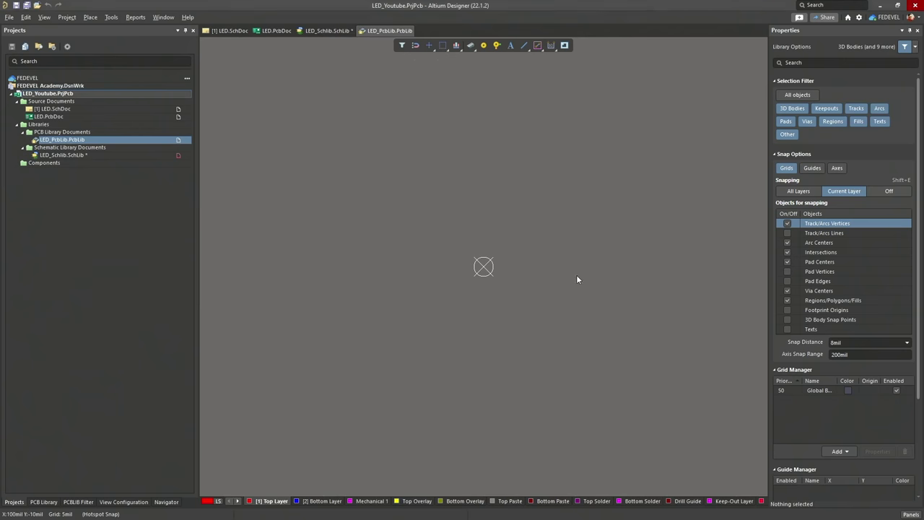
double_click(79, 155)
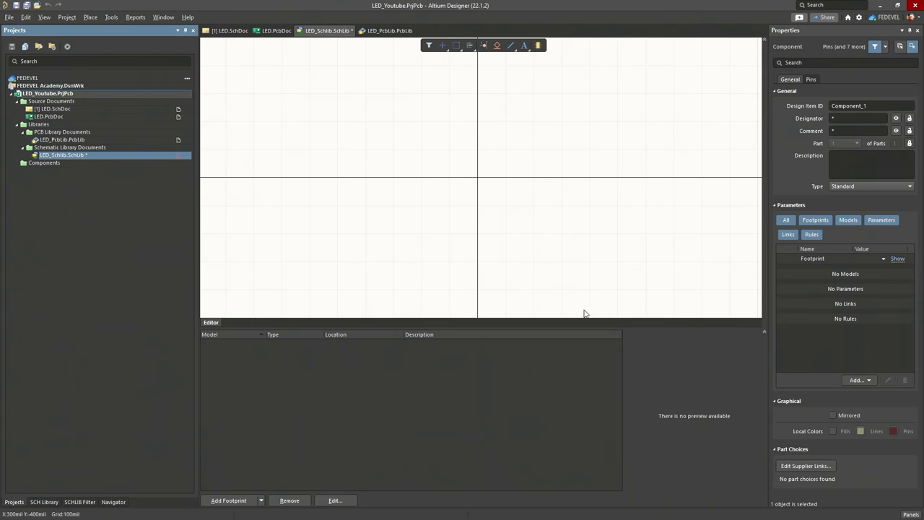
click(909, 514)
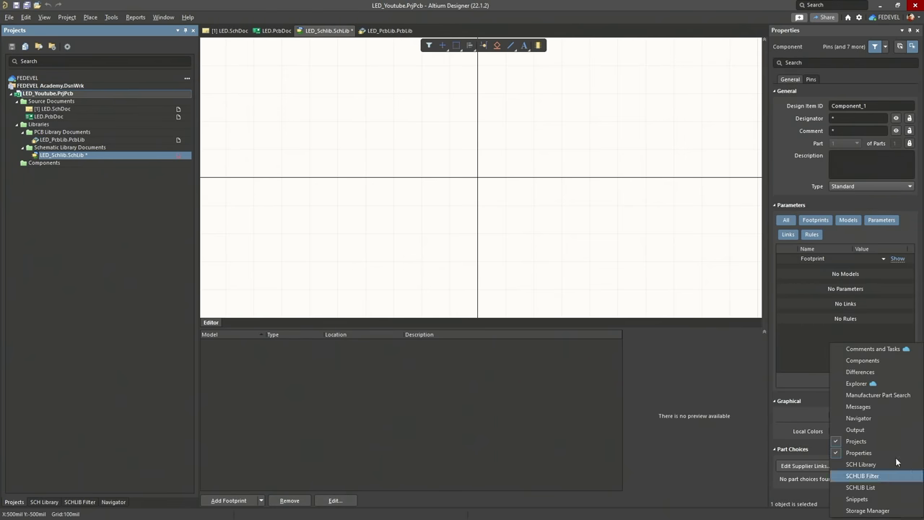
click(881, 395)
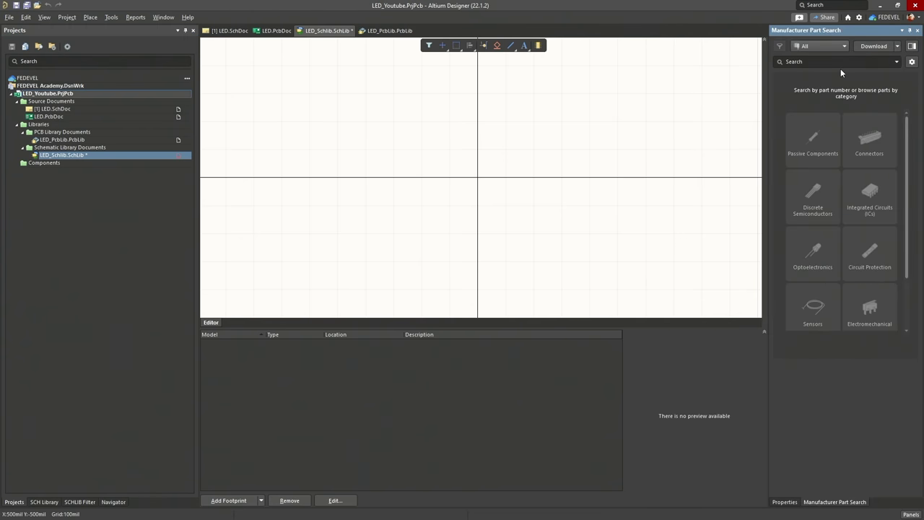
Float the Manufacturer Part Search panel over the workspace and search it for the copied part number WM4111-ND
drag(827, 31, 325, 85)
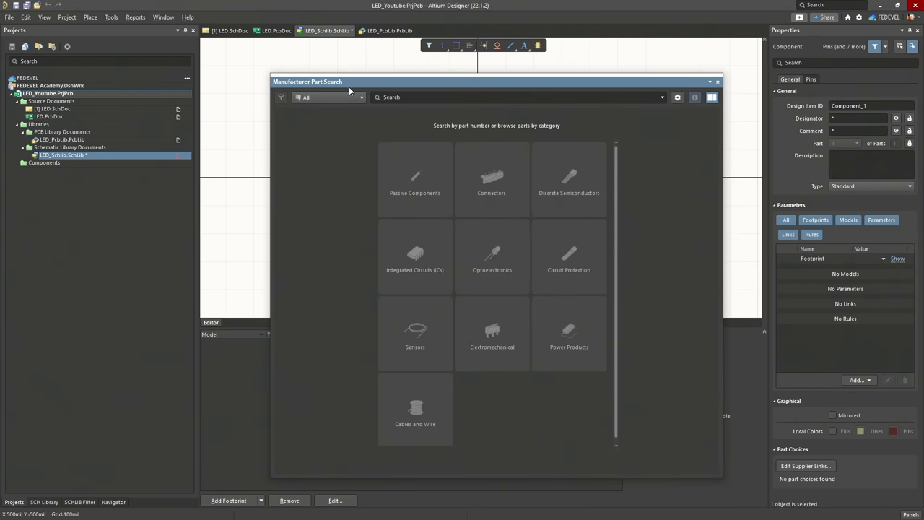
right_click(402, 94)
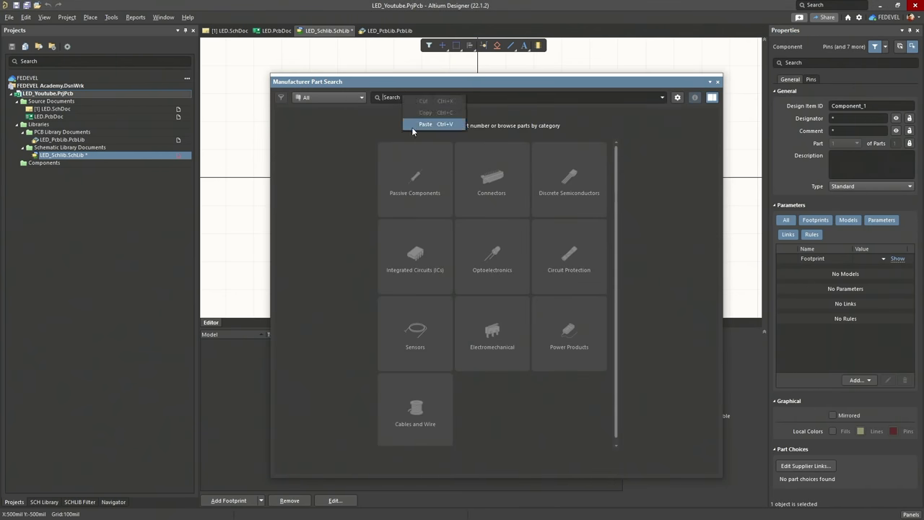
click(411, 127)
key(Return)
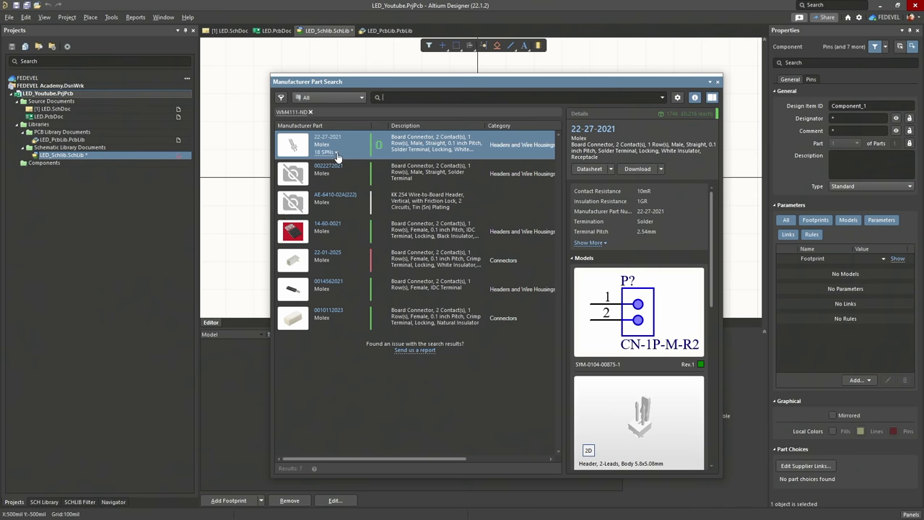
Import the Digi-Key offer of Molex 22-27-2021 into the schematic library as component 22-27-2021, and close the part search
click(336, 153)
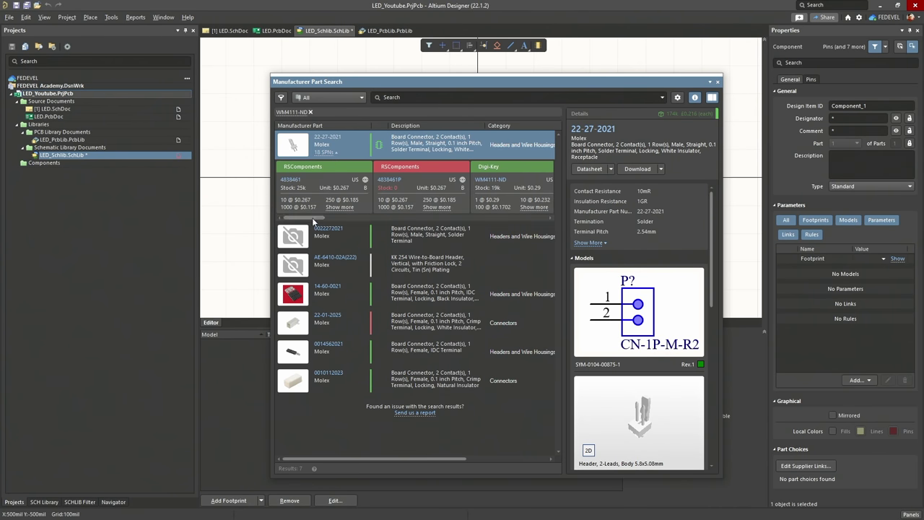
drag(313, 220, 332, 224)
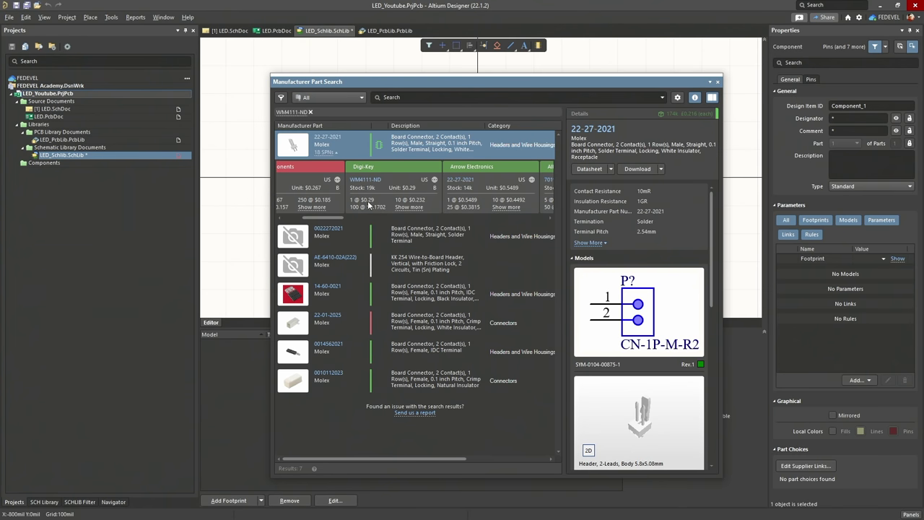
right_click(368, 168)
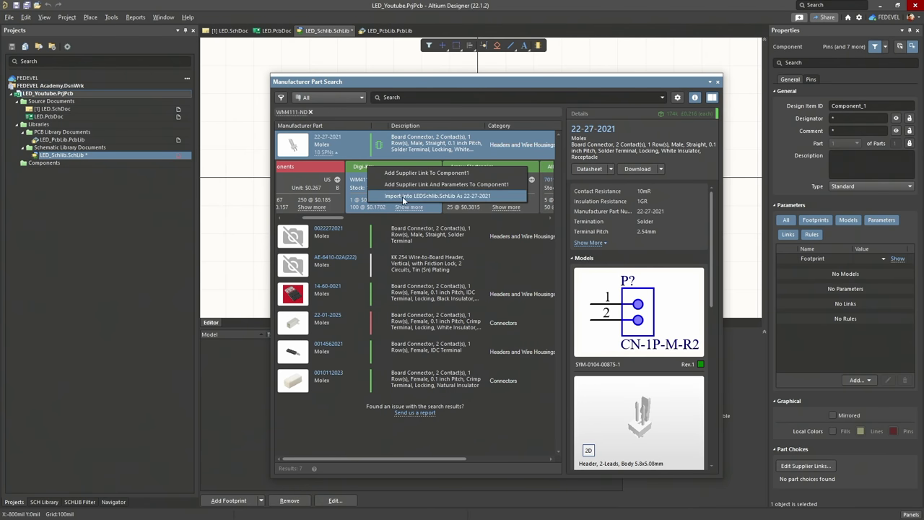
right_click(355, 167)
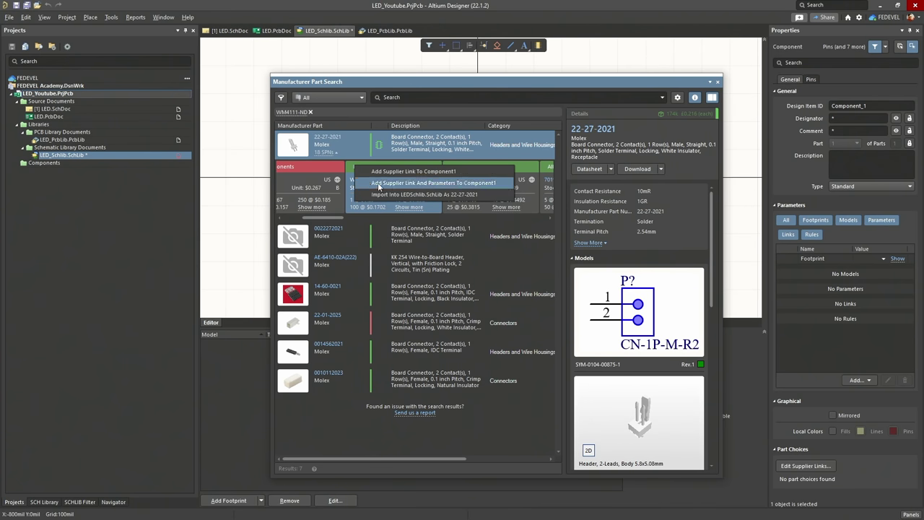
click(383, 196)
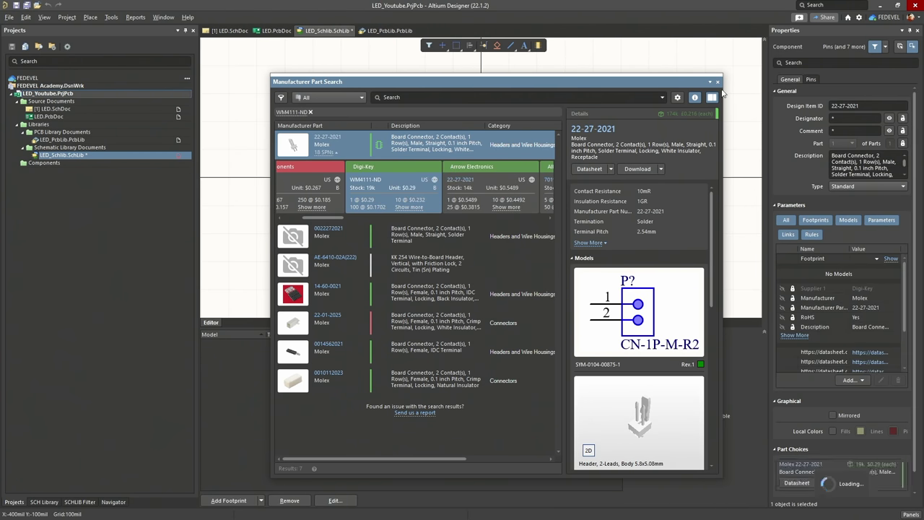
click(719, 82)
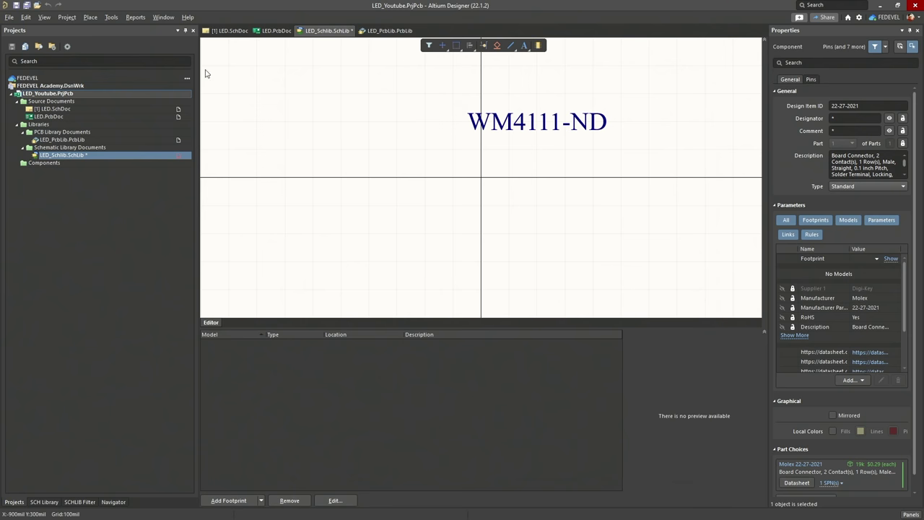
Place a horizontal pin with designator 1 and name + above the horizontal axis, its outer end at X -300 mil, Y 100 mil
click(44, 18)
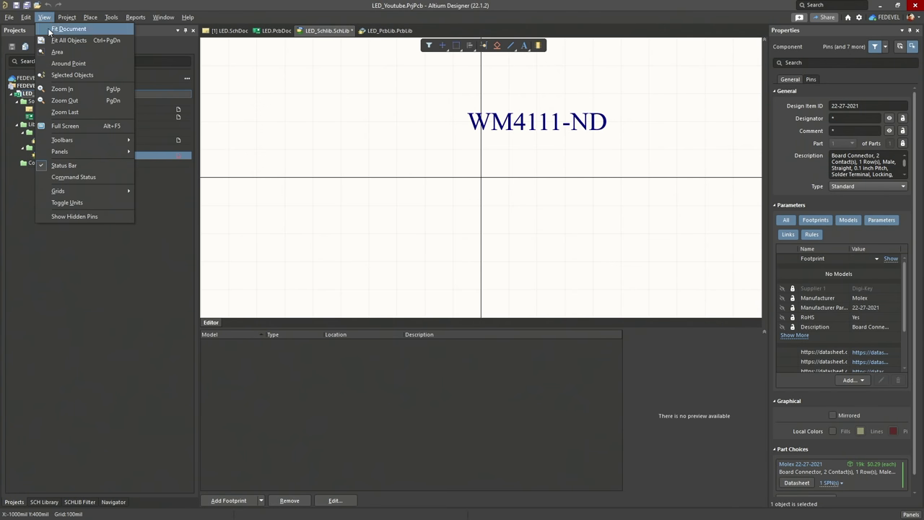
click(49, 31)
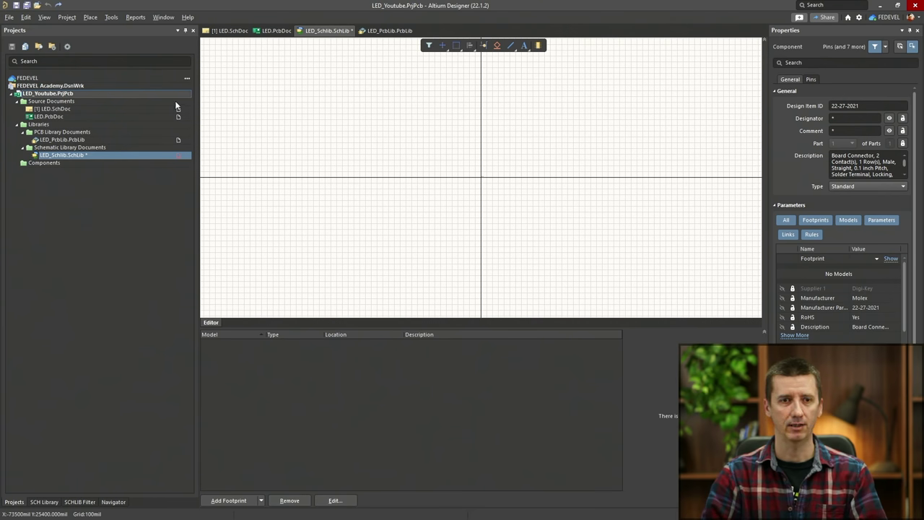
click(90, 18)
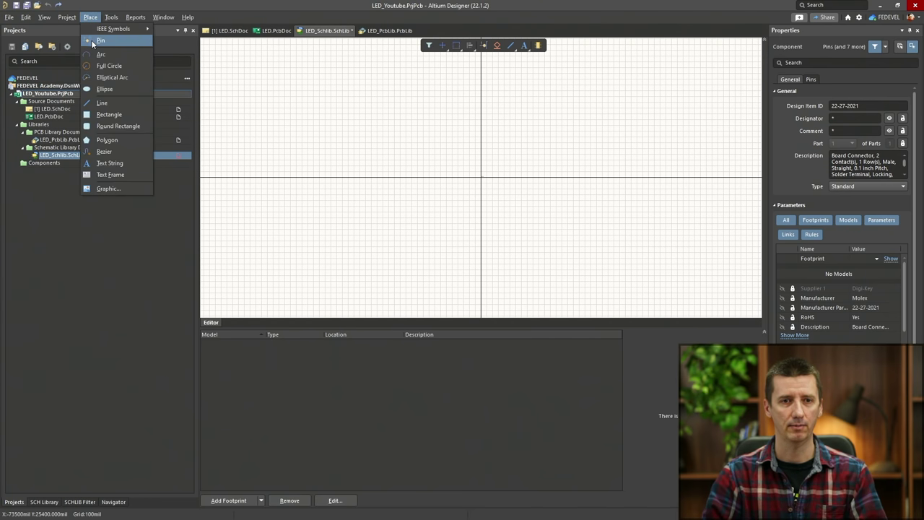
click(100, 39)
ctrl+scroll(640, 197, down, 4)
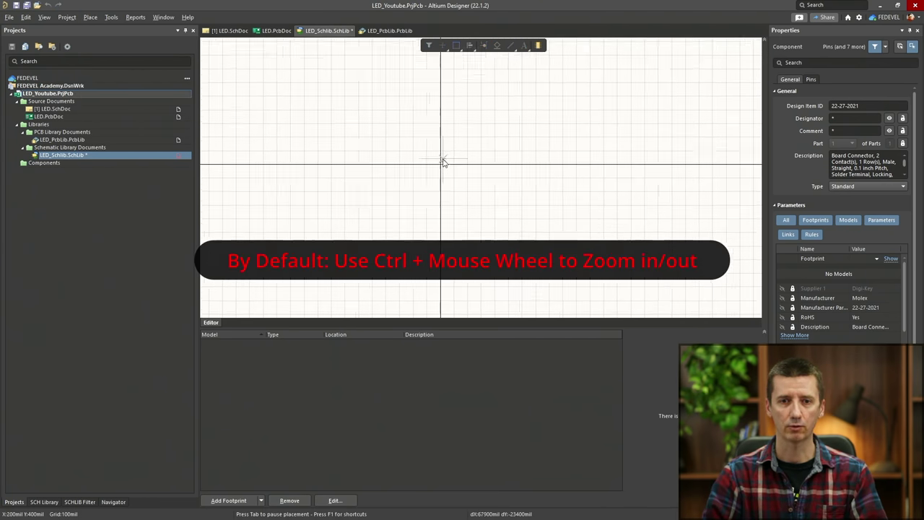
ctrl+scroll(452, 188, up, 5)
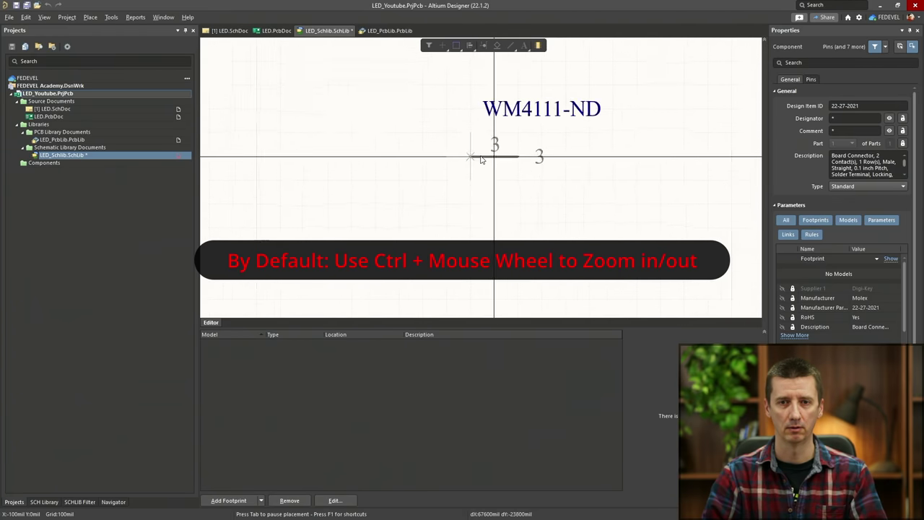
key(Tab)
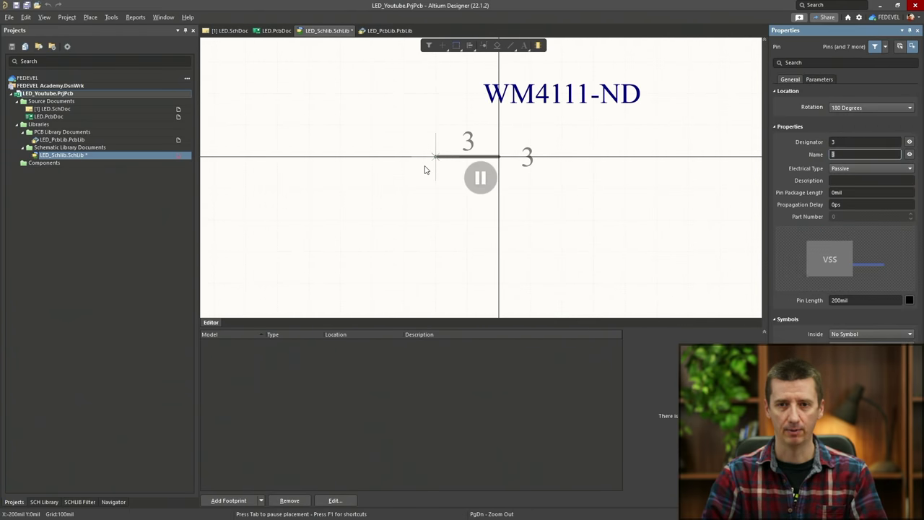
click(839, 142)
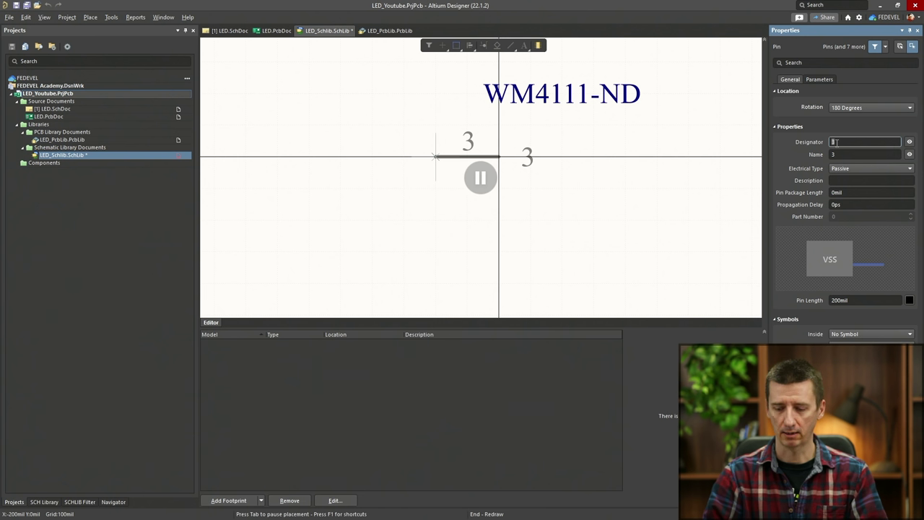
text(1)
key(Tab)
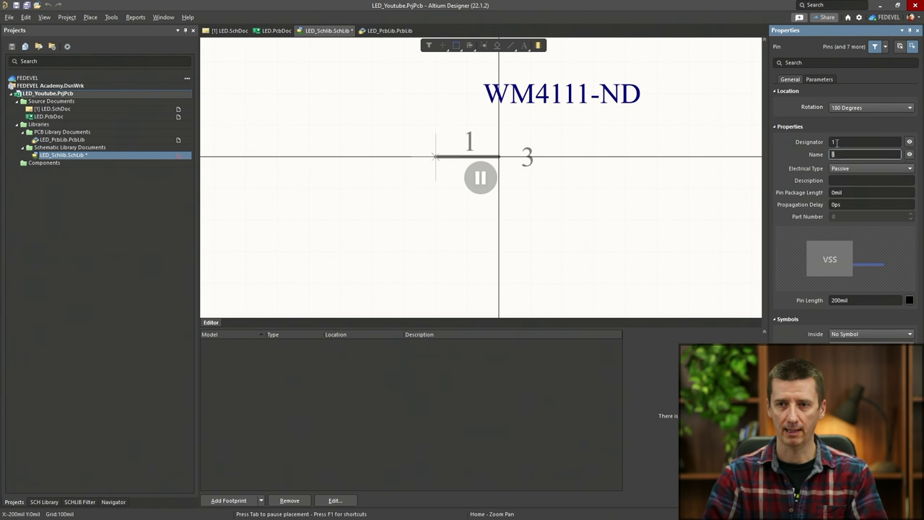
text(-)
key(BackSpace)
text(+)
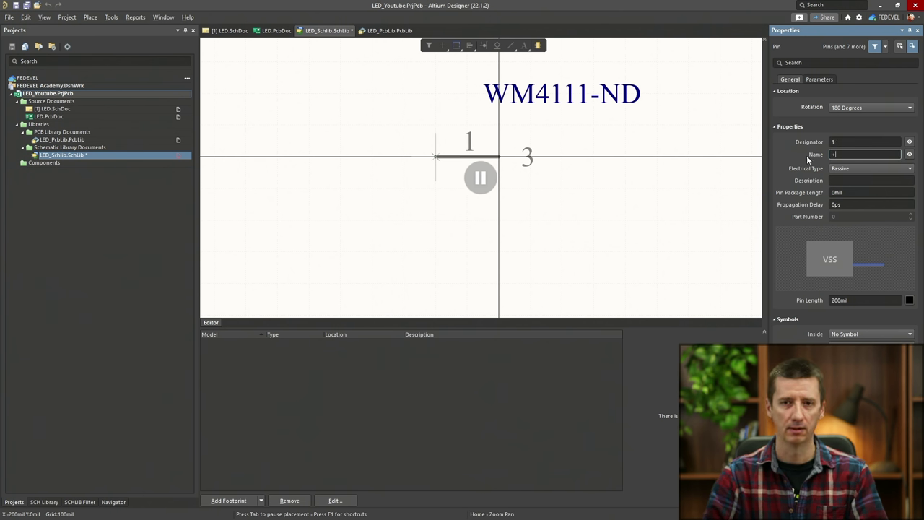
click(480, 179)
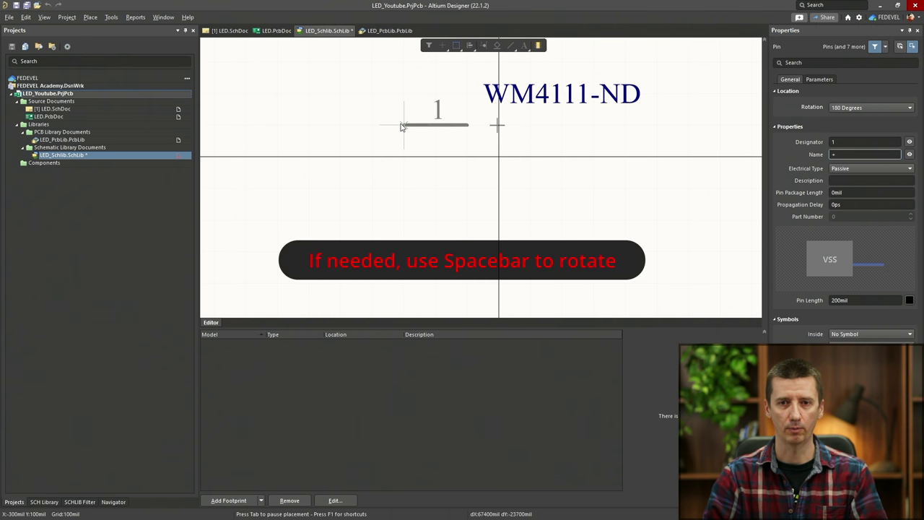
click(404, 161)
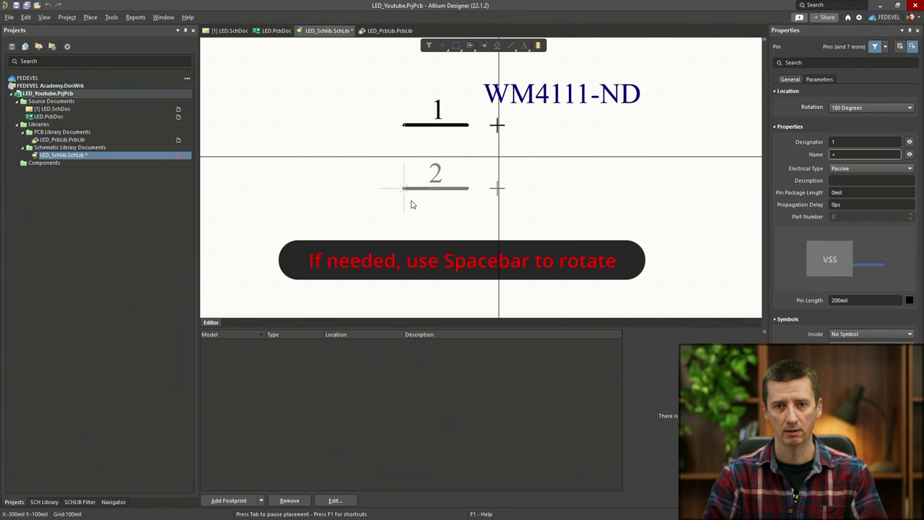
Place pin 2 directly below pin 1, its outer end at X -300 mil, Y -100 mil, and name it -
click(408, 202)
key(Escape)
click(429, 189)
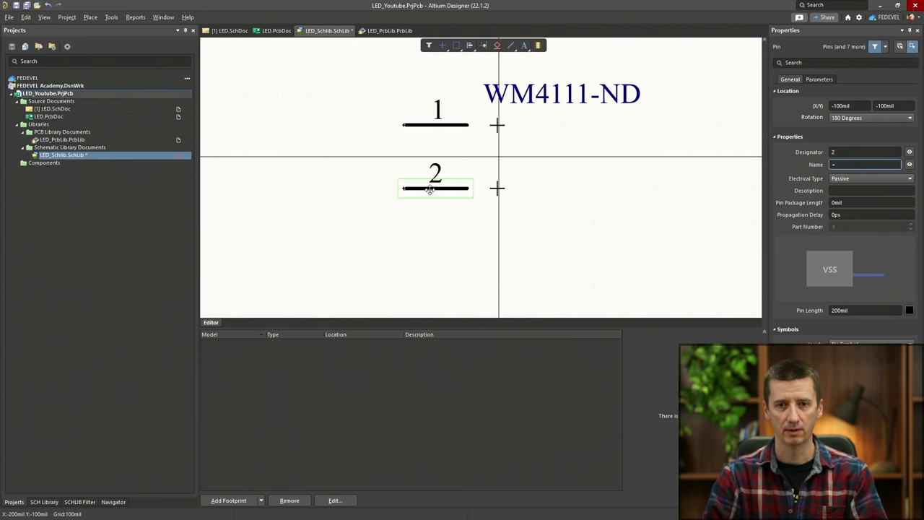
click(440, 205)
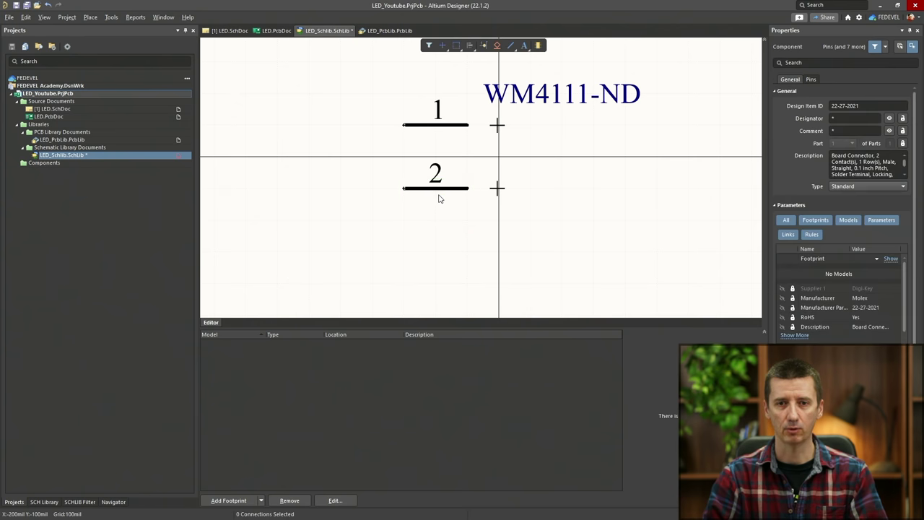
click(439, 195)
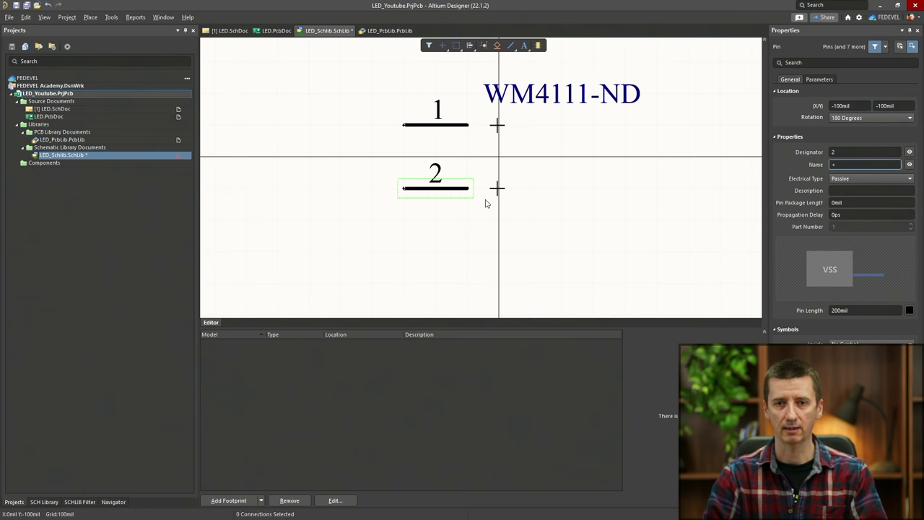
click(850, 164)
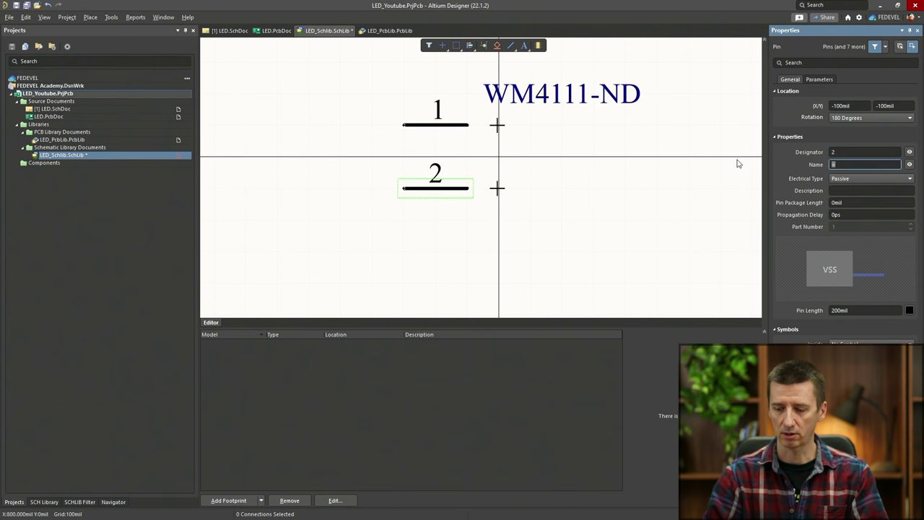
key(BackSpace)
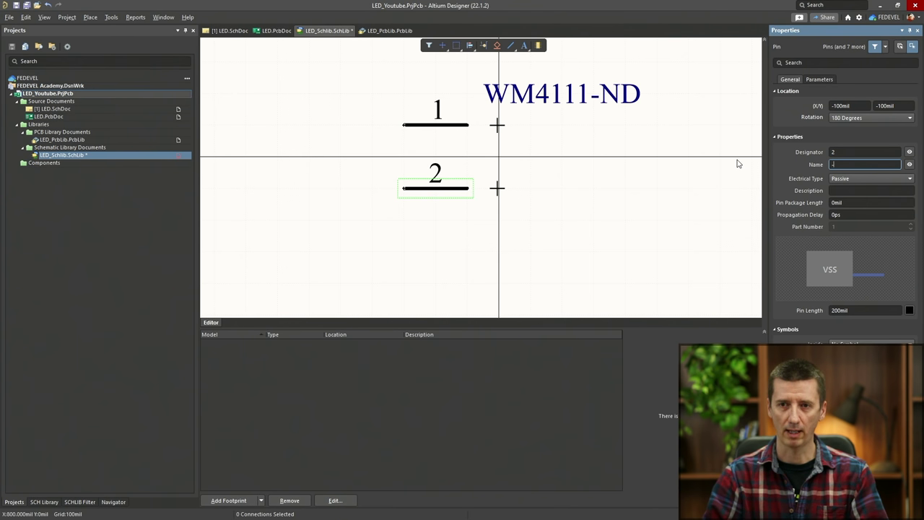
click(356, 227)
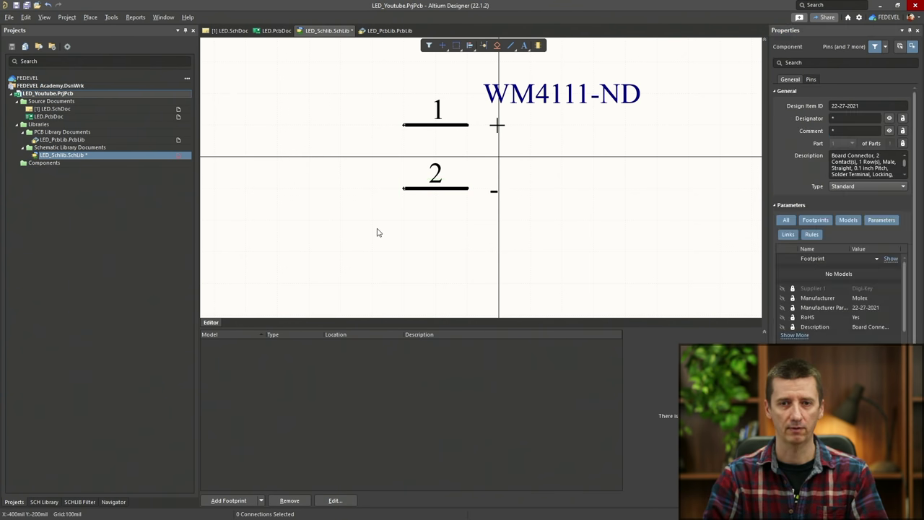
Draw a rectangle 200 mil wide and 400 mil high as the symbol body, starting at the inner ends of the pins
click(90, 16)
click(108, 114)
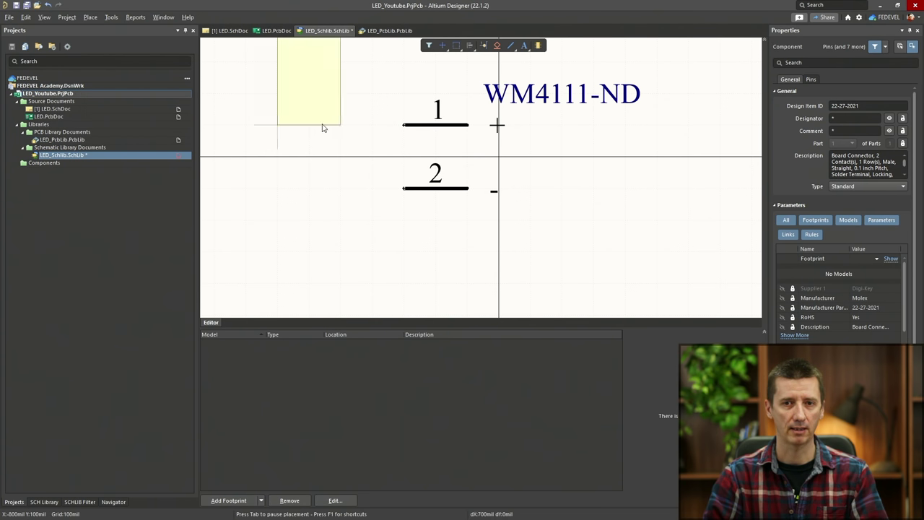
click(468, 95)
click(535, 220)
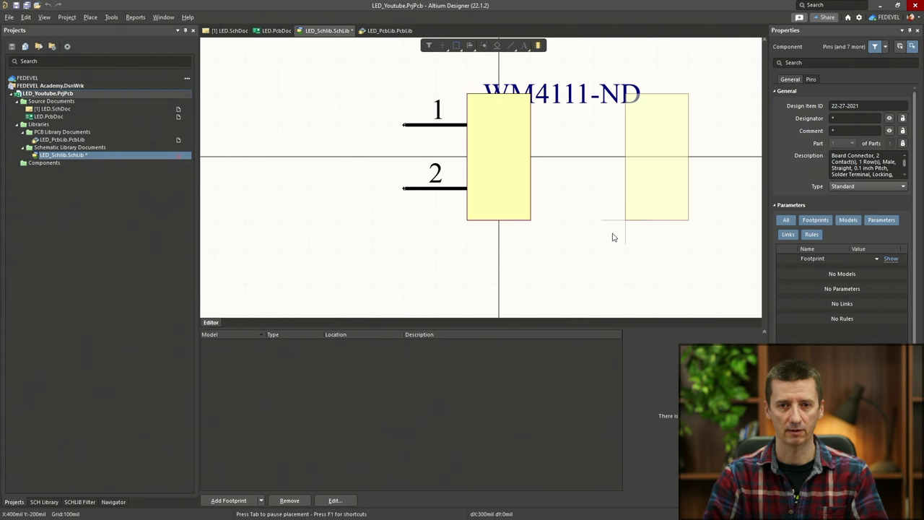
key(Escape)
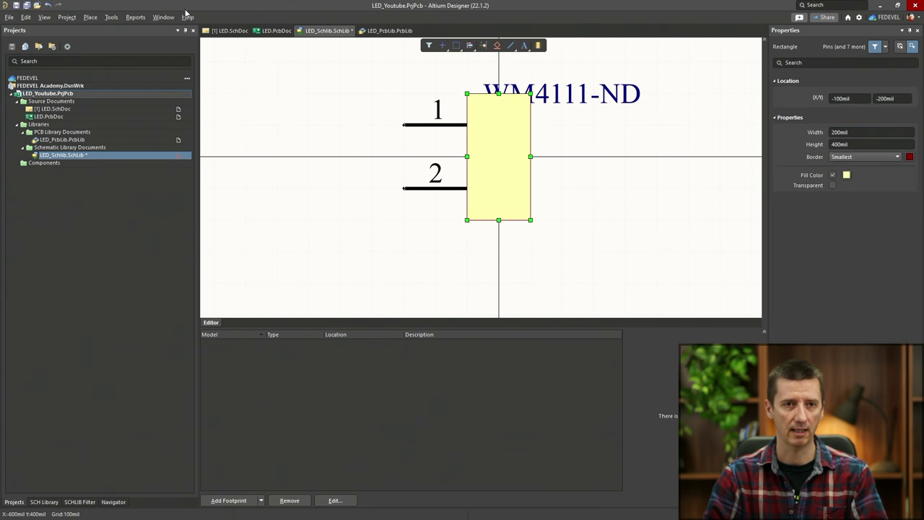
Send the body rectangle to the back, behind the pin names
click(26, 16)
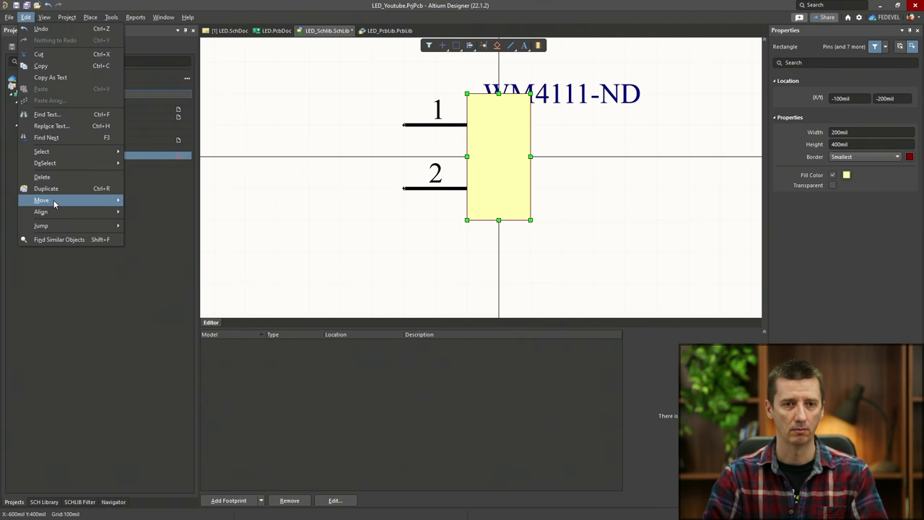
mouse_move(56, 201)
click(193, 285)
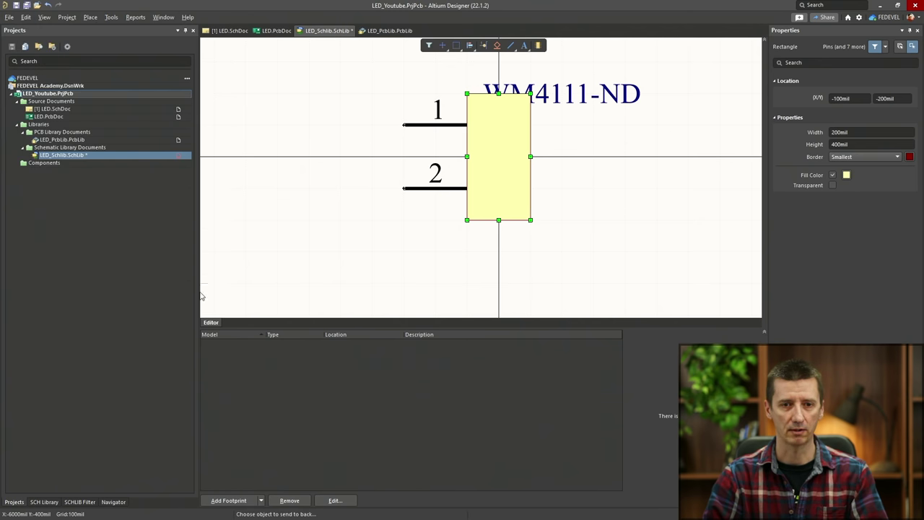
click(512, 176)
key(Escape)
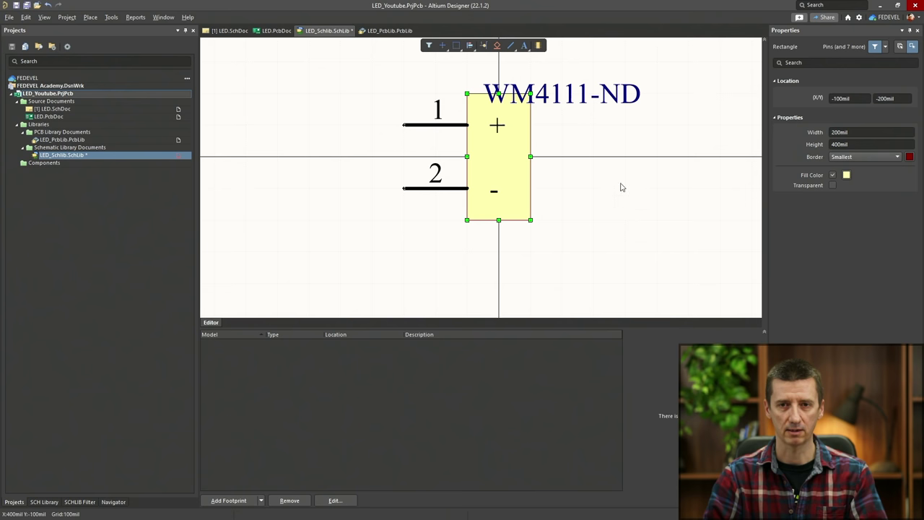
Hide the value of the Supplier Part Number 1 parameter on the symbol
click(605, 96)
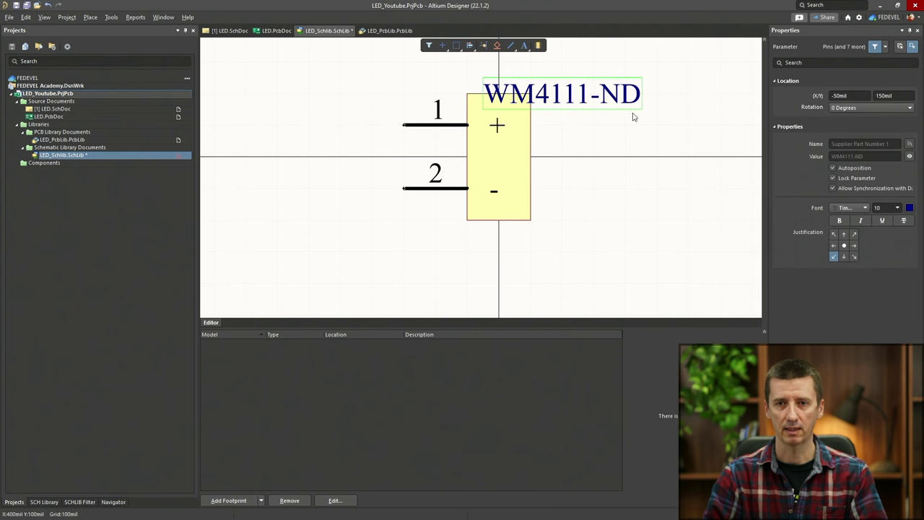
click(911, 157)
click(272, 41)
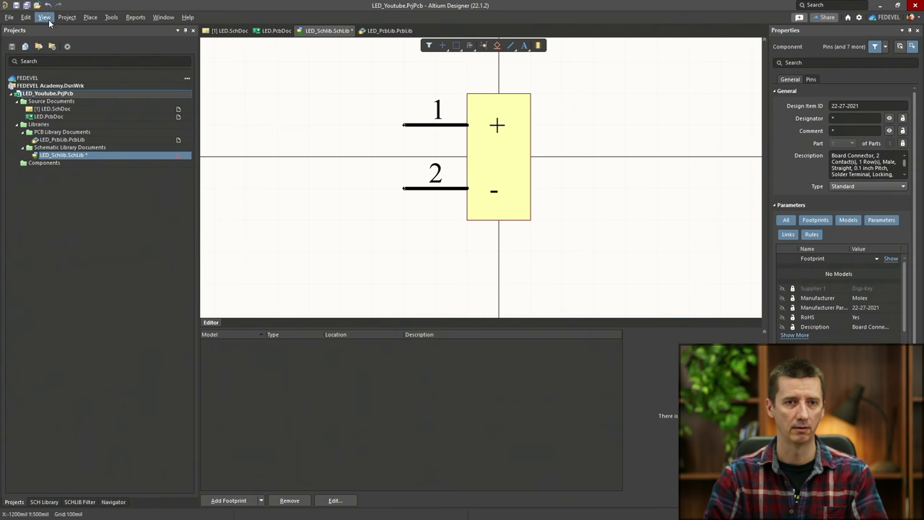
click(45, 17)
click(58, 37)
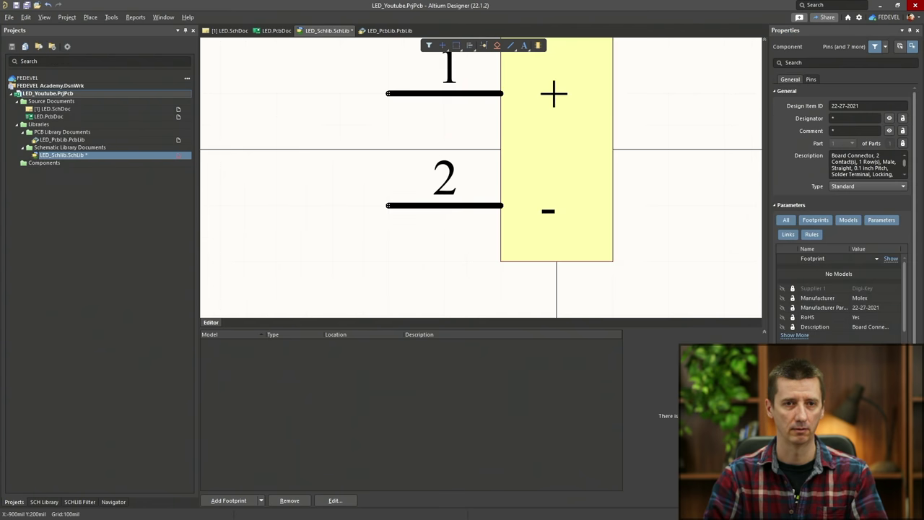
Set the snap grid to 10 mil and change the schematic grid color to a darker gray
key(g)
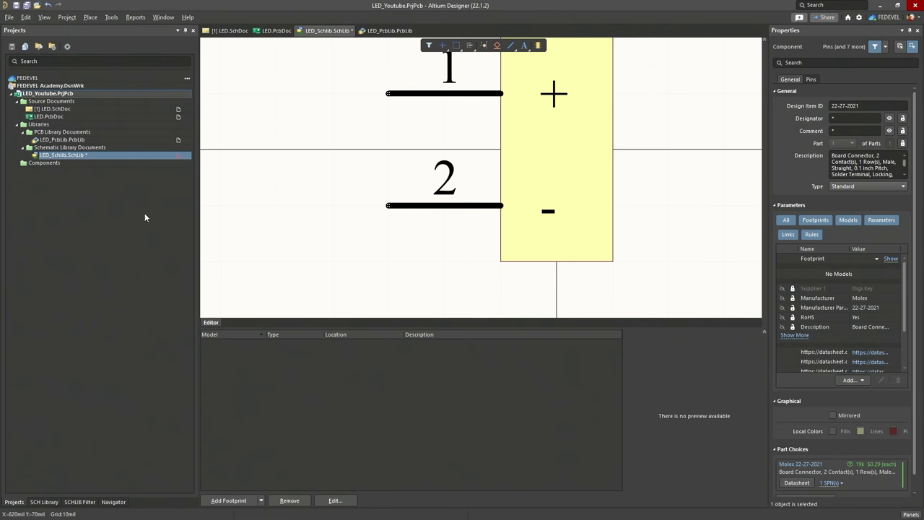
right_click(260, 100)
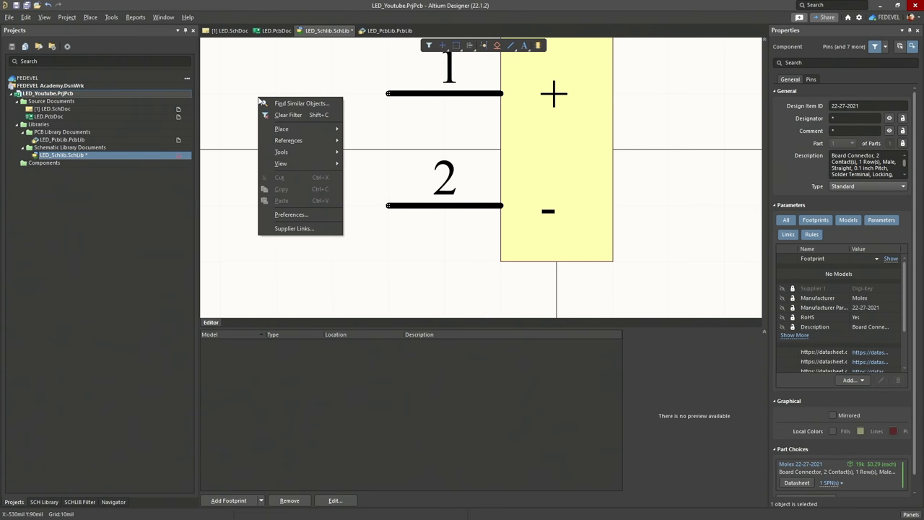
click(286, 215)
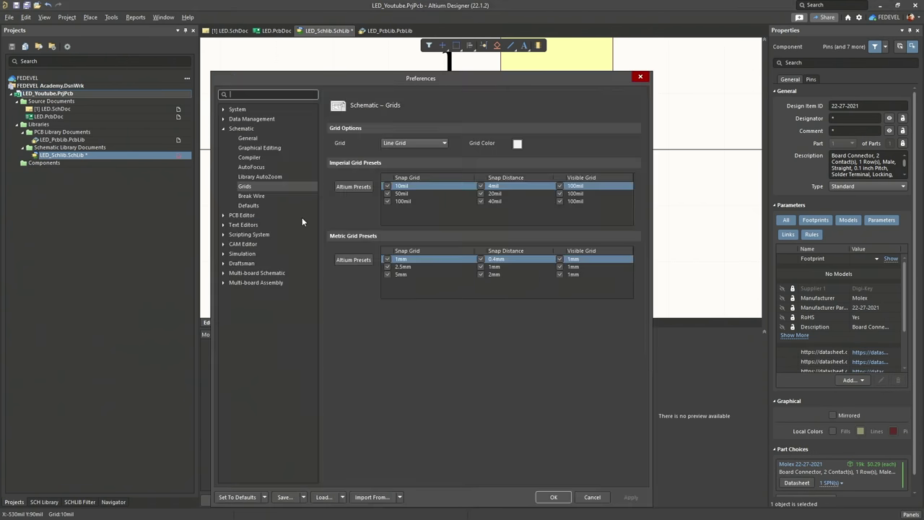
click(517, 145)
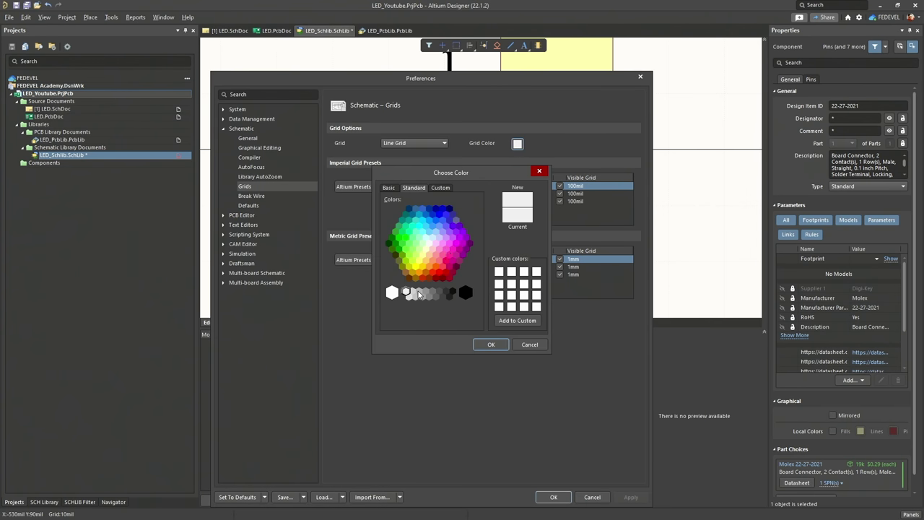
click(419, 293)
click(490, 345)
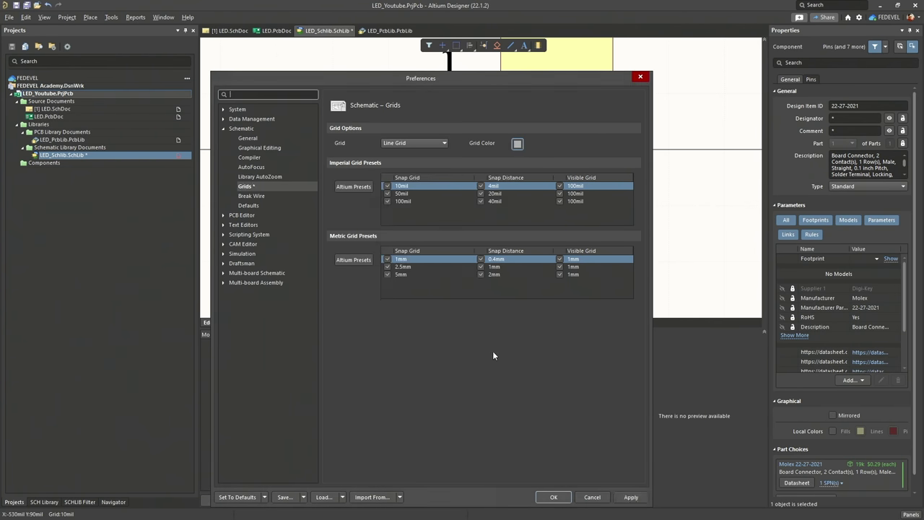
click(554, 497)
Toggle the visible grid off and on again to redraw it in the new color
click(44, 17)
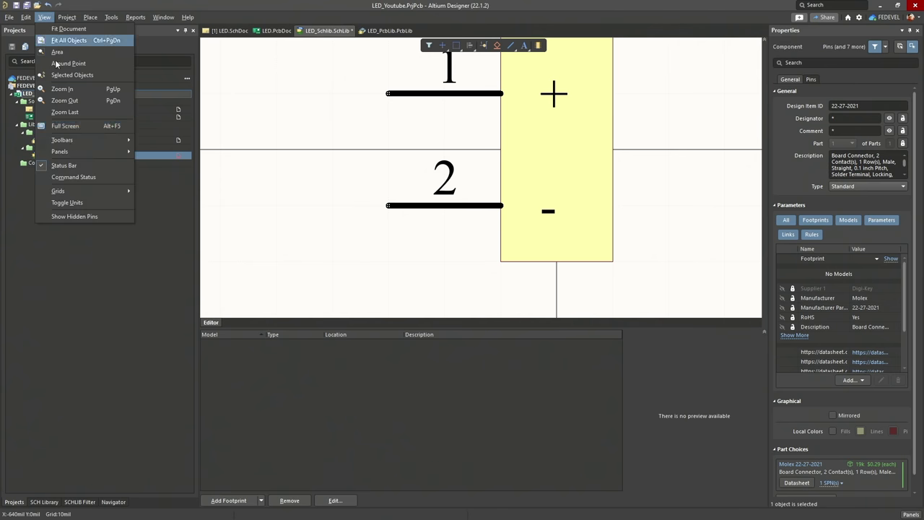
mouse_move(108, 190)
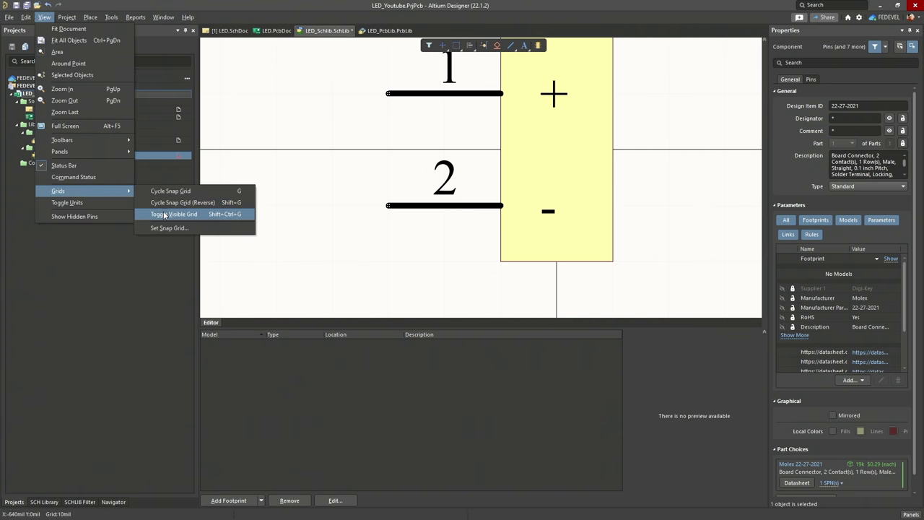
click(173, 214)
click(44, 17)
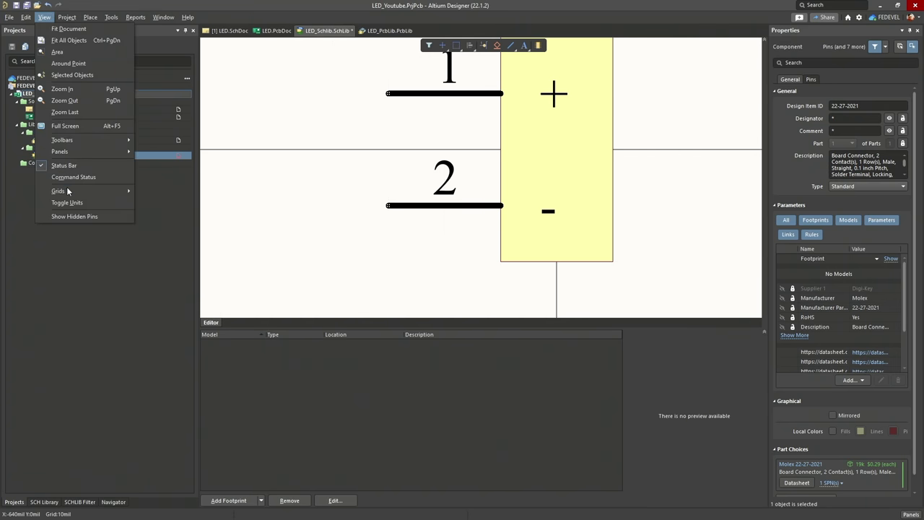
mouse_move(72, 192)
click(169, 215)
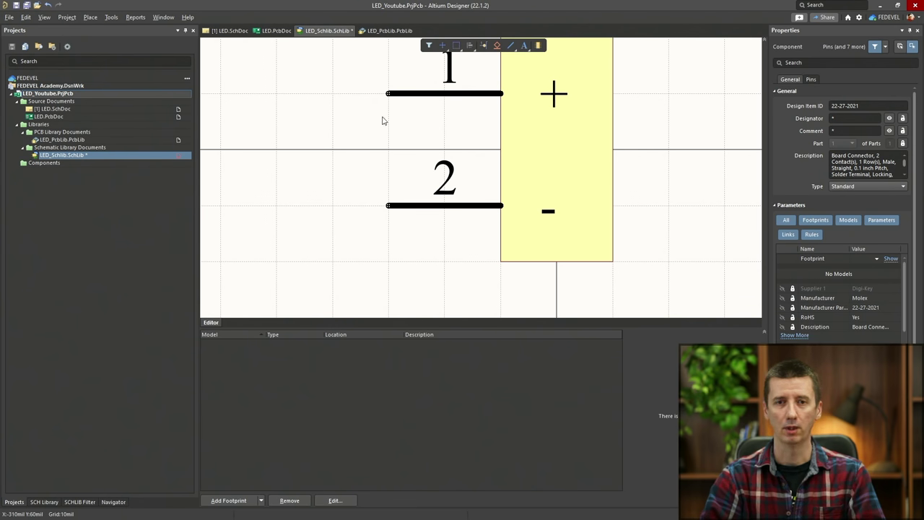
Try moving pin 1 away from its 100 mil grid point using 10 mil and 50 mil snap grids
ctrl+scroll(372, 103, up, 5)
ctrl+scroll(407, 72, up, 2)
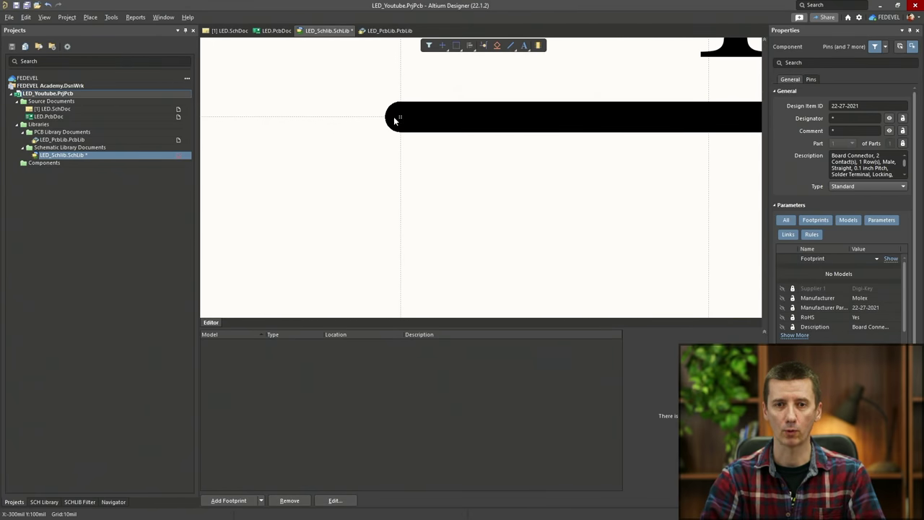
ctrl+scroll(387, 151, down, 3)
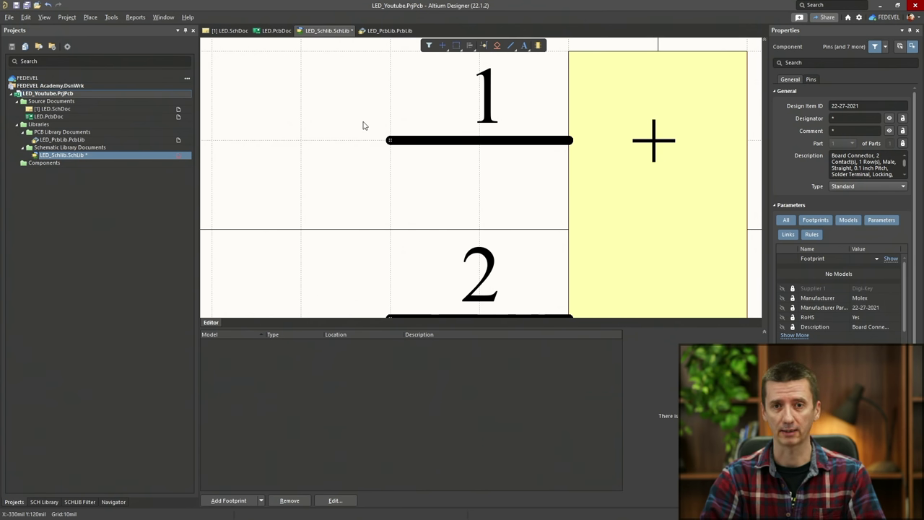
drag(396, 143, 352, 142)
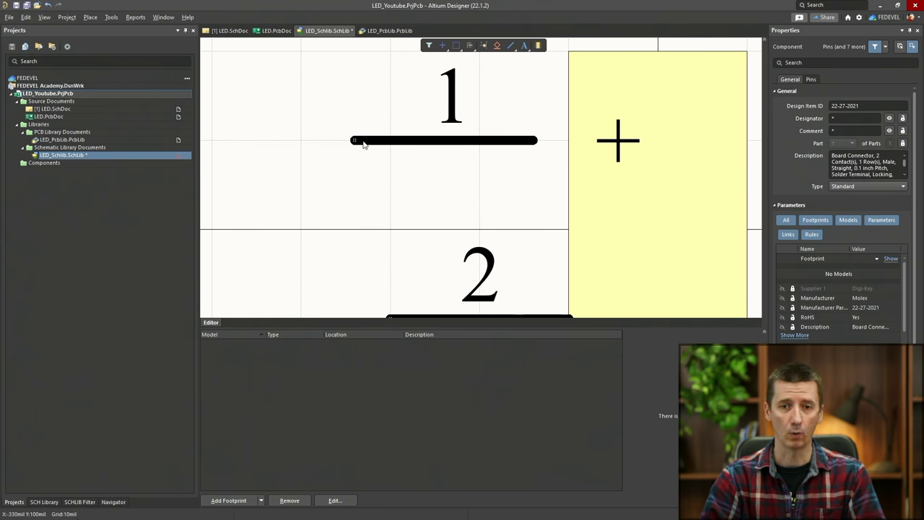
mouse_move(363, 143)
mouse_down()
mouse_move(433, 185)
mouse_move(383, 72)
mouse_move(373, 149)
mouse_move(376, 134)
mouse_up()
key(g)
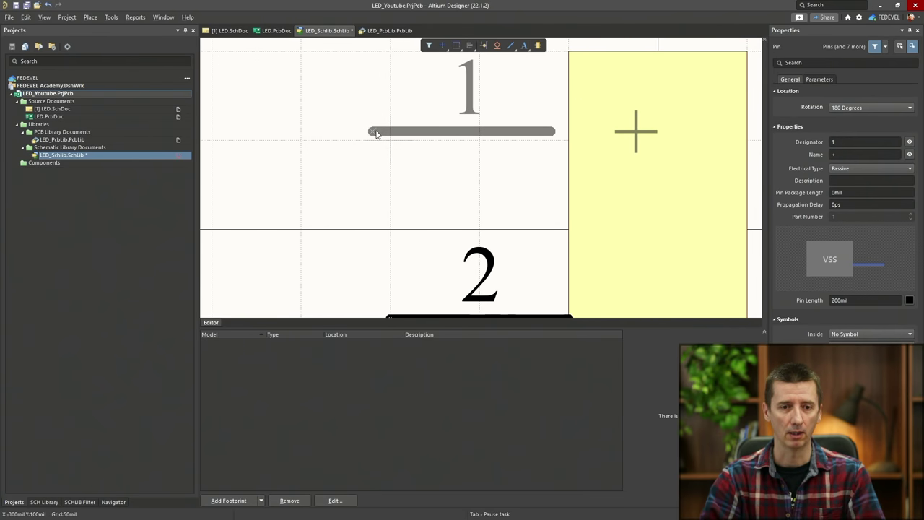
key(Escape)
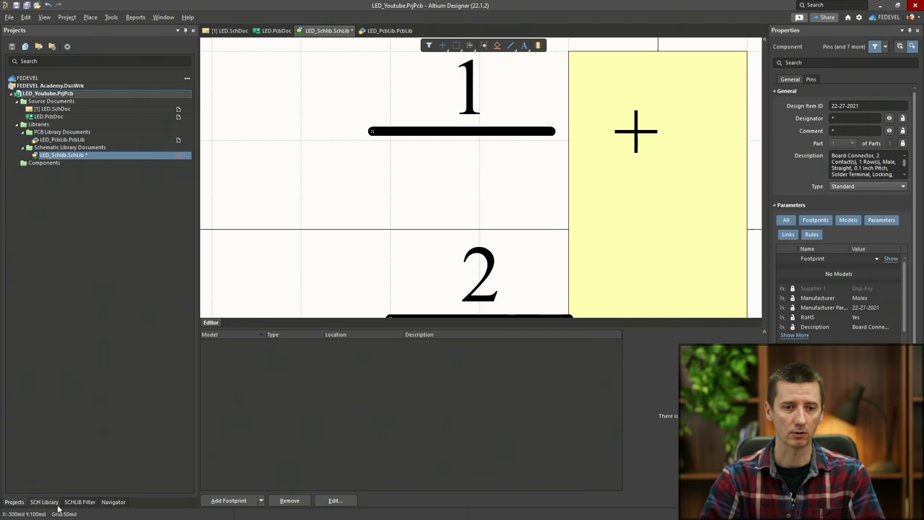
drag(394, 135, 346, 100)
key(g)
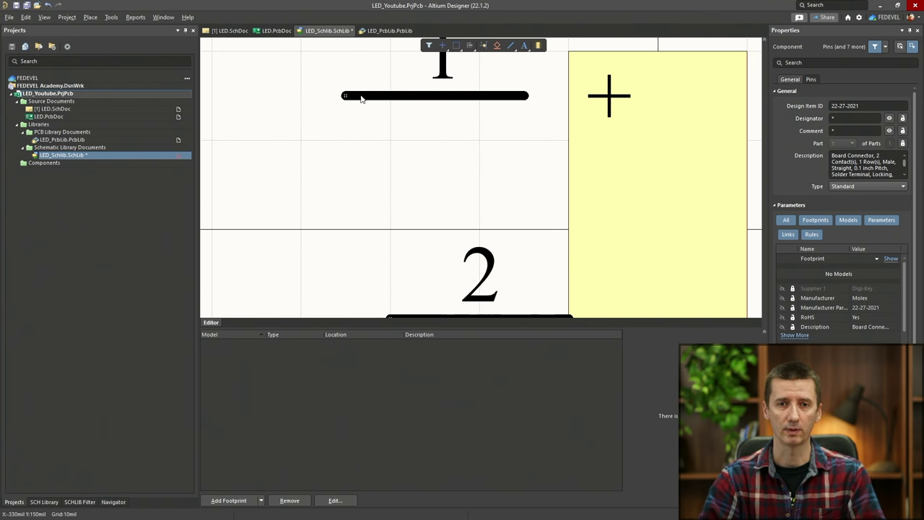
Move pin 1 back so its outer end is at X -300 mil, Y 100 mil, and set the snap grid to 100 mil
drag(362, 99, 404, 140)
key(g)
key(g)
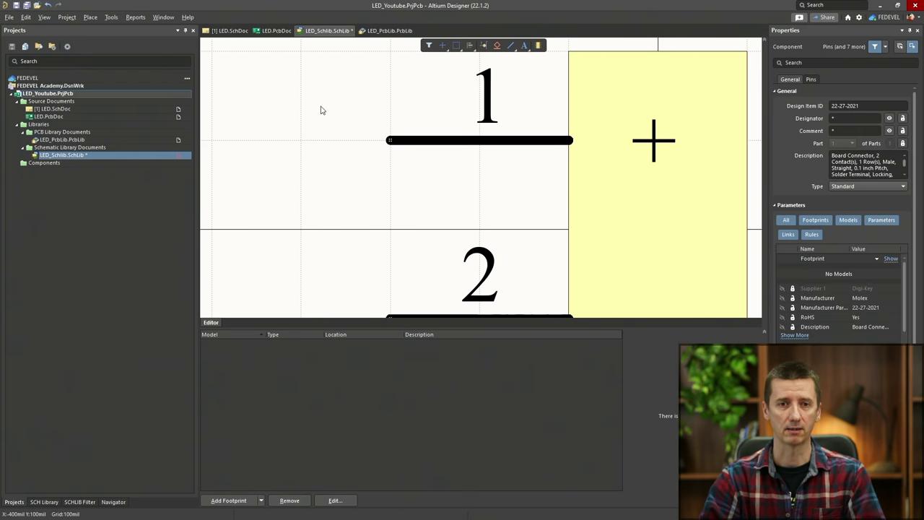
Set the component's designator to J? and its comment to 1x2 Header, checking against the connector in the LED Project schematic
click(44, 17)
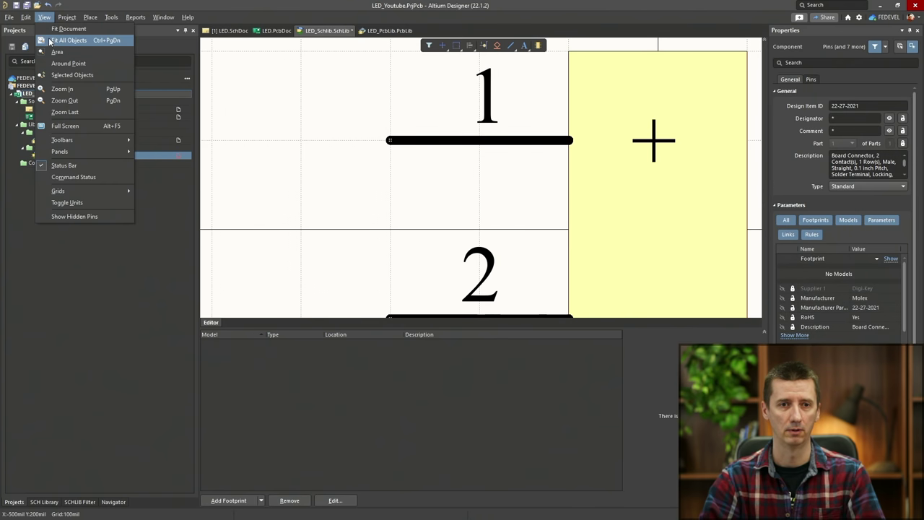
click(65, 41)
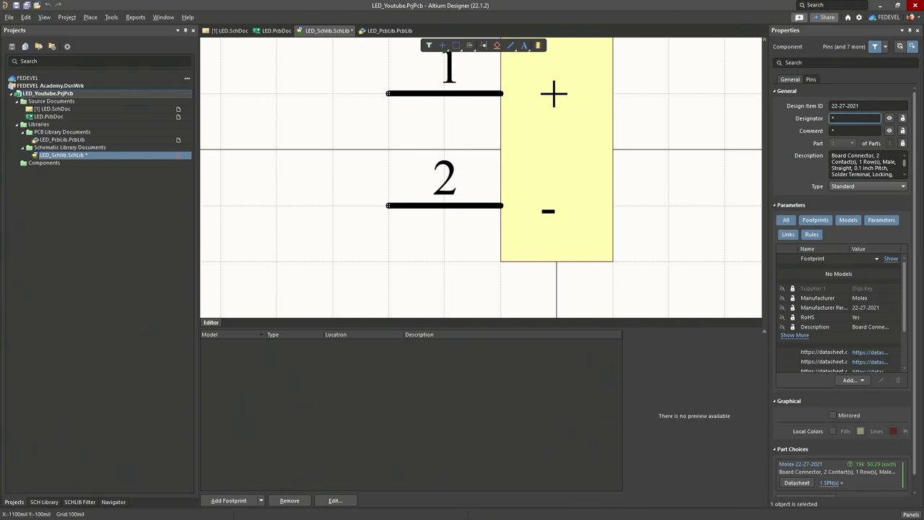
click(856, 118)
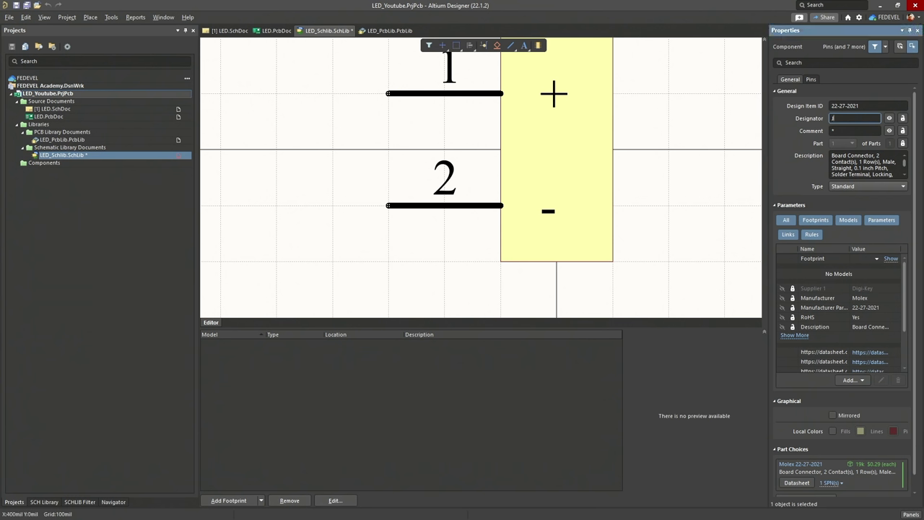
click(852, 131)
key(alt+Tab)
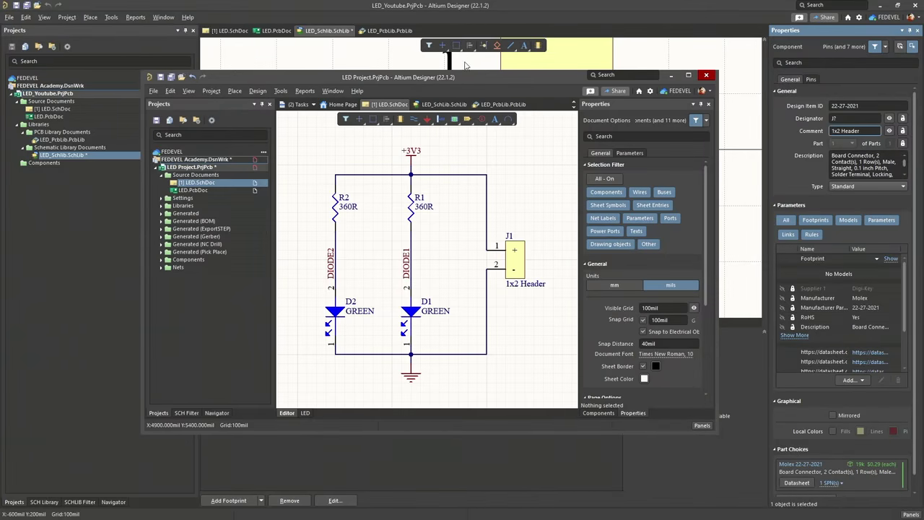
key(alt+Tab)
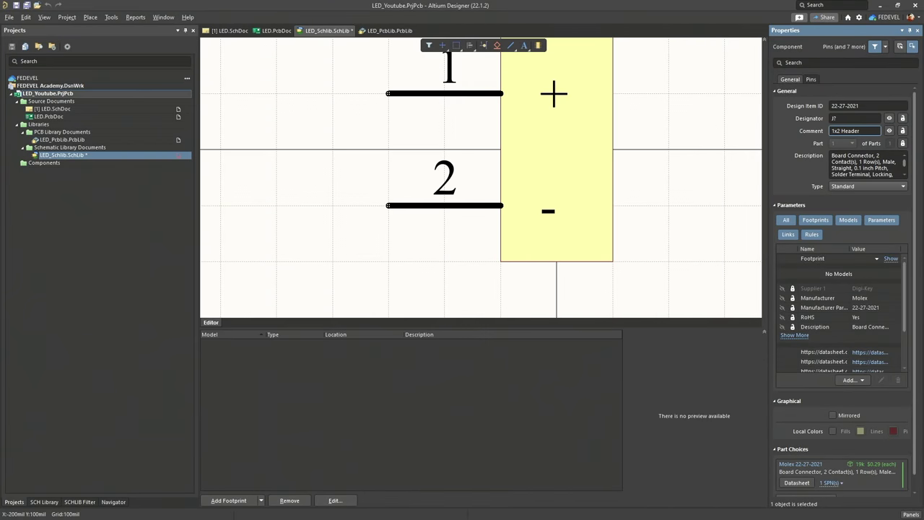
Replace the component's description with CONN HEADER VERT 2POS 2.54MM from the Digi-Key product page in the browser
key(alt+Tab)
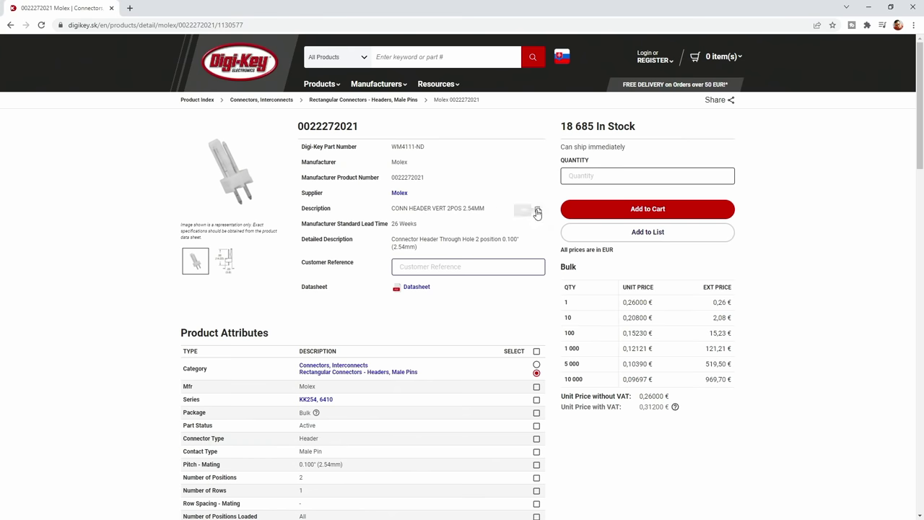
click(870, 7)
click(874, 174)
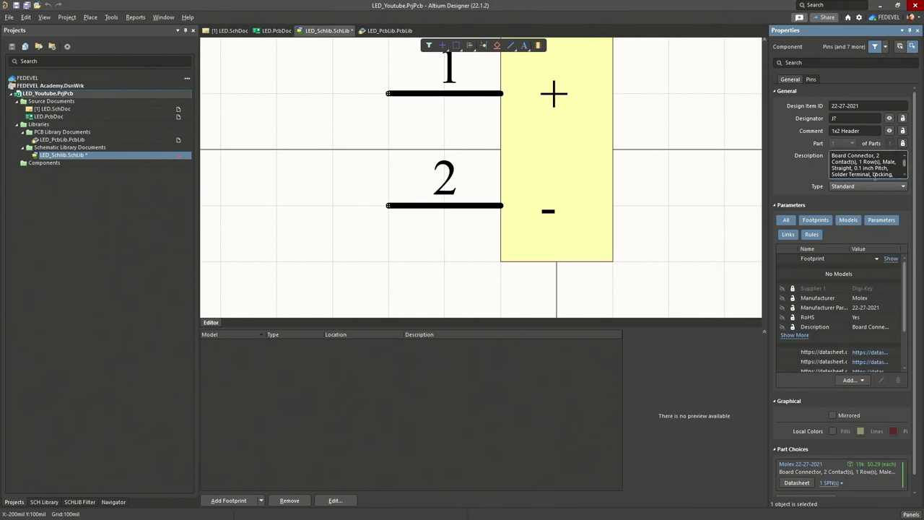
key(ctrl+a)
text(CONN HEADER VERT 2POS 2.54MM)
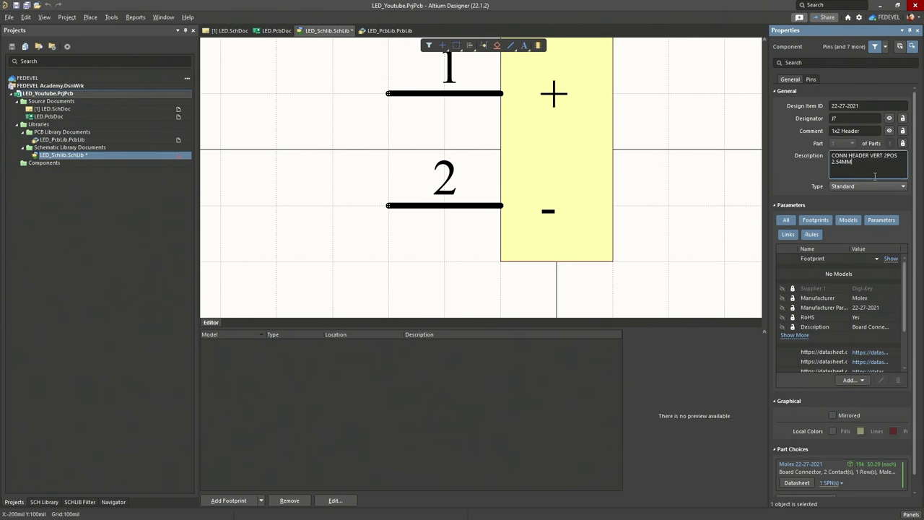
Delete the empty Component_1 from the schematic library and save the library
click(44, 501)
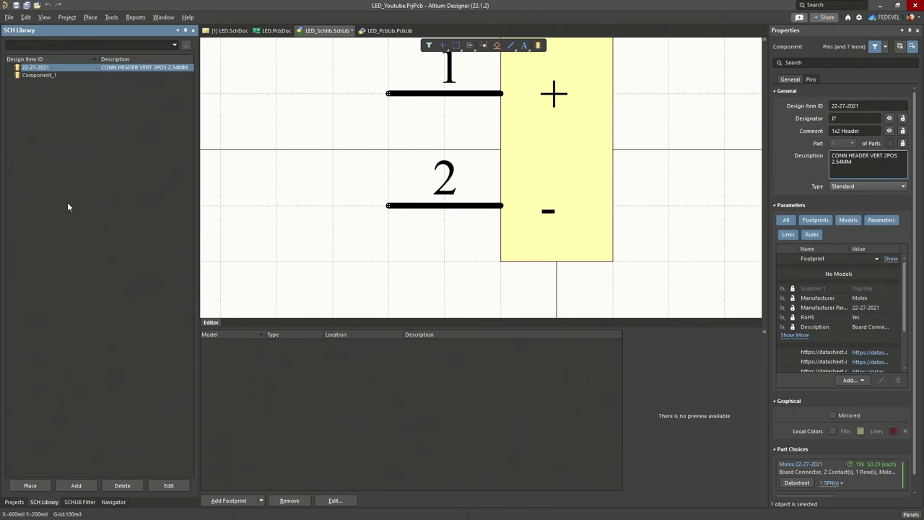
click(46, 76)
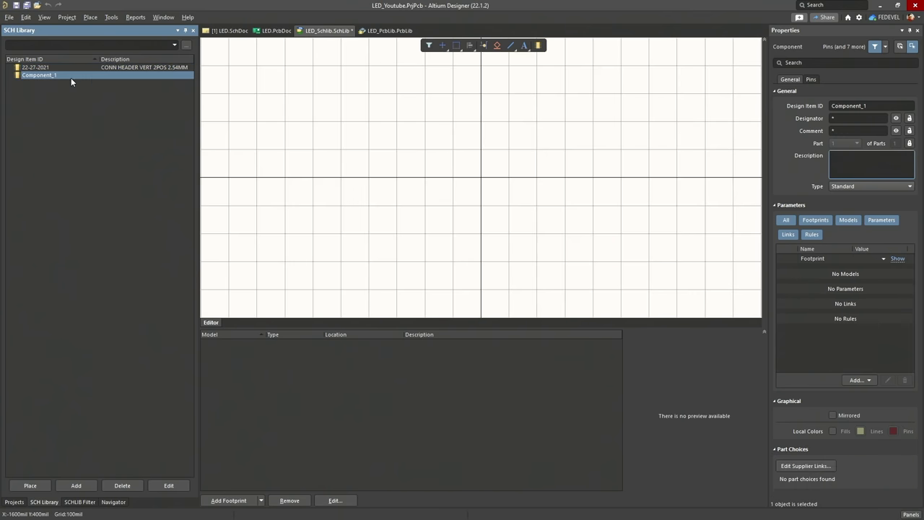
right_click(56, 75)
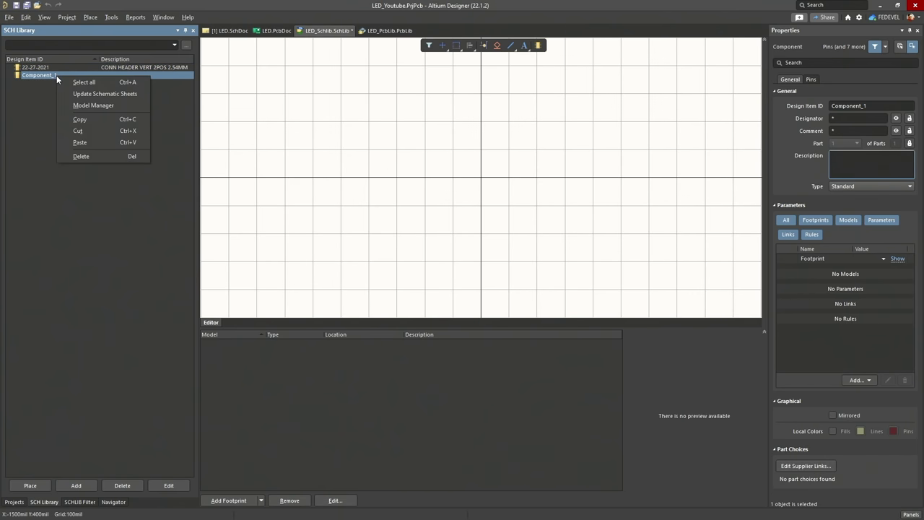
click(86, 156)
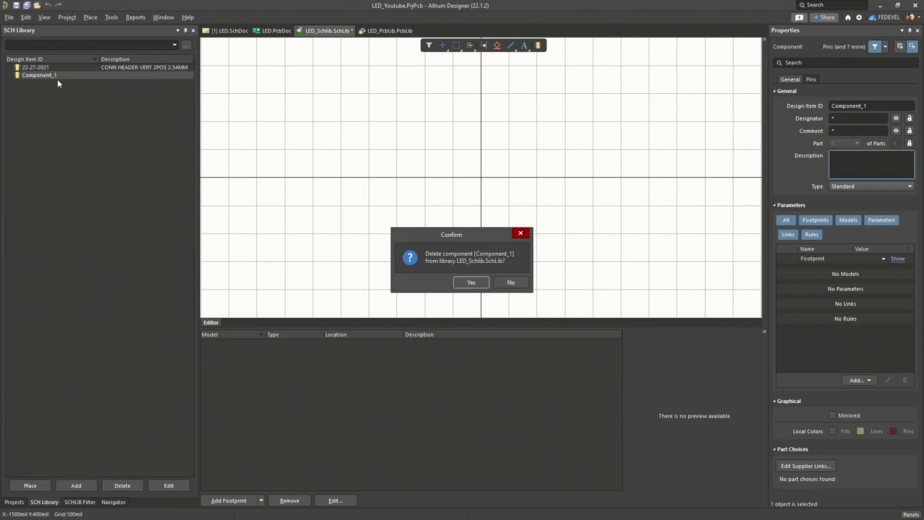
click(473, 282)
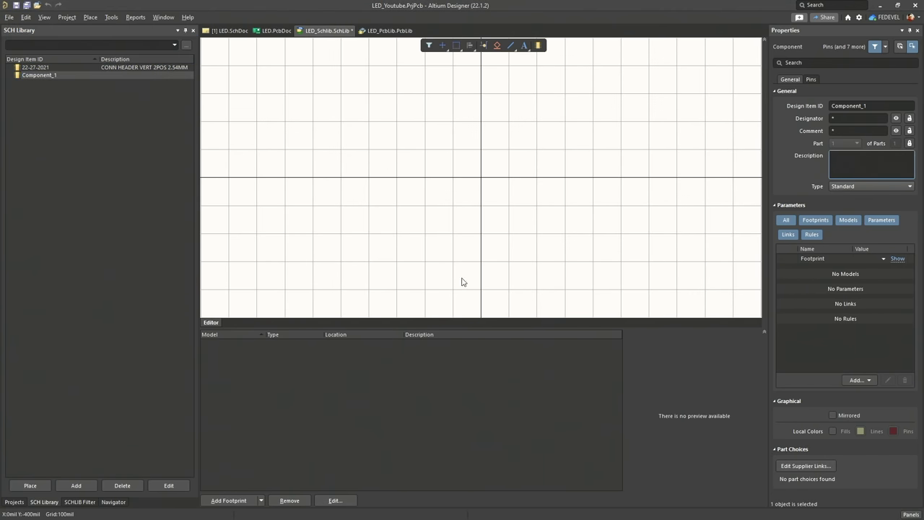
click(44, 19)
click(56, 42)
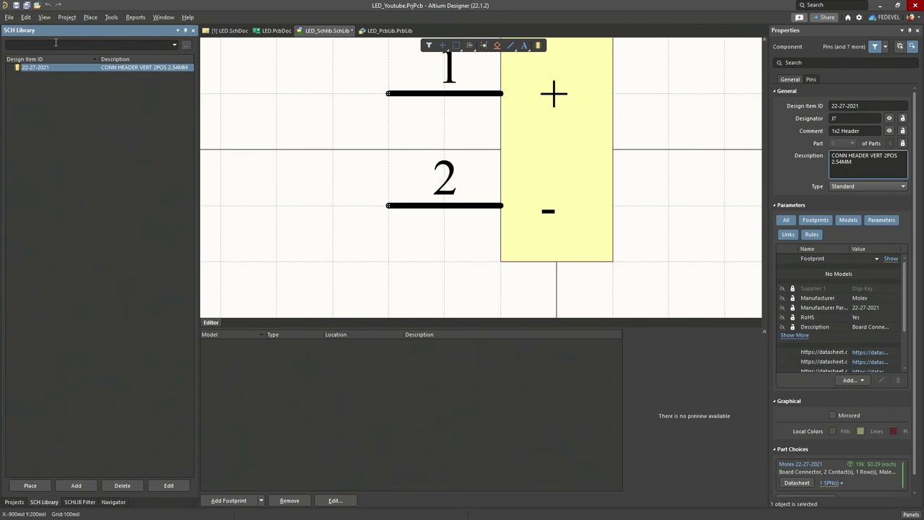
click(16, 6)
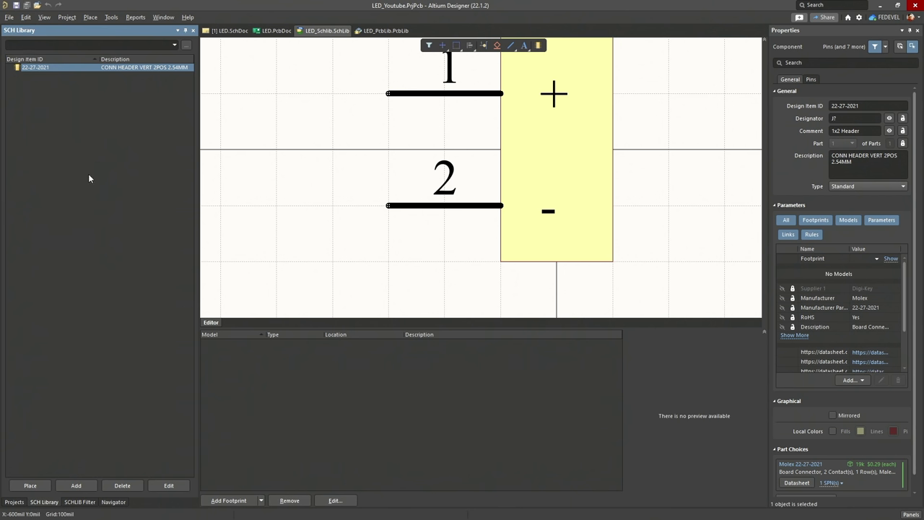
Expand the 22-27-2021 component's parameter list to show all its parameters
click(911, 514)
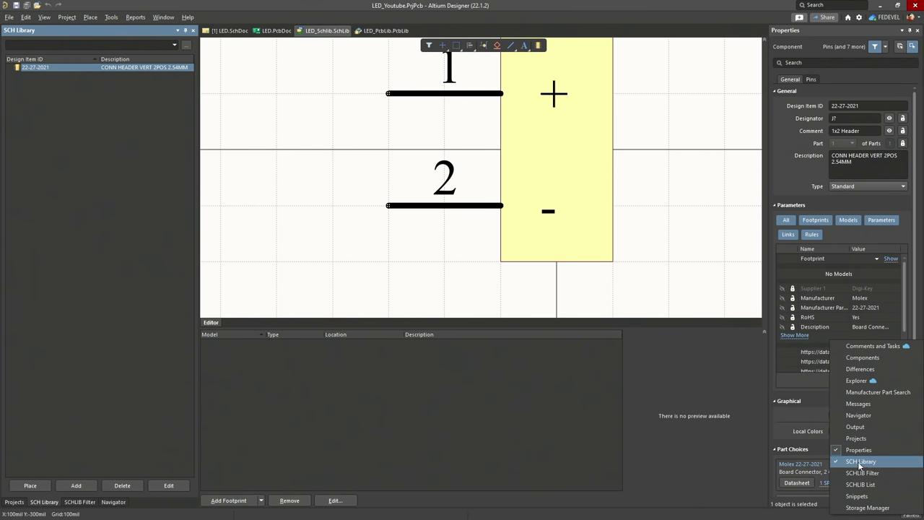
click(669, 227)
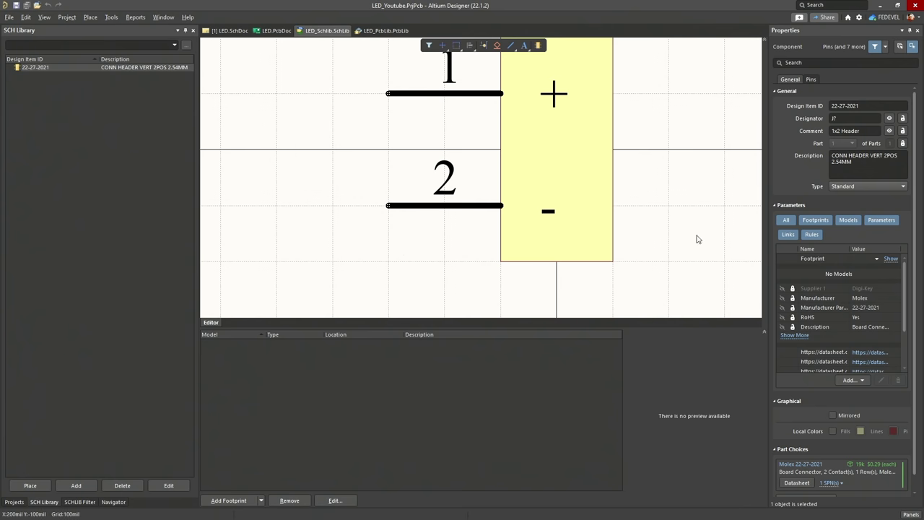
click(784, 338)
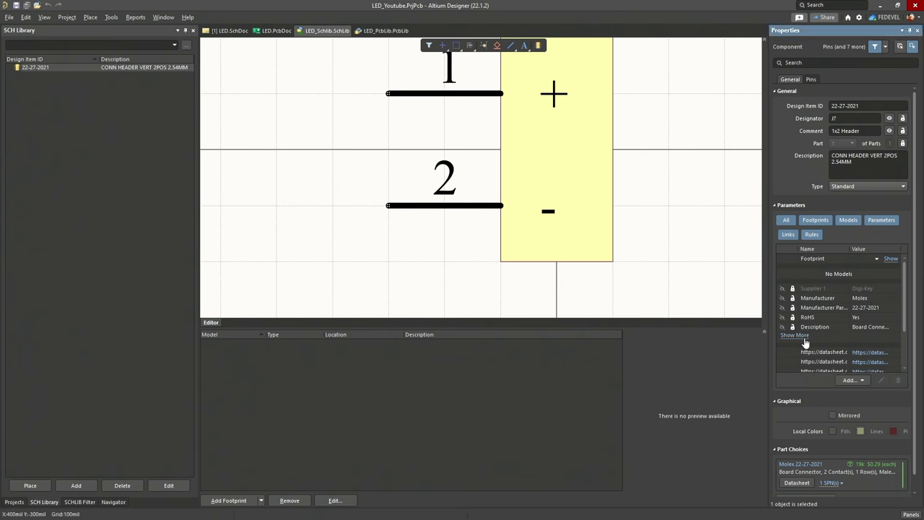
click(804, 336)
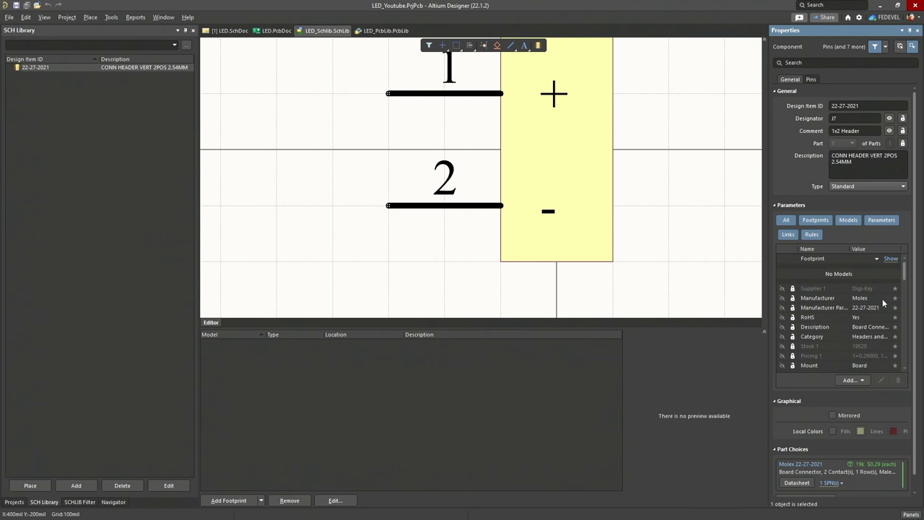
Examine the full parameter list and datasheet links of the 22-27-2021 component and collapse the expanded list
scroll(860, 312, down, 10)
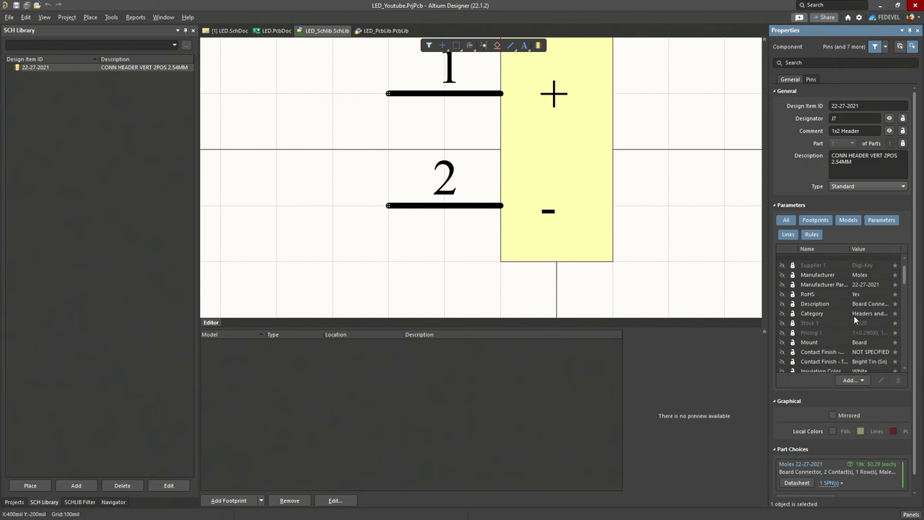
scroll(855, 321, up, 1)
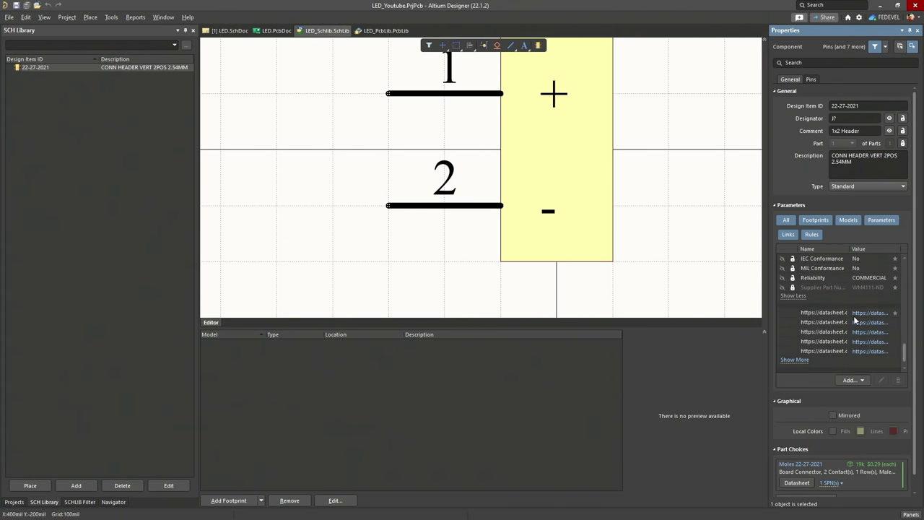
click(798, 299)
scroll(838, 313, up, 3)
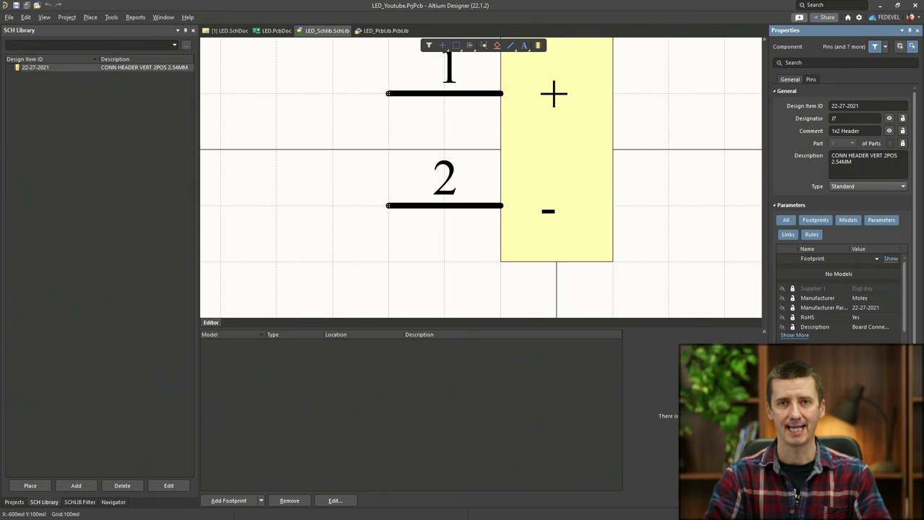
Move the LED Project reference window away, open the Digi-Key home page in a new browser tab and search for resistor 360r 0805
key(alt+Tab)
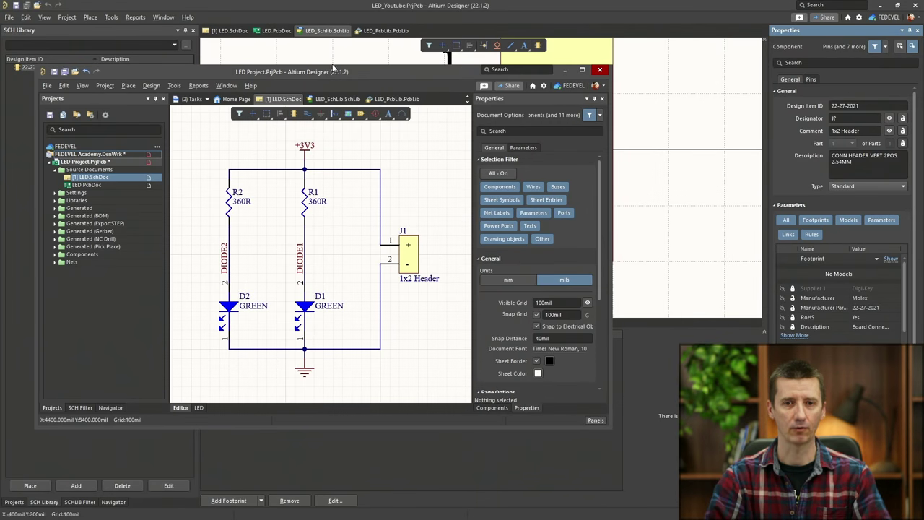
drag(334, 74, 0, 79)
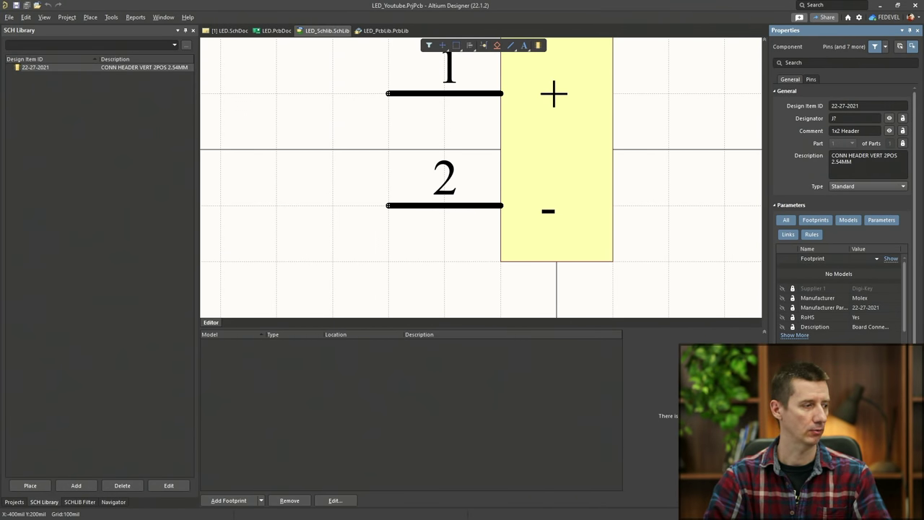
key(alt+Tab)
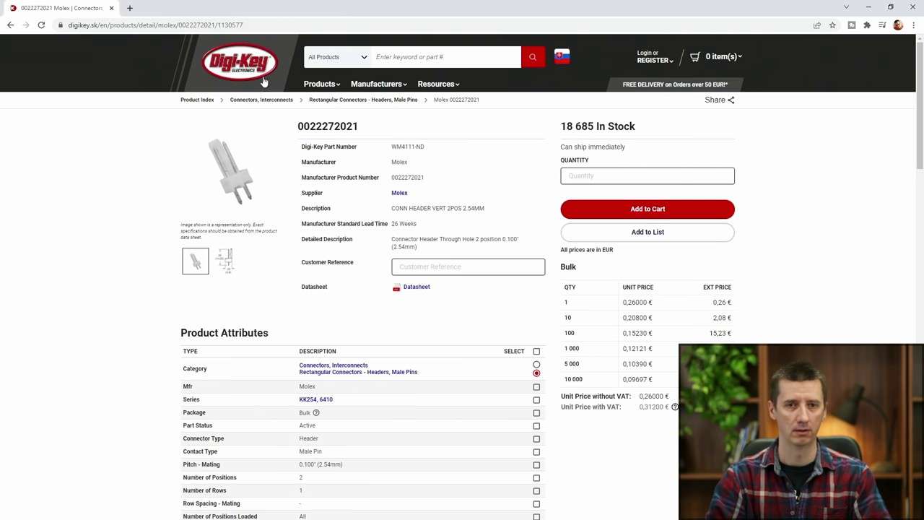
right_click(220, 62)
click(249, 68)
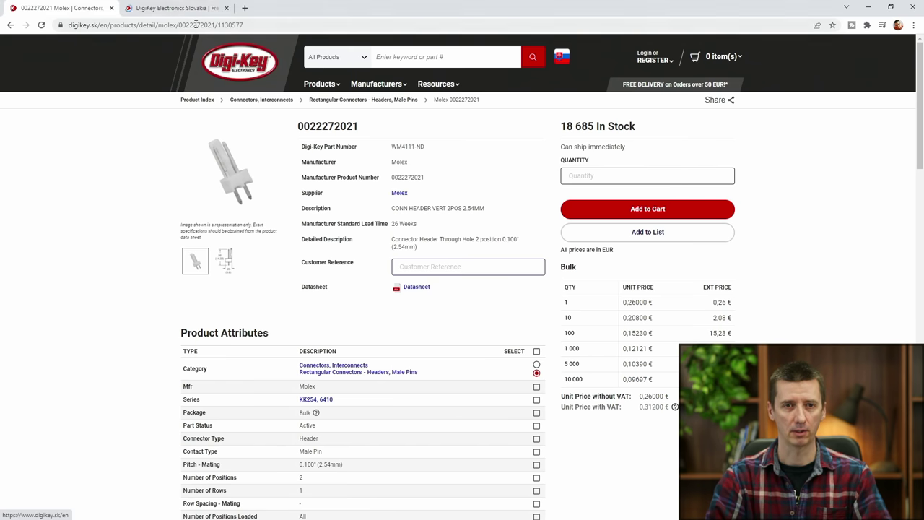
click(177, 8)
click(427, 62)
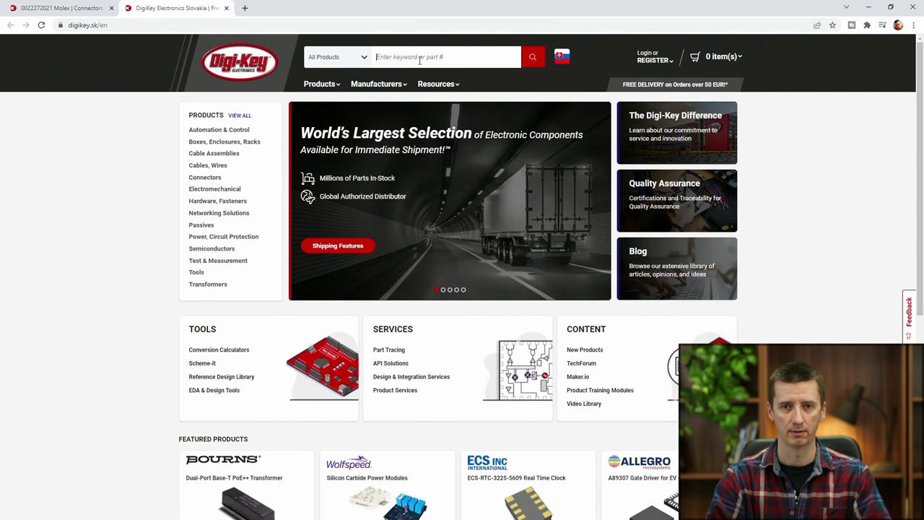
text(resistor )
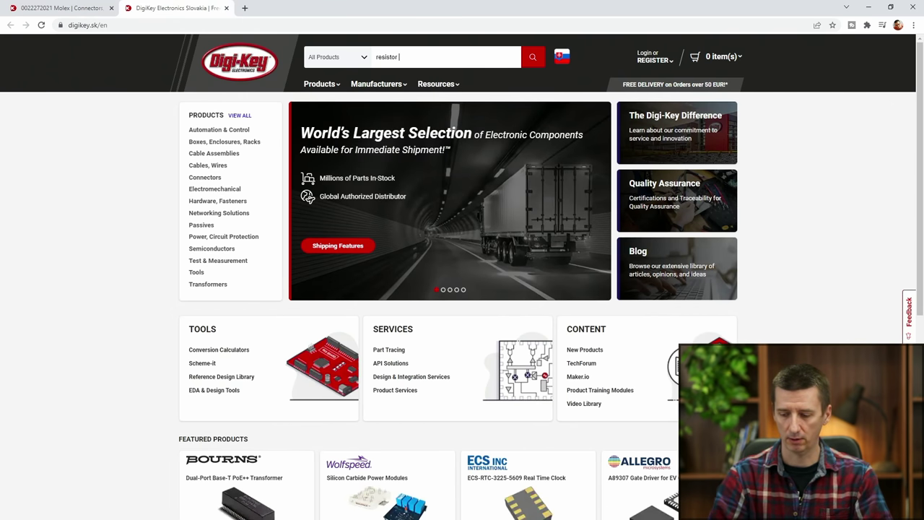
text(360r 0805)
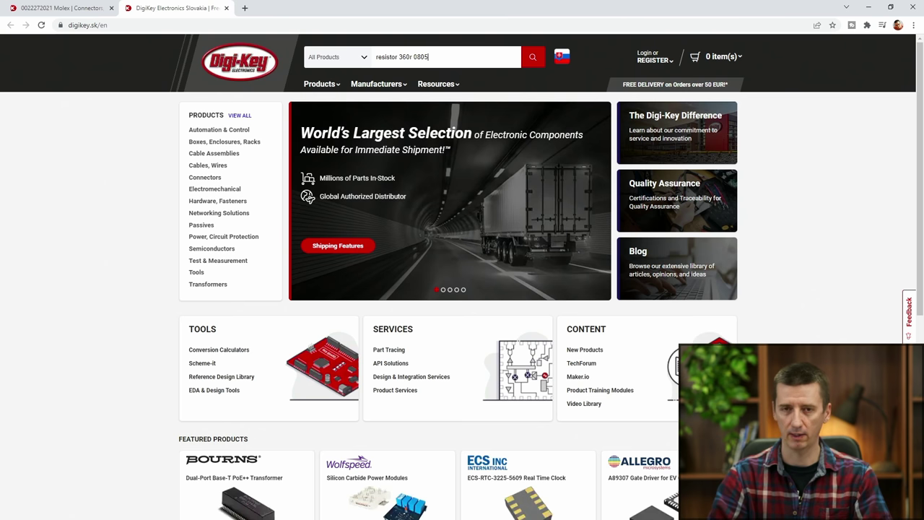
key(Return)
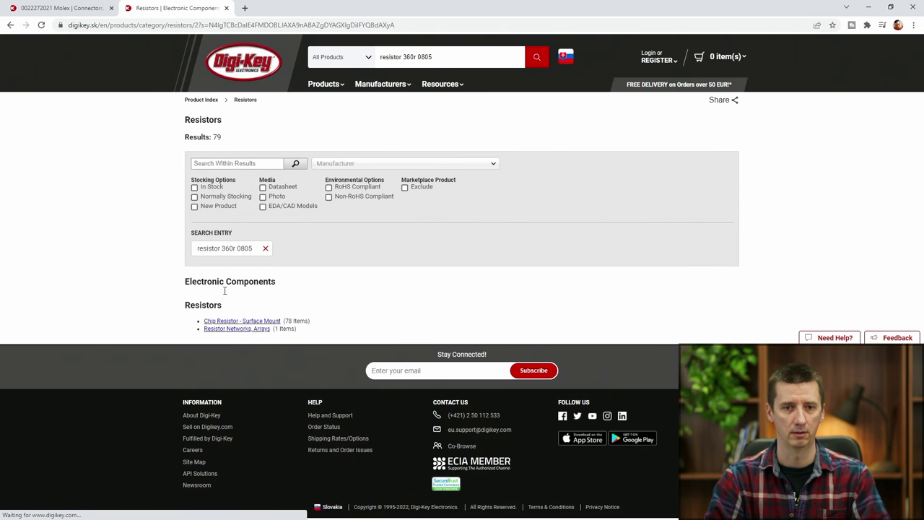
Open the Chip Resistor - Surface Mount category and filter it by YAGEO, ±1% tolerance, In Stock and EDA/CAD Models
click(244, 322)
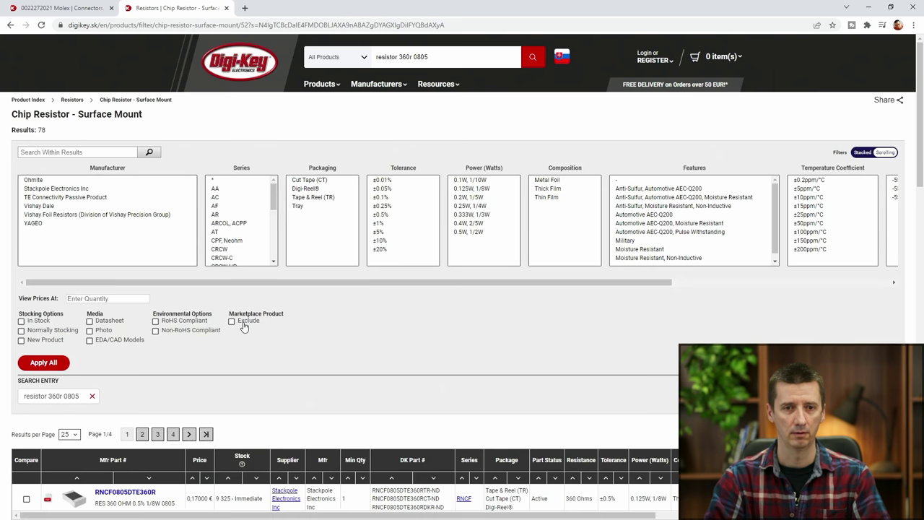
click(51, 224)
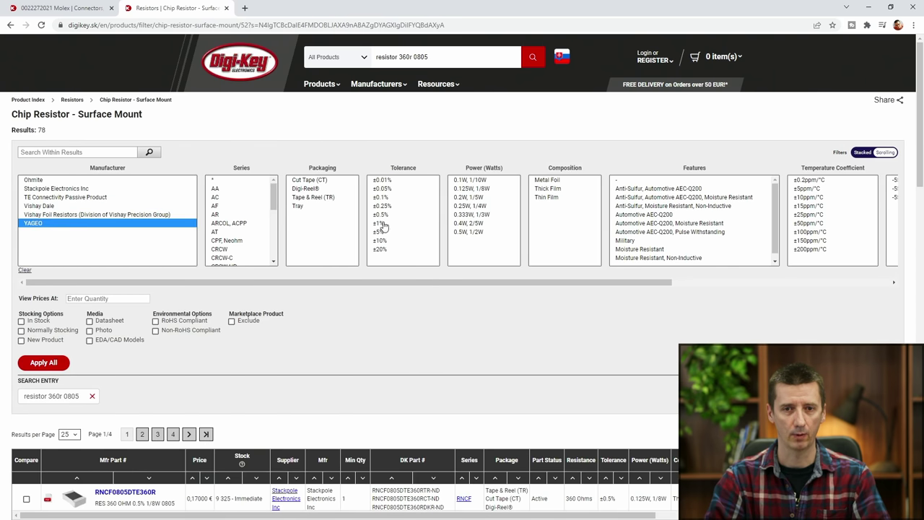
click(379, 224)
click(39, 321)
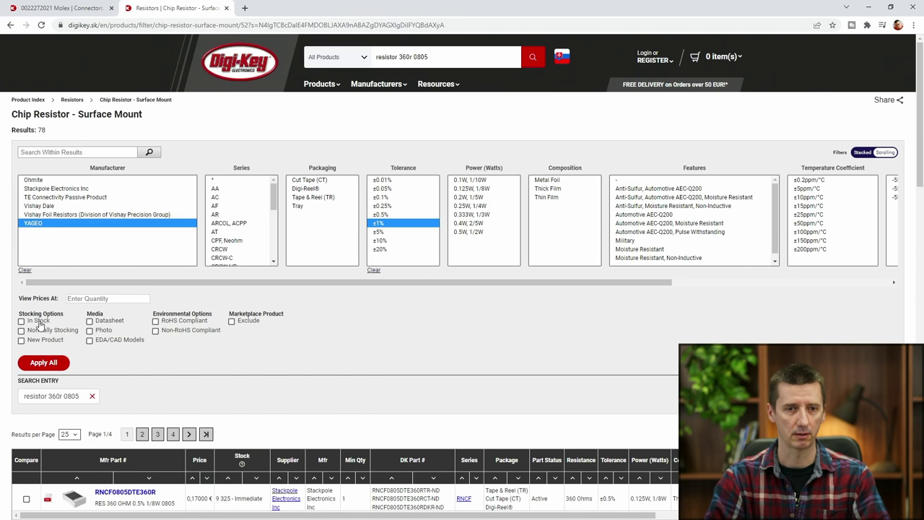
click(118, 341)
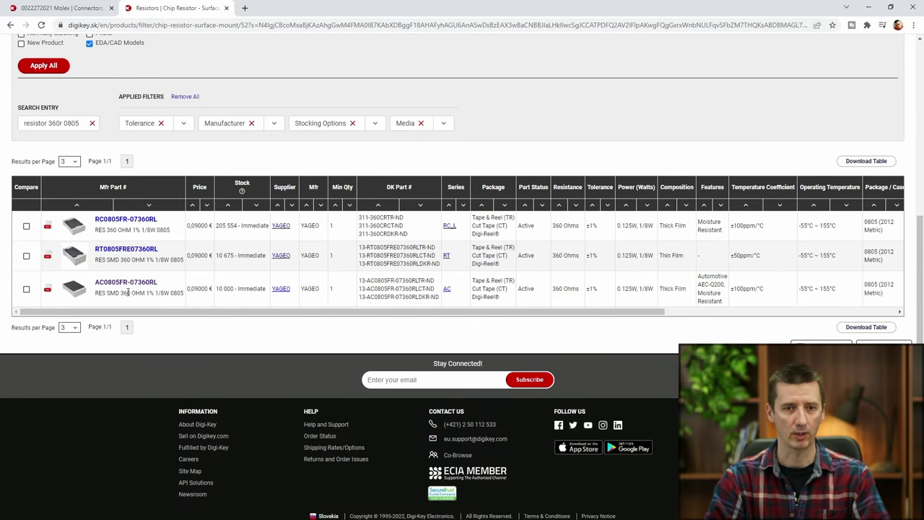
Copy the AC0805FR-07360RL's cut-tape number 13-AC0805FR-07360RLCT-ND and look it up in Altium Designer's Manufacturer Part Search with LED.SchDoc open
click(127, 282)
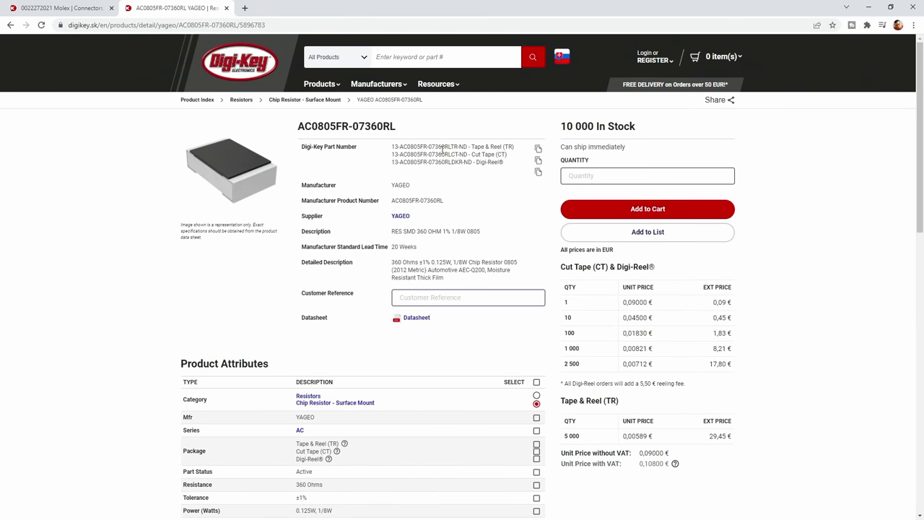
click(538, 160)
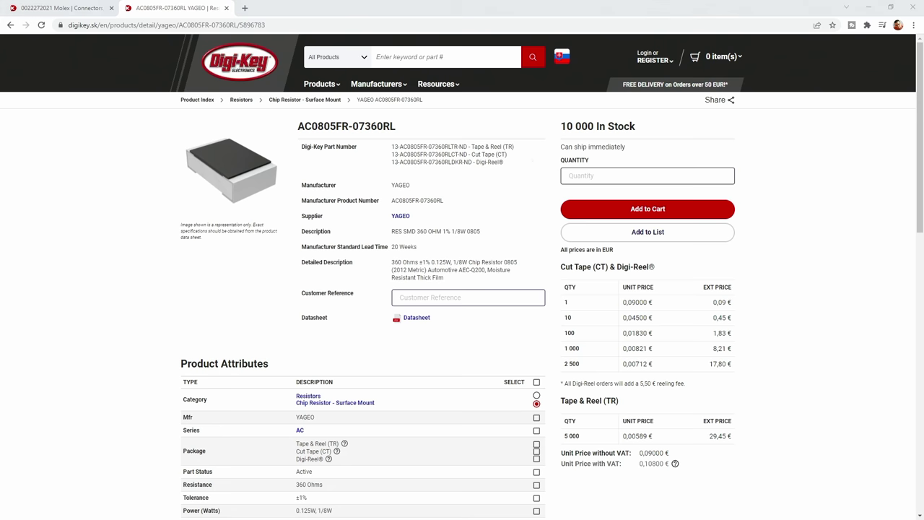
key(alt+Tab)
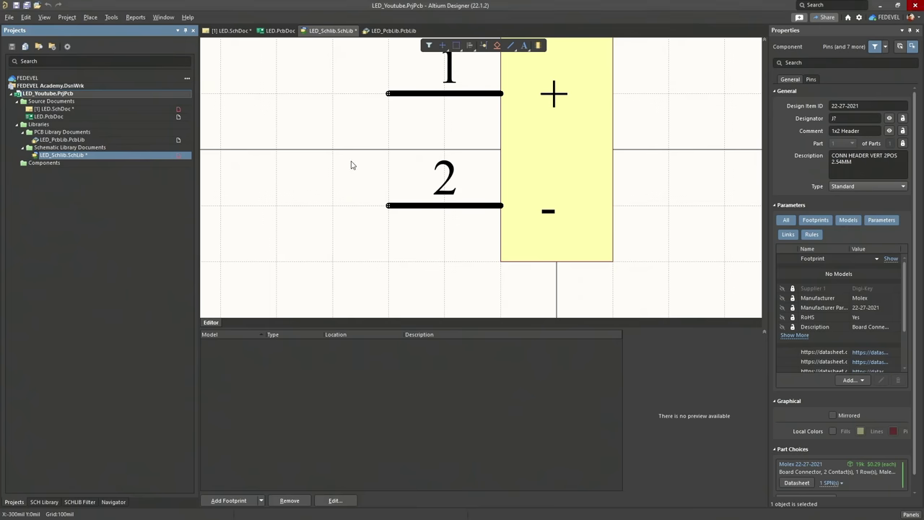
double_click(64, 110)
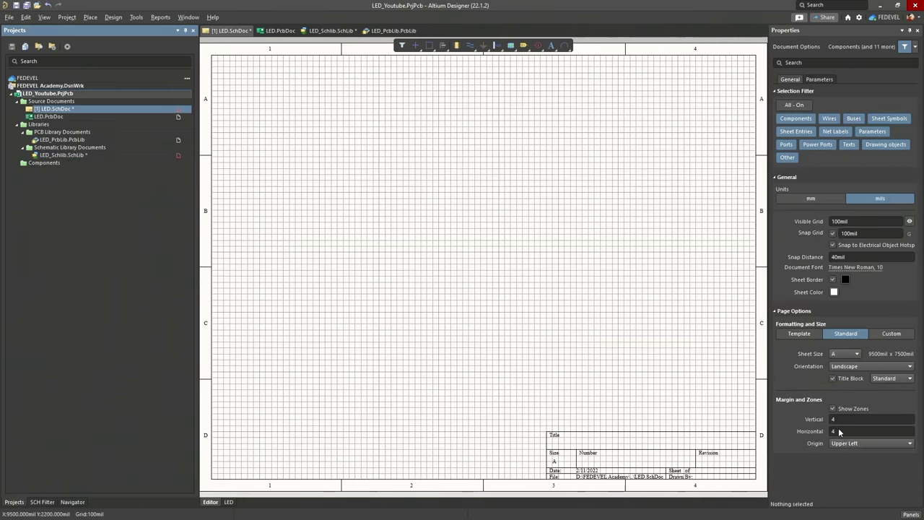
click(911, 514)
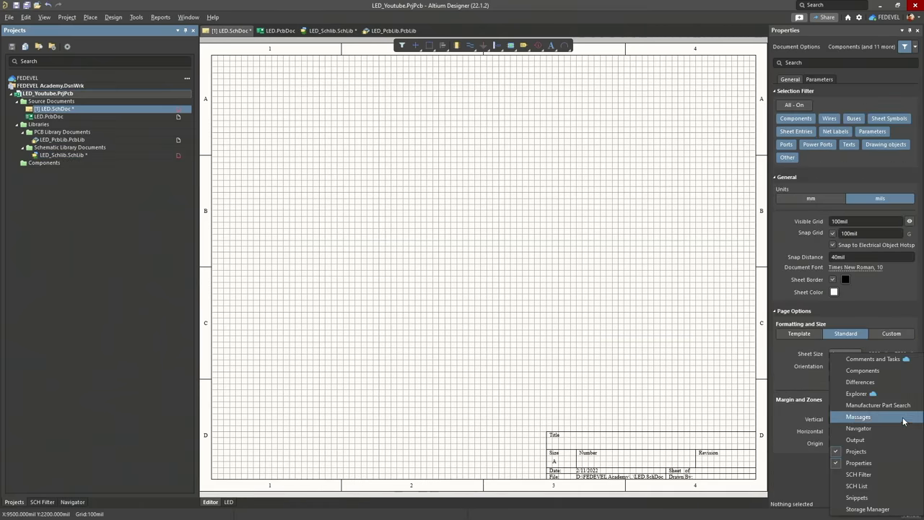
click(878, 405)
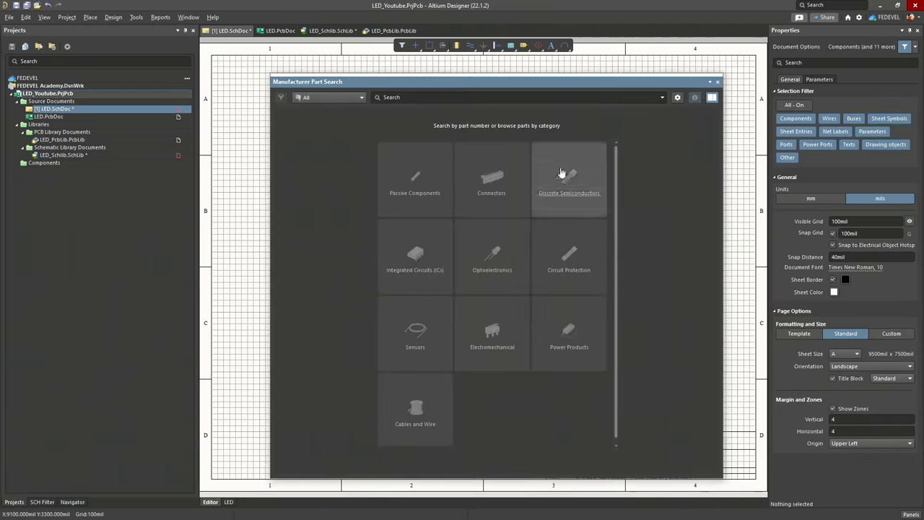
right_click(466, 97)
click(482, 126)
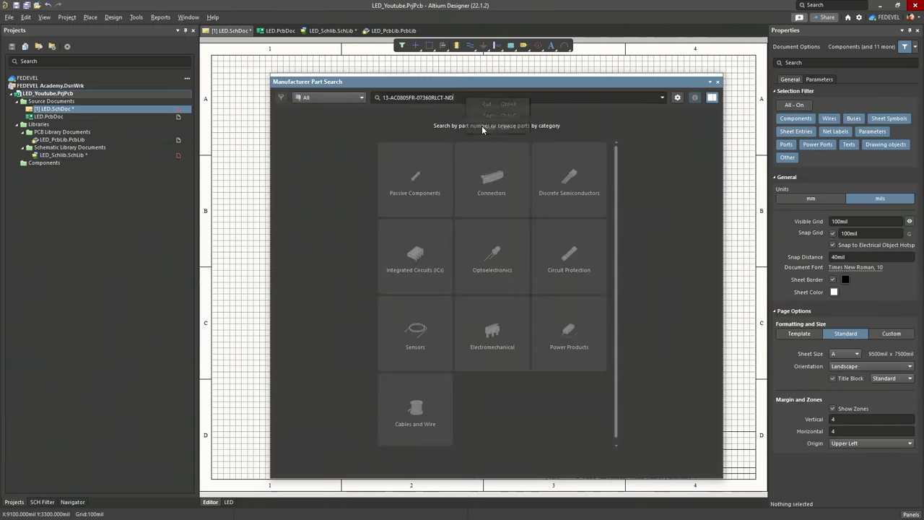
key(Return)
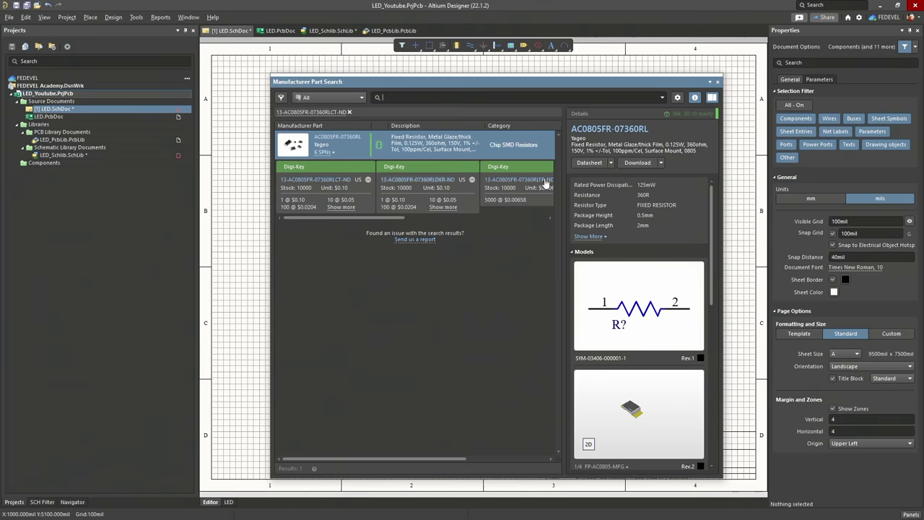
Place one AC0805FR-07360RL resistor on LED.SchDoc at X 400 mil, Y 5600 mil and close the part search
click(662, 162)
click(653, 200)
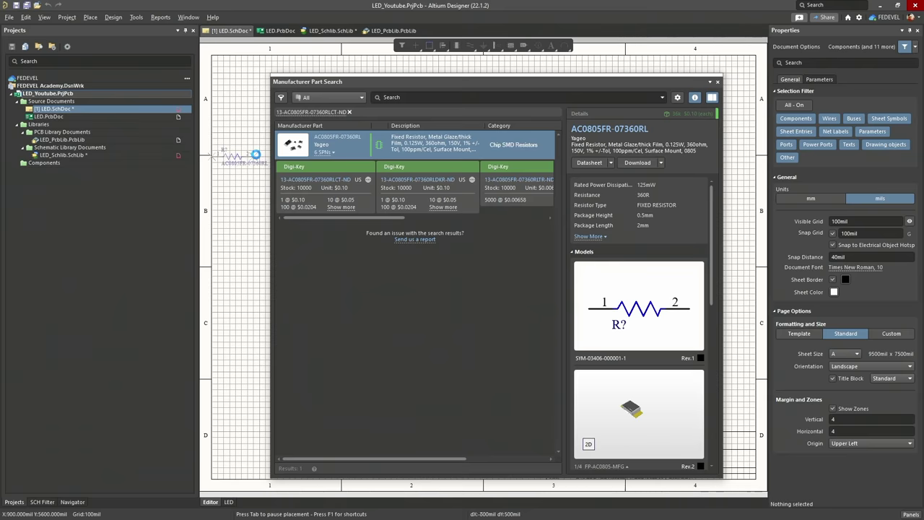
click(263, 154)
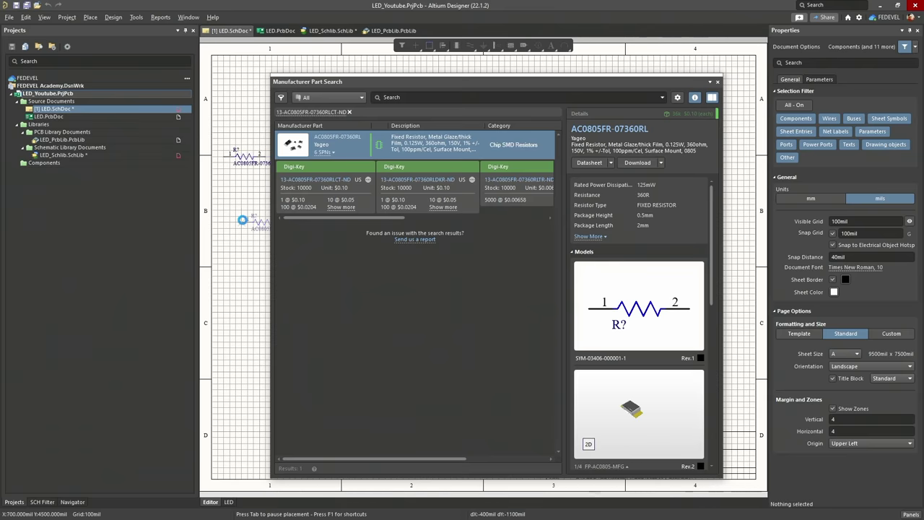
right_click(242, 220)
click(718, 84)
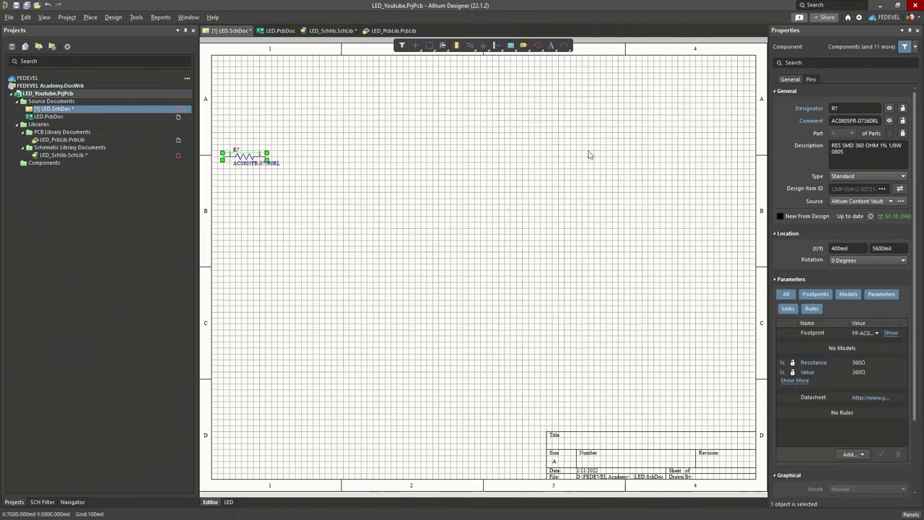
Copy the placed 360 ohm resistor from LED.SchDoc, paste it into LED_Schlib.SchLib and expand all its parameters
ctrl+scroll(329, 190, up, 5)
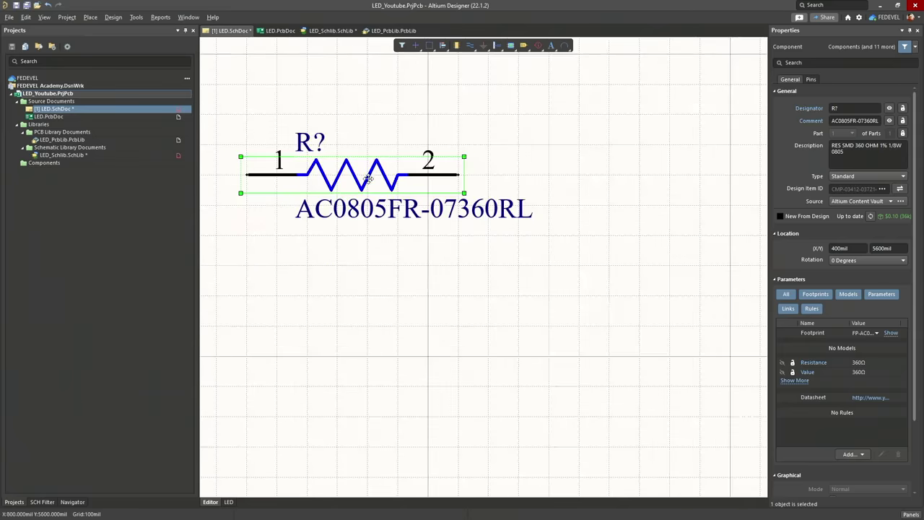
right_click(355, 179)
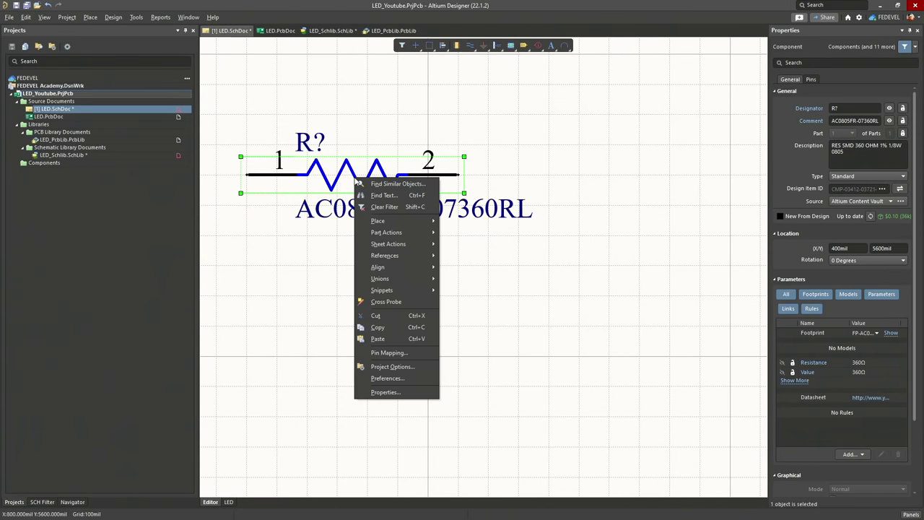
click(377, 327)
double_click(104, 155)
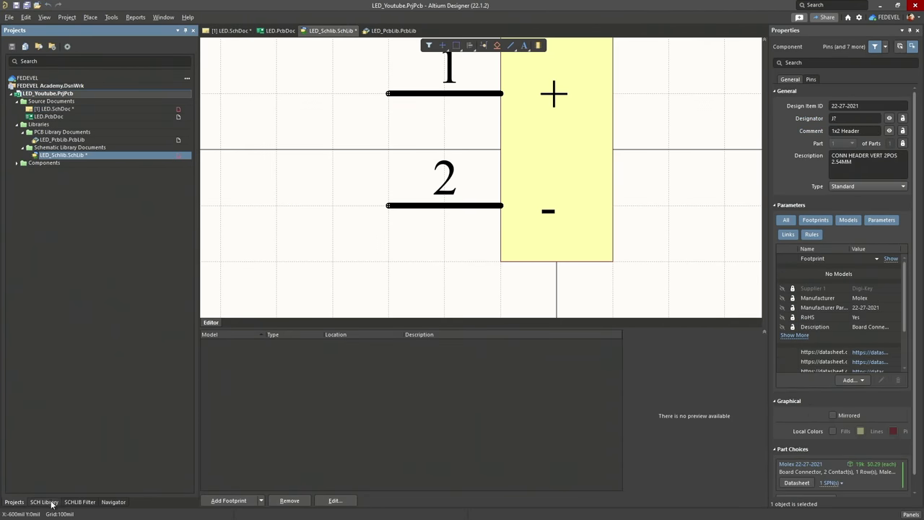
click(45, 502)
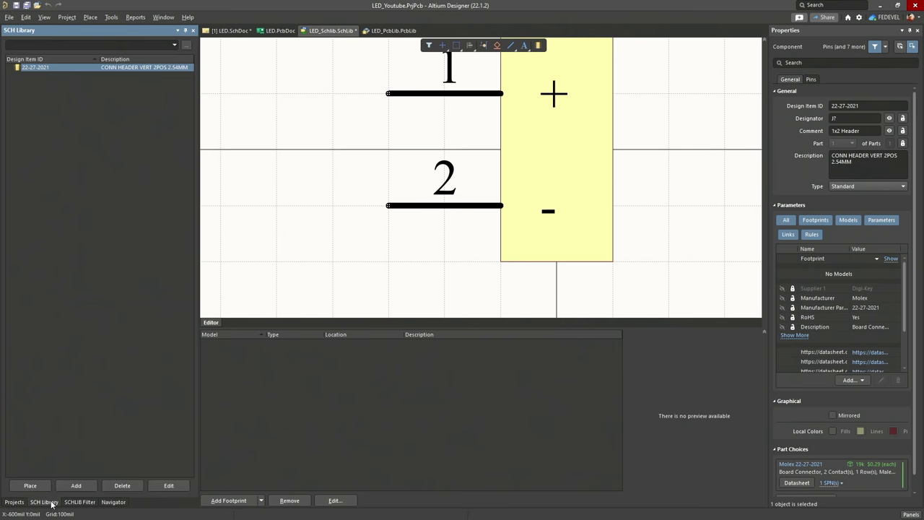
right_click(69, 114)
click(98, 179)
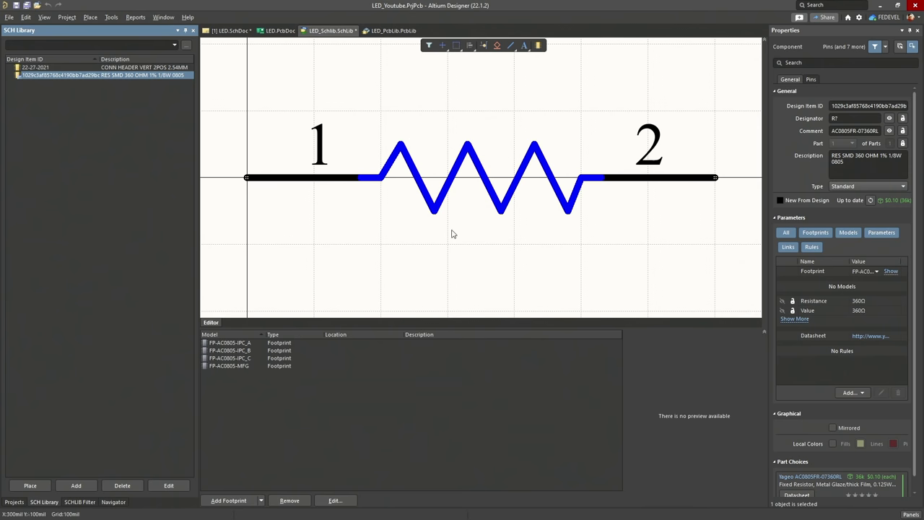
click(798, 319)
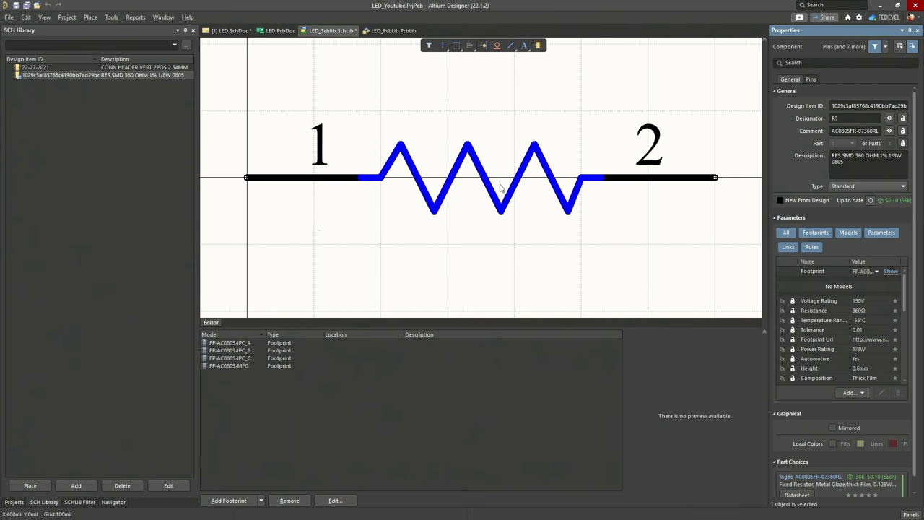
Delete the pasted RES SMD 360 OHM 1% 1/8W 0805 component from LED_Schlib.SchLib
right_click(69, 75)
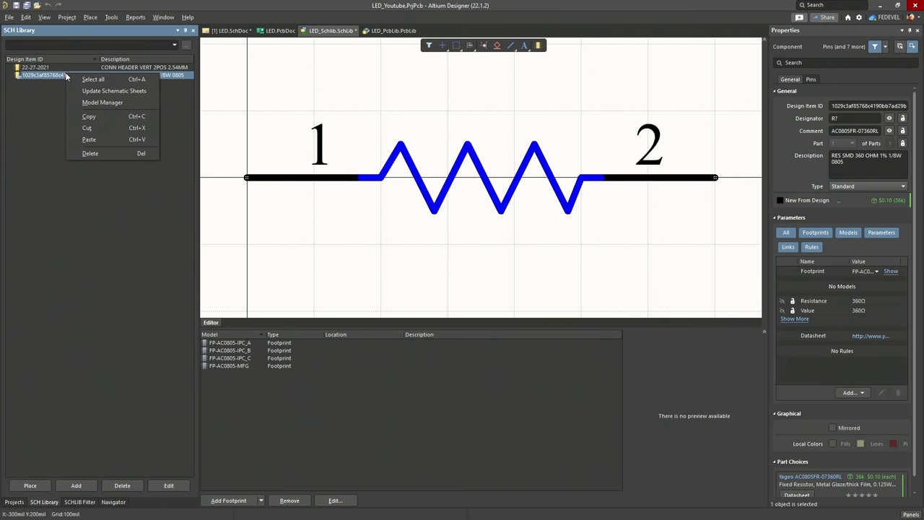
click(90, 154)
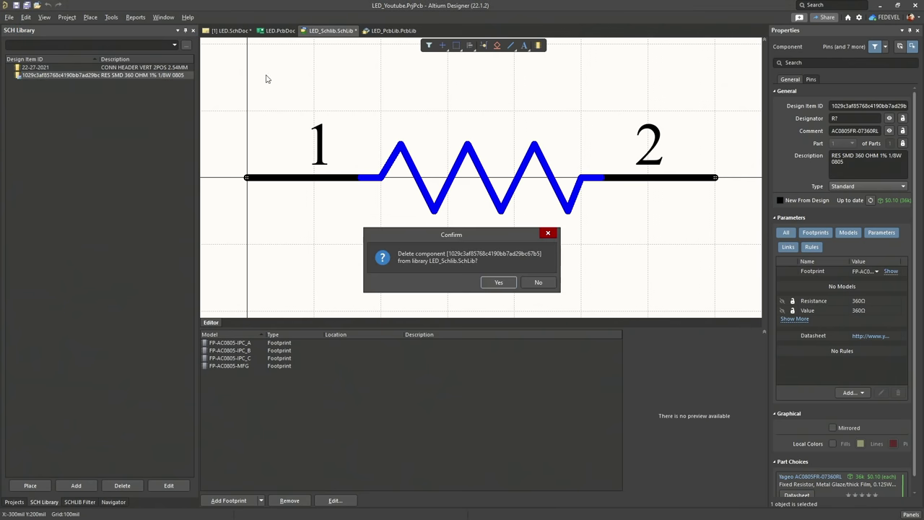
click(498, 285)
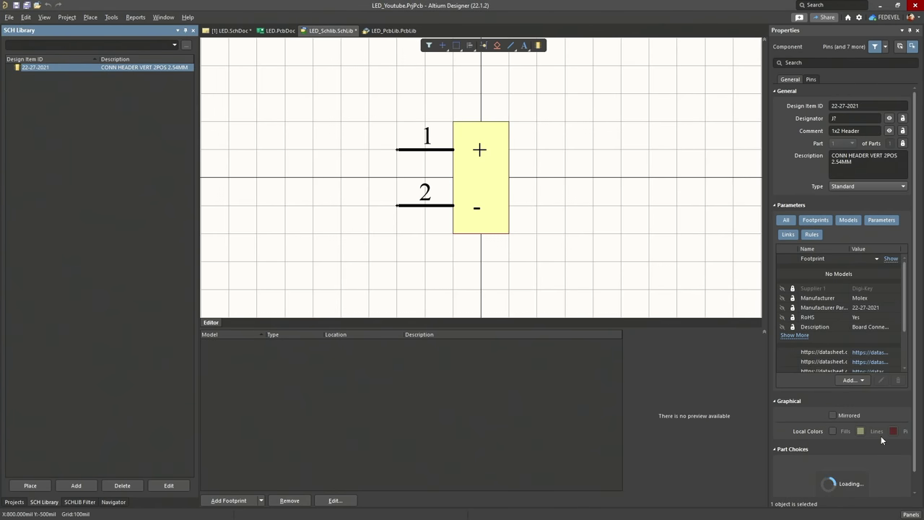
Import the Digi-Key 13-AC0805FR-07360RLCT-ND result from Manufacturer Part Search into the schematic library as AC0805FR-07360RL, and close the search
click(912, 514)
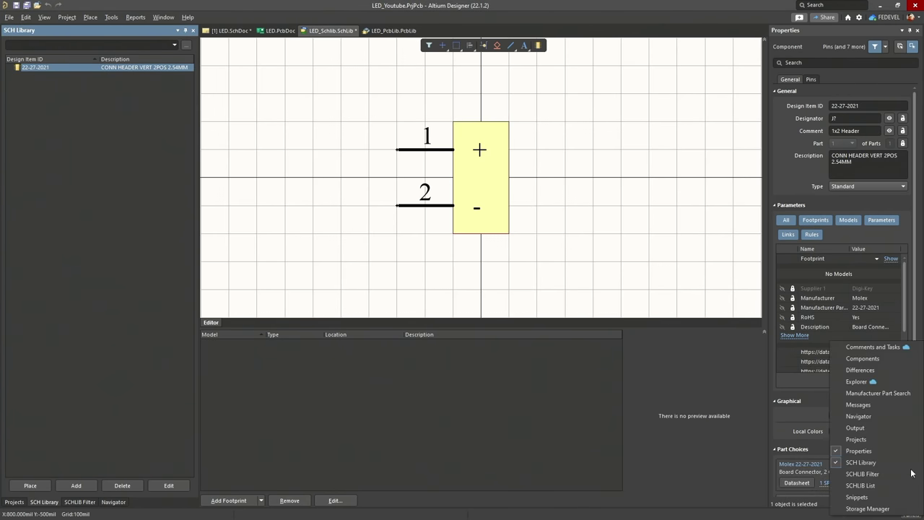
click(867, 340)
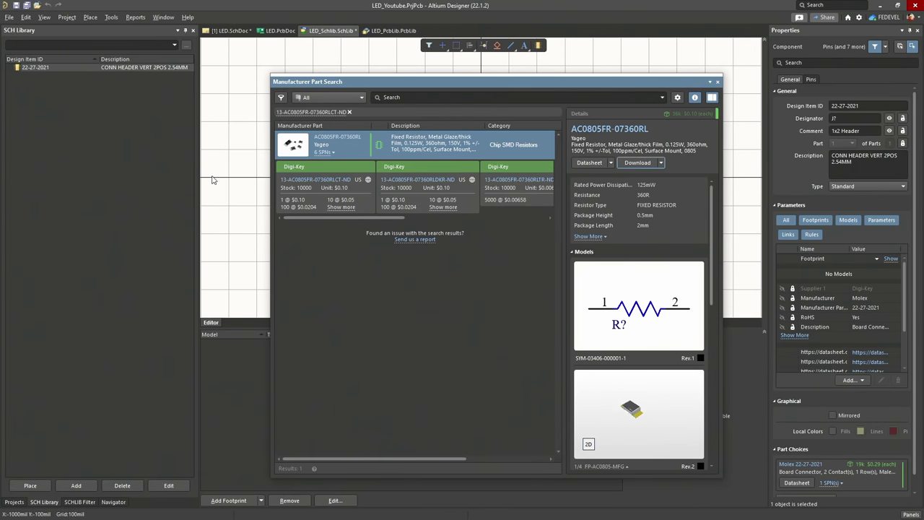
right_click(315, 167)
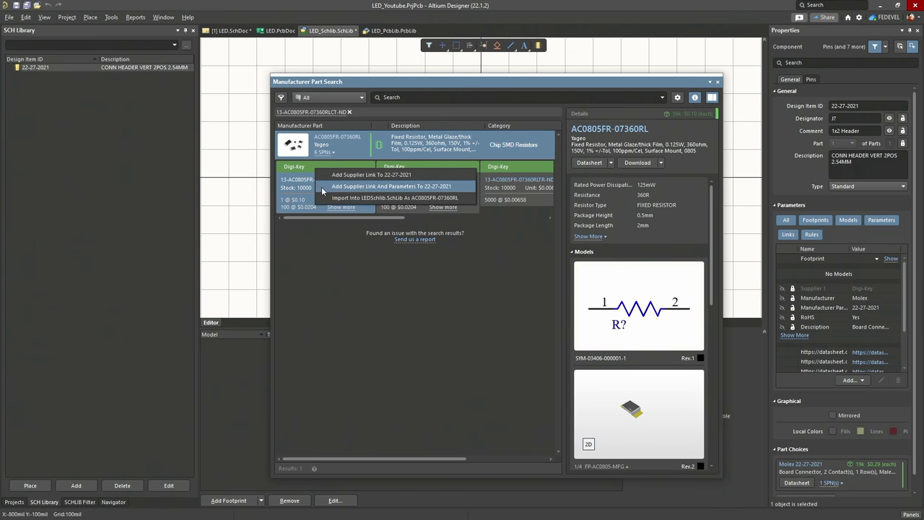
click(338, 199)
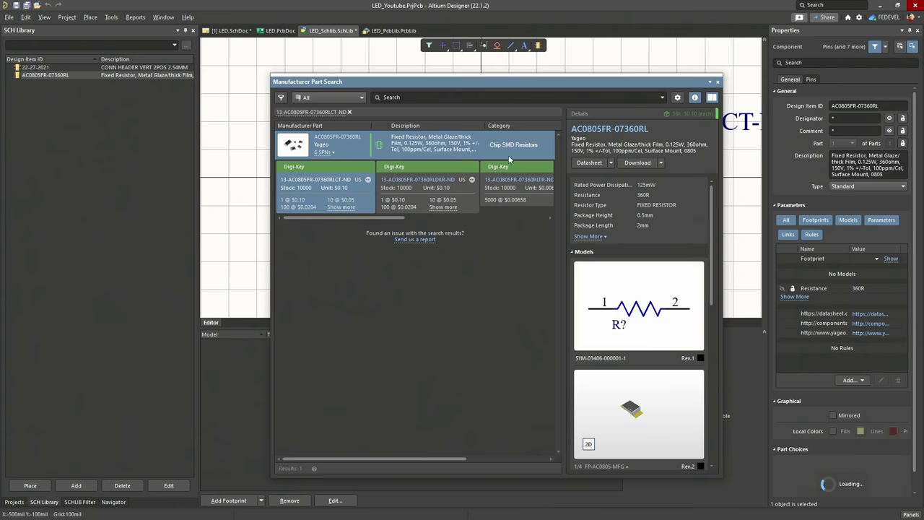
click(719, 81)
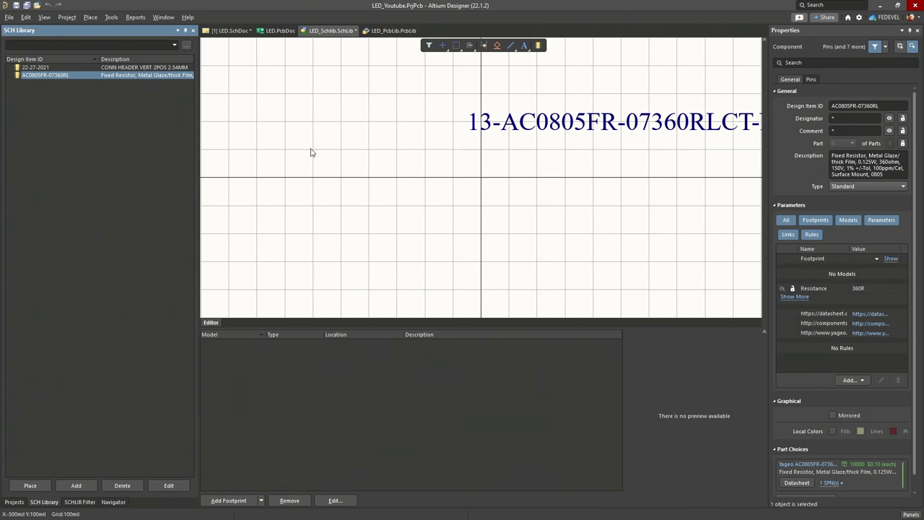
Start placing a pin on the AC0805FR-07360RL symbol with designator 1, name 1 and a length of 100 mil
click(47, 19)
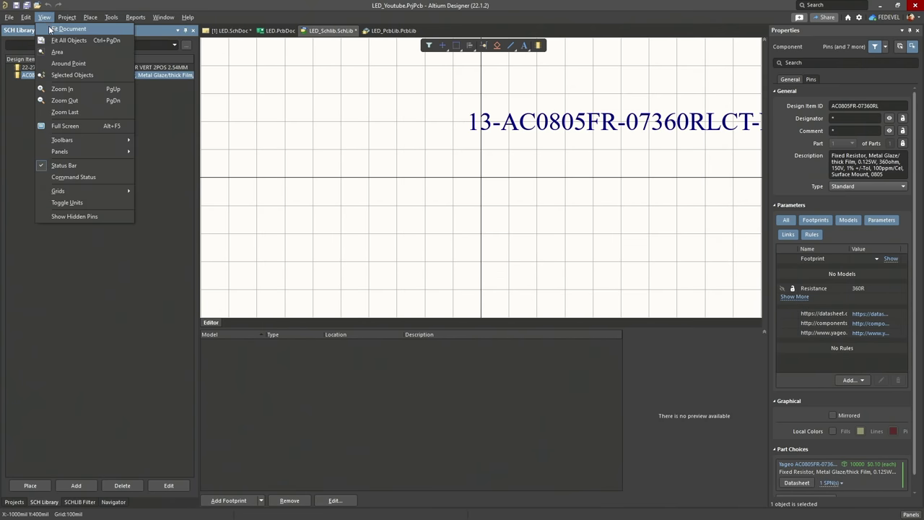
click(49, 28)
key(g)
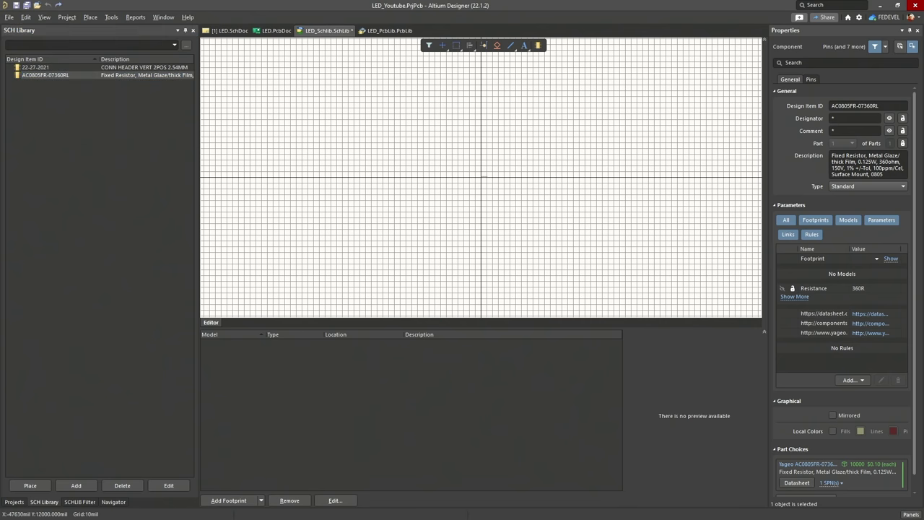
click(90, 18)
click(123, 45)
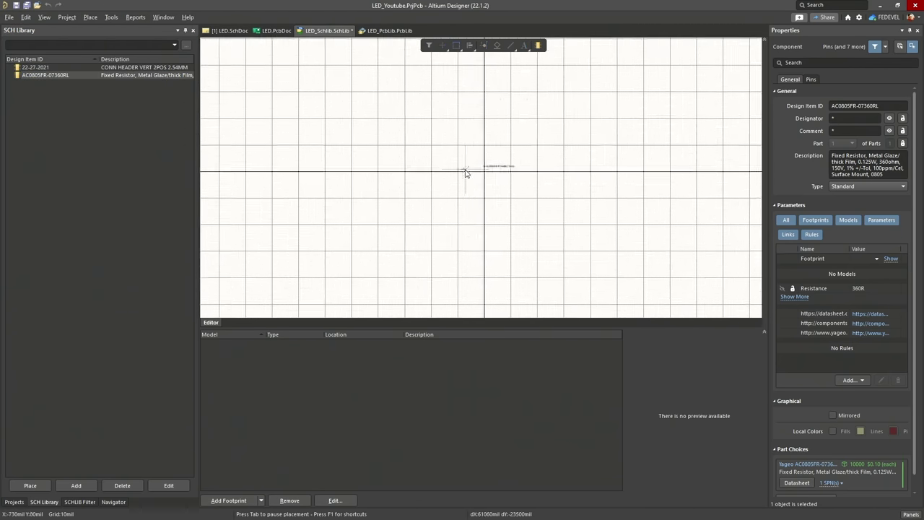
ctrl+scroll(479, 178, up, 2)
ctrl+scroll(517, 180, up, 2)
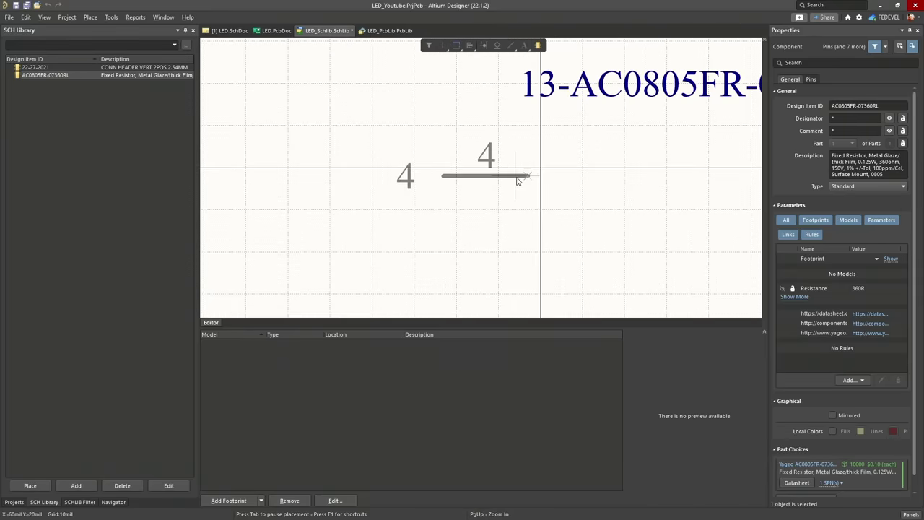
key(Tab)
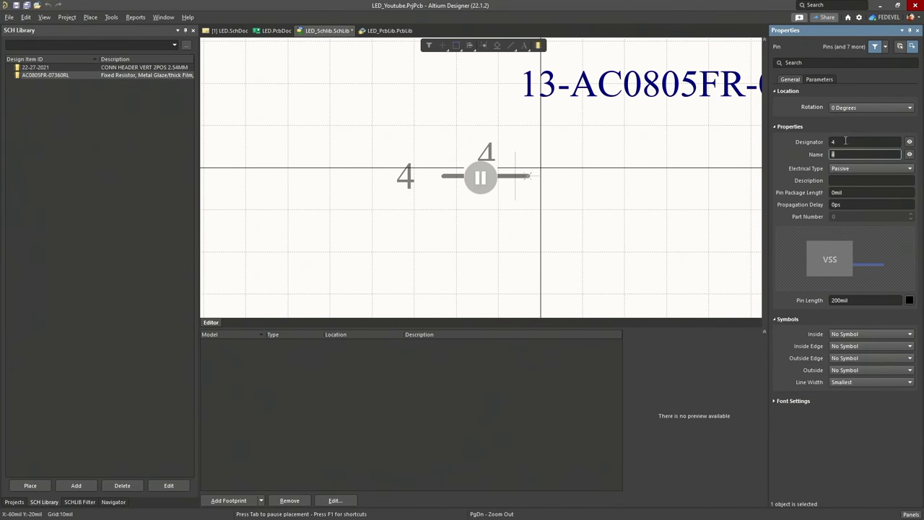
click(850, 142)
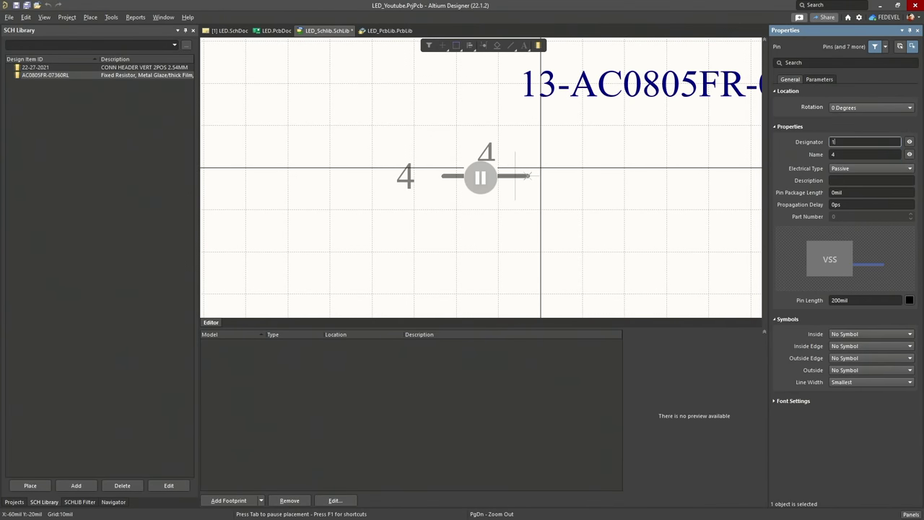
text(1)
key(Tab)
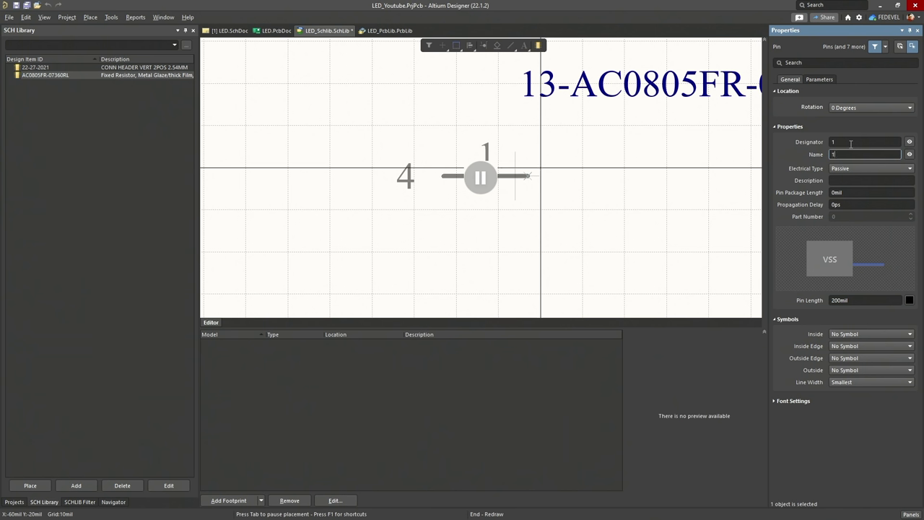
click(870, 300)
text(10)
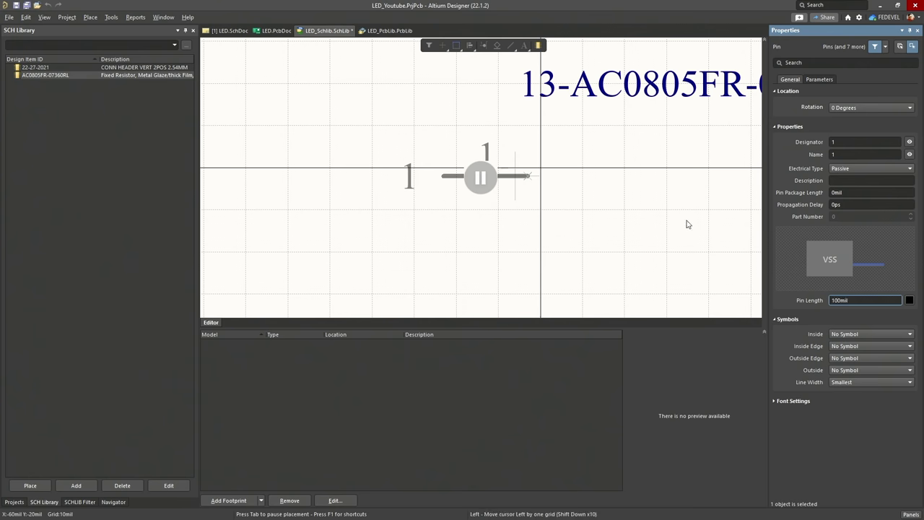
click(480, 177)
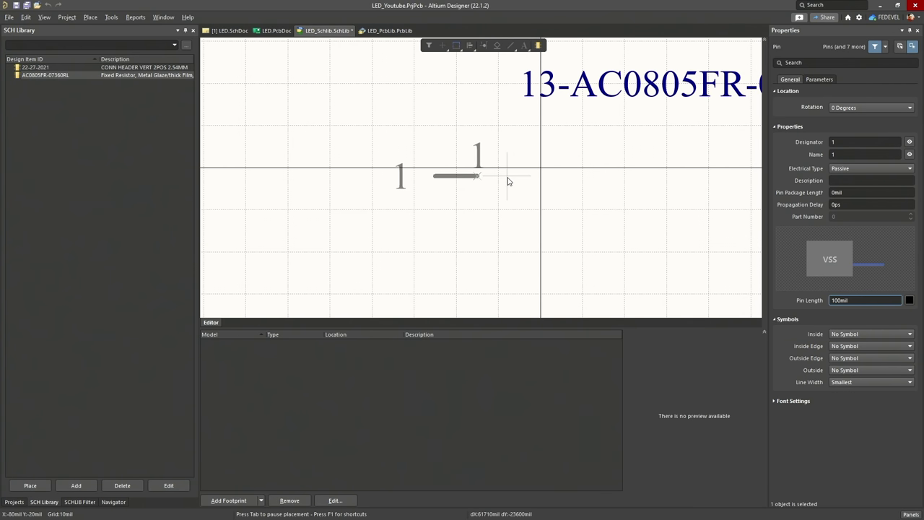
On a 100 mil grid, place pin 1 at X -200 mil rotated 180 degrees and pin 2 at X 100 mil, both at Y 0
key(g)
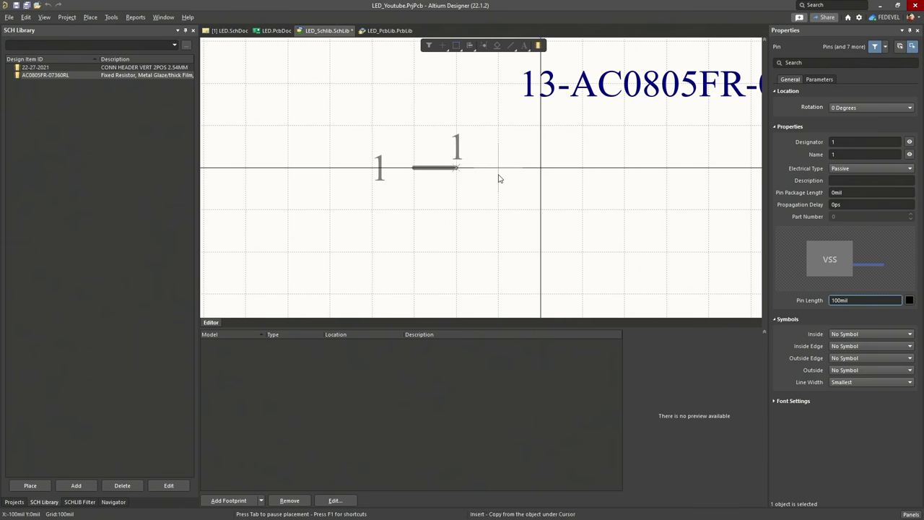
key(space)
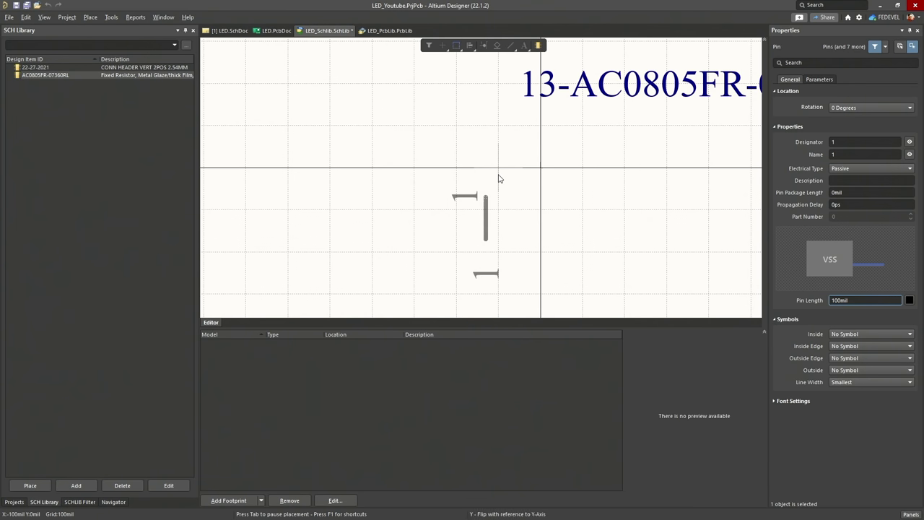
key(space)
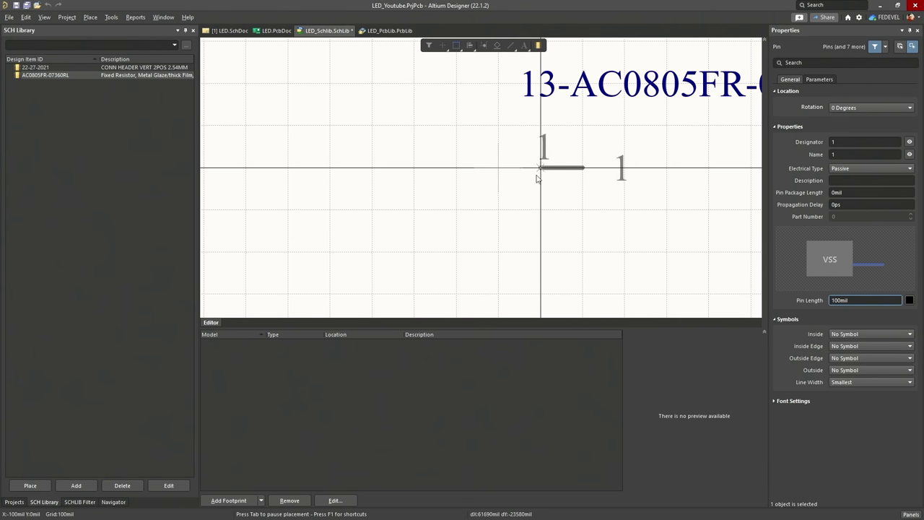
click(393, 170)
key(space)
key(space)
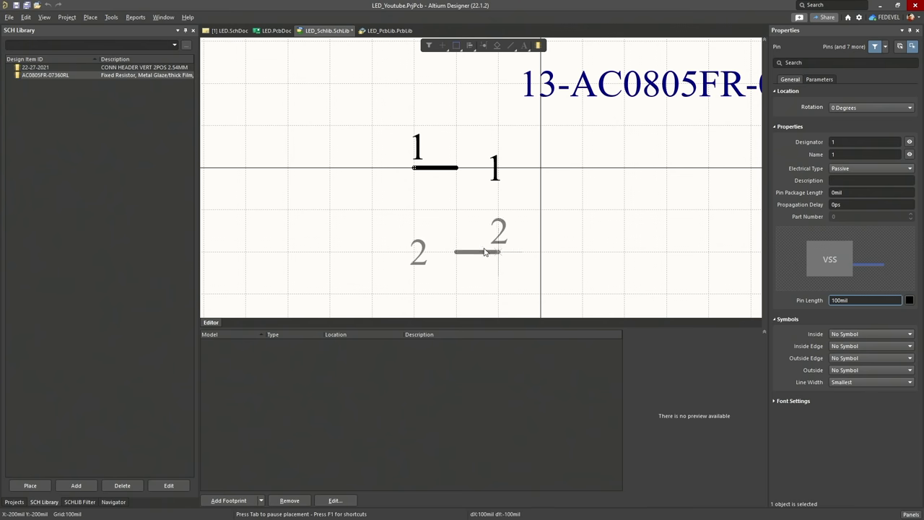
click(641, 177)
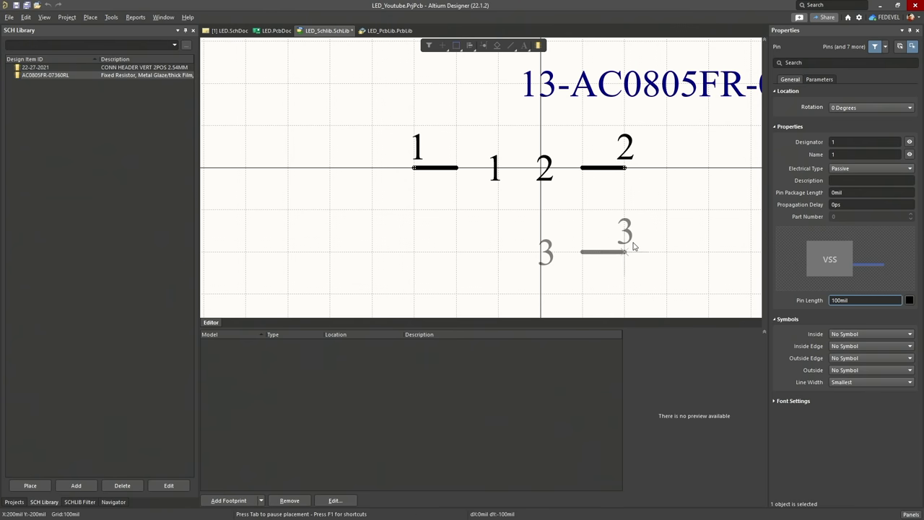
key(Escape)
Hide the names and designators of both resistor pins, and hide the Supplier Part Number 1 text on the symbol
ctrl+scroll(551, 136, up, 2)
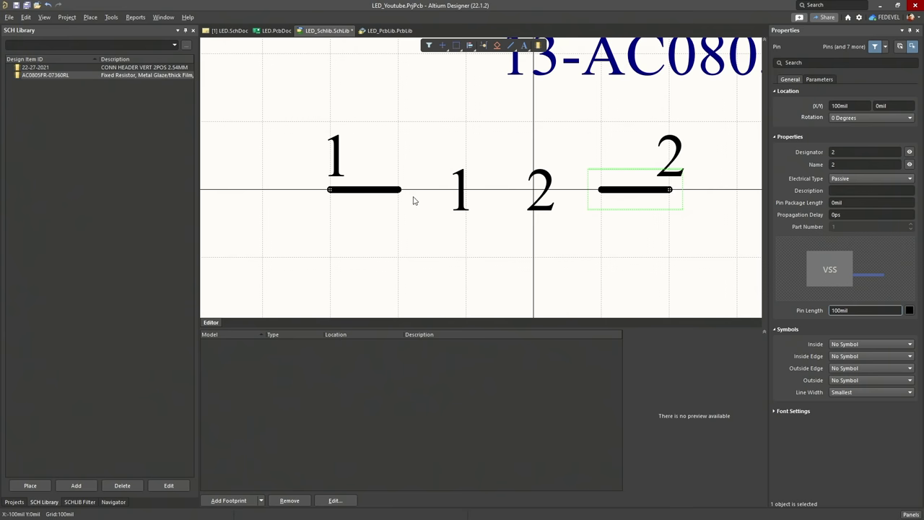
ctrl+scroll(363, 189, down, 1)
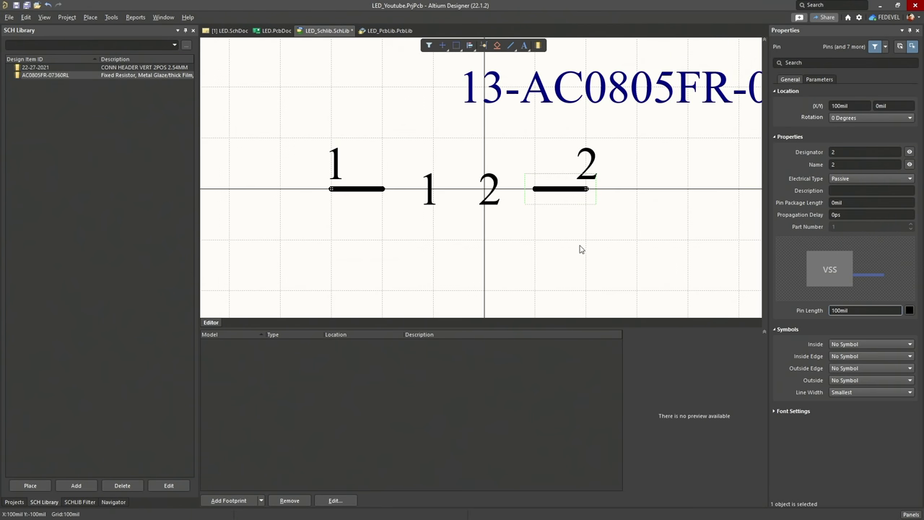
drag(652, 267, 289, 134)
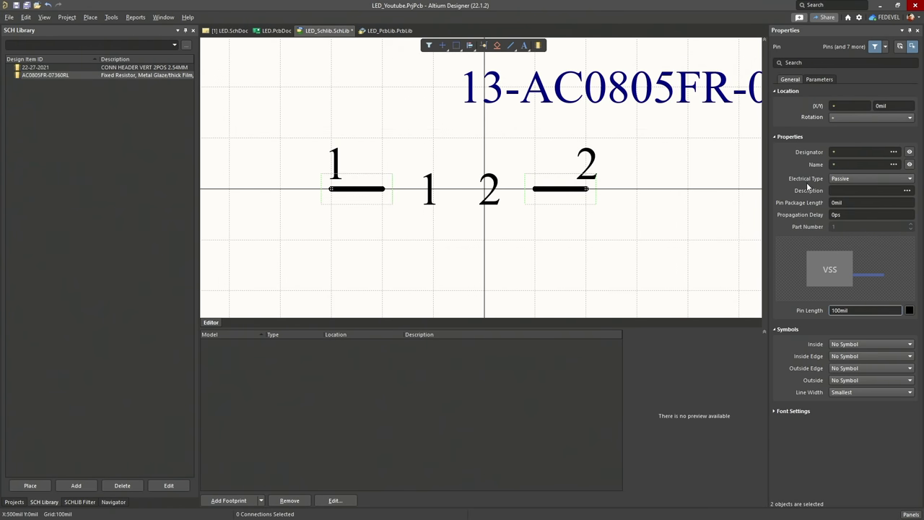
click(911, 166)
click(911, 153)
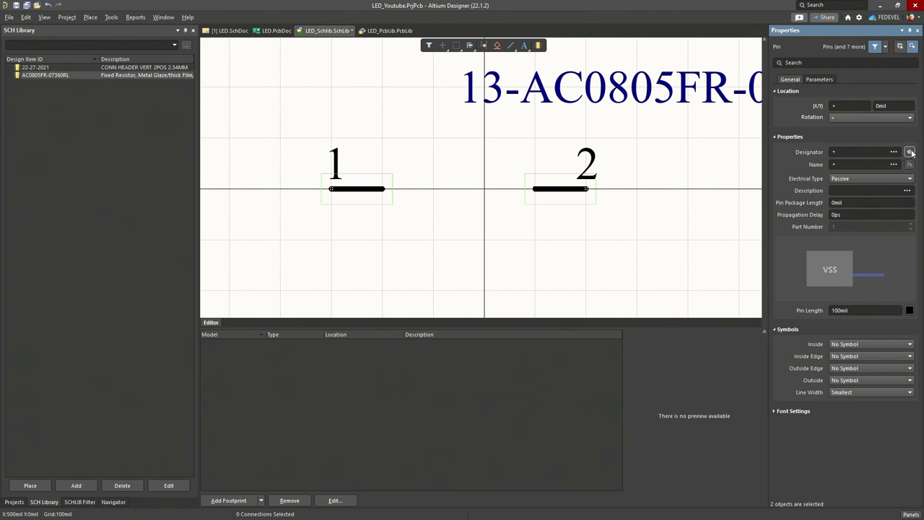
click(622, 89)
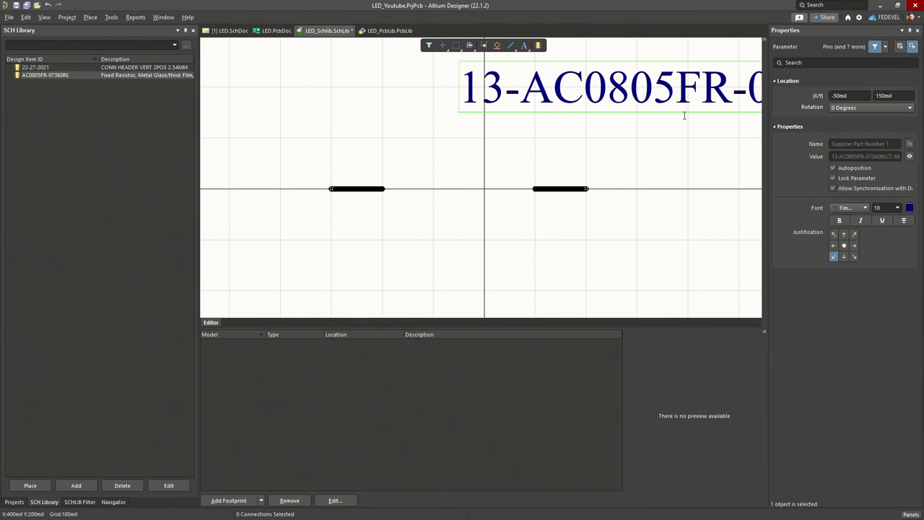
click(910, 157)
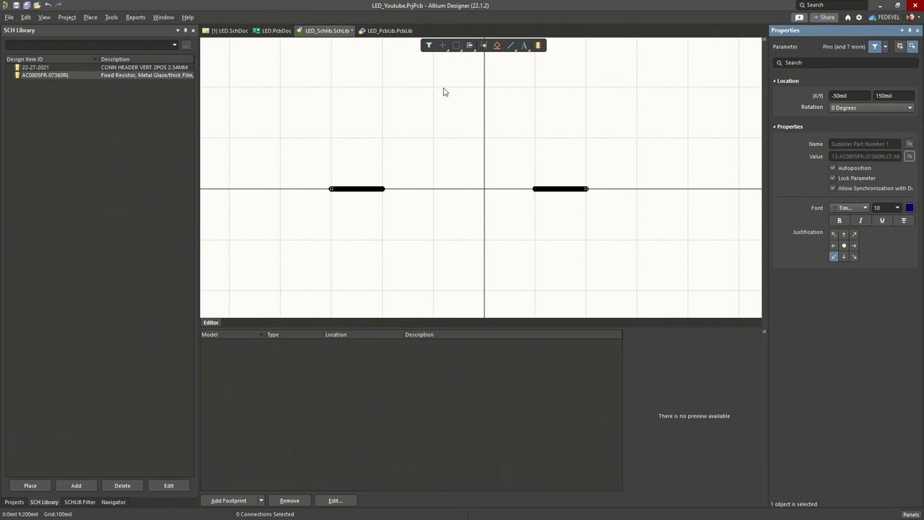
Start a line at the inner end of pin 1, at X -200 mil, Y 0, and set its colour to blue
click(90, 17)
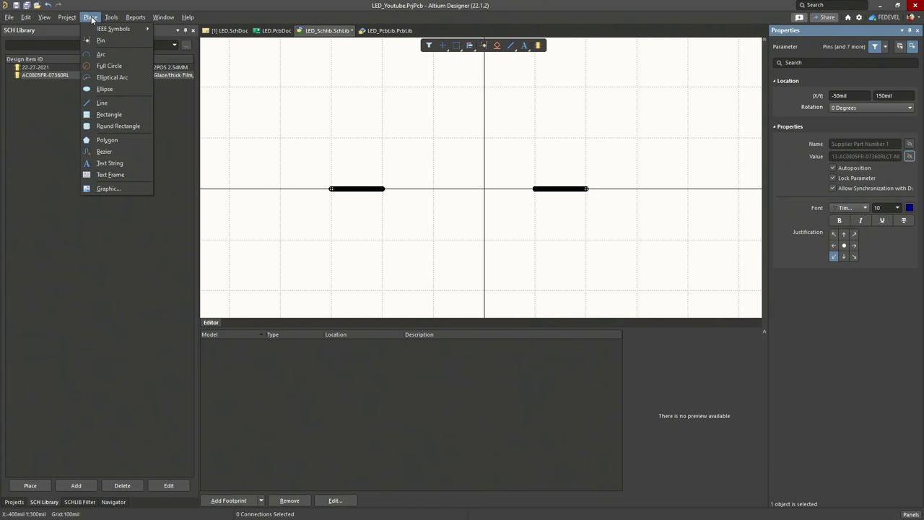
click(102, 102)
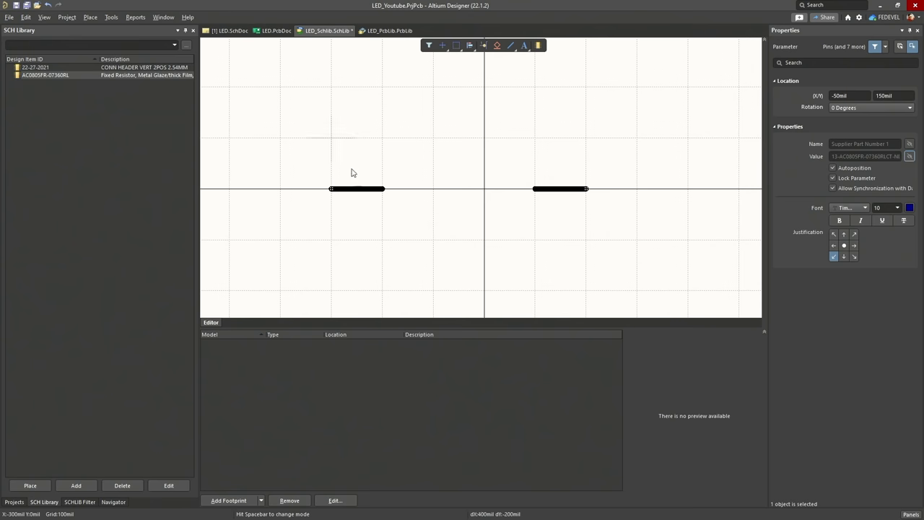
click(396, 191)
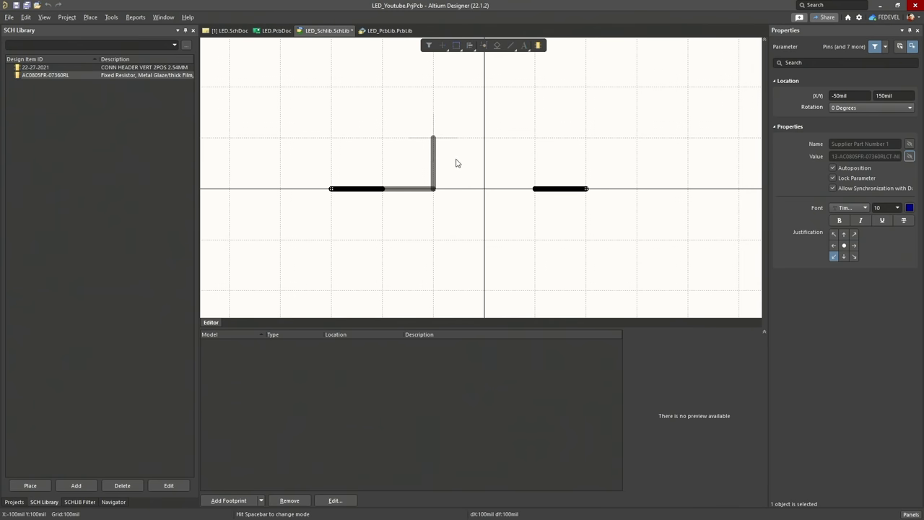
key(Tab)
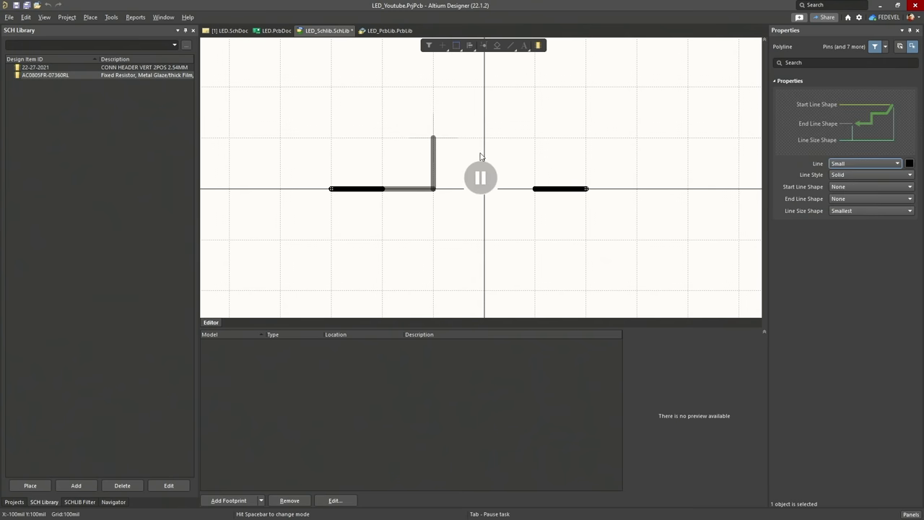
click(910, 164)
click(895, 195)
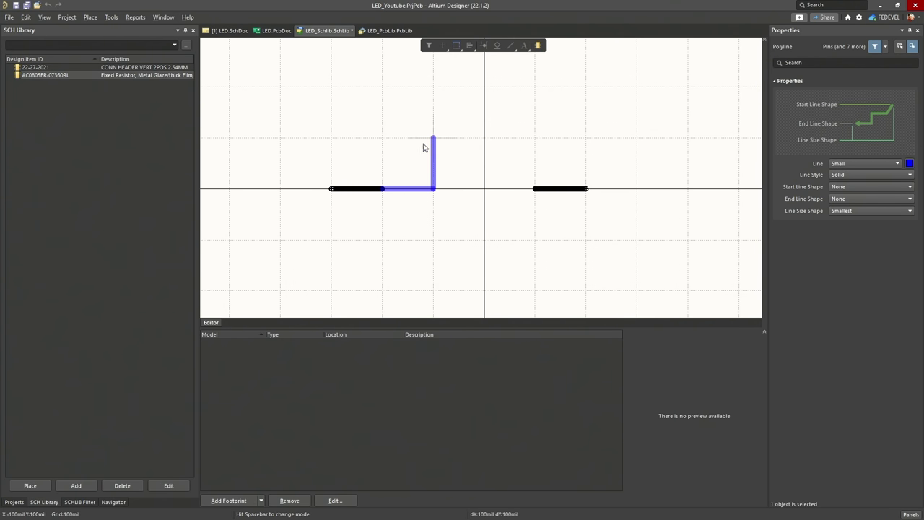
On a 10 mil grid, switch the line to 45-degree segments and place its first zigzag corner at X -170 mil, Y 30 mil
ctrl+scroll(396, 151, up, 3)
ctrl+scroll(400, 161, up, 1)
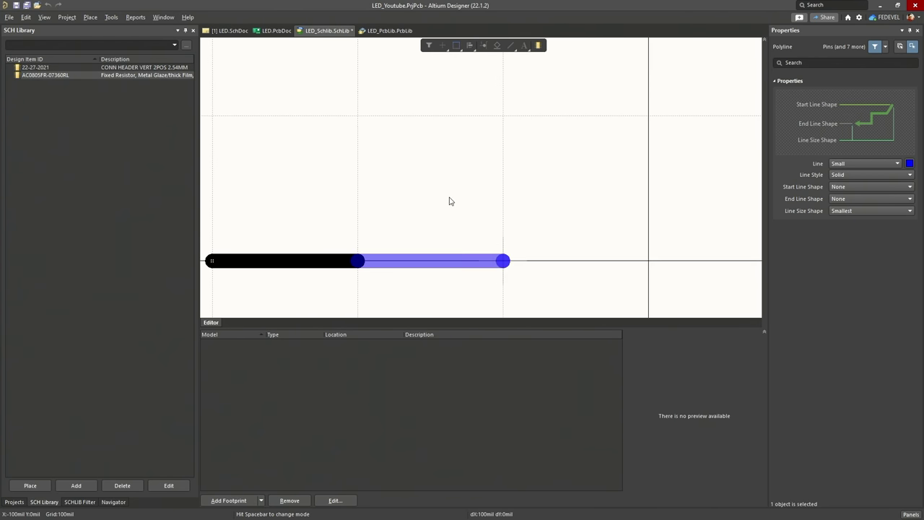
key(g)
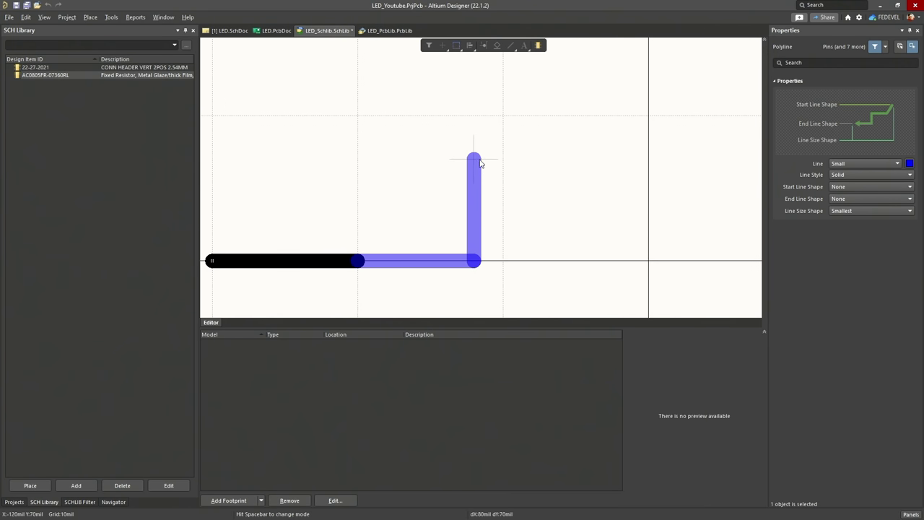
key(space)
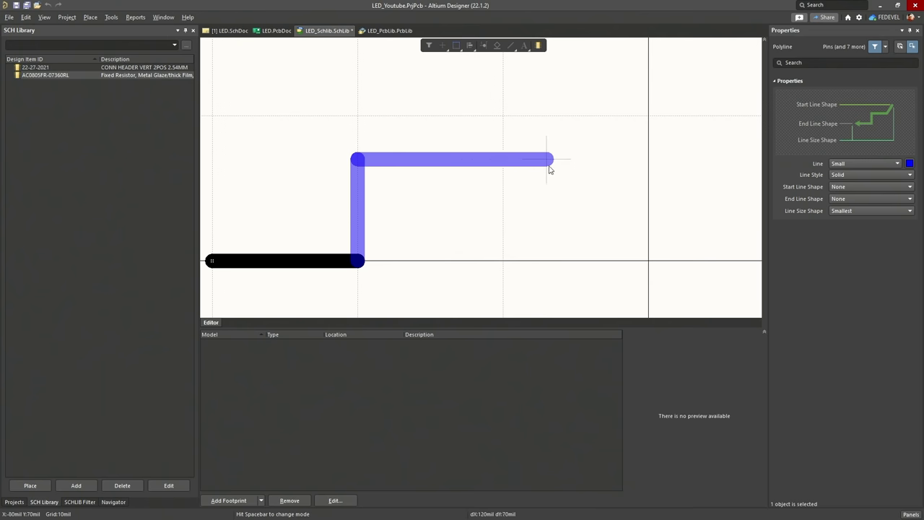
key(shift+space)
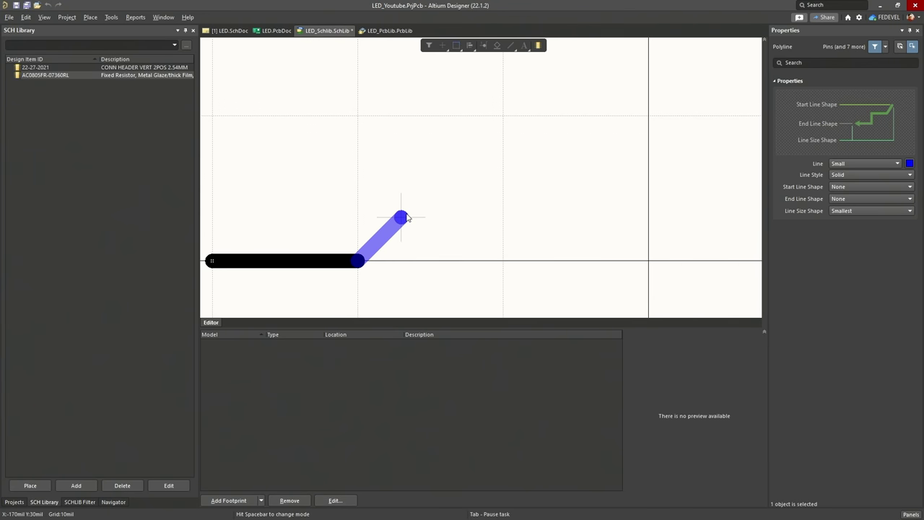
ctrl+scroll(404, 173, down, 1)
click(402, 207)
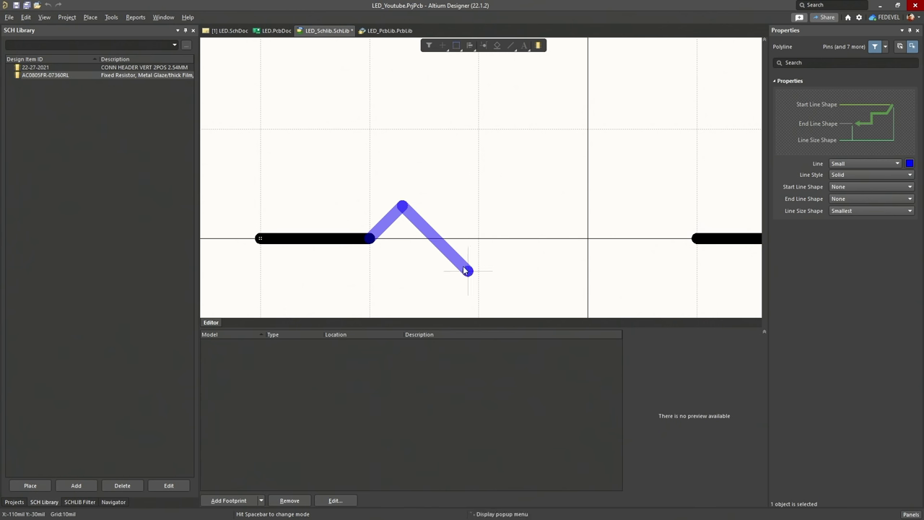
Continue the zigzag through (-110, -30), (-50, 30), (10, -30) and (70, 30) mil, finishing the line at pin 2's inner end (100, 0)
click(467, 271)
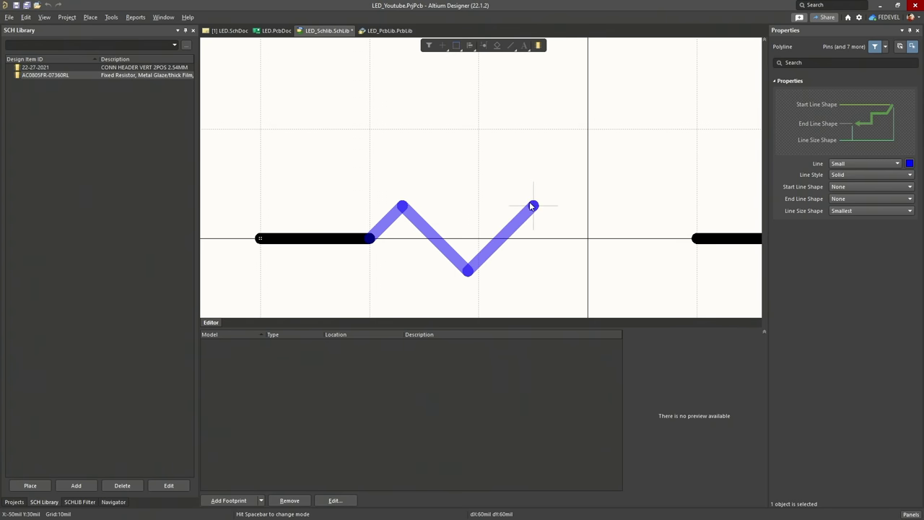
click(532, 207)
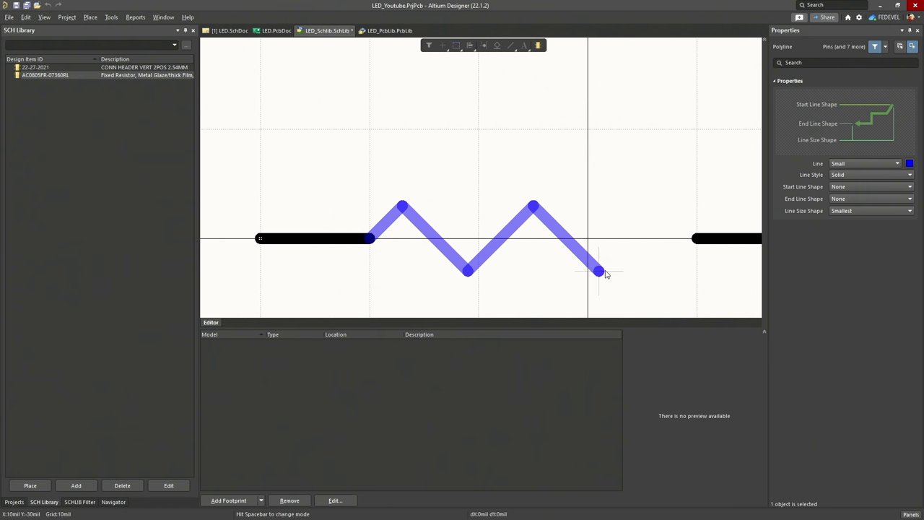
click(599, 271)
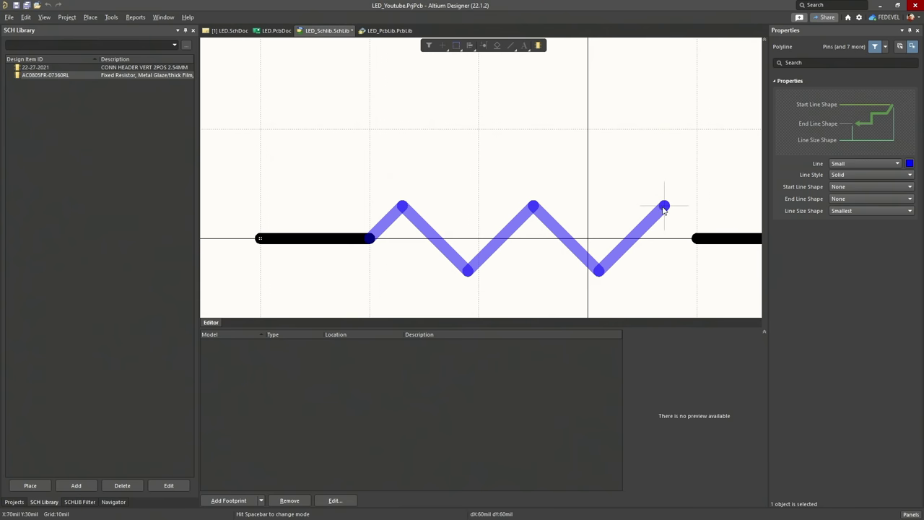
click(664, 207)
click(697, 238)
click(468, 238)
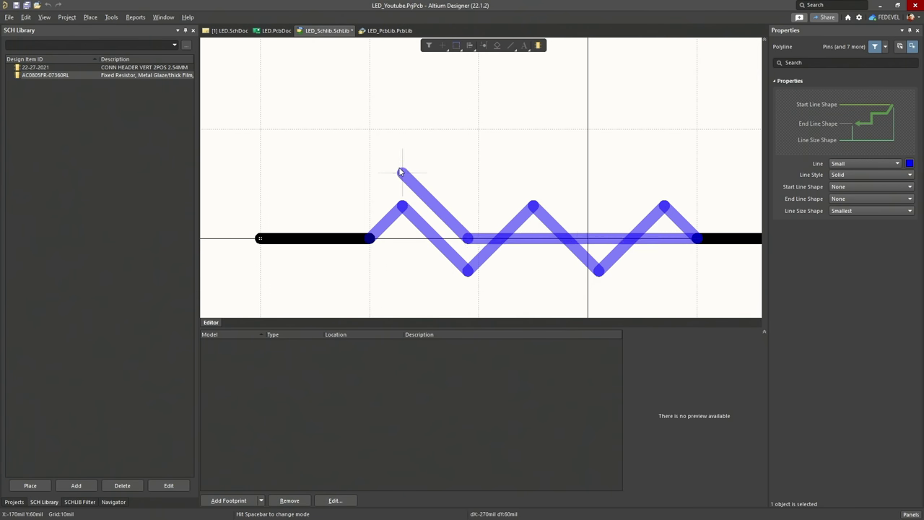
ctrl+scroll(401, 171, down, 2)
right_click(396, 149)
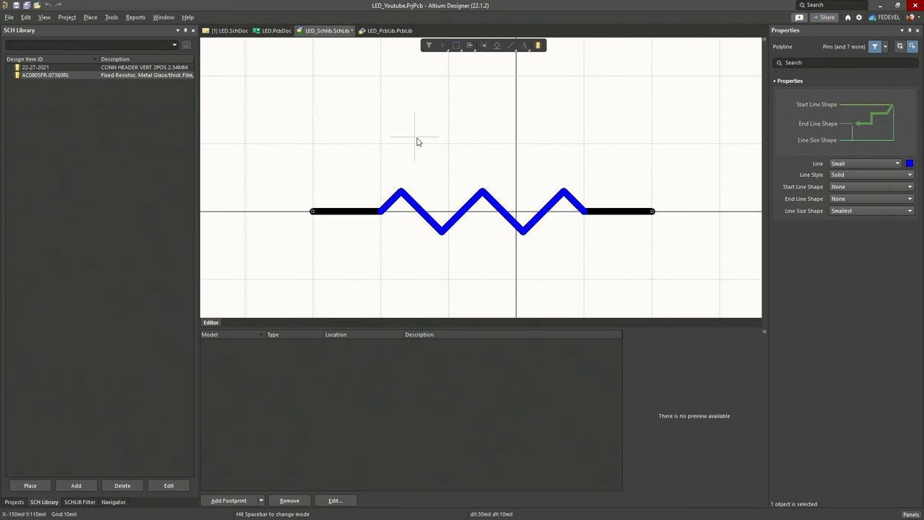
right_click(416, 142)
click(226, 89)
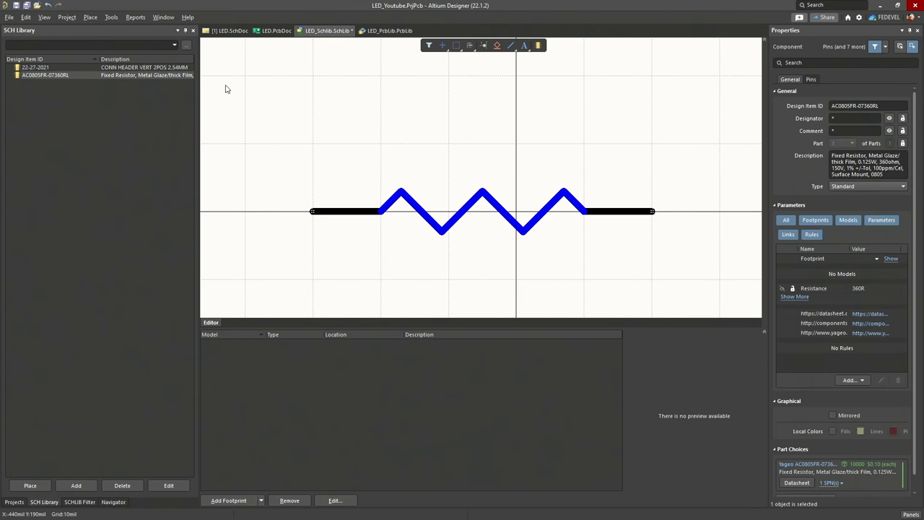
Set the resistor symbol's designator to R? and its comment to 360R
click(44, 17)
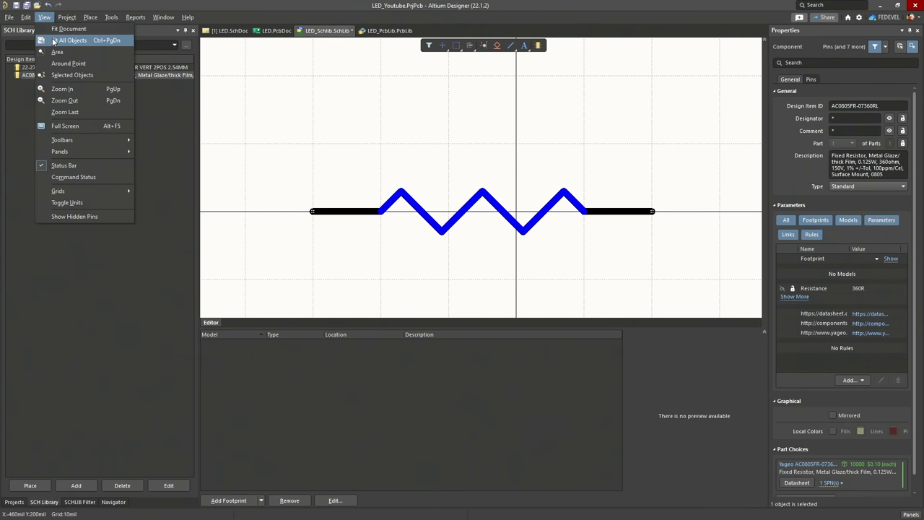
click(52, 36)
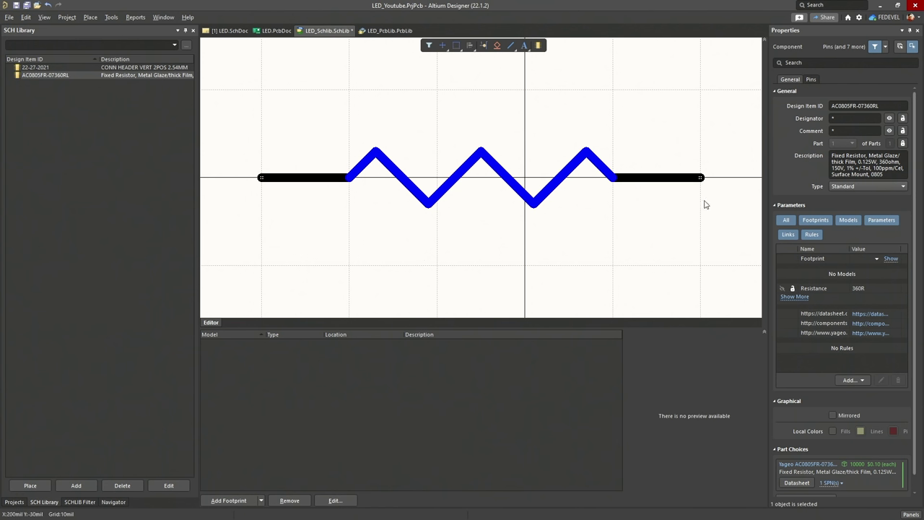
click(845, 117)
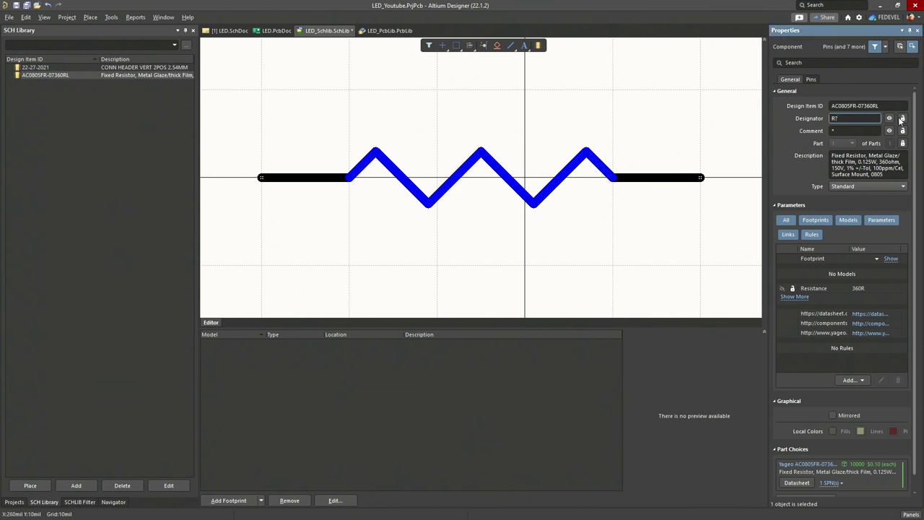
click(858, 130)
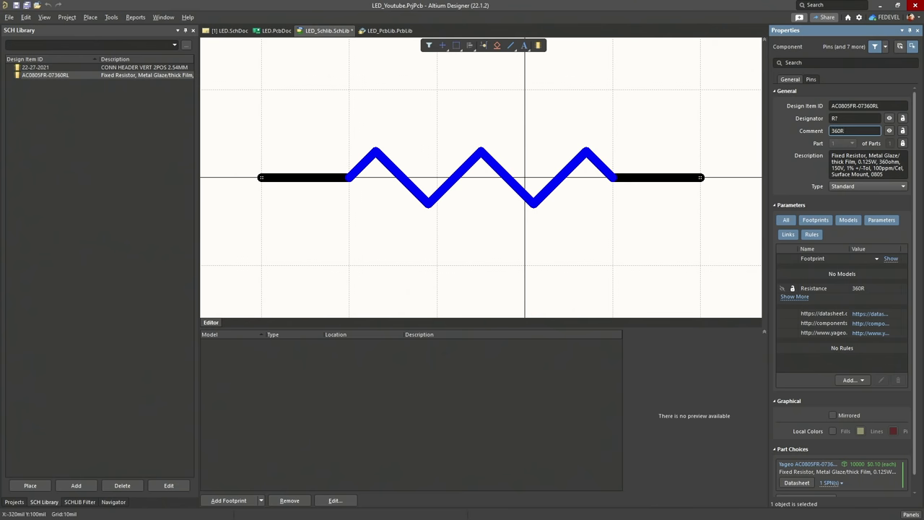
Replace the symbol's description with "RES SMD 360 OHM 1% 1/8W 0805" copied from the Digi-Key page in the browser, and save the library
key(alt+Tab)
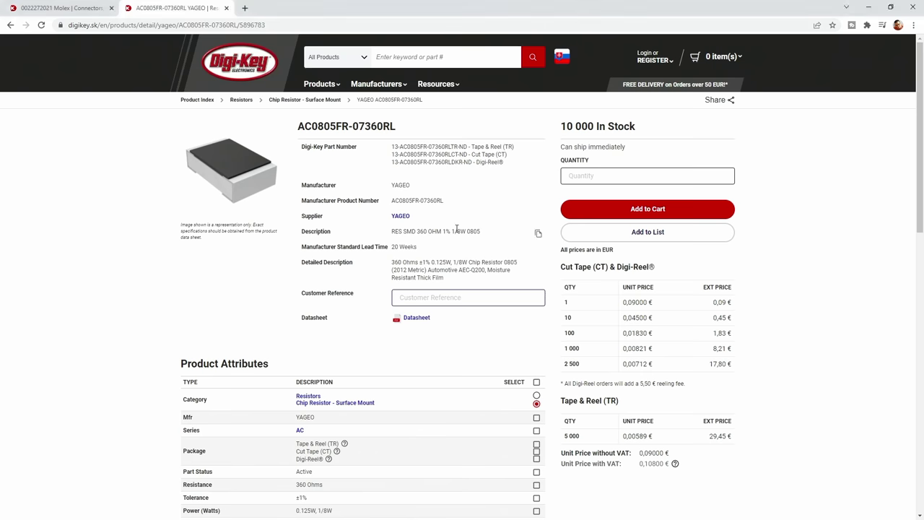
click(538, 233)
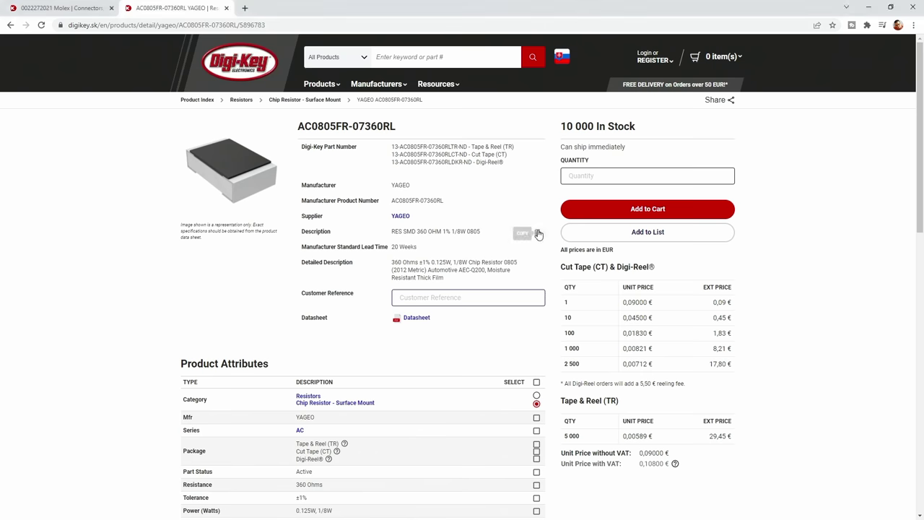
click(867, 7)
click(892, 173)
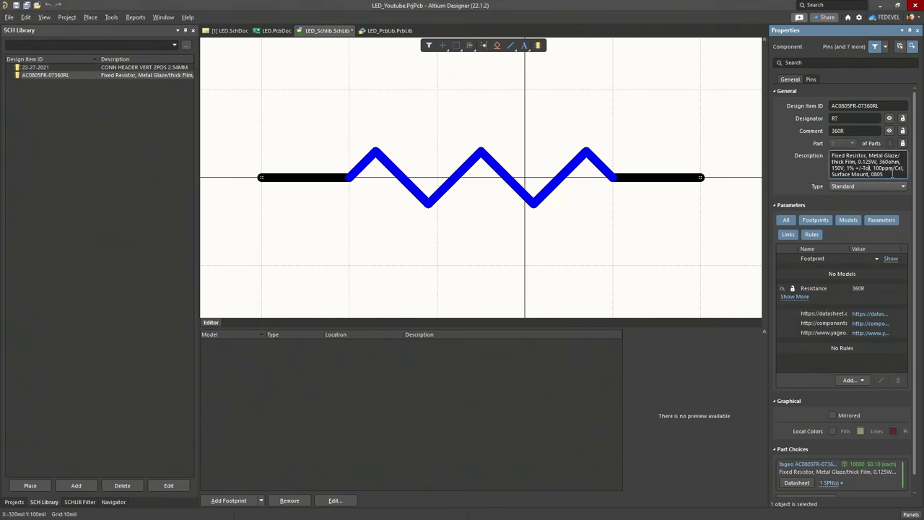
key(ctrl+a)
key(ctrl+v)
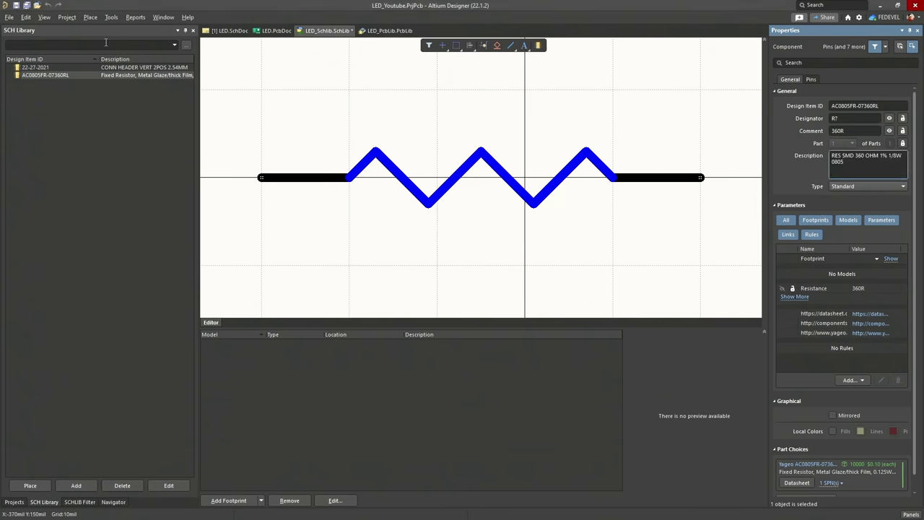
click(17, 6)
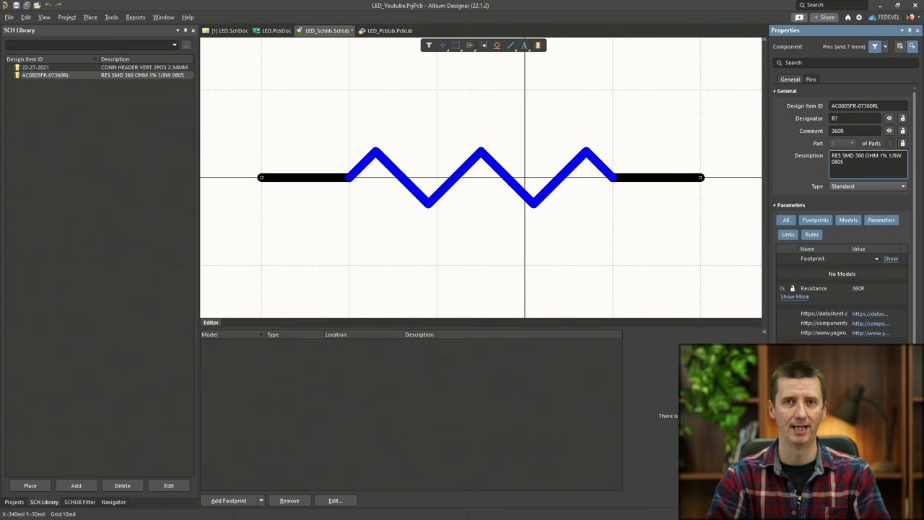
After a look at the LED Project reference schematic, open the Digi-Key home page in a new browser tab and search for "led 0603"
key(alt+Tab)
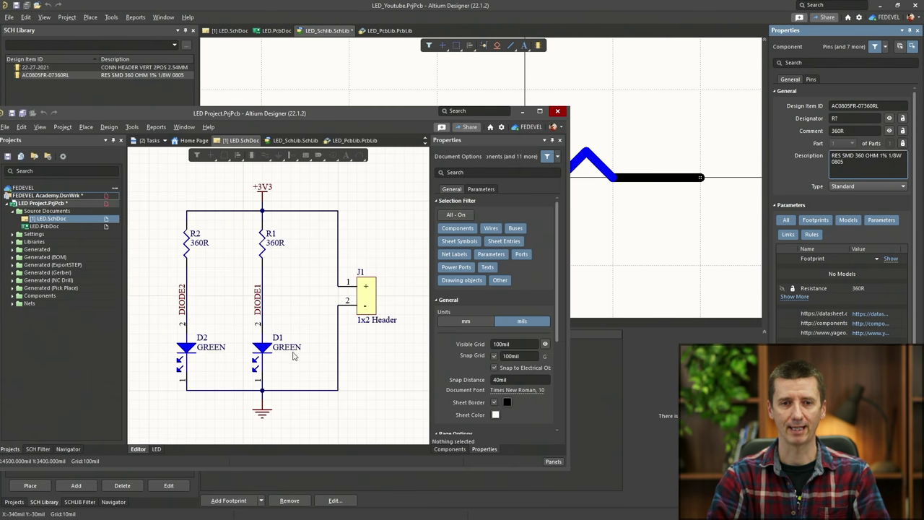
drag(339, 113, 0, 114)
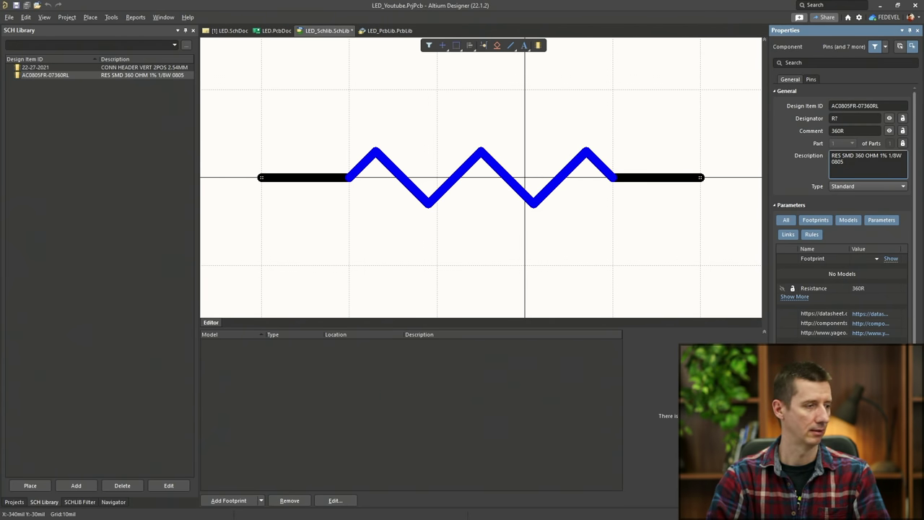
key(alt+Tab)
right_click(222, 56)
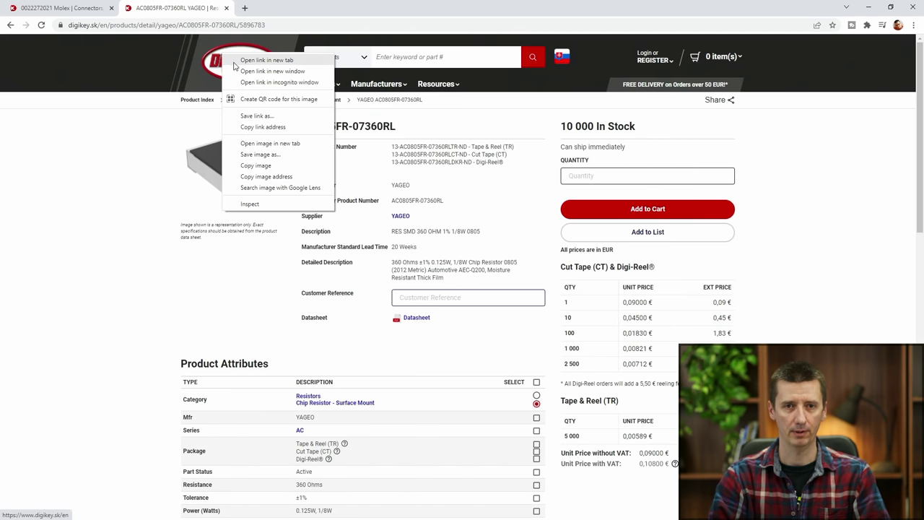
click(245, 61)
click(270, 8)
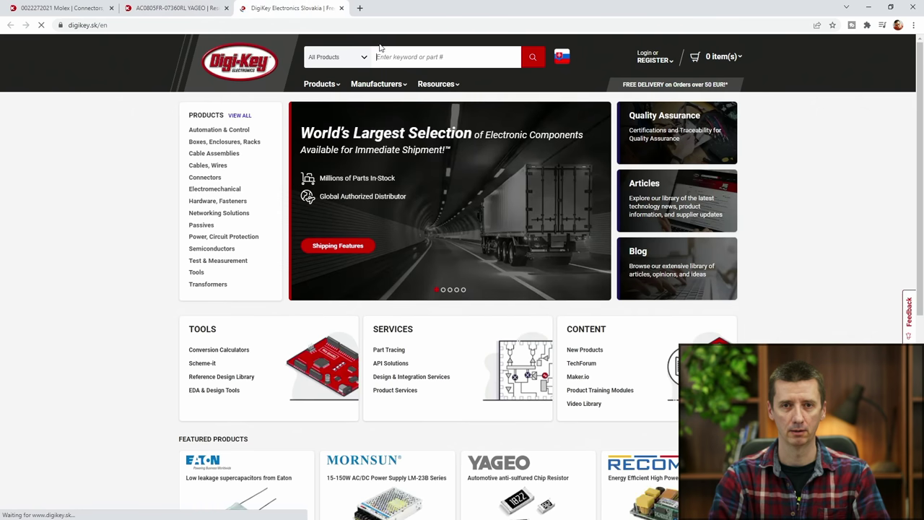
click(397, 56)
text(led 06)
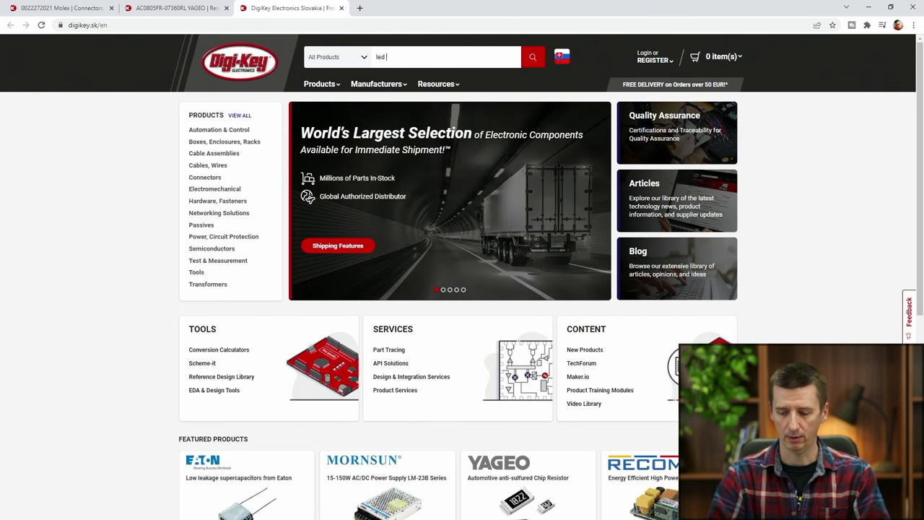
text(03)
key(Return)
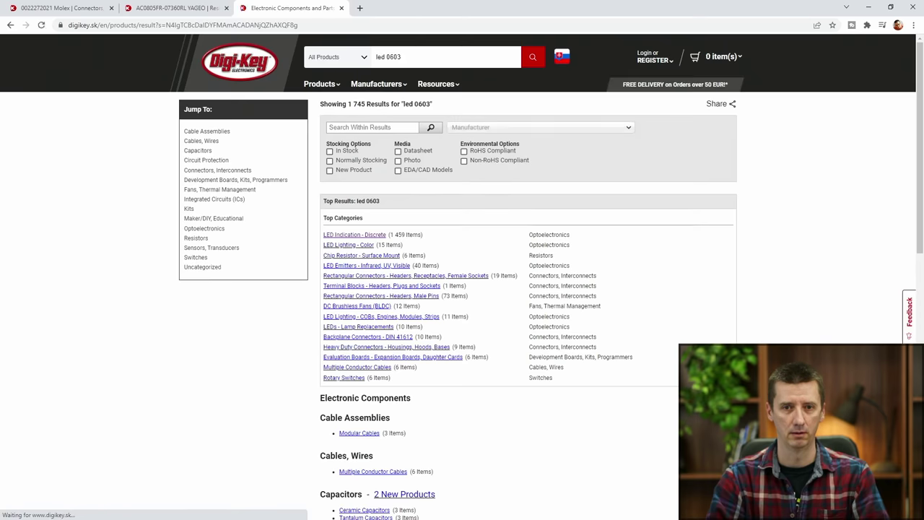
Open the LED Indication - Discrete category and filter it by Visual Communications Company - VCC, In Stock and EDA/CAD Models
click(363, 238)
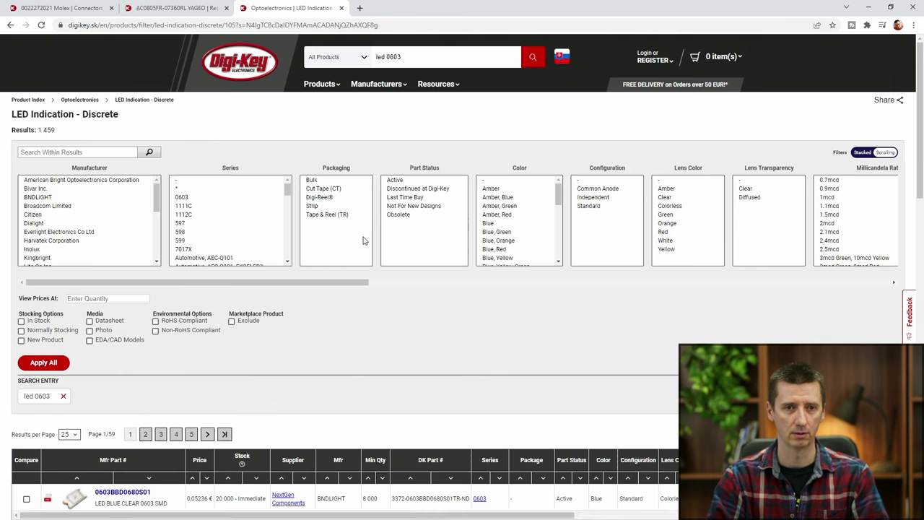
scroll(114, 231, down, 10)
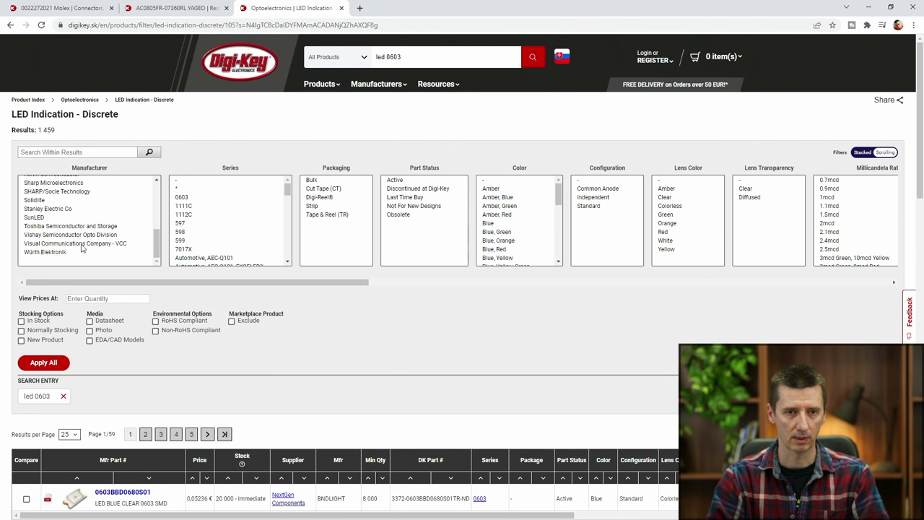
click(88, 244)
click(21, 322)
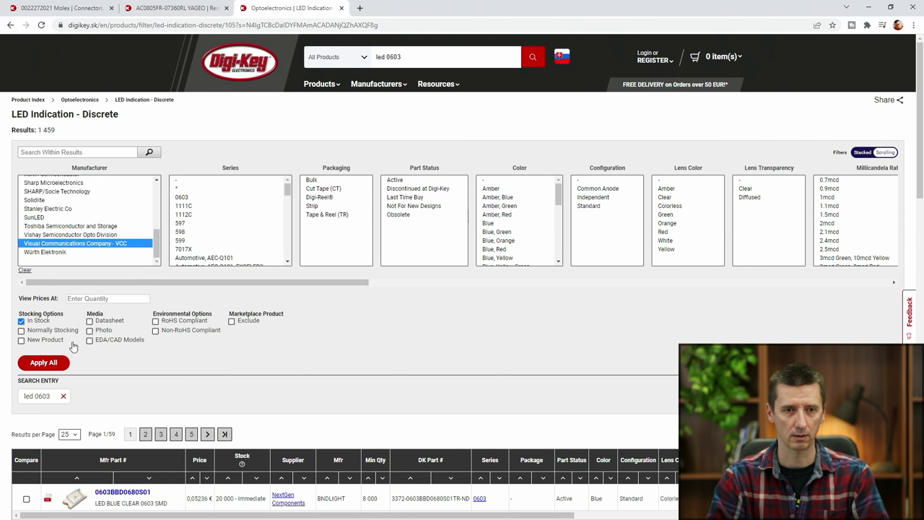
click(90, 341)
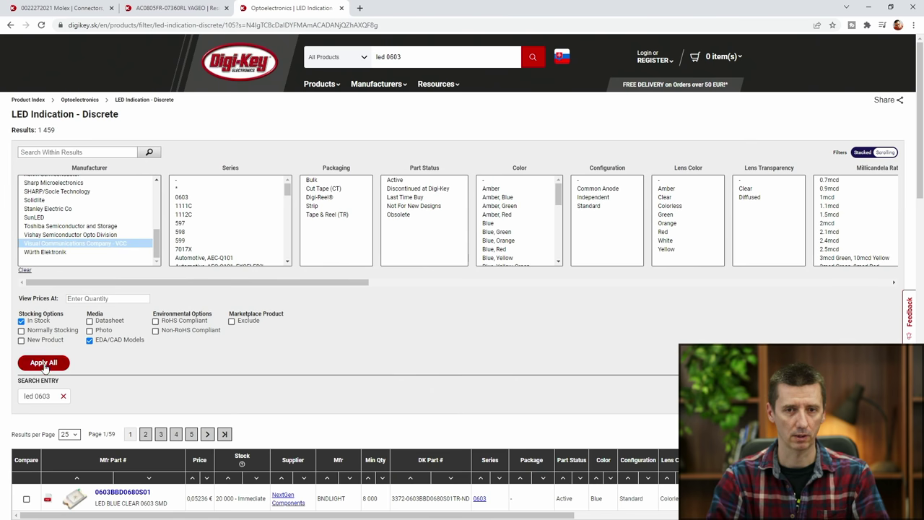
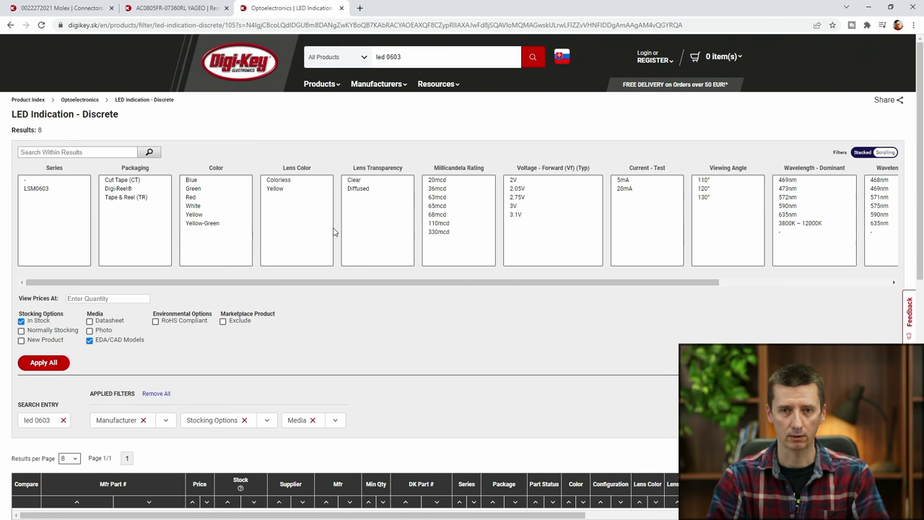
Narrow the LEDs to 2V forward voltage and green colour, and open the LSM0603453V product page
click(515, 180)
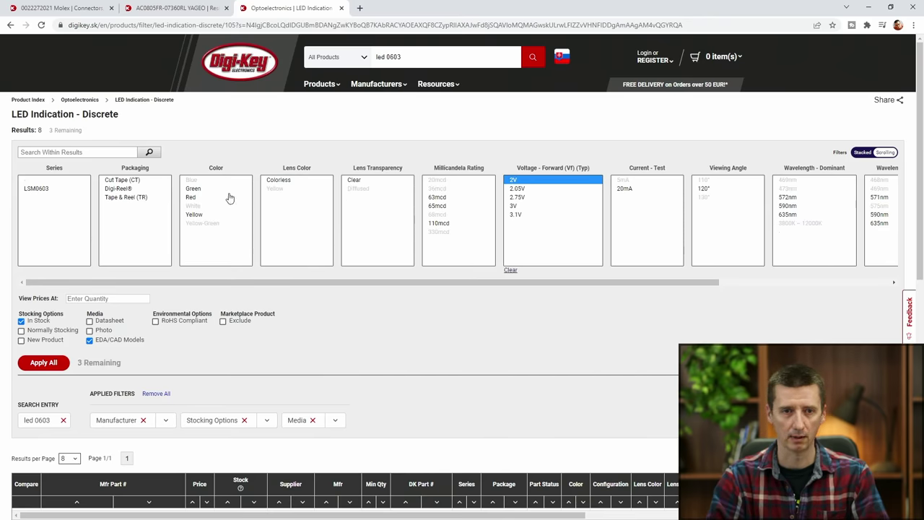
click(199, 189)
click(39, 366)
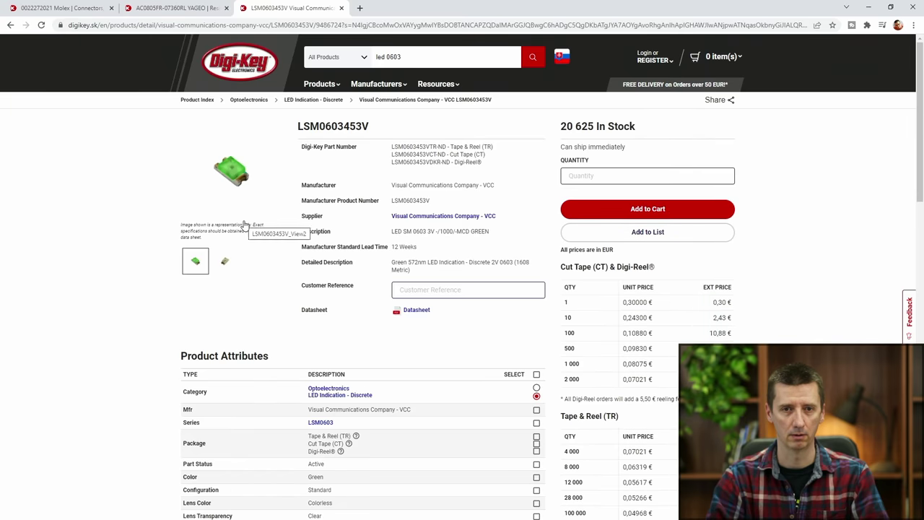
Copy part number LSM0603453VCT-ND from the Digi-Key page, switch to Altium Designer, and search for it in Manufacturer Part Search
scroll(244, 224, down, 2)
scroll(244, 224, up, 2)
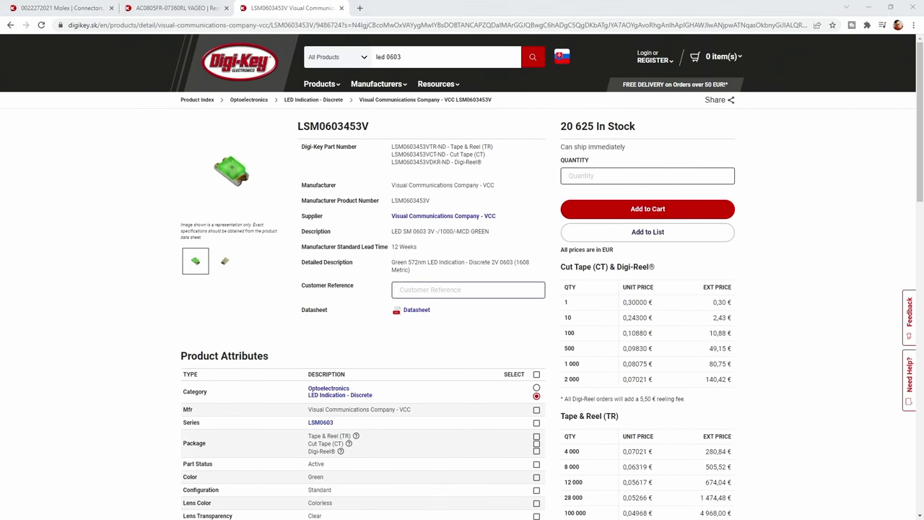
mouse_move(538, 164)
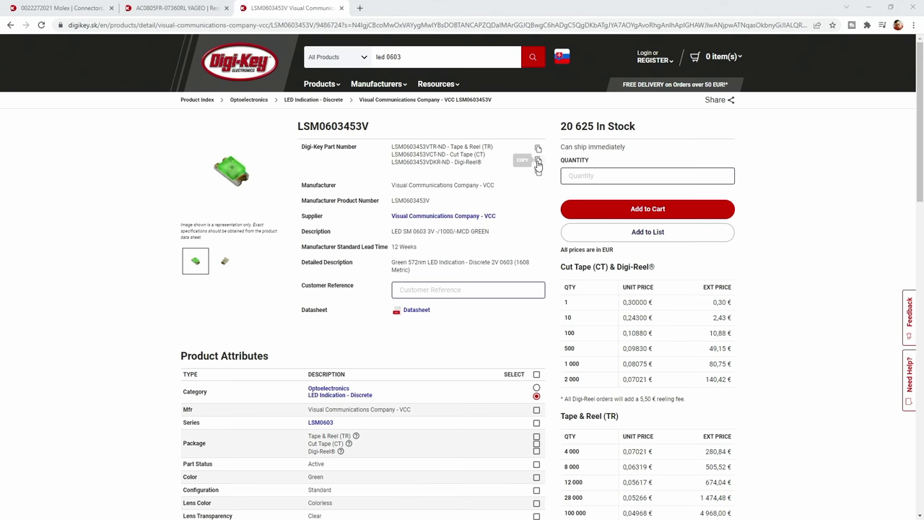
key(alt+Tab)
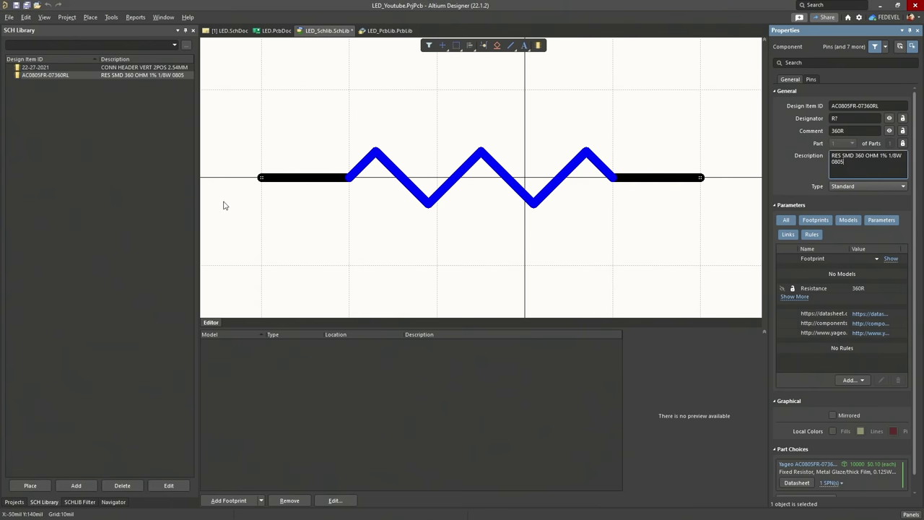
click(909, 515)
click(894, 391)
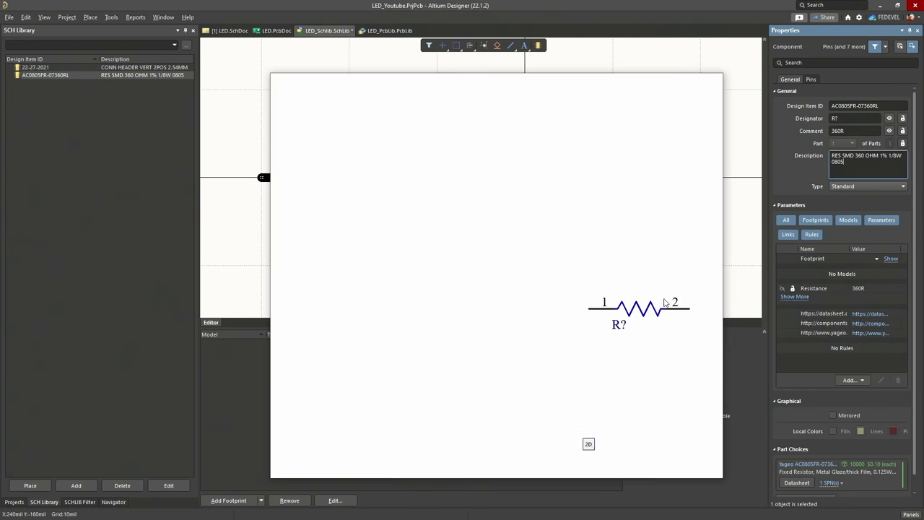
click(417, 98)
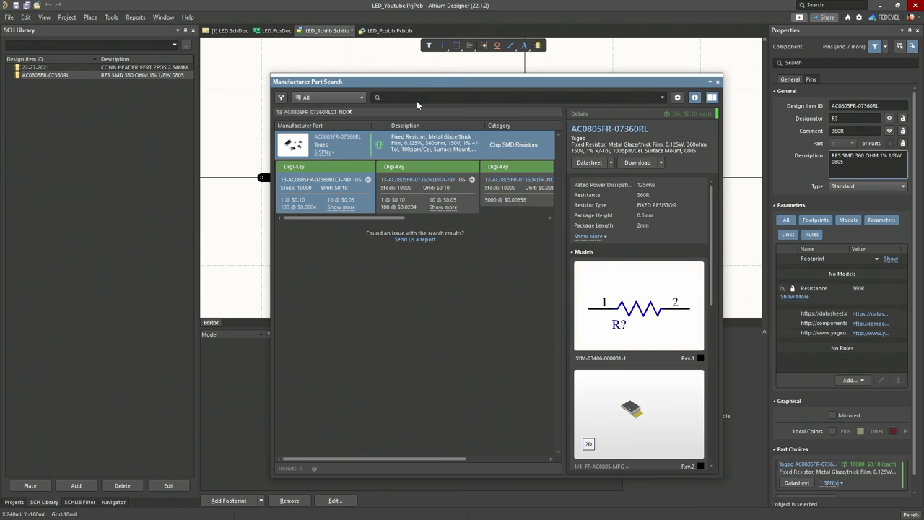
click(428, 131)
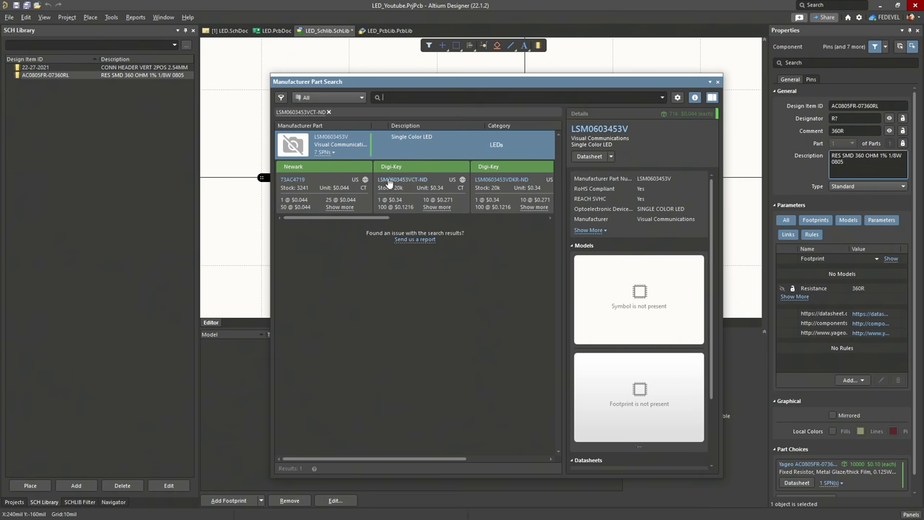
Import the Digi-Key LED result into the schematic library as LSM0603453V, close the part search, and save the library
right_click(405, 165)
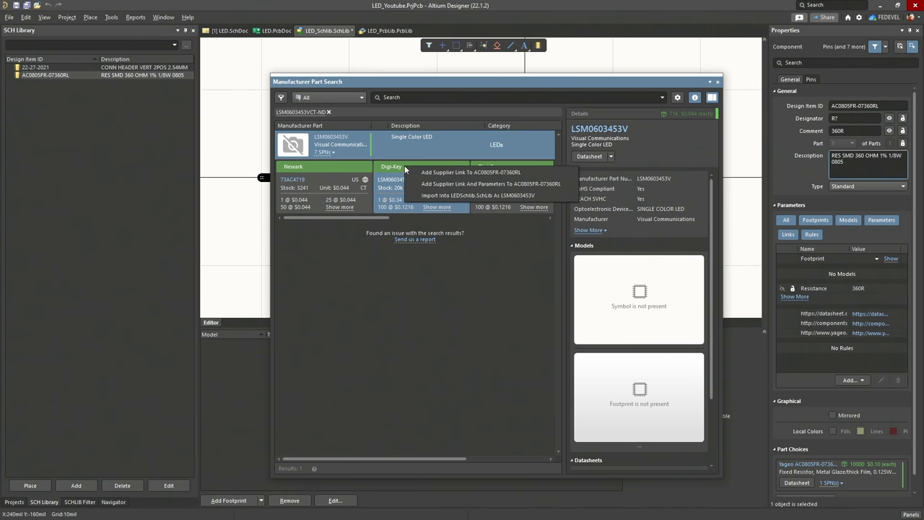
click(424, 197)
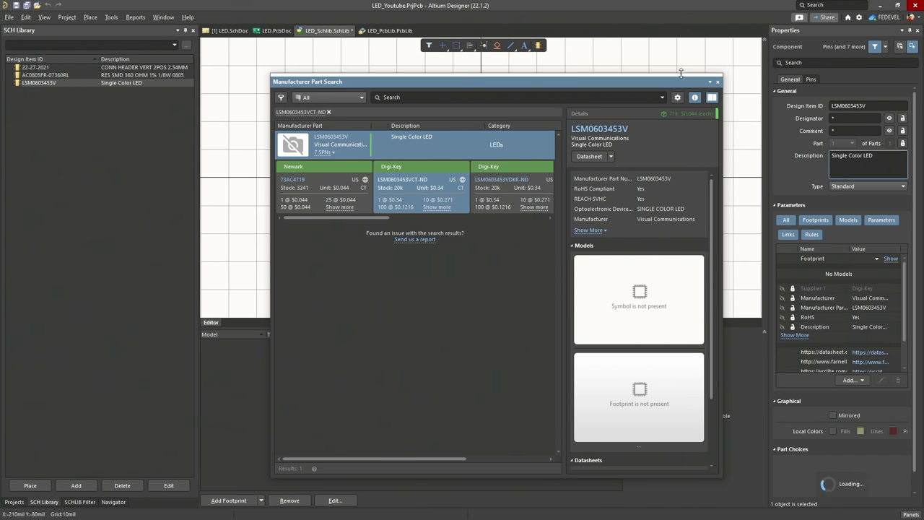
click(719, 85)
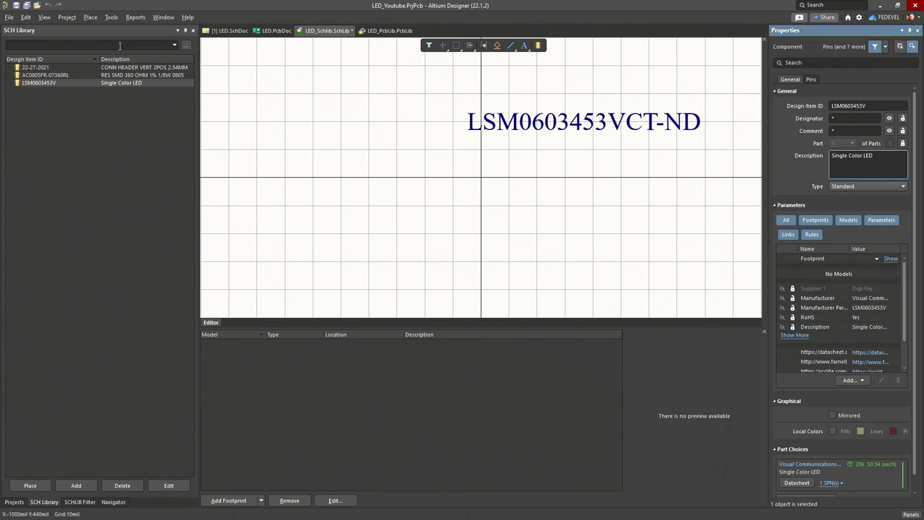
click(45, 16)
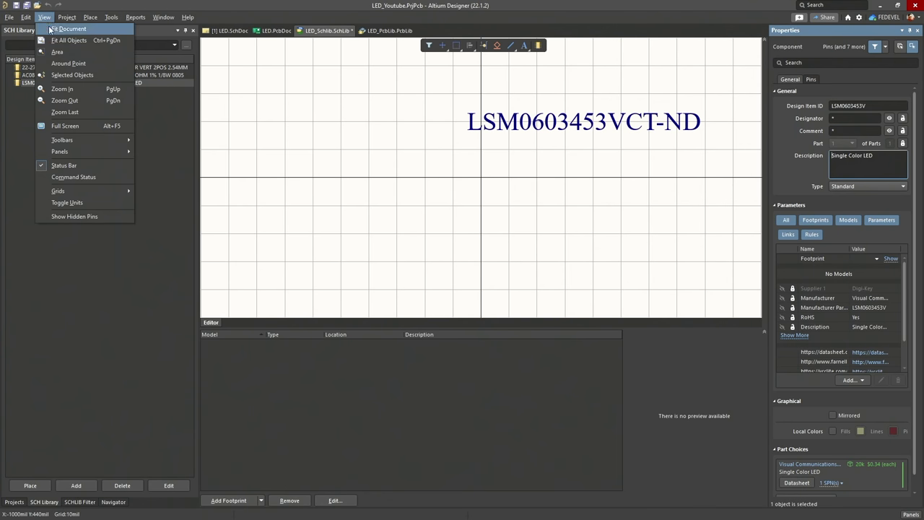
click(49, 29)
key(ctrl+s)
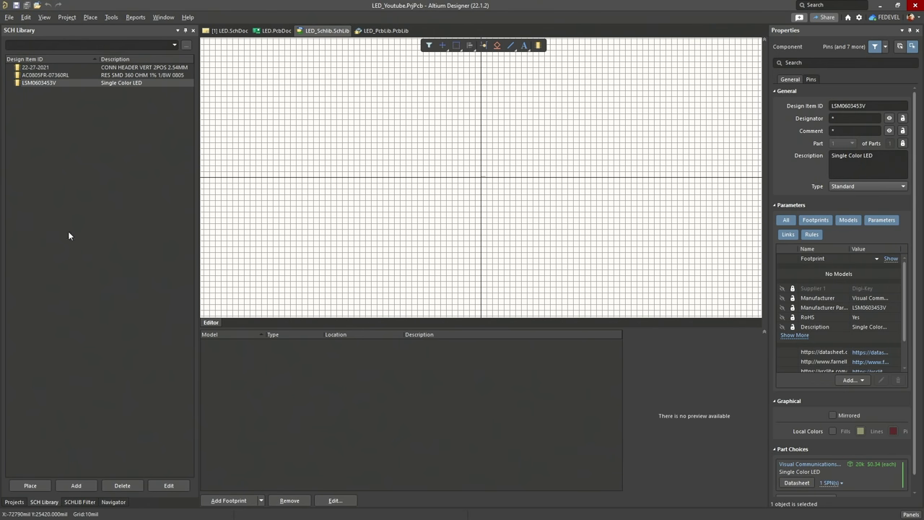
Place a pin with designator 1 and name 1, its connection end facing outward at X -200 mil, Y 0 mil
click(86, 22)
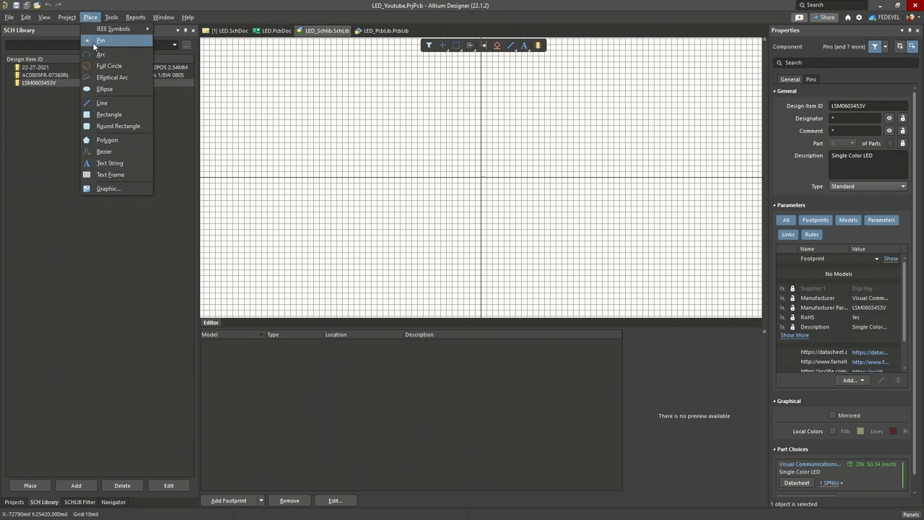
click(96, 42)
ctrl+scroll(577, 186, up, 5)
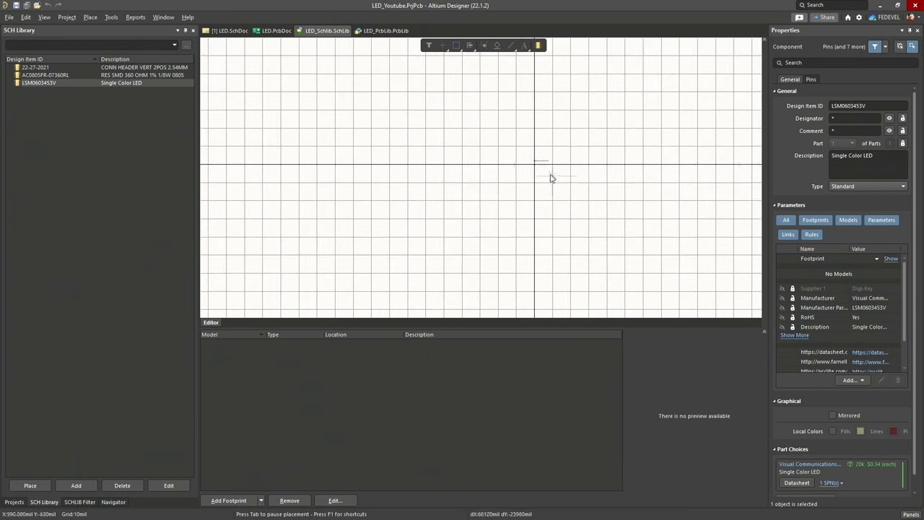
key(Page_Up)
key(Page_Up)
key(Page_Up)
key(Page_Up)
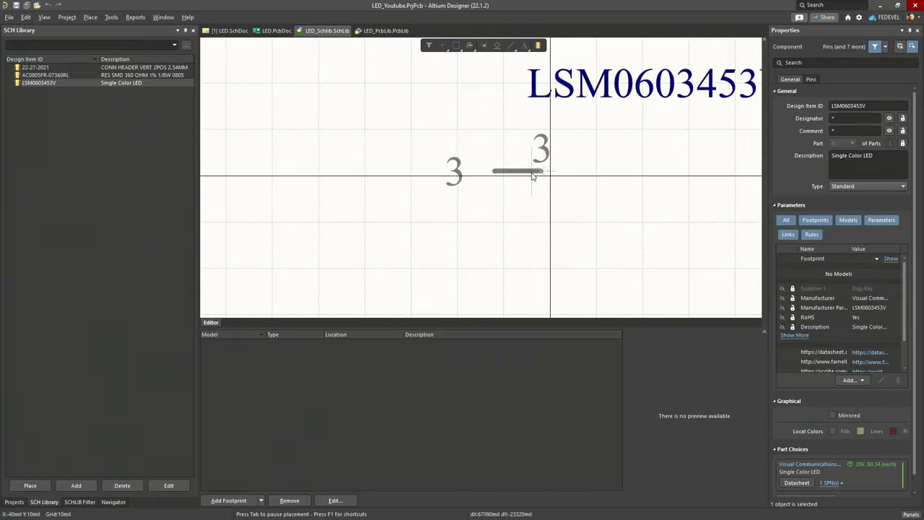
key(Tab)
click(846, 141)
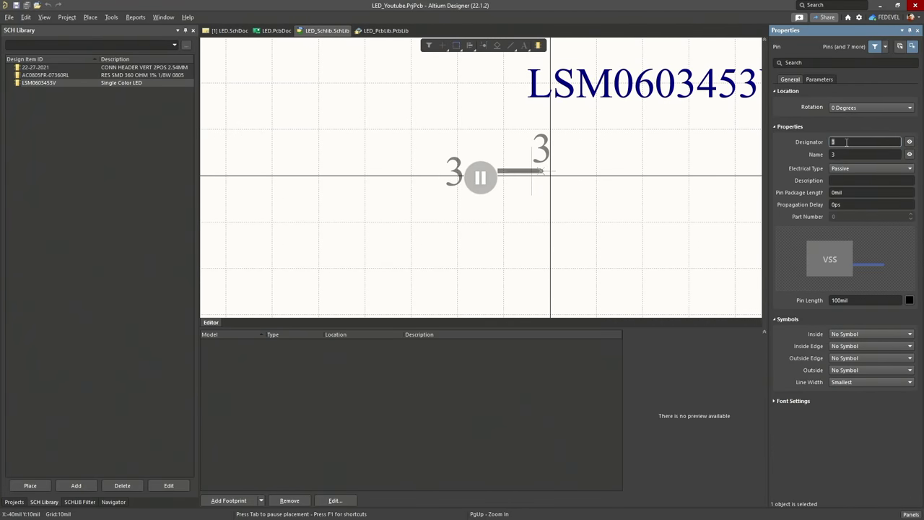
text(1)
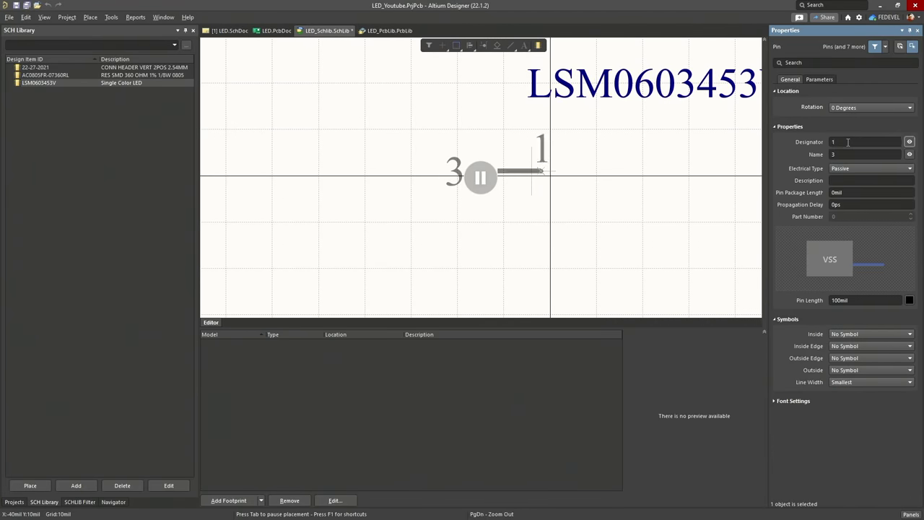
key(Tab)
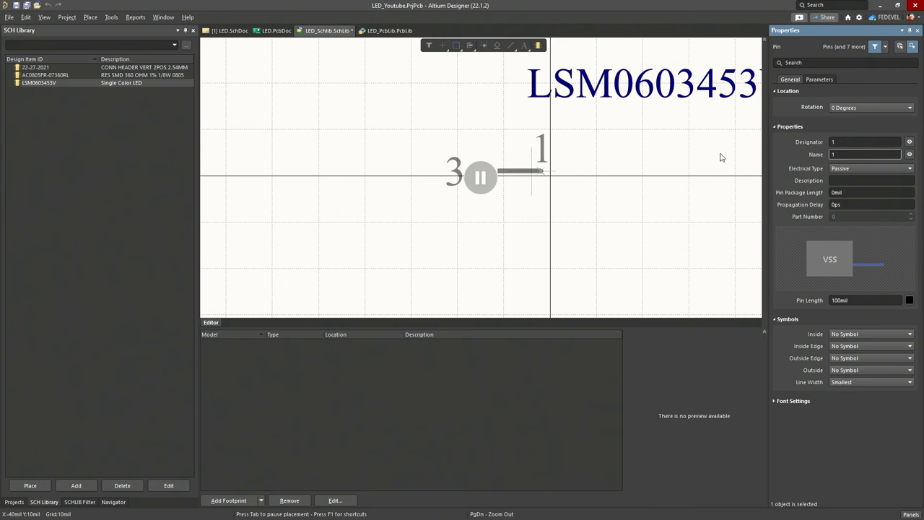
click(480, 177)
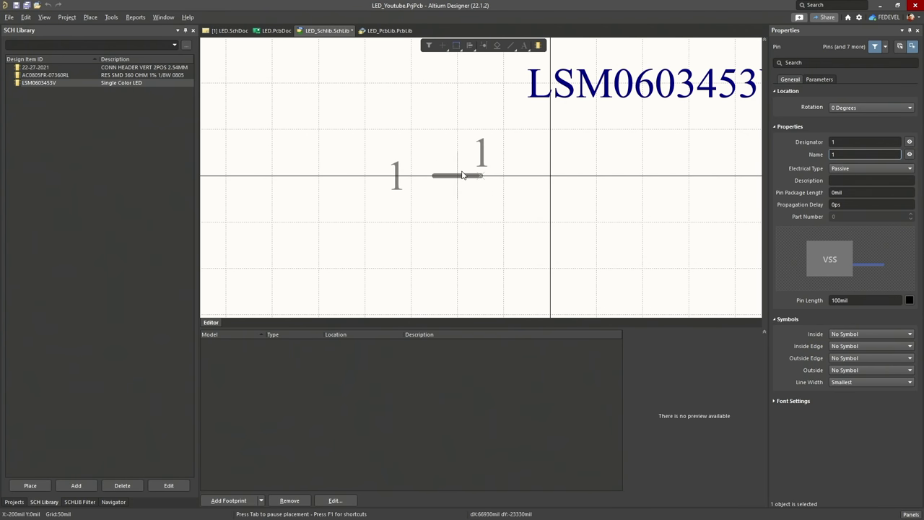
key(space)
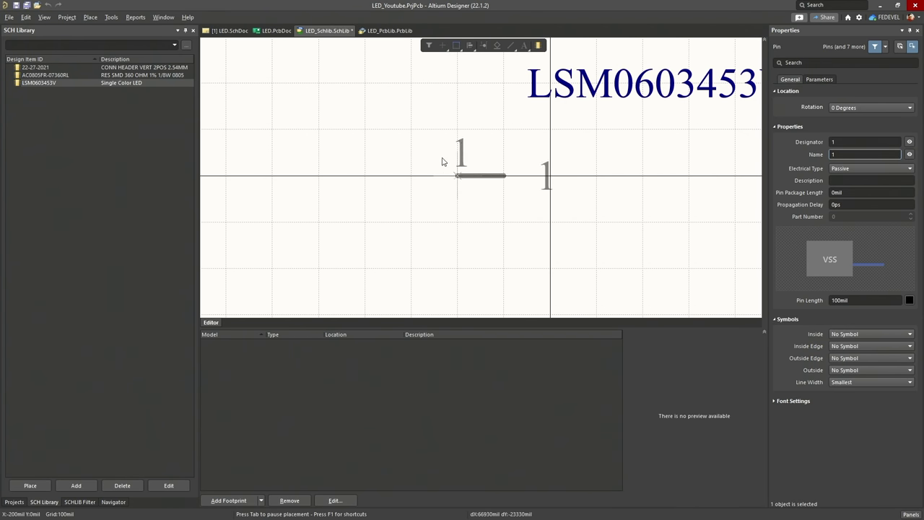
click(466, 174)
Place pin 2 facing the opposite way with its connection end at X 400 mil, Y 0 mil, and hide both pins' names
ctrl+scroll(334, 197, down, 1)
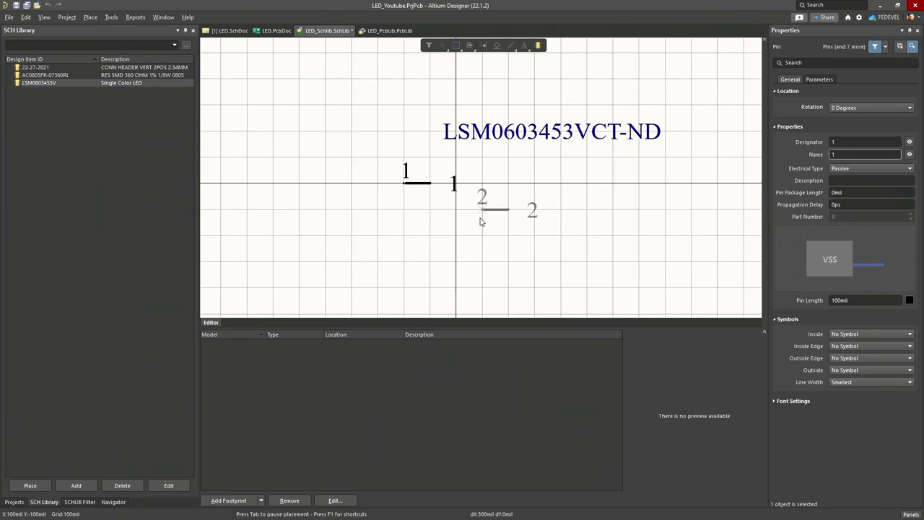
key(space)
key(space)
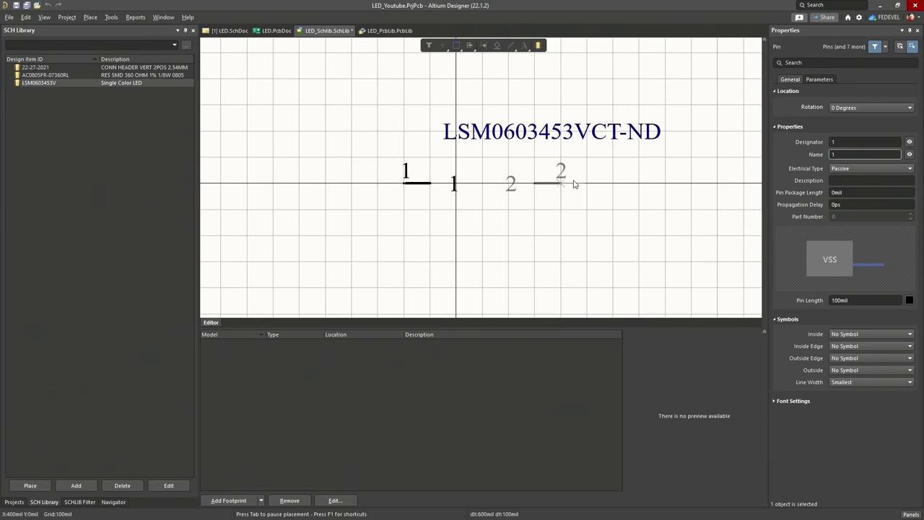
click(574, 184)
ctrl+scroll(491, 212, up, 2)
key(Escape)
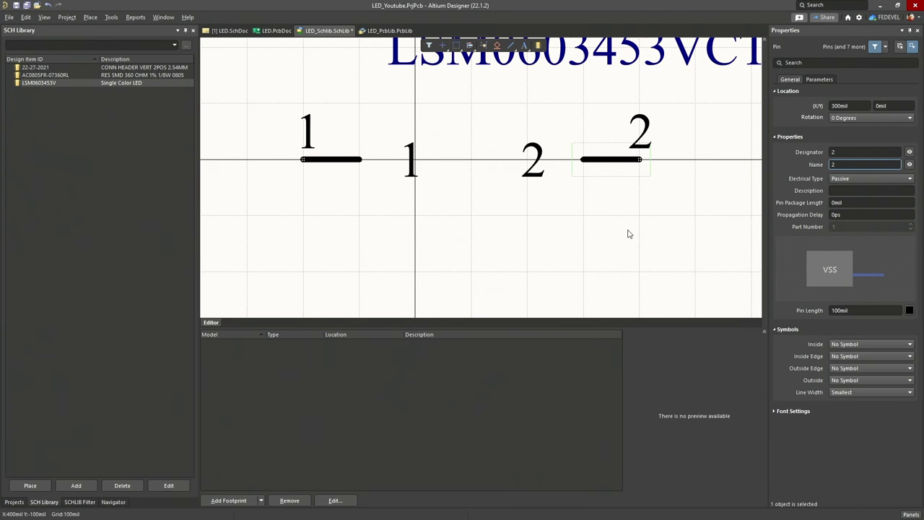
drag(696, 240, 342, 140)
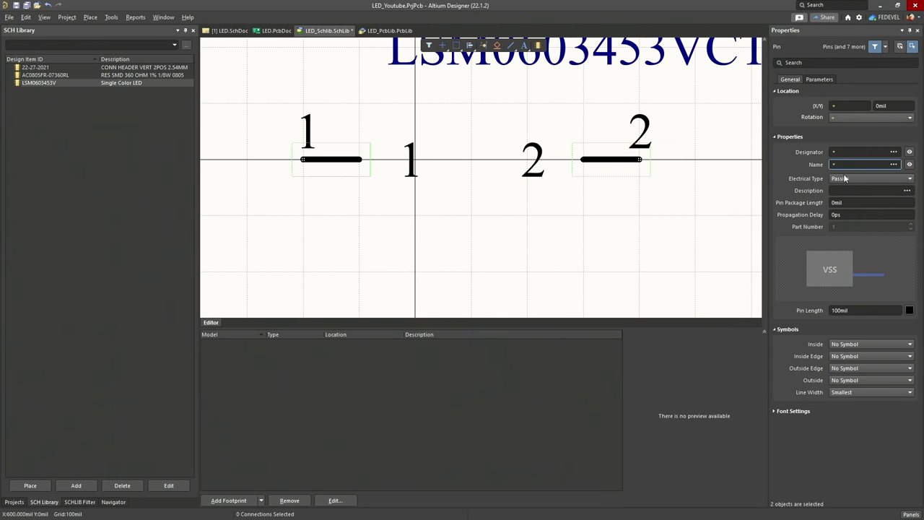
click(910, 166)
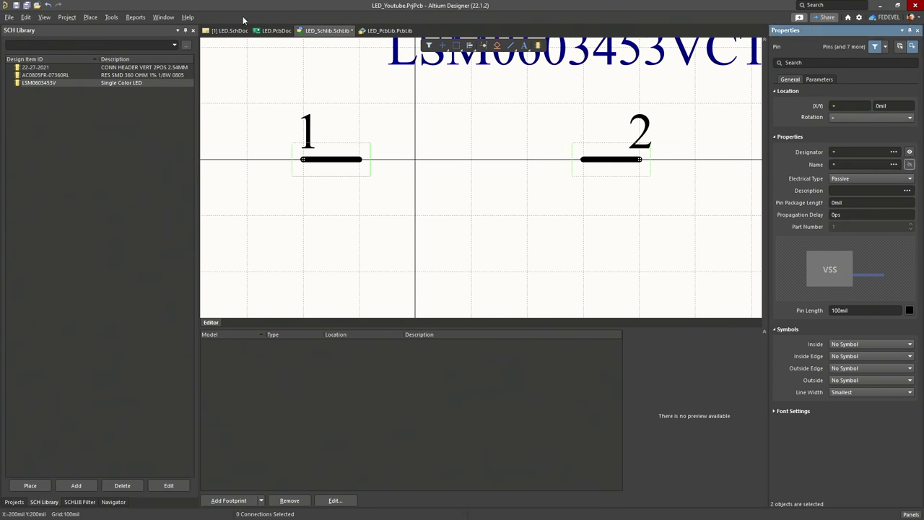
Draw a 200 mil horizontal line inward from pin 1 and a 100 mil horizontal line inward from pin 2
click(90, 16)
click(108, 104)
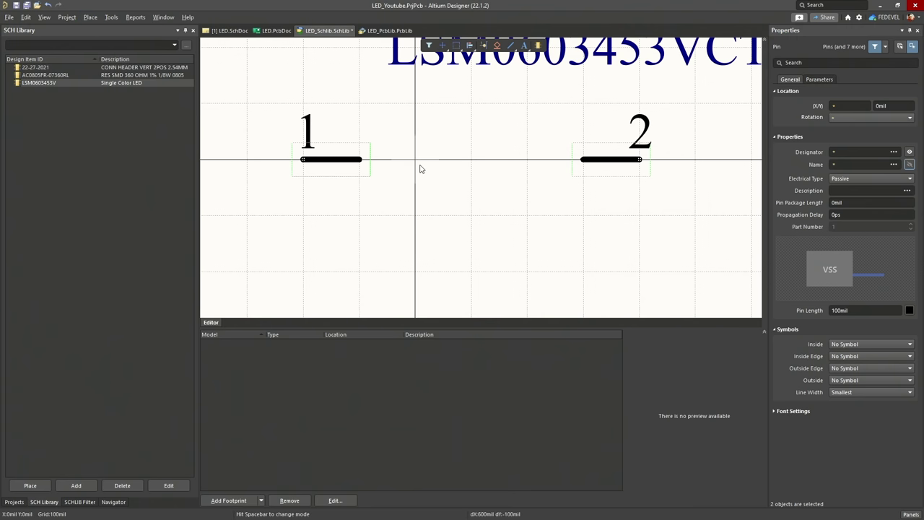
click(362, 160)
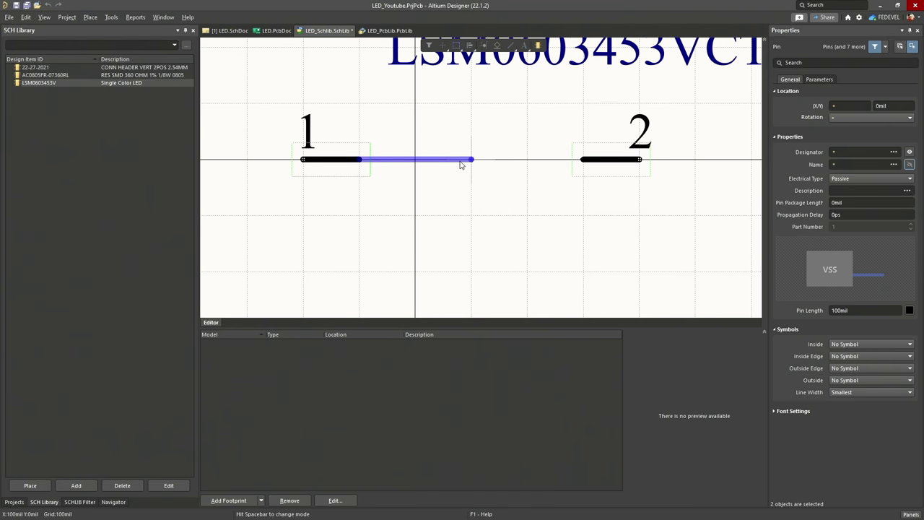
click(462, 163)
key(Escape)
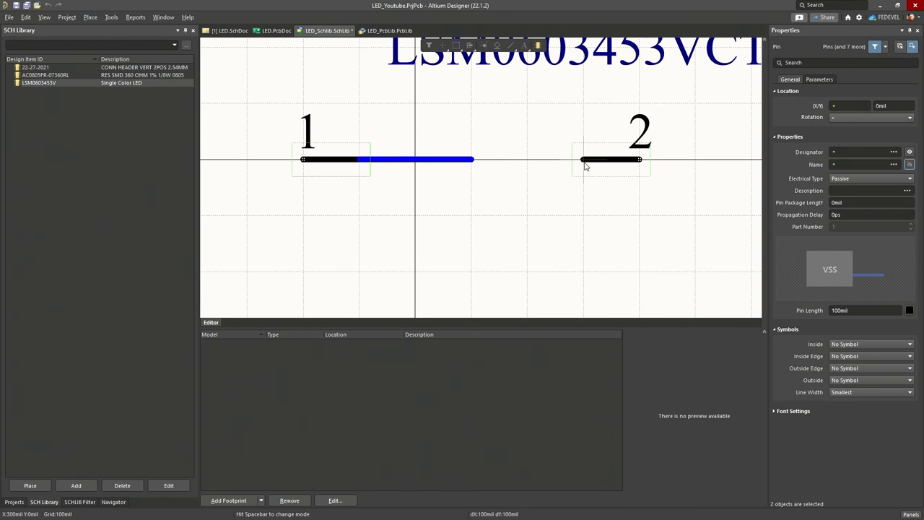
click(583, 160)
click(527, 163)
key(Escape)
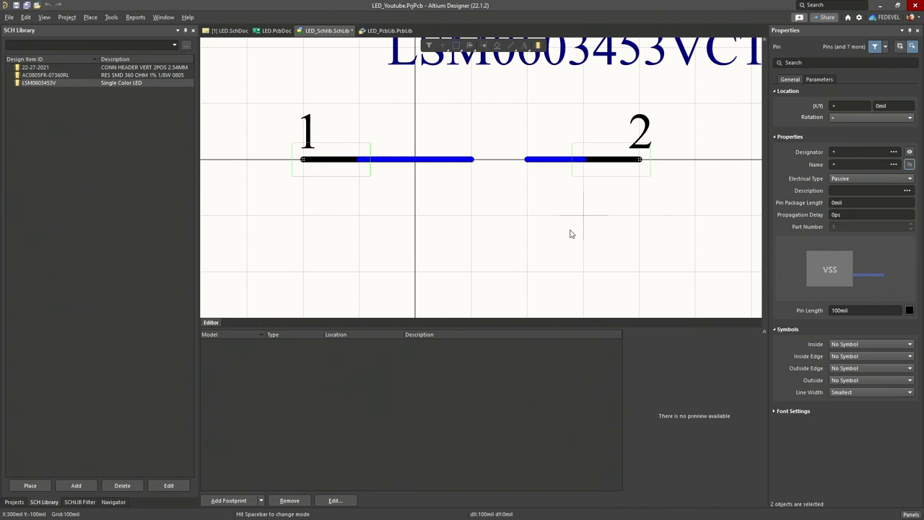
Draw a 200 mil vertical line at X 100 mil, centred on the inner end of pin 1's line
click(472, 103)
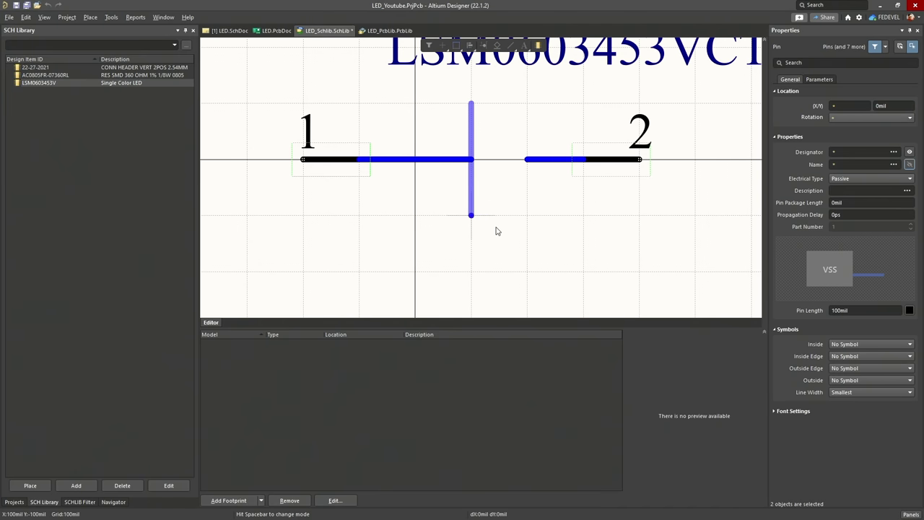
click(523, 241)
key(Escape)
Set the grid to 10 mil and draw a diagonal line from X 0, Y 100 mil to X 60, Y 40 mil
ctrl+scroll(396, 97, up, 2)
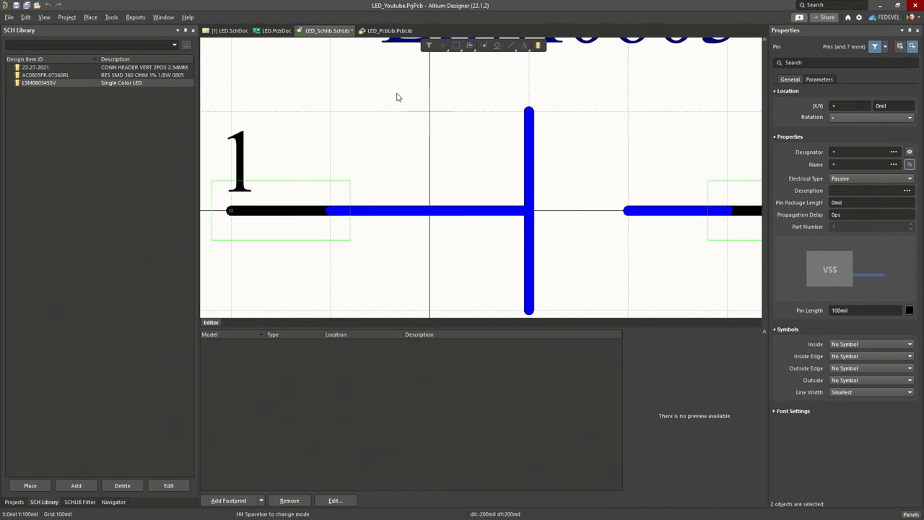
click(436, 116)
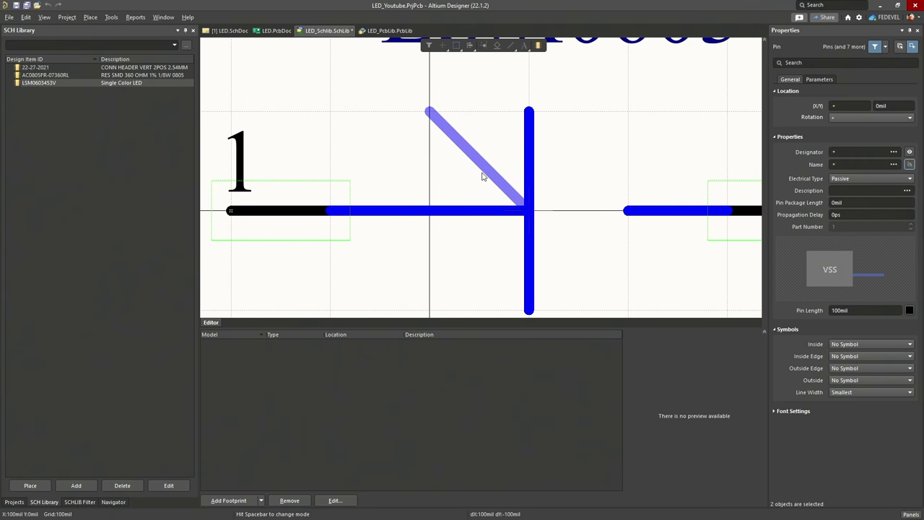
key(g)
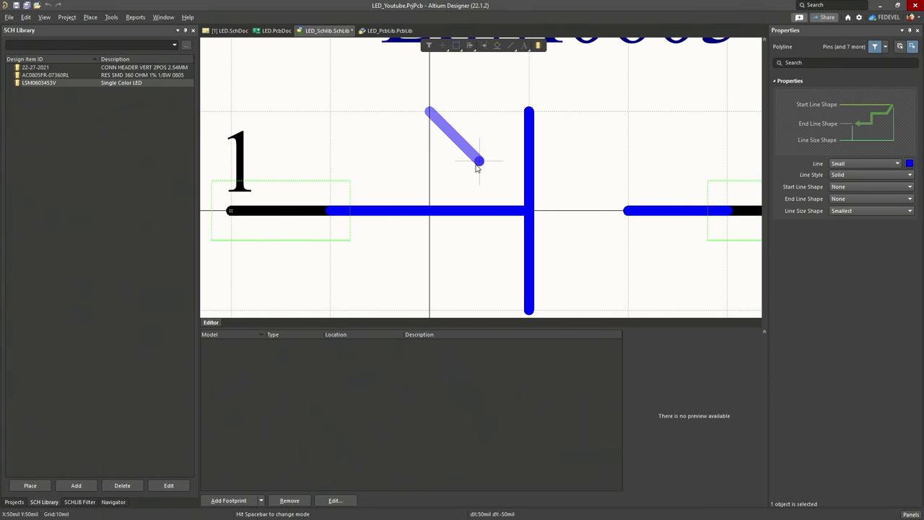
key(Page_Up)
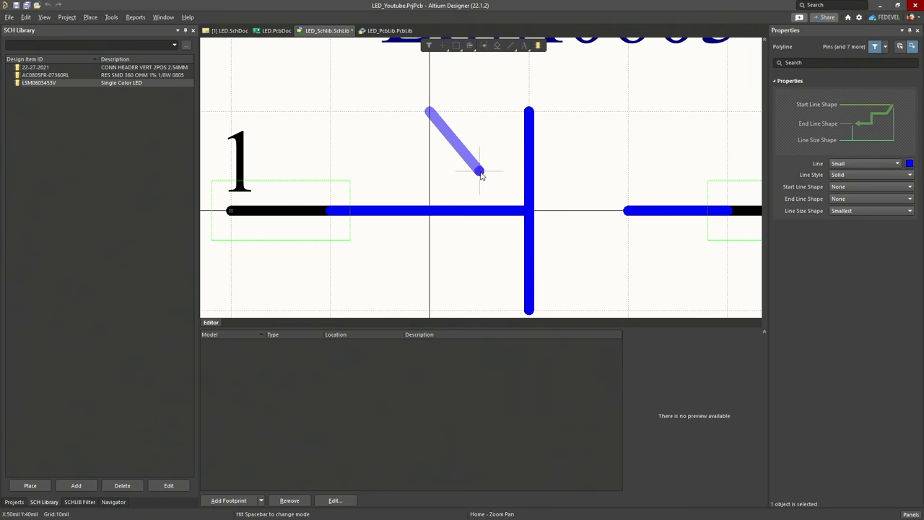
key(Right)
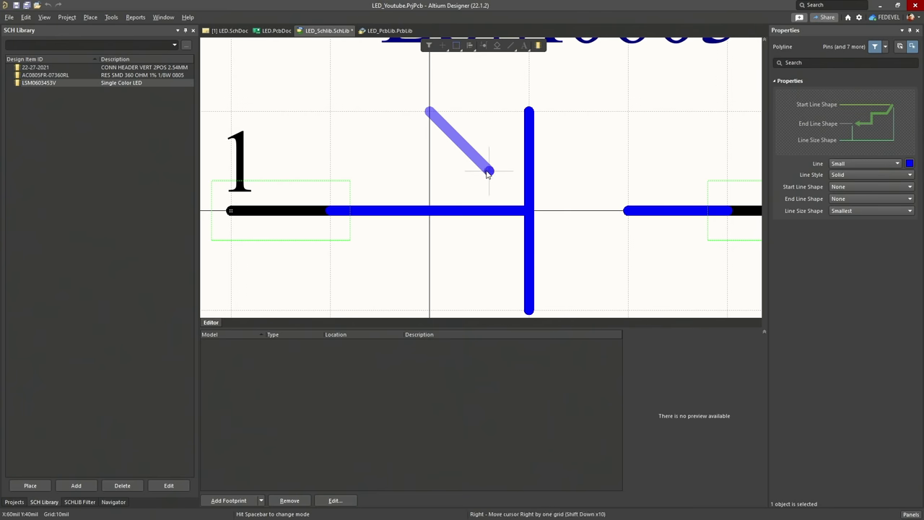
click(489, 171)
right_click(381, 146)
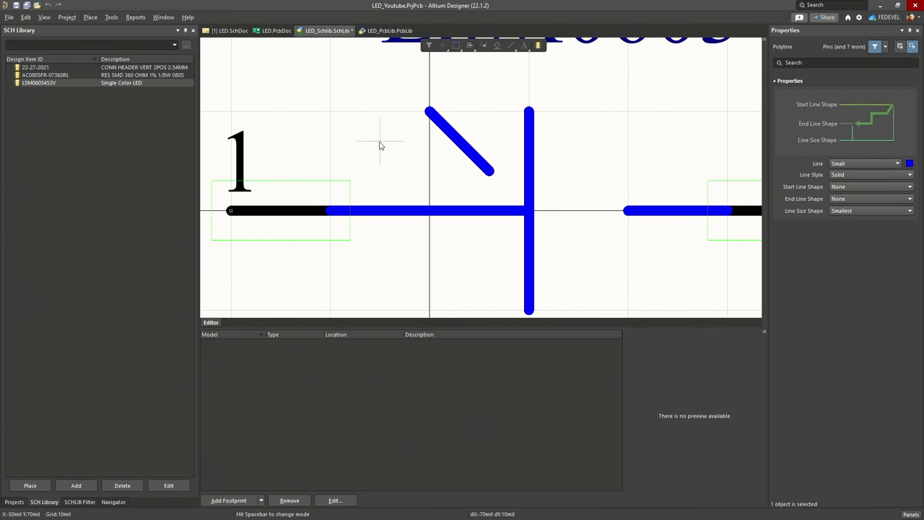
Start a new polygon in the LED symbol and give it a Small border and a blue fill
ctrl+scroll(380, 145, down, 2)
right_click(355, 132)
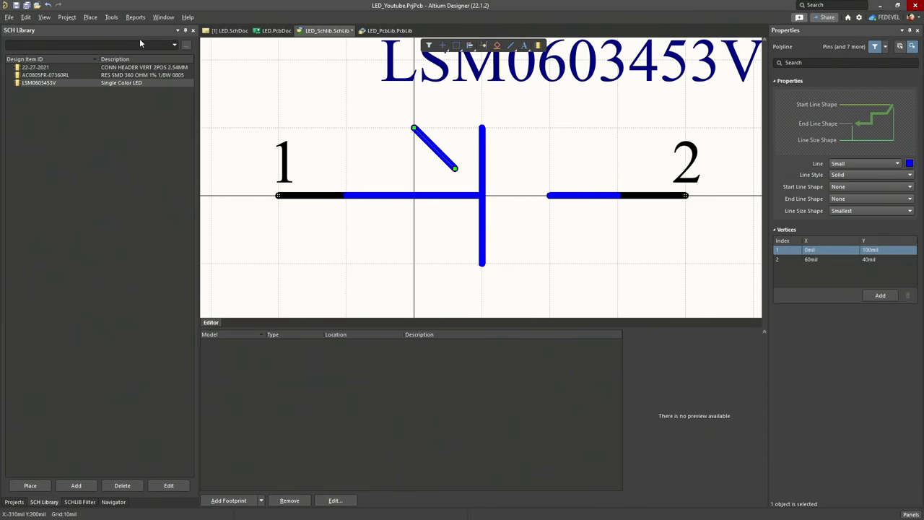
click(90, 18)
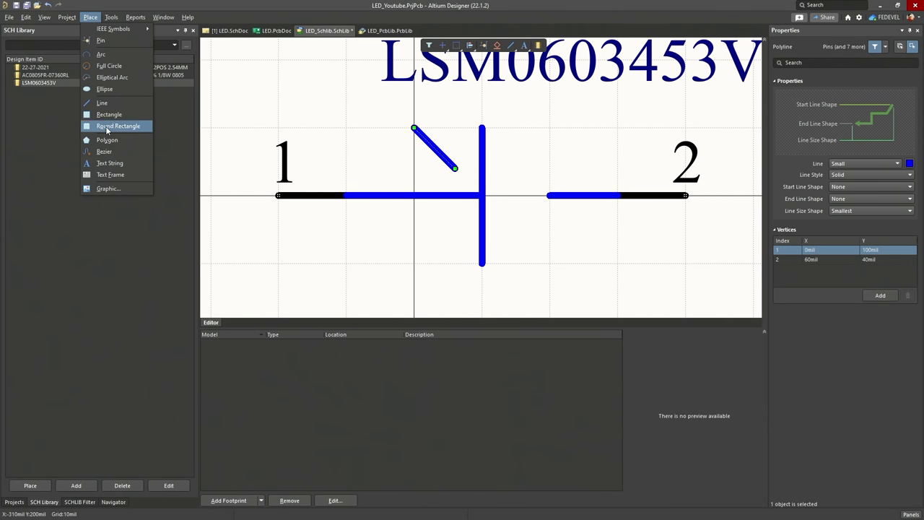
click(108, 139)
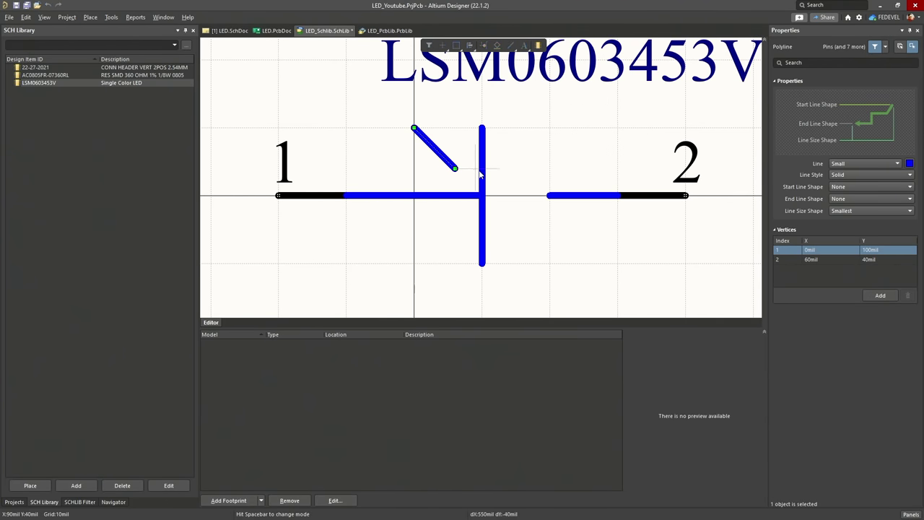
key(Tab)
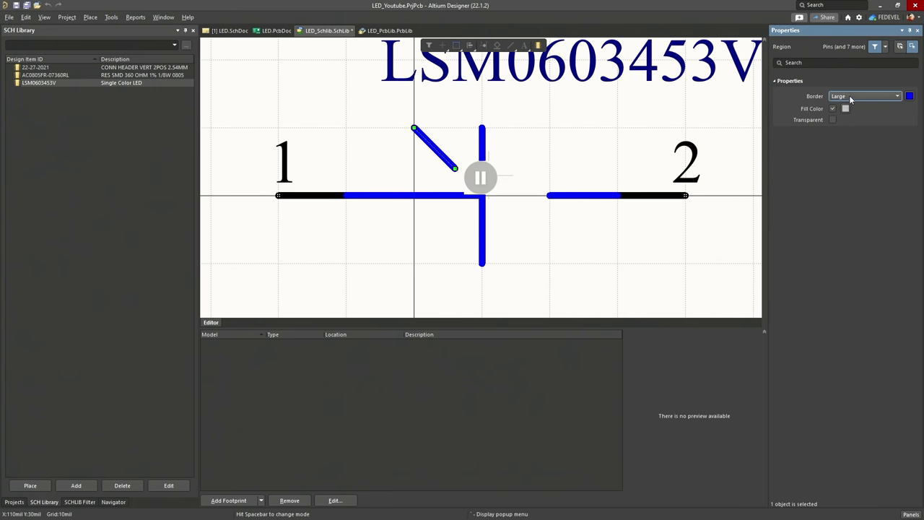
click(851, 99)
click(844, 113)
click(845, 108)
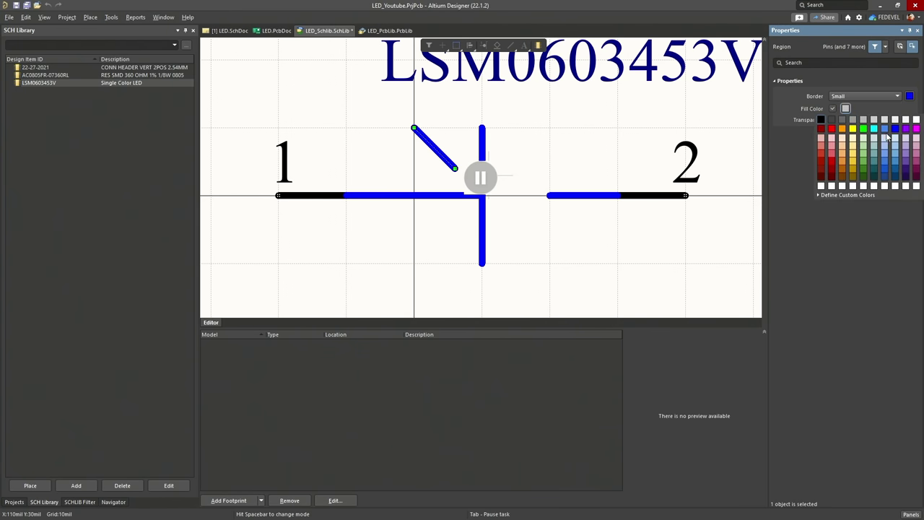
click(895, 129)
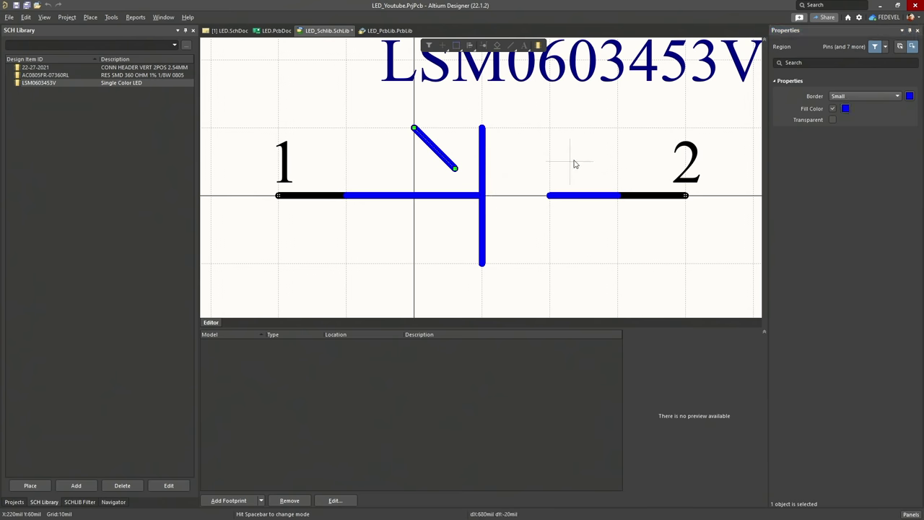
Draw the diode's filled triangle with corners at X 200, Y 100 mil; X 200, Y -100 mil; and X 100, Y 0 mil
click(551, 134)
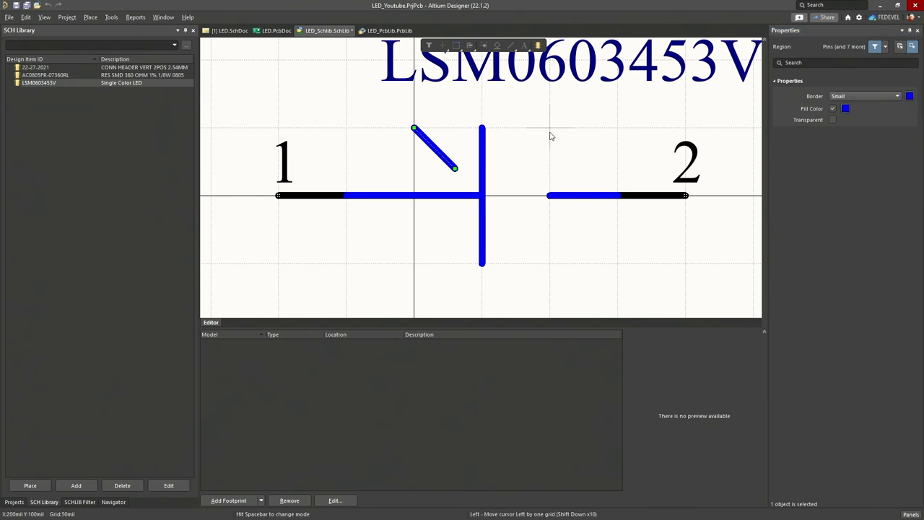
click(551, 264)
click(482, 196)
click(482, 127)
key(Escape)
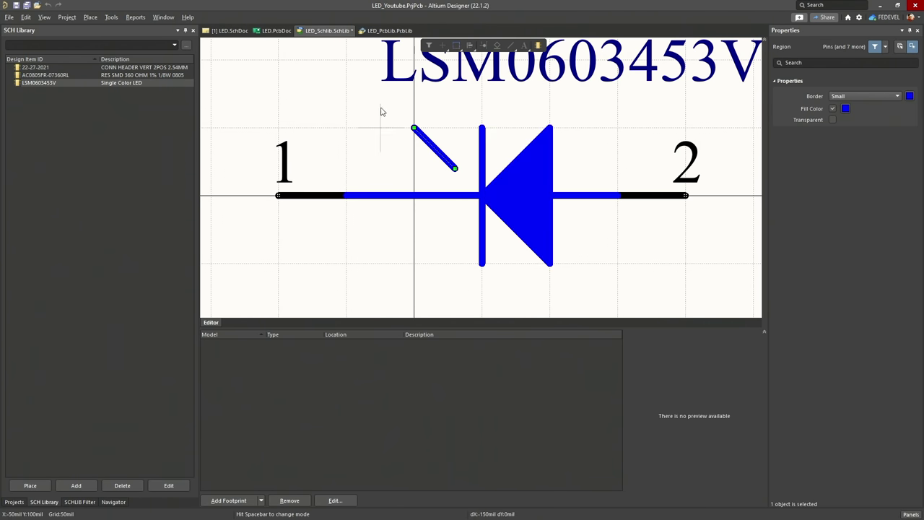
Draw a filled arrowhead on the diagonal line with corners at 0, 100 mil; 40, 100 mil; and 0, 60 mil on the 10 mil grid
ctrl+scroll(380, 112, up, 3)
drag(427, 187, 463, 178)
key(g)
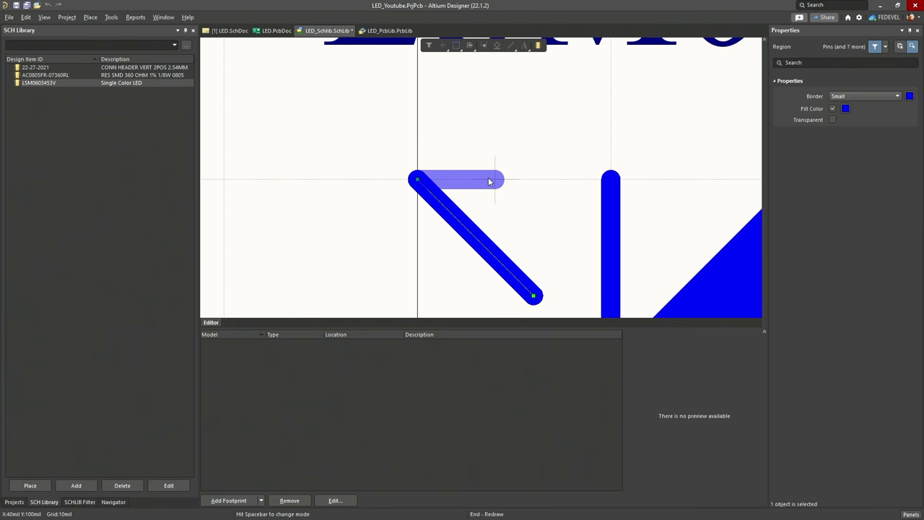
click(485, 190)
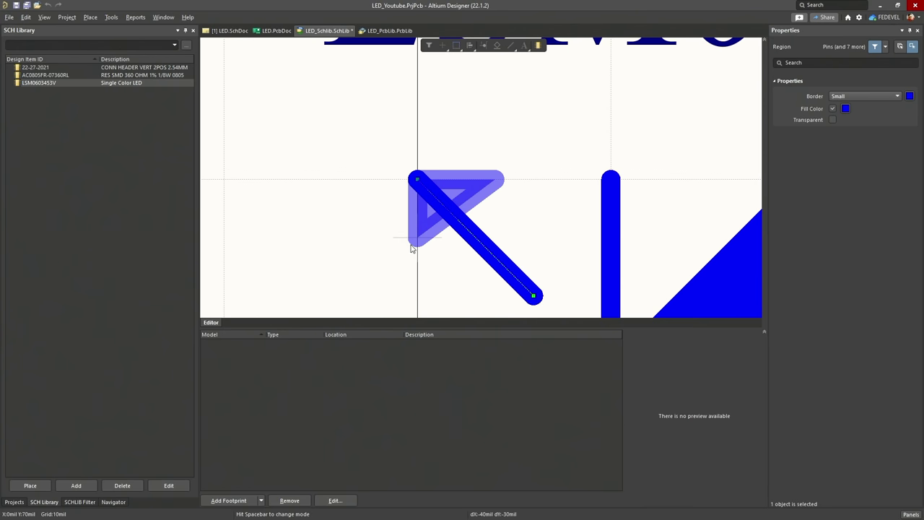
key(End)
ctrl+scroll(411, 255, down, 3)
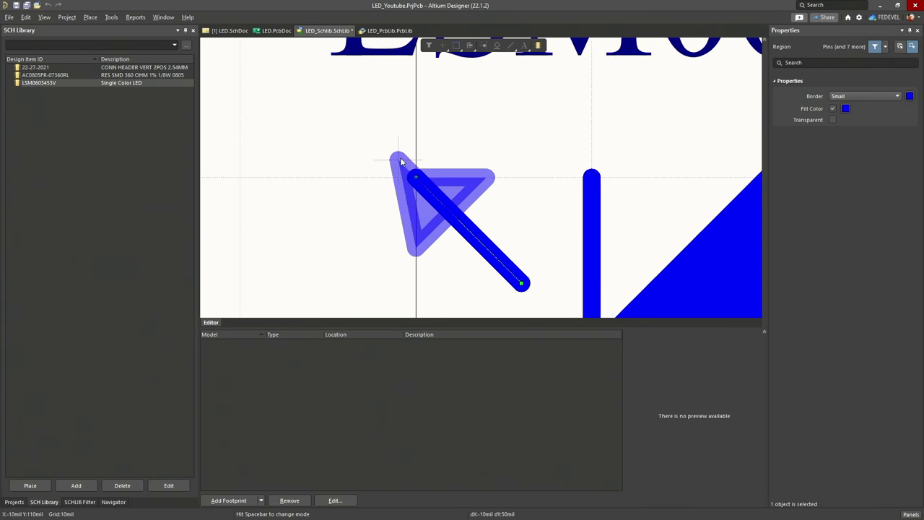
right_click(377, 186)
Hide the large supplier part number text above the LED symbol
click(627, 110)
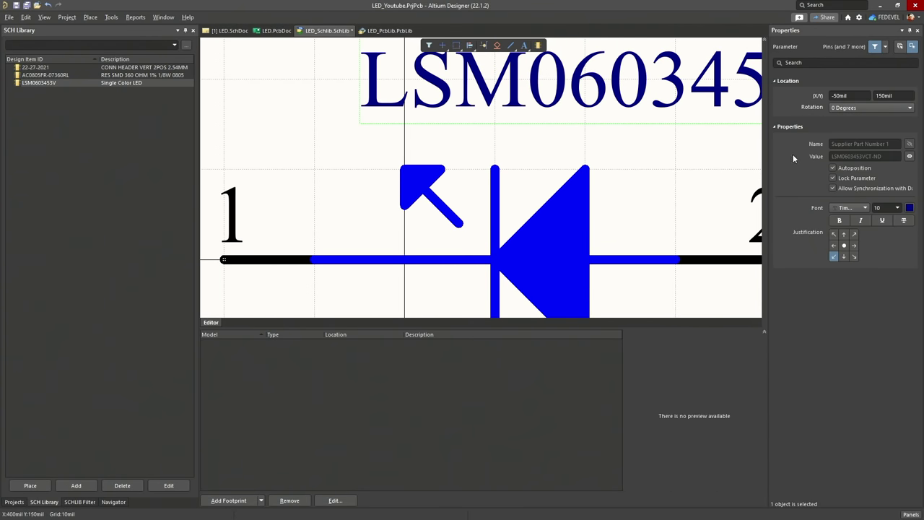
click(909, 157)
click(455, 45)
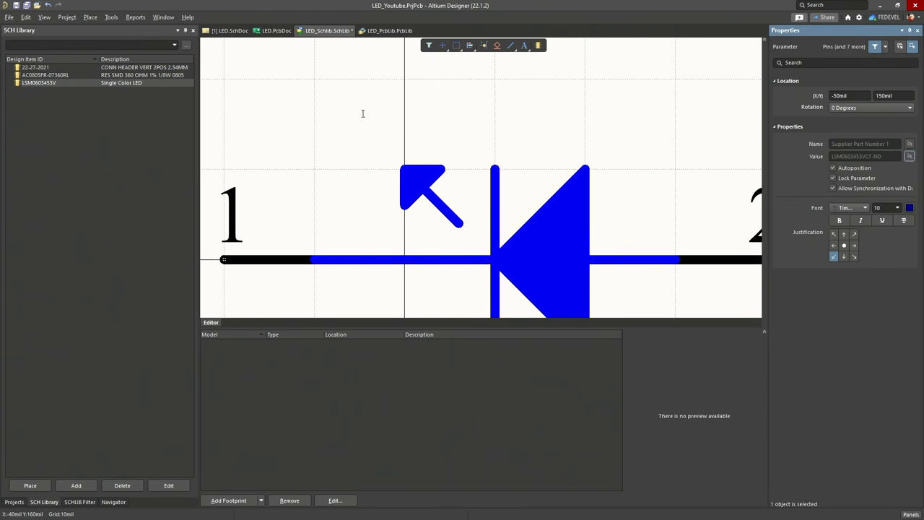
Duplicate the arrow's line and head, placing the copy 100 mil further from the diode at the same height
click(342, 116)
click(474, 241)
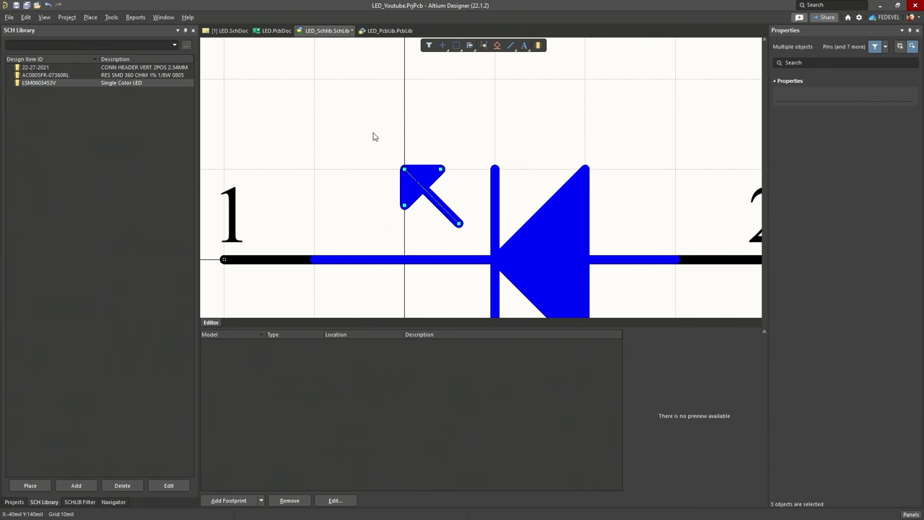
shift+drag(440, 152, 339, 196)
ctrl+scroll(367, 119, down, 3)
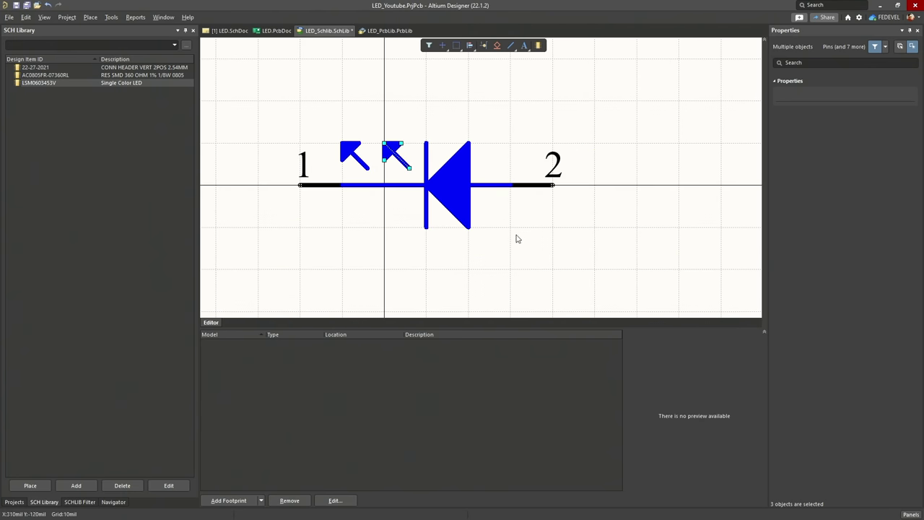
Set the LED component's designator to D? and its comment to GREEN
click(325, 81)
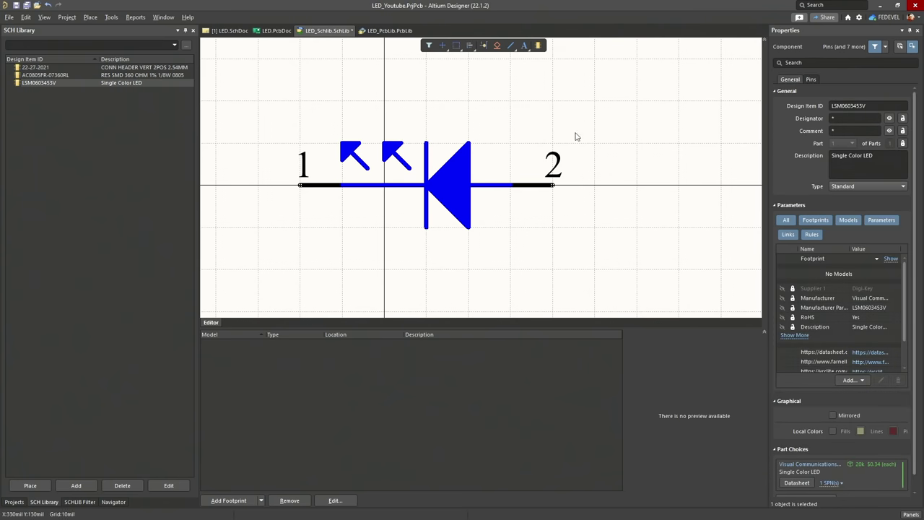
click(855, 118)
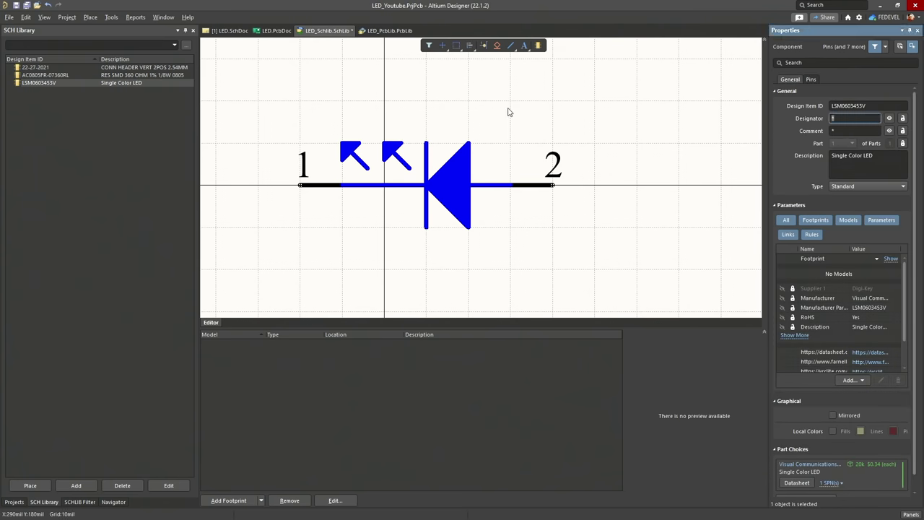
click(850, 131)
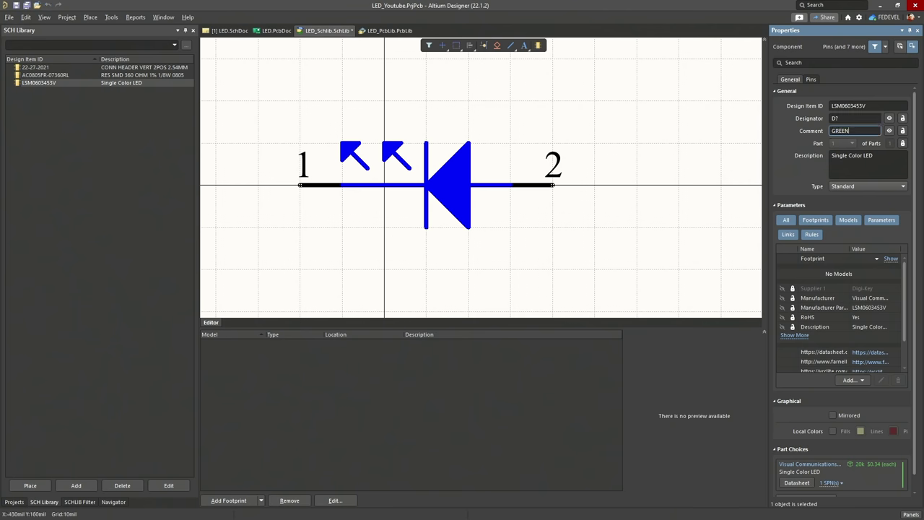
Copy the description from the part's Digi-Key page and replace the component's description with "LED SM 0603 3V -/1000/-MCD GREEN"
key(alt+Tab)
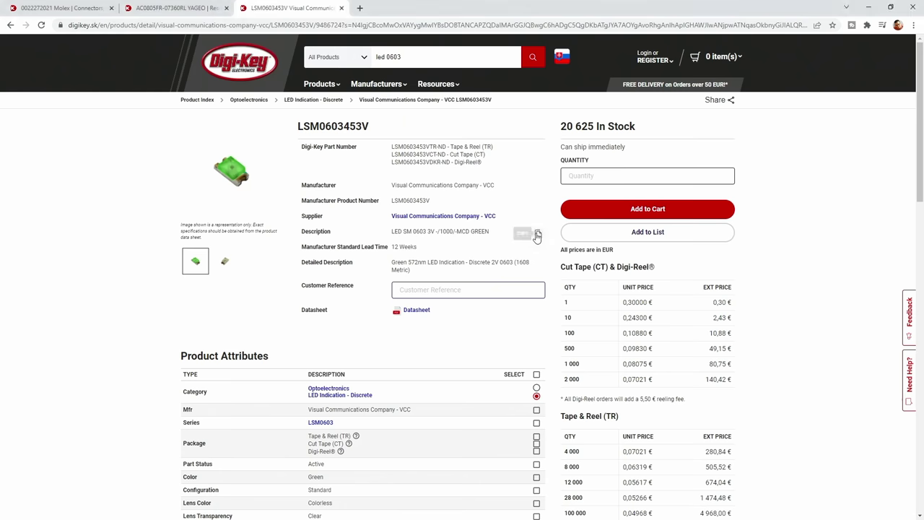
click(538, 233)
click(869, 7)
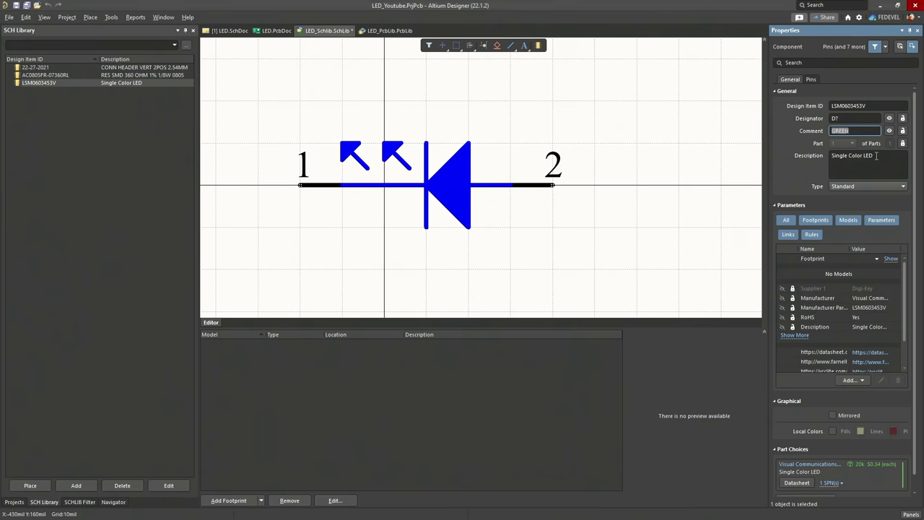
click(896, 158)
key(ctrl+a)
key(ctrl+v)
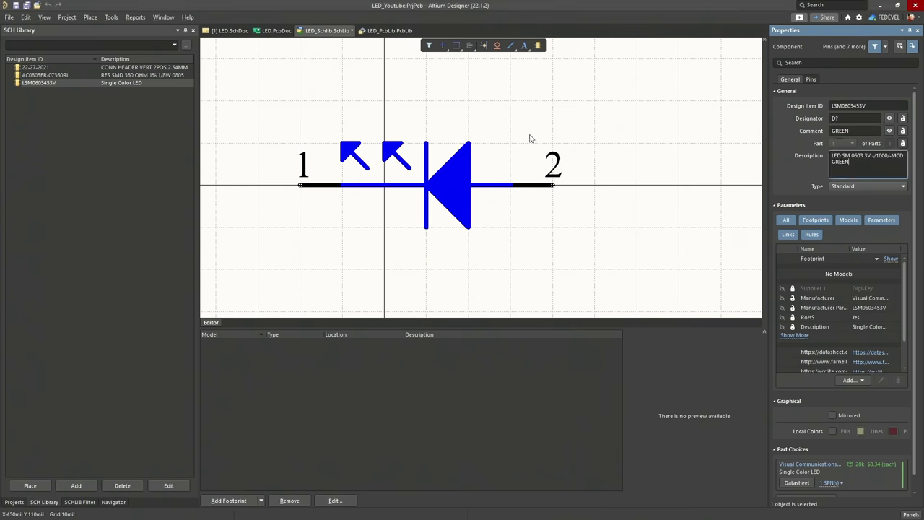
Save the LED_Schlib.SchLib schematic library
click(44, 18)
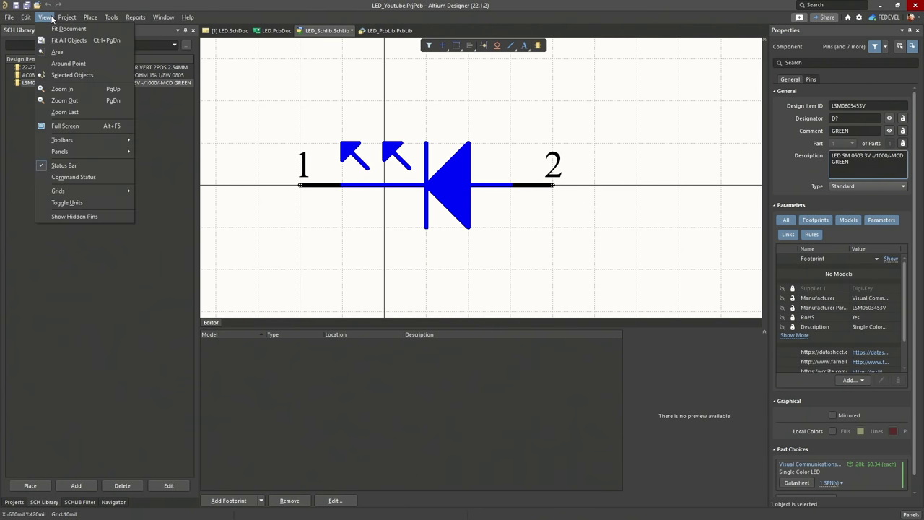
click(69, 40)
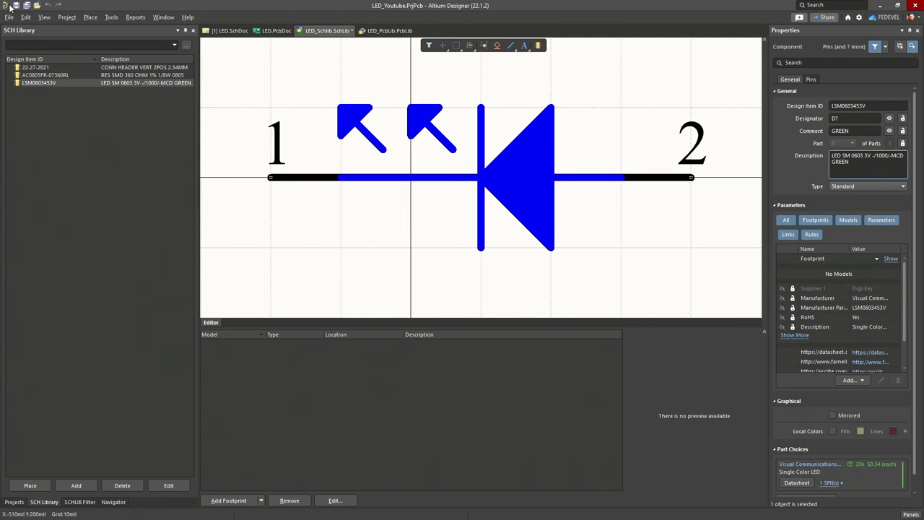
click(15, 5)
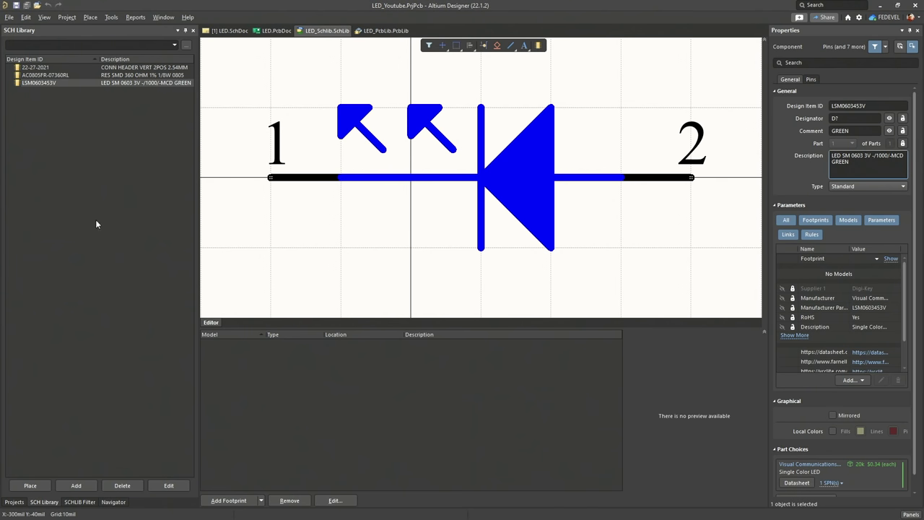
Open the LED.SchDoc schematic and delete the AC0805FR-07360RL resistor from the sheet
click(14, 502)
double_click(83, 109)
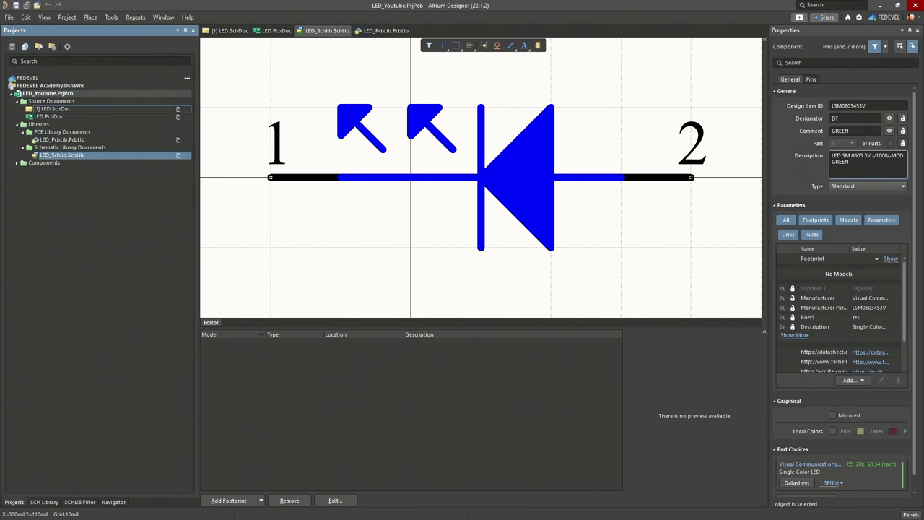
ctrl+scroll(406, 291, down, 2)
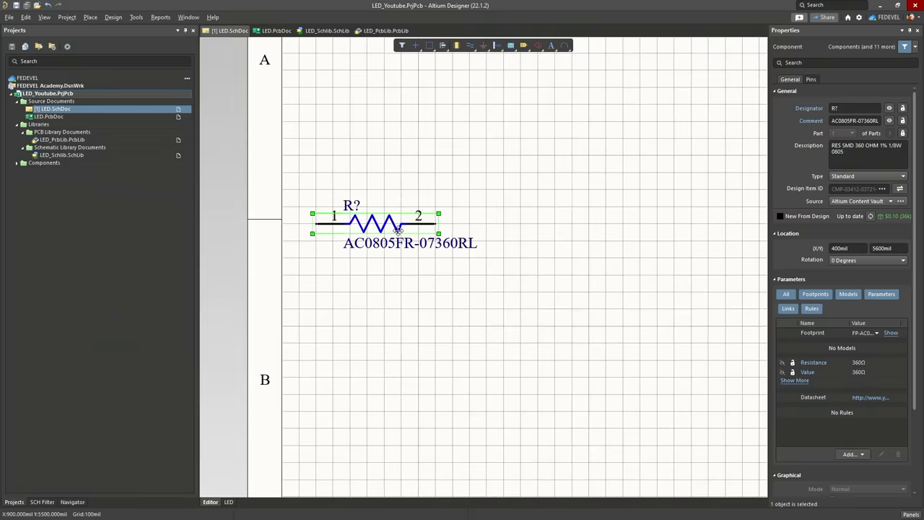
click(398, 157)
key(ctrl+a)
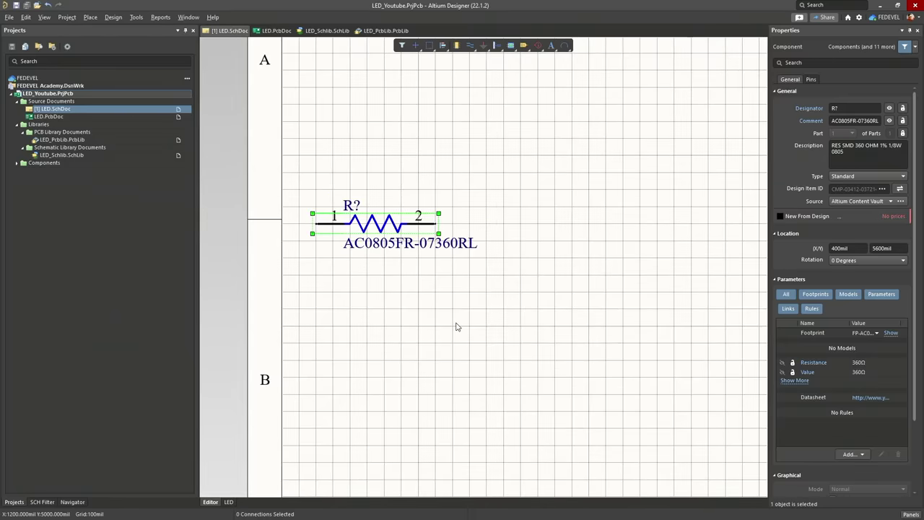
key(Delete)
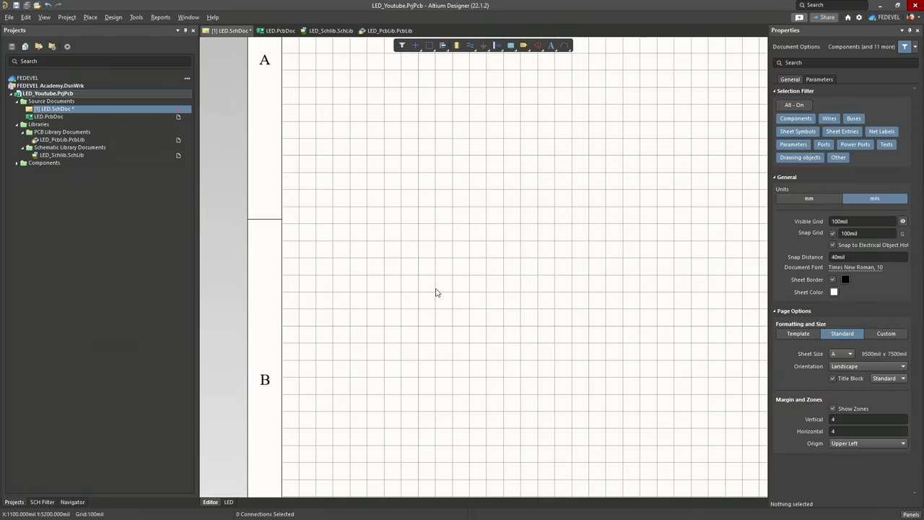
Show the component browser docked together with the properties and restrict it to the LED_Schlib.SchLib library
ctrl+scroll(408, 212, down, 4)
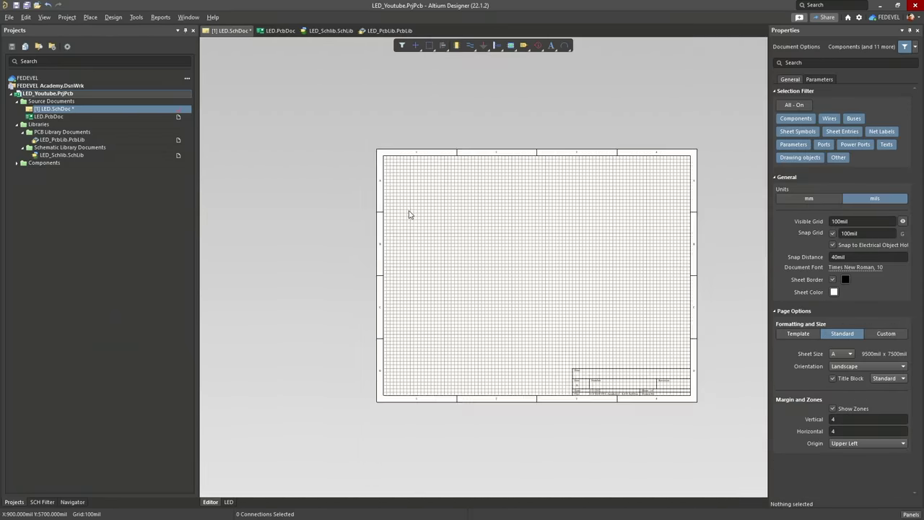
ctrl+scroll(561, 271, up, 2)
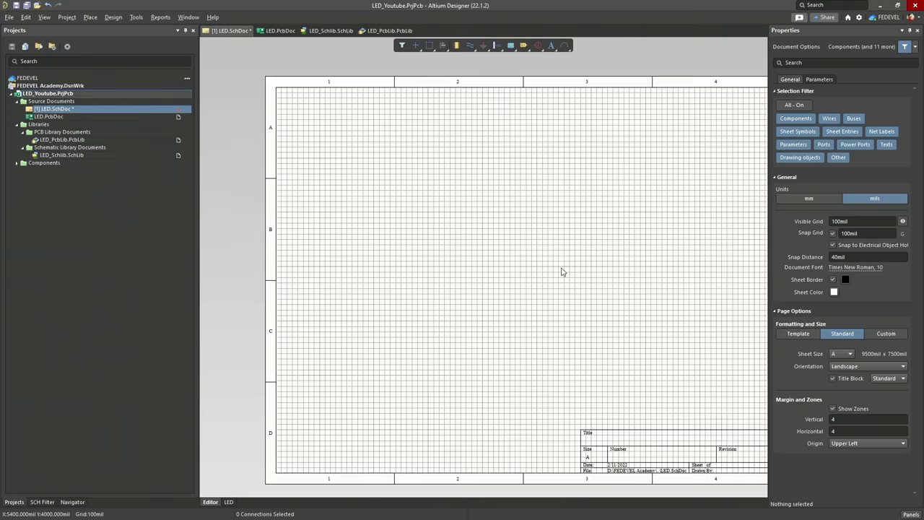
click(911, 514)
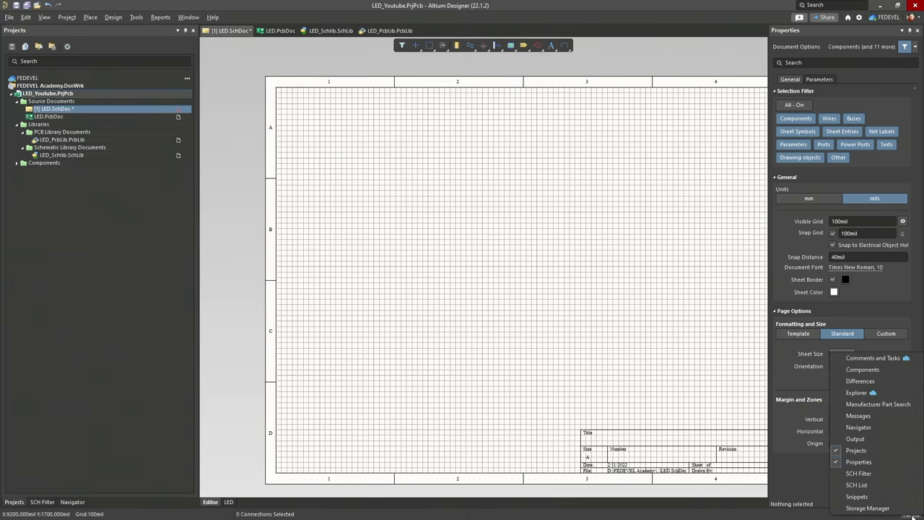
click(895, 373)
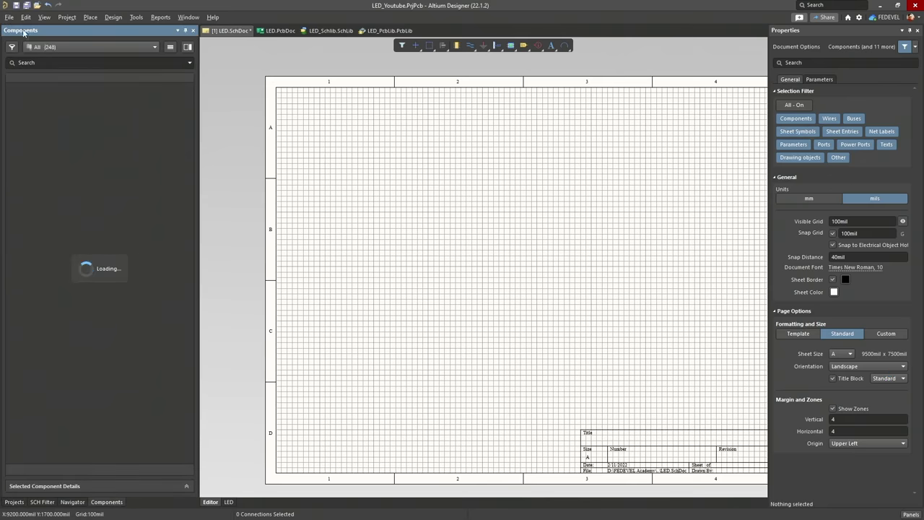
drag(18, 33, 823, 31)
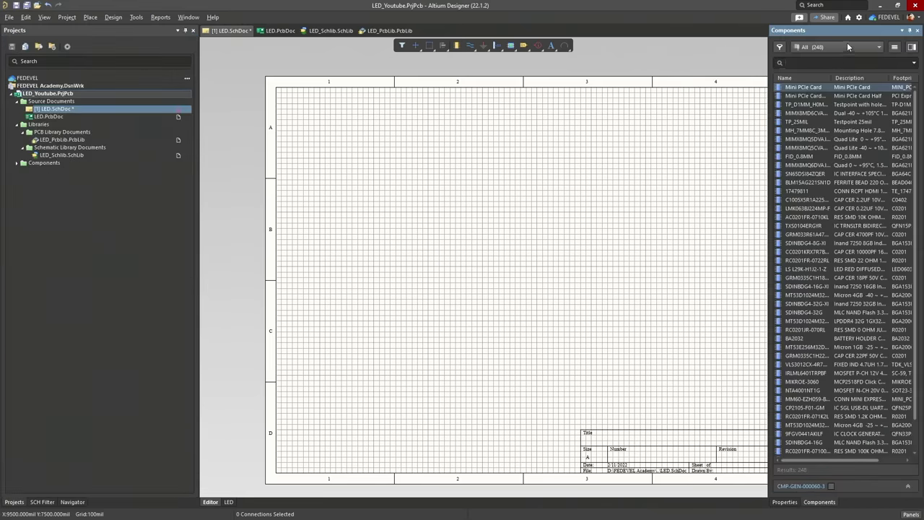
click(847, 45)
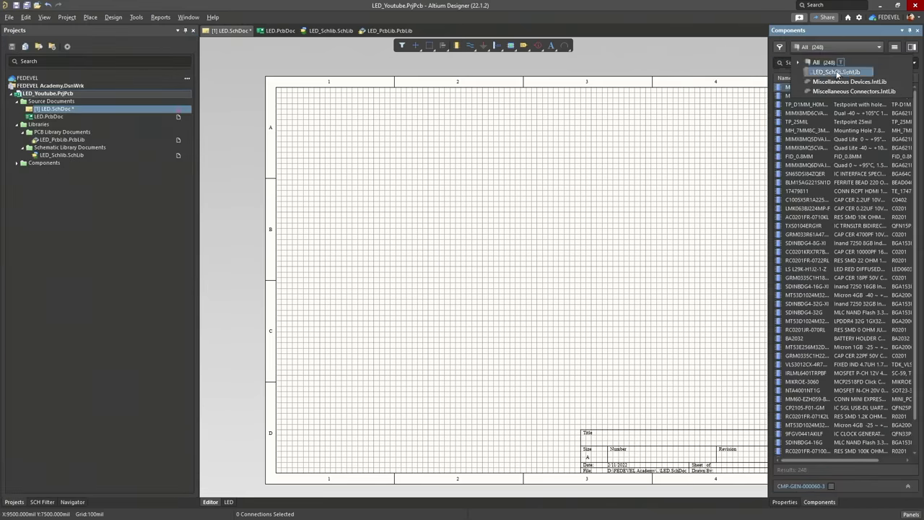
click(857, 74)
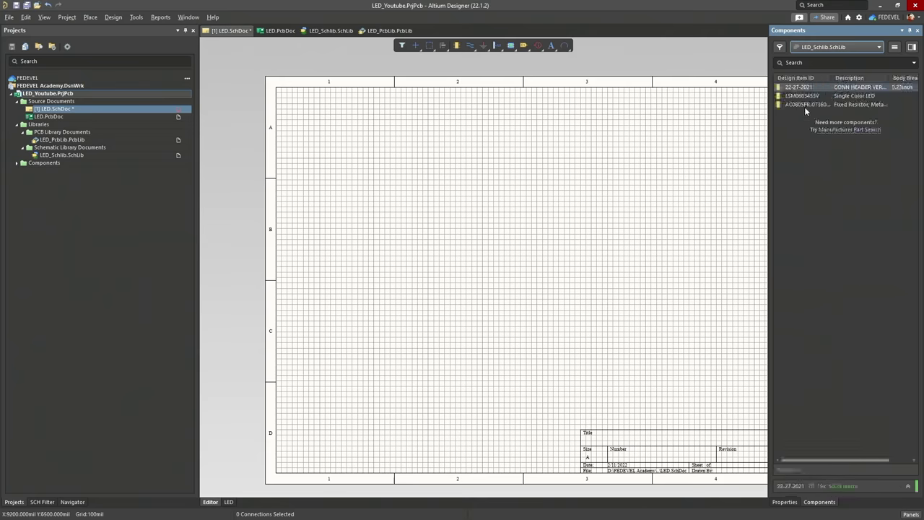
Place the 22-27-2021 two-pin header near the middle of the empty schematic sheet
click(45, 17)
click(47, 32)
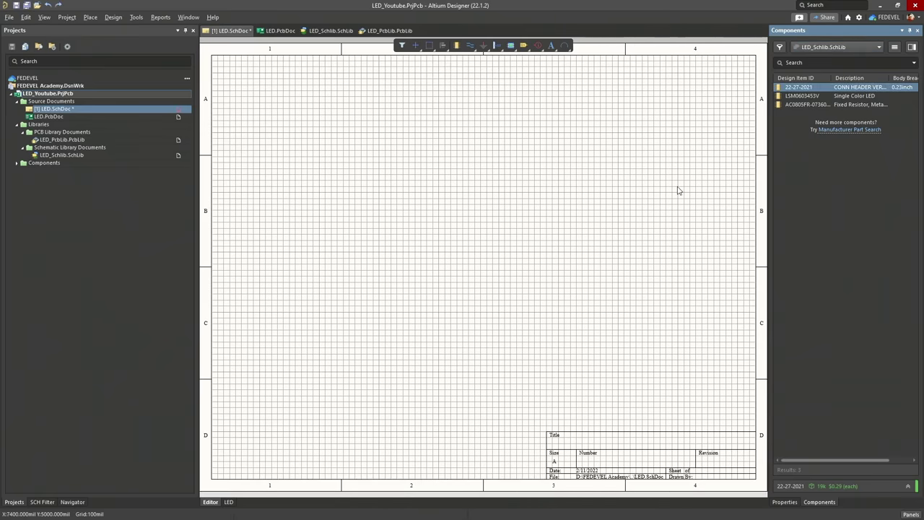
drag(794, 91, 516, 259)
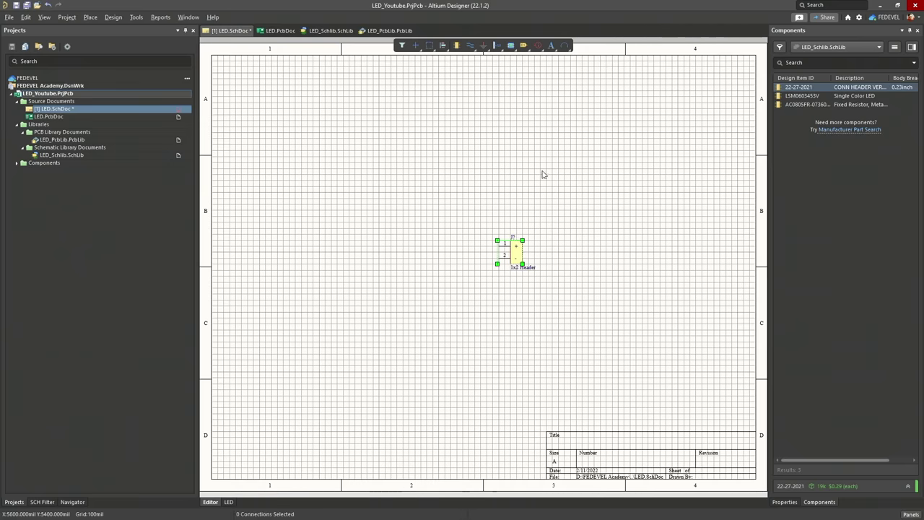
ctrl+scroll(516, 186, up, 3)
ctrl+scroll(515, 186, down, 4)
ctrl+scroll(478, 250, up, 4)
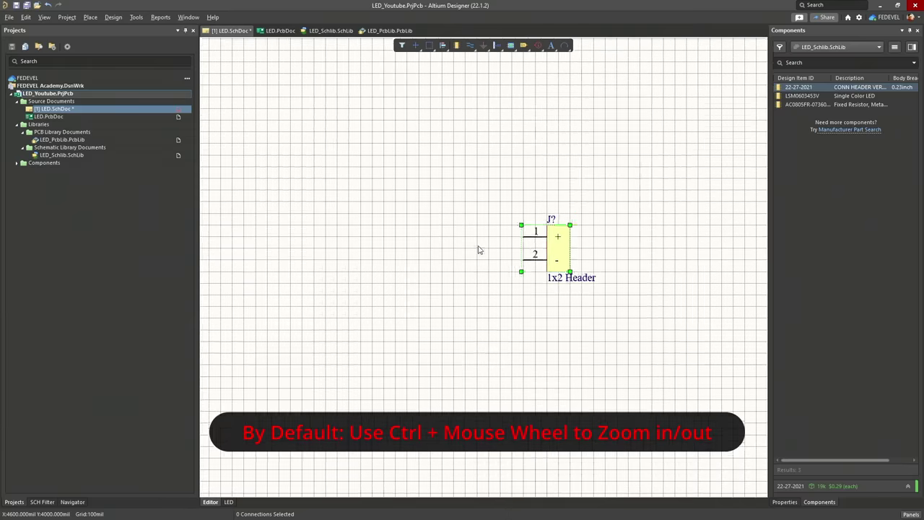
ctrl+scroll(478, 250, up, 1)
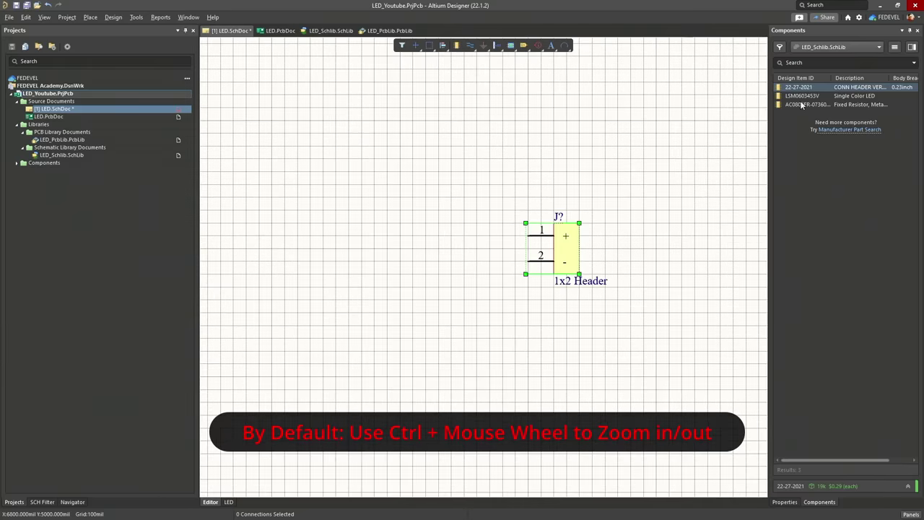
Place the AC0805FR resistor and, below it, the LSM0603453V LED in line to the left of the header, both oriented vertically
drag(802, 105, 426, 184)
key(space)
drag(812, 97, 428, 331)
key(space)
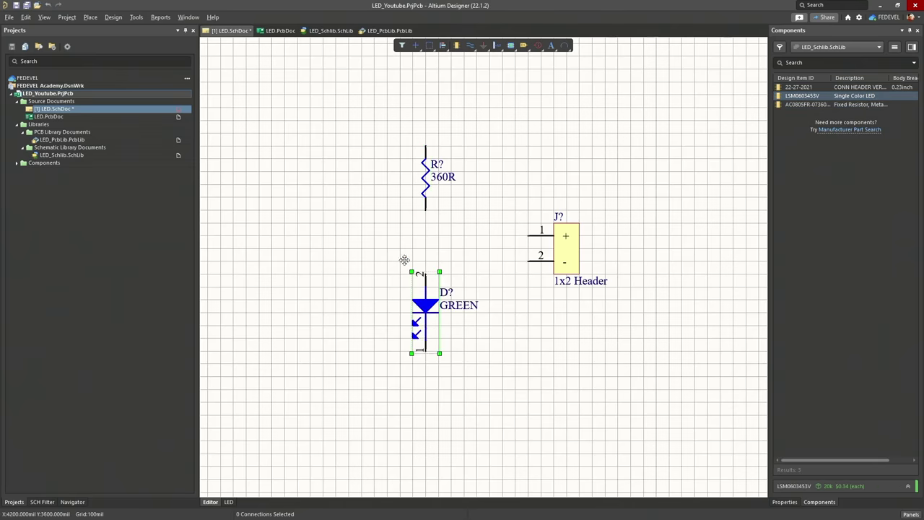
Change the schematic grid color to a lighter grey in the preferences
right_click(308, 159)
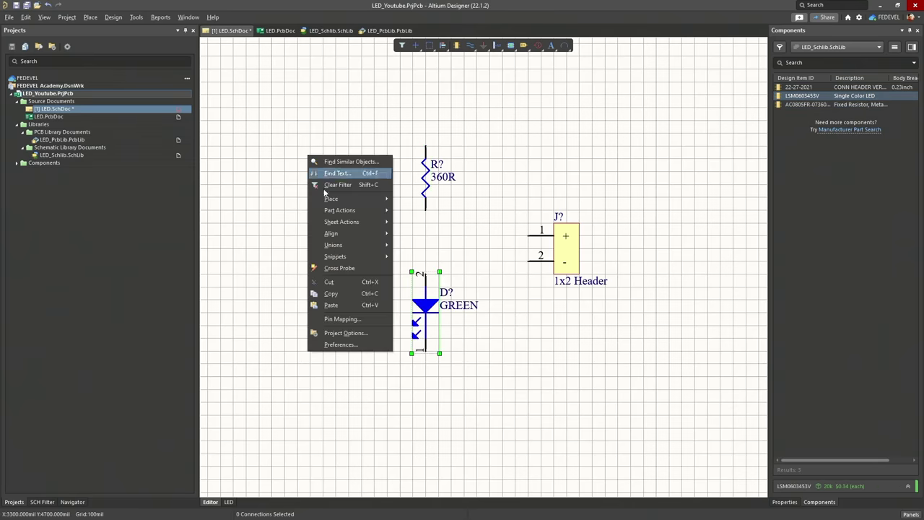
click(338, 344)
click(518, 144)
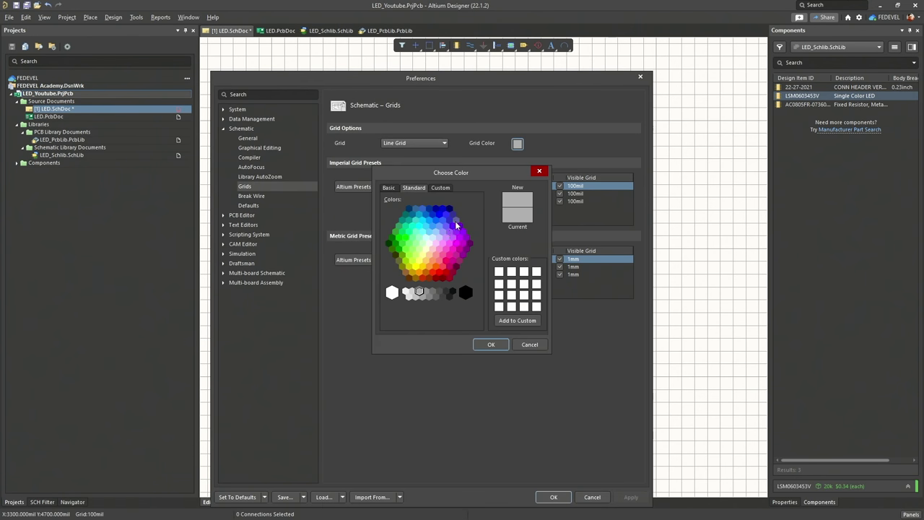
click(409, 296)
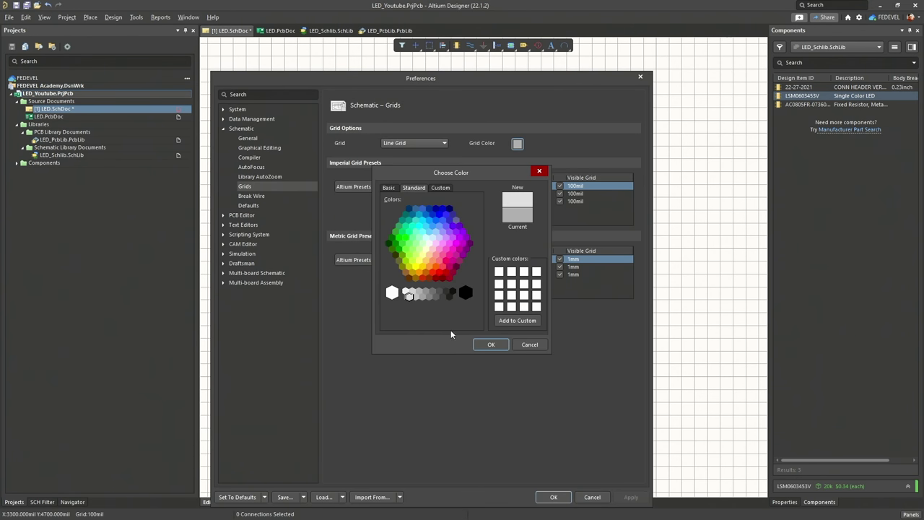
click(491, 345)
click(554, 497)
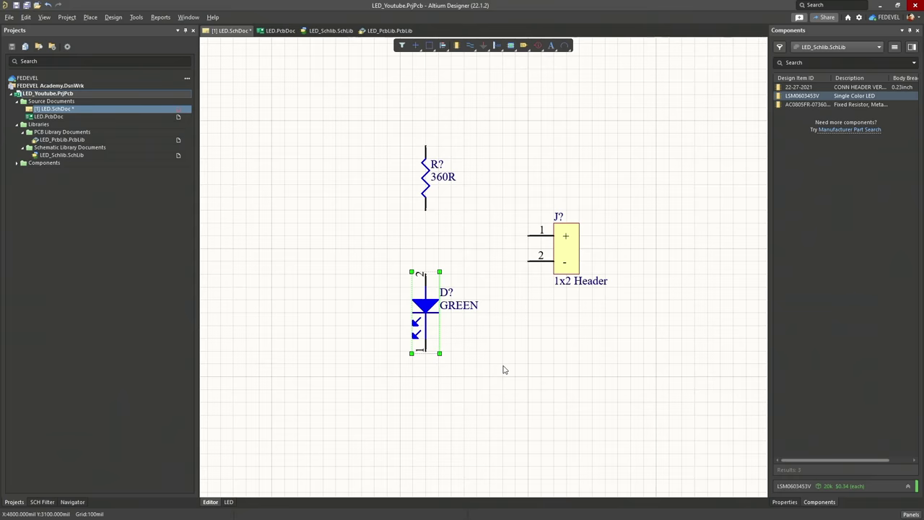
Reposition the green LED slightly lower beneath the resistor and save the schematic
drag(443, 305, 425, 253)
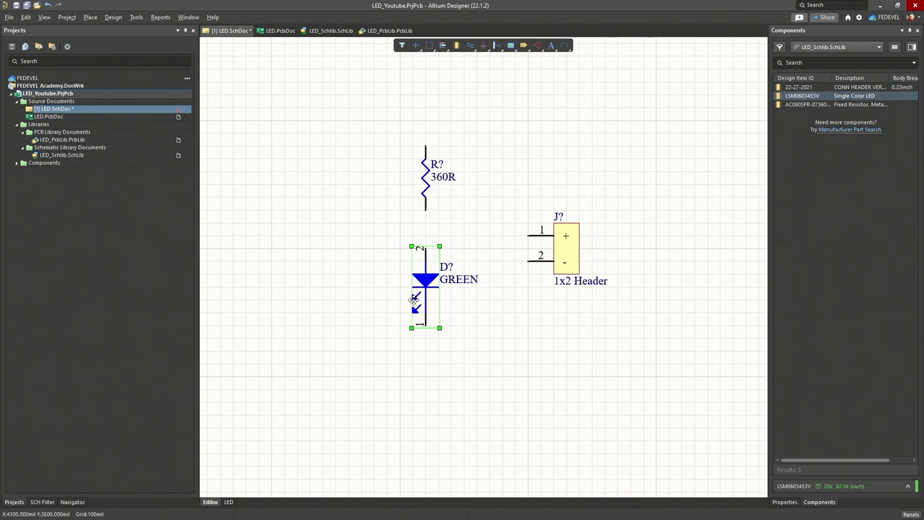
drag(428, 279, 424, 363)
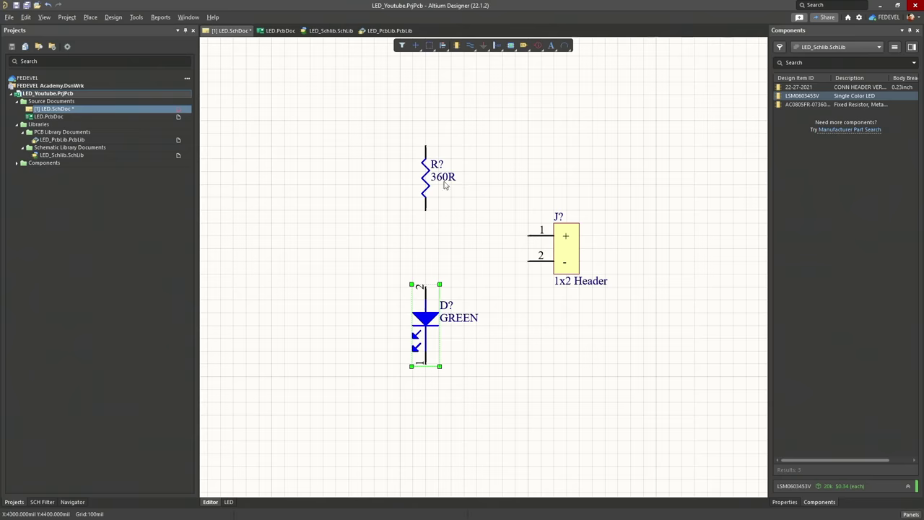
click(353, 156)
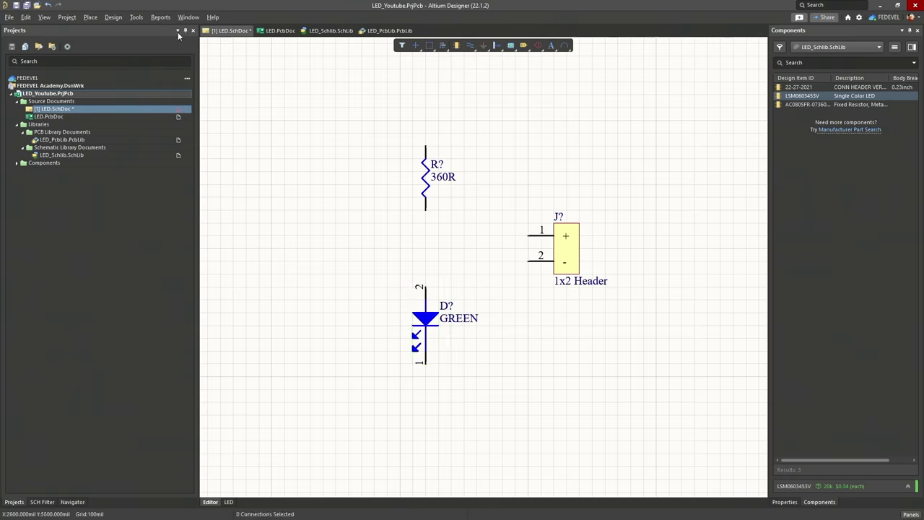
click(44, 17)
click(56, 40)
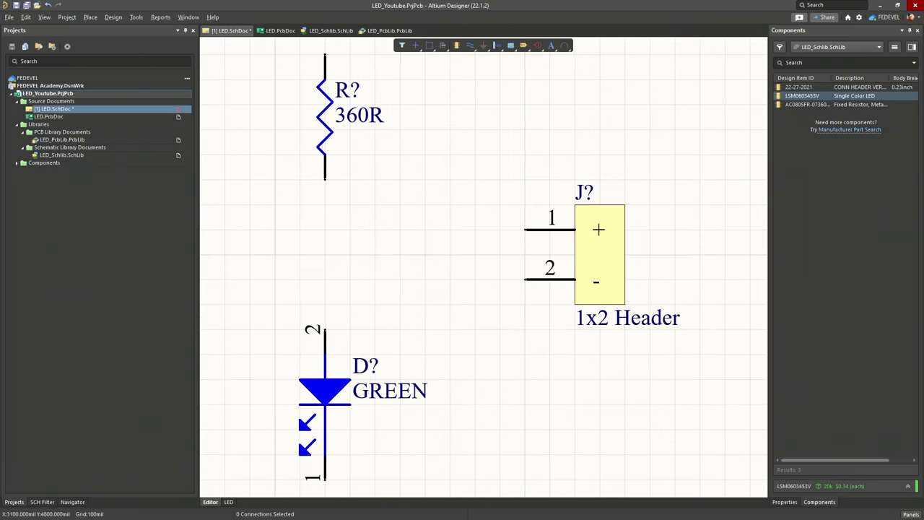
key(ctrl+s)
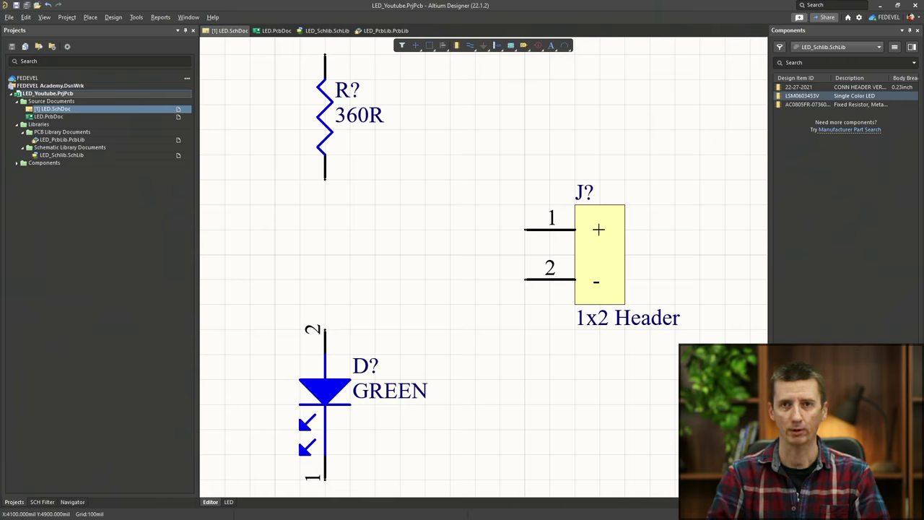
Wire header pin 1 up and across to the upper end of the 360R resistor
click(92, 18)
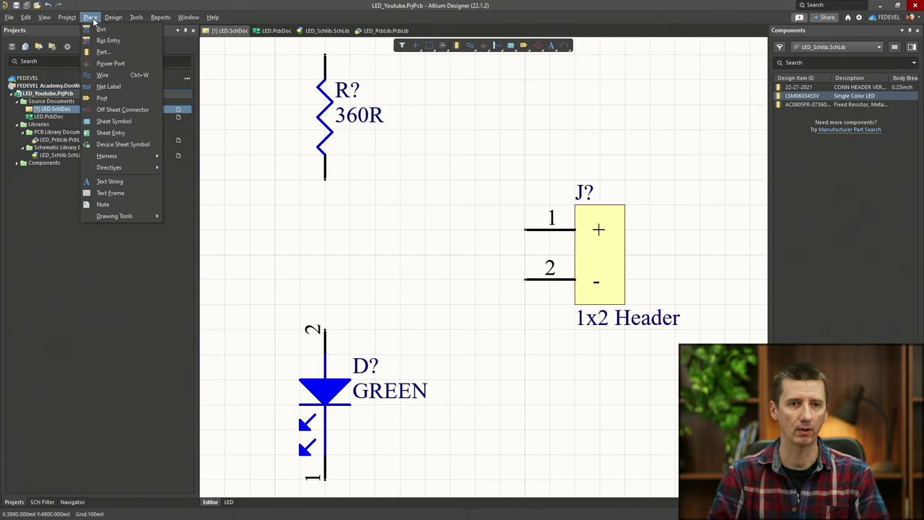
click(105, 76)
click(525, 230)
ctrl+scroll(525, 230, down, 2)
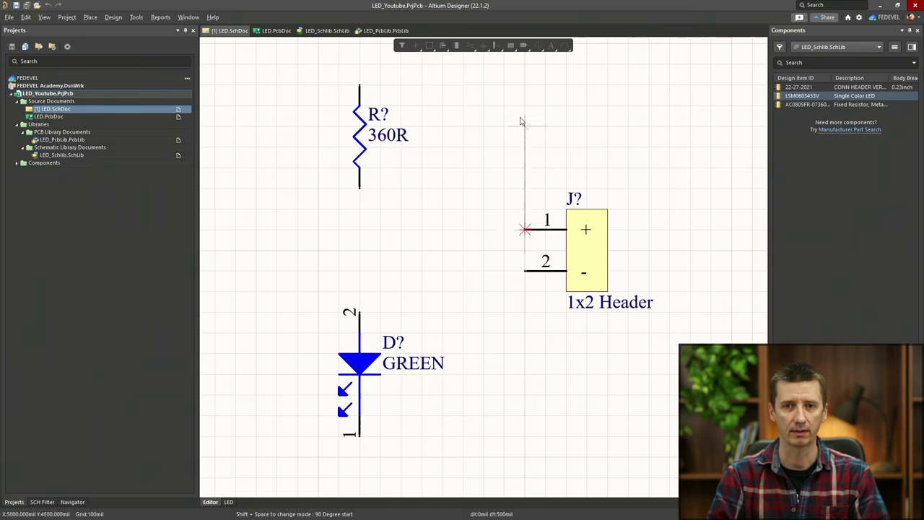
key(space)
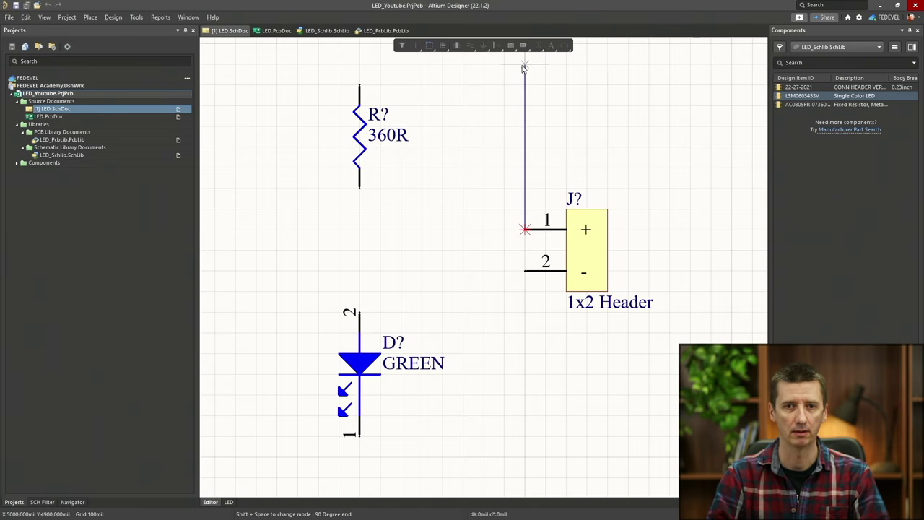
click(359, 86)
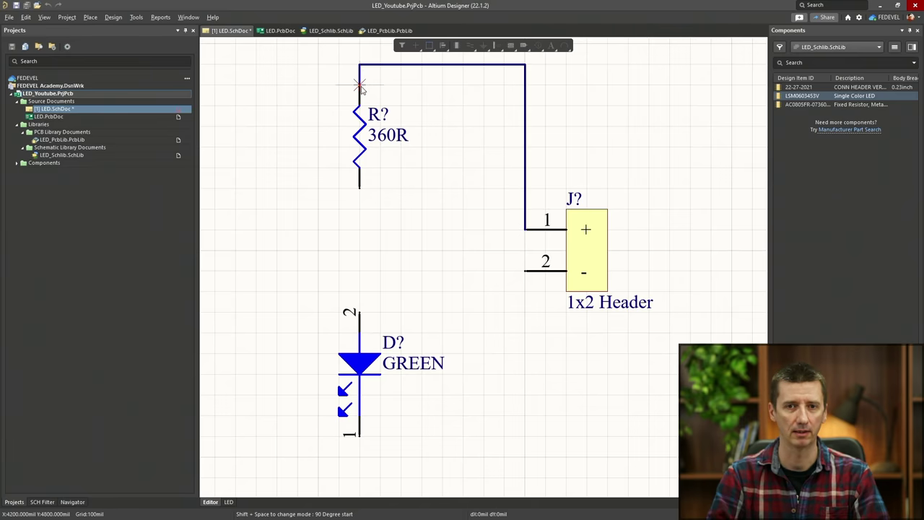
Wire the resistor's lower end to LED pin 2, and LED pin 1 around to header pin 2
click(360, 189)
click(360, 312)
click(360, 435)
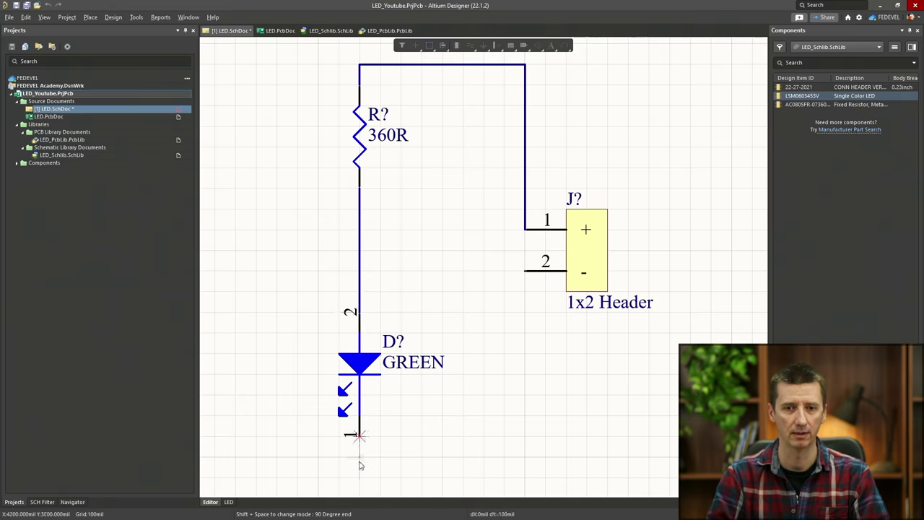
click(526, 458)
click(525, 271)
ctrl+scroll(519, 320, down, 2)
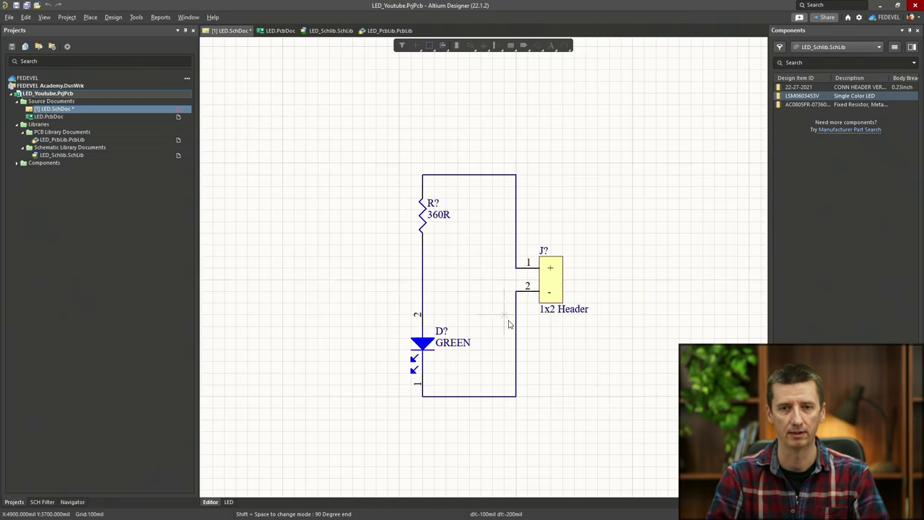
Add a short wire stub going up one grid unit from the wire corner above the resistor
ctrl+scroll(422, 133, up, 2)
ctrl+scroll(422, 134, up, 2)
click(424, 280)
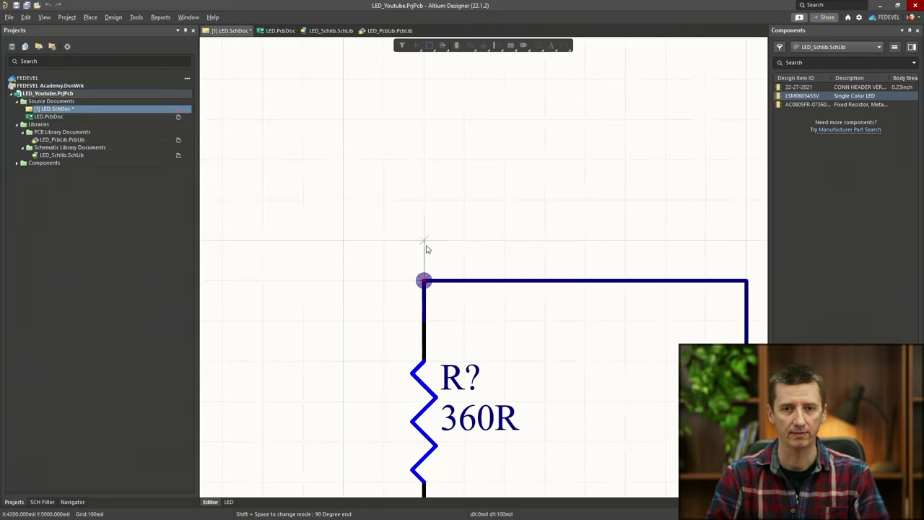
right_click(372, 157)
ctrl+scroll(372, 157, down, 3)
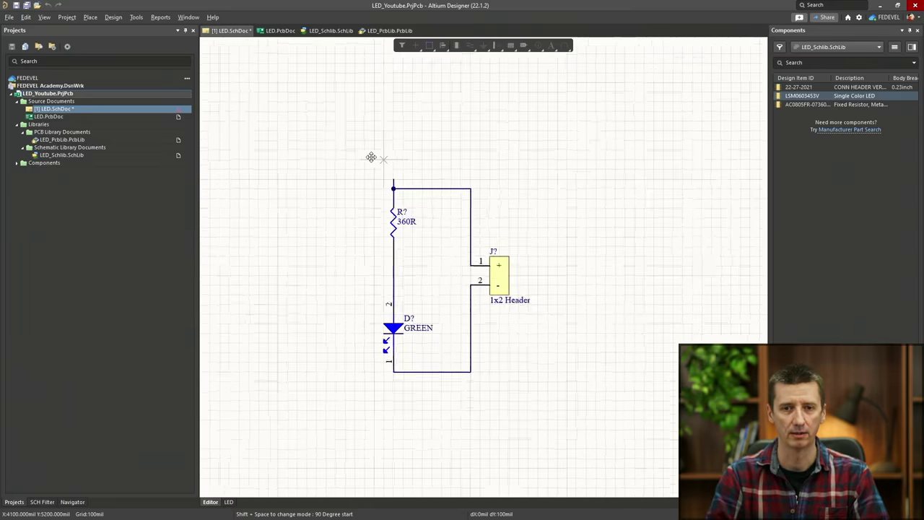
Add a short wire stub going down one grid unit from the wire corner below the LED
ctrl+scroll(399, 332, up, 5)
click(392, 353)
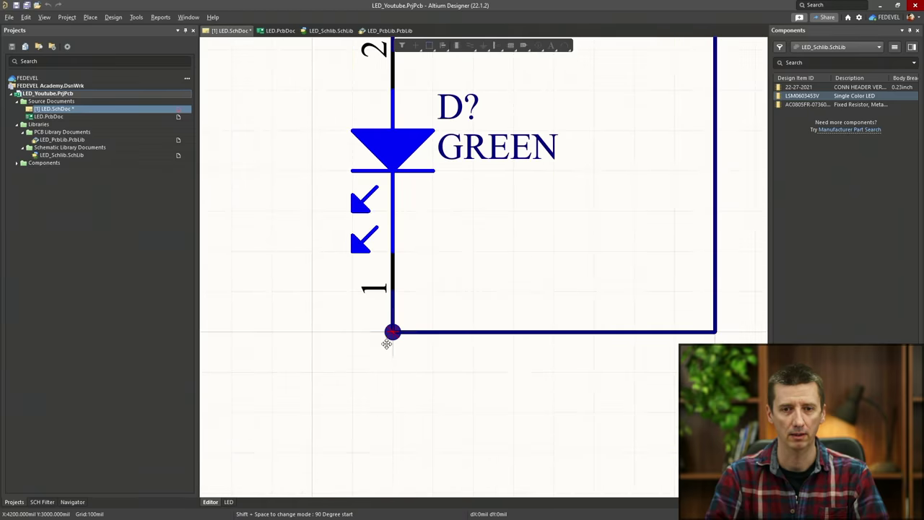
click(393, 372)
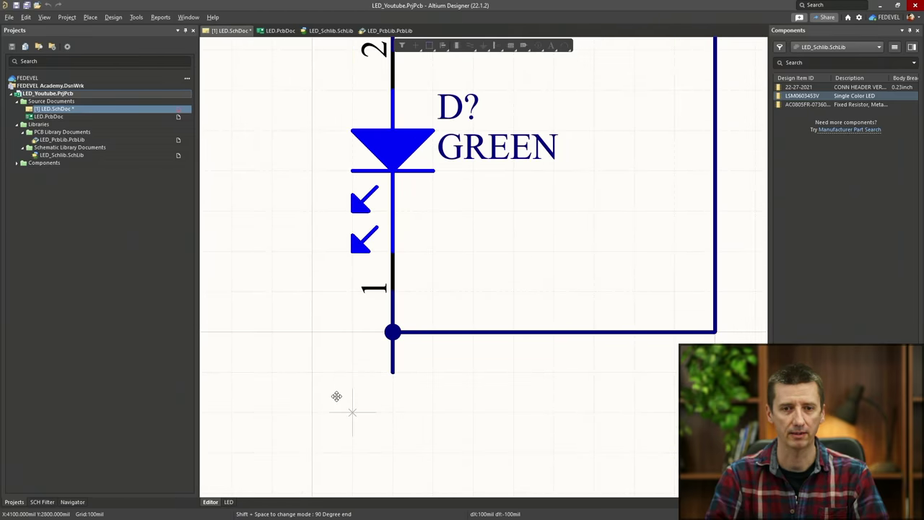
key(space)
right_click(311, 314)
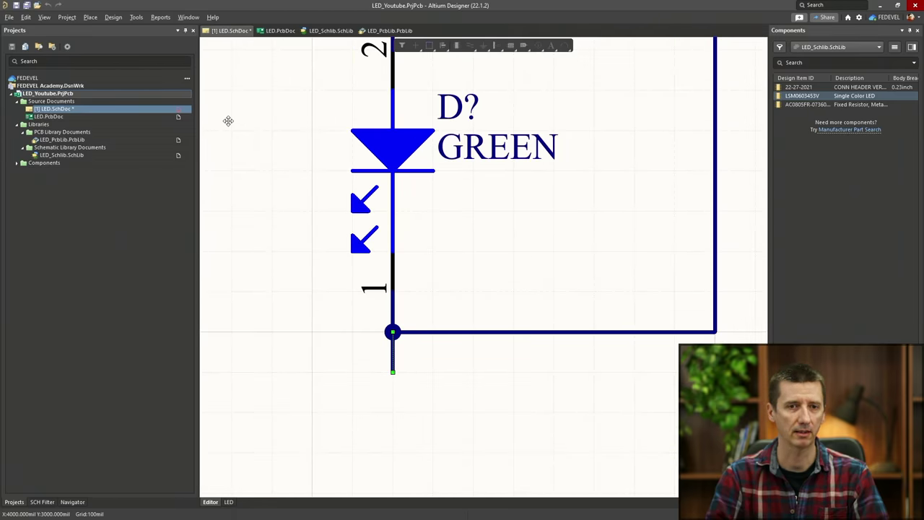
Place a Power Ground port named GND, with its name hidden, on the wire stub below the LED
click(89, 17)
click(101, 63)
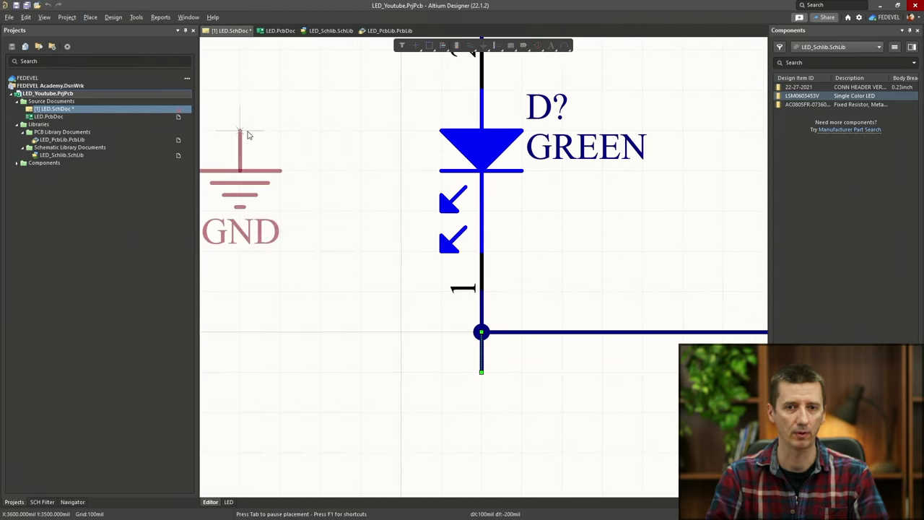
ctrl+scroll(246, 135, down, 2)
key(Tab)
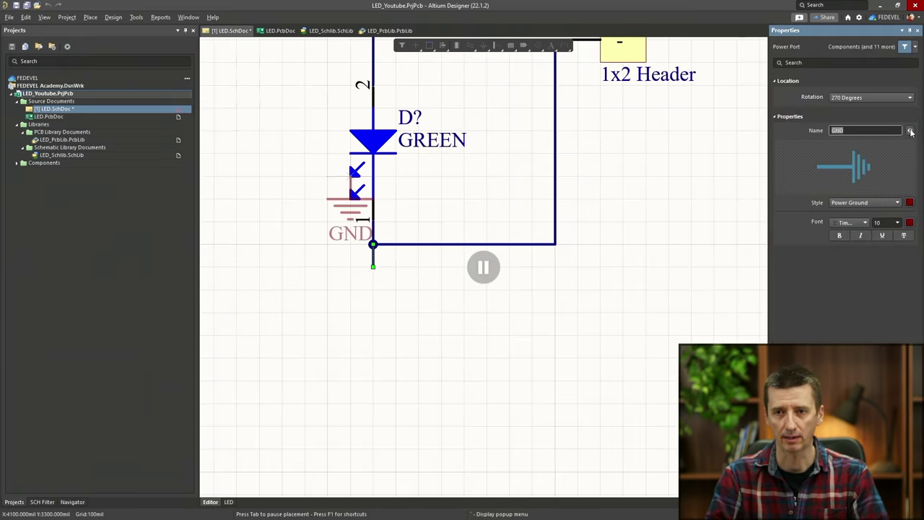
key(Return)
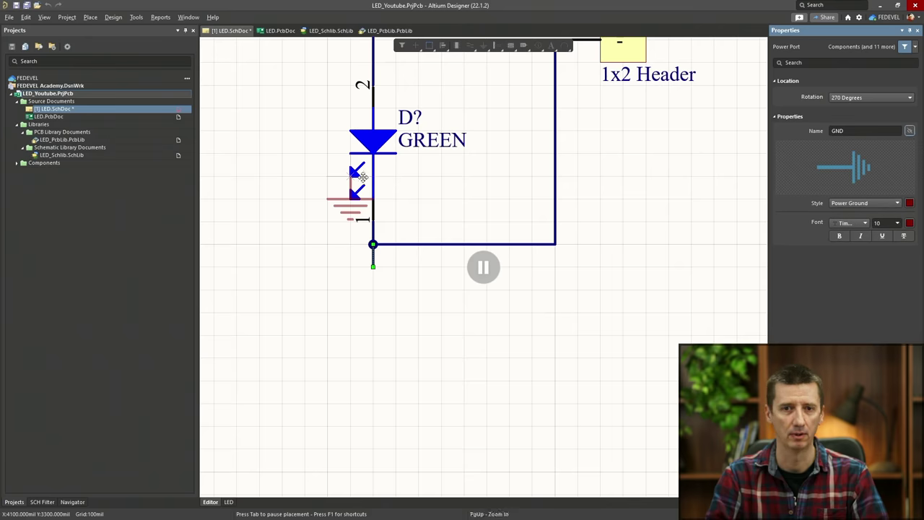
click(483, 267)
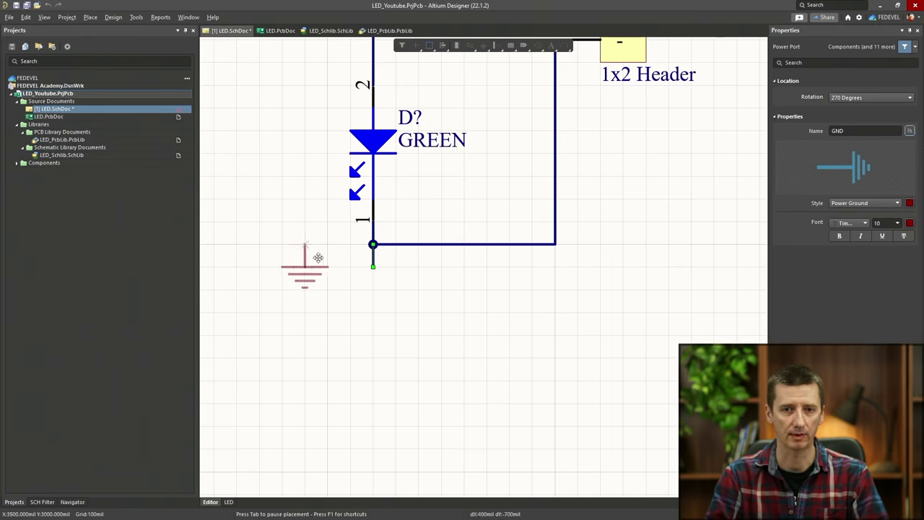
click(374, 266)
ctrl+scroll(320, 361, down, 4)
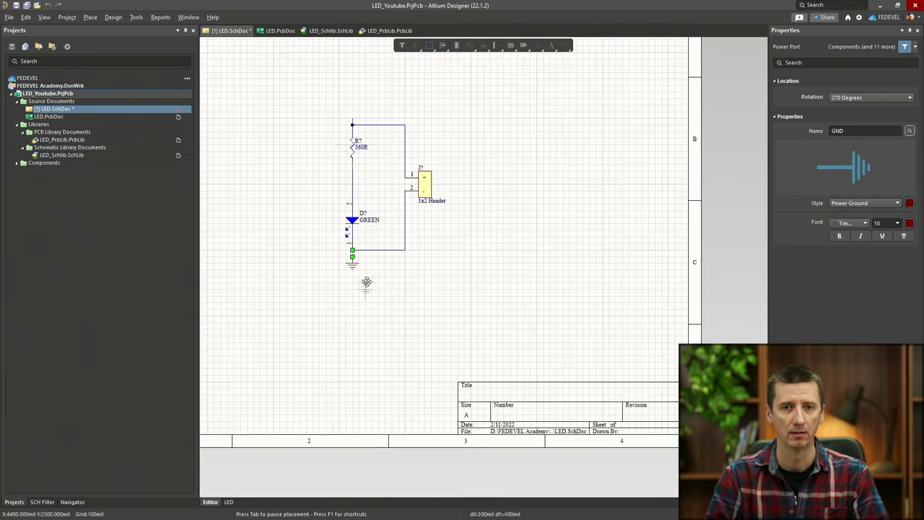
Place a Bar-style power port named +3V3, with its name shown and rotated to 90 degrees, on the wire stub above the resistor
ctrl+scroll(364, 282, up, 2)
ctrl+scroll(356, 90, up, 1)
key(Tab)
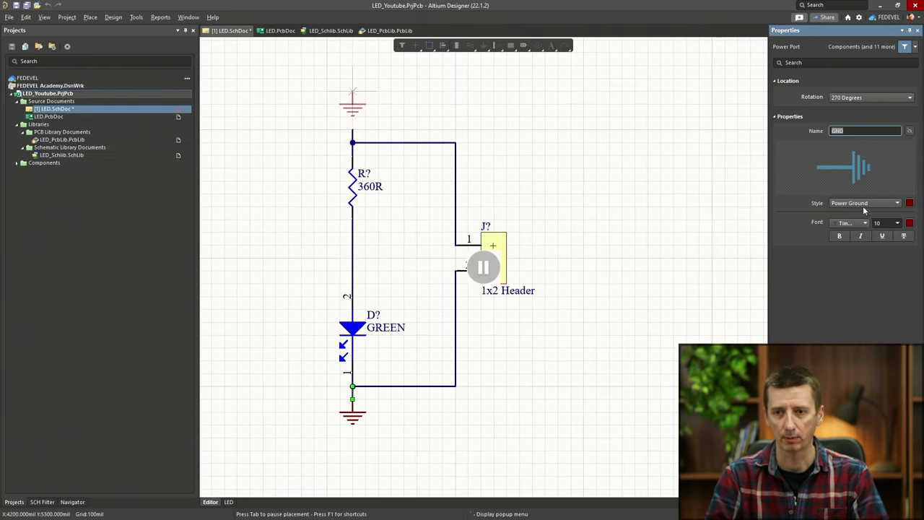
click(865, 207)
click(848, 234)
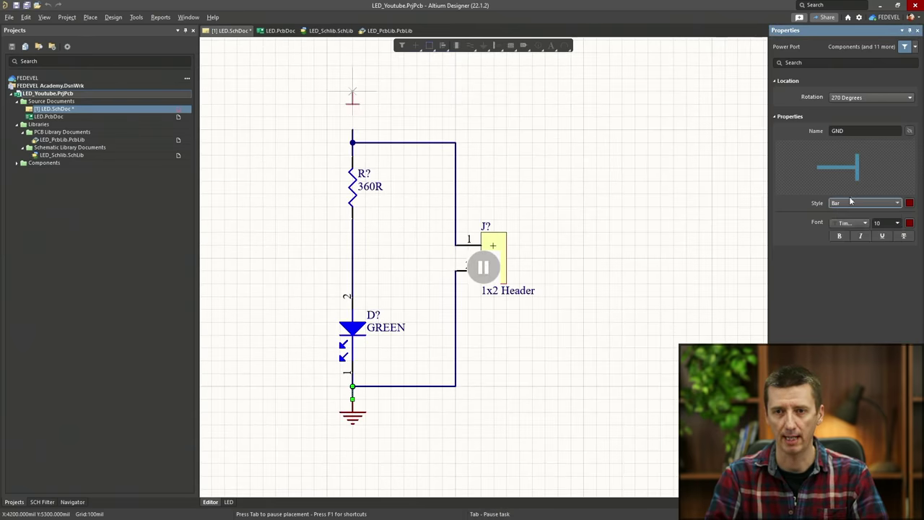
click(854, 129)
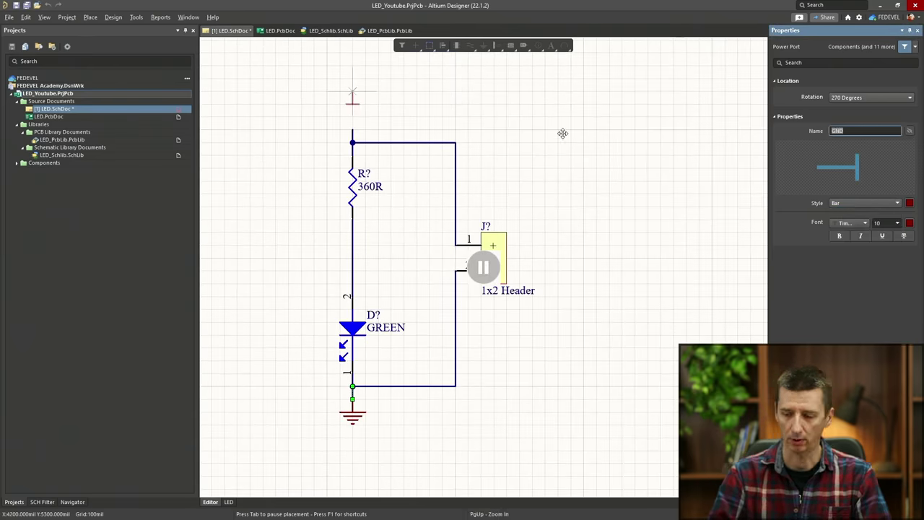
text(+3V3)
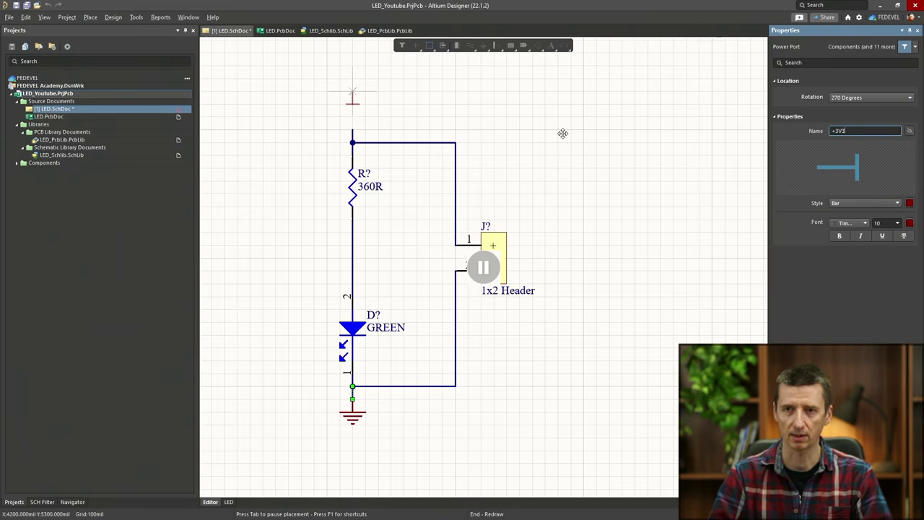
click(910, 131)
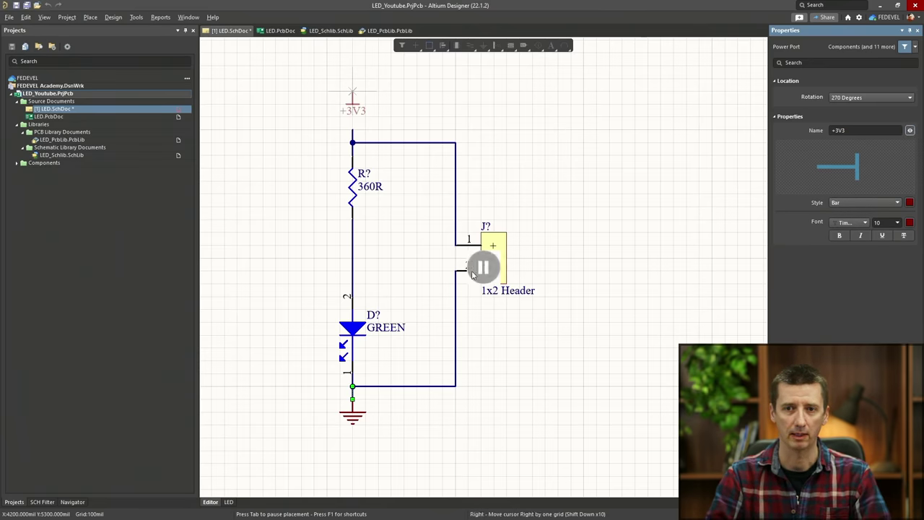
click(352, 129)
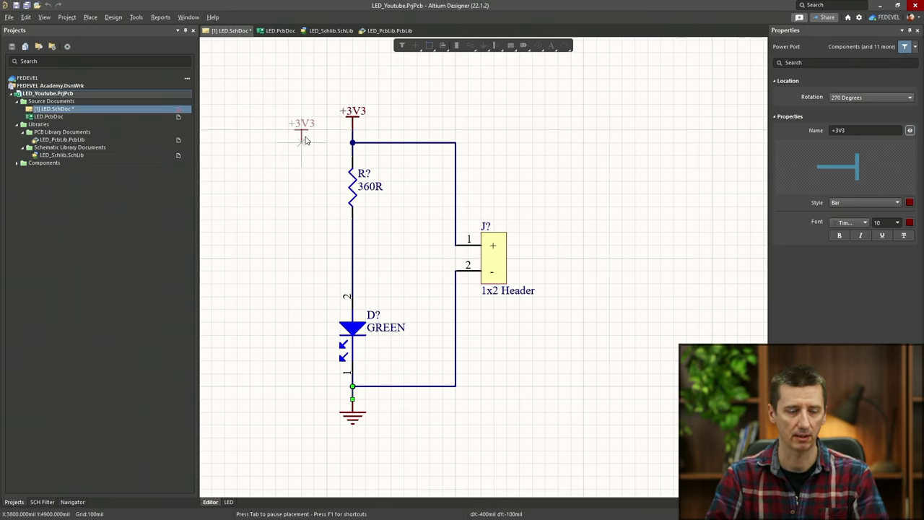
key(Escape)
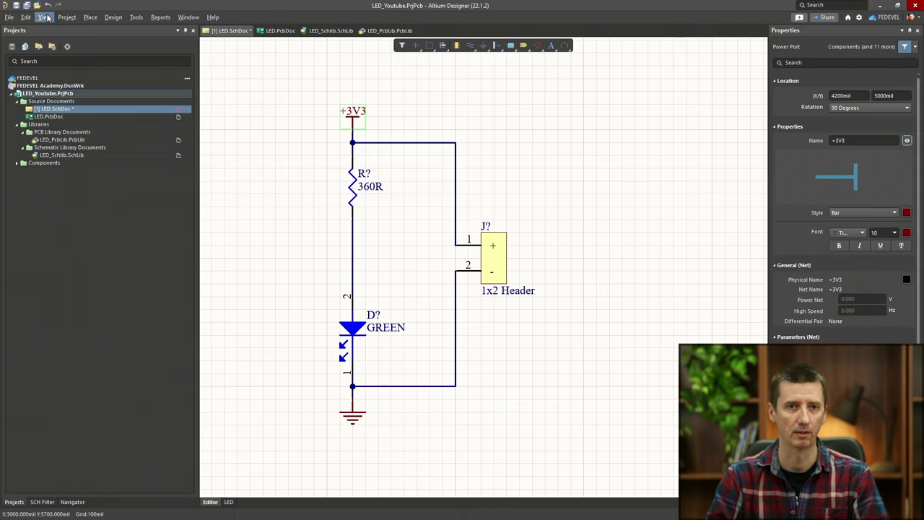
Place a net label rotated 90 degrees on the wire between the resistor and LED pin 2, and open its net name for editing
click(45, 16)
click(49, 40)
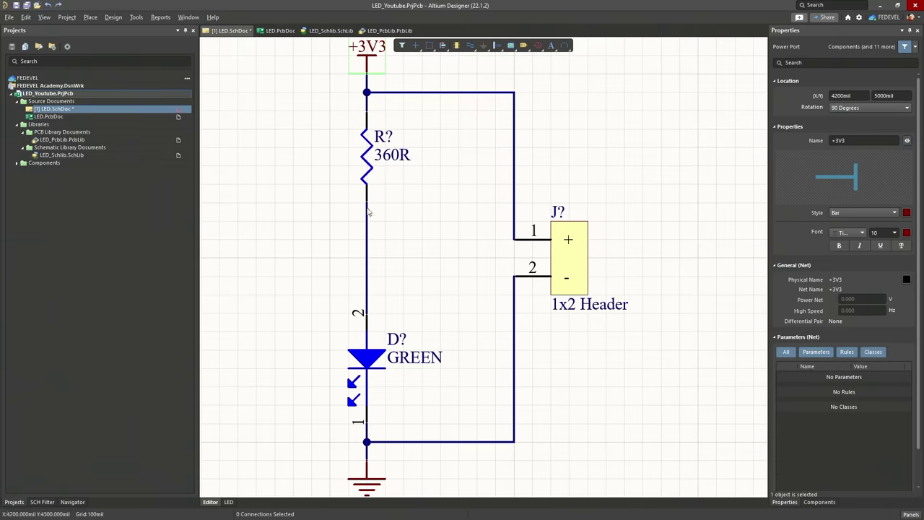
click(91, 17)
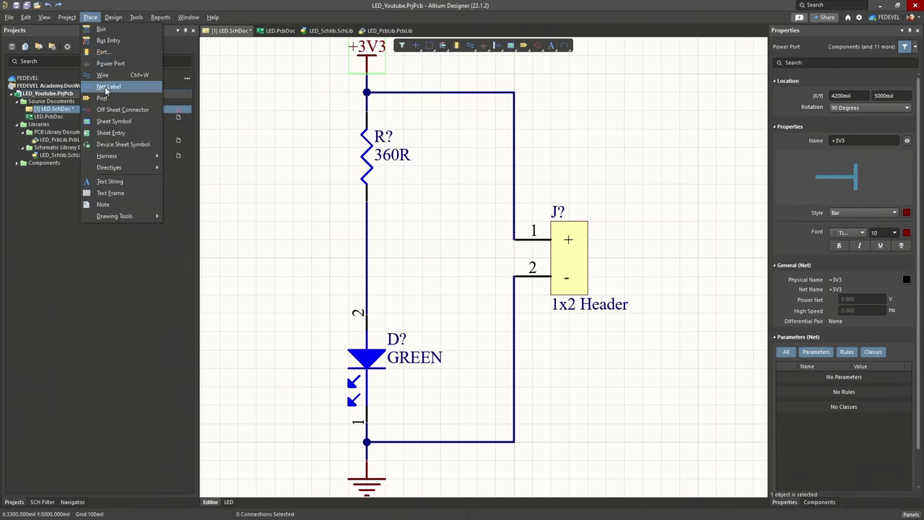
click(105, 88)
click(459, 295)
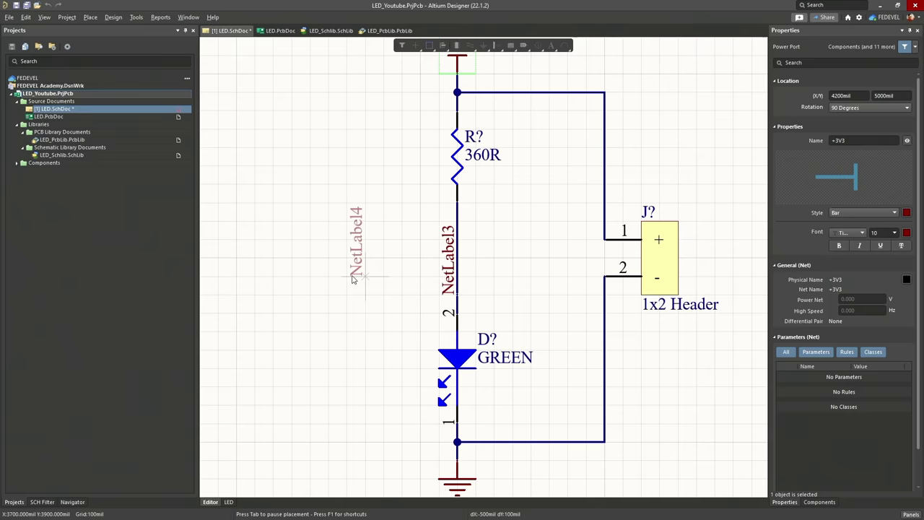
right_click(353, 280)
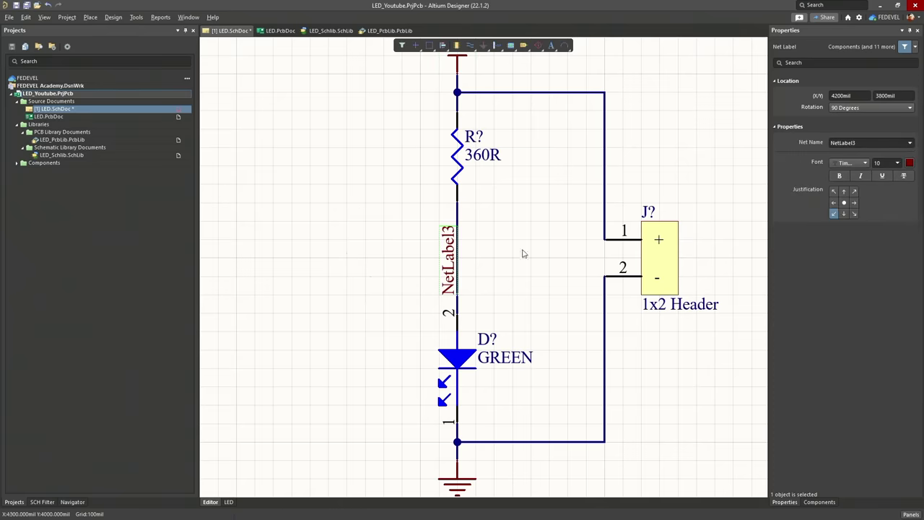
click(839, 142)
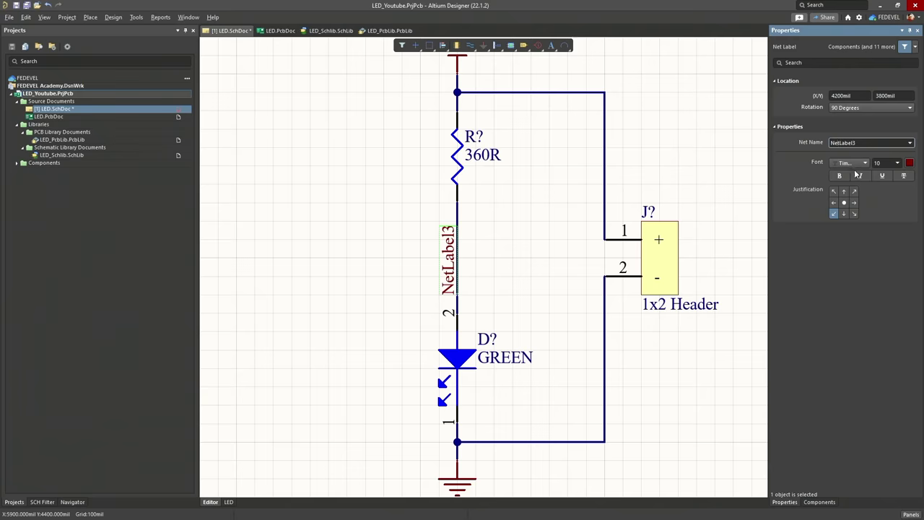
Rename the net label on the wire between the resistor and the LED as DIODE1
key(ctrl+a)
text(DIODE)
click(383, 196)
ctrl+scroll(334, 151, down, 2)
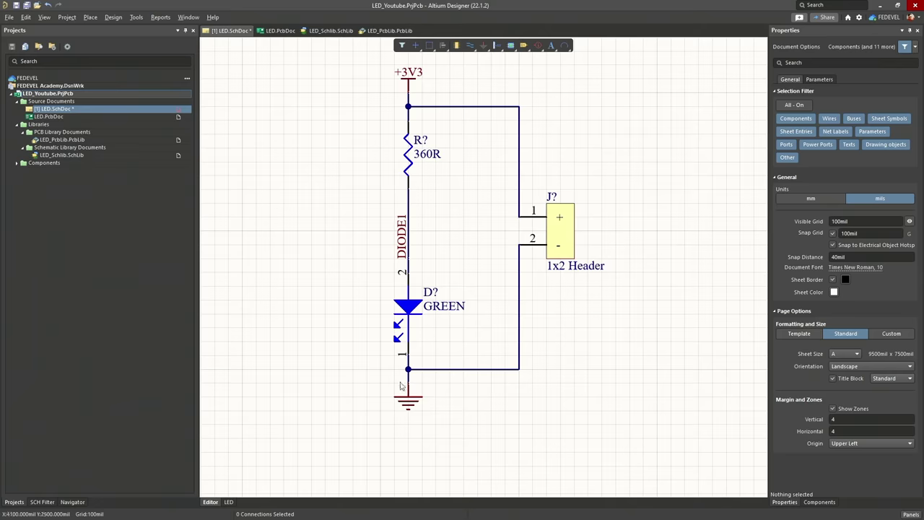
Check the properties of the GND and +3V3 power ports and fit the whole schematic in view
click(409, 401)
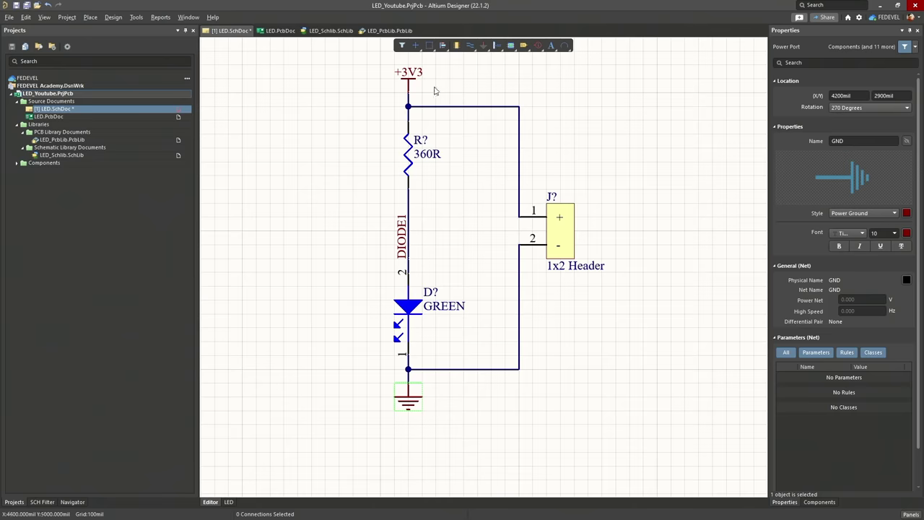
click(408, 88)
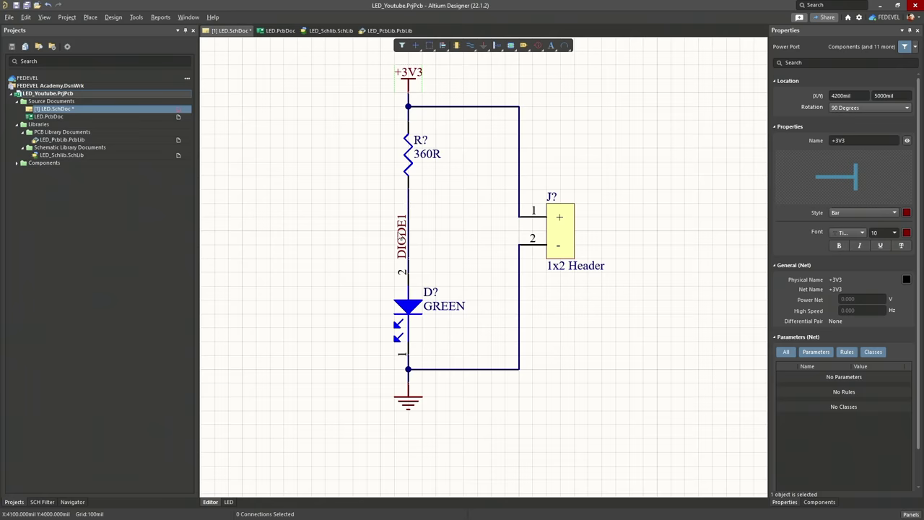
click(44, 17)
click(72, 41)
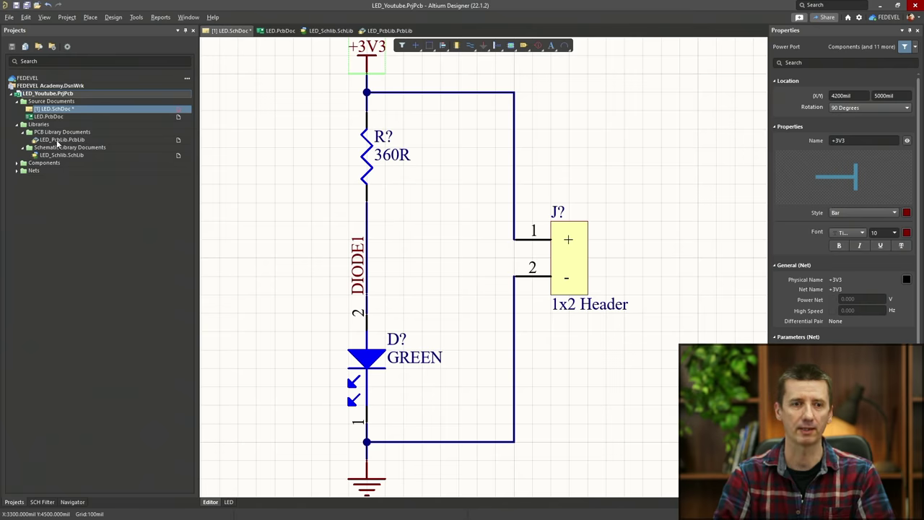
Open LED_PcbLib.PcbLib and start the Footprint Wizard up to its component pattern choice
double_click(62, 139)
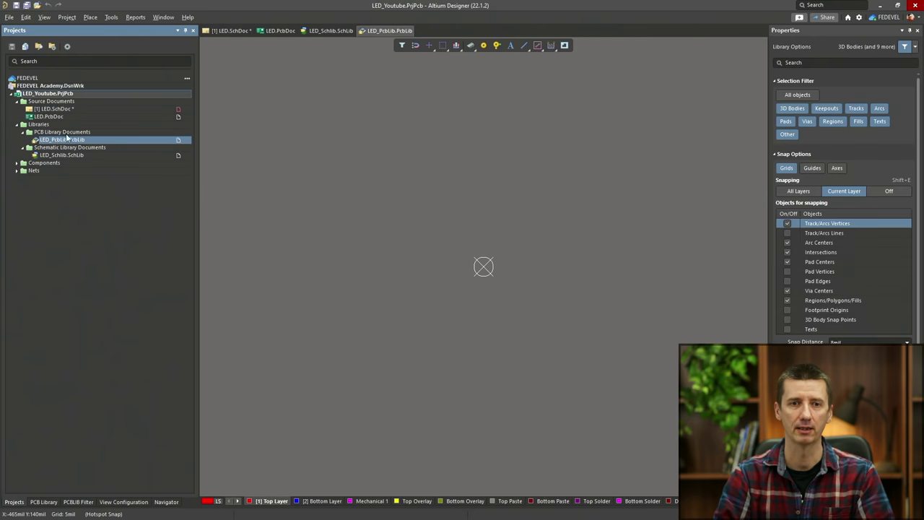
click(112, 17)
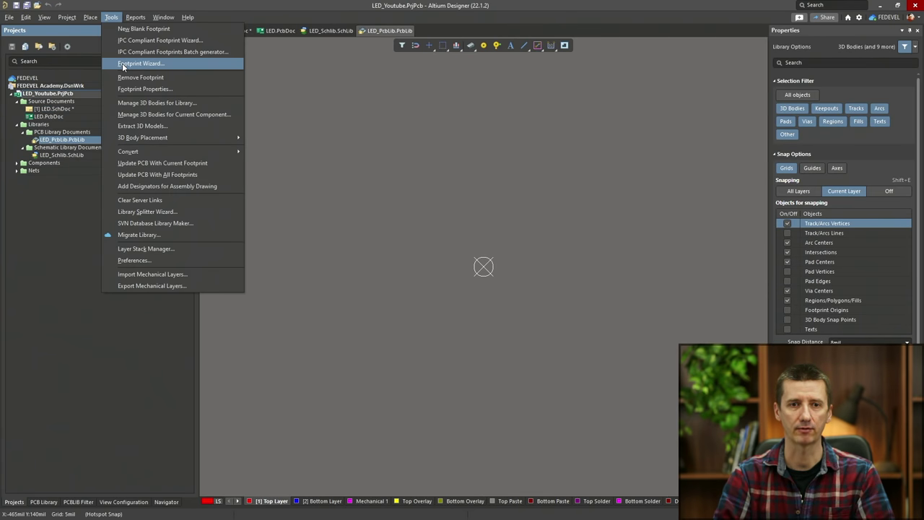
click(123, 63)
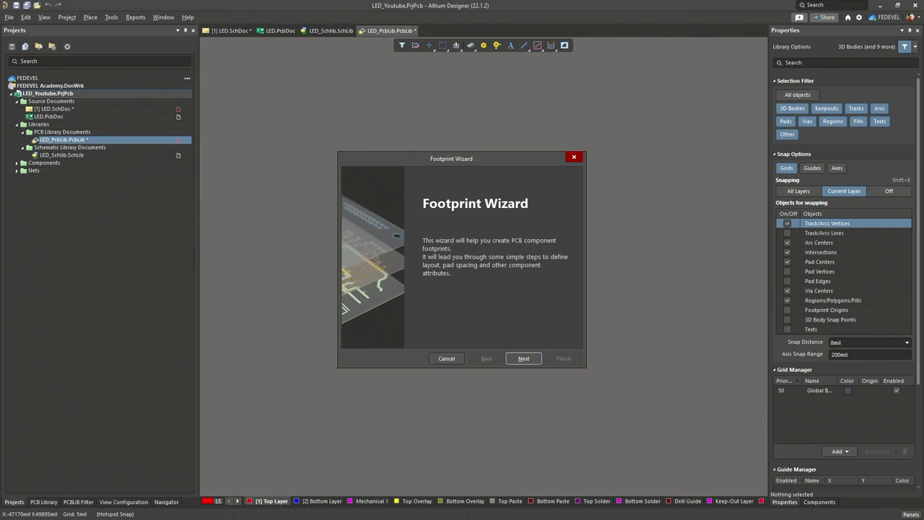
click(517, 360)
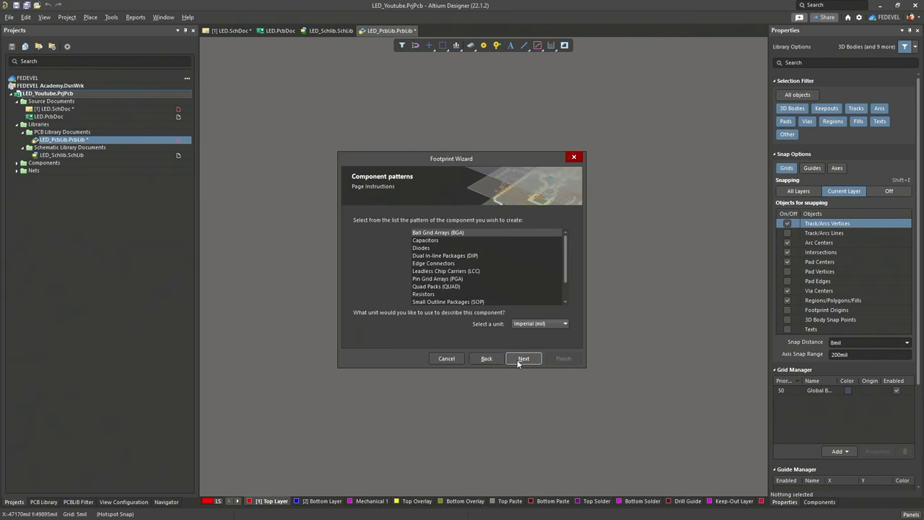
Choose the Resistors pattern with Metric (mm) units and Surface Mount board technology for the new footprint
click(439, 295)
click(531, 324)
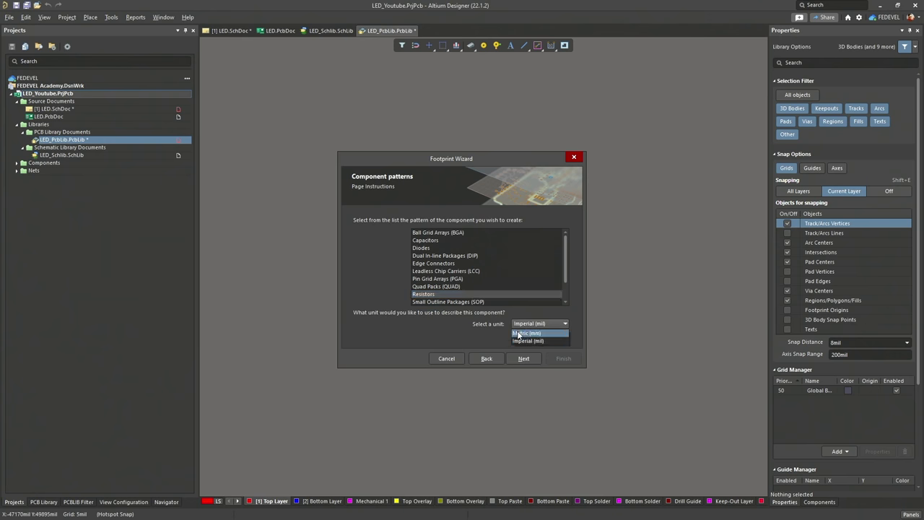
click(518, 334)
click(521, 358)
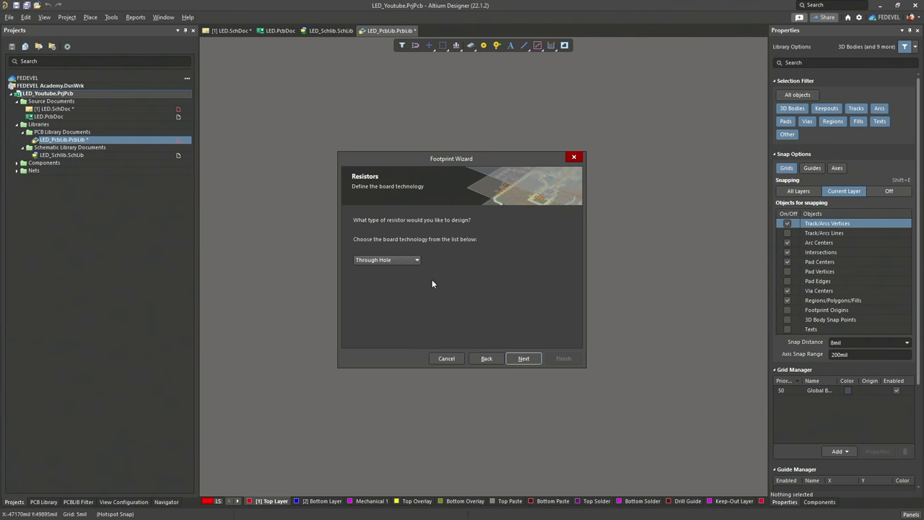
click(391, 262)
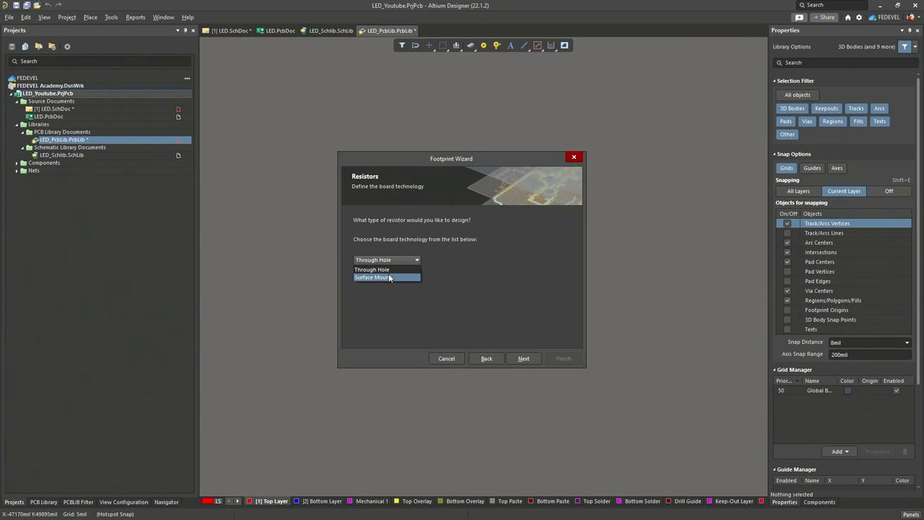
click(389, 278)
click(523, 358)
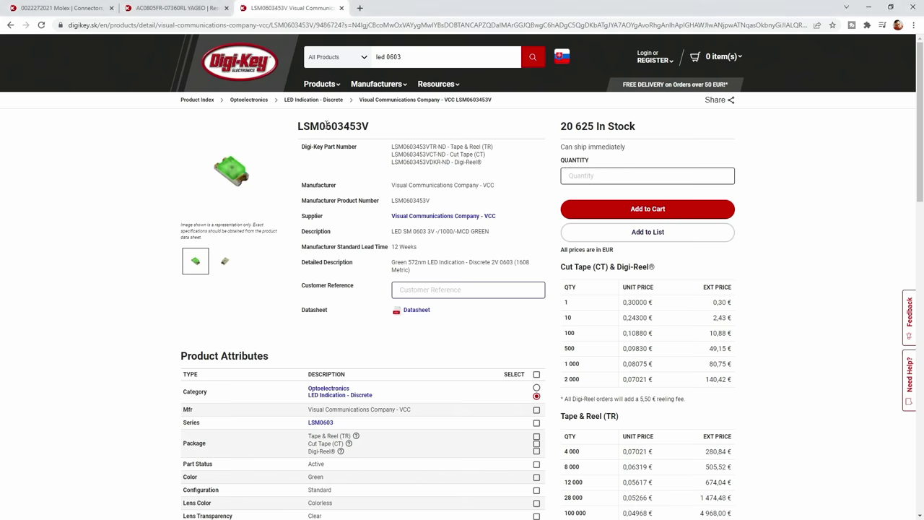
Switch to the browser, open the AC0805FR-07360RL resistor's datasheet and find its footprint and soldering profiles section
click(202, 10)
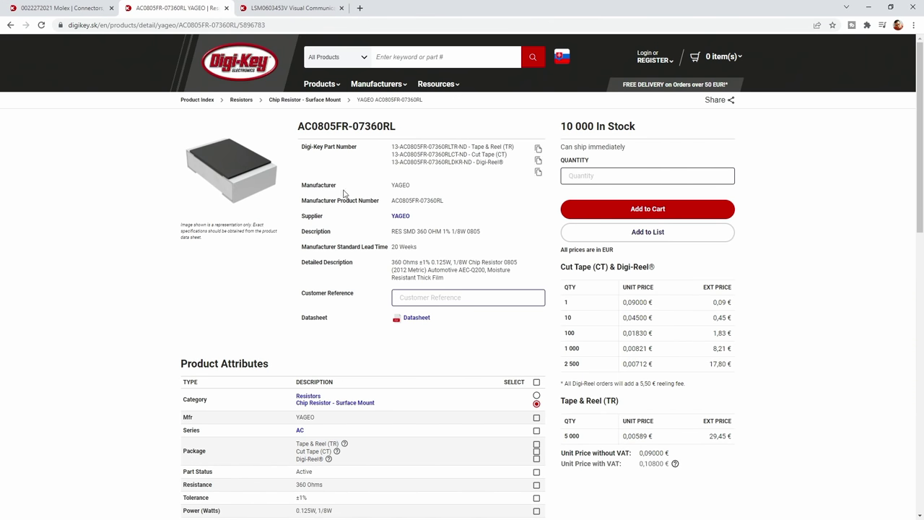
click(414, 319)
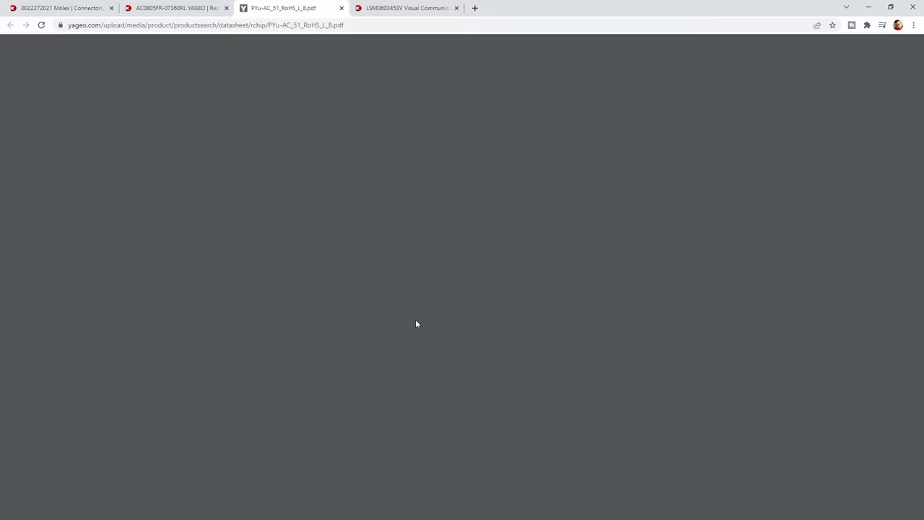
scroll(405, 292, down, 20)
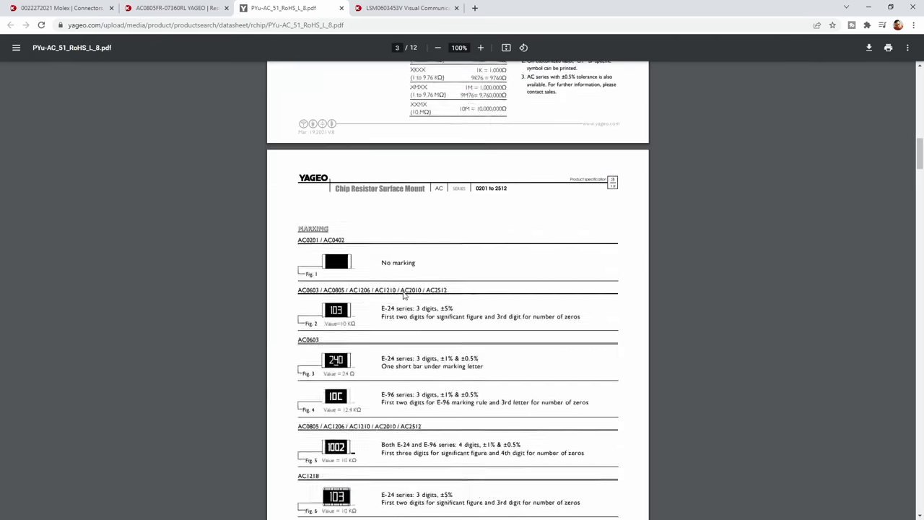
scroll(404, 295, down, 15)
scroll(404, 295, up, 20)
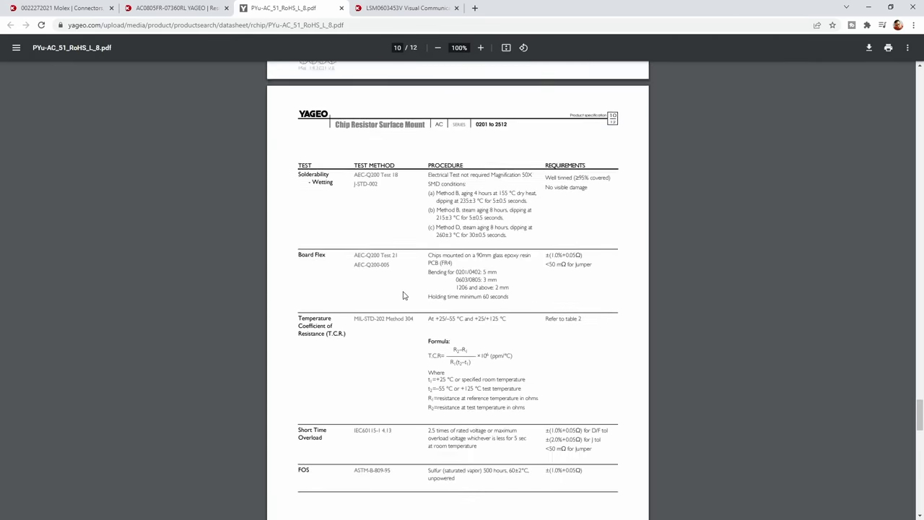
scroll(405, 296, up, 10)
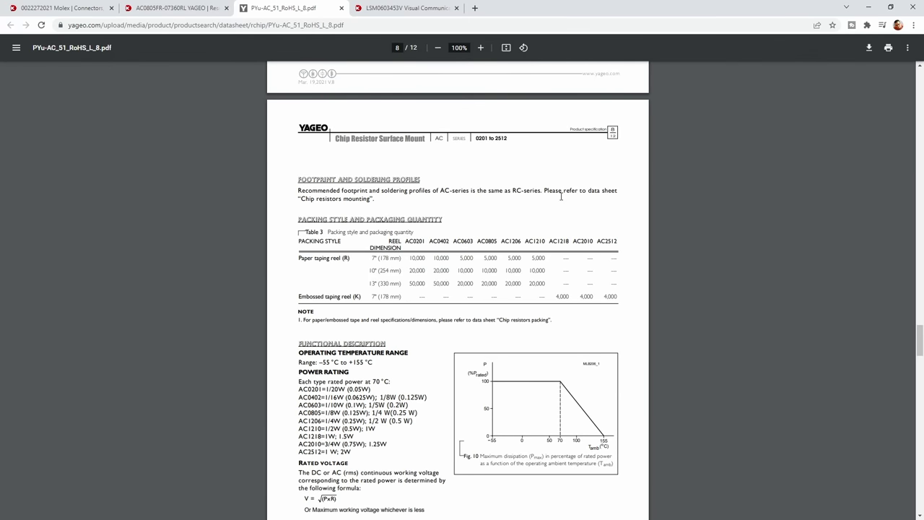
Search the web for the "Chip resistors mounting" data sheet named in the text and open the YAGEO result
drag(303, 200, 370, 199)
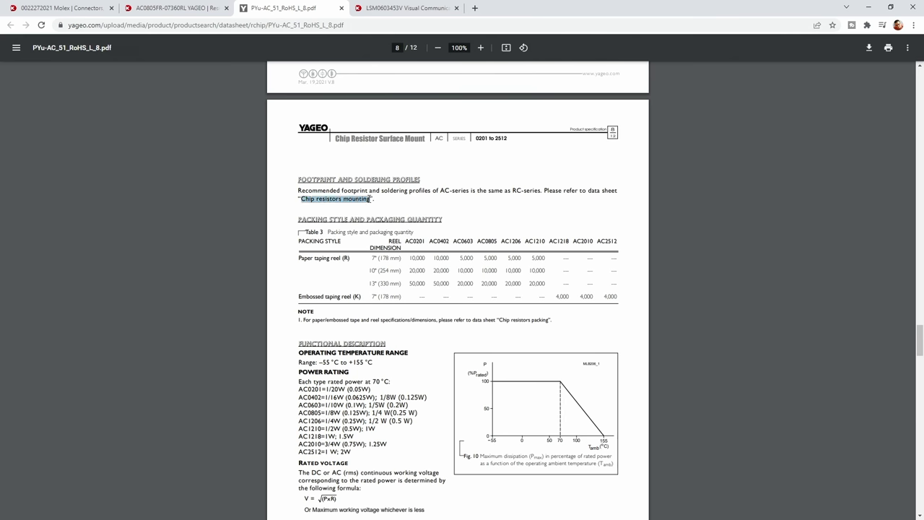
right_click(358, 200)
click(365, 217)
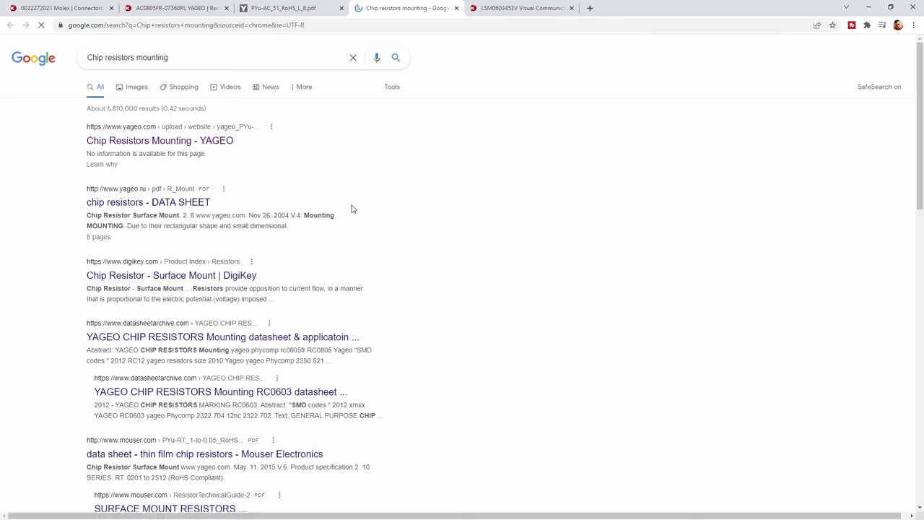
click(179, 143)
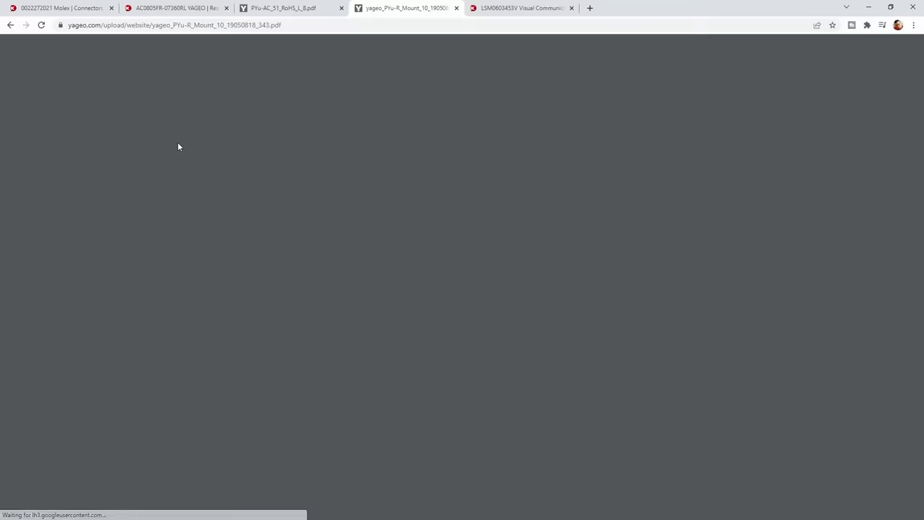
Find the reflow soldering footprint dimensions table in the mounting data sheet and highlight the 0805 row
scroll(328, 182, down, 15)
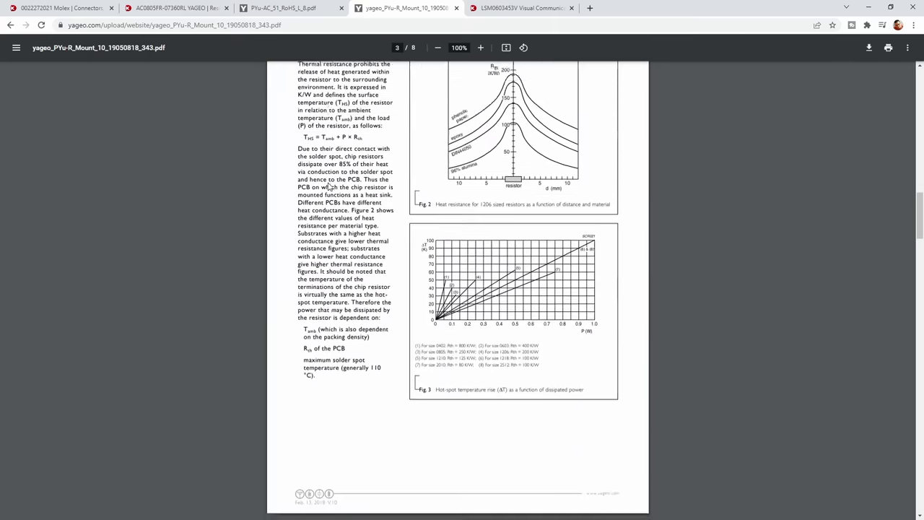
scroll(328, 186, down, 6)
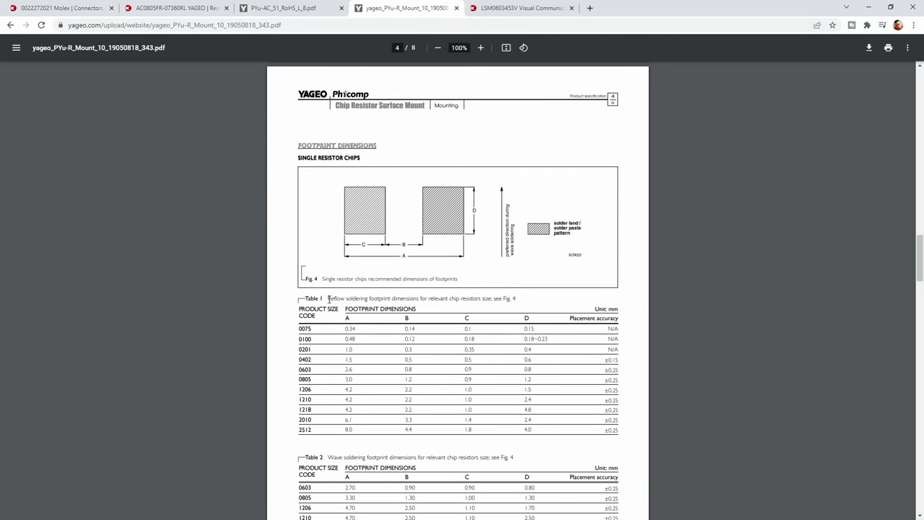
drag(329, 298, 368, 297)
drag(299, 380, 618, 378)
Switch back to Altium Designer and set the resistor pad width to 0.9 mm, keeping the 1.2 mm height
key(alt+Tab)
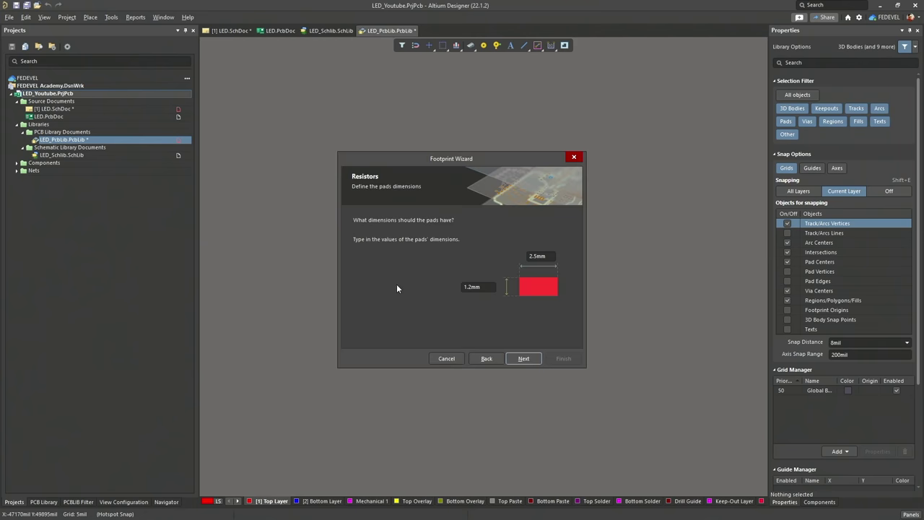
double_click(531, 257)
text(0.9)
click(518, 359)
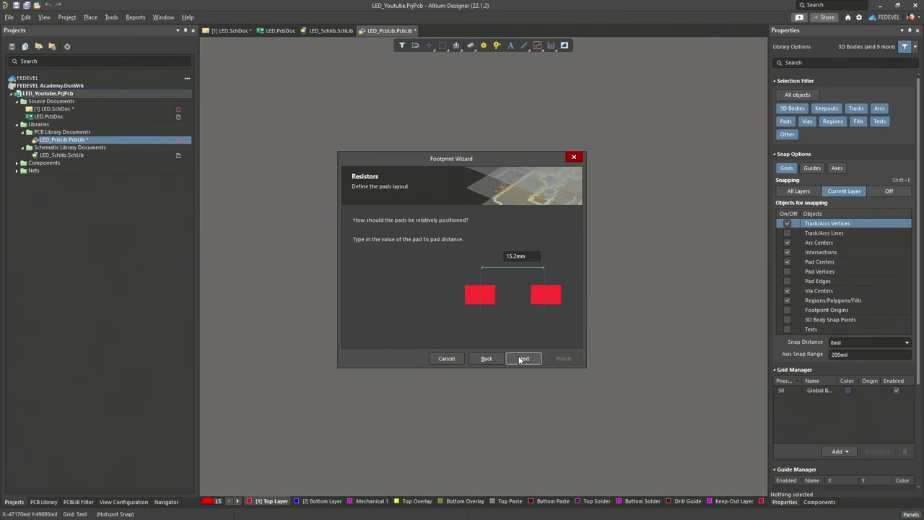
Recheck the 0805 dimensions in the data sheet and set the pad-to-pad distance to 2.1 mm
key(alt+Tab)
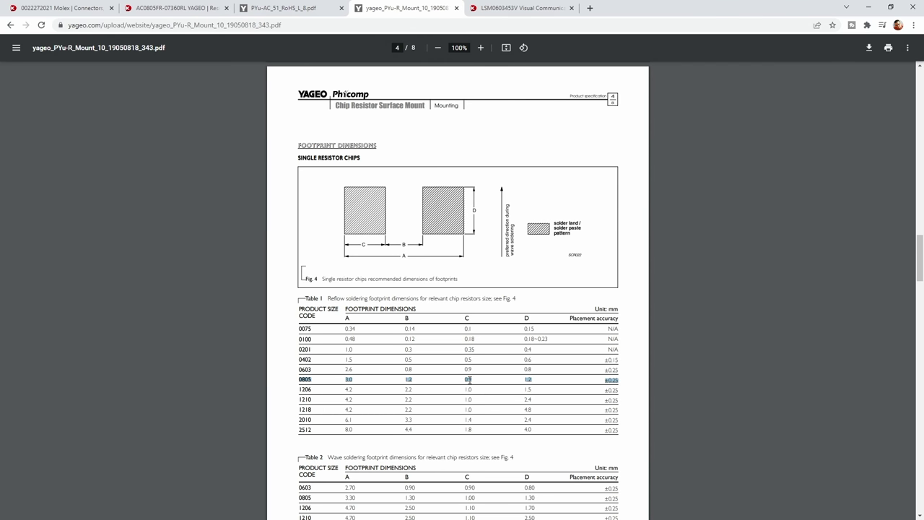
key(alt+Tab)
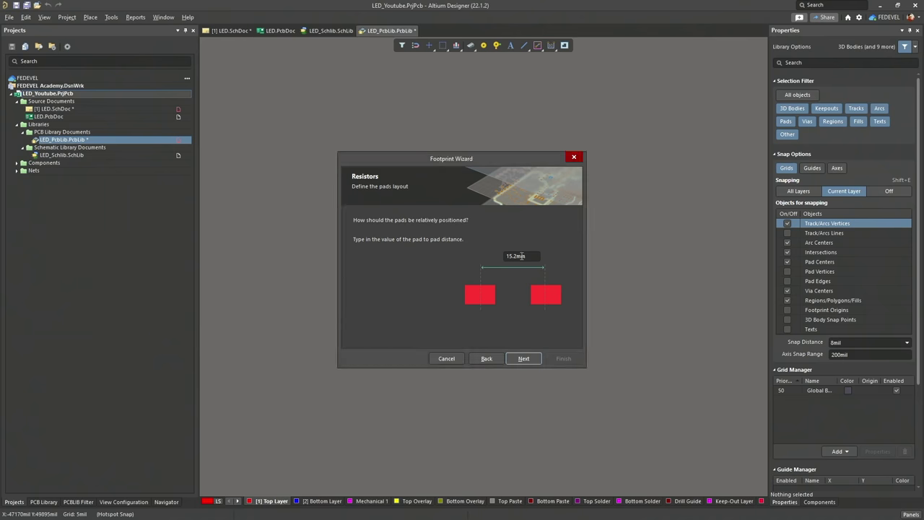
double_click(522, 256)
text(2.1)
click(524, 359)
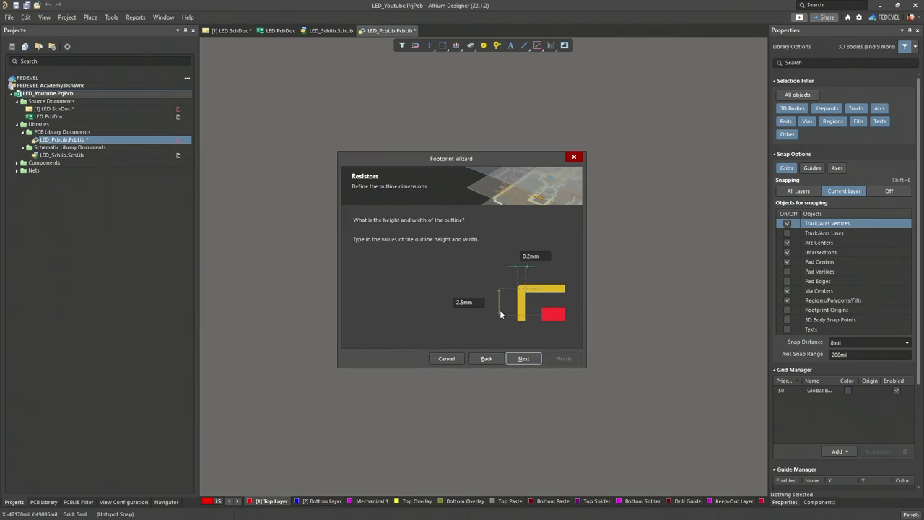
Keep the default outline dimensions, name the resistor footprint R0805 and finish the wizard
click(525, 359)
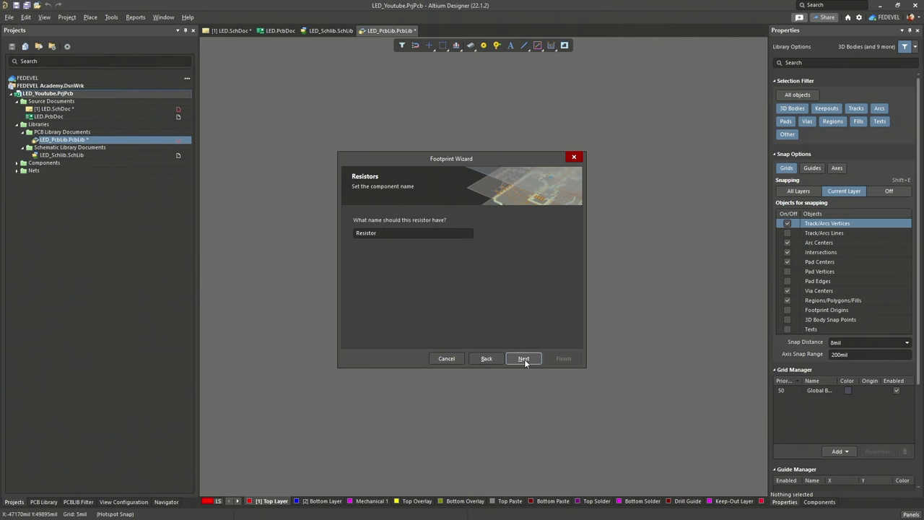
double_click(405, 232)
text(R0805)
click(532, 360)
click(562, 359)
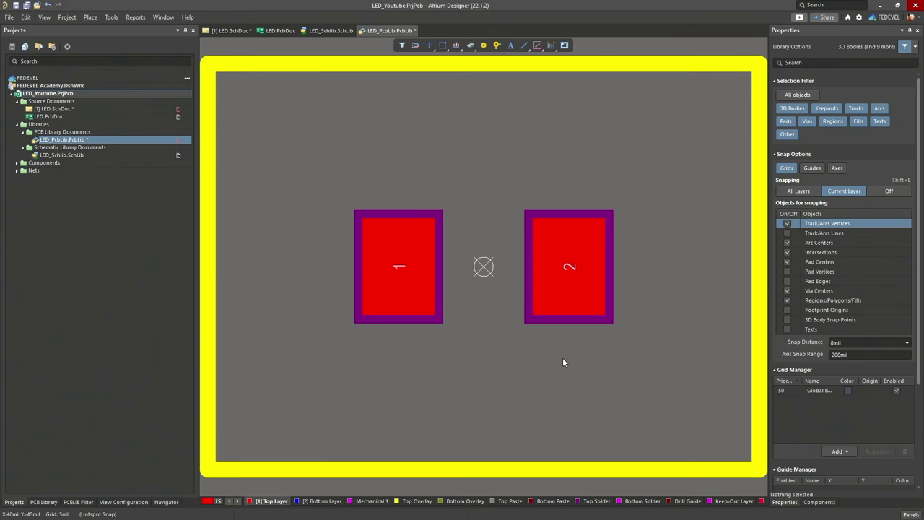
Save the PCB library with the new resistor footprint
click(44, 18)
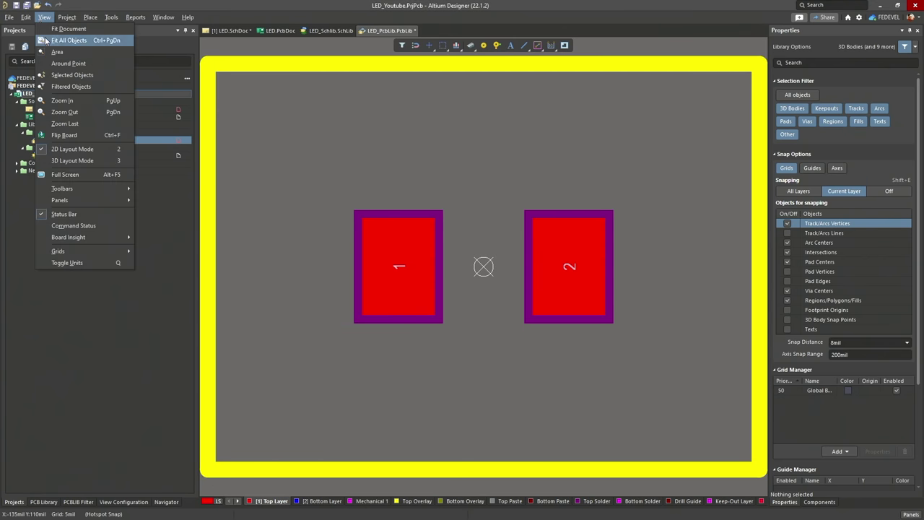
key(Escape)
key(ctrl+s)
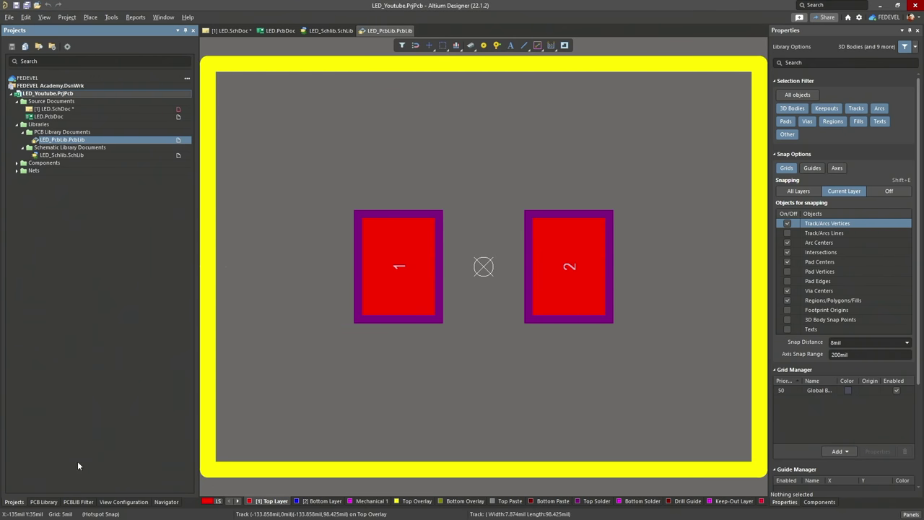
Delete the empty PCBCOMPONENT_1 footprint from the PCB library and confirm the deletion
click(34, 503)
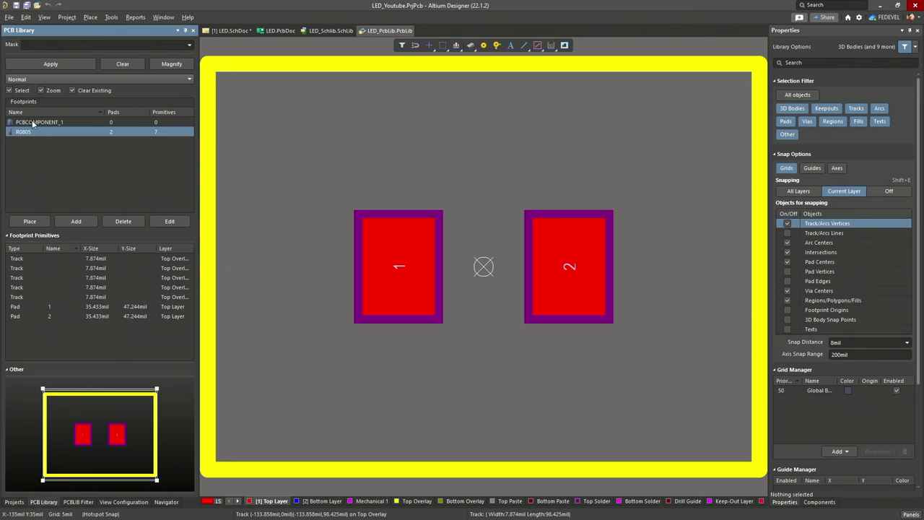
click(77, 122)
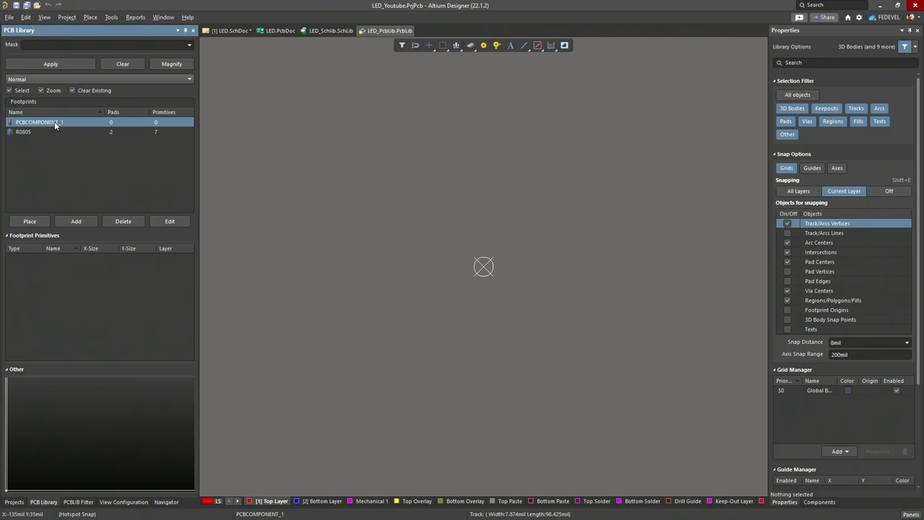
right_click(55, 121)
click(170, 204)
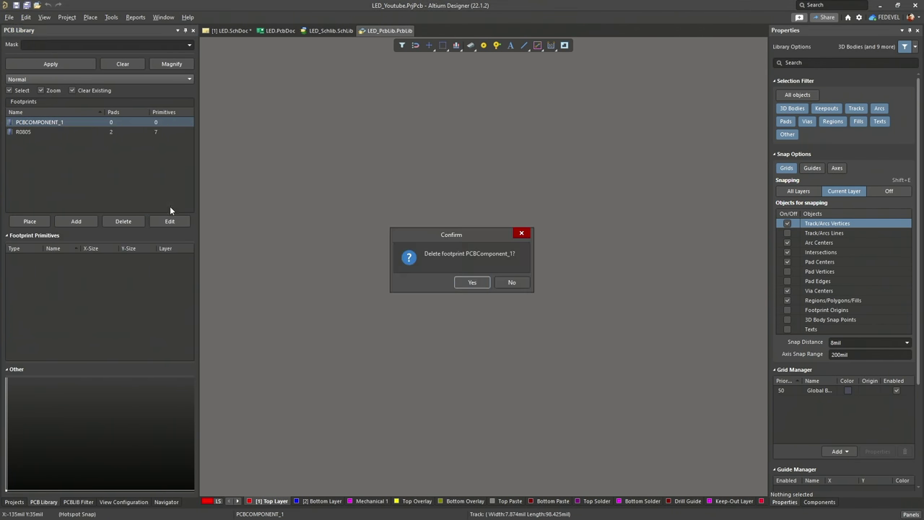
click(472, 283)
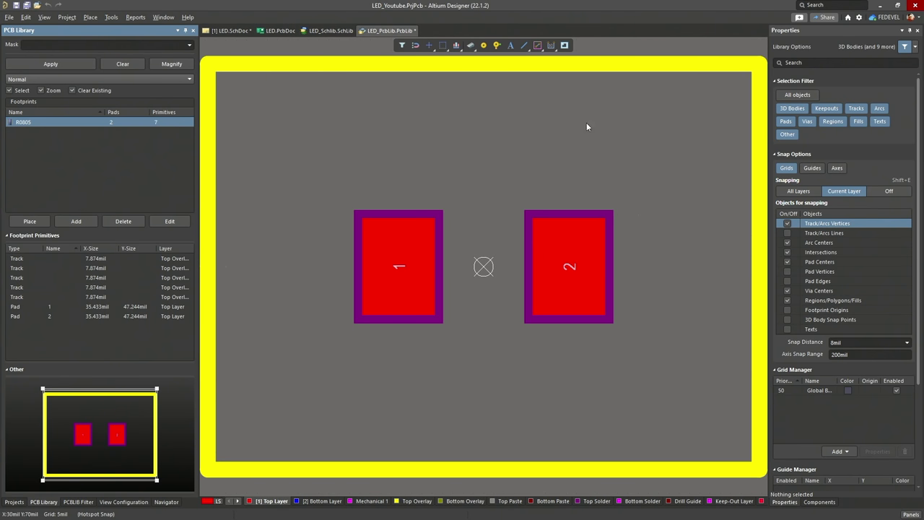
Switch the PCB library units to millimetres and set the snap grid to 0.100 mm
scroll(796, 264, down, 3)
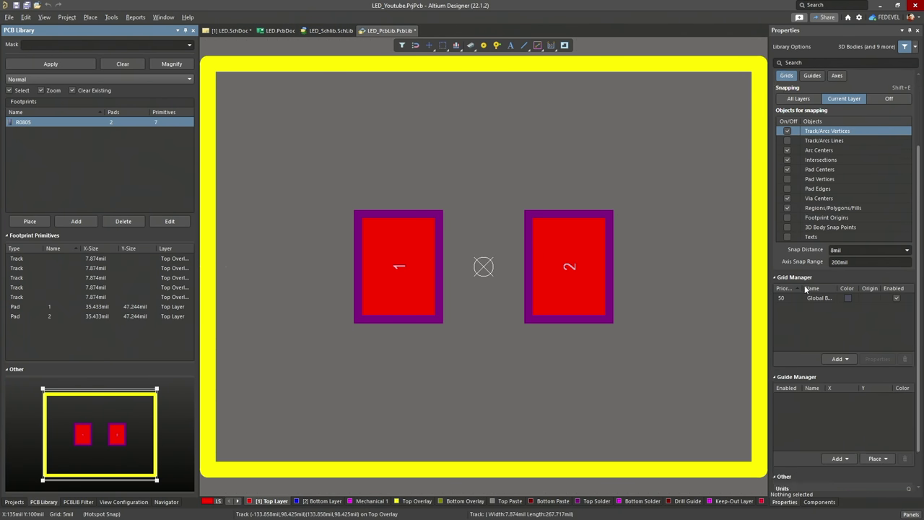
click(813, 455)
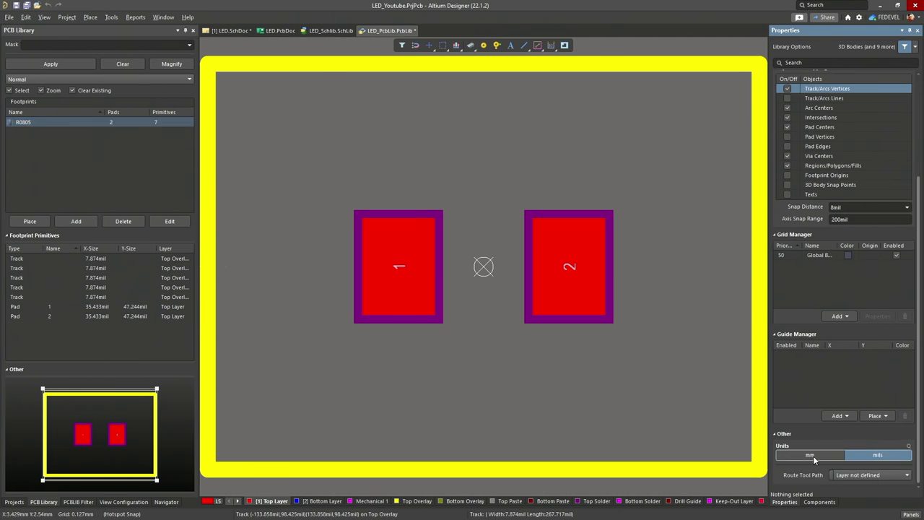
scroll(832, 356, up, 3)
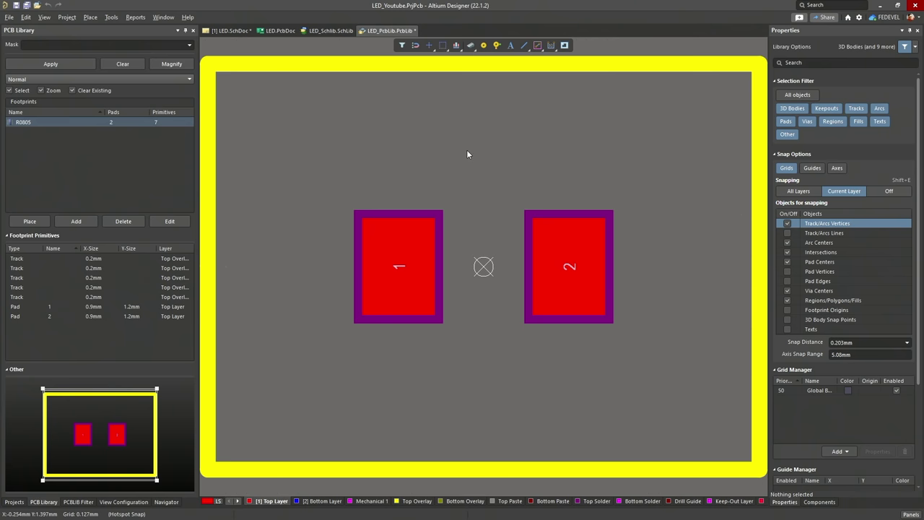
key(g)
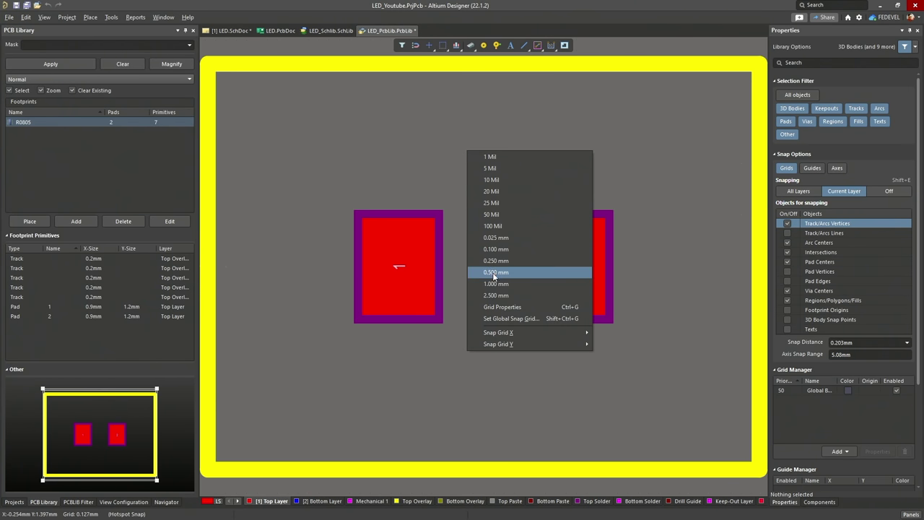
click(496, 249)
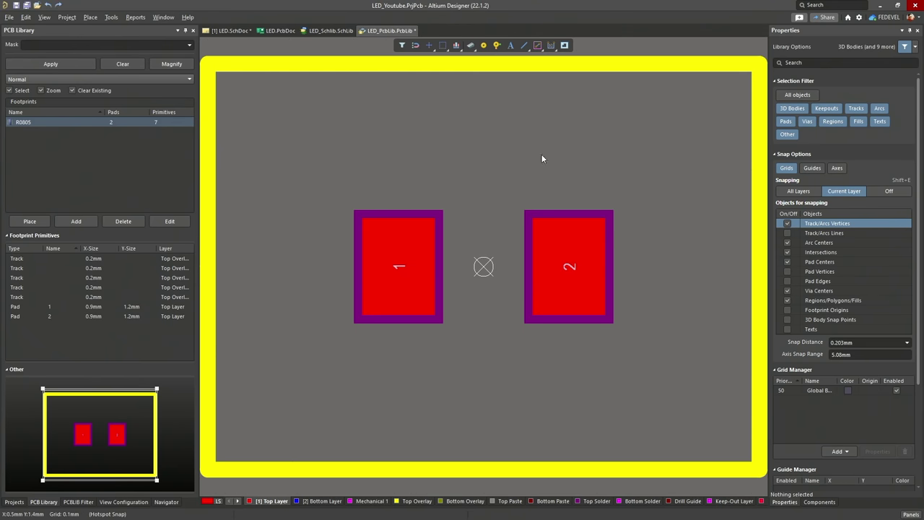
Set the Unselected via/track dragging behaviour to Move in the PCB Editor interactive routing preferences and apply it
click(859, 17)
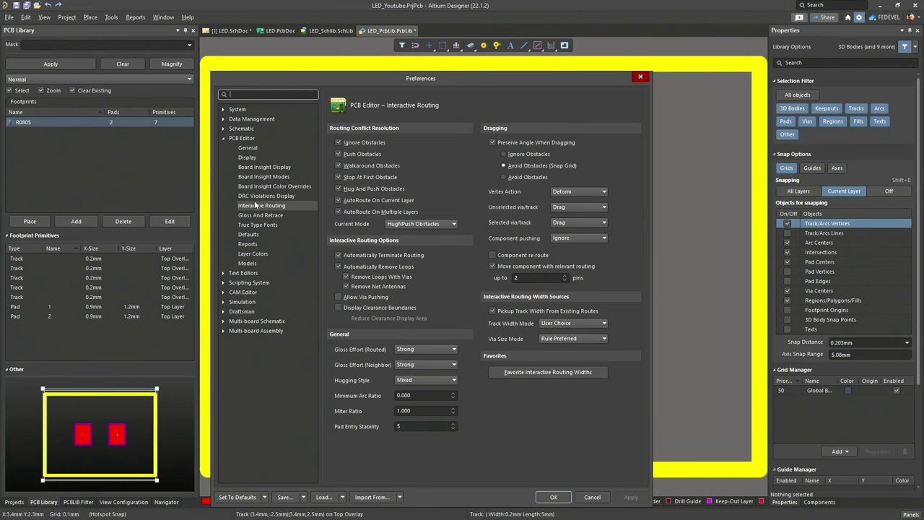
click(570, 207)
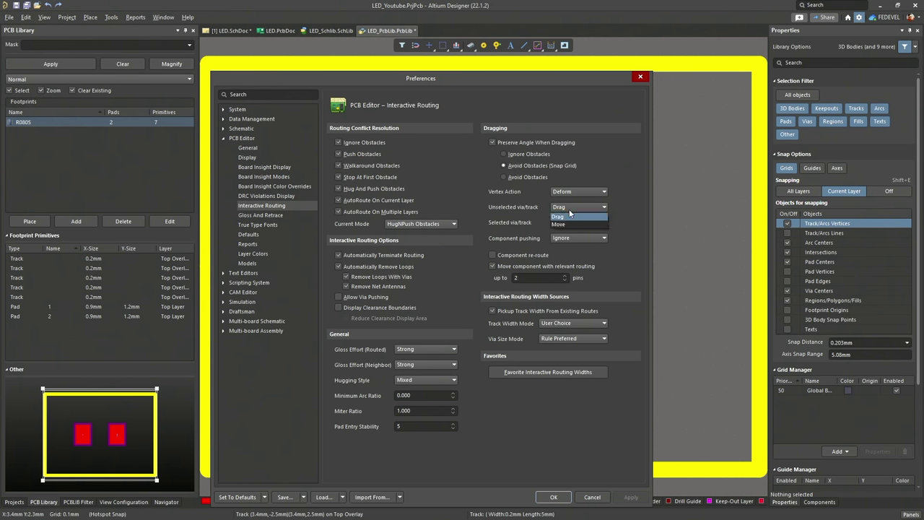
click(570, 222)
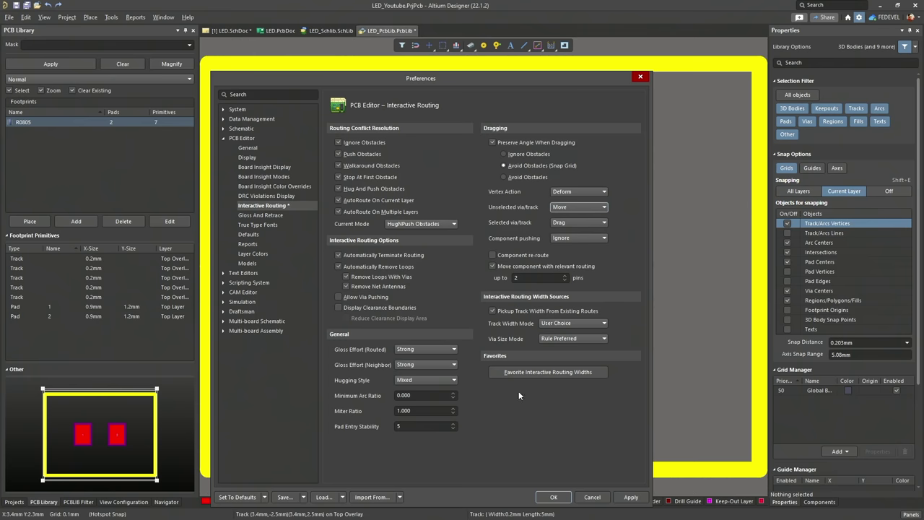
click(553, 497)
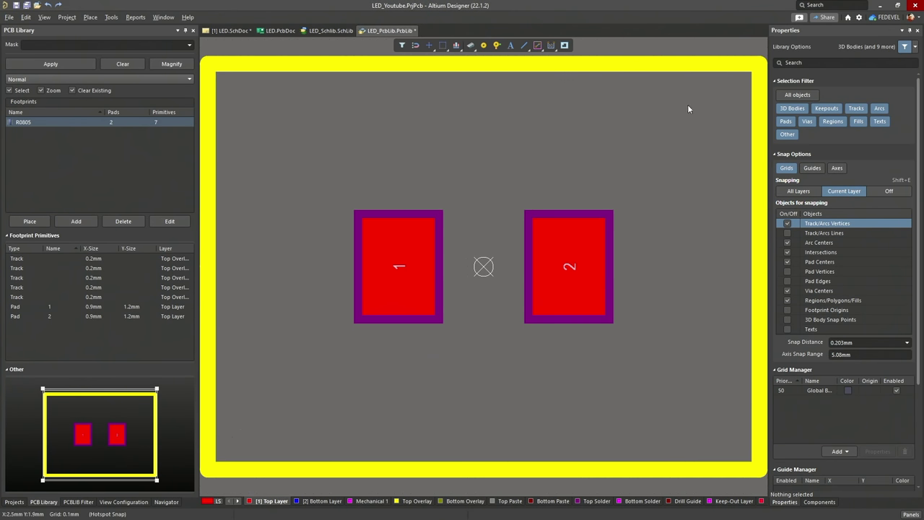
Move the top, right and bottom silkscreen outline tracks closer to the pads, to Y 1 mm, X 1.9 mm and Y -1 mm
click(686, 67)
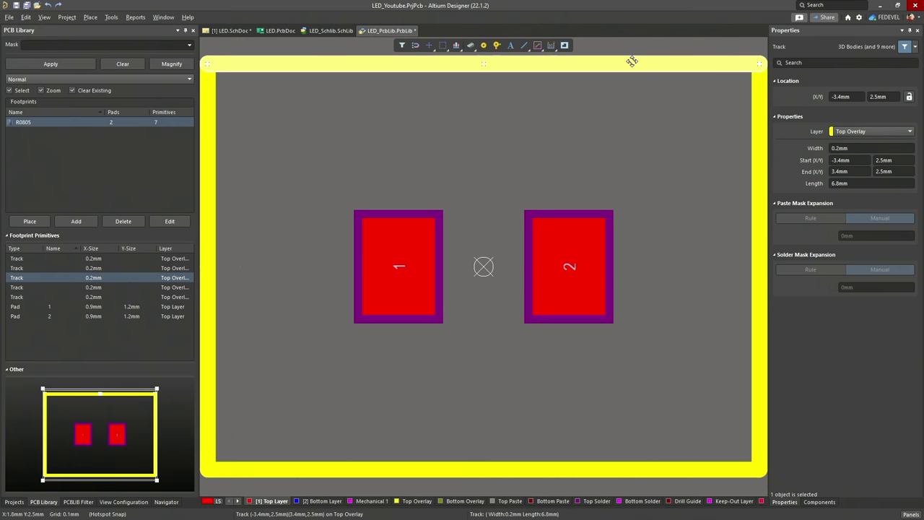
drag(632, 61, 607, 180)
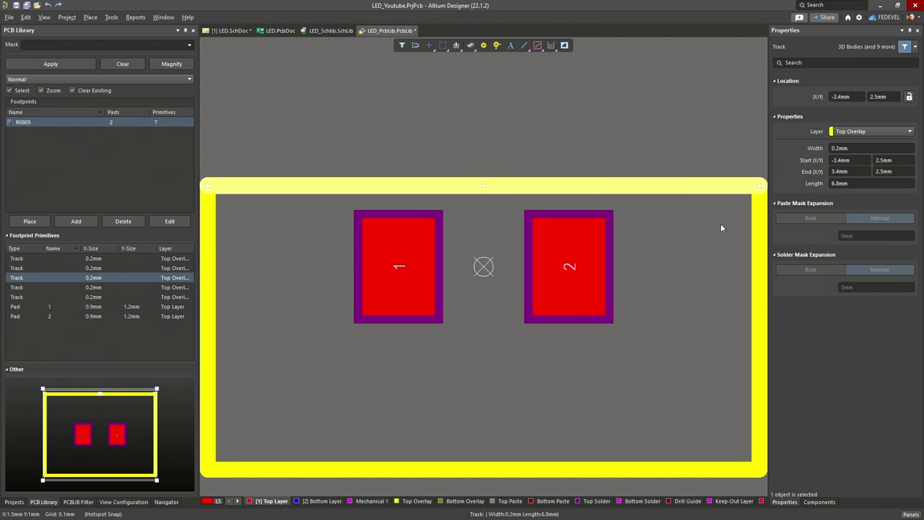
click(759, 231)
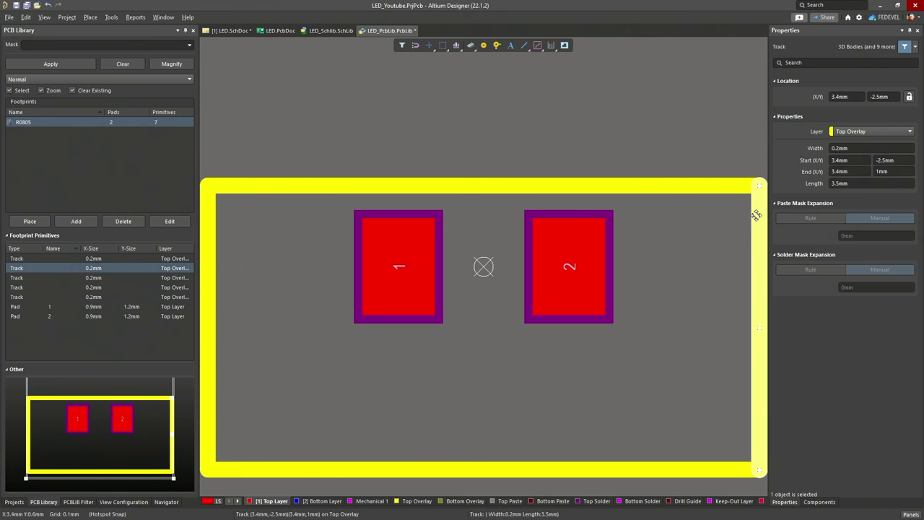
drag(757, 215, 637, 226)
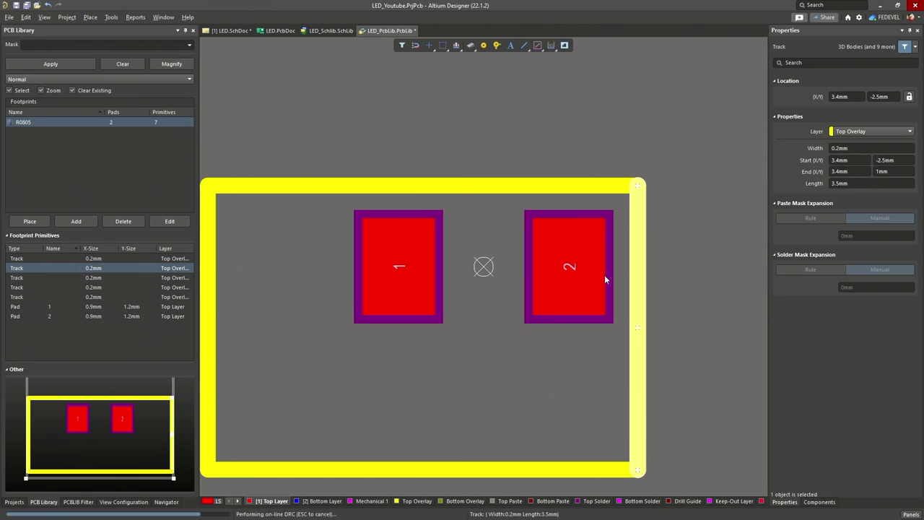
click(536, 470)
drag(584, 473, 589, 350)
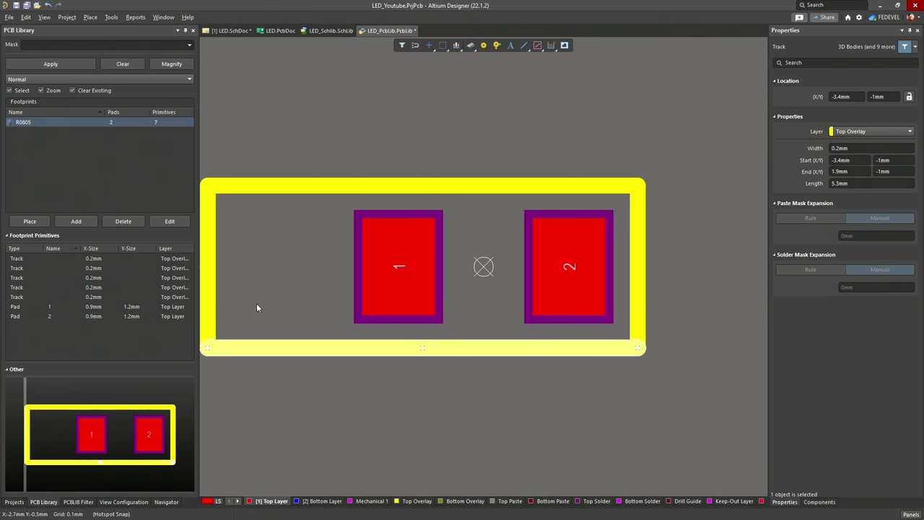
Delete the lower left outline track, extend the upper one to the bottom edge and move it to X -1.9 mm
click(210, 305)
key(Delete)
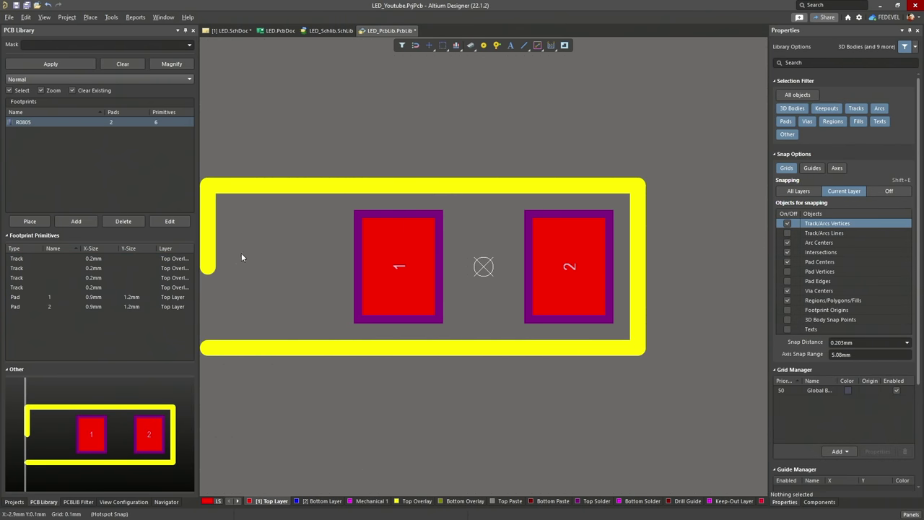
click(210, 232)
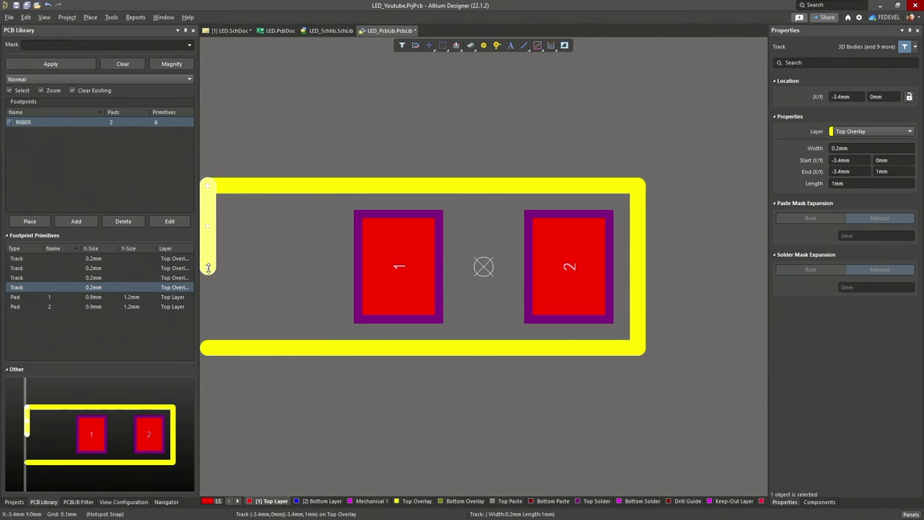
drag(208, 268, 205, 347)
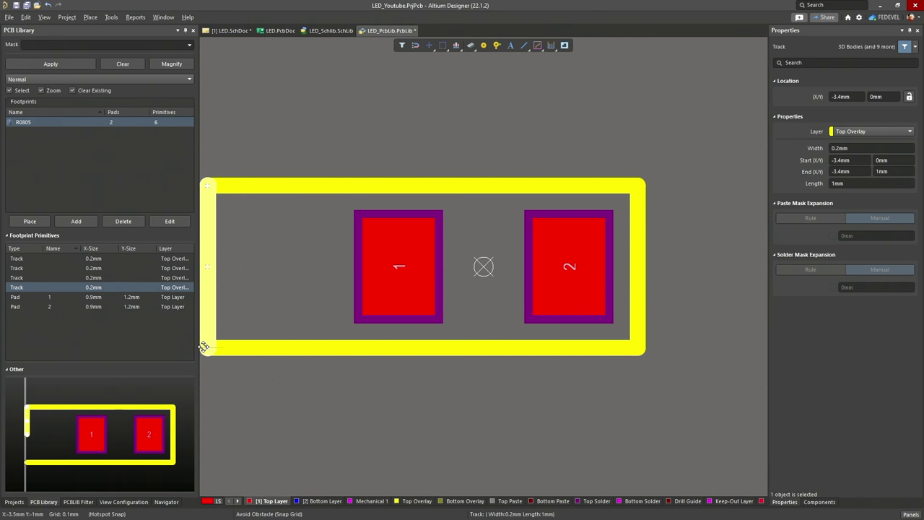
drag(210, 310, 325, 313)
click(380, 389)
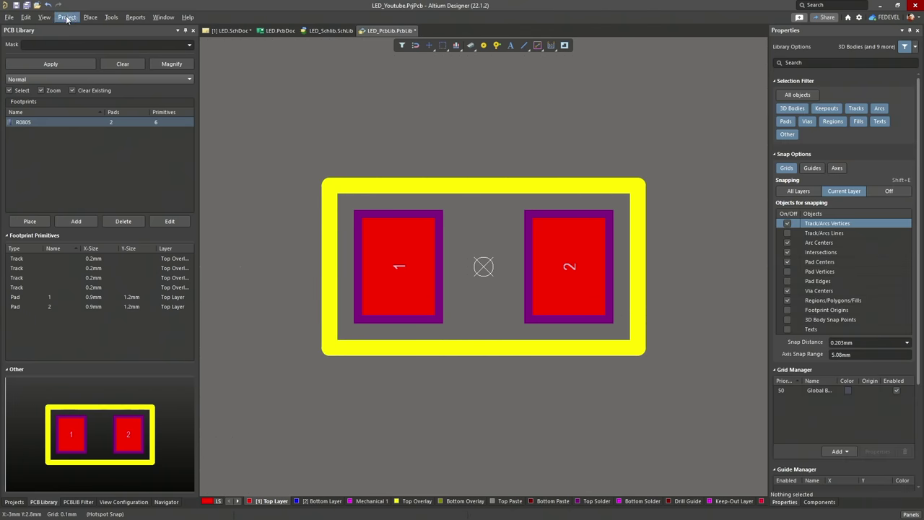
Examine the whole R0805 footprint on the Top Overlay, Top Paste and Top Solder layers, finishing on the Top Layer
click(43, 17)
click(42, 21)
click(43, 20)
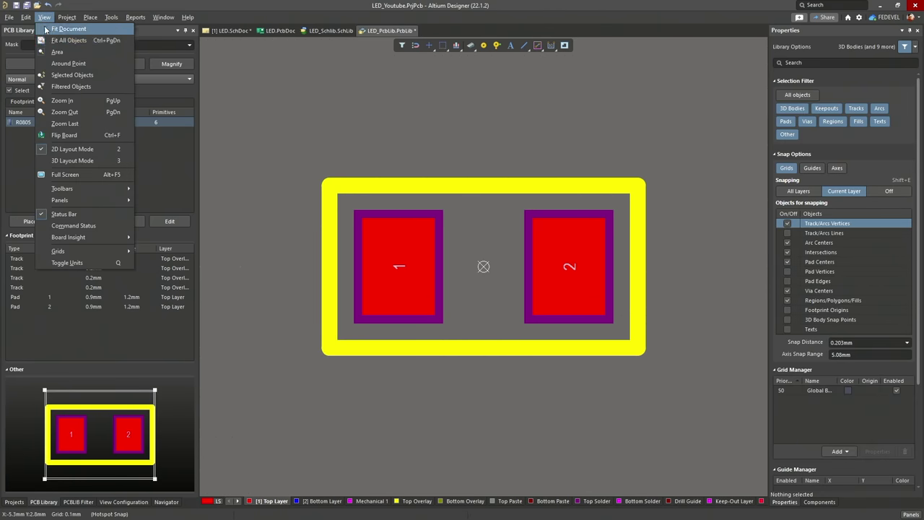
click(49, 40)
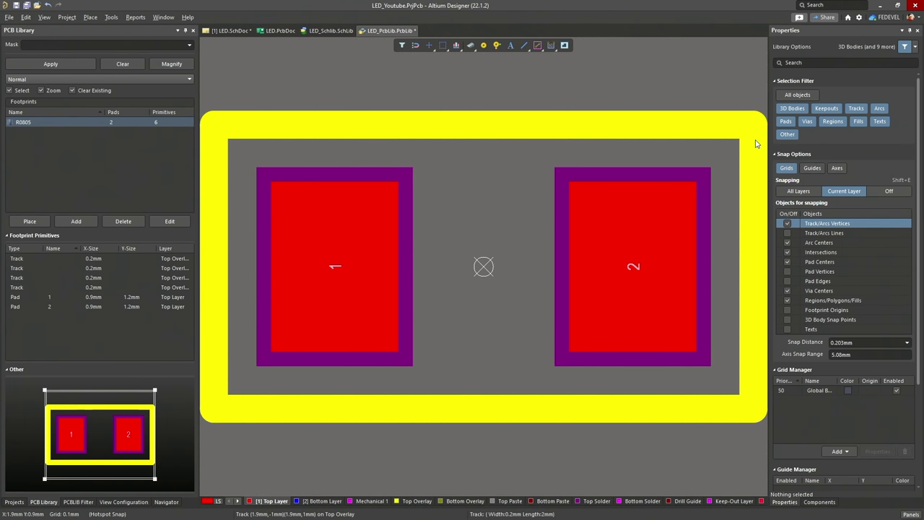
click(417, 500)
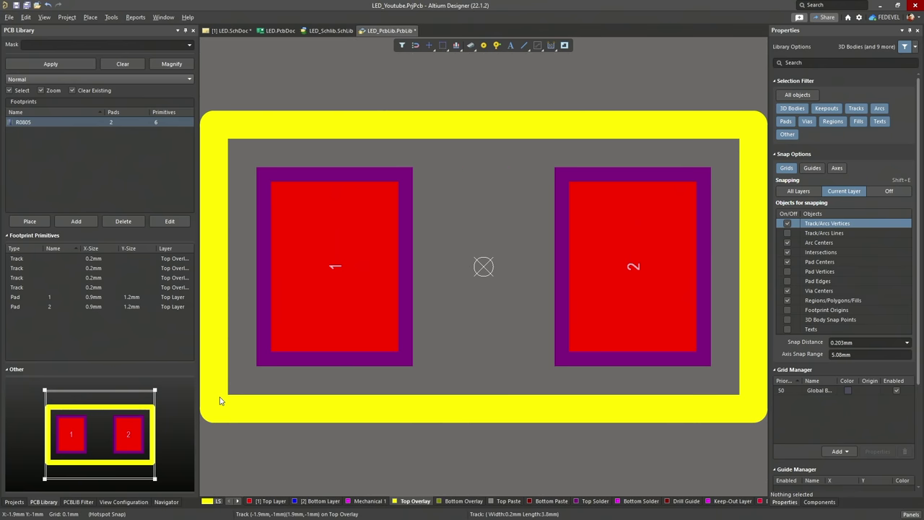
click(507, 501)
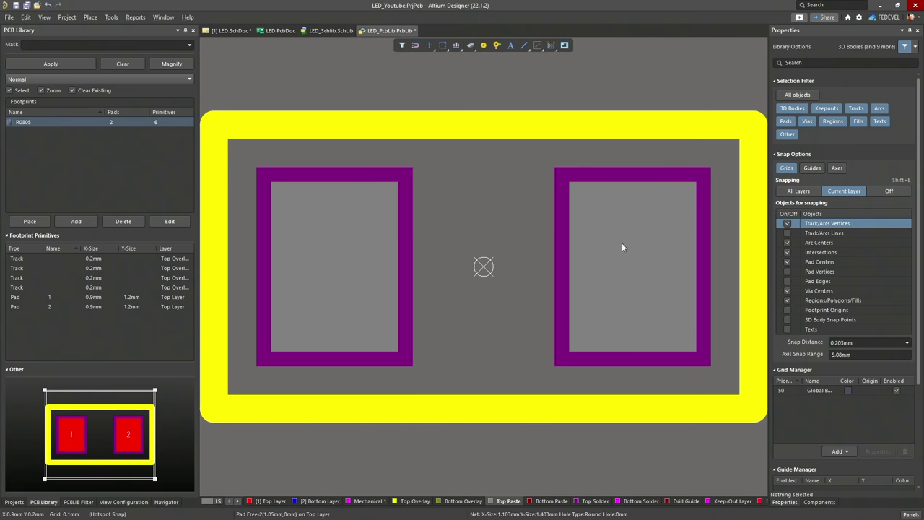
click(591, 500)
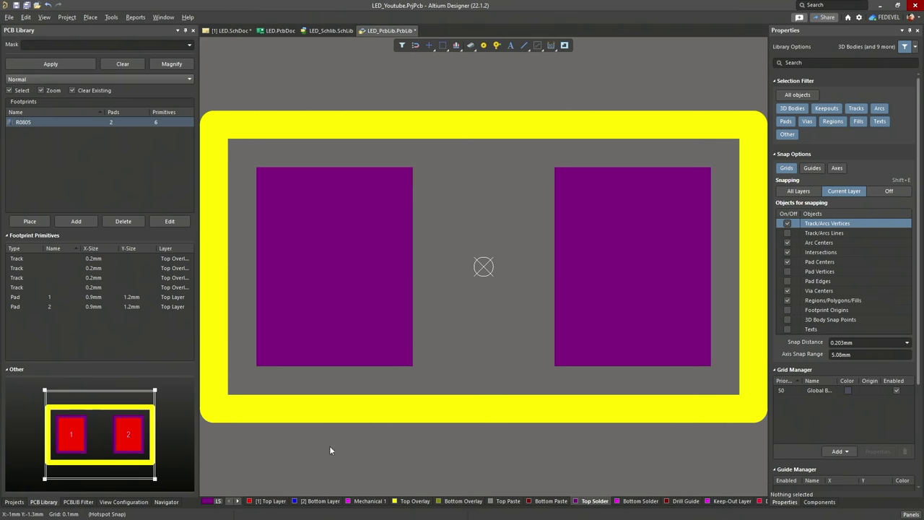
click(271, 501)
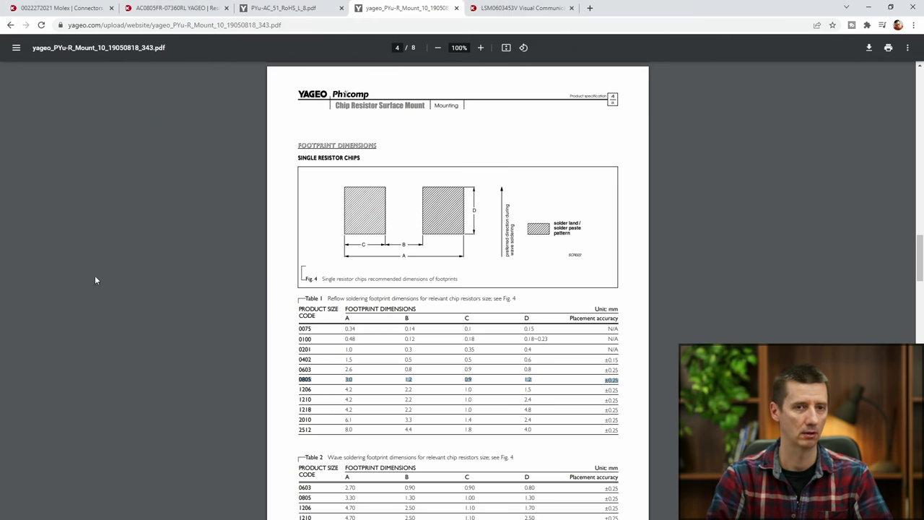
Open the SnapEDA model page for the AC0805FR-07360RL resistor from its Digi-Key product page in the browser
click(184, 9)
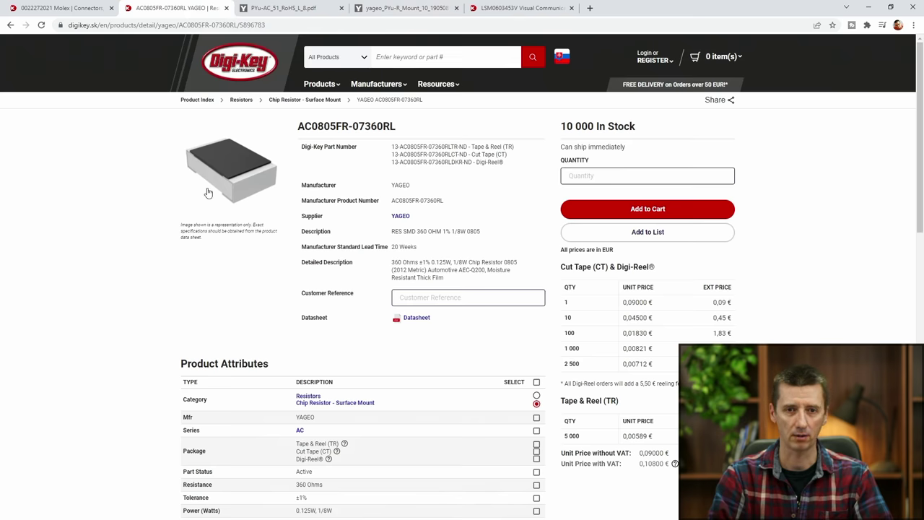
scroll(190, 223, down, 5)
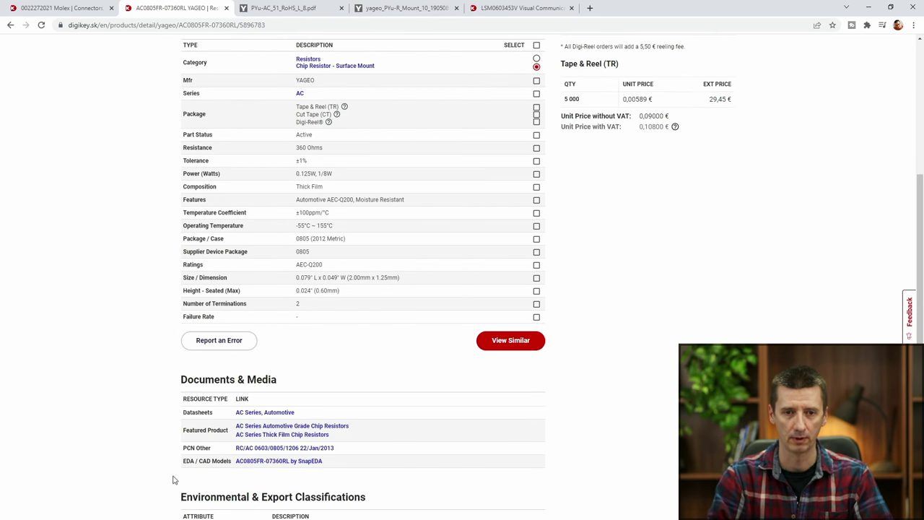
click(266, 463)
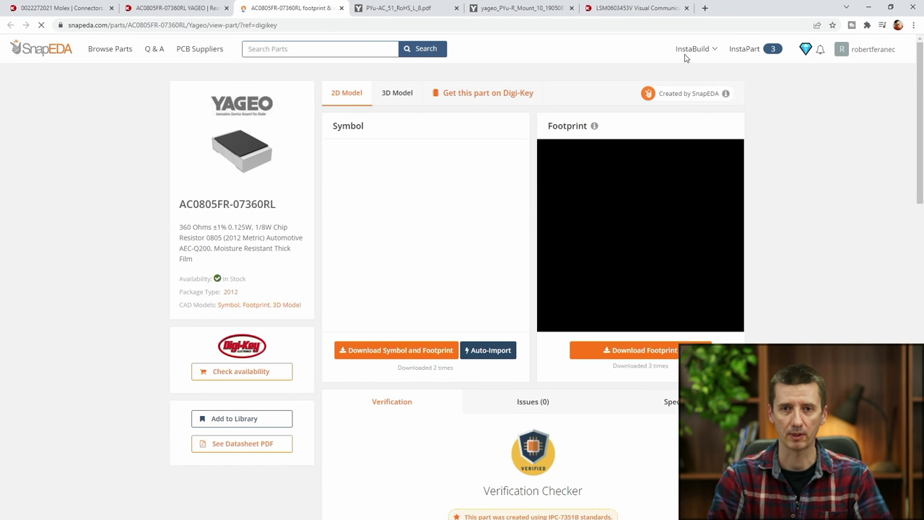
Download the 3D model of the AC0805FR-07360RL resistor from SnapEDA
click(869, 51)
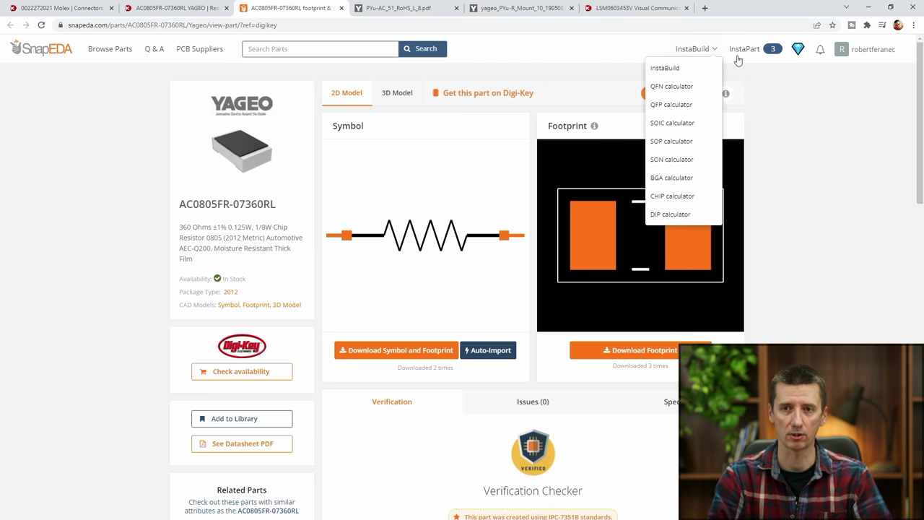
click(396, 92)
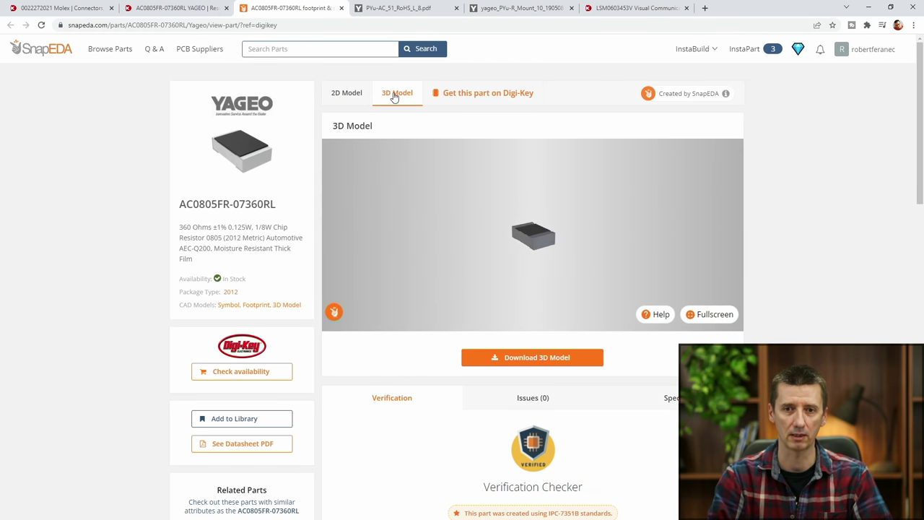
click(517, 364)
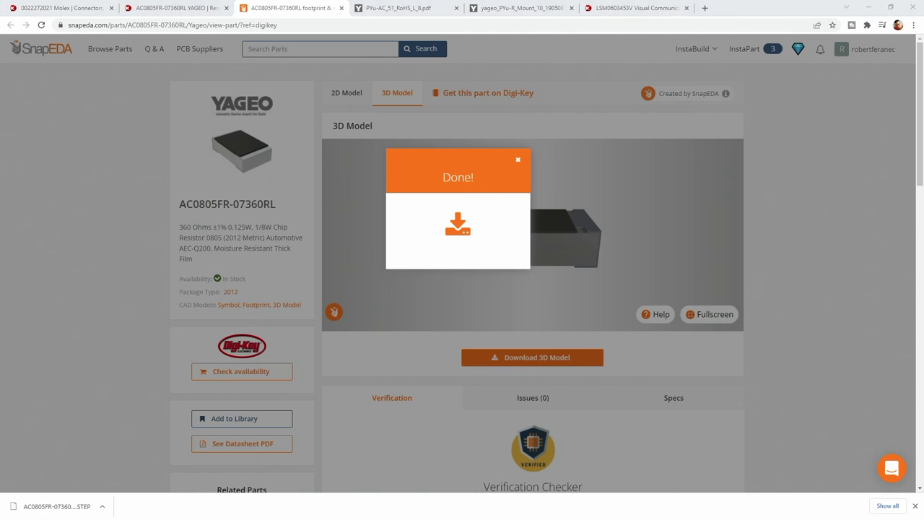
Switch to Total Commander, create a folder named "3D models" in the LED_Youtube project folder and open it
key(alt+Tab)
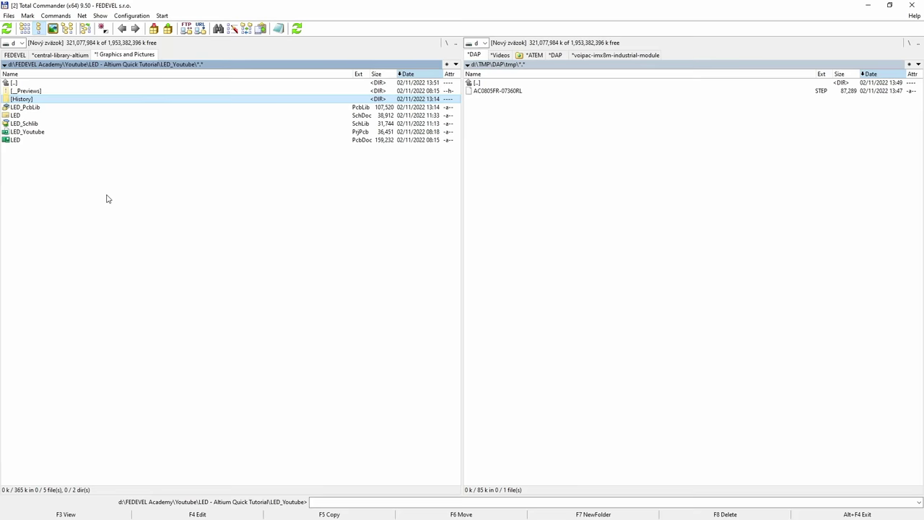
key(F7)
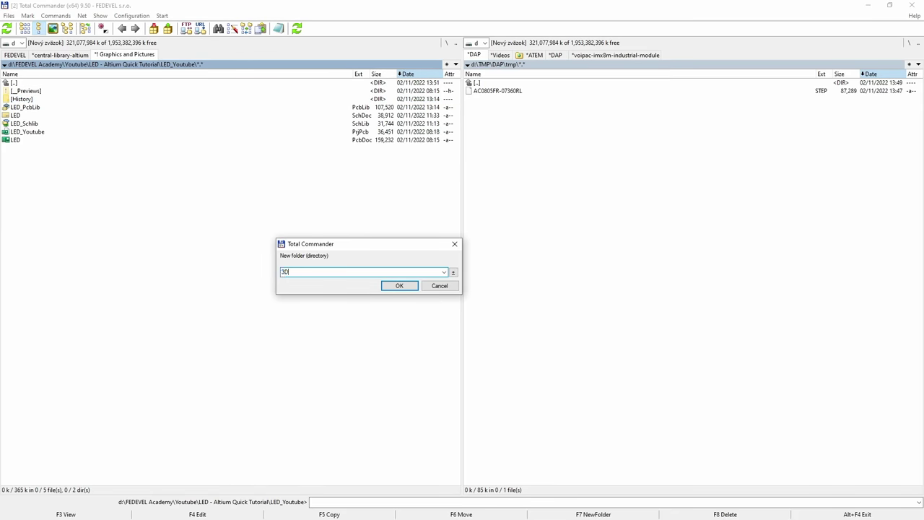
text(3D models)
key(Return)
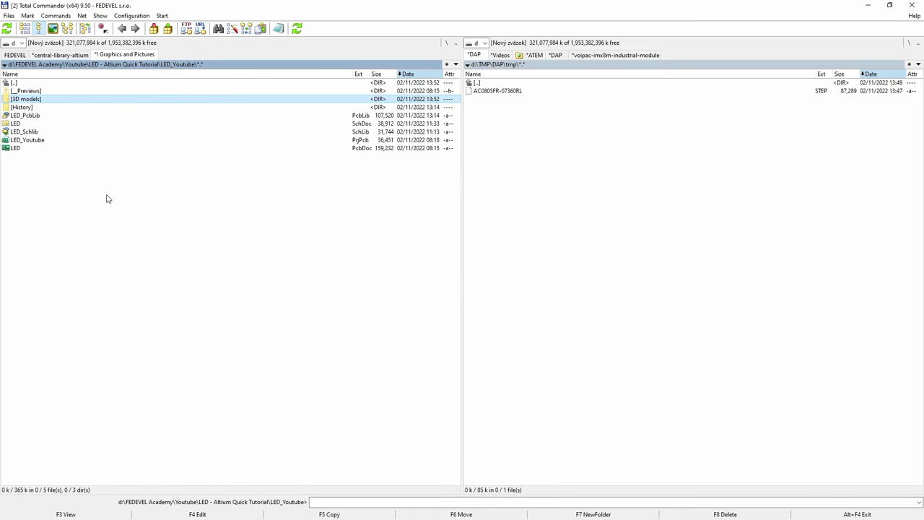
key(Return)
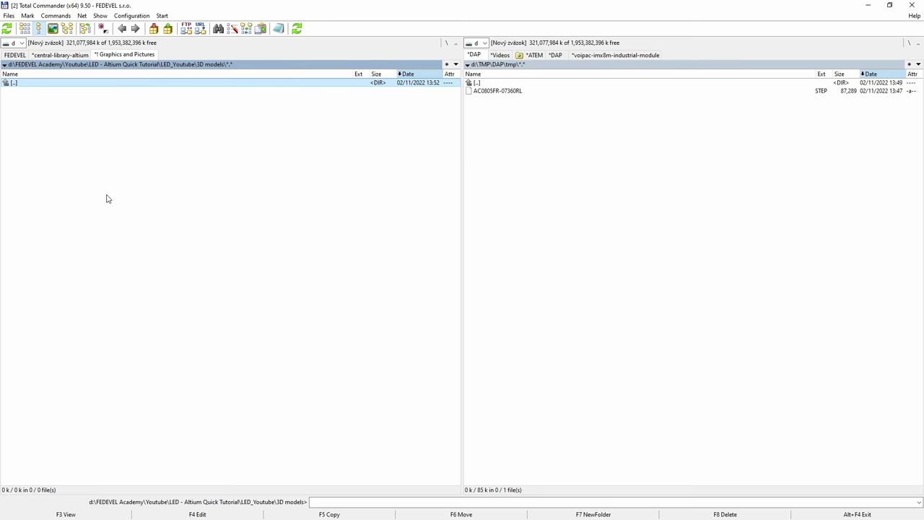
Copy the AC0805FR-07360RL STEP file from the tmp folder into the project's 3D models folder
click(503, 92)
key(space)
key(F5)
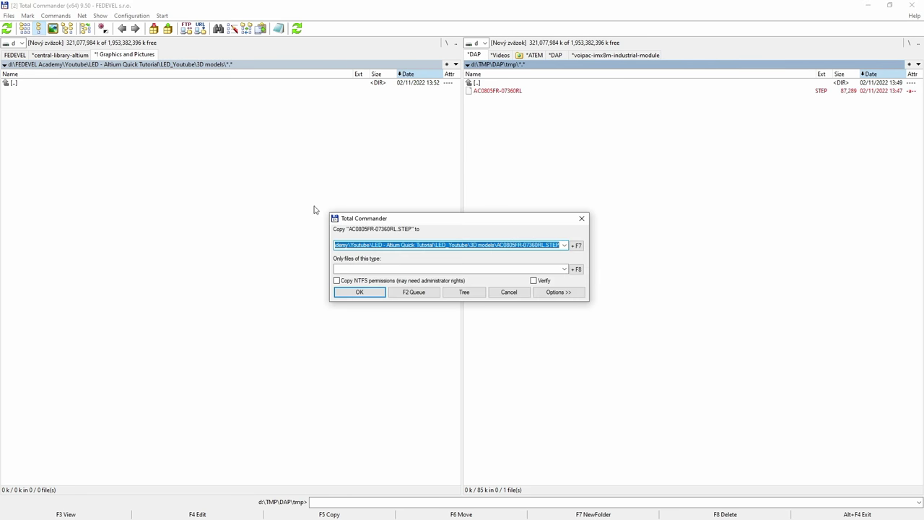
click(359, 292)
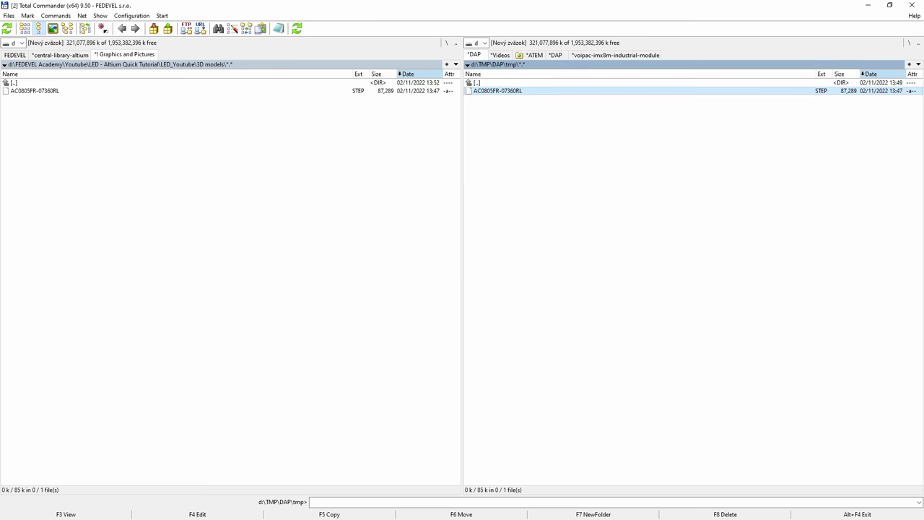
Switch to Altium Designer and place AC0805FR-07360RL.STEP as a 3D body on Mechanical 1, above the footprint at about X 0.1 mm, Y 1.5 mm
key(alt+Tab)
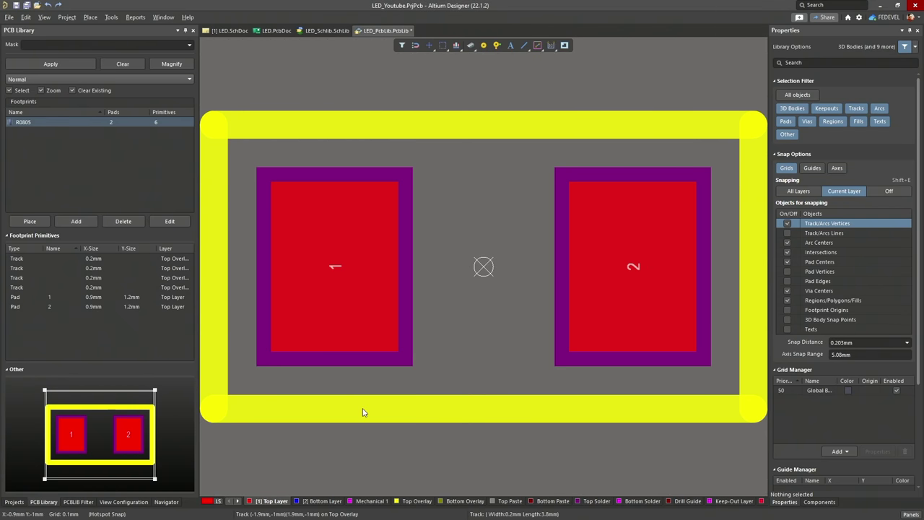
click(375, 501)
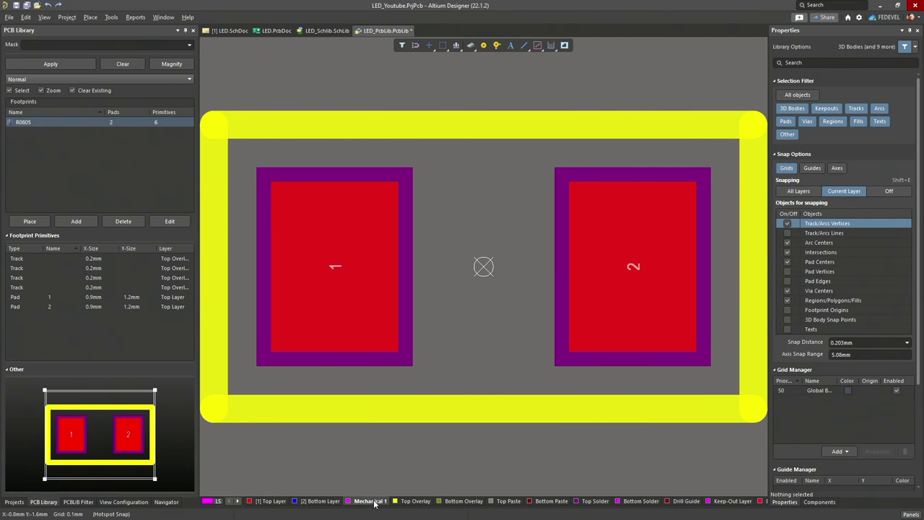
click(91, 18)
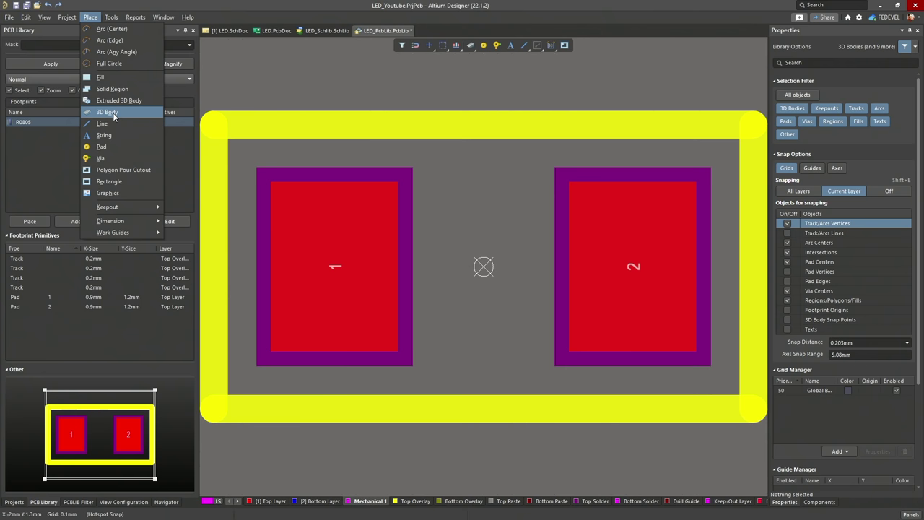
click(113, 114)
click(216, 149)
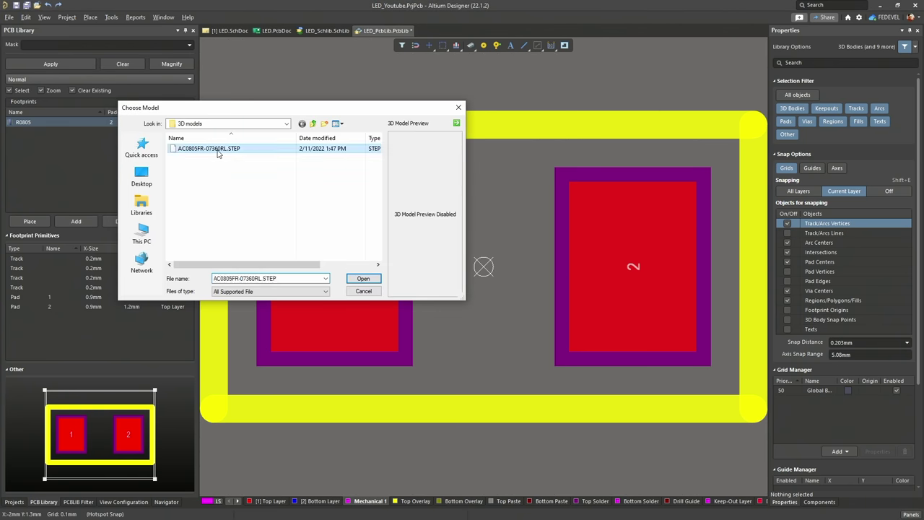
click(358, 277)
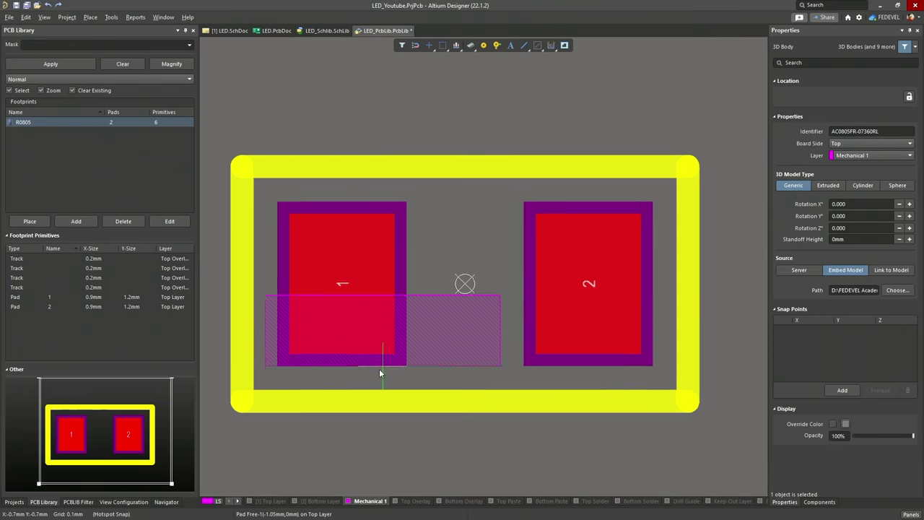
click(460, 151)
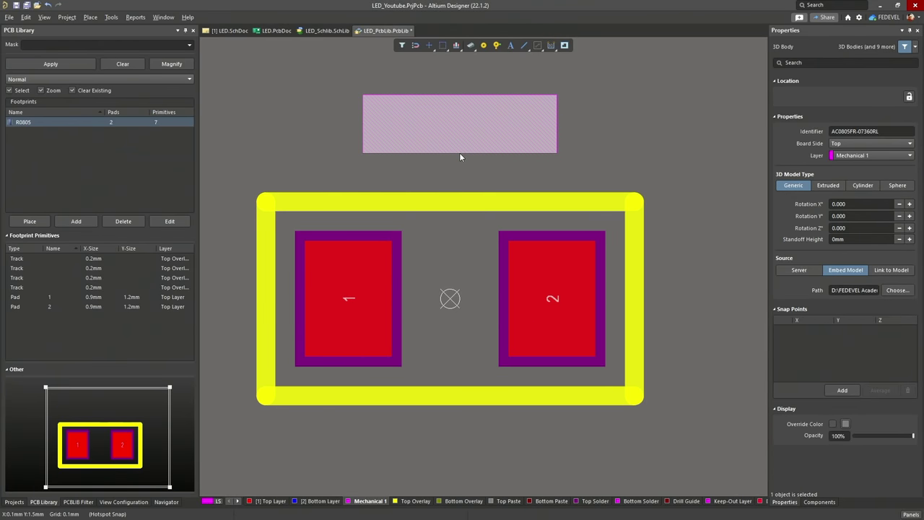
In 3D layout mode, align the underside face of the resistor body's terminal nearest pad 1 with the board
click(43, 17)
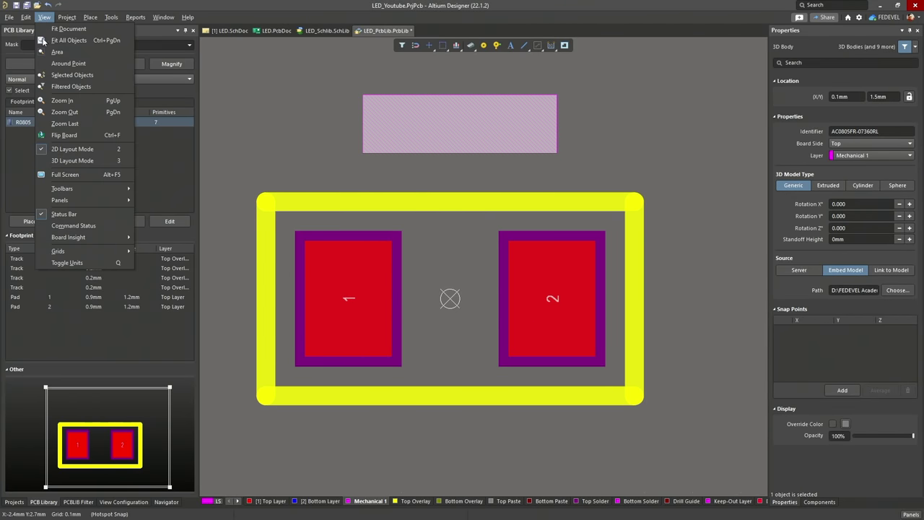
click(99, 160)
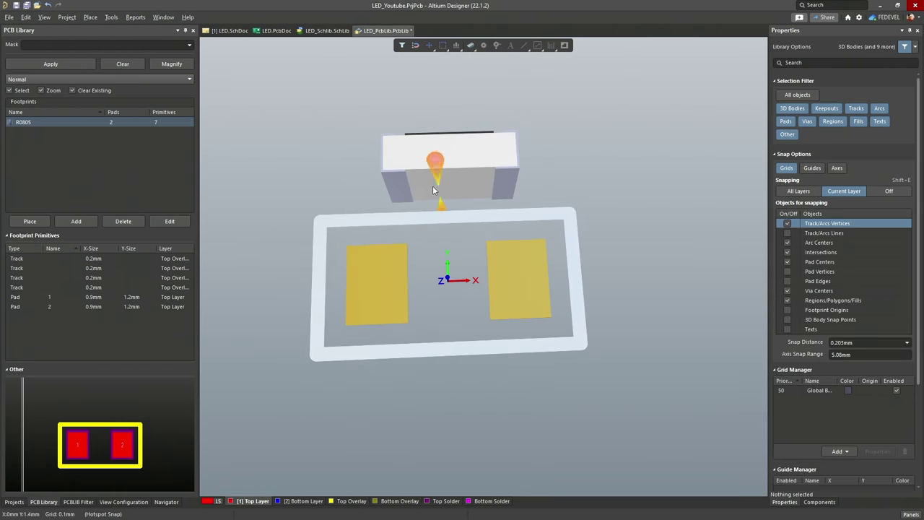
click(120, 18)
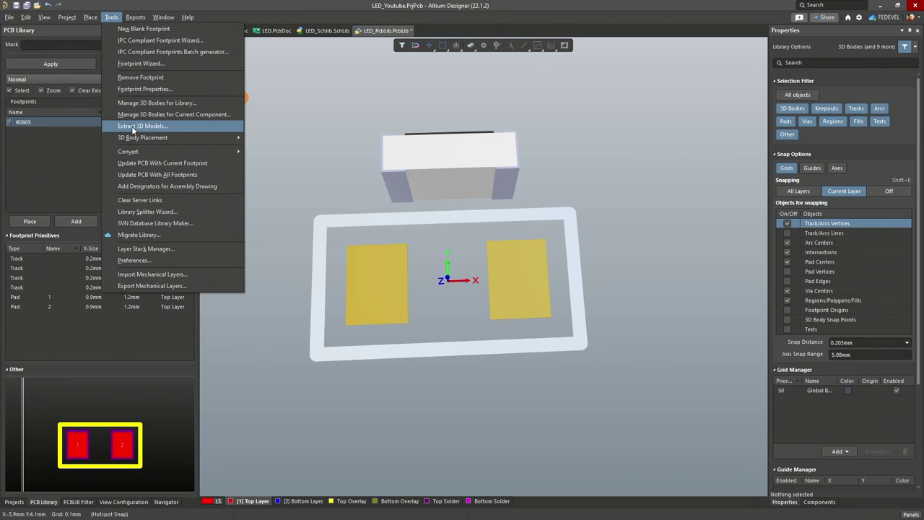
mouse_move(133, 138)
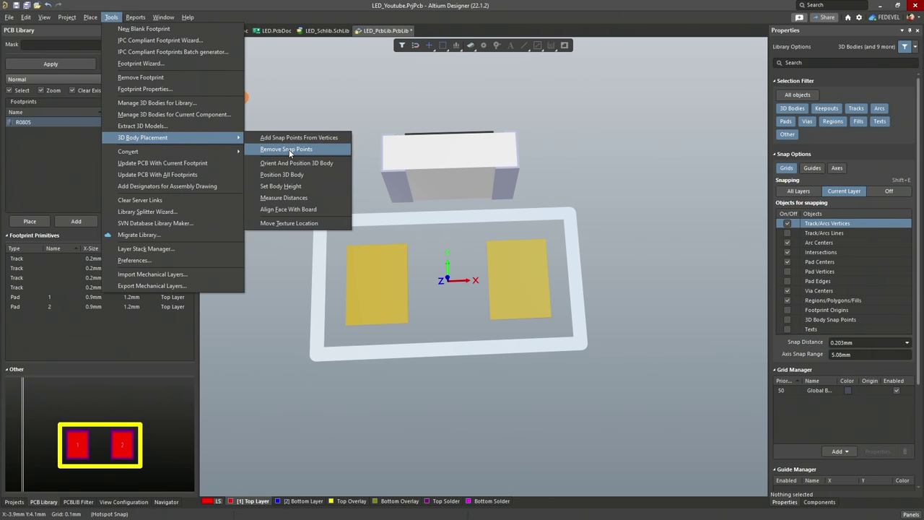
click(330, 211)
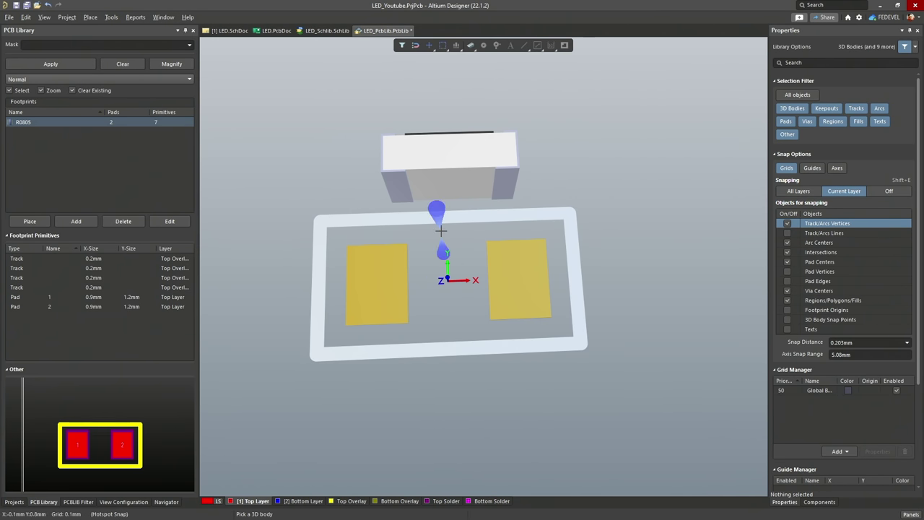
click(444, 165)
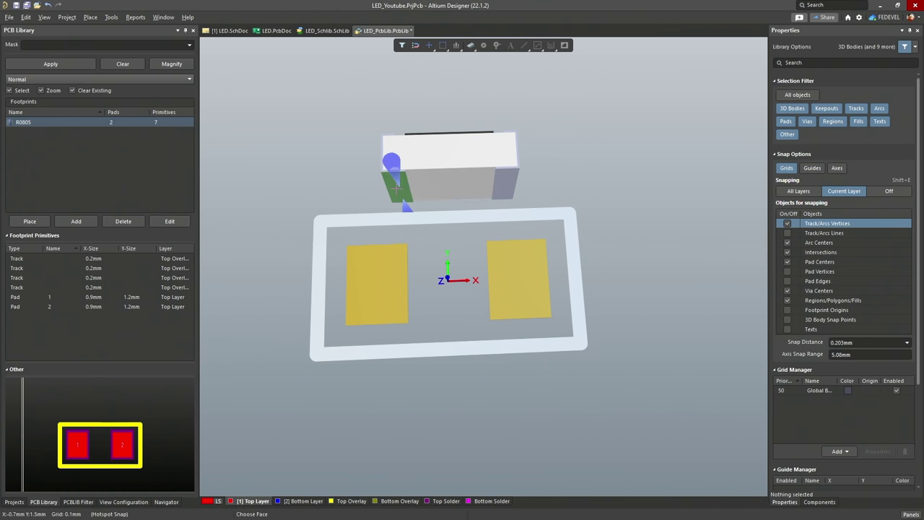
click(396, 187)
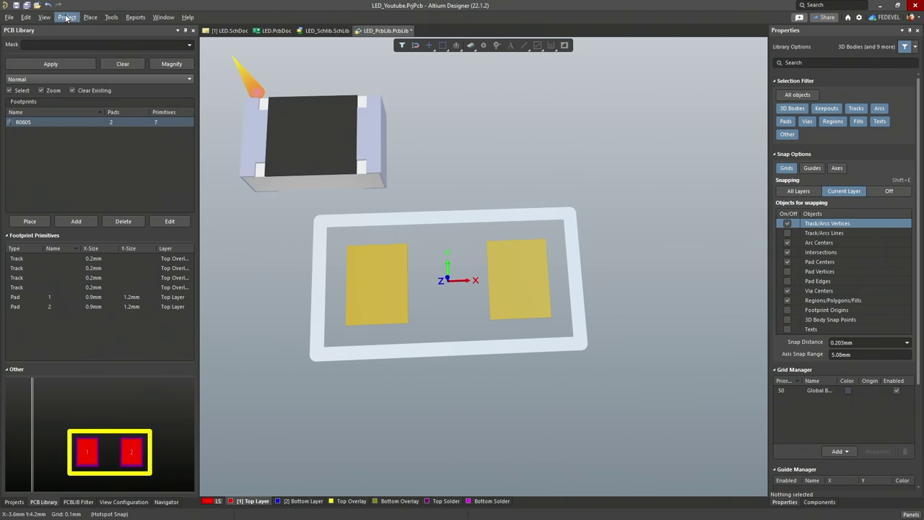
Return to 2D layout mode and centre the resistor's 3D body on the footprint origin between the two pads
click(44, 17)
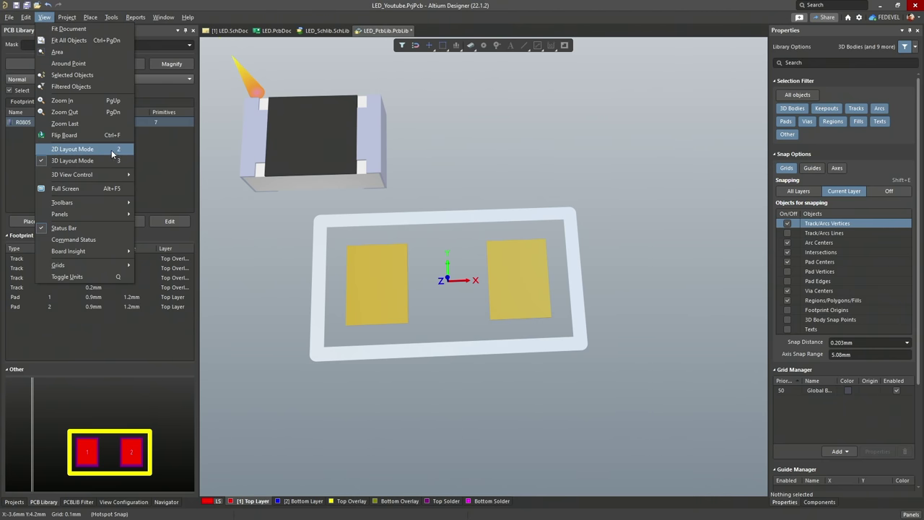
click(111, 149)
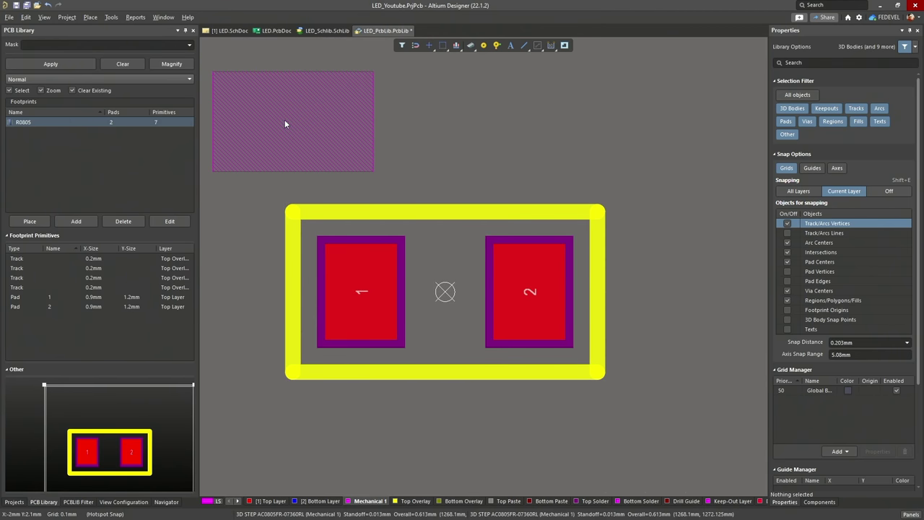
drag(284, 124, 445, 292)
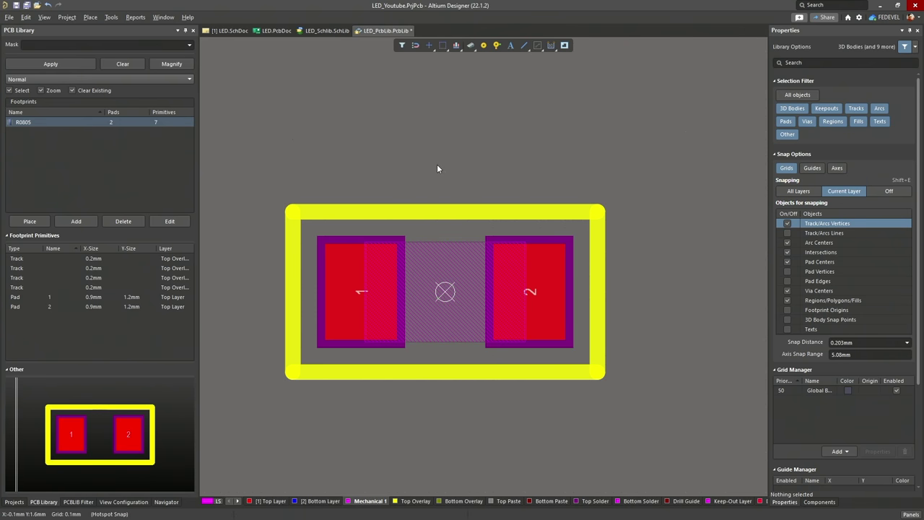
View the resistor body on its pads in 3D from an oblique angle, using the Altium 3D Blue view configuration
key(3)
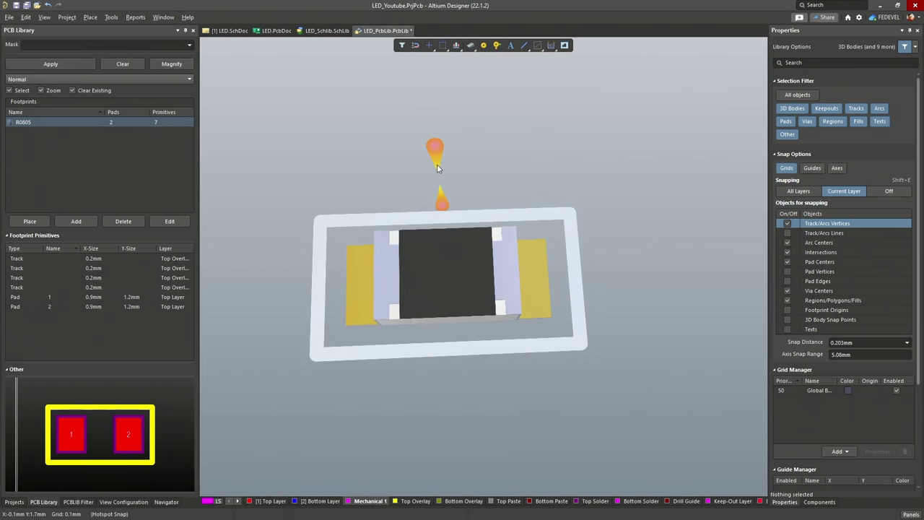
shift+right_drag(437, 169, 371, 337)
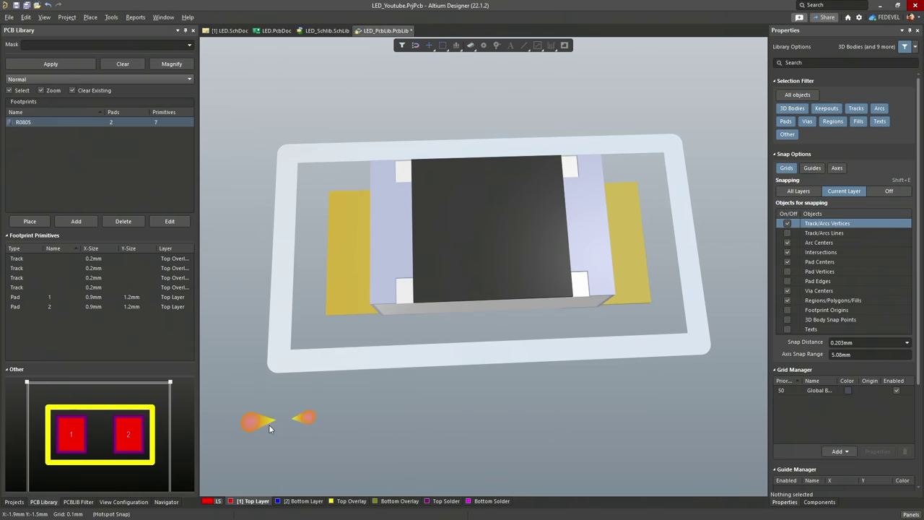
click(208, 503)
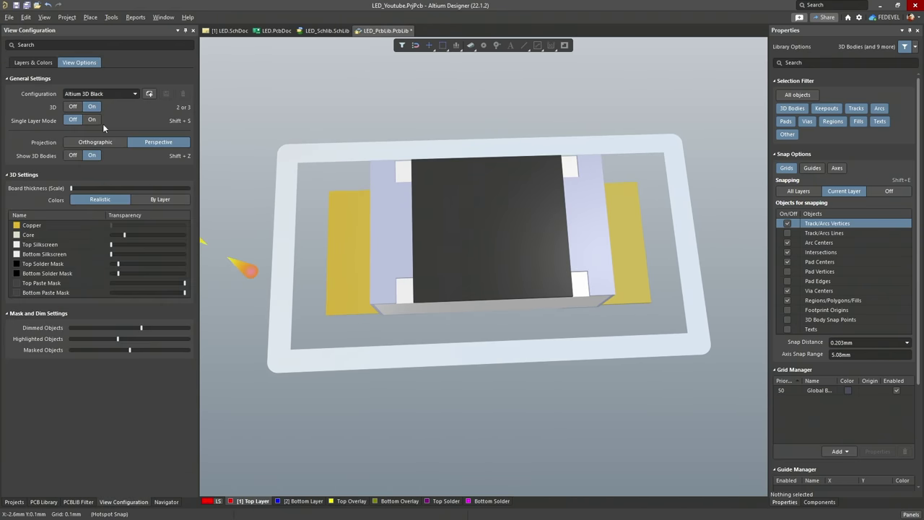
click(133, 94)
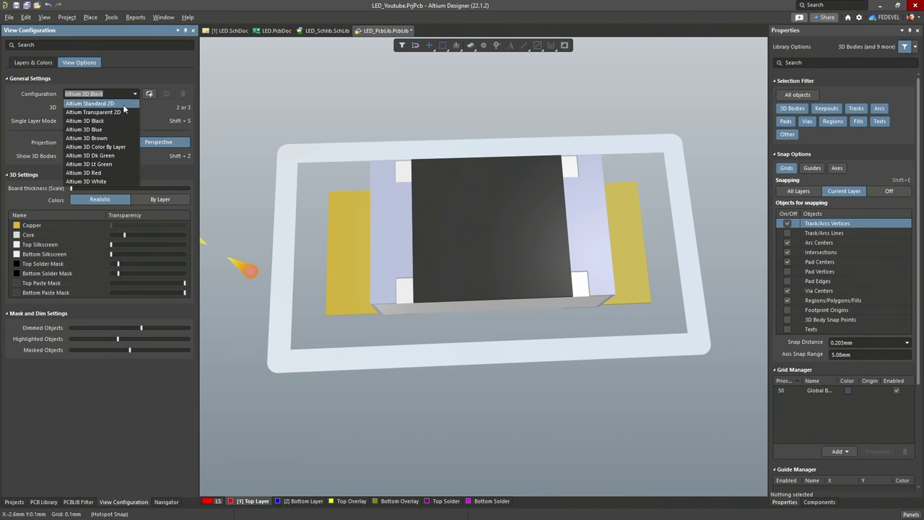
click(97, 130)
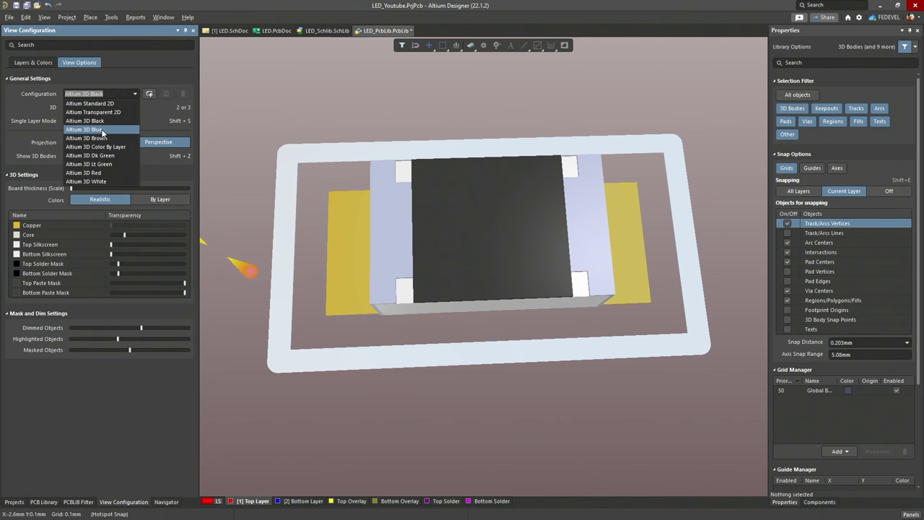
ctrl+scroll(367, 224, down, 2)
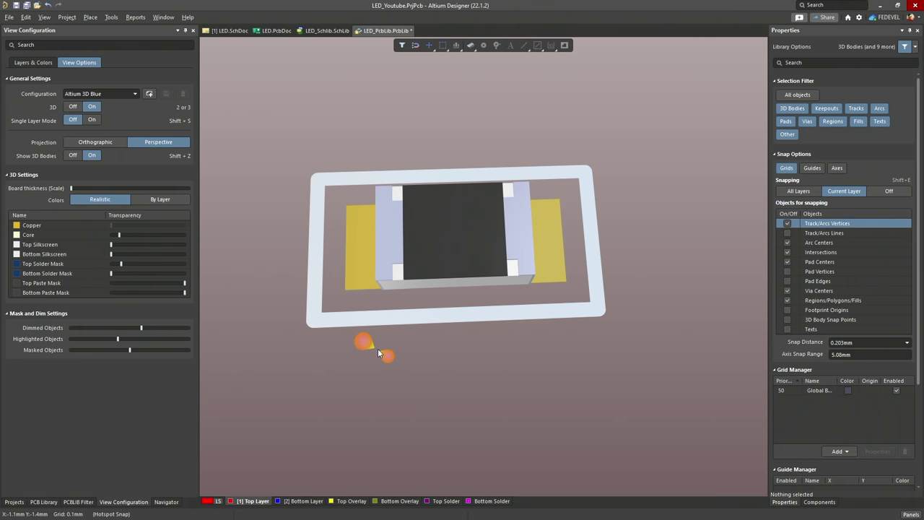
key(shift)
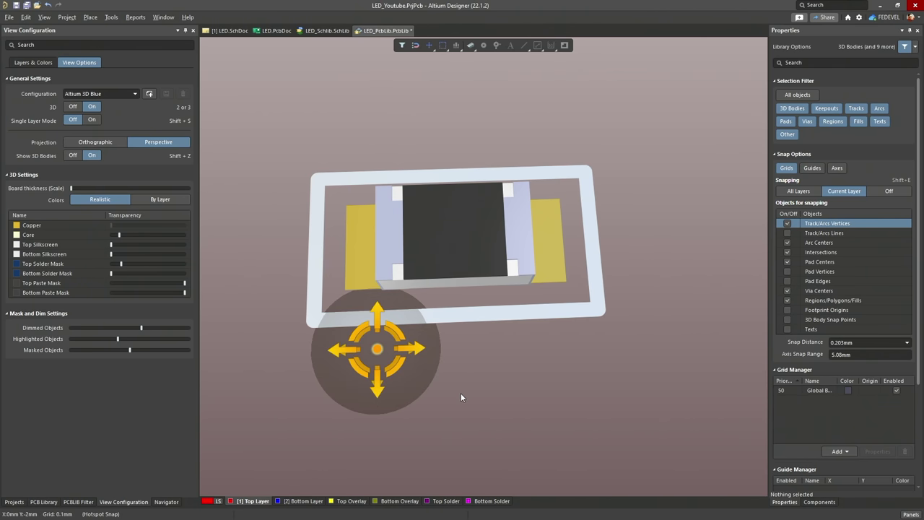
mouse_move(461, 402)
shift+right_down()
mouse_move(610, 160)
mouse_move(386, 475)
mouse_move(395, 371)
mouse_move(448, 462)
mouse_move(486, 439)
mouse_move(456, 385)
shift+right_up()
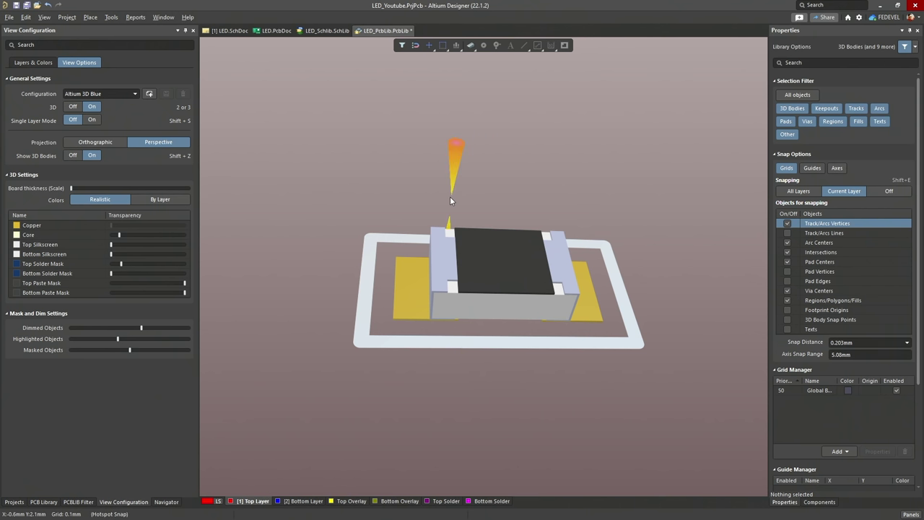
Return to the 2D layout and add a component layer pair of type Assembly, with layer 2 as top and layer 3 as bottom
key(2)
click(43, 18)
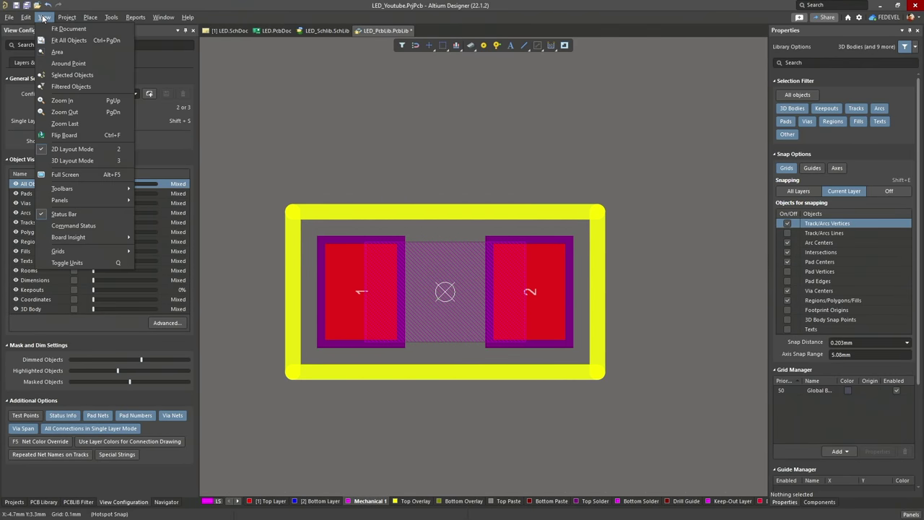
click(50, 41)
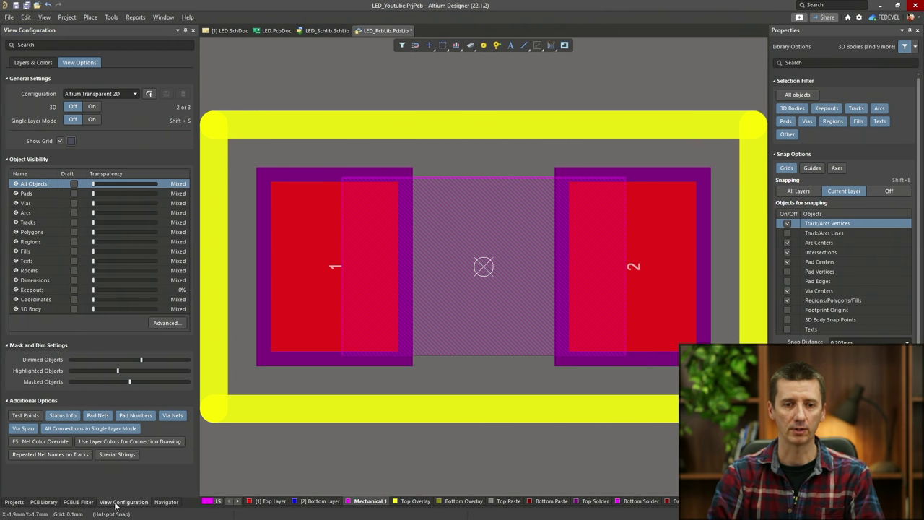
click(28, 64)
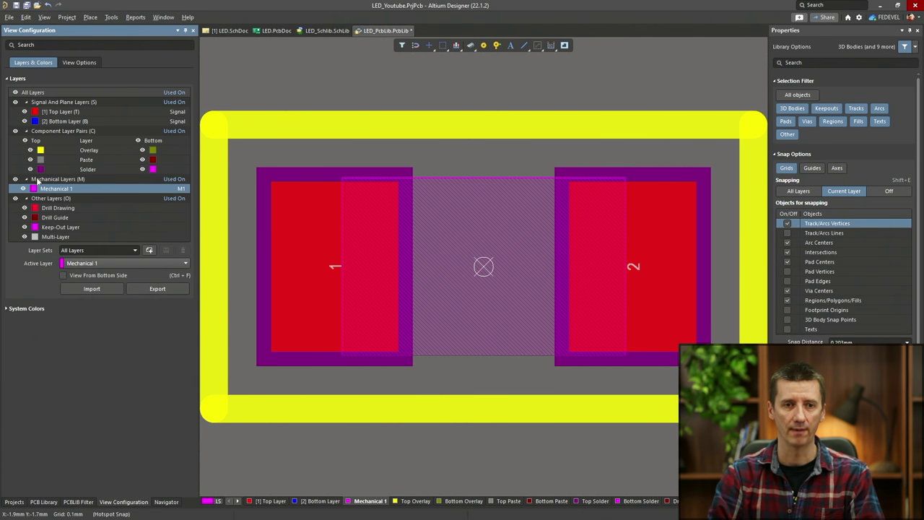
right_click(64, 192)
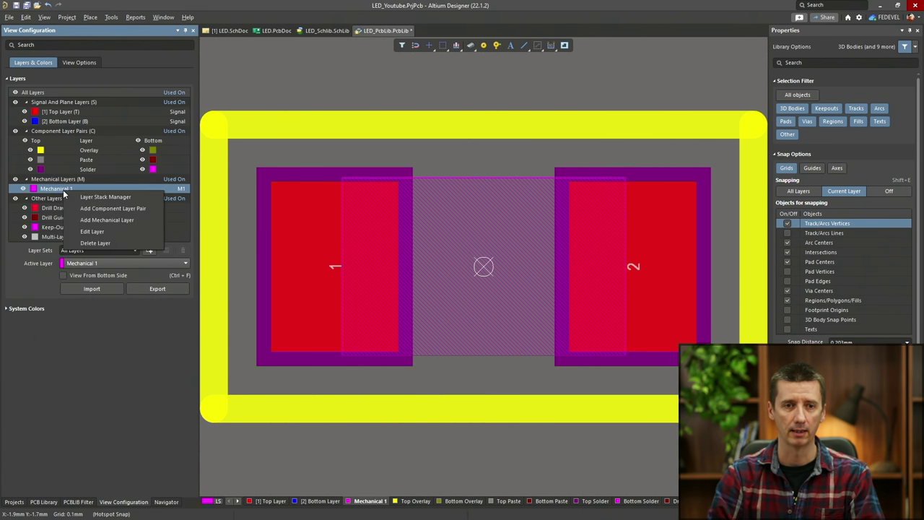
click(130, 209)
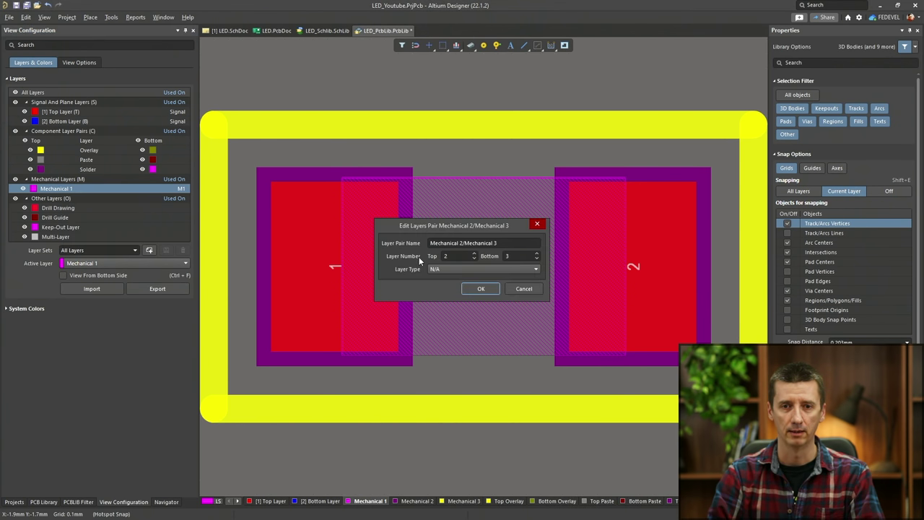
click(439, 269)
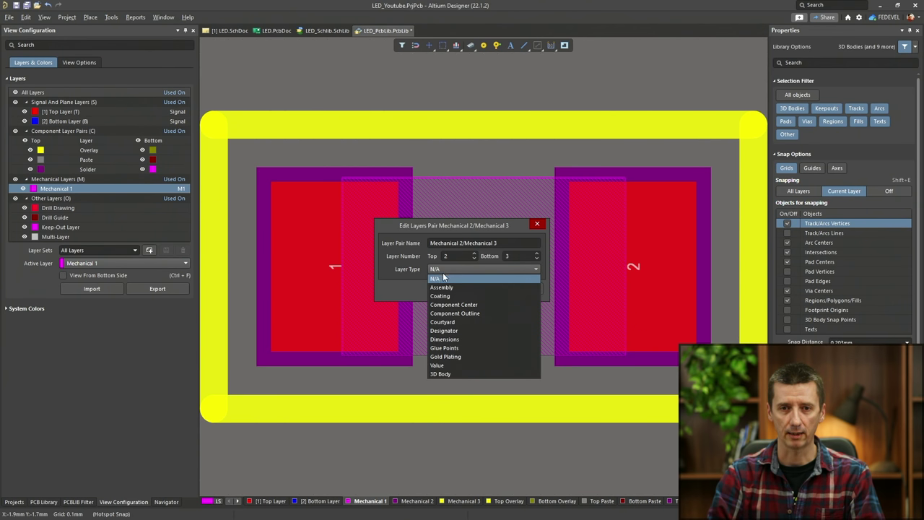
click(446, 288)
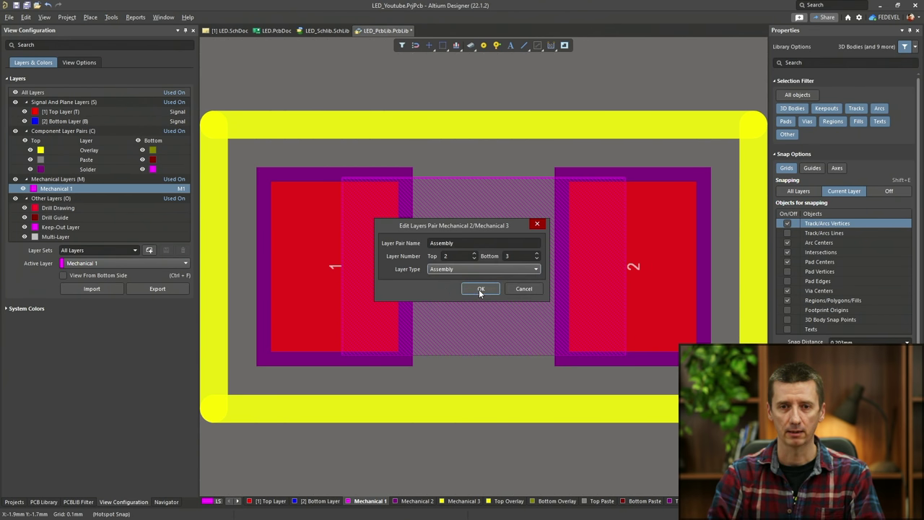
click(480, 290)
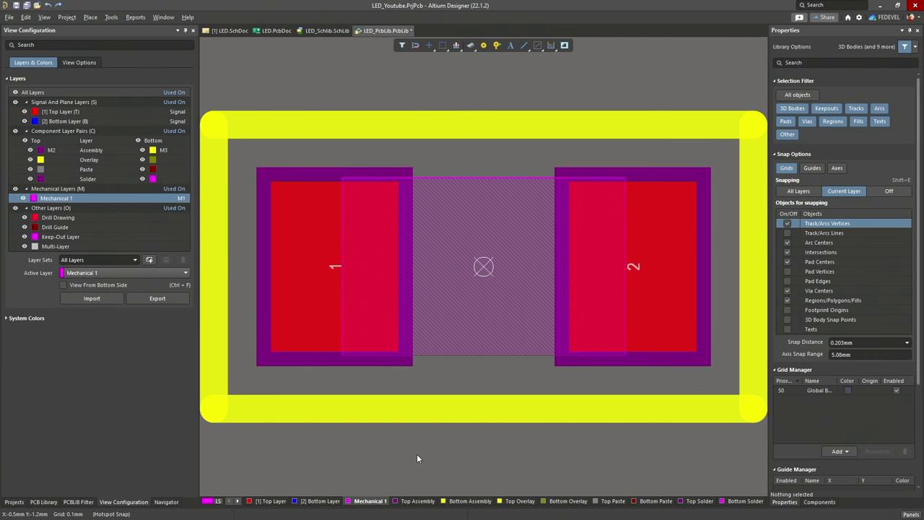
ctrl+scroll(484, 440, down, 1)
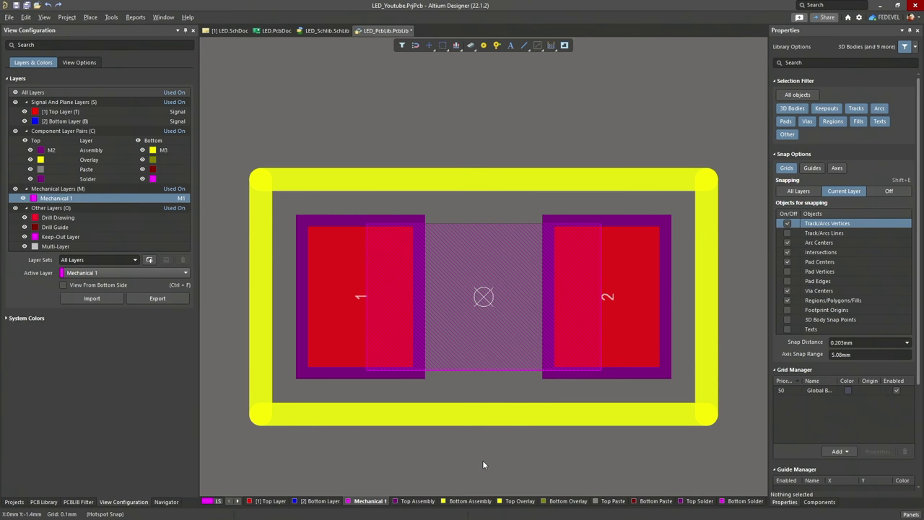
In single-layer view of Top Overlay, select the four outline tracks and copy them with the footprint origin as reference point
ctrl+scroll(469, 292, down, 1)
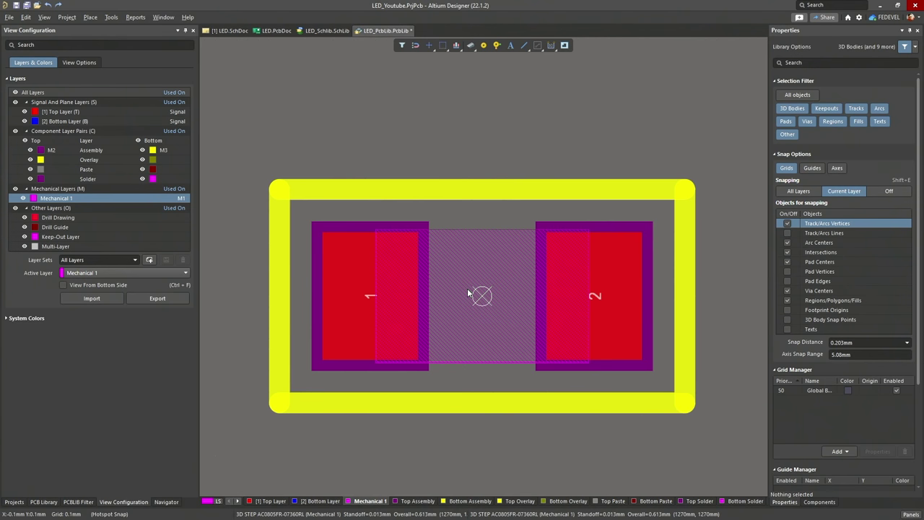
key(shift+s)
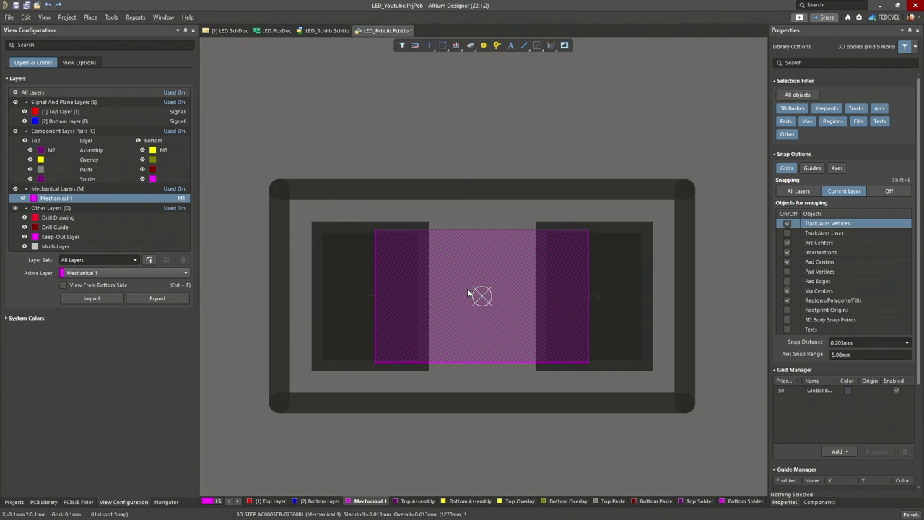
click(517, 504)
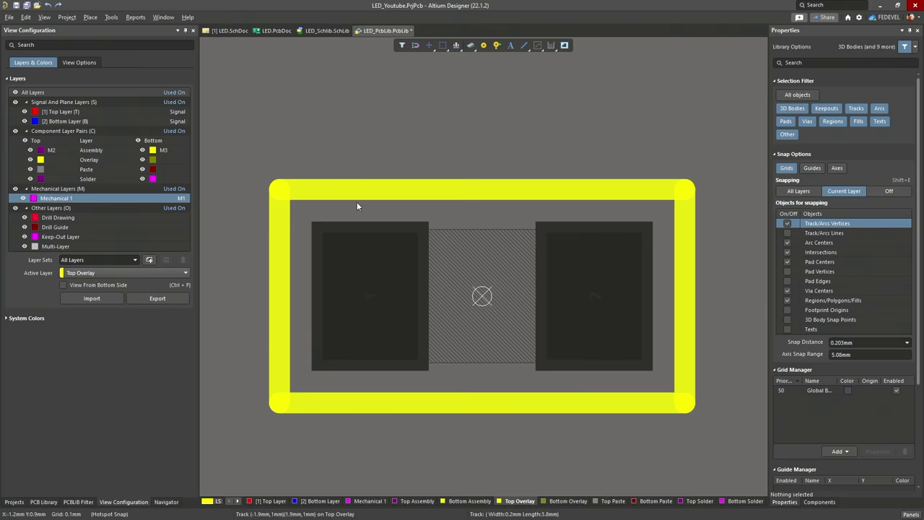
drag(229, 124, 730, 451)
key(ctrl+c)
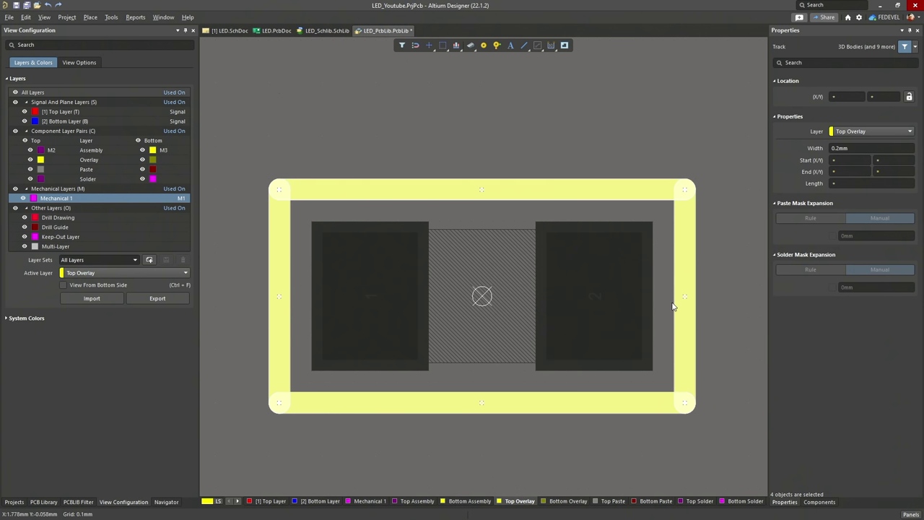
click(482, 296)
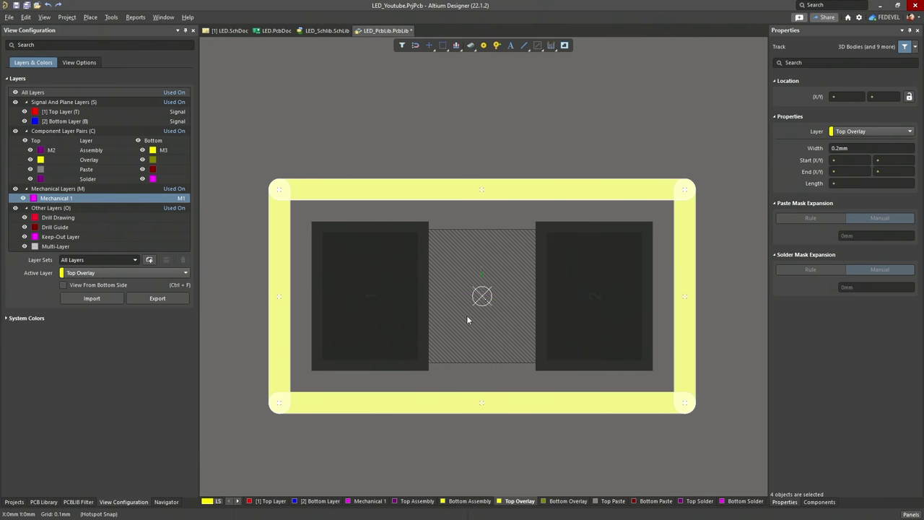
Paste the copied outline onto the Top Assembly layer at the footprint origin, using Paste Special with Paste on current layer, and compare it with Top Overlay
click(409, 502)
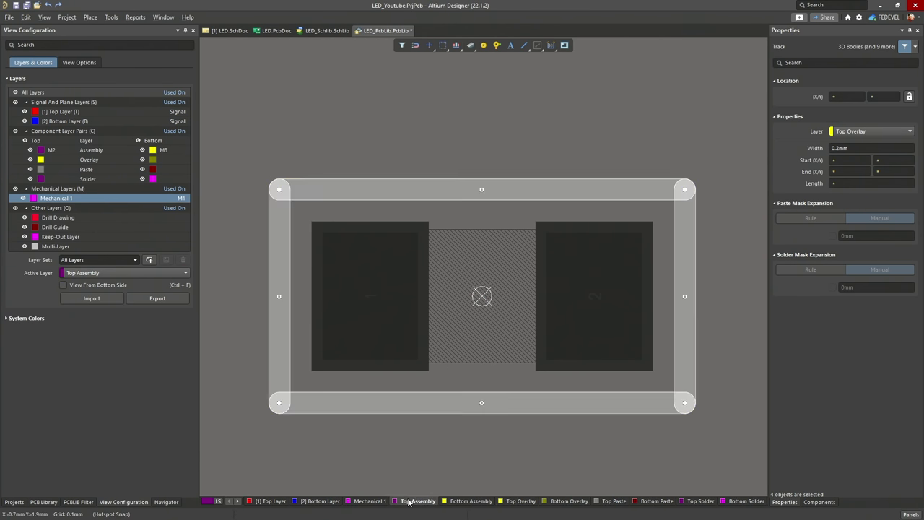
click(24, 19)
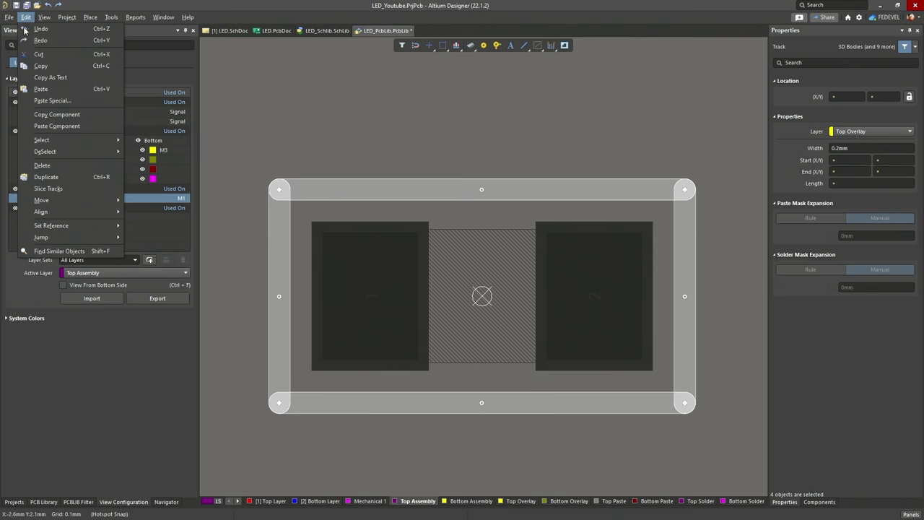
click(72, 104)
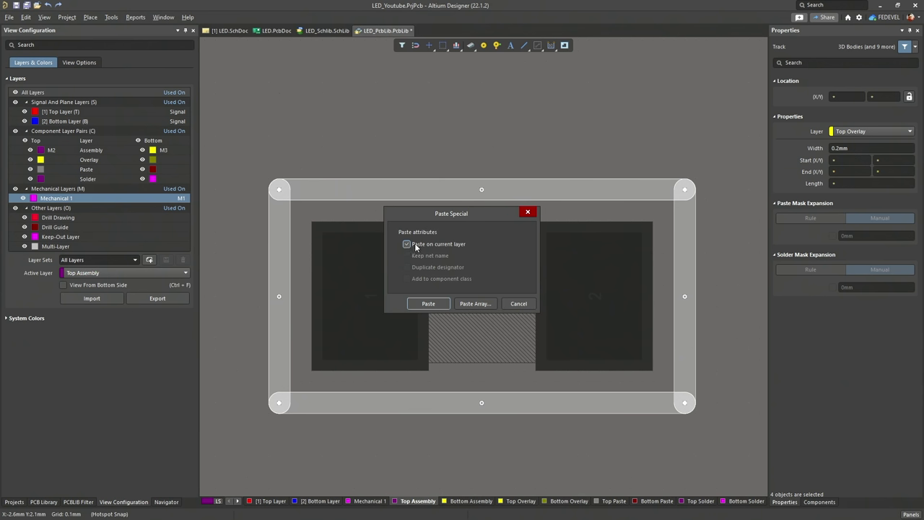
click(429, 304)
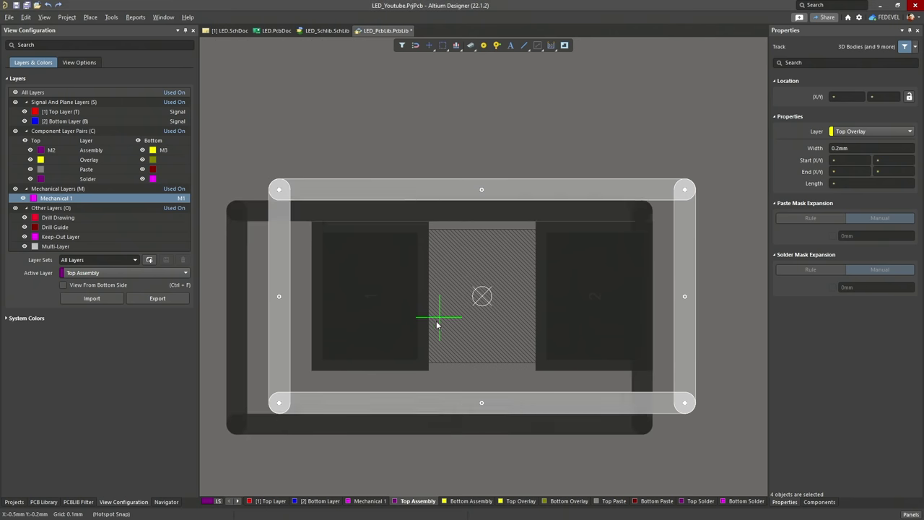
click(483, 296)
ctrl+scroll(472, 123, down, 1)
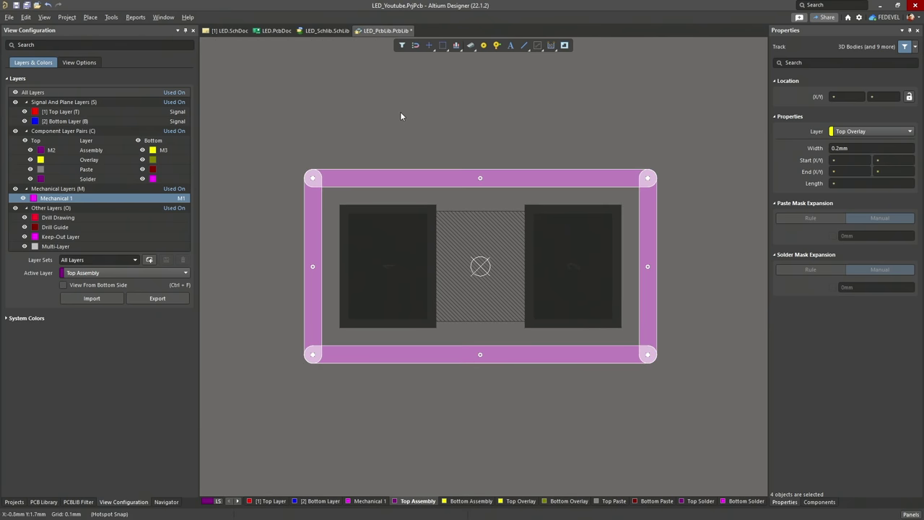
click(401, 111)
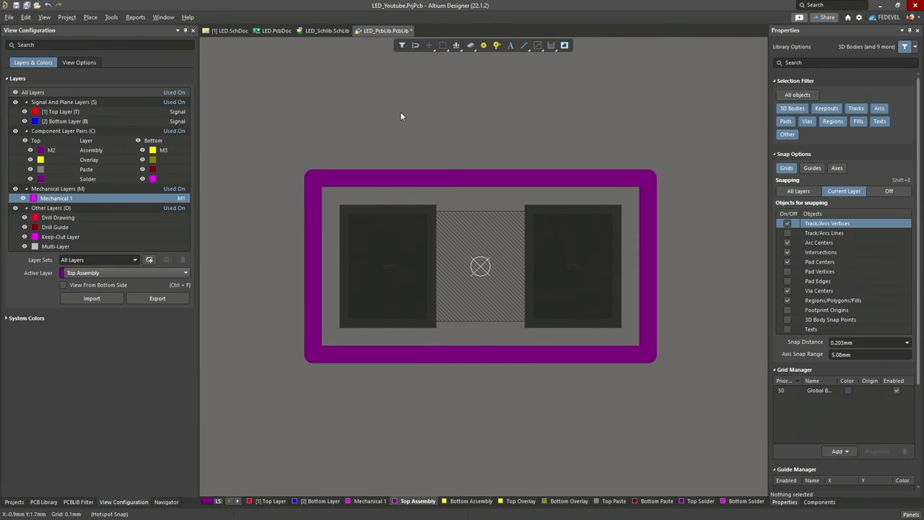
click(525, 502)
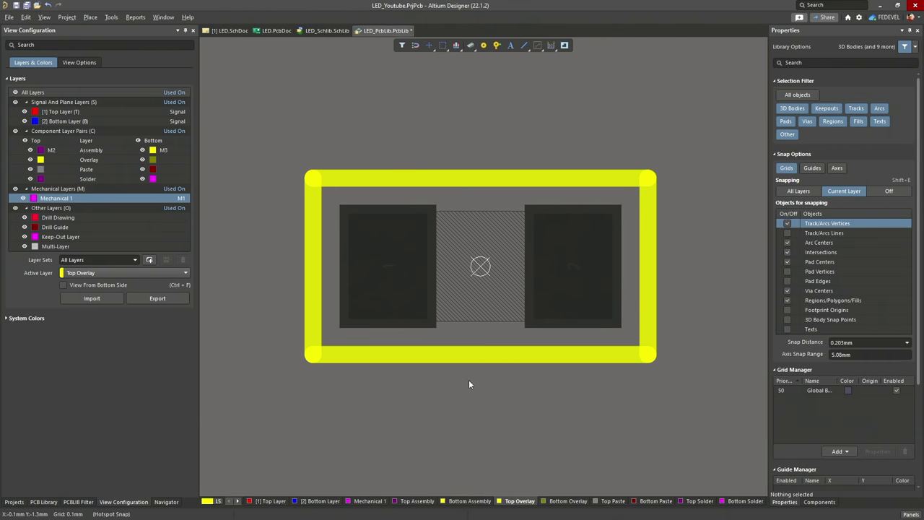
click(417, 501)
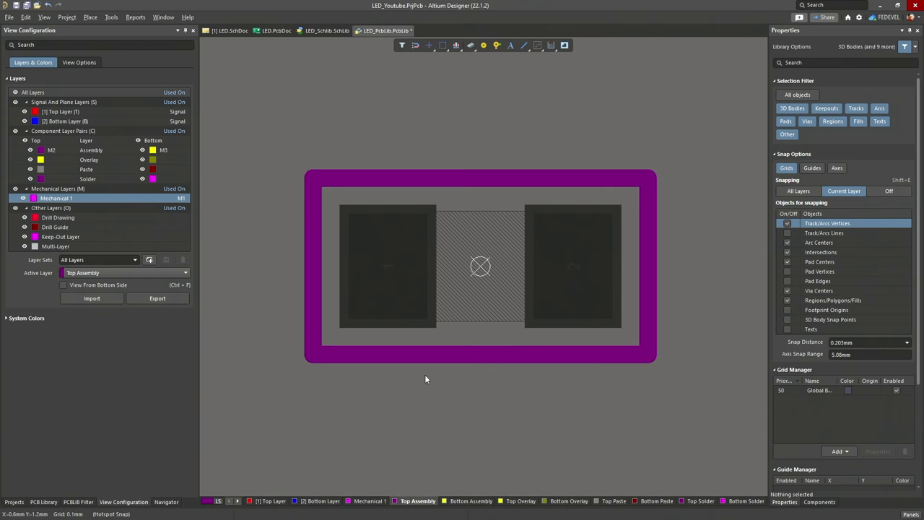
Place a text string on the Top Assembly layer above the outline, at about X -1 mm, Y 1.3 mm
click(44, 17)
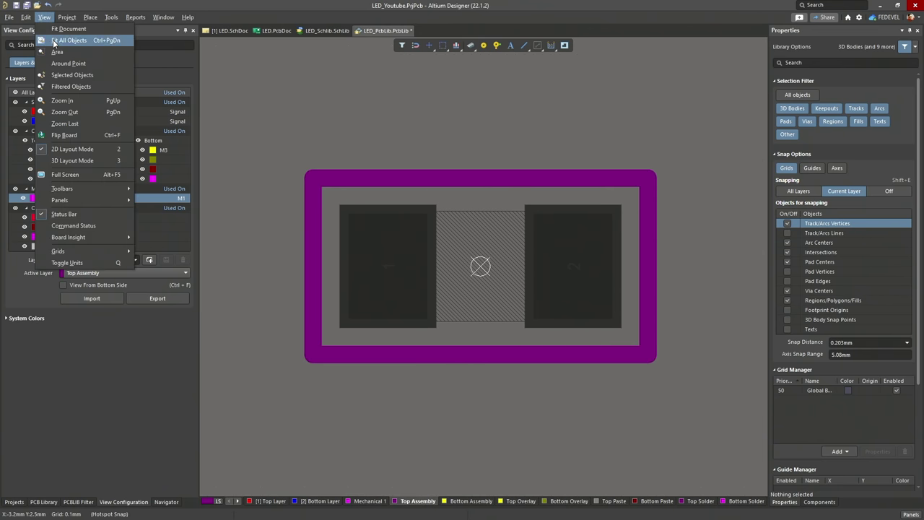
click(52, 41)
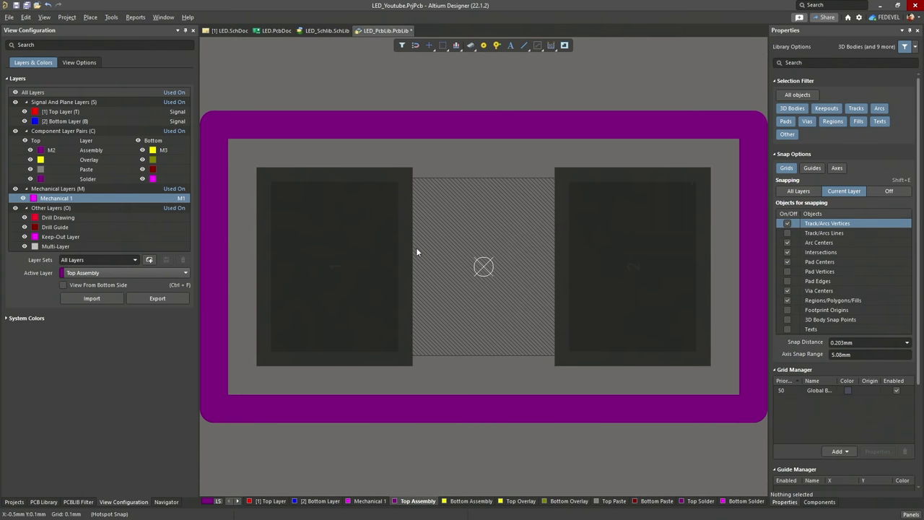
click(90, 20)
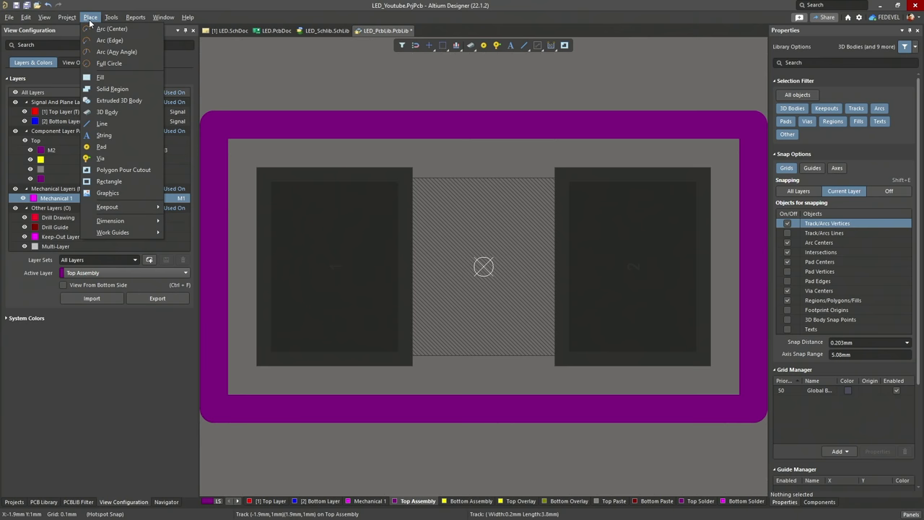
click(109, 135)
ctrl+scroll(350, 227, down, 3)
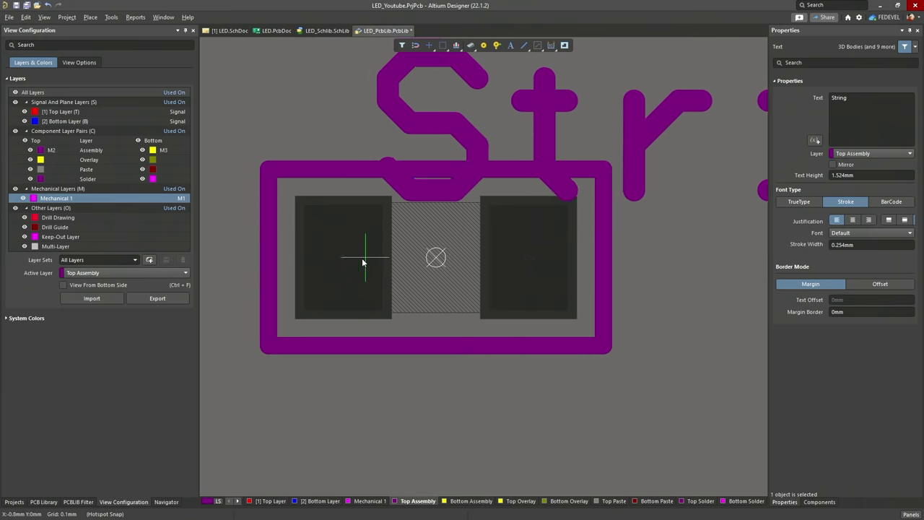
click(353, 154)
key(Escape)
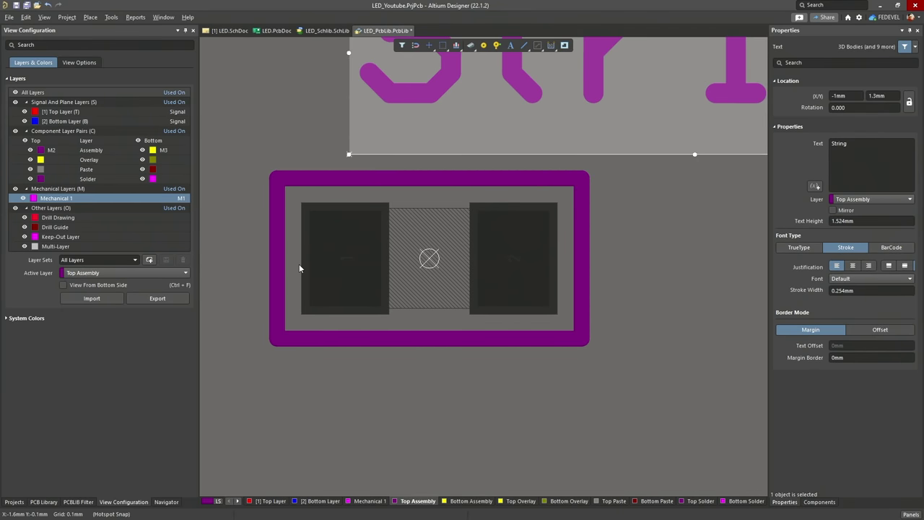
ctrl+scroll(301, 278, down, 2)
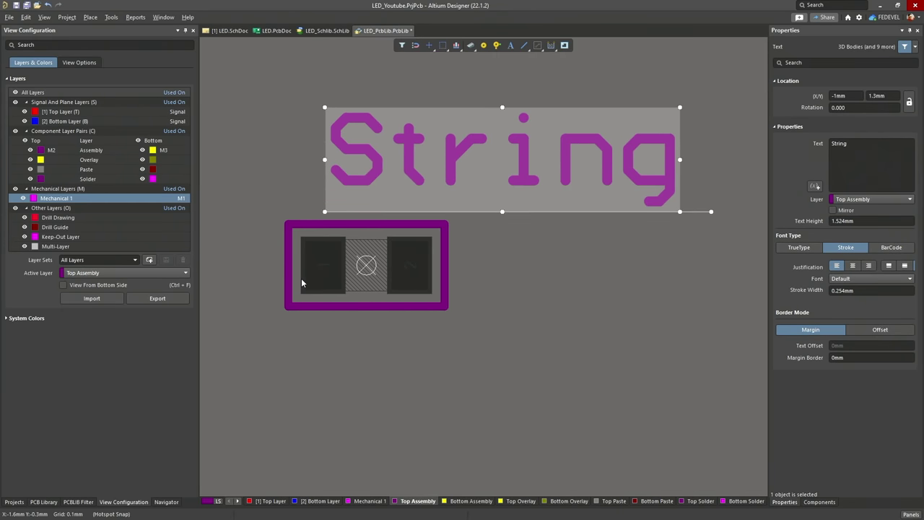
Replace the placed string's text with the special string .Designator
click(865, 148)
double_click(856, 142)
key(BackSpace)
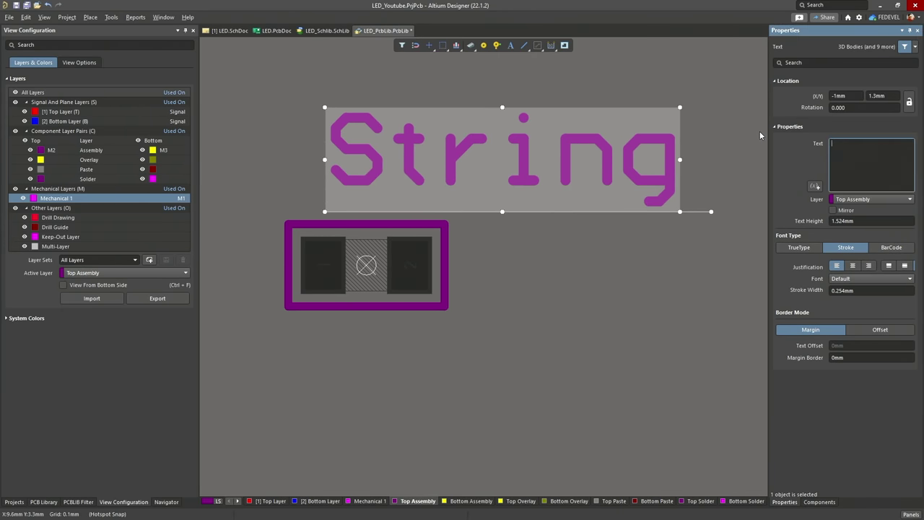
click(814, 186)
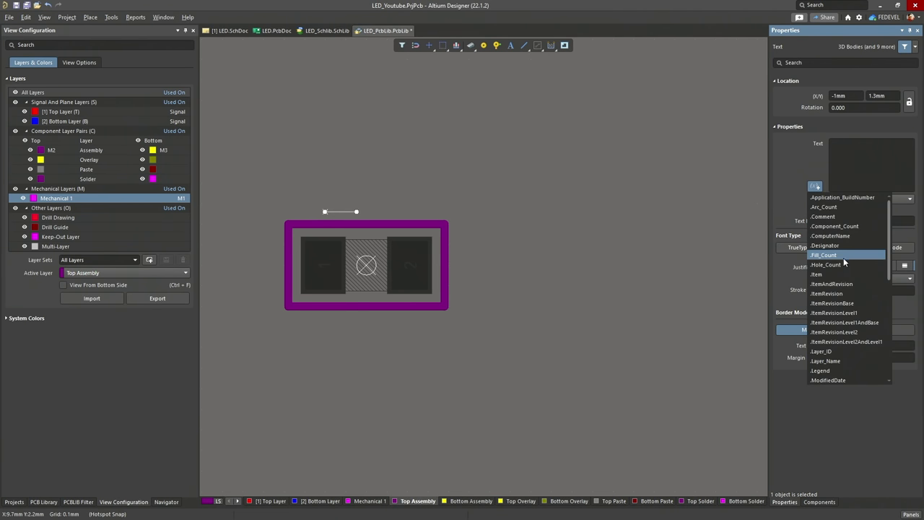
scroll(835, 267, down, 2)
scroll(836, 268, up, 2)
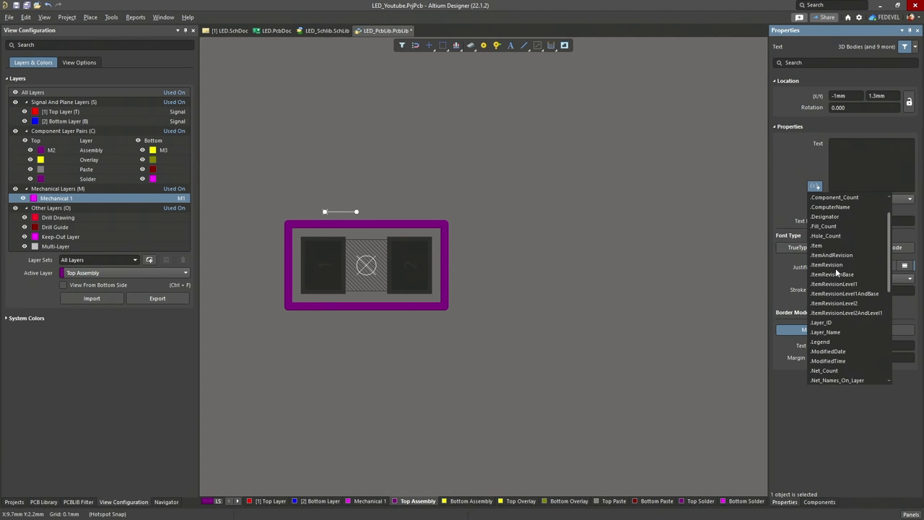
click(836, 246)
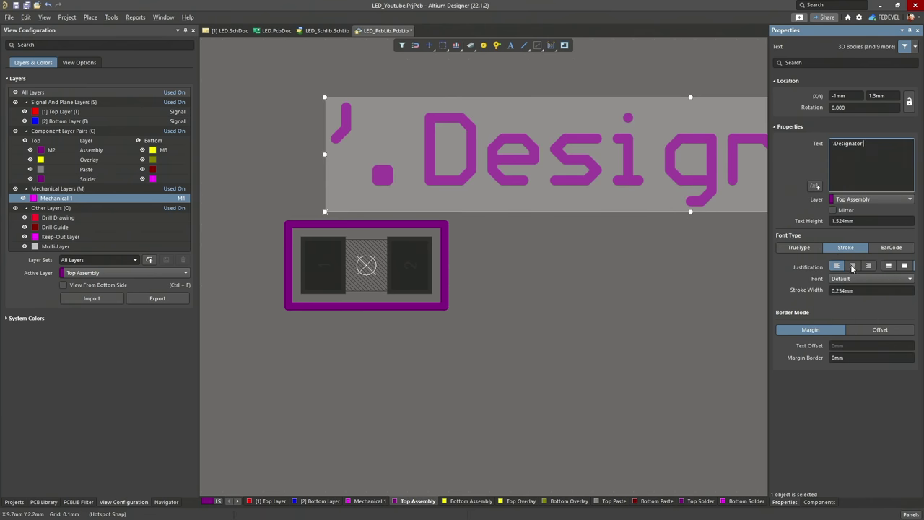
Format the designator text with centred horizontal and vertical justification, 0.7 mm text height and 0.1 mm stroke width
click(852, 266)
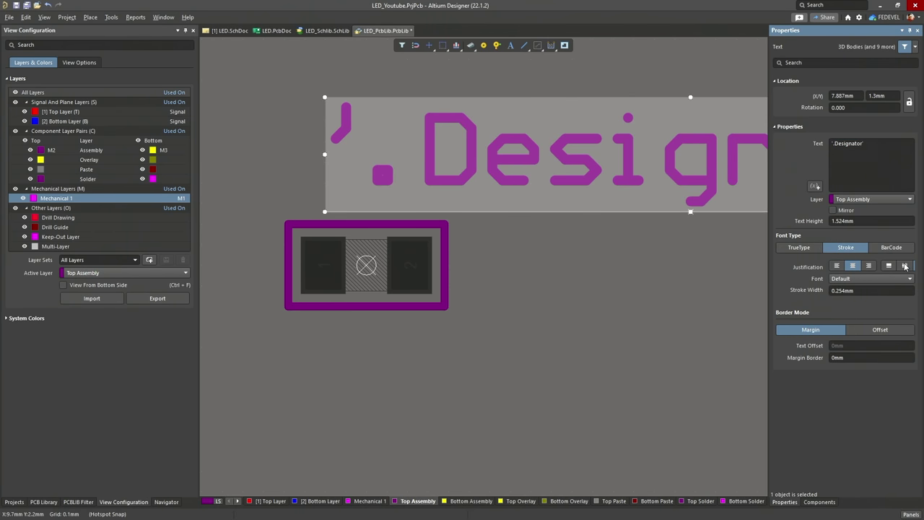
click(906, 267)
click(846, 222)
text(0.7)
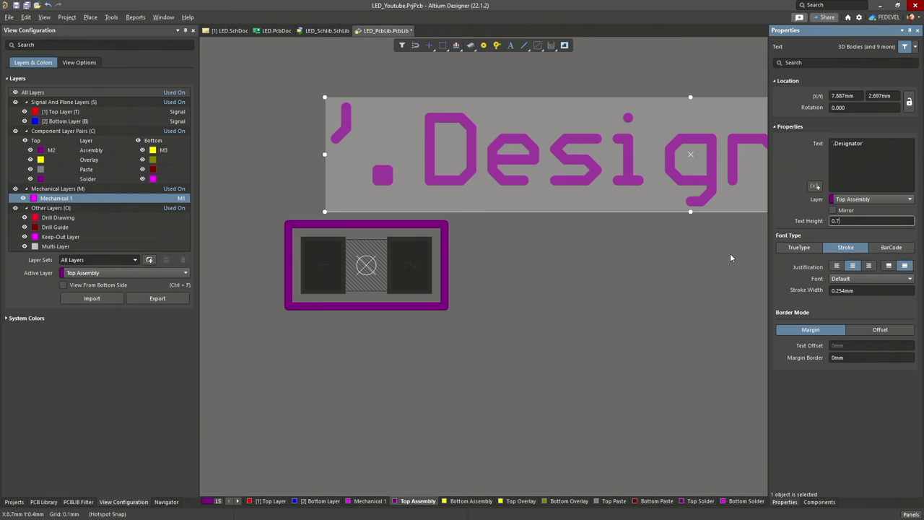
click(837, 291)
click(872, 291)
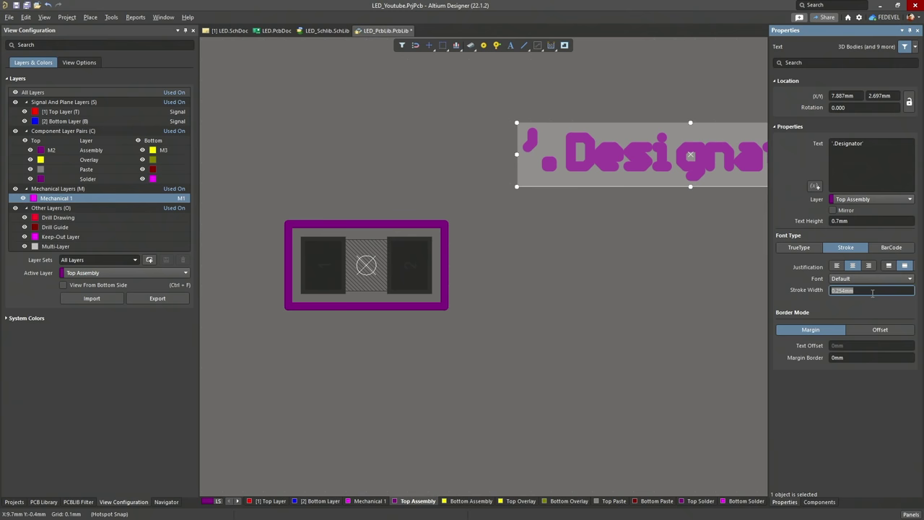
text(0.1)
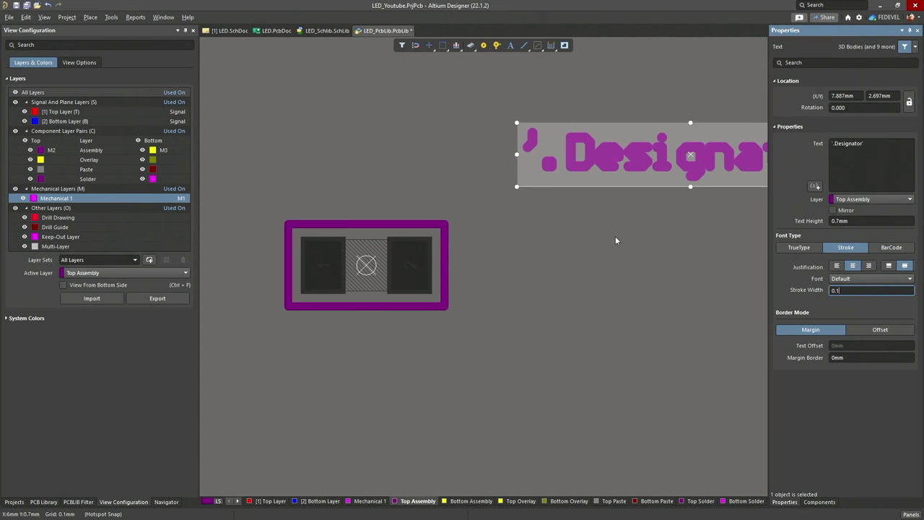
click(615, 237)
Move the designator text by its centre onto the footprint origin at X 0 mm, Y 0 mm
click(691, 160)
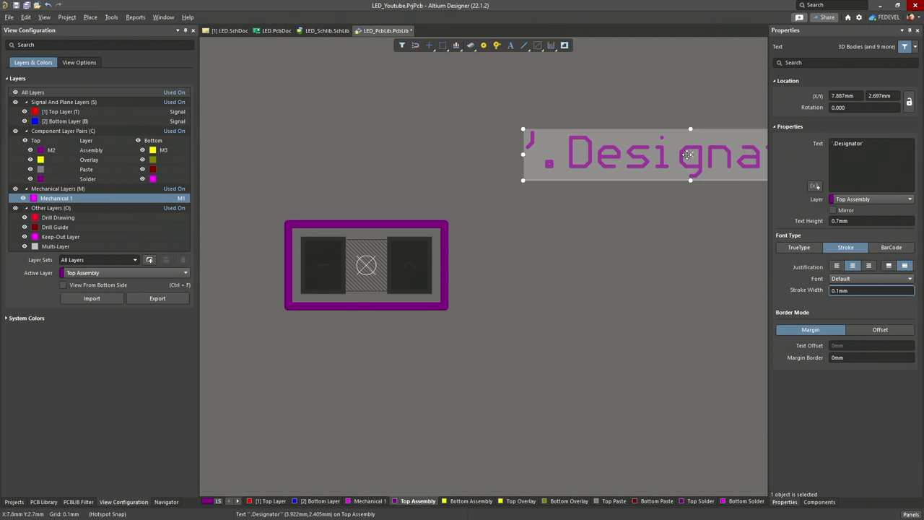
drag(691, 159, 366, 264)
ctrl+scroll(366, 264, up, 2)
ctrl+scroll(366, 261, up, 2)
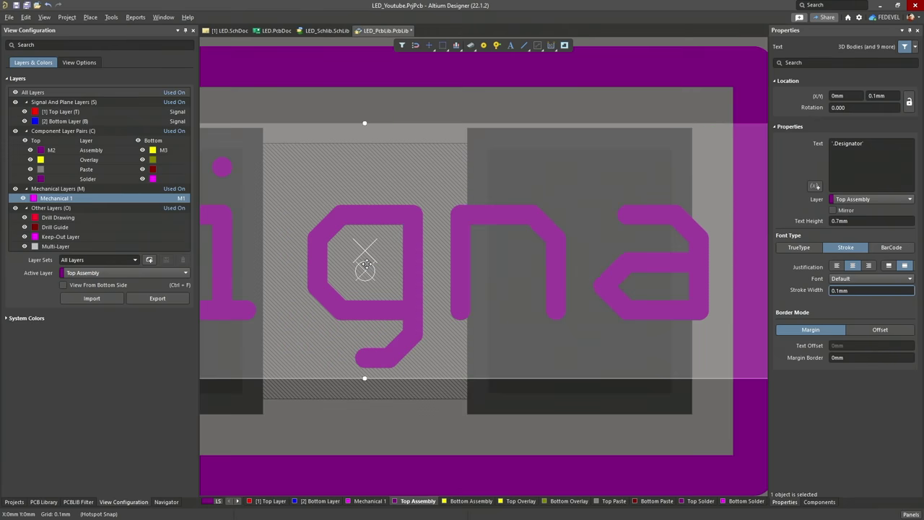
ctrl+scroll(365, 268, up, 1)
ctrl+scroll(365, 270, down, 4)
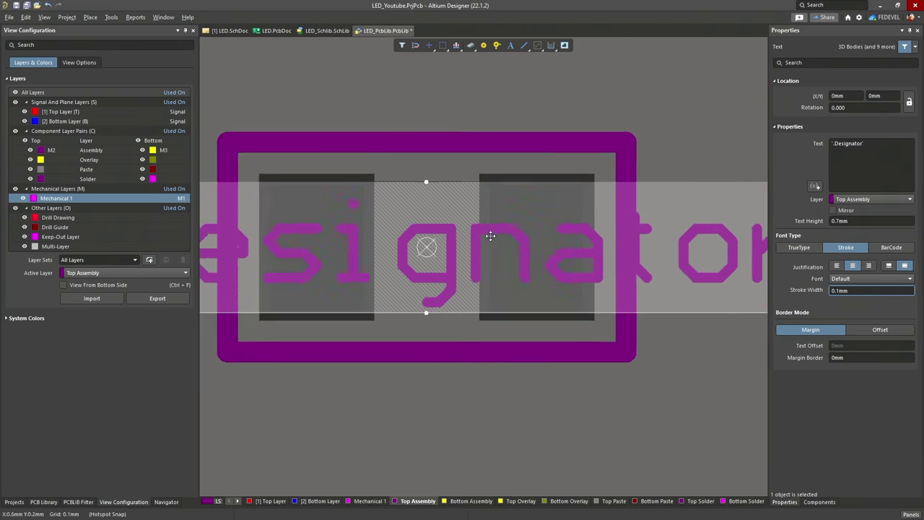
click(415, 130)
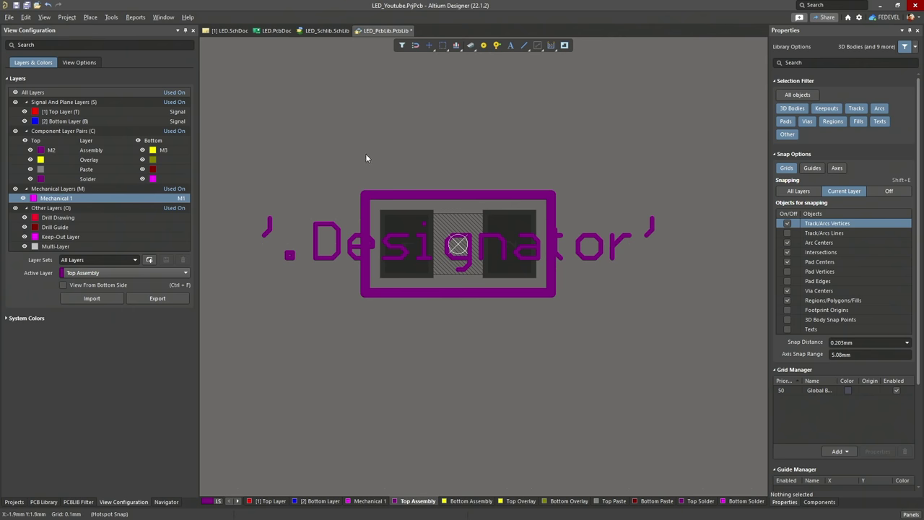
Leave single-layer mode to show all layers together and fit the whole footprint in view
key(shift+s)
key(shift+s)
key(shift+s)
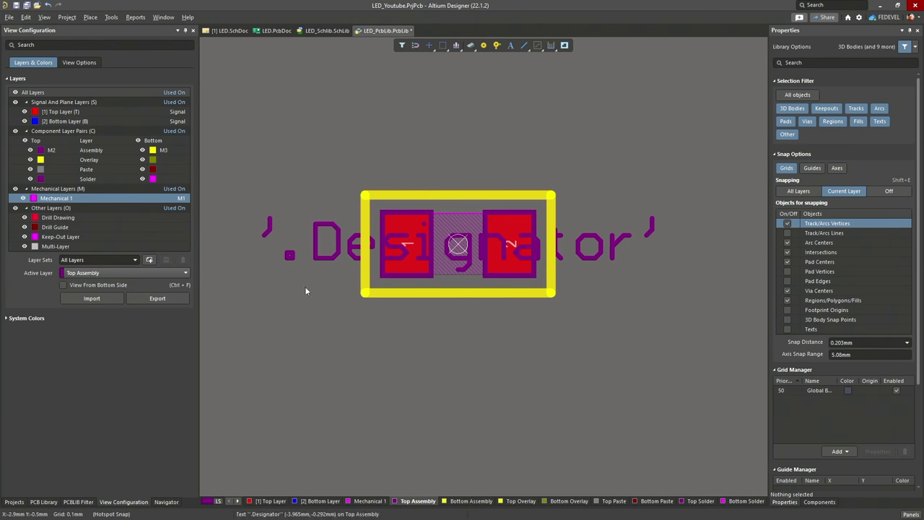
click(45, 17)
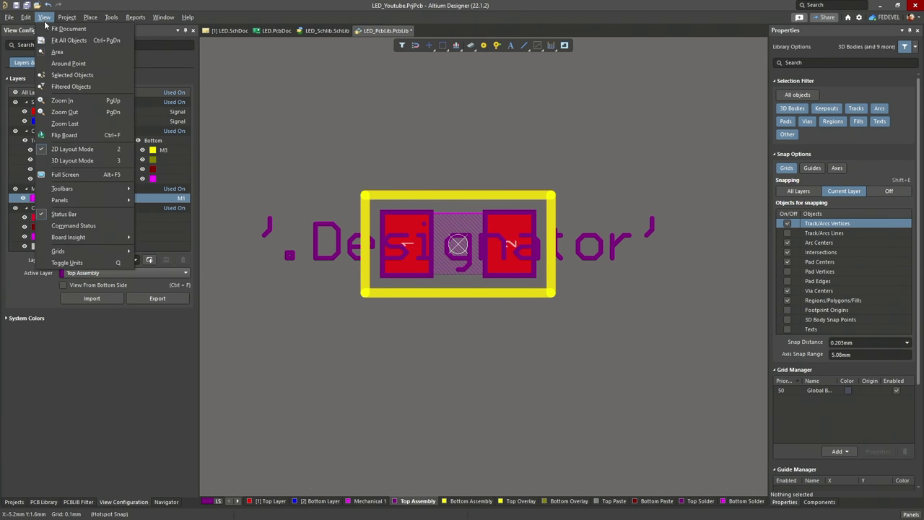
click(47, 41)
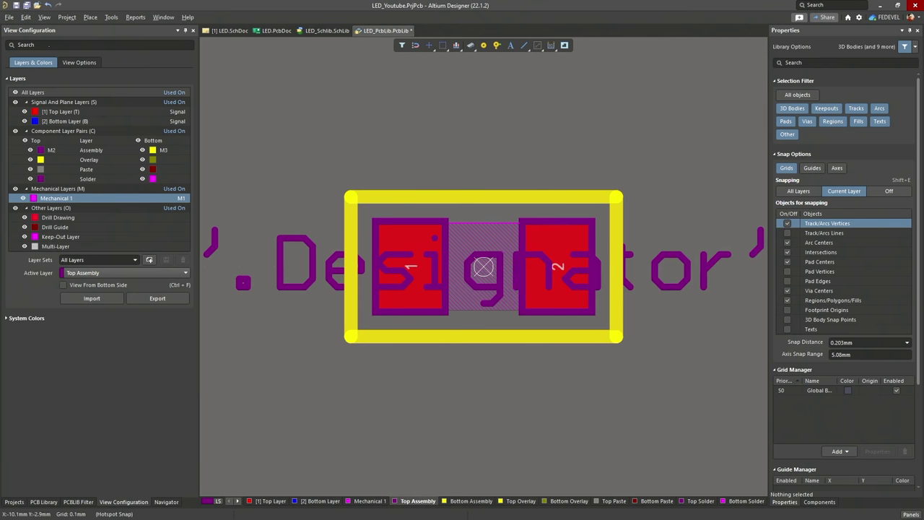
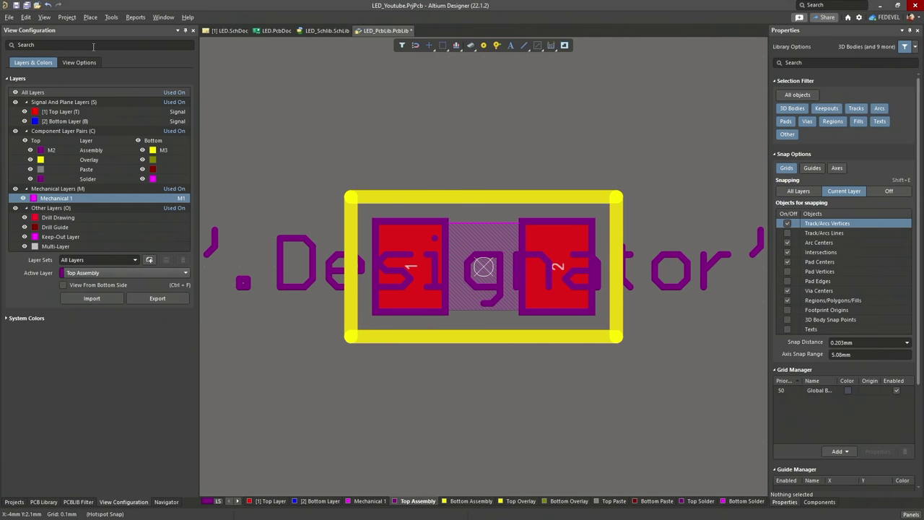
Save the PCB library and start a Footprint Wizard component using the Resistors pattern, Metric (mm) units and Surface Mount technology
click(16, 5)
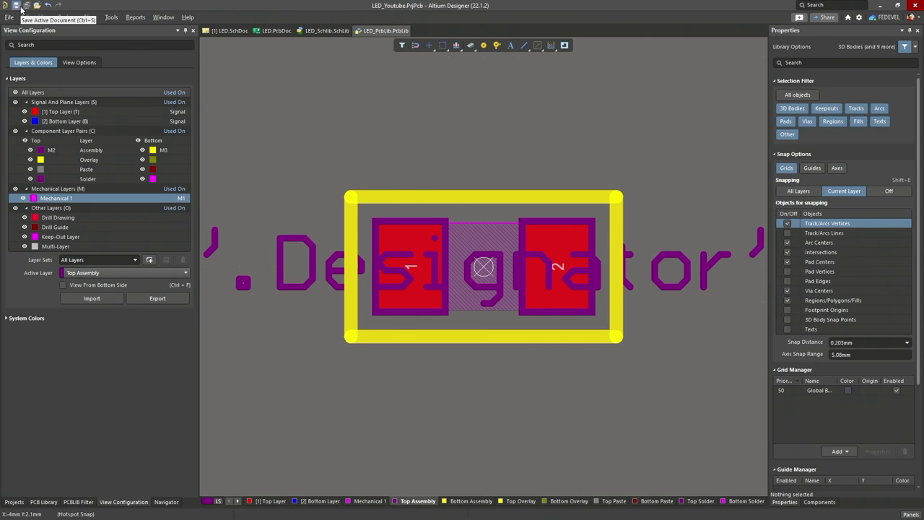
click(111, 18)
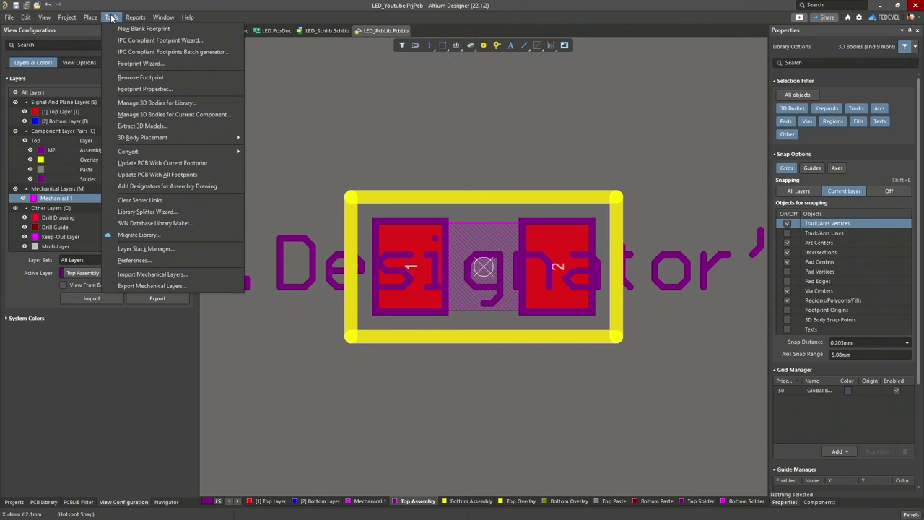
click(113, 69)
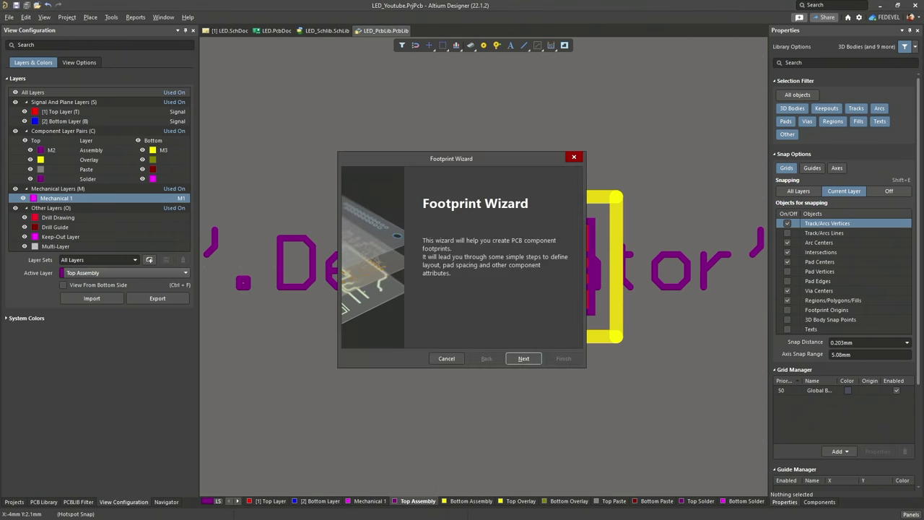
click(528, 358)
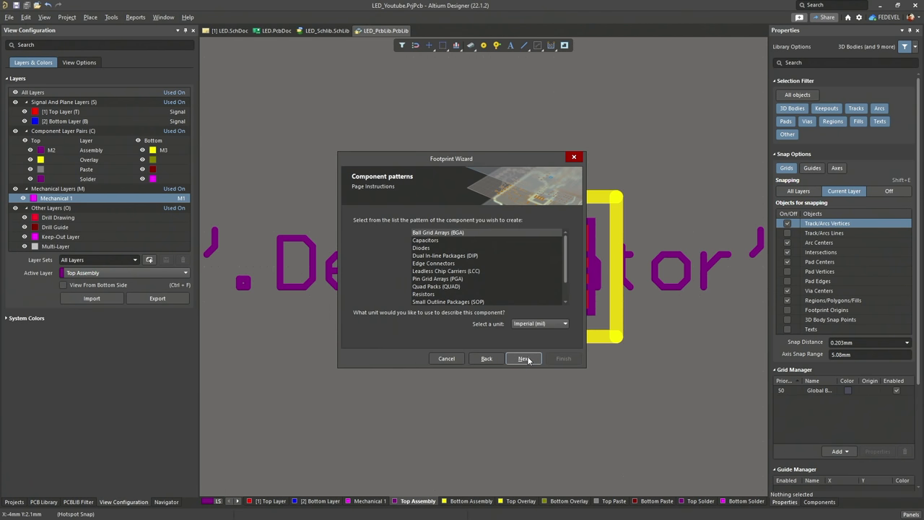
click(446, 293)
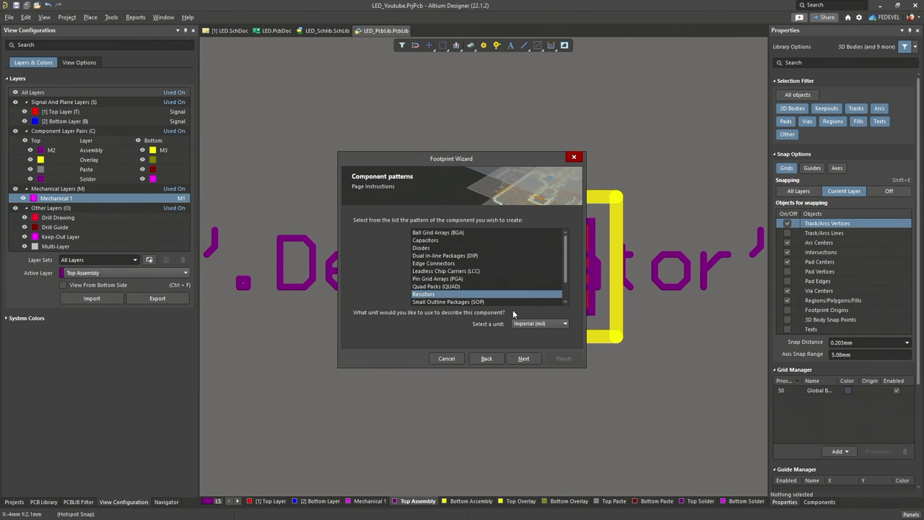
click(540, 324)
click(525, 333)
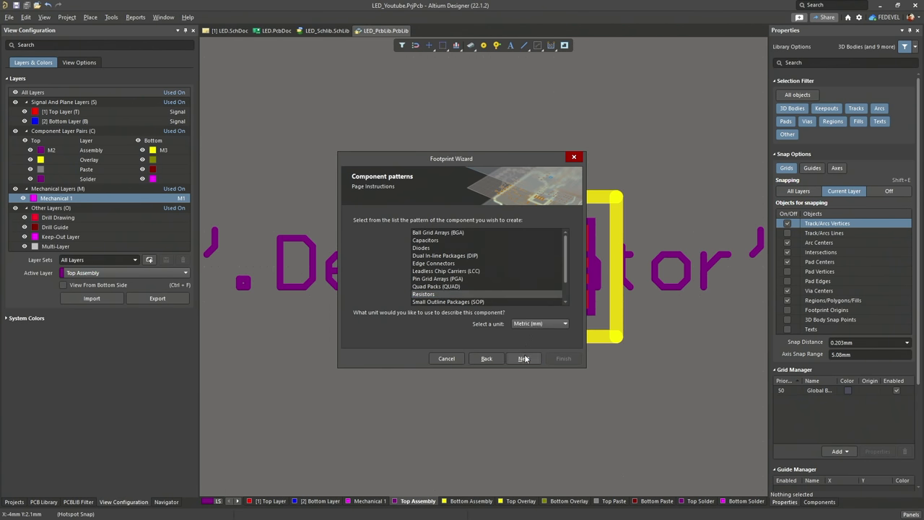
click(525, 359)
click(390, 260)
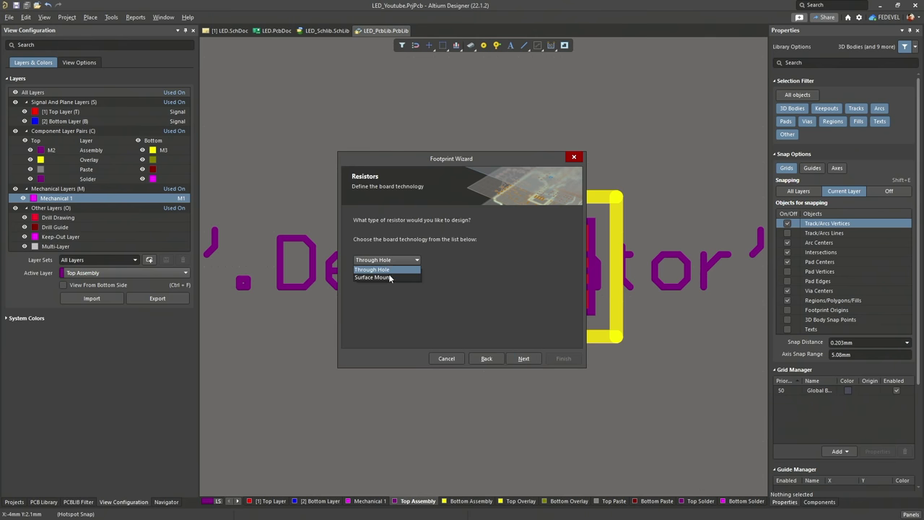
click(387, 278)
click(522, 358)
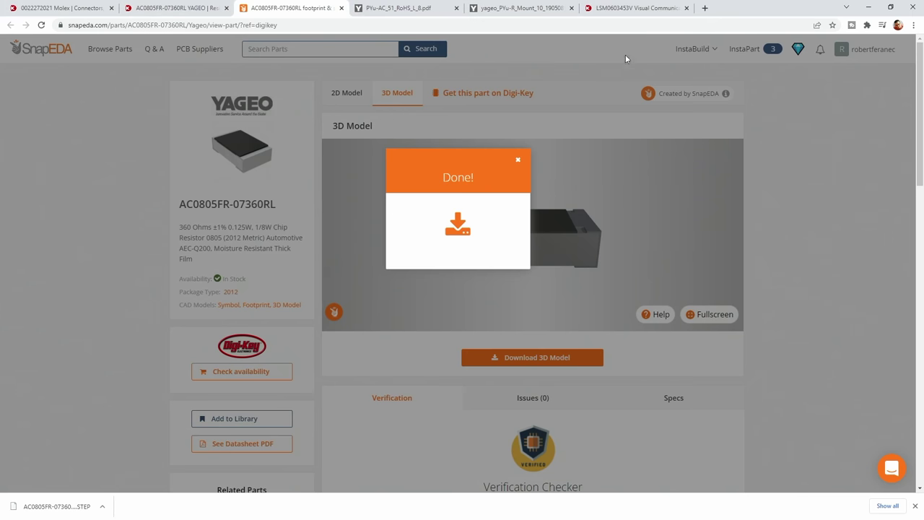
Switch to the browser, open the LSM0603453V LED datasheet from its Digi-Key page and examine the package dimensions and recommended soldering pattern
click(630, 8)
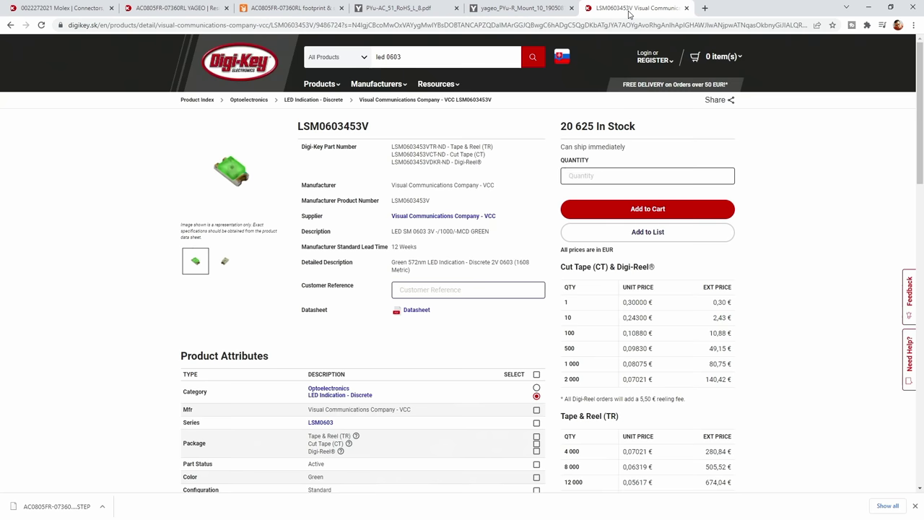
click(413, 312)
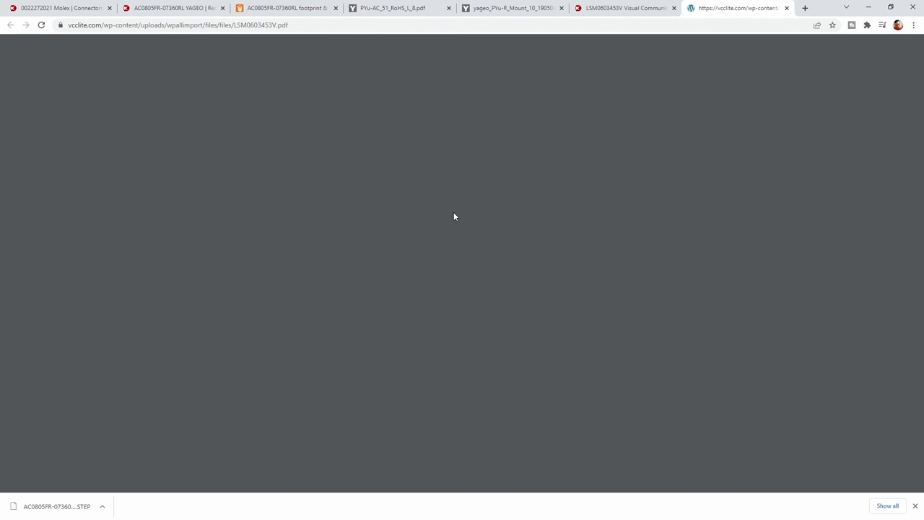
scroll(369, 200, down, 4)
scroll(368, 200, down, 9)
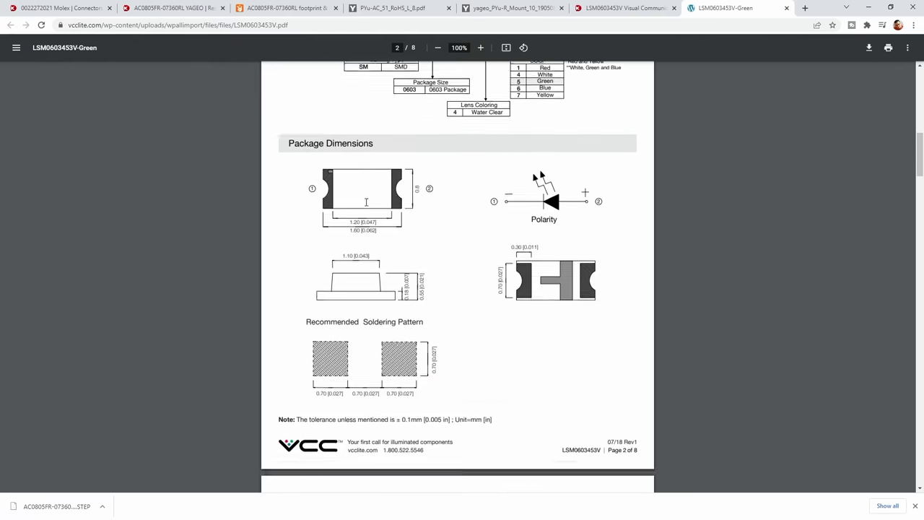
scroll(367, 201, up, 3)
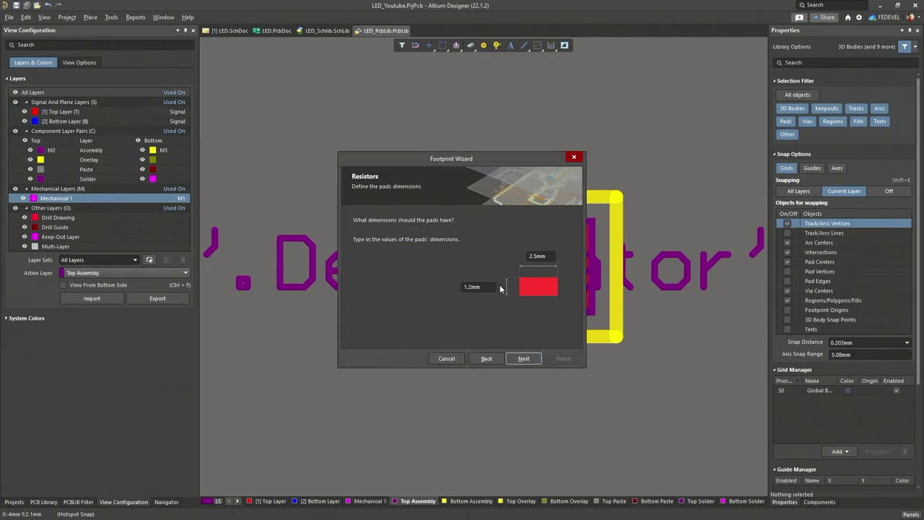
Set the pad dimensions to 0.7 mm high and 0.7 mm wide in the Footprint Wizard
double_click(489, 287)
text(0.7)
double_click(552, 256)
text(0)
click(526, 358)
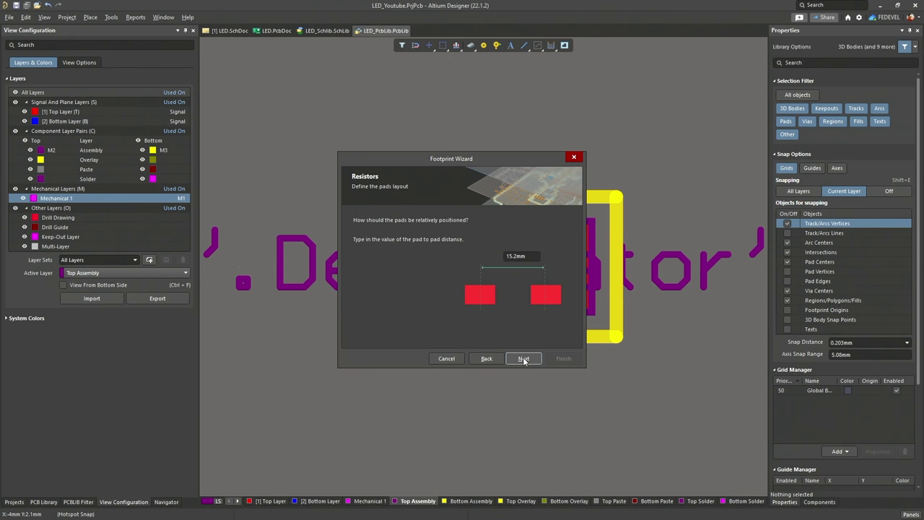
Check the pad spacing in the LED datasheet and set the pad-to-pad distance to 1.4 mm in the Footprint Wizard
key(alt+Tab)
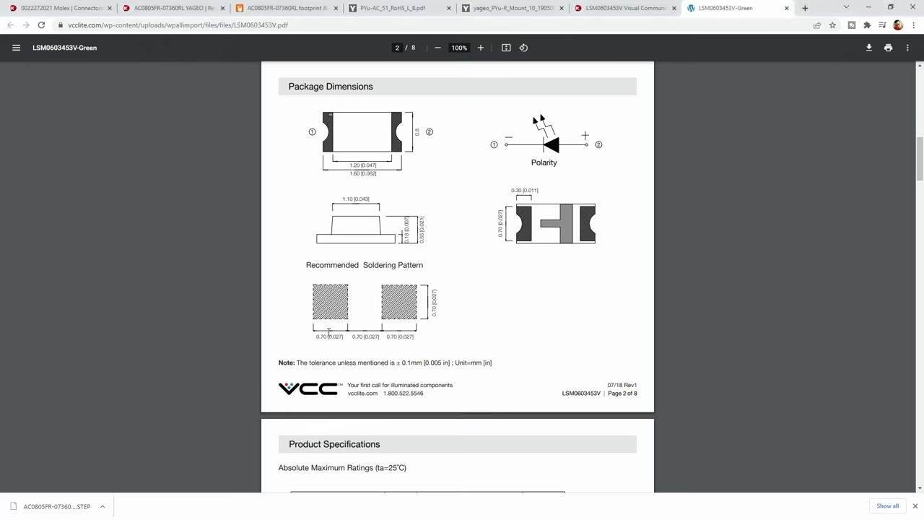
key(alt+Tab)
double_click(518, 255)
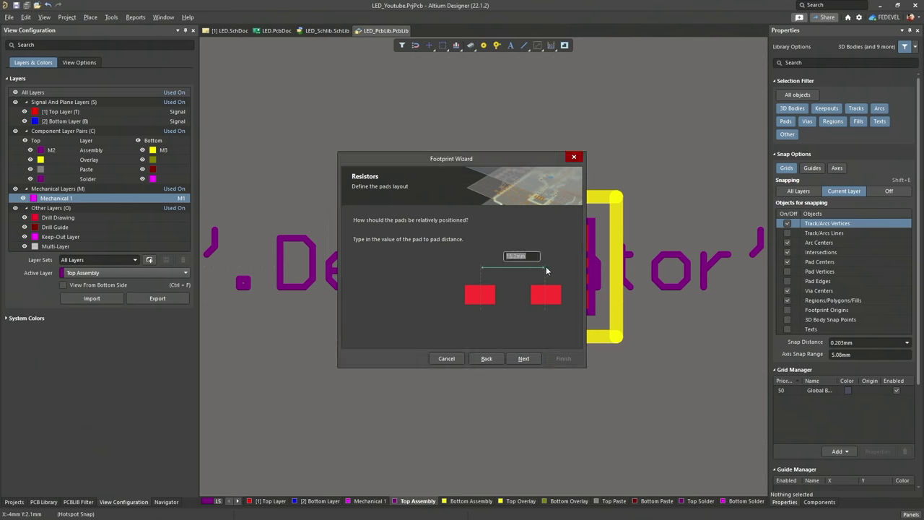
text(1.4)
click(524, 358)
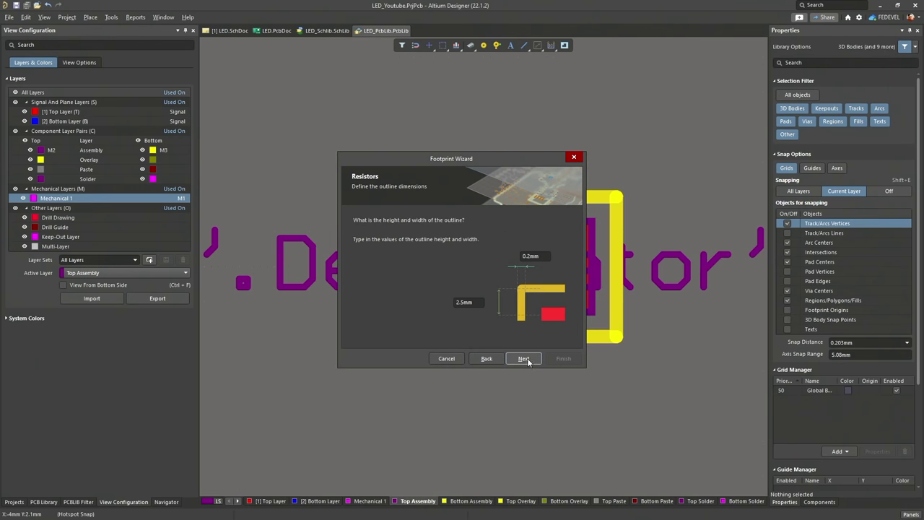
Accept the default outline dimensions, name the footprint LED0603G, finish the wizard and save the library
click(525, 359)
double_click(403, 234)
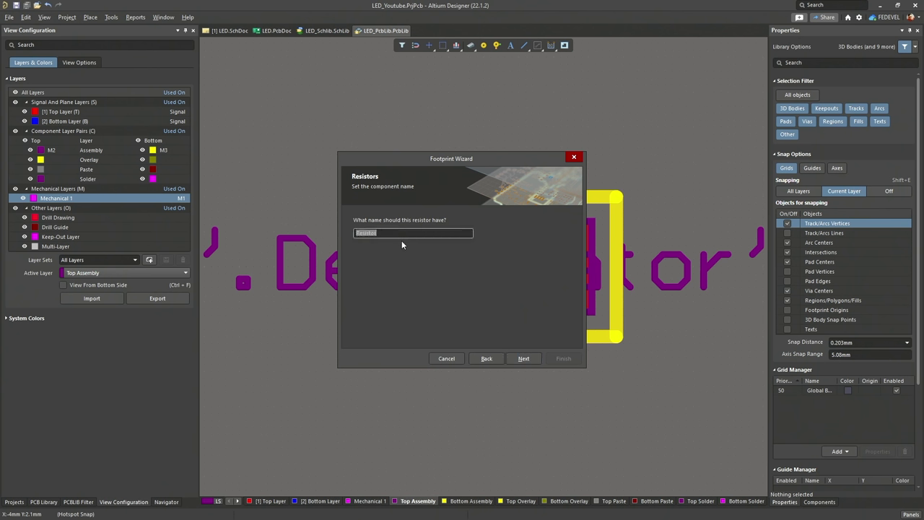
text(LED0603G)
click(524, 360)
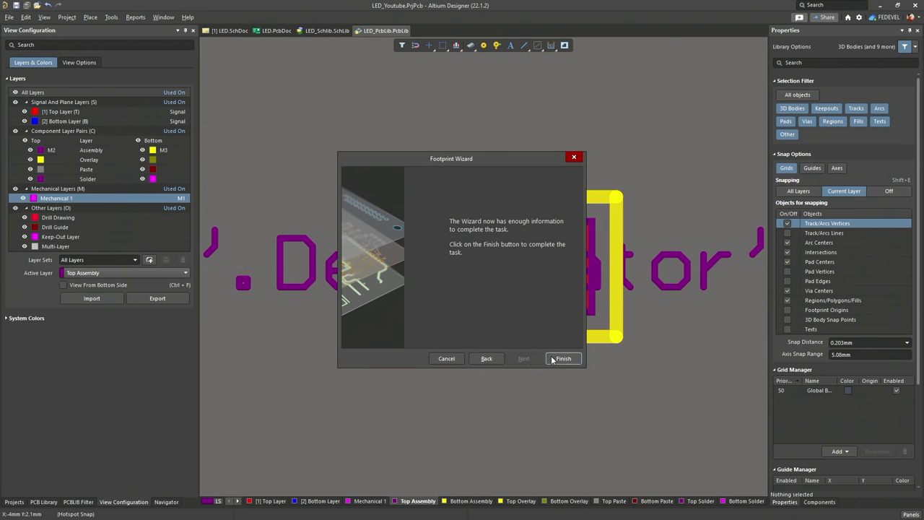
click(555, 359)
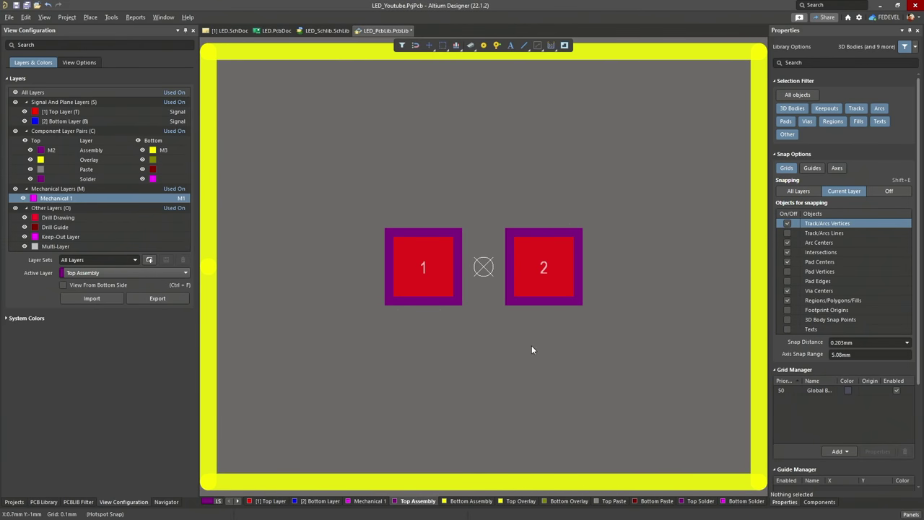
key(ctrl+s)
Move the upper and lower Top Overlay outline tracks in towards the pads, to Y 0.7 mm and Y -0.7 mm
ctrl+scroll(347, 194, down, 1)
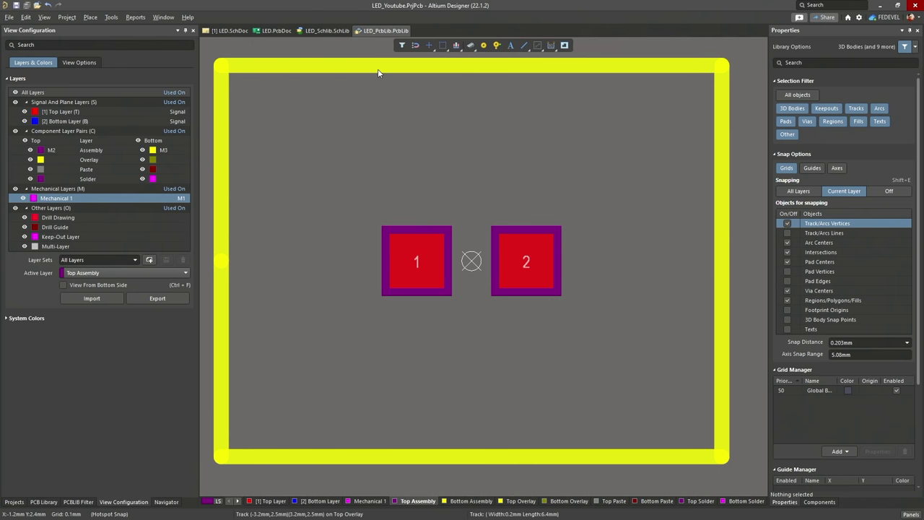
click(479, 71)
drag(512, 67, 521, 206)
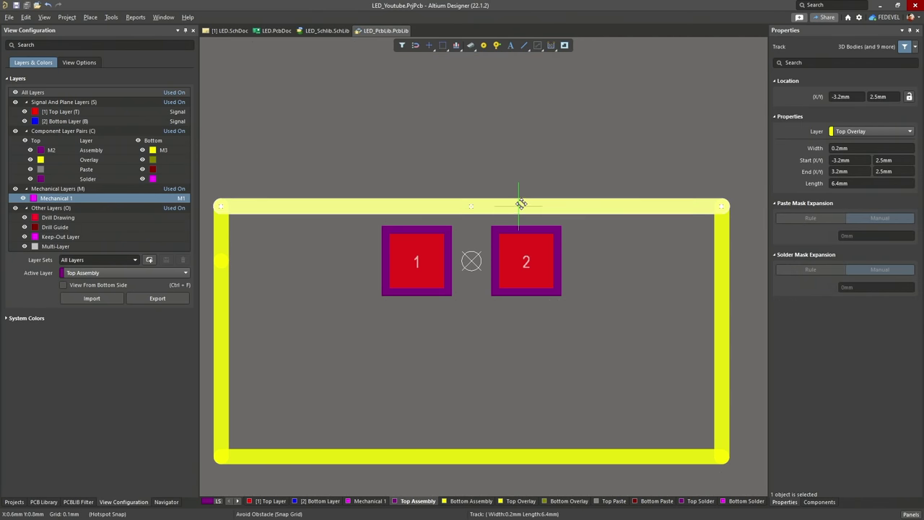
click(529, 457)
drag(556, 458, 555, 315)
ctrl+scroll(514, 274, up, 1)
ctrl+scroll(408, 261, down, 1)
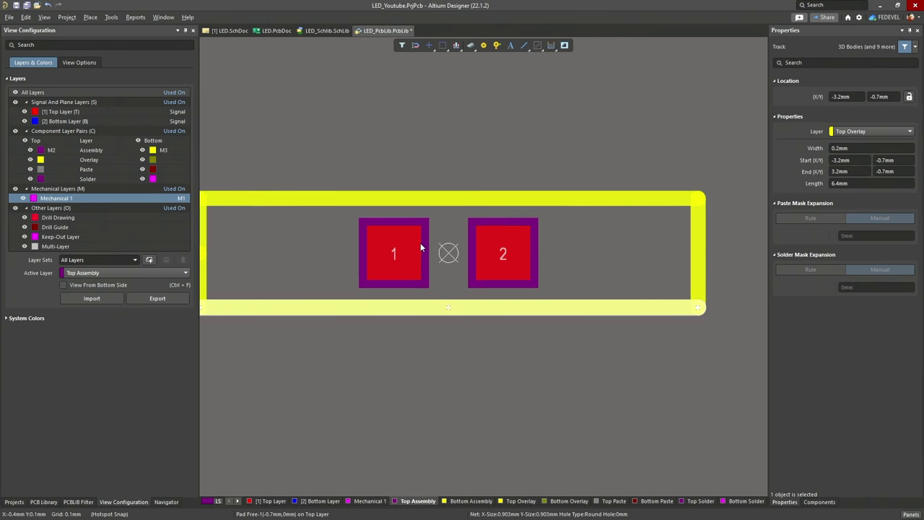
ctrl+scroll(421, 248, down, 1)
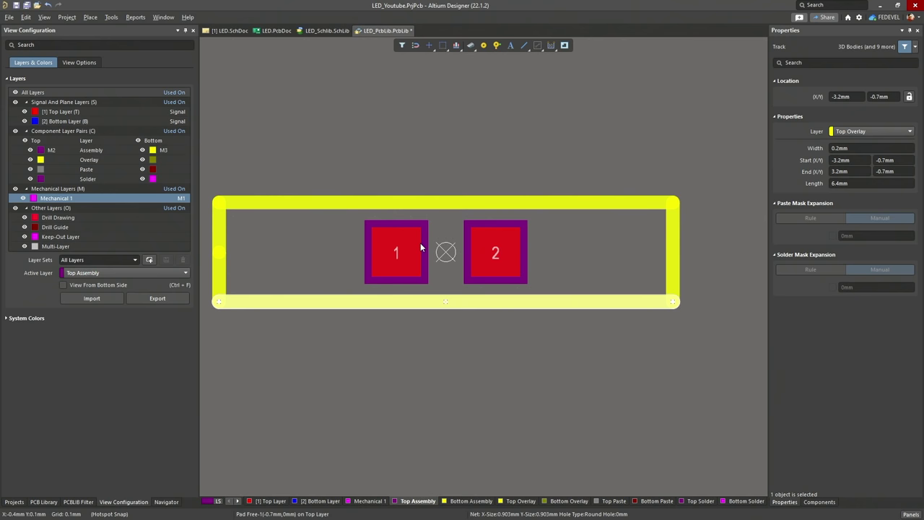
Check the LED symbol's pin numbering and polarity in LED_Schlib.SchLib and return to LED_PcbLib.PcbLib
click(13, 502)
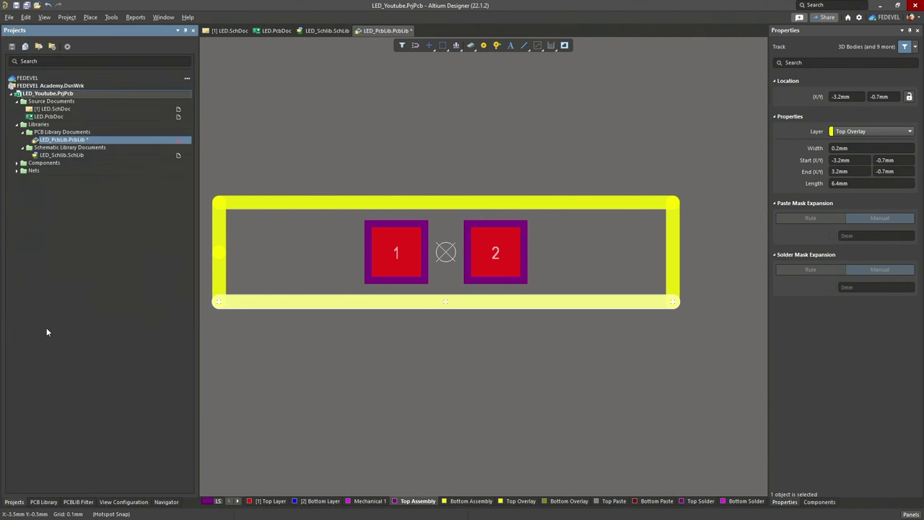
double_click(65, 156)
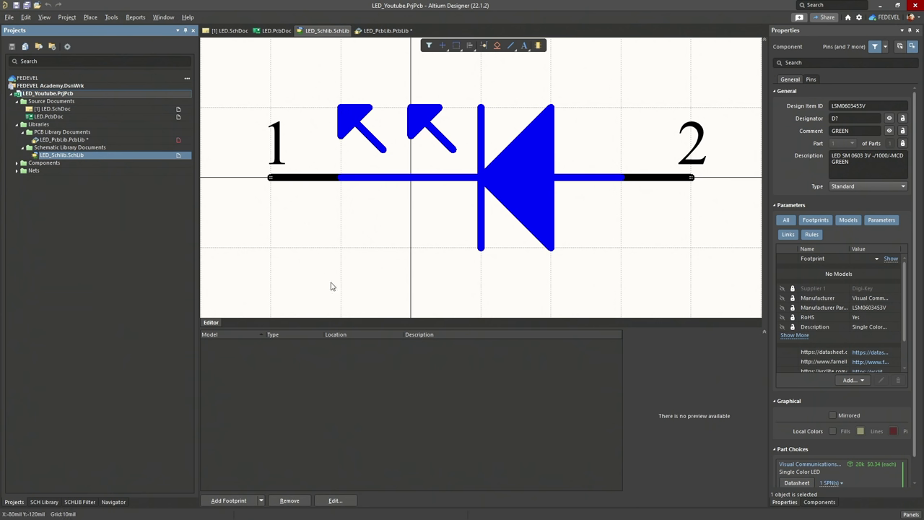
double_click(110, 139)
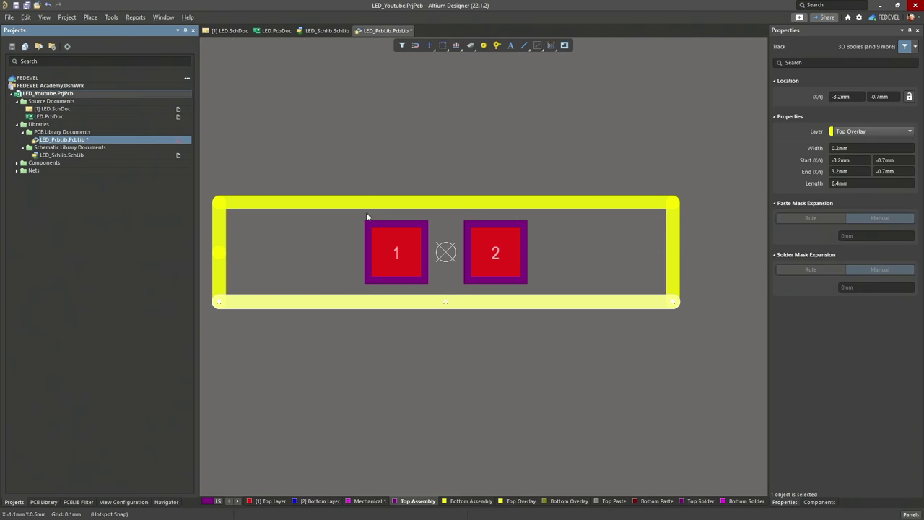
Move the outline's vertical track beside pad 2 in close to the pad and delete the lower segment of the opposite side
click(671, 231)
drag(671, 228, 547, 239)
click(273, 276)
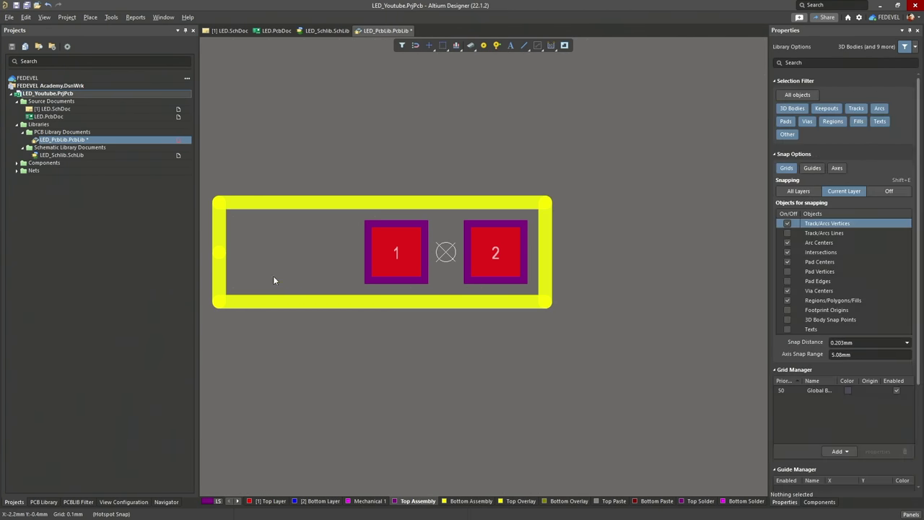
key(Delete)
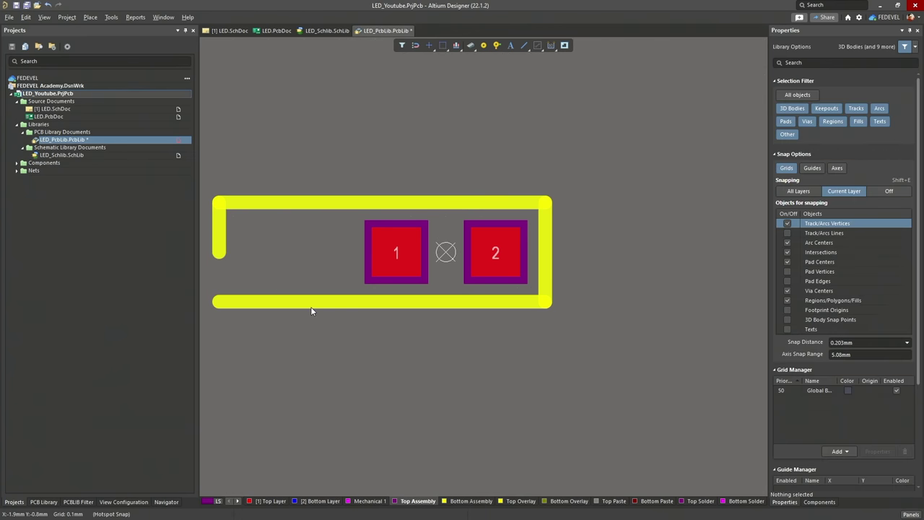
Move the remaining left outline track to X -1.7 mm and extend it from Y -0.7 mm to Y 0.7 mm, closing the outline
click(222, 234)
drag(218, 251, 327, 281)
ctrl+scroll(345, 260, up, 4)
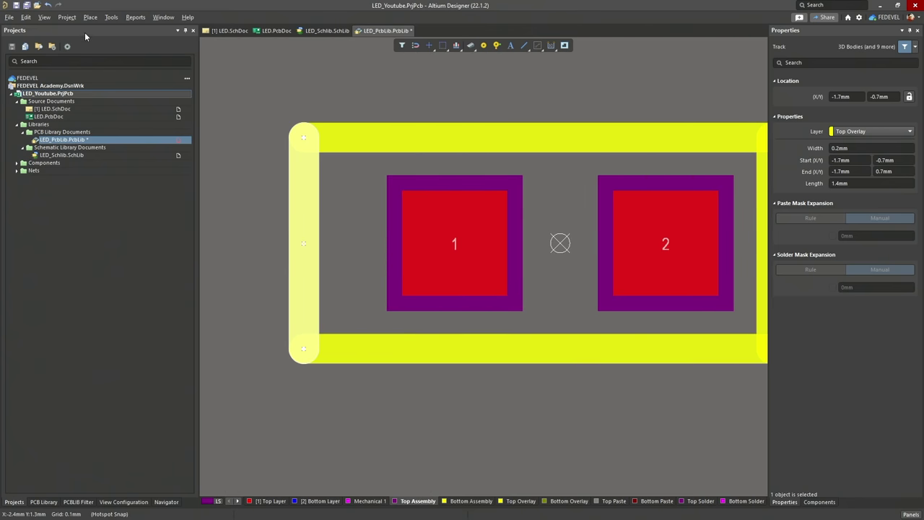
Place a narrow rectangular fill on Top Overlay along the outline's pad 1 end, from X -1.7 mm, Y -0.7 mm up to Y 0.7 mm
click(521, 500)
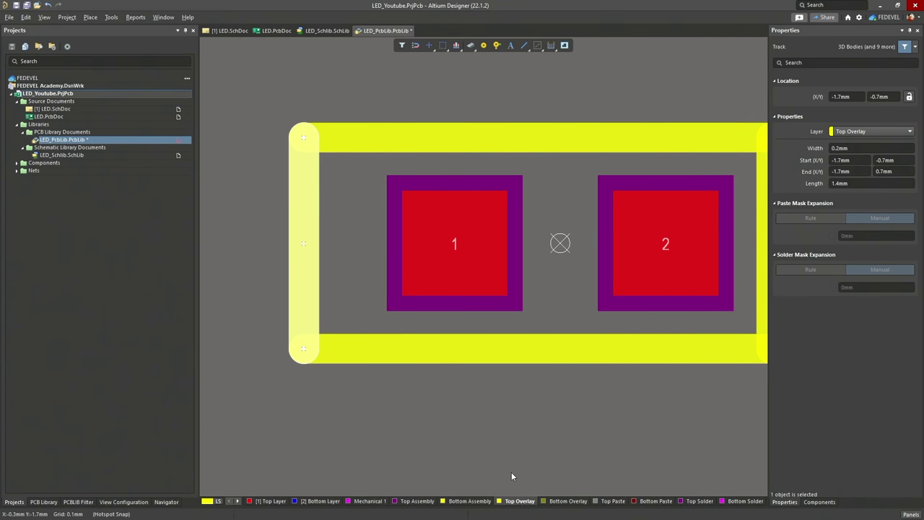
click(92, 18)
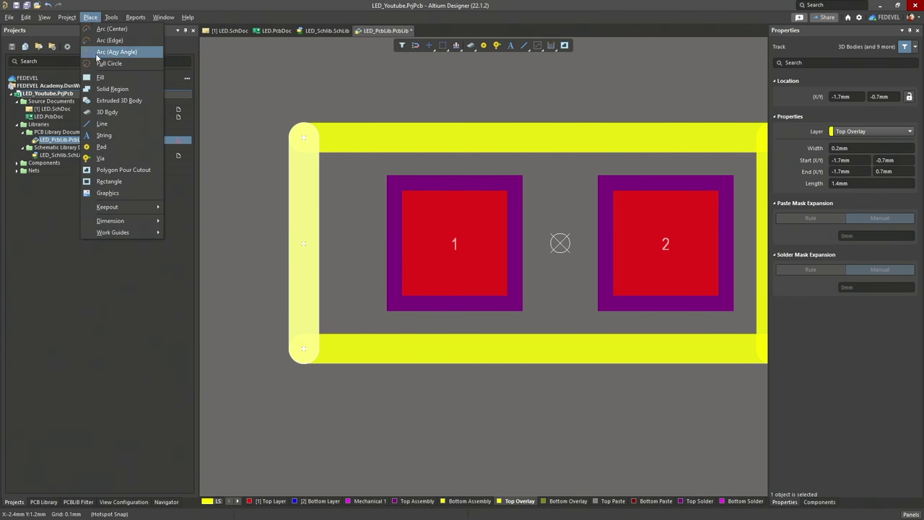
click(100, 78)
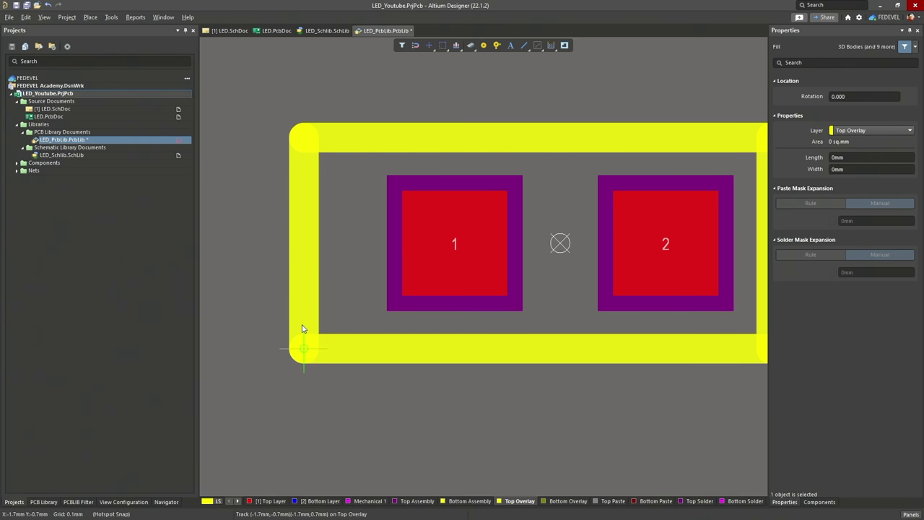
click(304, 347)
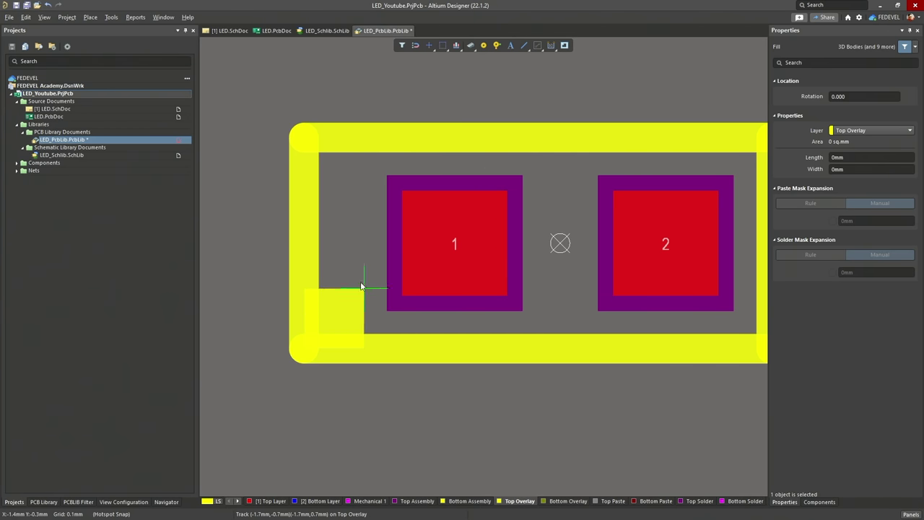
click(363, 144)
ctrl+scroll(290, 165, down, 1)
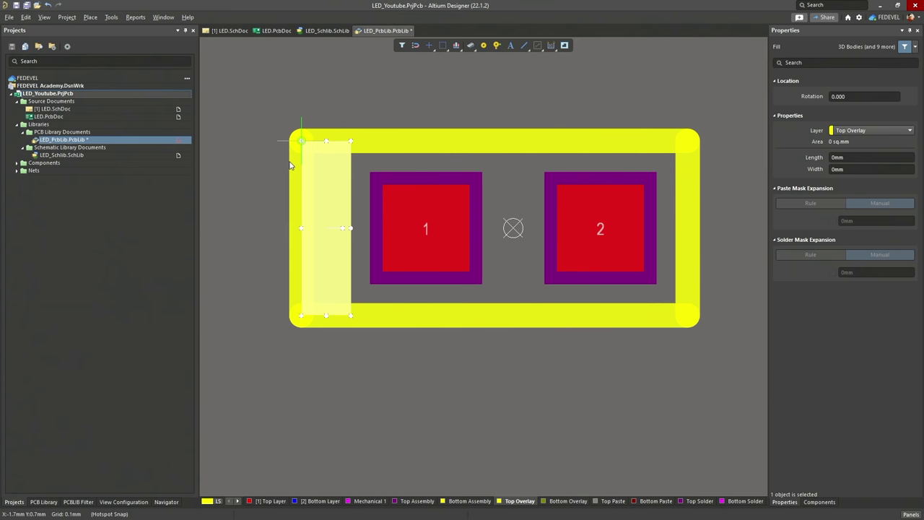
click(365, 177)
ctrl+scroll(400, 363, up, 1)
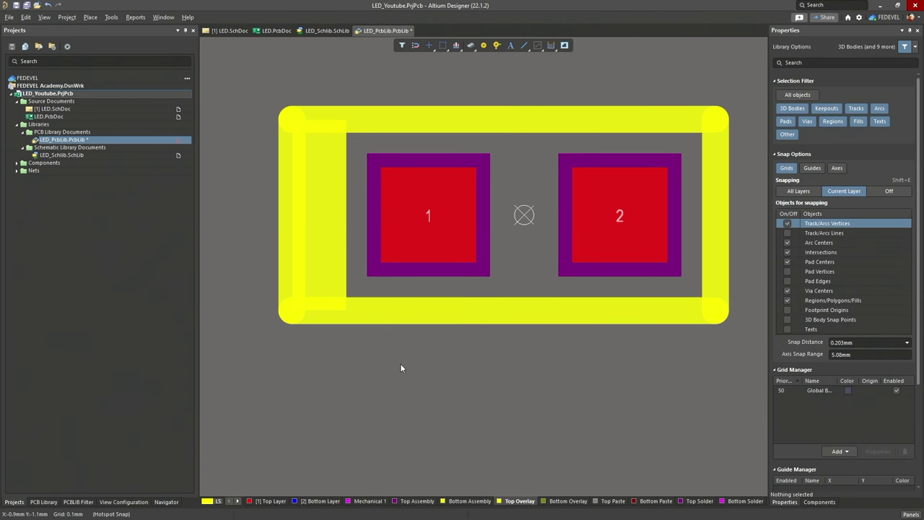
Switch to the browser, open the LSM0603zzzV.stp model from the LED's Digi-Key page and copy its entire STEP text
click(44, 16)
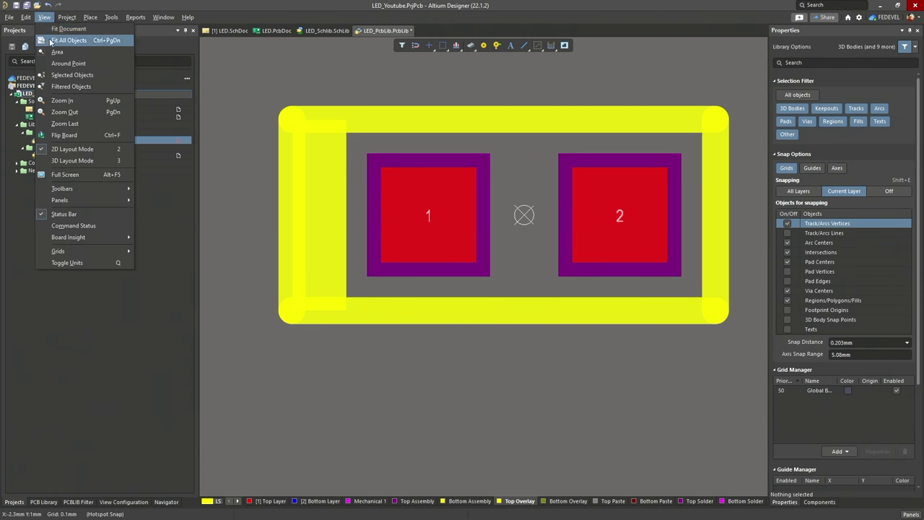
click(61, 37)
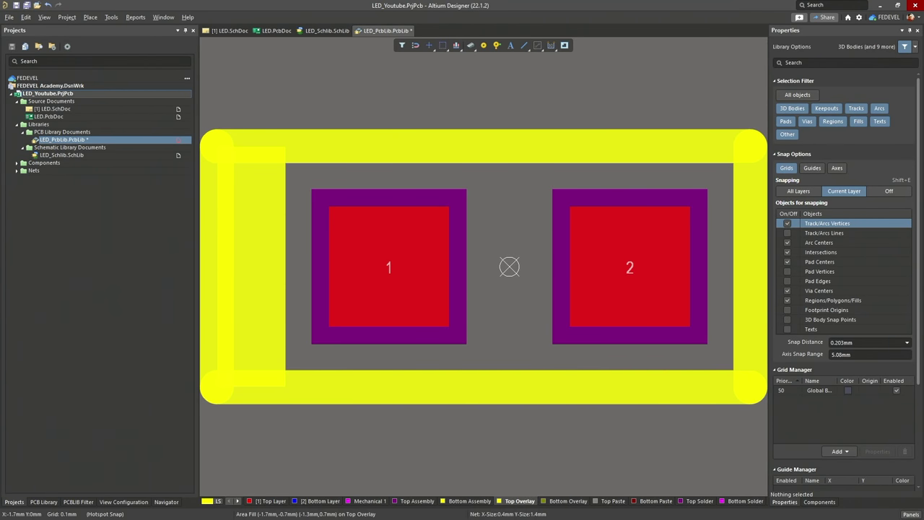
key(alt+Tab)
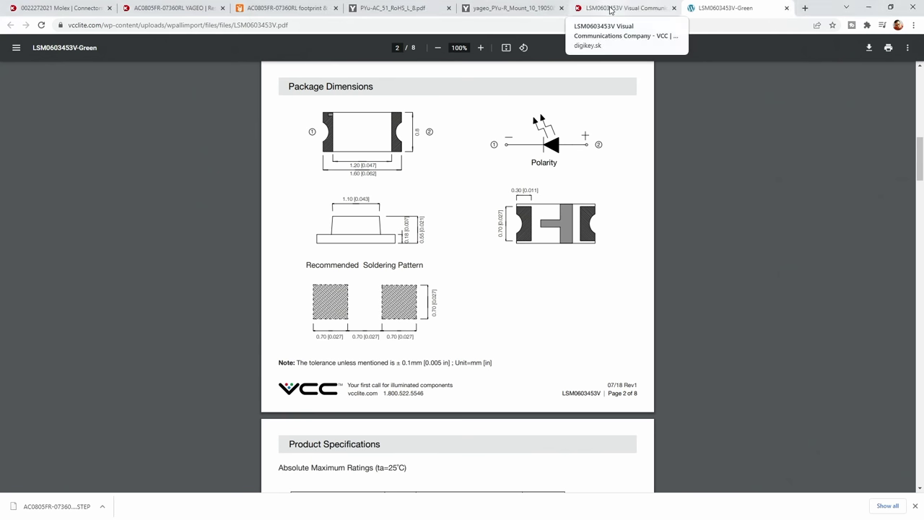
click(612, 7)
scroll(104, 158, down, 7)
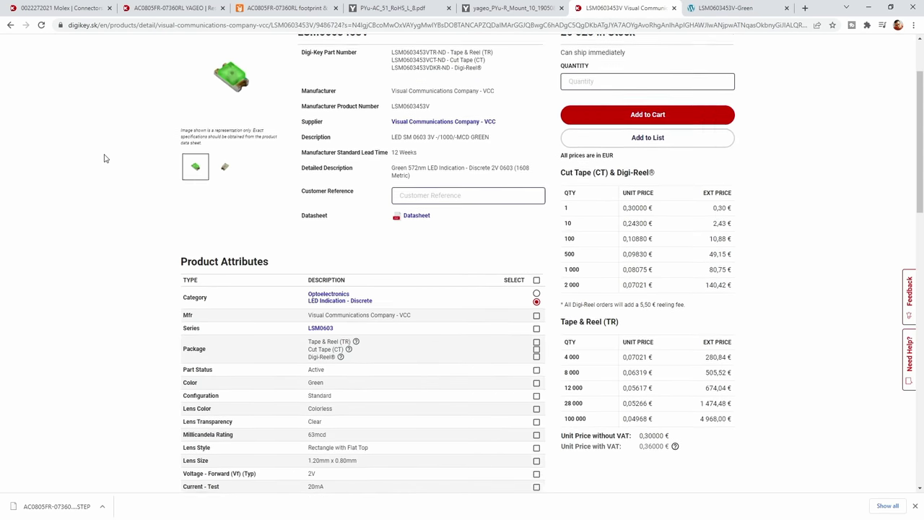
scroll(104, 158, down, 2)
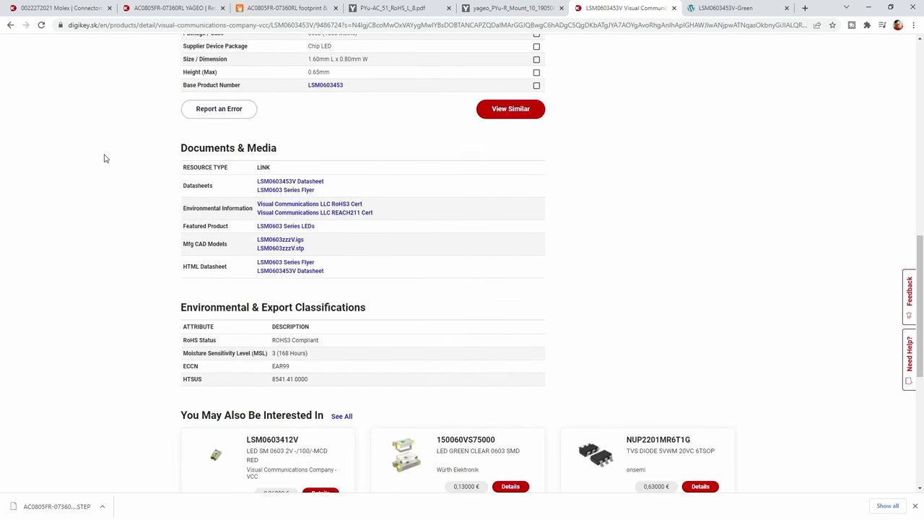
click(269, 249)
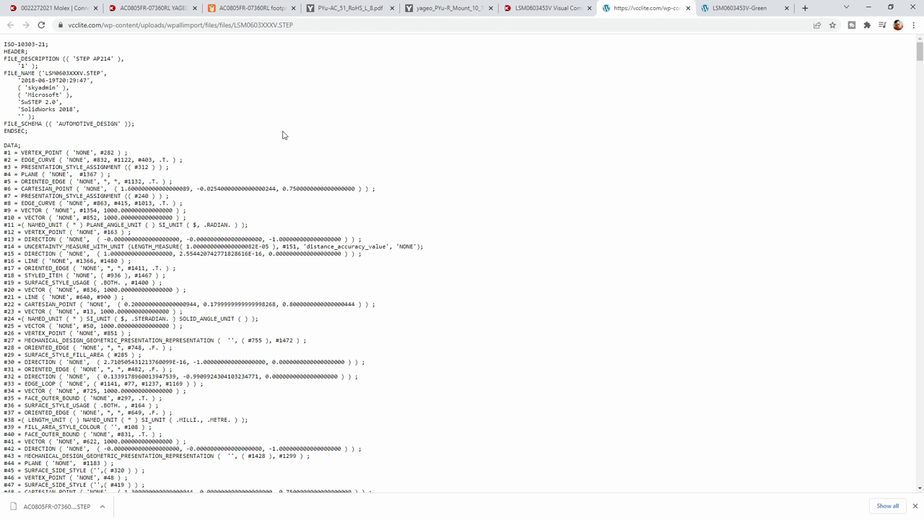
key(ctrl+a)
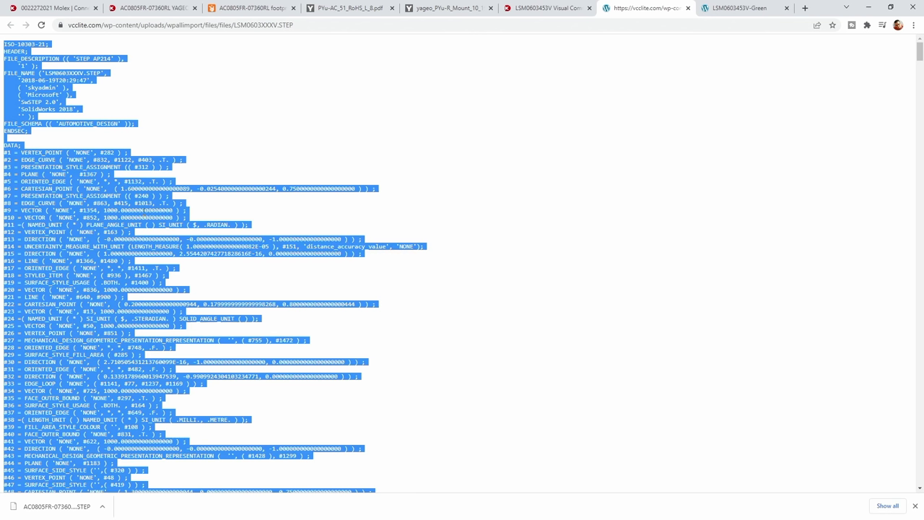
Switch to Total Commander, create led.step in the 3D models folder and save the copied STEP text into it
key(alt+Tab)
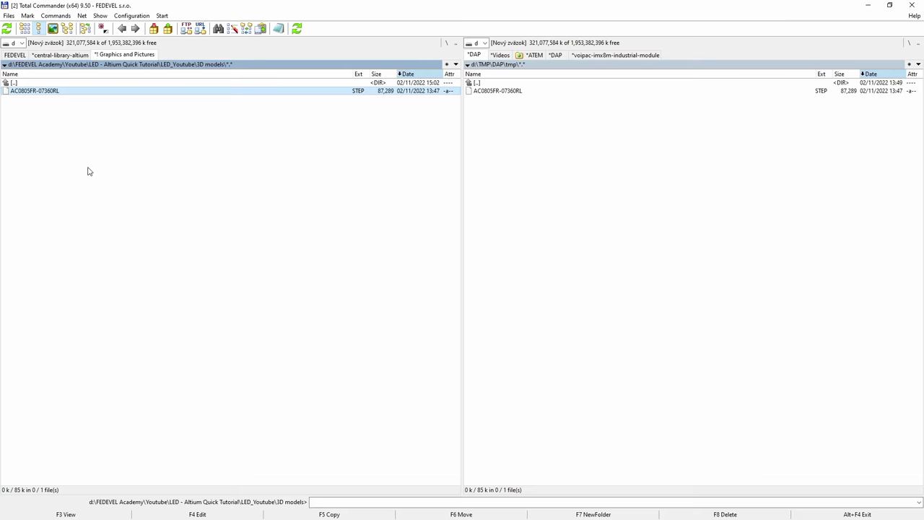
key(shift+F4)
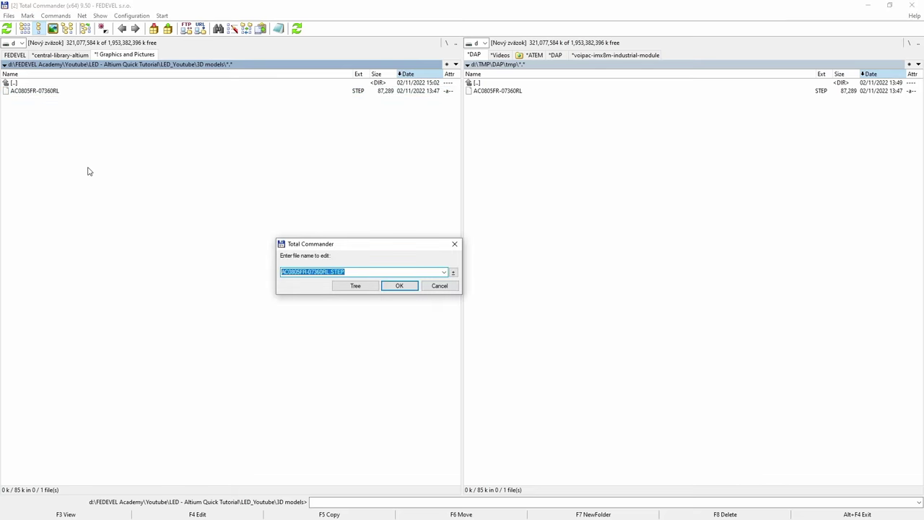
text(led.step)
key(Return)
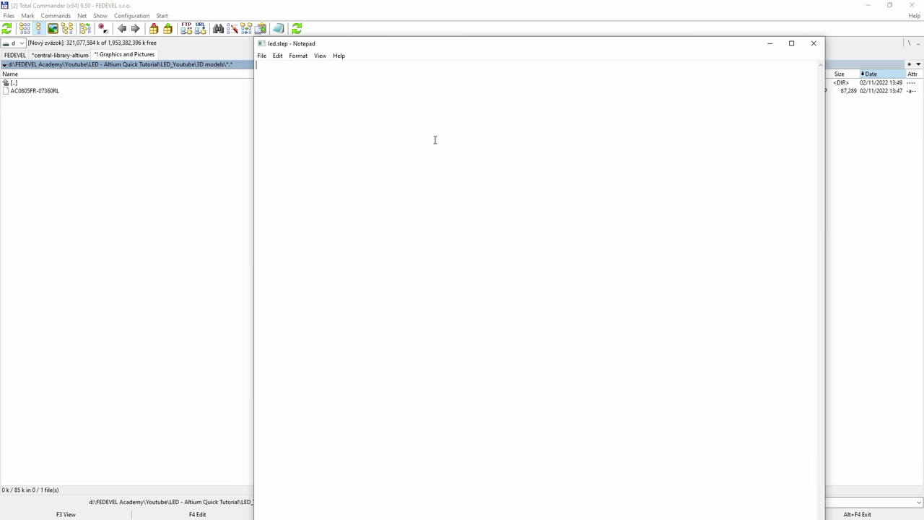
key(ctrl+v)
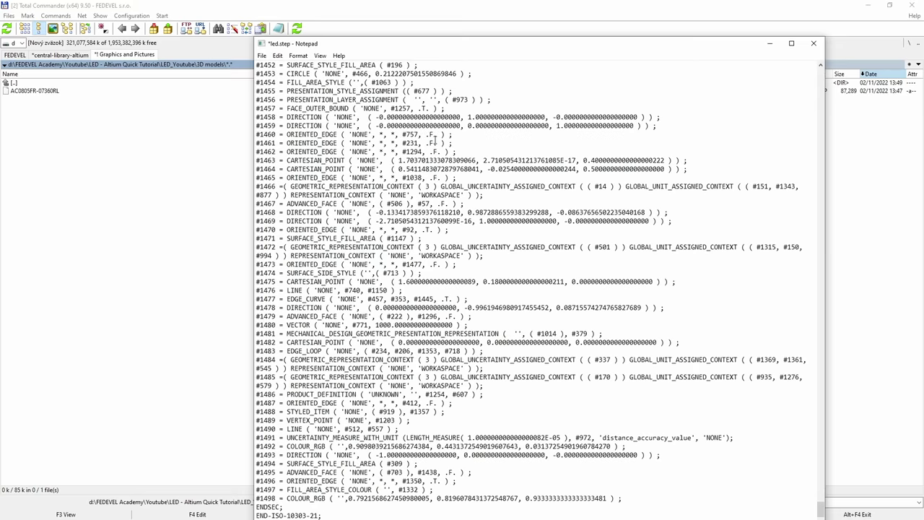
click(814, 43)
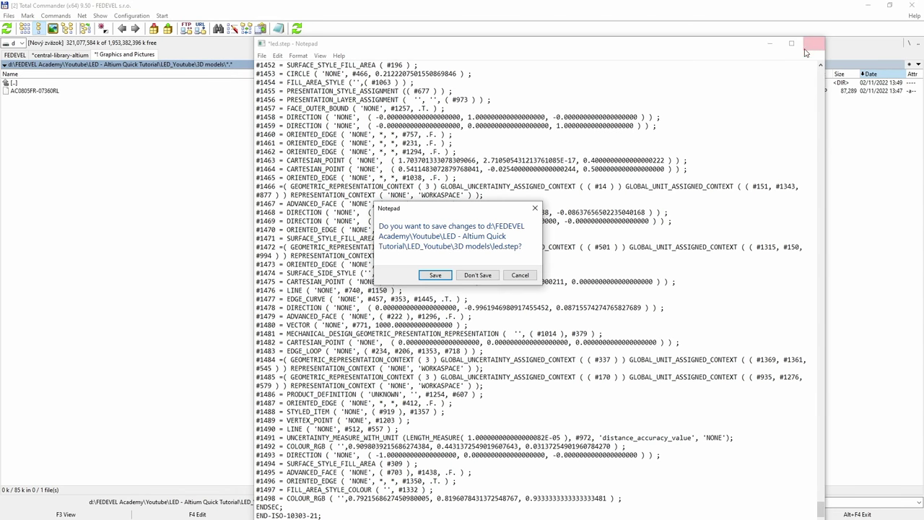
click(444, 274)
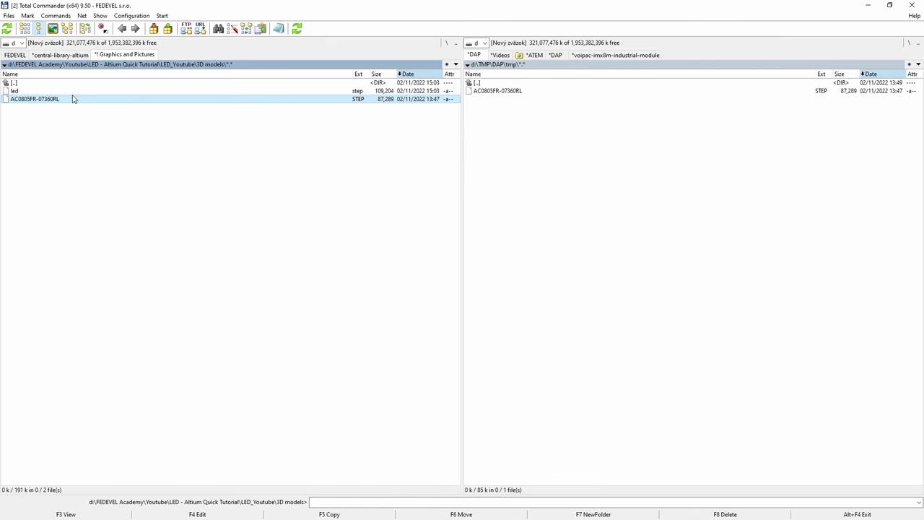
click(67, 92)
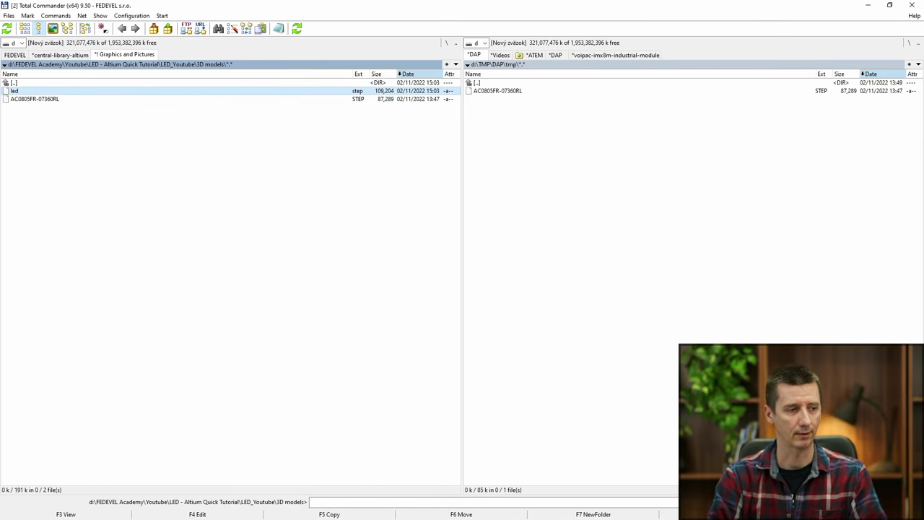
Back in Altium Designer, place led.step as a 3D body on Mechanical 1 above the footprint outline, at X -0.8 mm, Y 1.2 mm
key(alt+Tab)
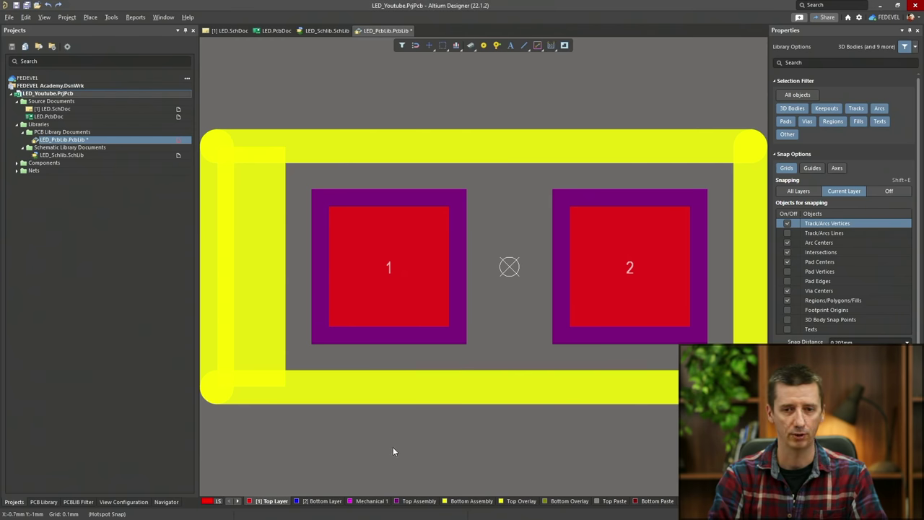
click(372, 501)
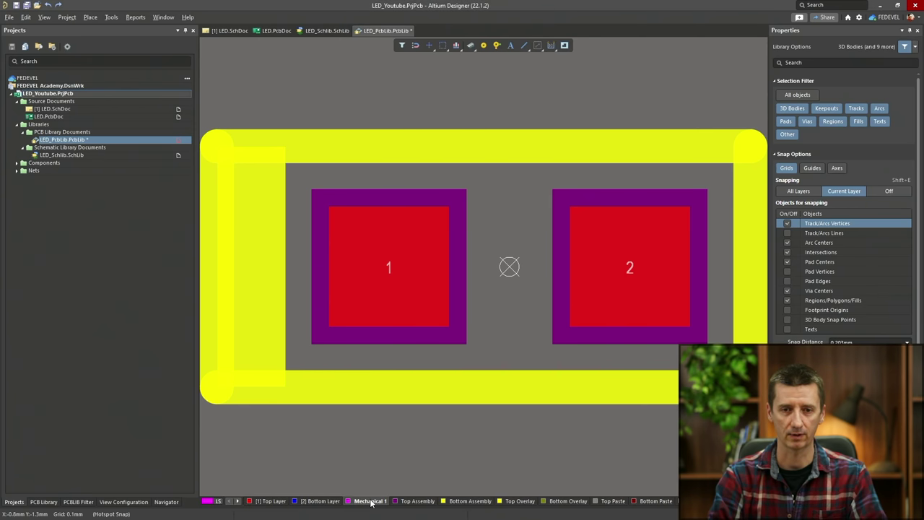
click(90, 16)
click(112, 113)
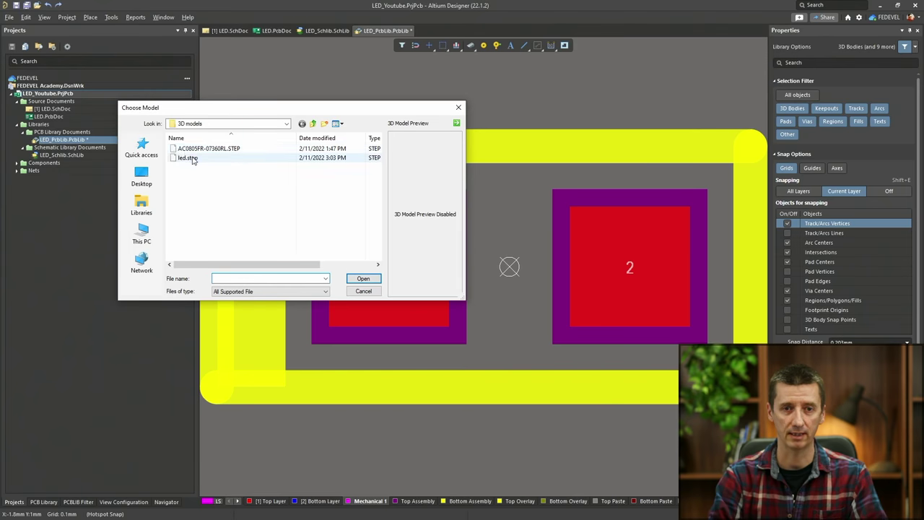
click(194, 158)
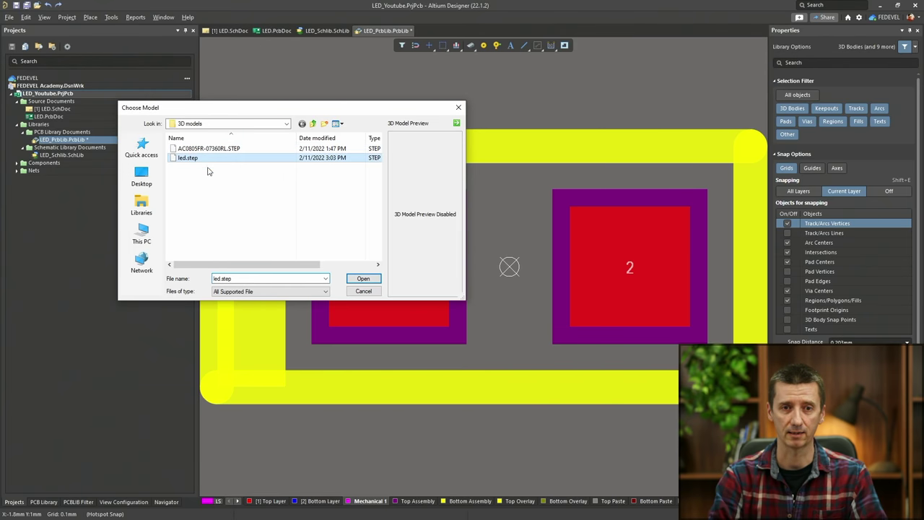
click(362, 280)
ctrl+scroll(362, 318, down, 2)
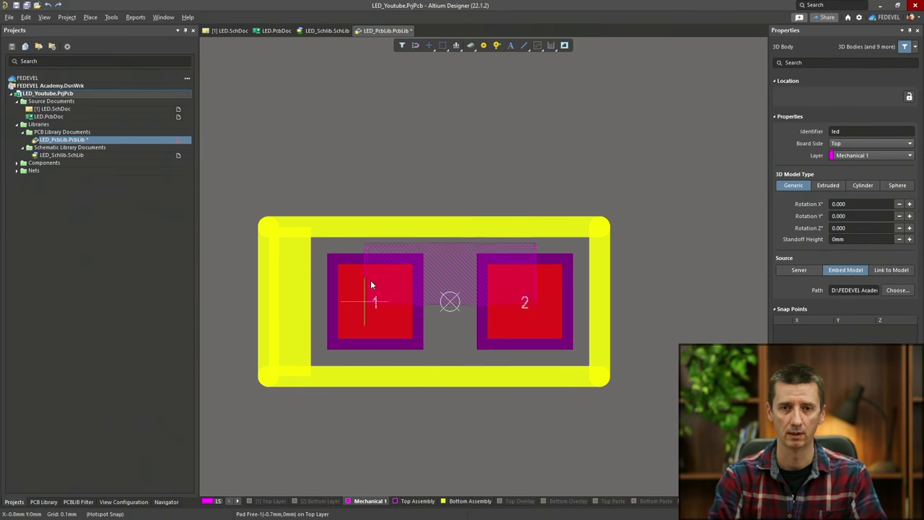
click(364, 174)
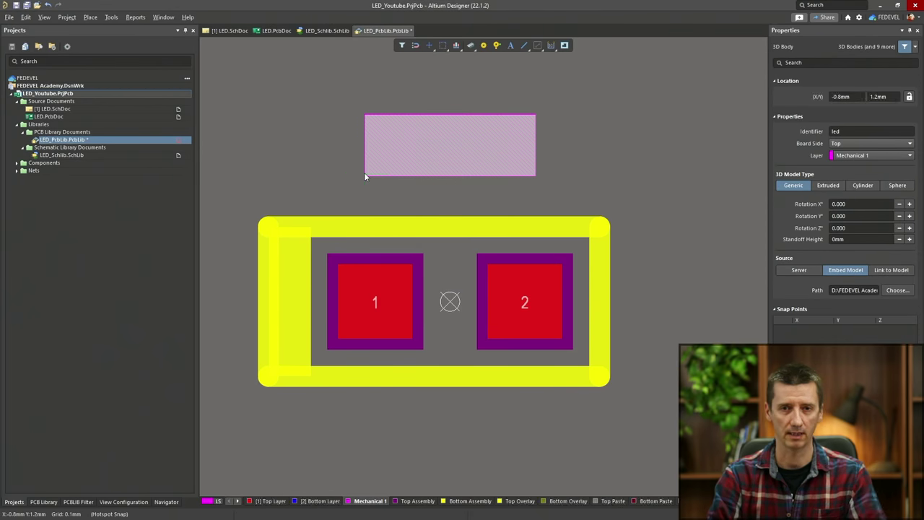
Align the underside face of the LED's 3D body with the board surface so the model lies flat
key(3)
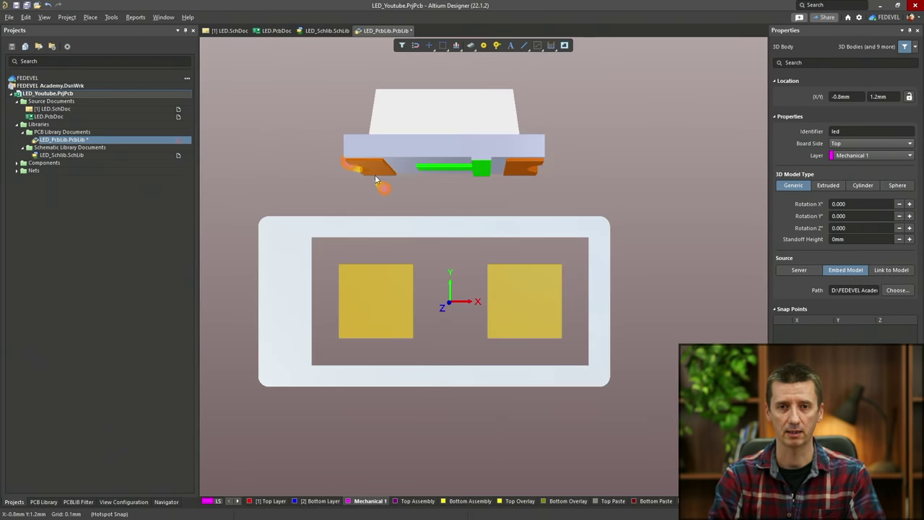
shift+right_drag(375, 175, 435, 236)
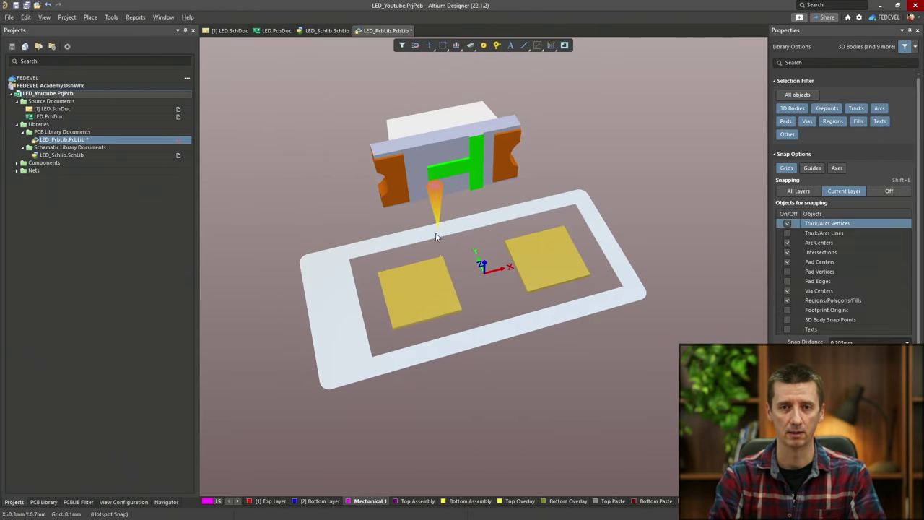
click(112, 18)
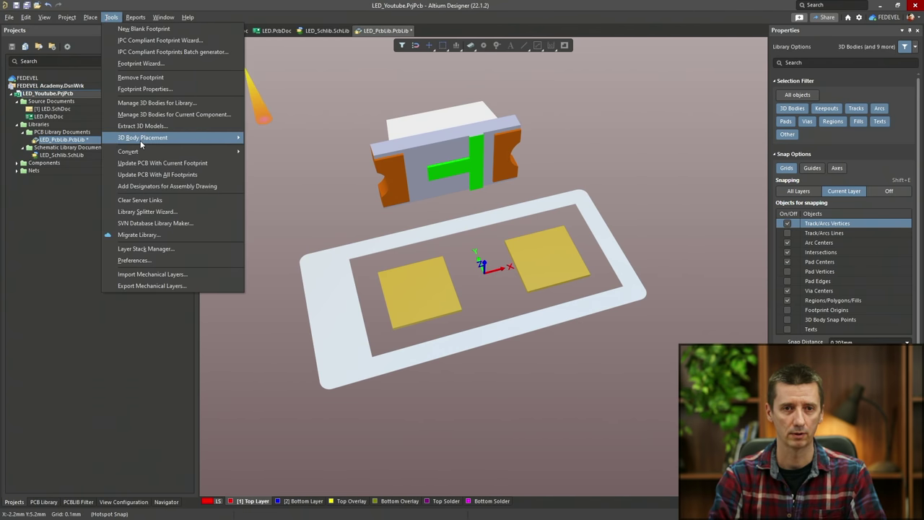
mouse_move(140, 140)
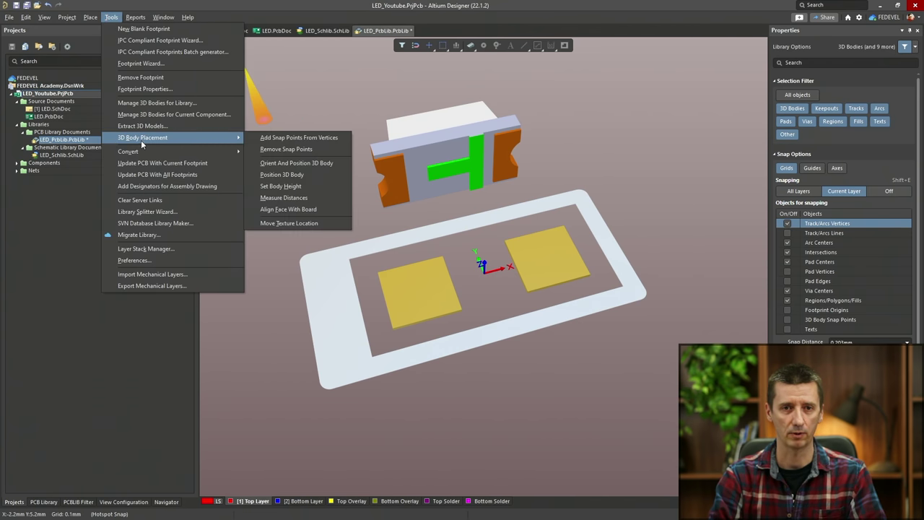
click(315, 211)
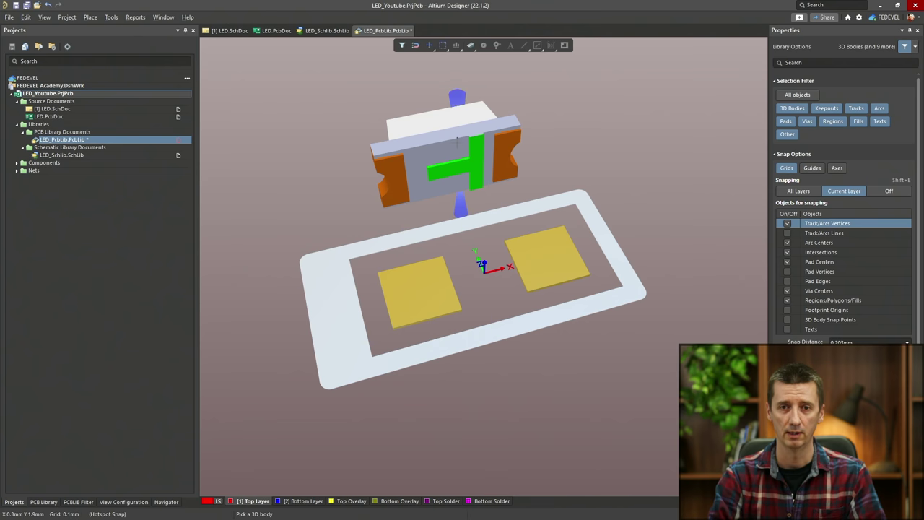
click(397, 168)
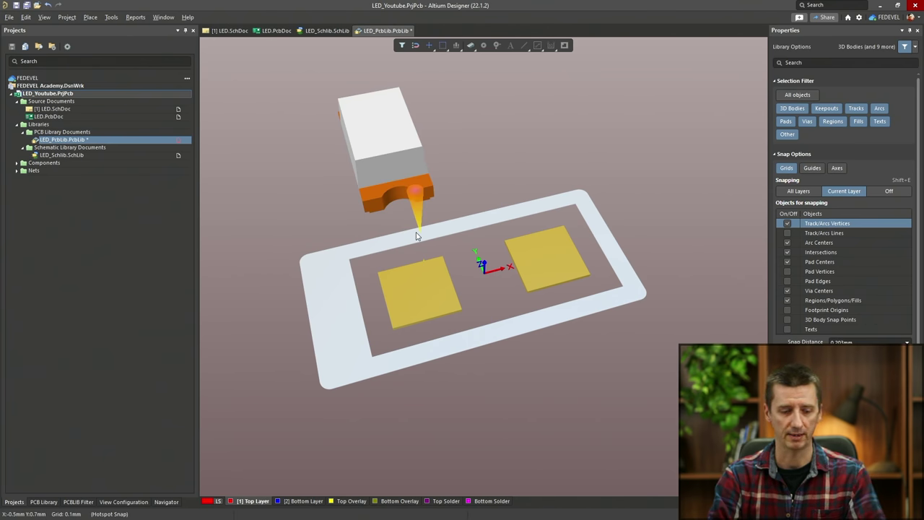
click(416, 236)
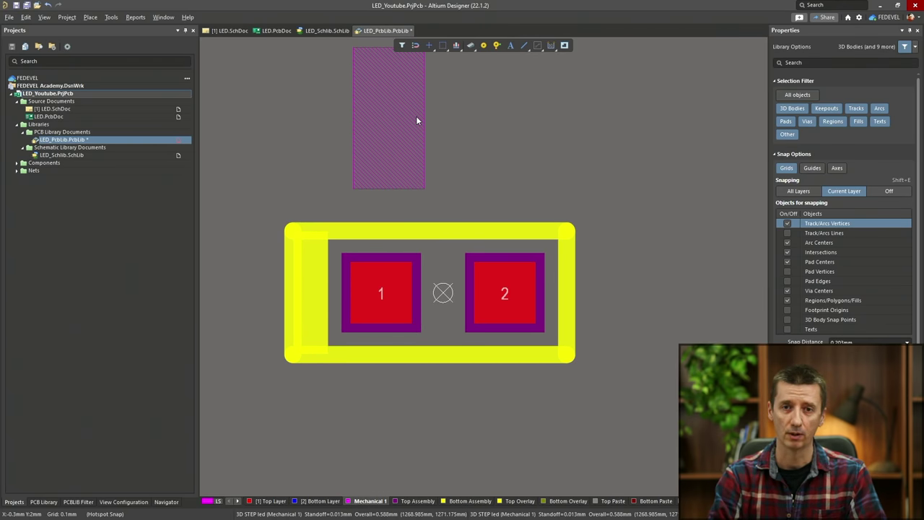
Move the LED's 3D body onto the footprint's centre and rotate it so its length spans pads 1 and 2
mouse_move(416, 120)
mouse_down()
mouse_move(431, 128)
mouse_move(443, 330)
mouse_up()
key(space)
key(space)
key(space)
ctrl+scroll(450, 182, down, 2)
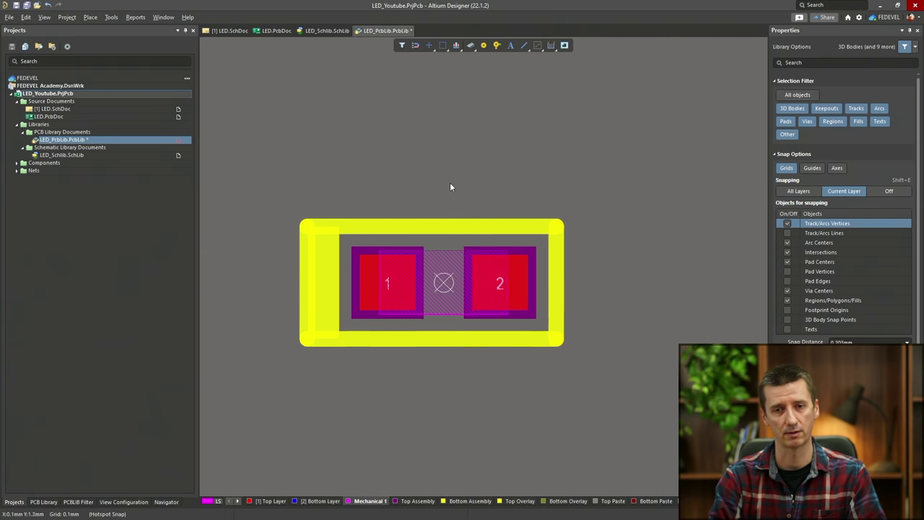
Inspect the LED model in 3D from above and below, comparing its underside polarity mark with the datasheet's package drawing
key(3)
shift+right_drag(450, 185, 434, 328)
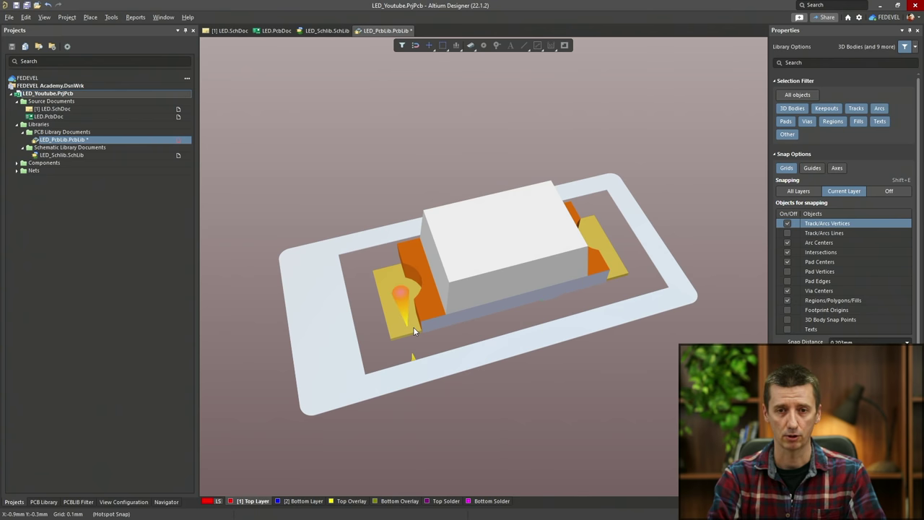
click(413, 327)
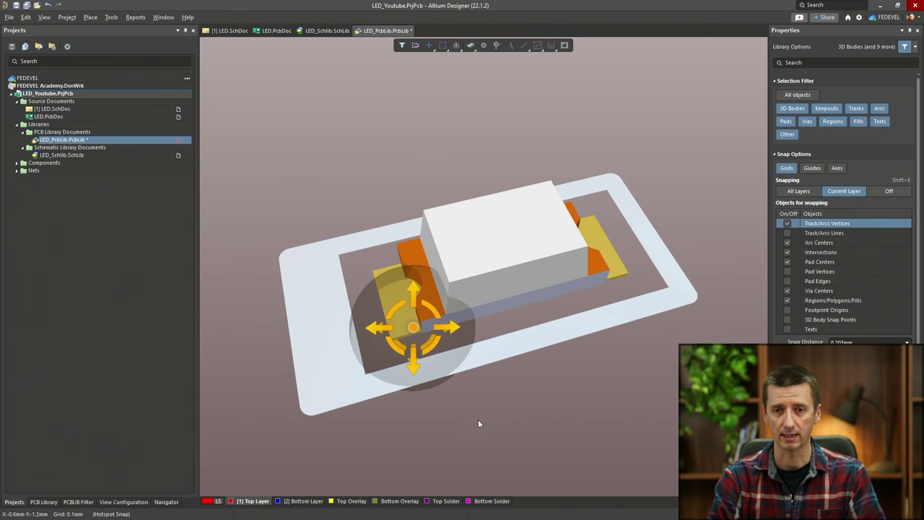
shift+right_drag(478, 423, 540, 89)
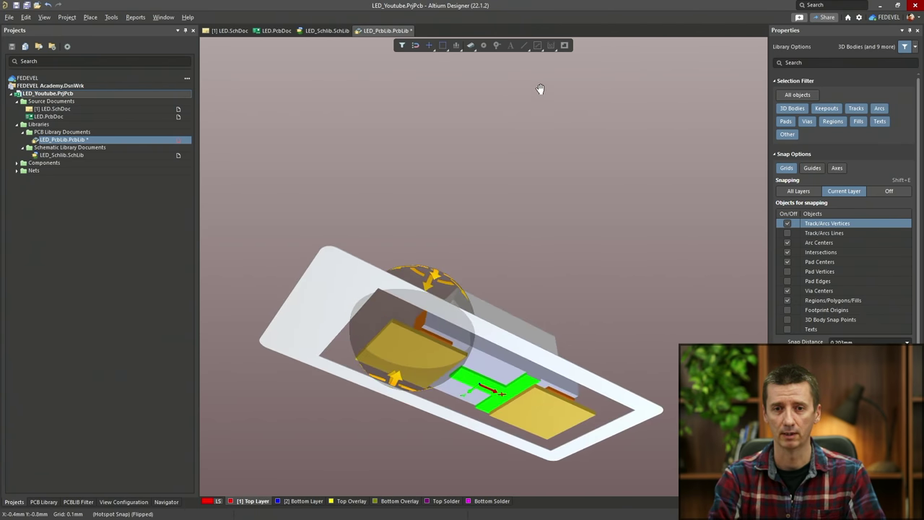
click(540, 88)
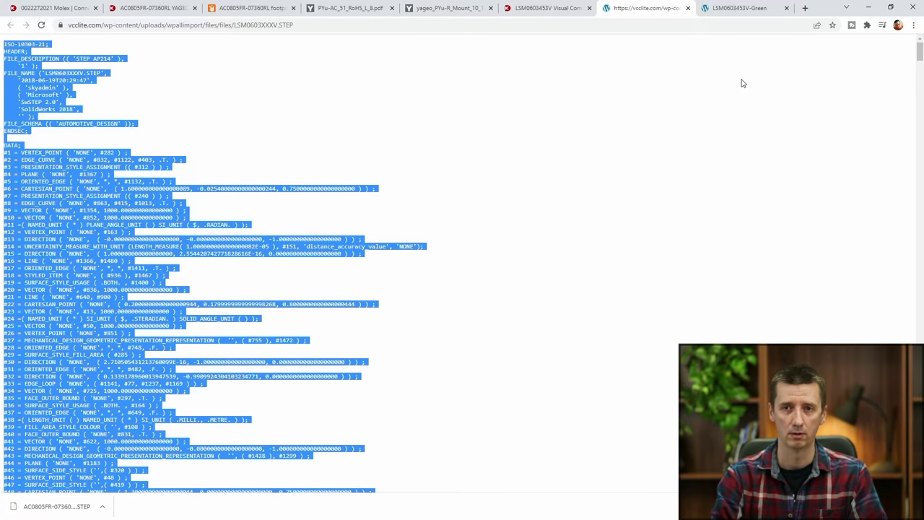
click(743, 9)
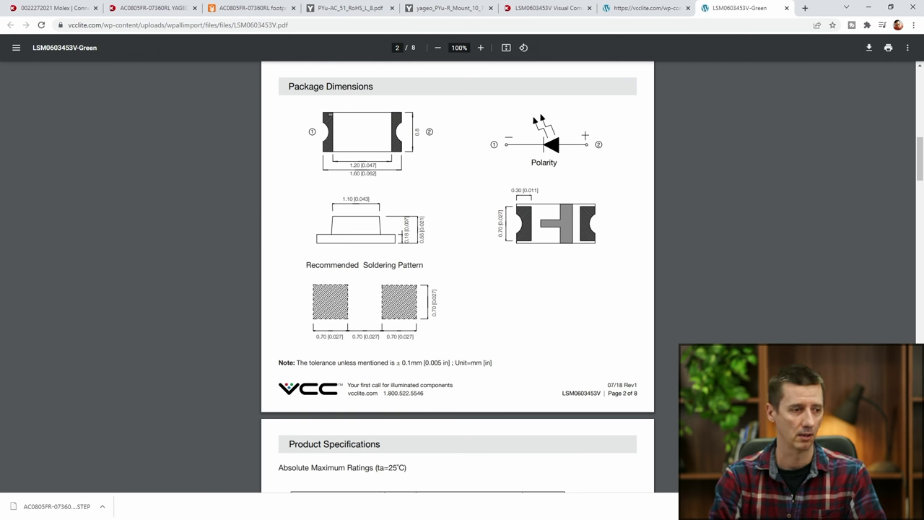
key(alt+Tab)
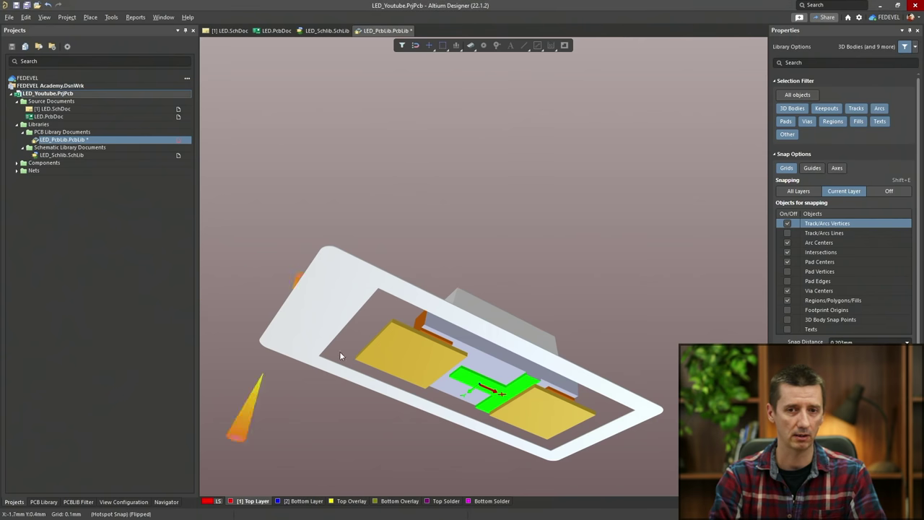
drag(356, 320, 407, 359)
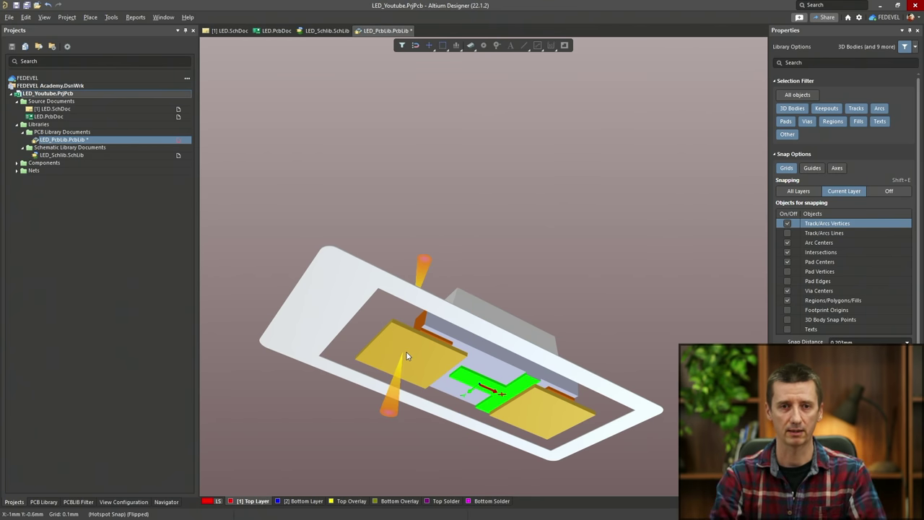
In the 2D layout, copy the LED footprint's Top Overlay outline and polarity bar, using the footprint's centre as the reference point
drag(407, 356, 264, 123)
key(2)
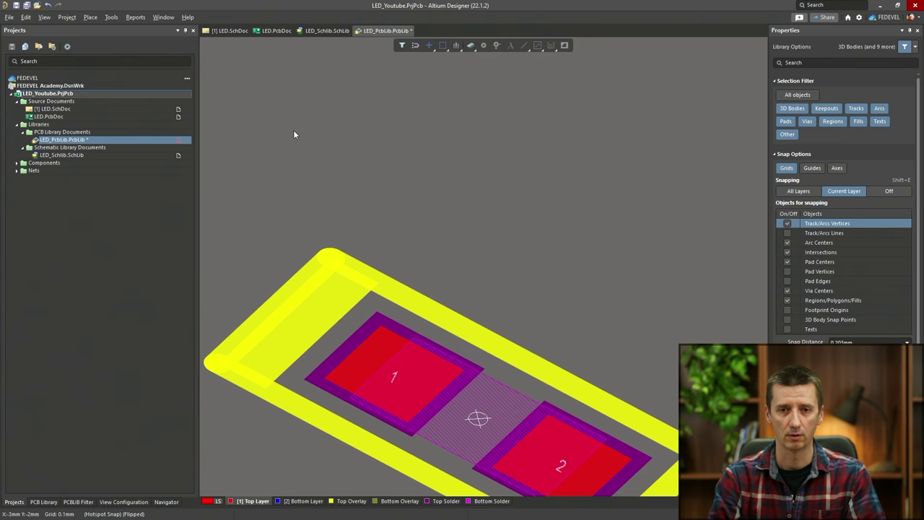
click(39, 19)
click(42, 40)
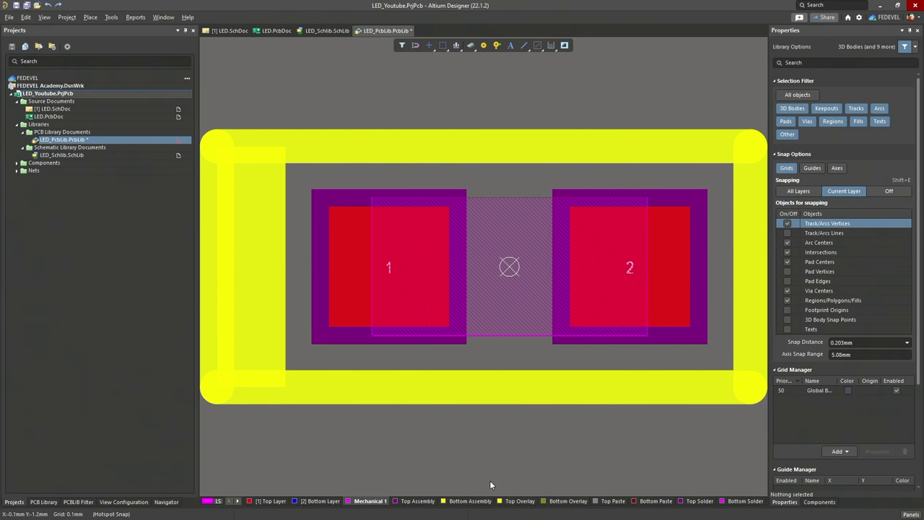
click(517, 503)
ctrl+scroll(526, 286, down, 2)
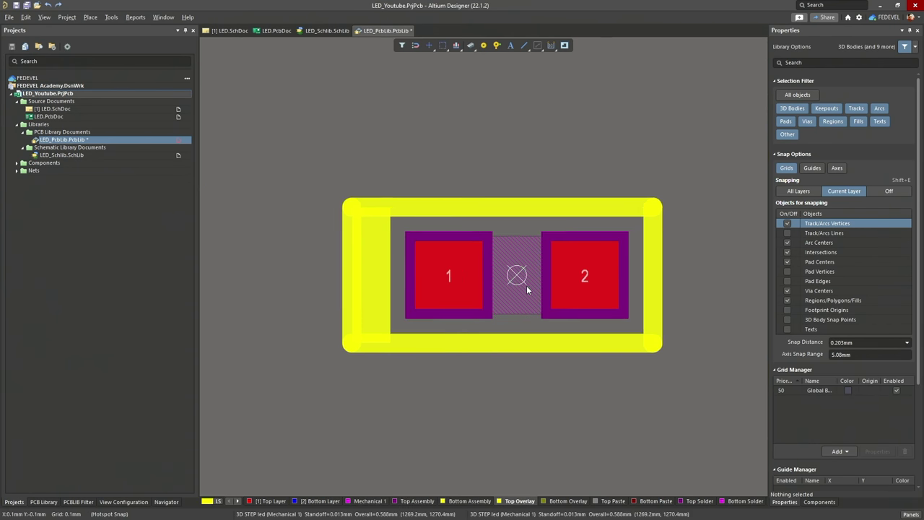
ctrl+scroll(526, 285, up, 1)
key(shift+s)
drag(291, 133, 712, 429)
key(ctrl+c)
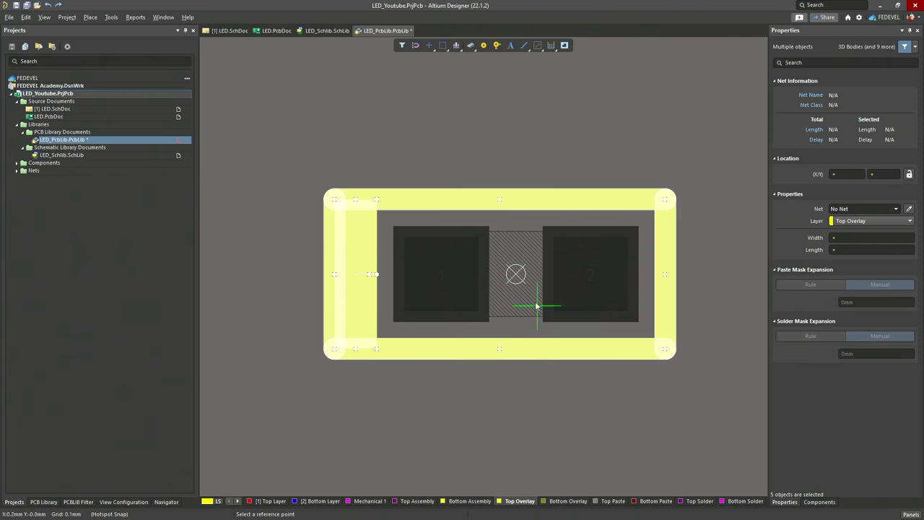
click(515, 275)
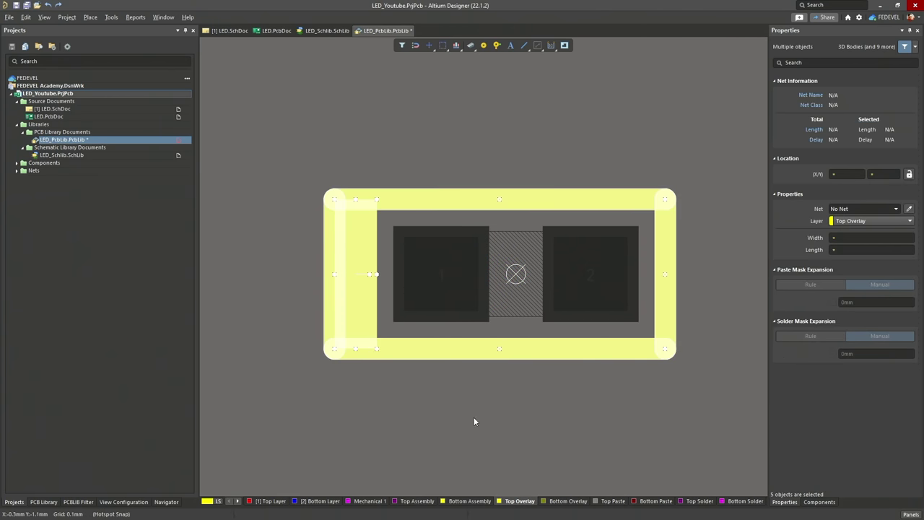
Paste the copied outline and polarity bar onto the Top Assembly layer, aligned on the footprint's centre
click(419, 501)
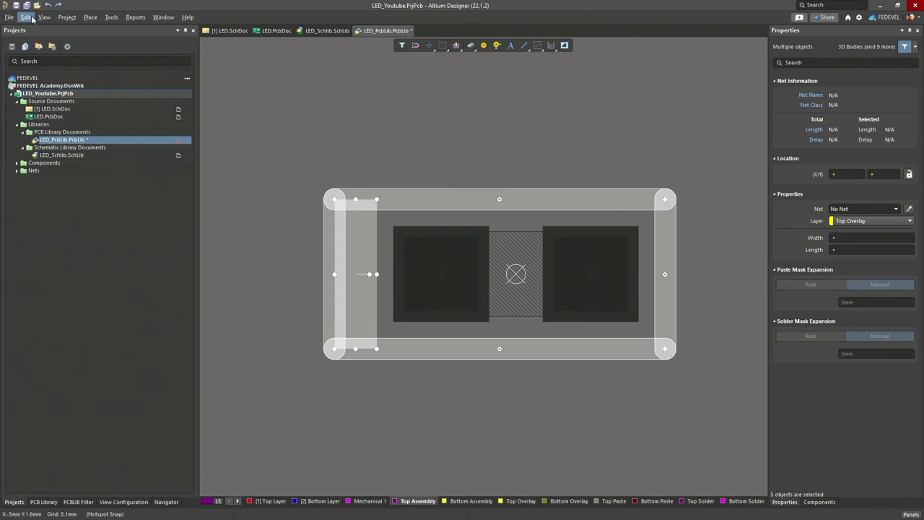
click(26, 17)
click(51, 100)
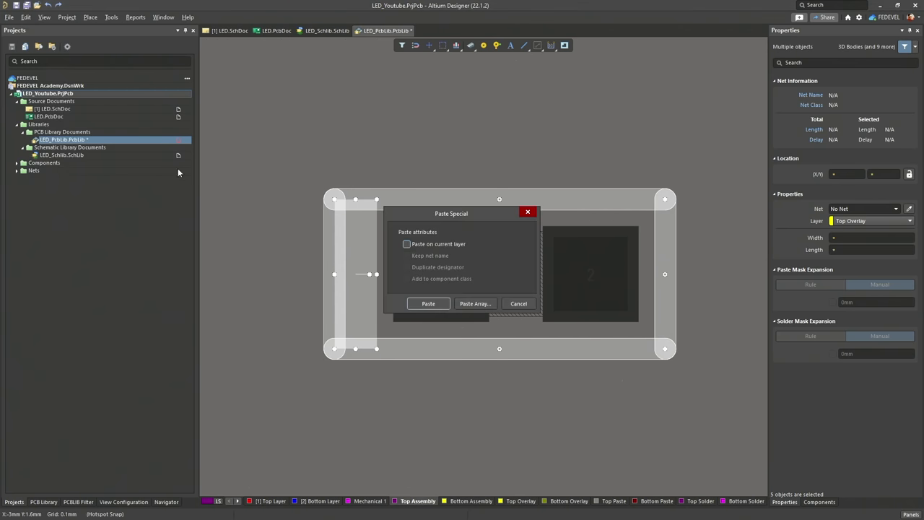
click(407, 245)
click(428, 304)
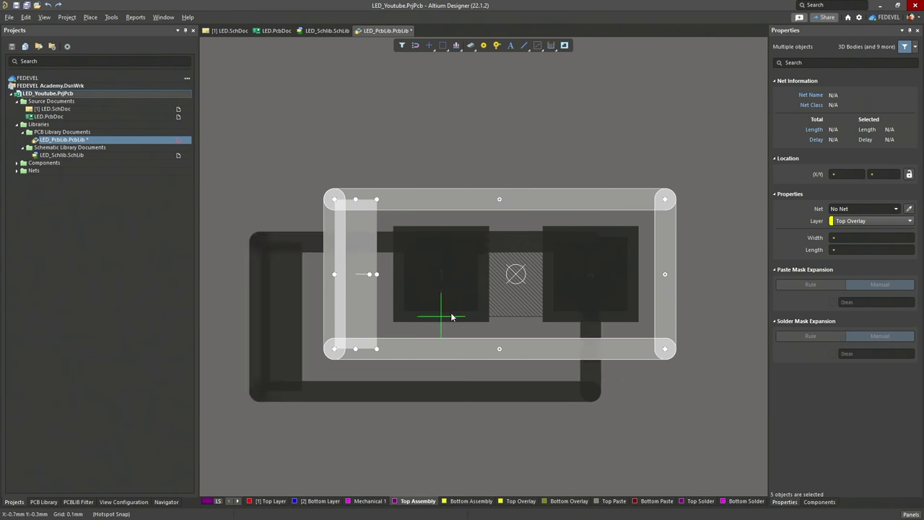
click(515, 274)
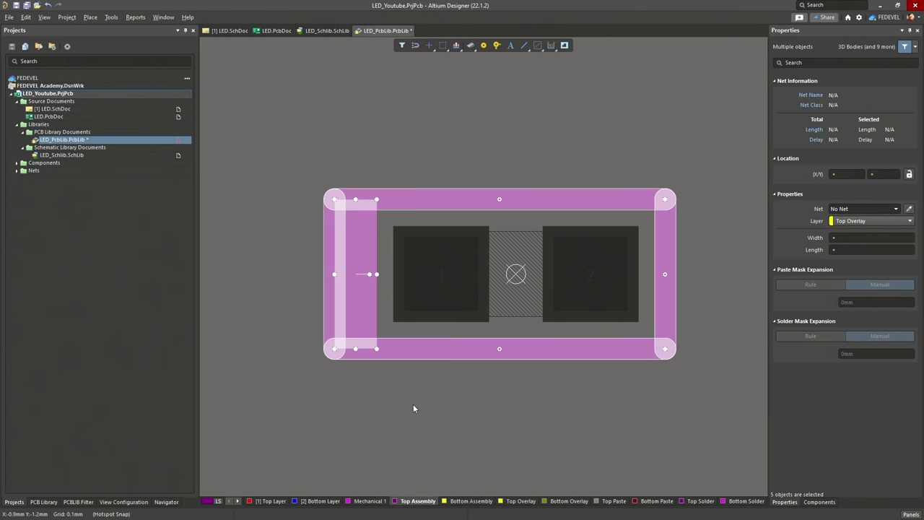
click(289, 415)
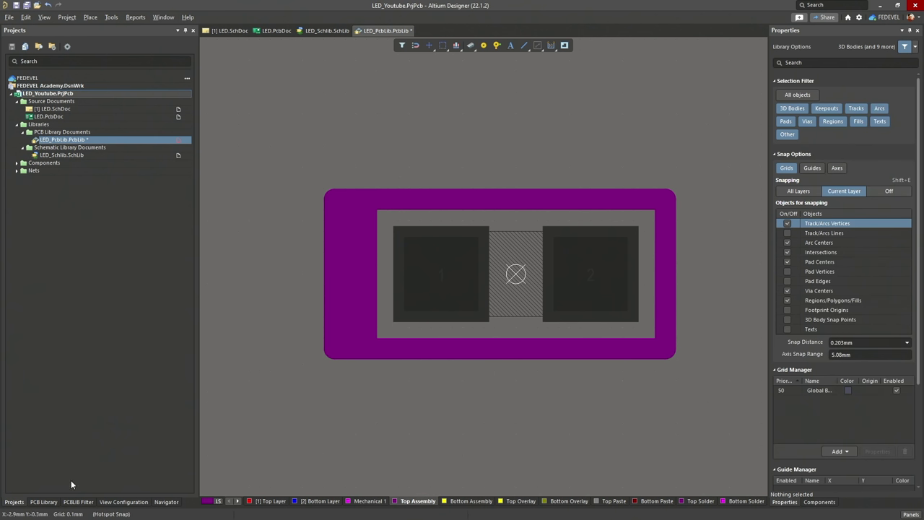
Copy the '.Designator' text from the Top Assembly layer of the R0805 footprint
click(43, 502)
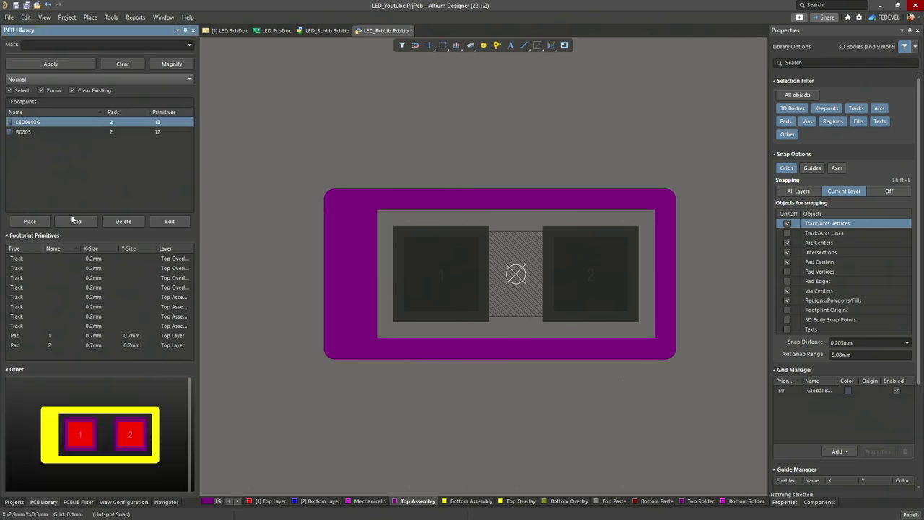
click(34, 132)
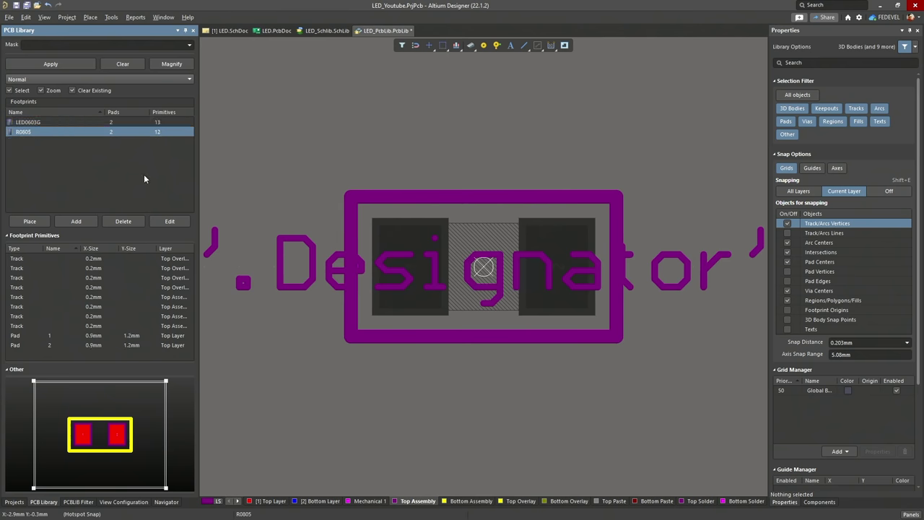
click(310, 267)
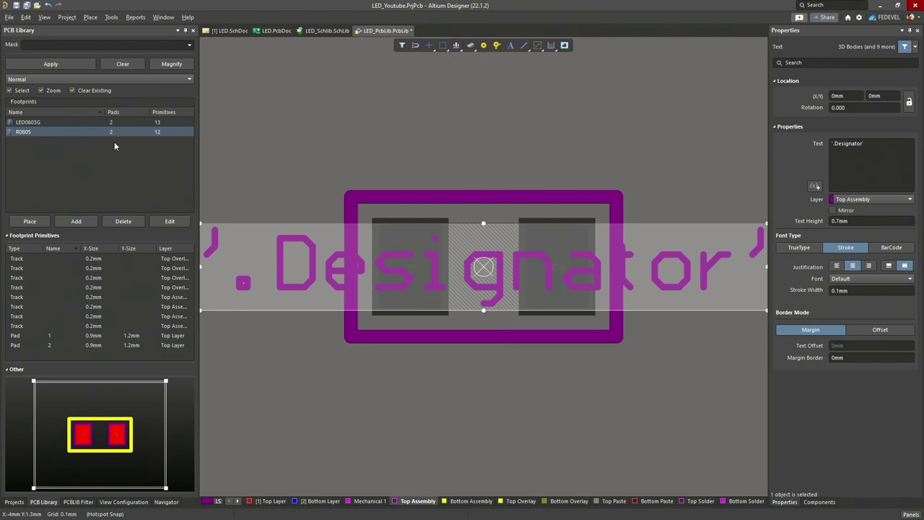
Paste the designator text onto the Top Assembly layer at the centre of footprint LED0603G and save the PCB library
click(52, 123)
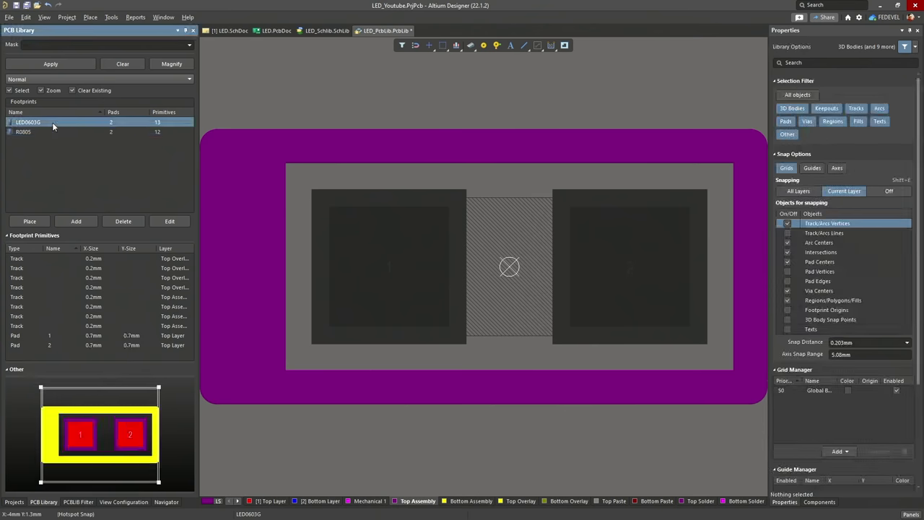
click(26, 16)
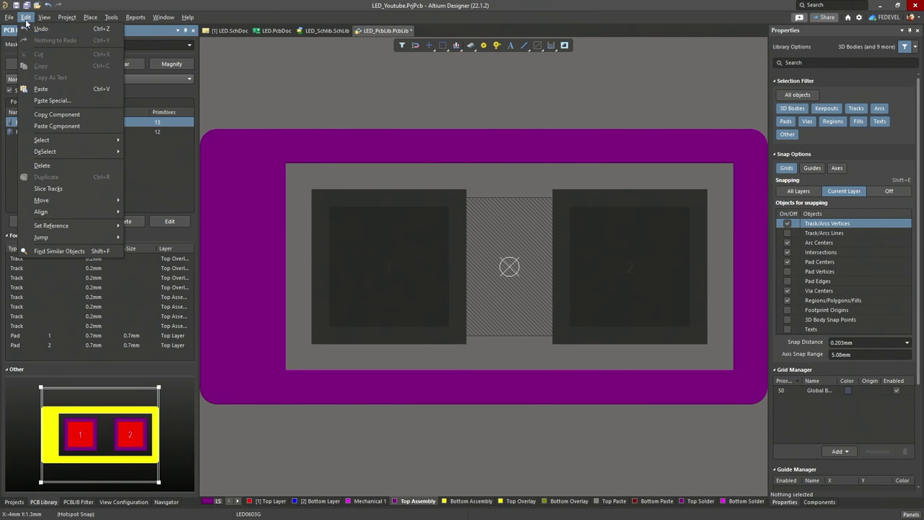
click(48, 100)
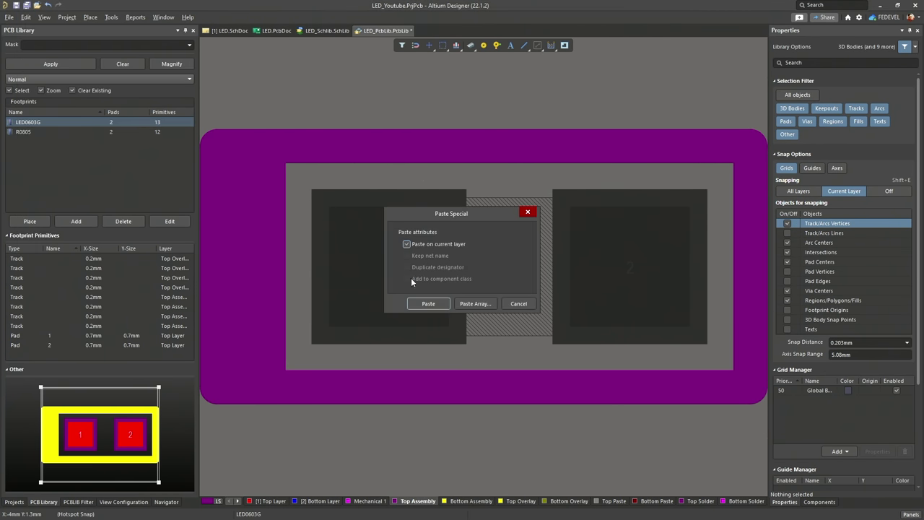
click(423, 304)
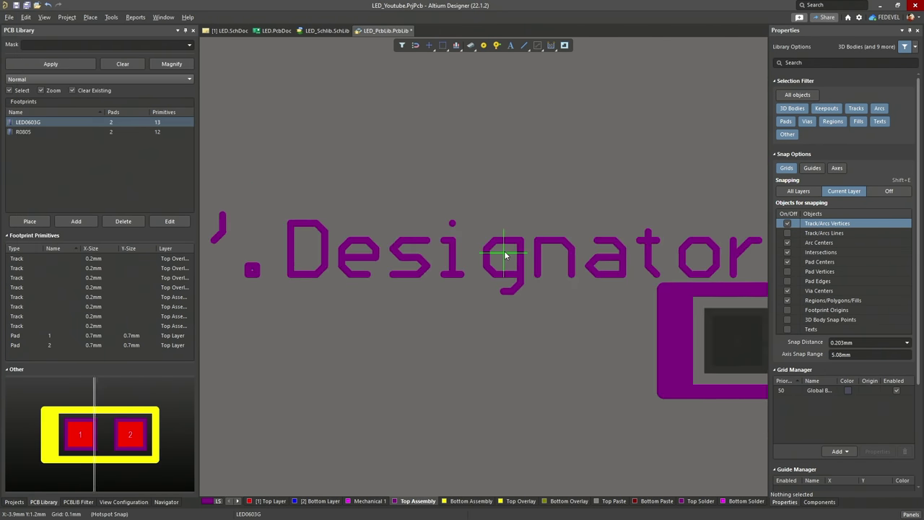
ctrl+scroll(679, 280, up, 4)
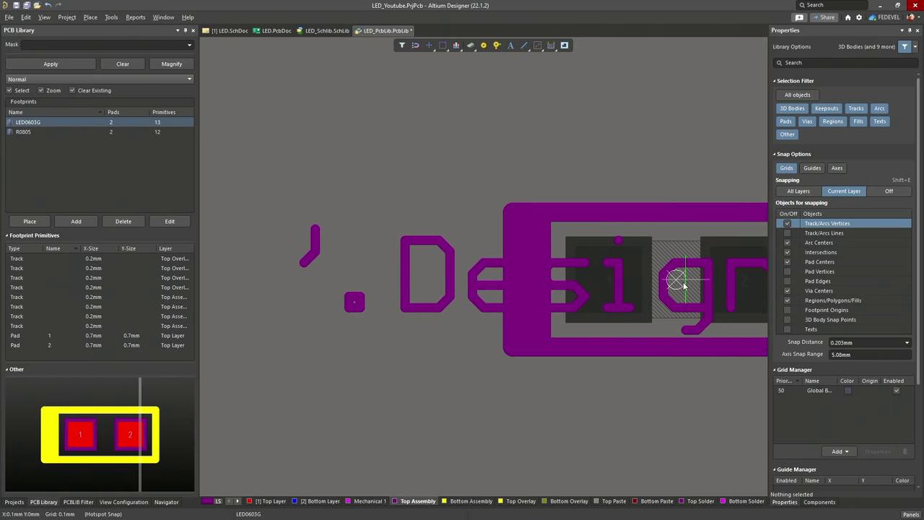
click(677, 280)
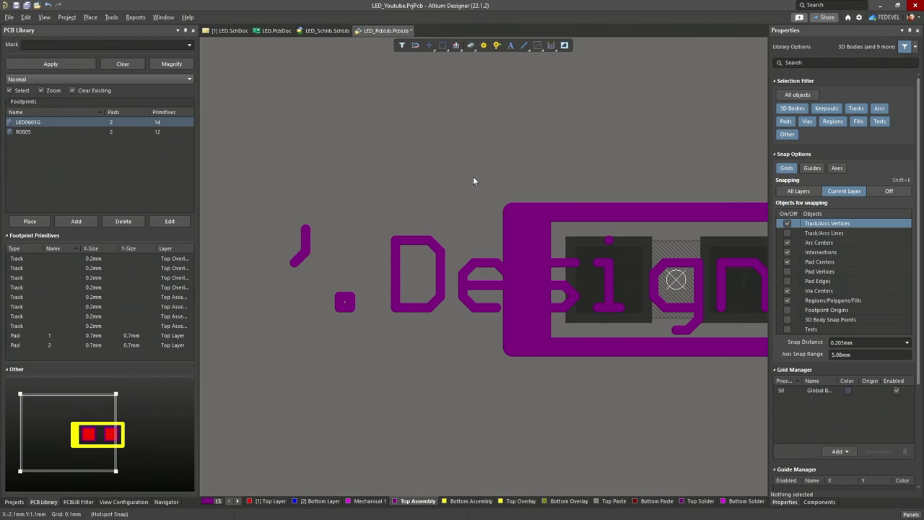
click(44, 17)
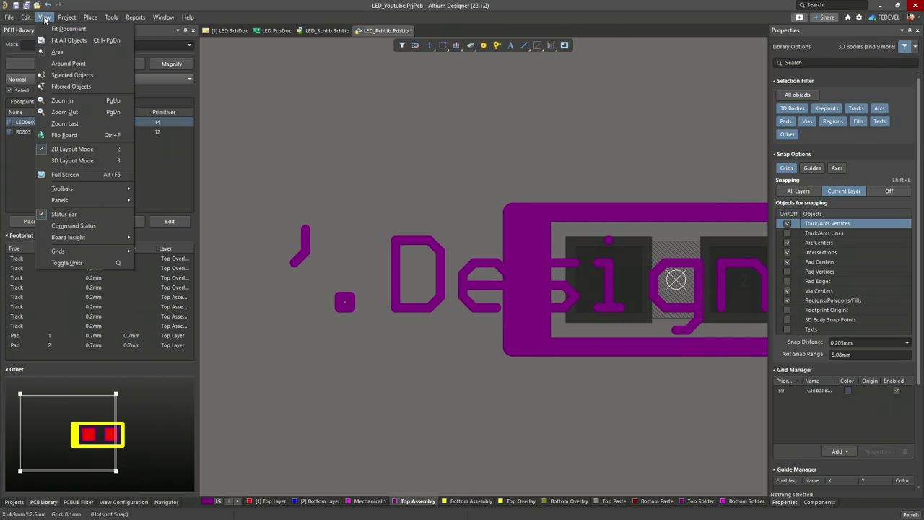
click(47, 35)
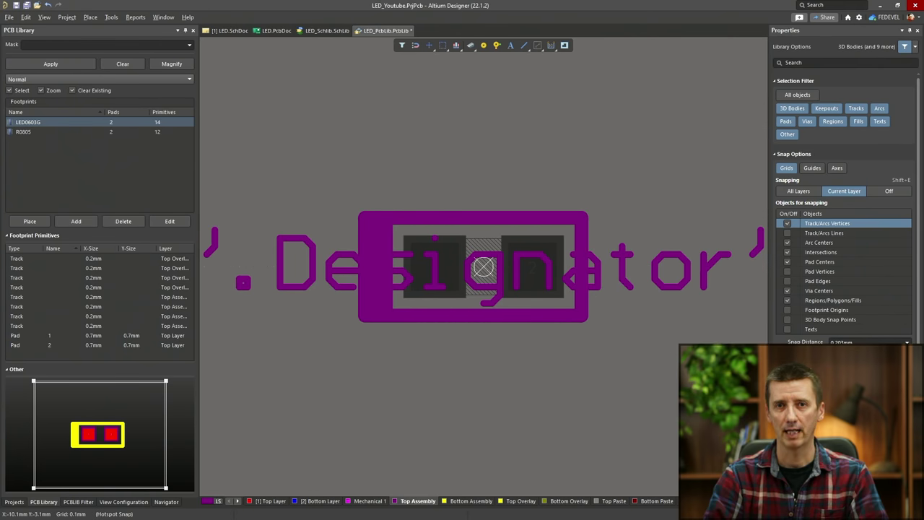
key(ctrl+s)
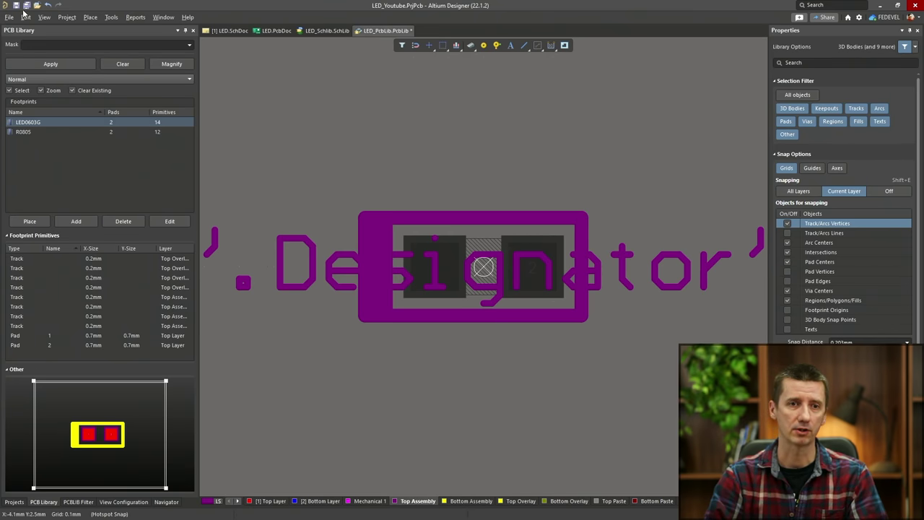
Start a new footprint in the Footprint Wizard with the Dual In-line Packages (DIP) pattern and Metric (mm) units
click(116, 19)
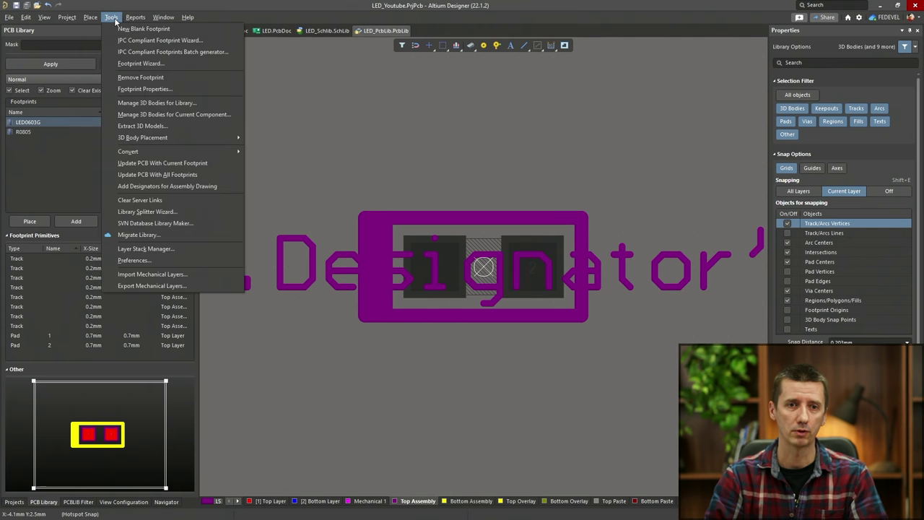
click(125, 65)
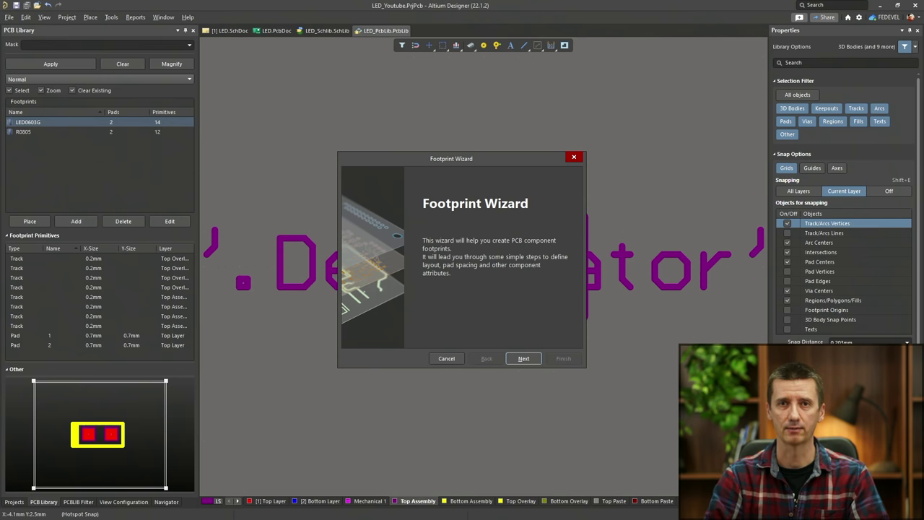
click(523, 358)
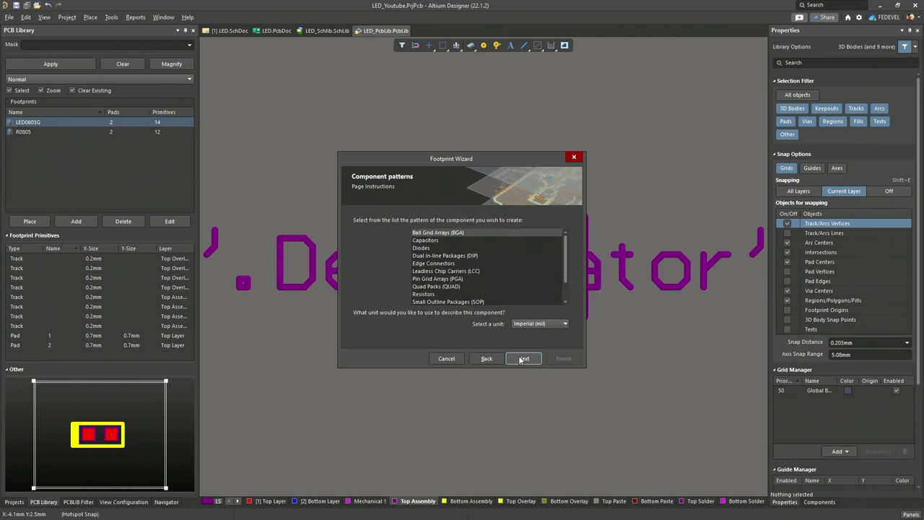
click(462, 256)
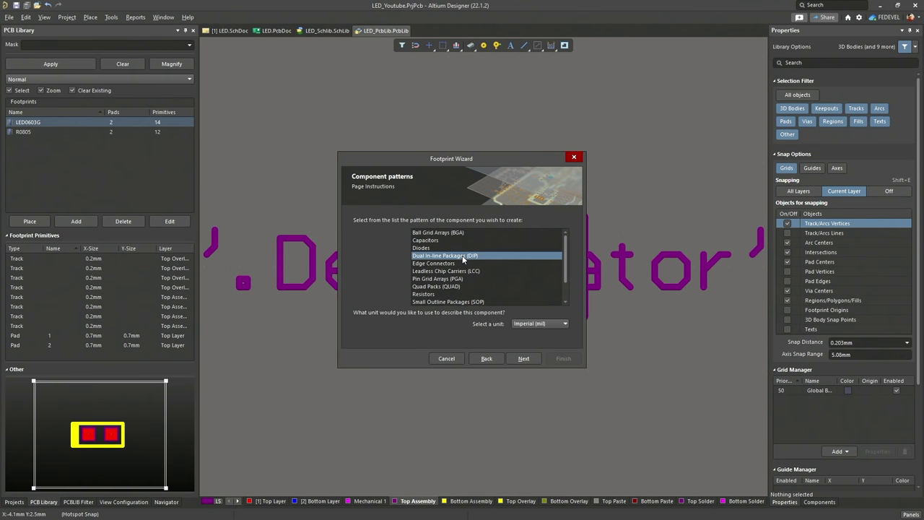
click(518, 324)
click(515, 331)
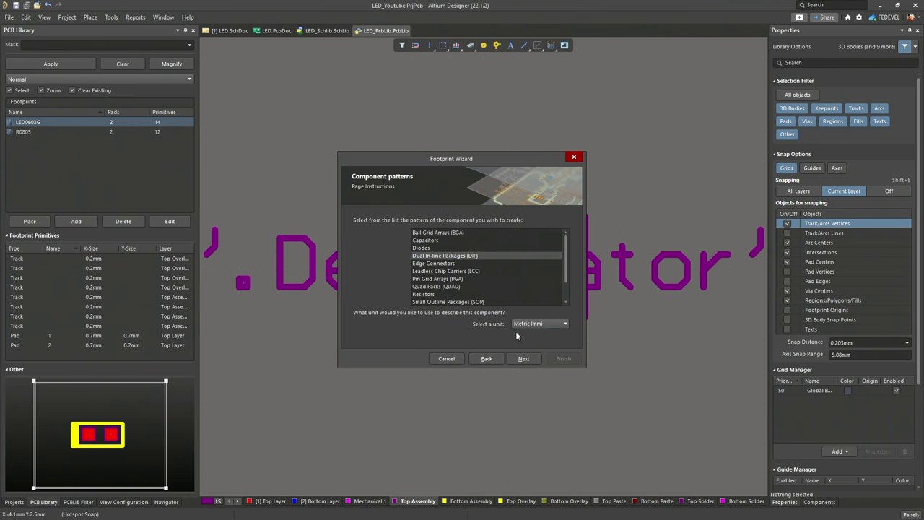
click(522, 358)
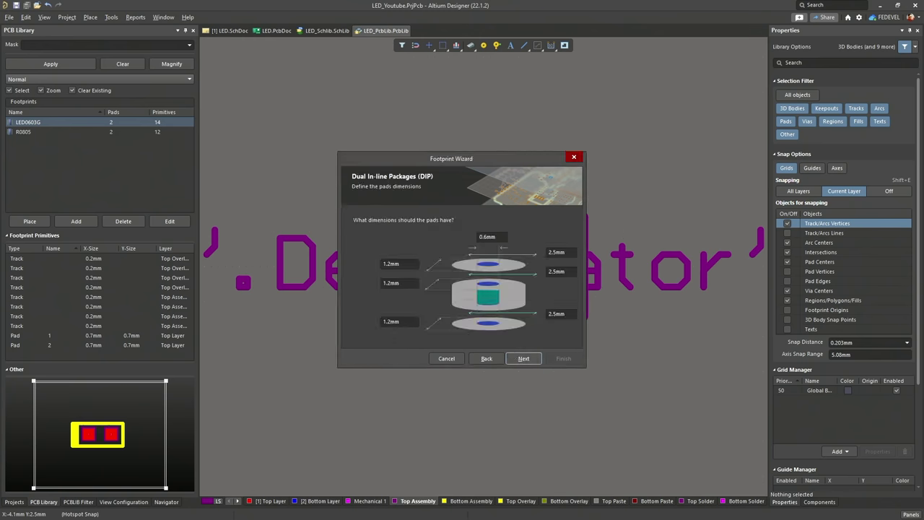
key(alt+Tab)
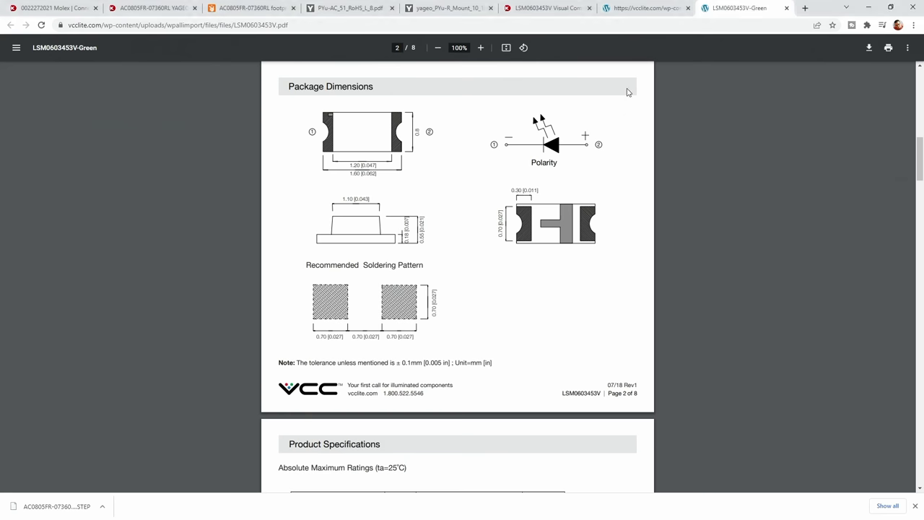
click(44, 8)
click(418, 288)
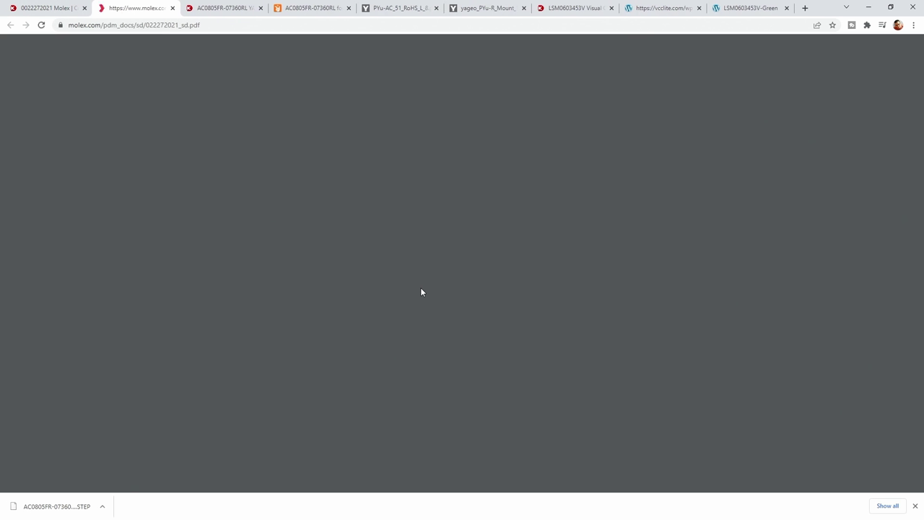
scroll(340, 215, down, 5)
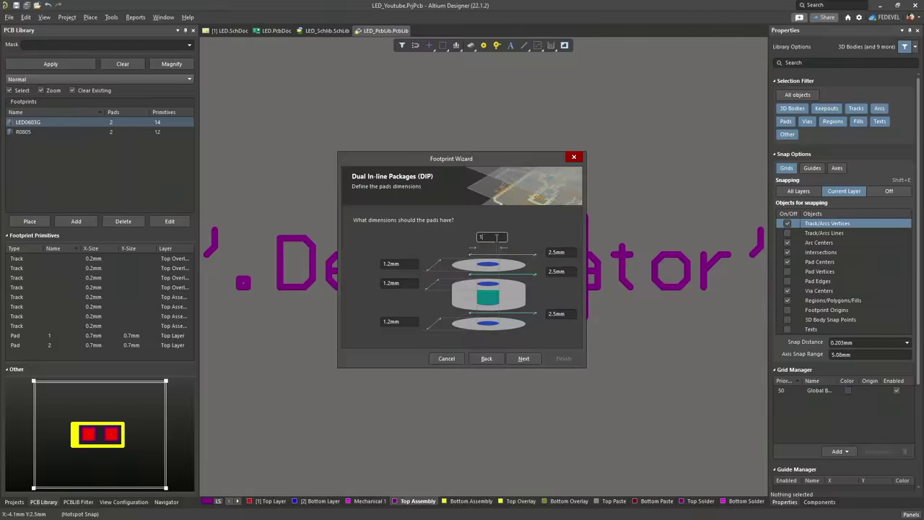
Back in Altium Designer, set the DIP pads to a 1.2 mm hole and a 1.6 by 2 mm size on all layers
click(405, 264)
text(1.6)
click(565, 253)
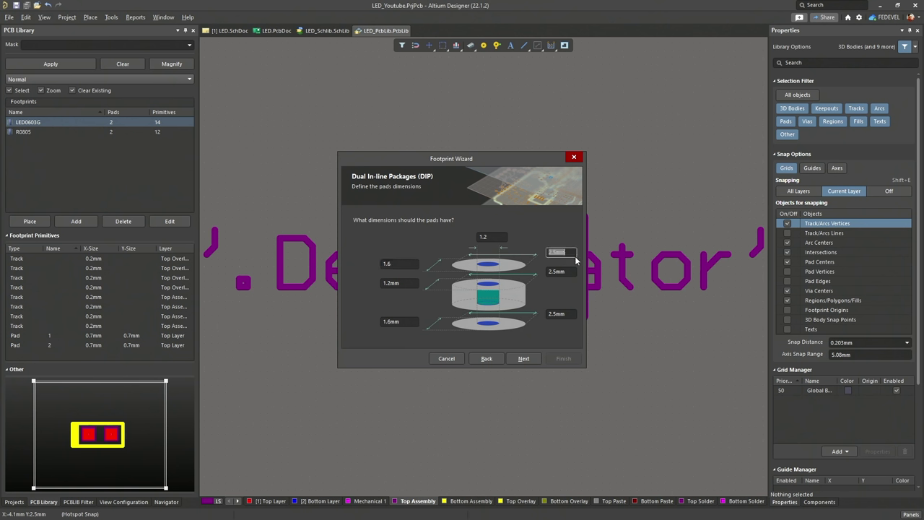
text(2)
click(568, 270)
text(2)
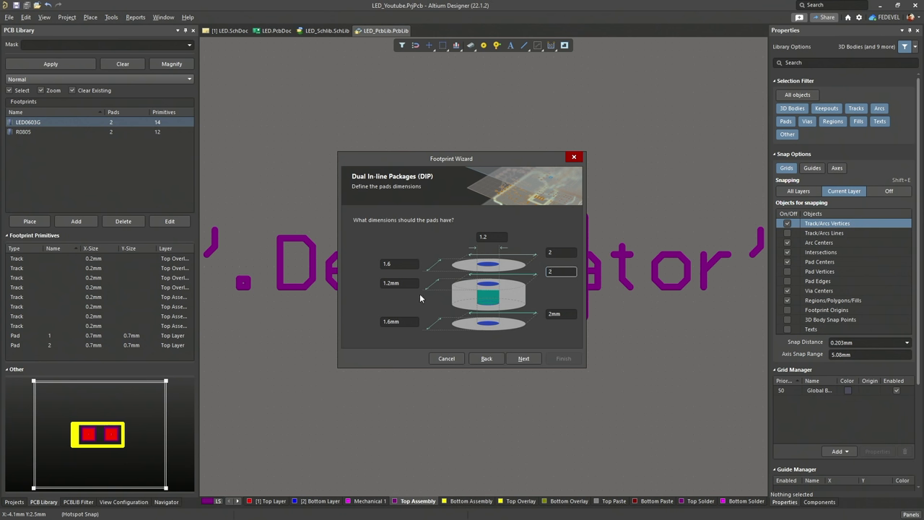
click(399, 283)
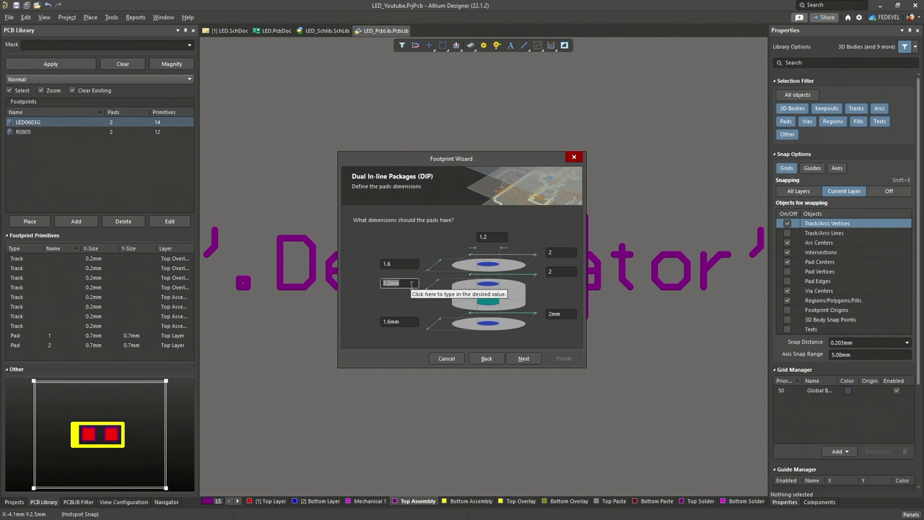
text(1.6)
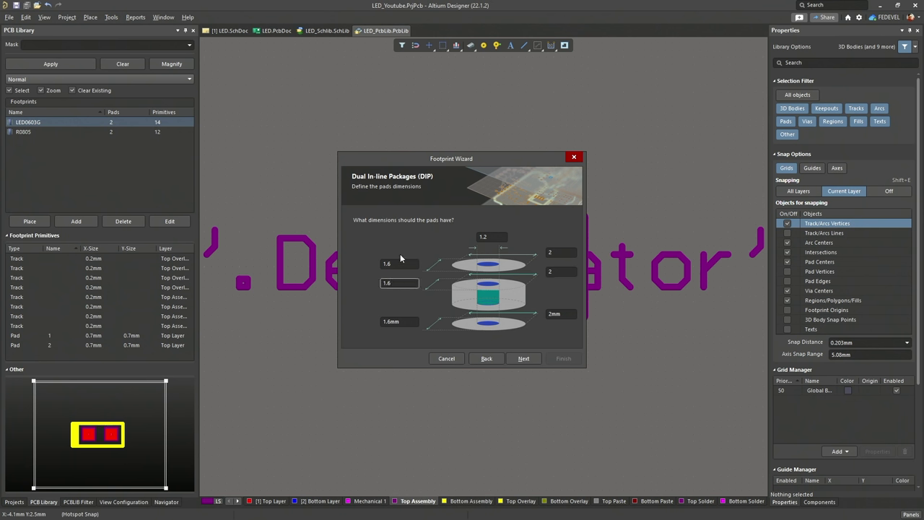
Set the DIP's vertical pad-to-pad distance to 2.54 mm, accept the outline width, and set the total number of pads to 4
click(524, 359)
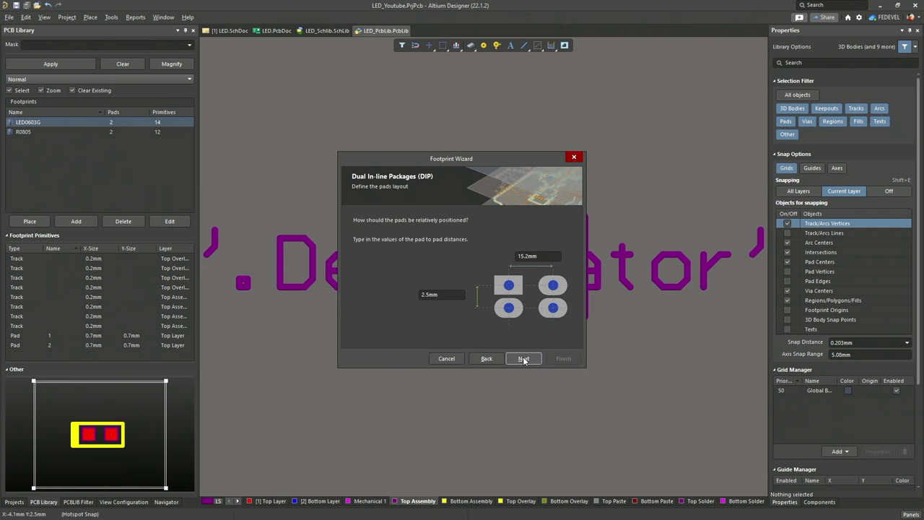
click(445, 294)
text(2)
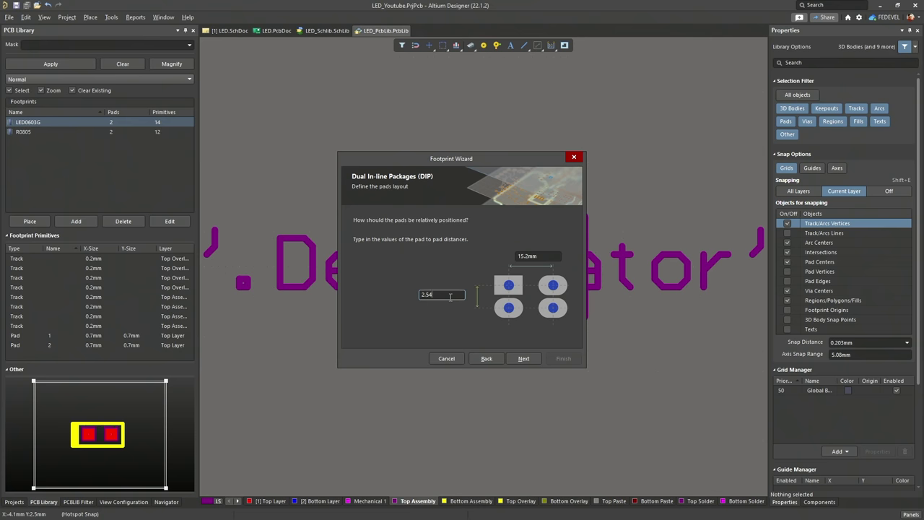
click(523, 359)
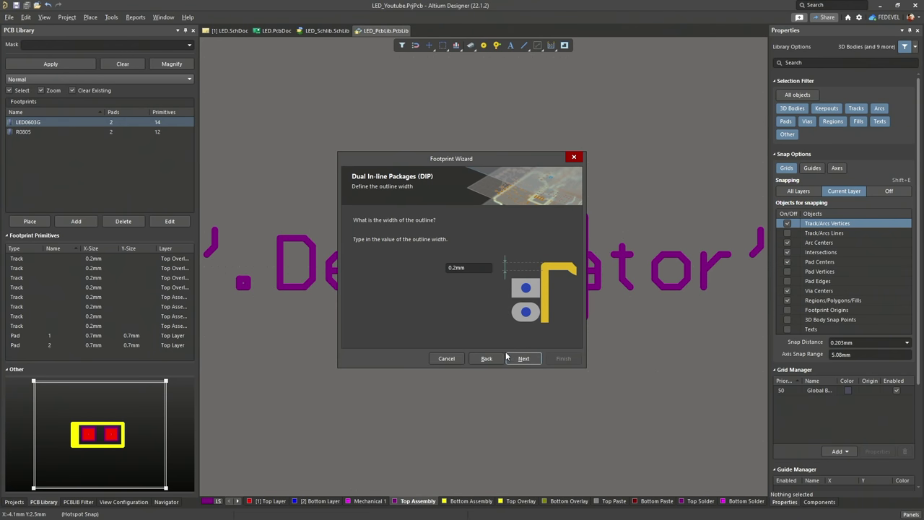
click(523, 359)
double_click(519, 255)
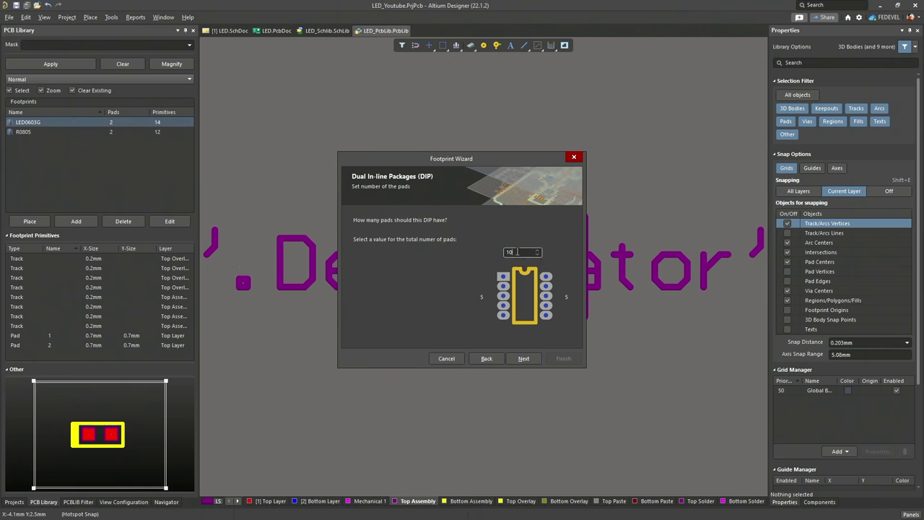
text(4)
click(524, 358)
Name the new DIP footprint HDR1x2 and finish the Footprint Wizard
double_click(407, 232)
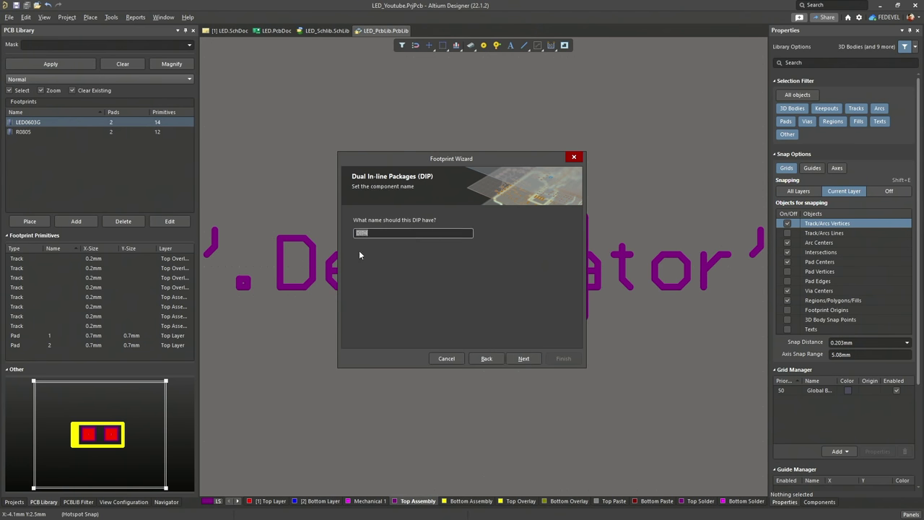
text(HDR1x2)
click(523, 358)
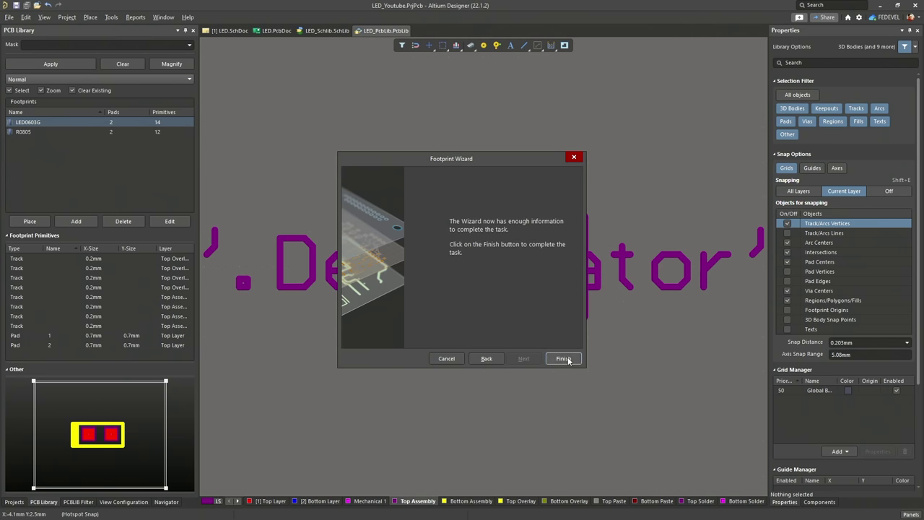
click(568, 357)
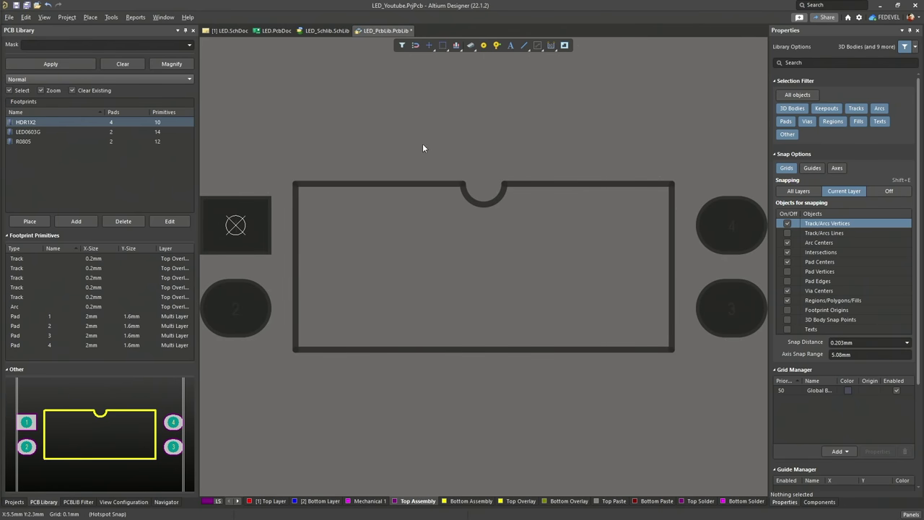
Delete pads 3 and 4 together with the entire generated outline from footprint HDR1X2, keeping pads 1 and 2
key(ctrl+Page_Down)
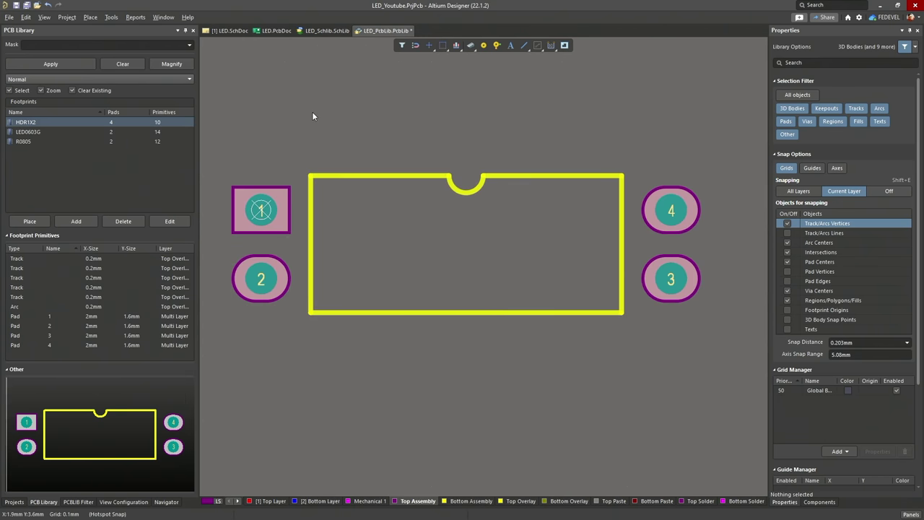
drag(300, 105, 732, 378)
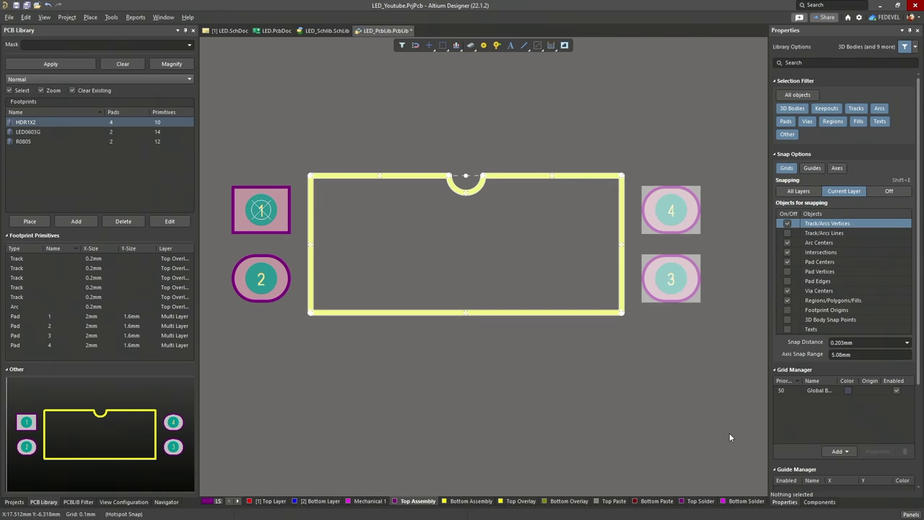
key(Delete)
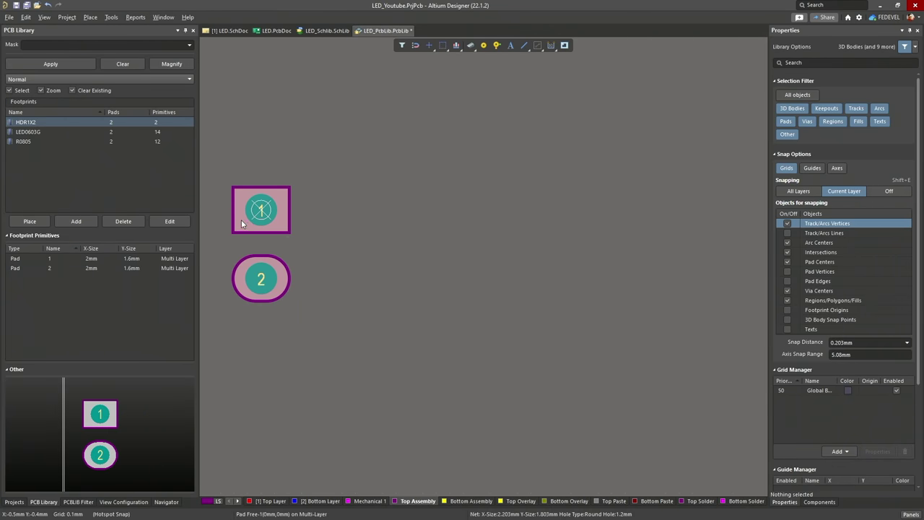
Set the footprint's reference point to the centre of the two pads and fit all objects in view
ctrl+scroll(232, 224, up, 2)
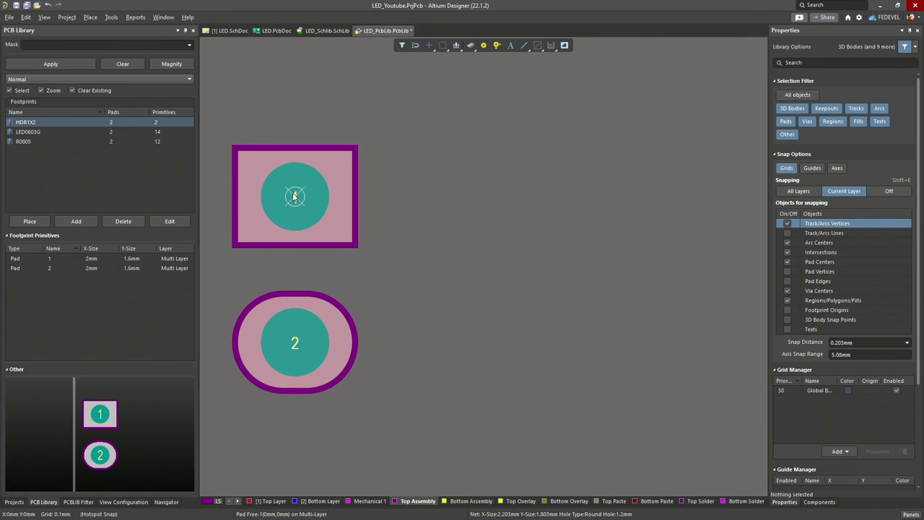
click(27, 16)
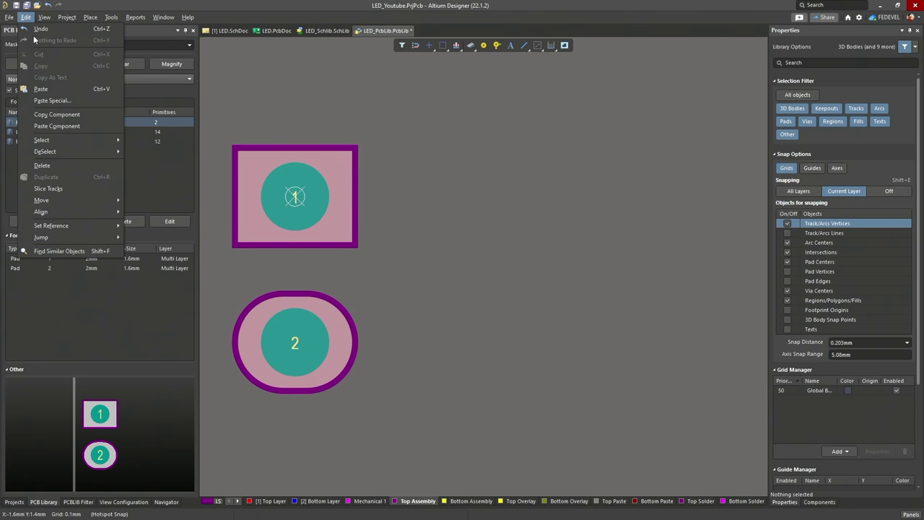
mouse_move(59, 226)
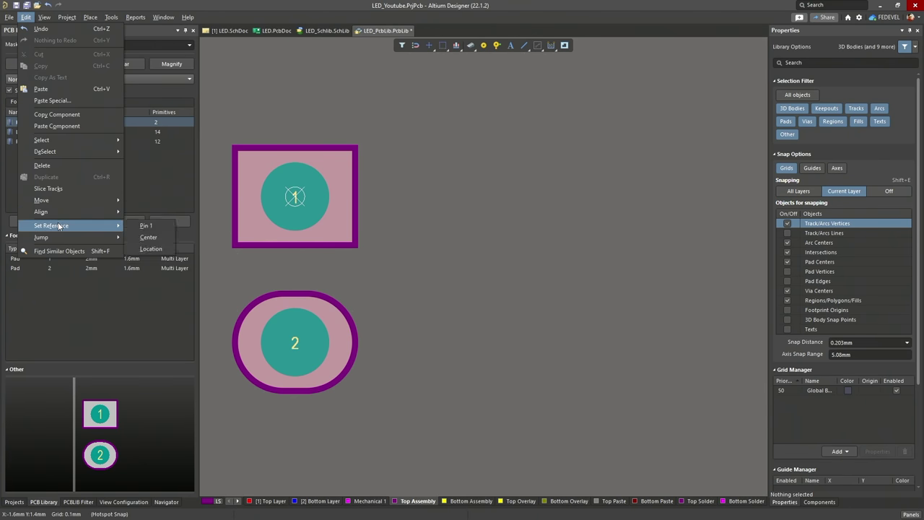
click(141, 237)
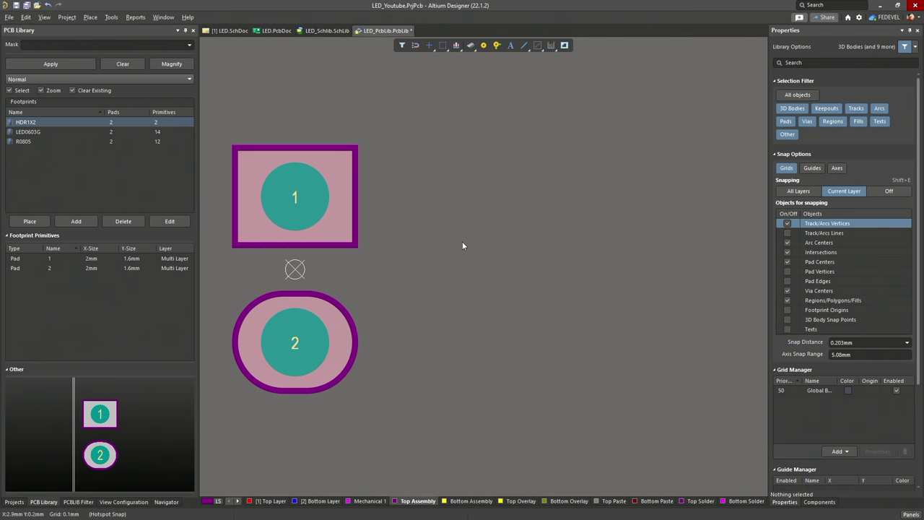
click(44, 17)
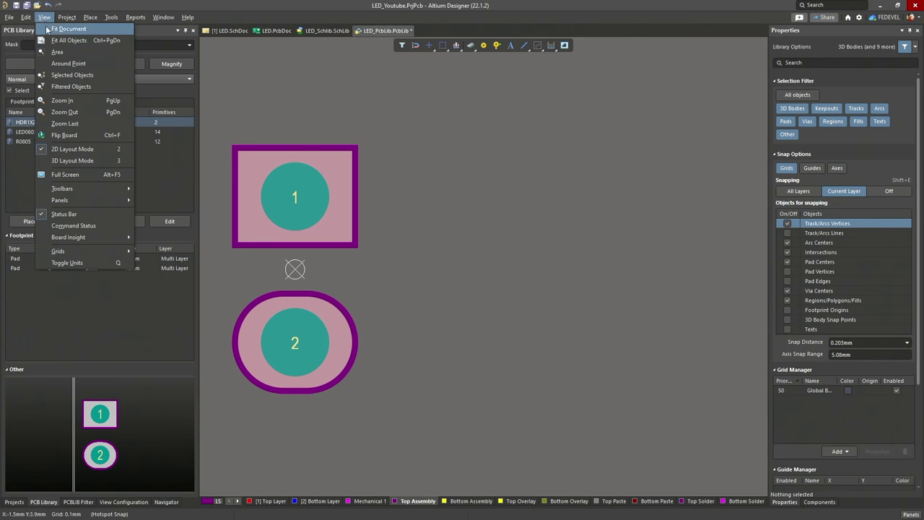
click(51, 38)
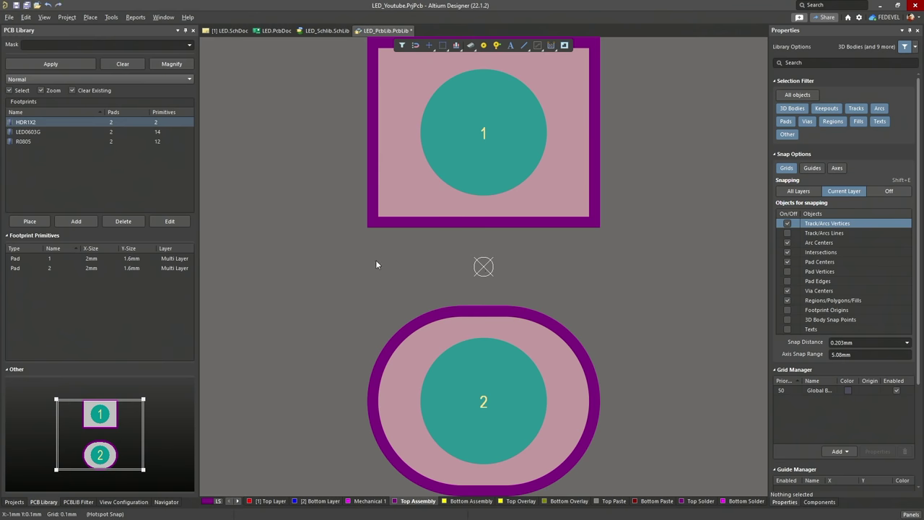
Consult the connector datasheet in the browser, and back in Altium Designer set the library units to mils with a 5 mil snap grid
ctrl+scroll(376, 260, down, 2)
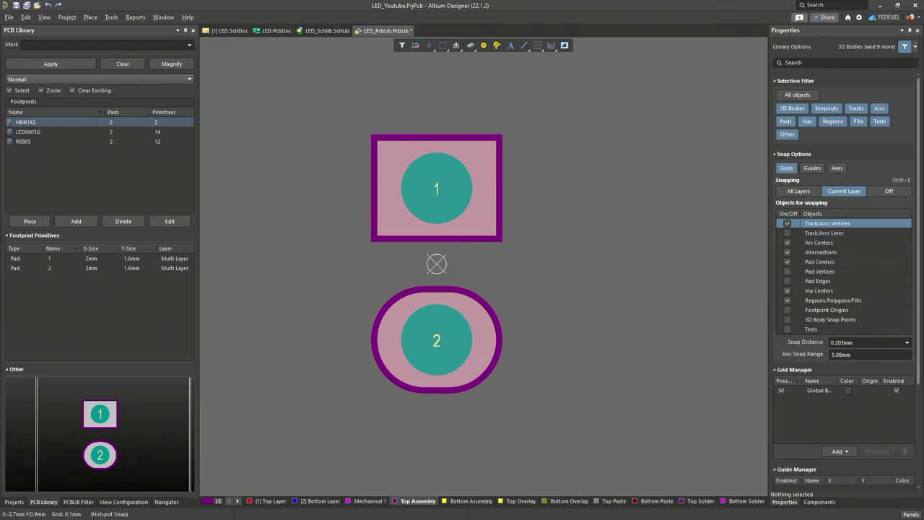
key(alt+Tab)
scroll(453, 304, up, 4)
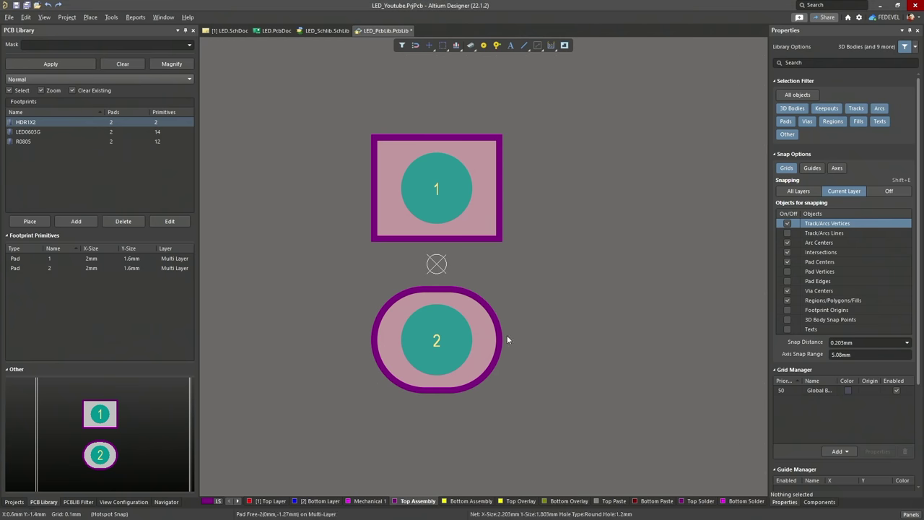
ctrl+scroll(579, 297, down, 1)
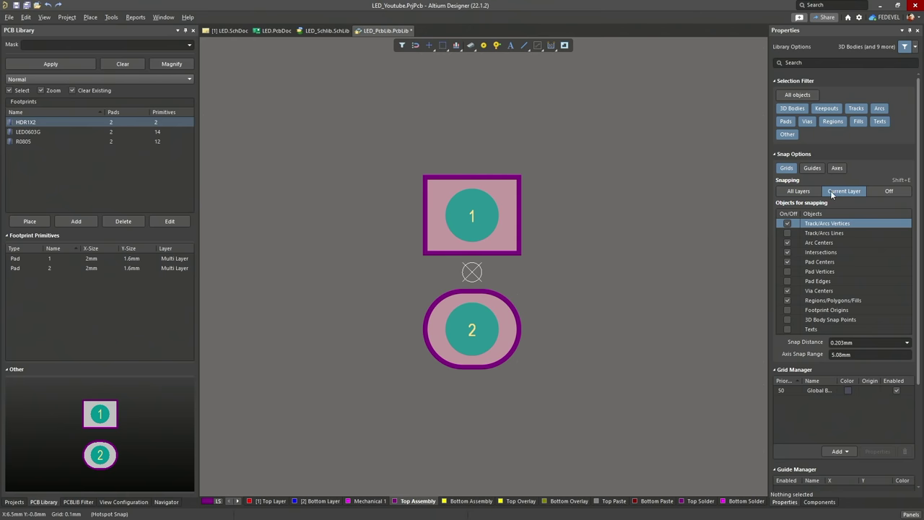
scroll(830, 199, down, 4)
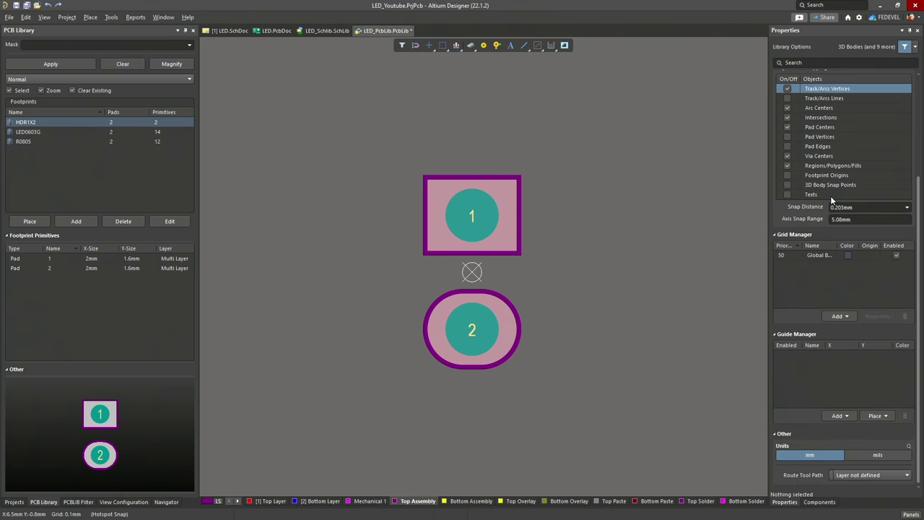
click(876, 455)
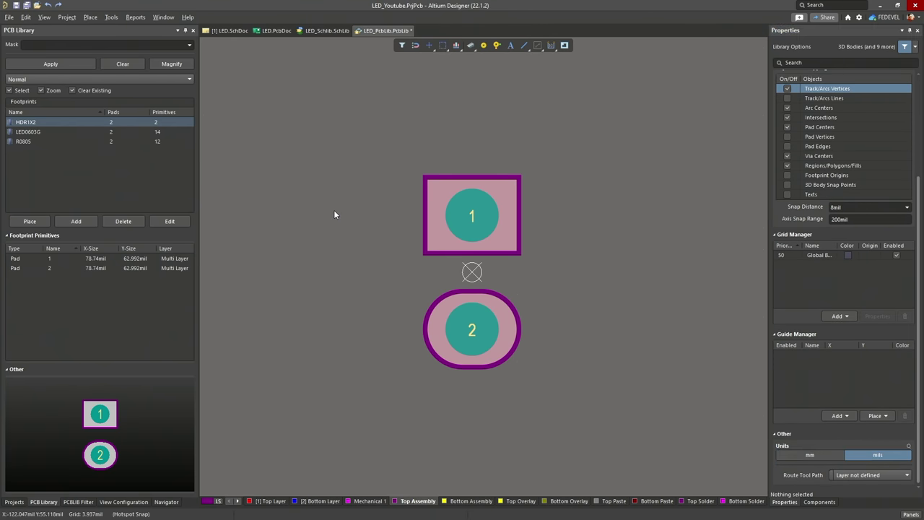
key(g)
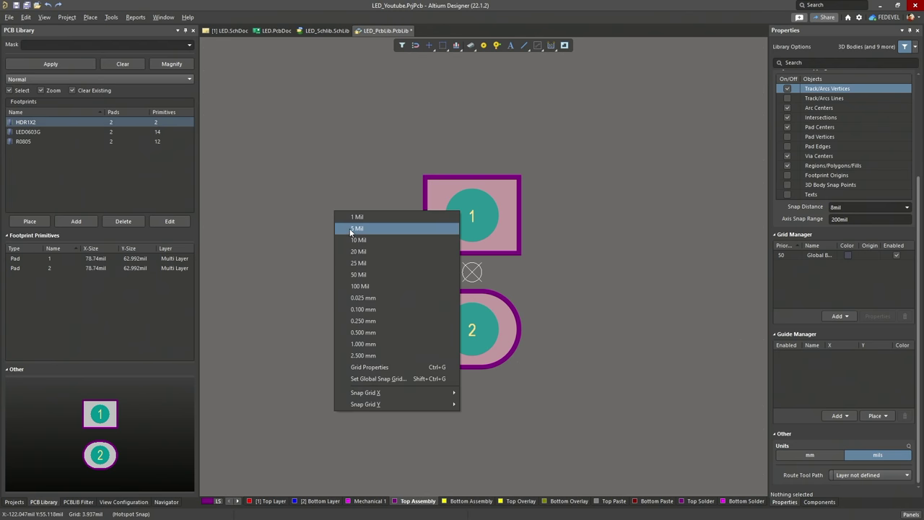
click(351, 228)
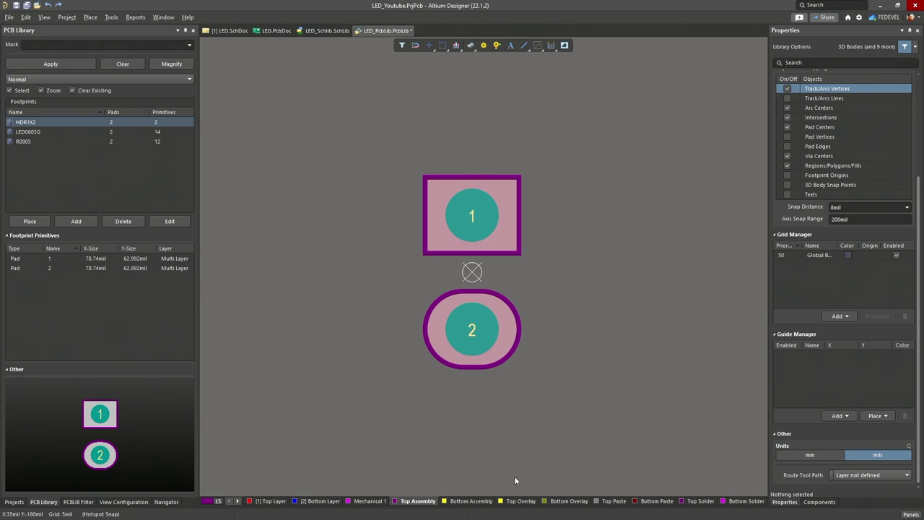
On Top Overlay, draw a 0.2 mm wide vertical line to the right of the pads from X 115, Y 100 to X 115, Y -100 mil
click(517, 501)
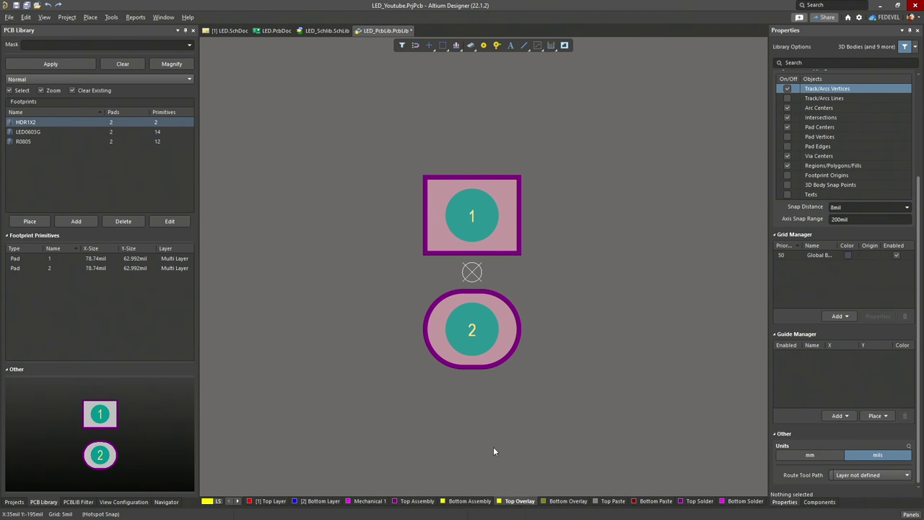
click(90, 17)
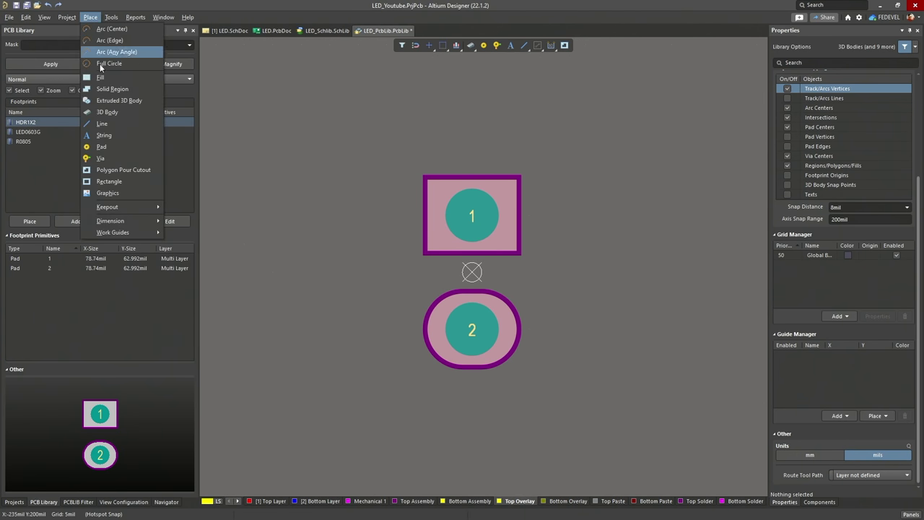
click(104, 127)
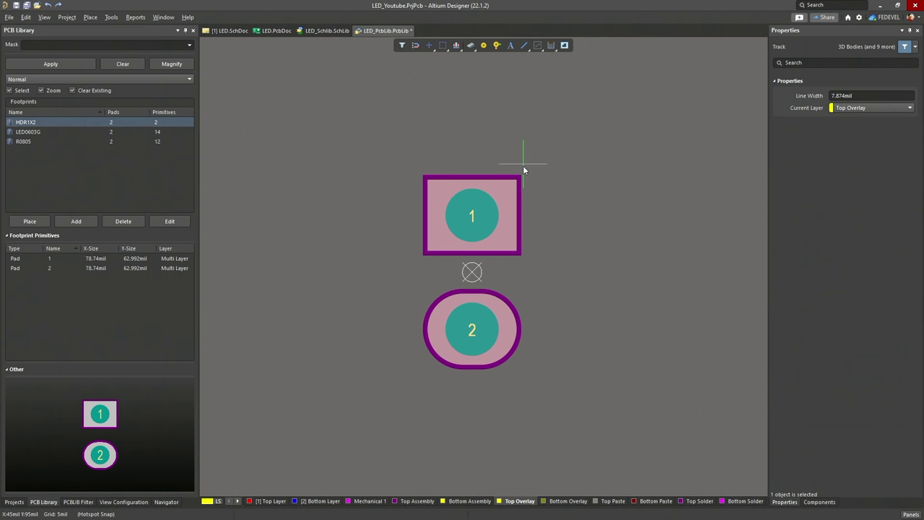
key(Tab)
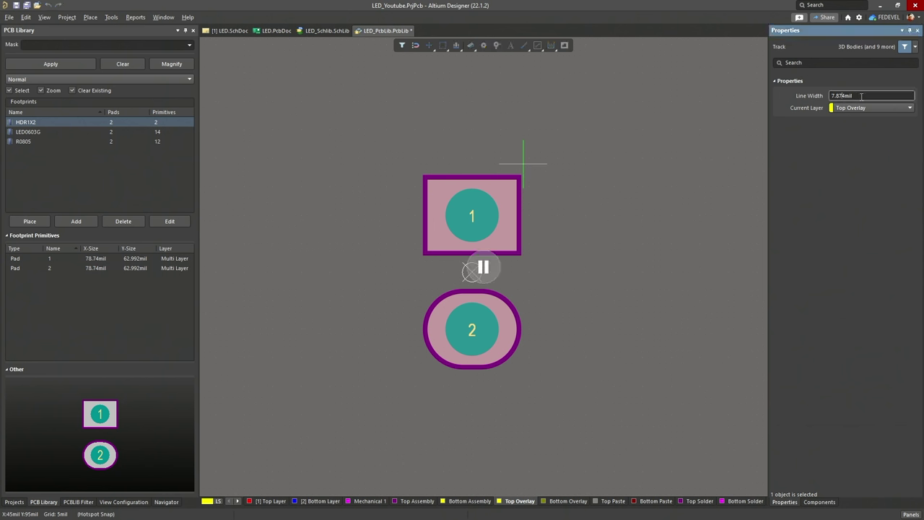
text(0.2mm)
click(481, 267)
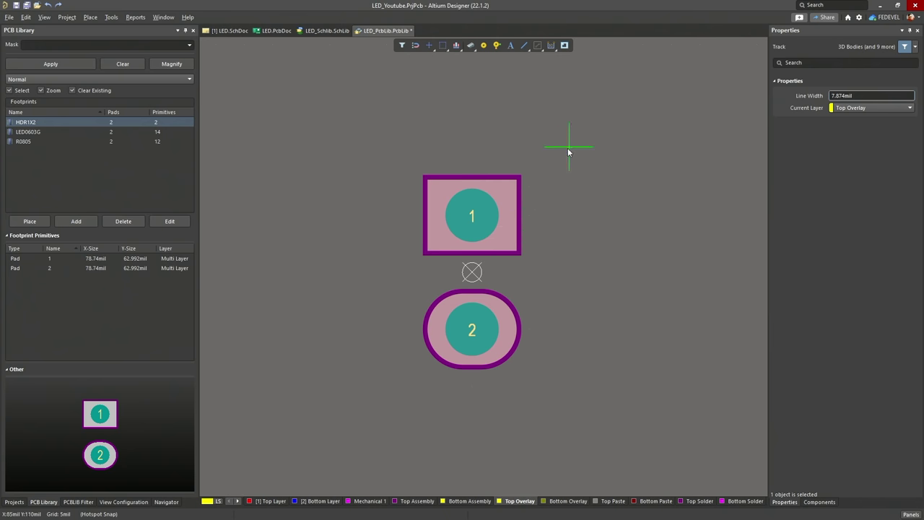
key(j)
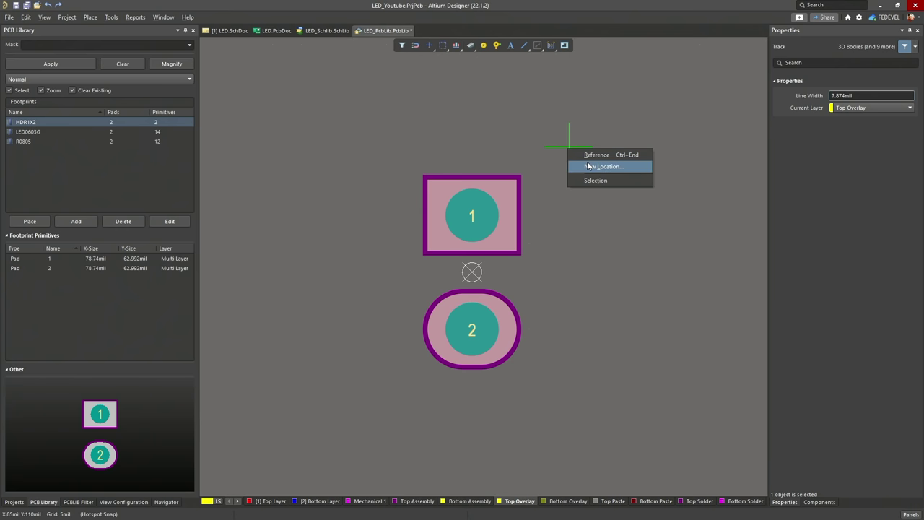
click(587, 166)
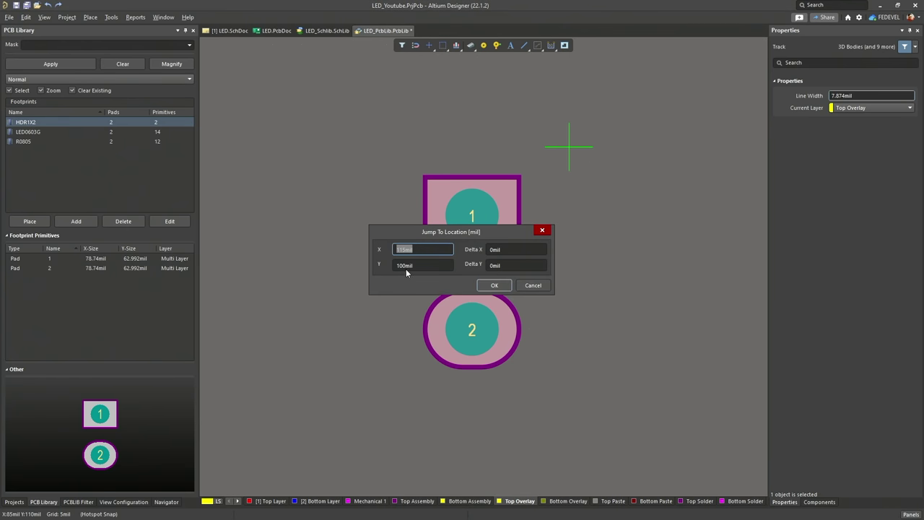
click(493, 285)
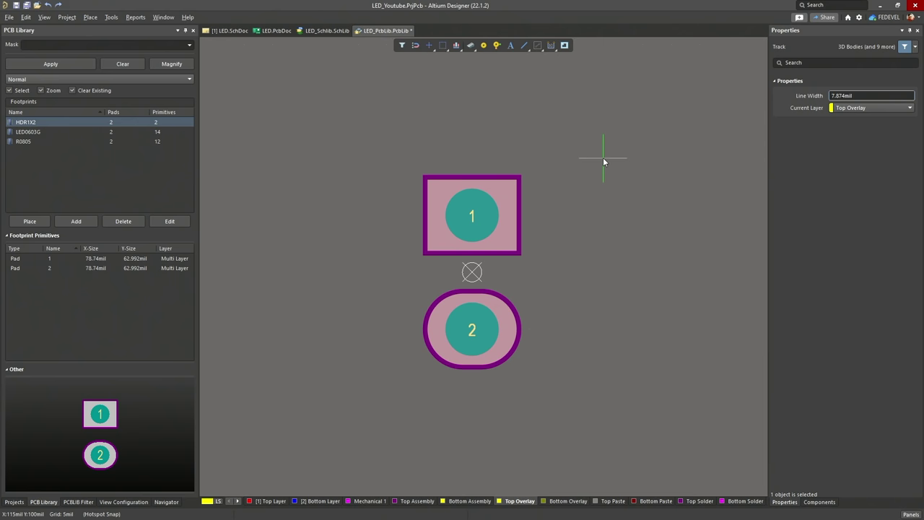
key(p)
key(l)
click(604, 158)
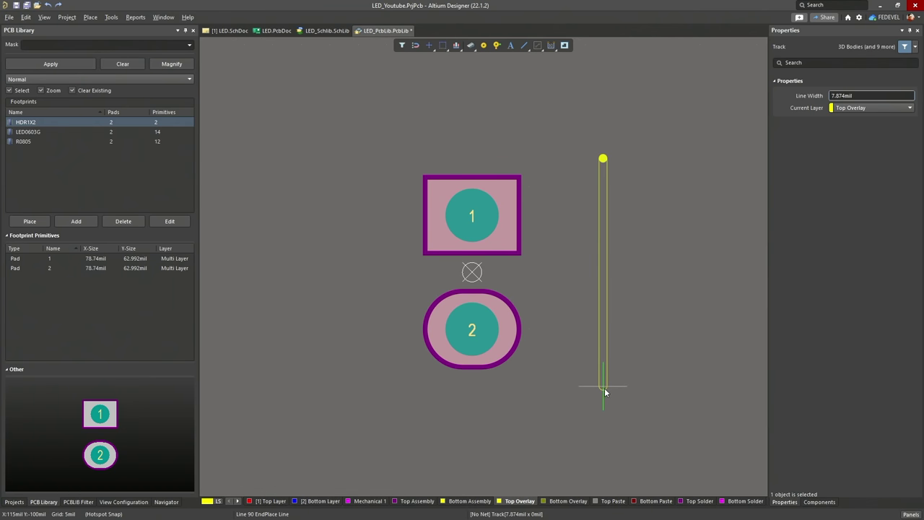
click(605, 387)
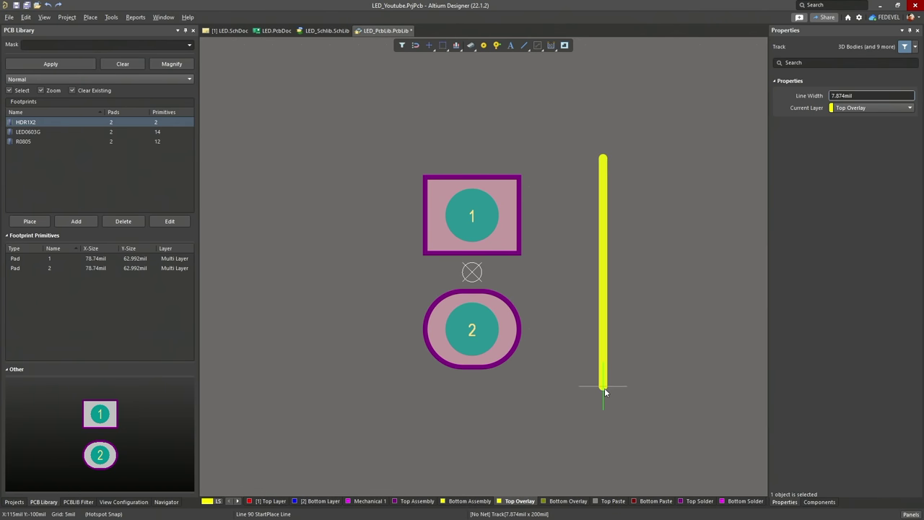
Complete the Top Overlay rectangle around the pads through X -115, Y -100 and X -115, Y 100 to X 115, Y 100 mil
click(605, 388)
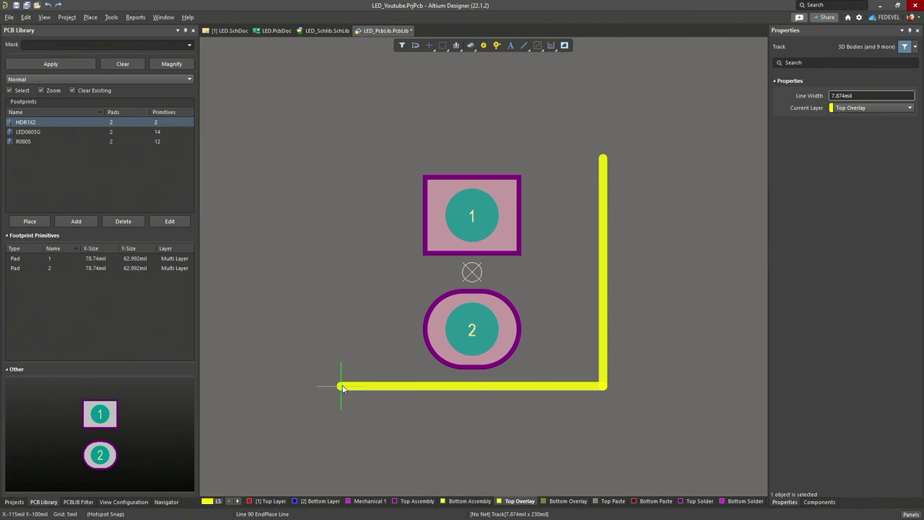
click(342, 388)
right_click(342, 388)
click(342, 388)
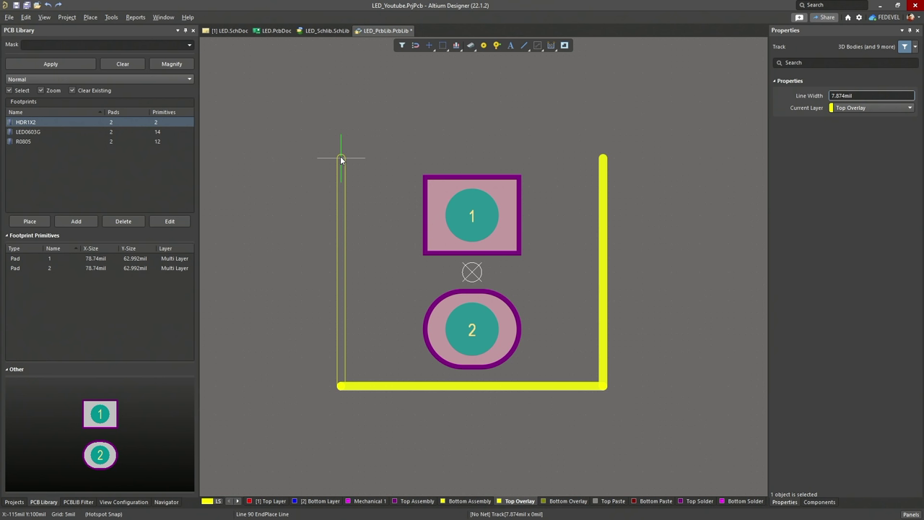
click(342, 160)
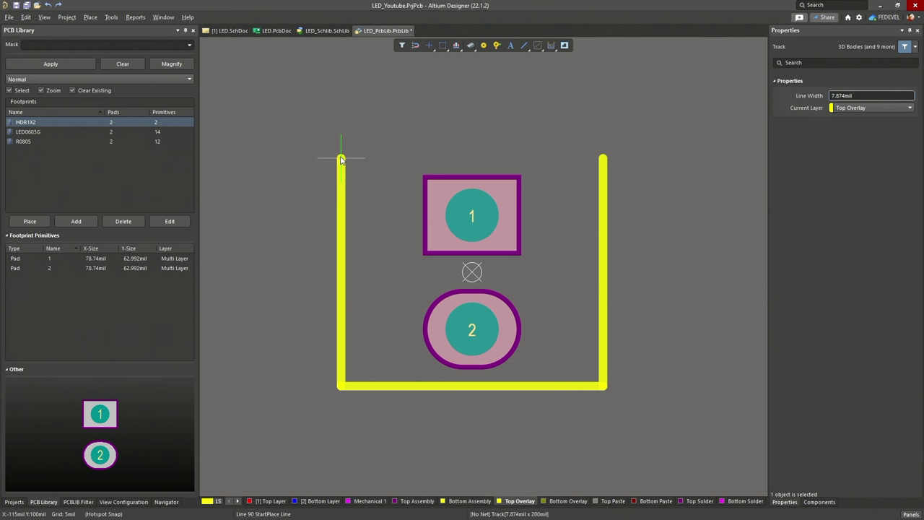
click(343, 160)
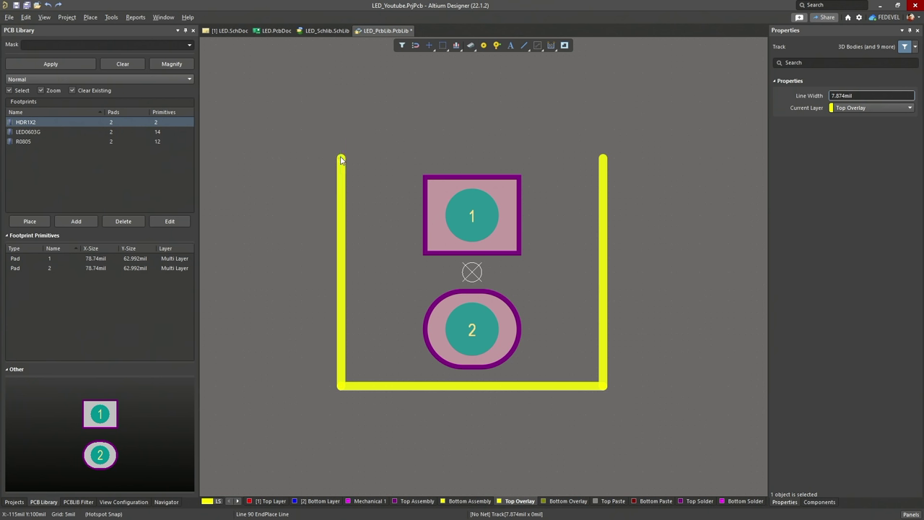
click(607, 158)
key(Escape)
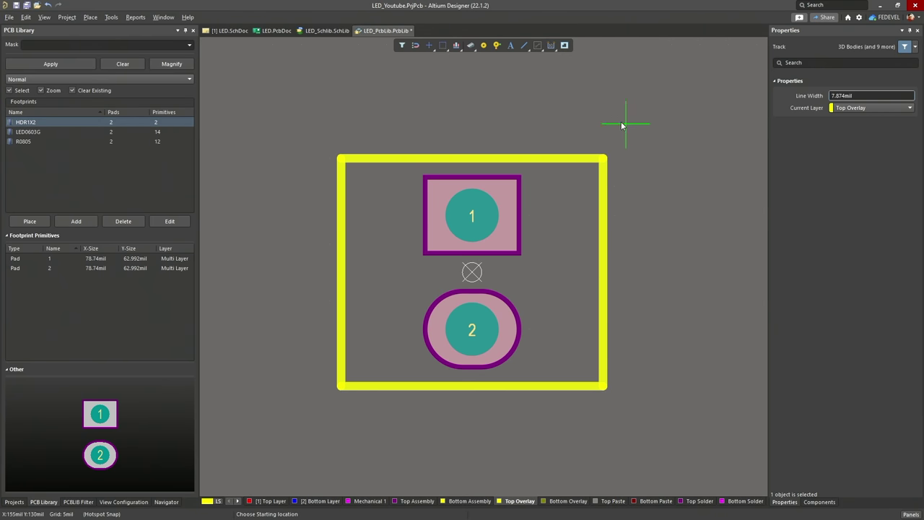
key(Escape)
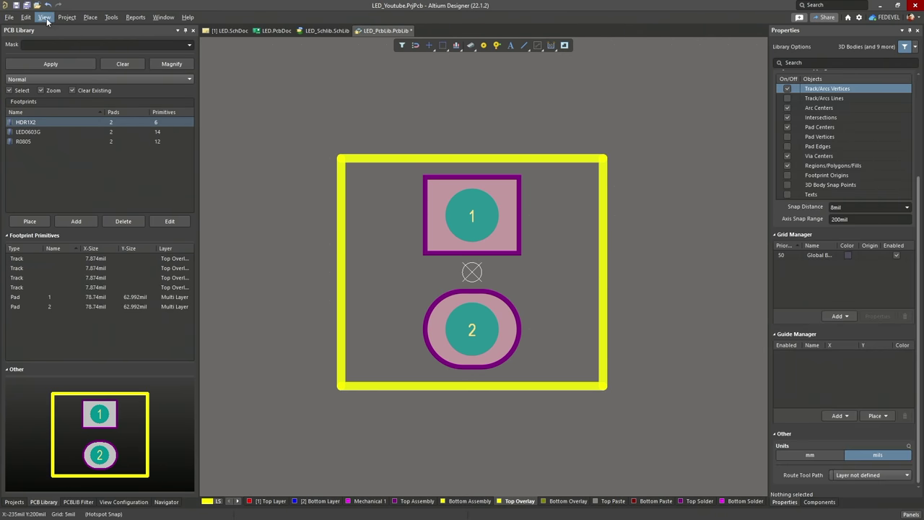
click(46, 20)
click(59, 40)
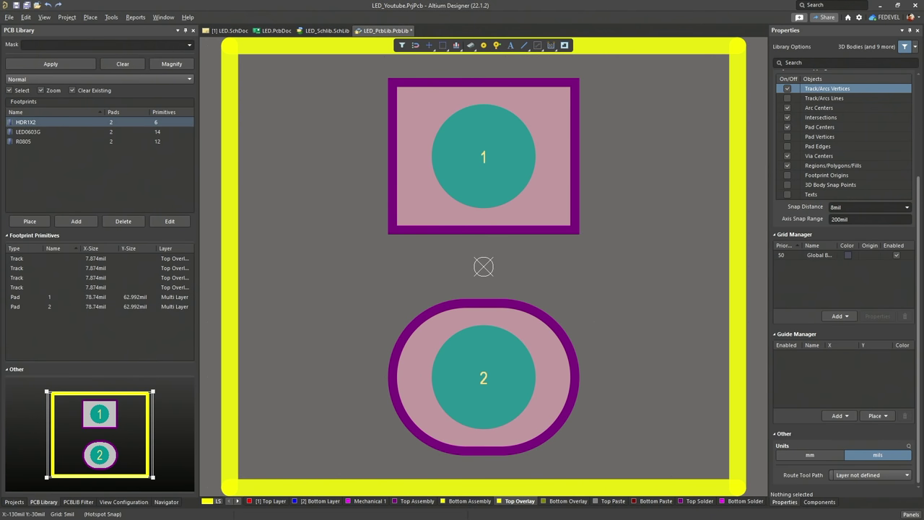
Draw the connector's locking tab on Top Overlay from the outline's left edge at Y 50, across to X -55, down to Y -50 and back
key(alt+Tab)
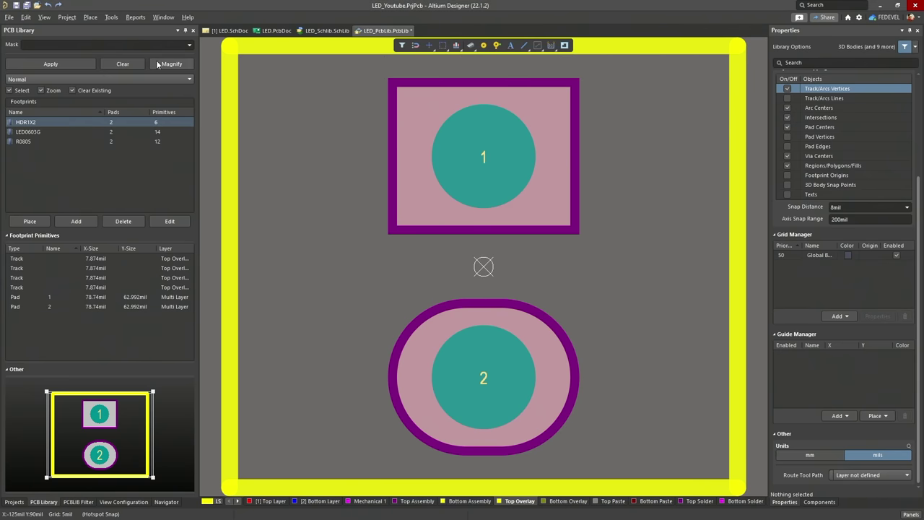
click(90, 18)
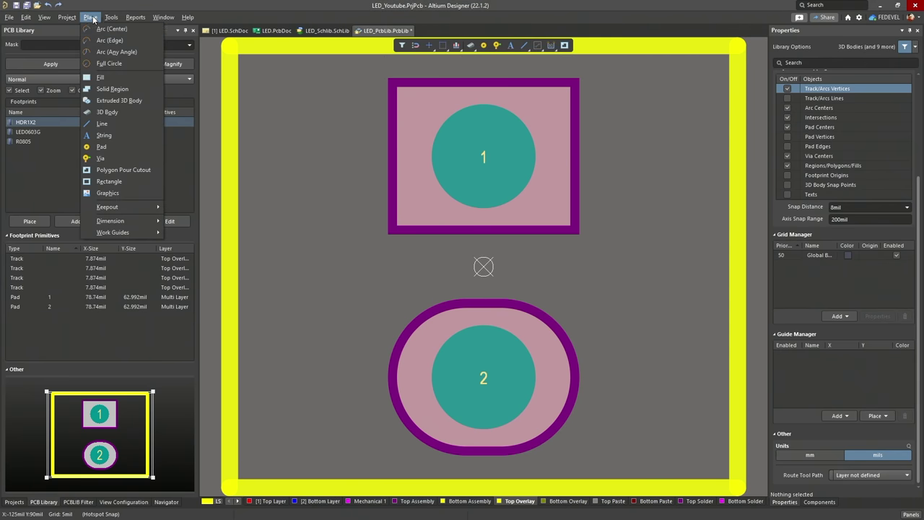
click(100, 125)
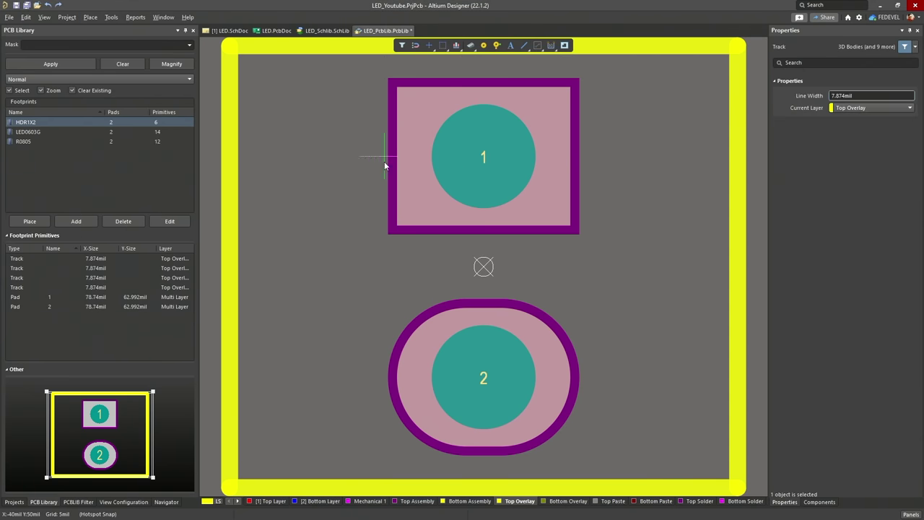
click(228, 159)
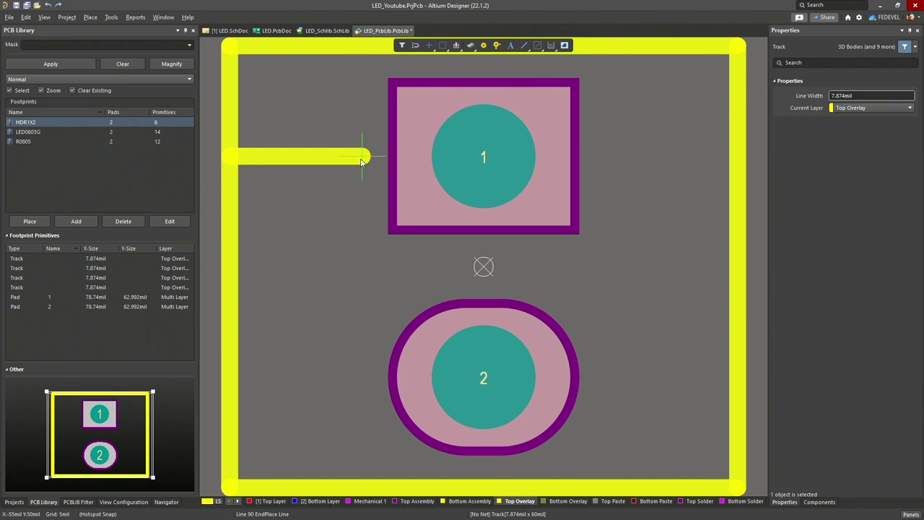
click(363, 377)
right_click(363, 383)
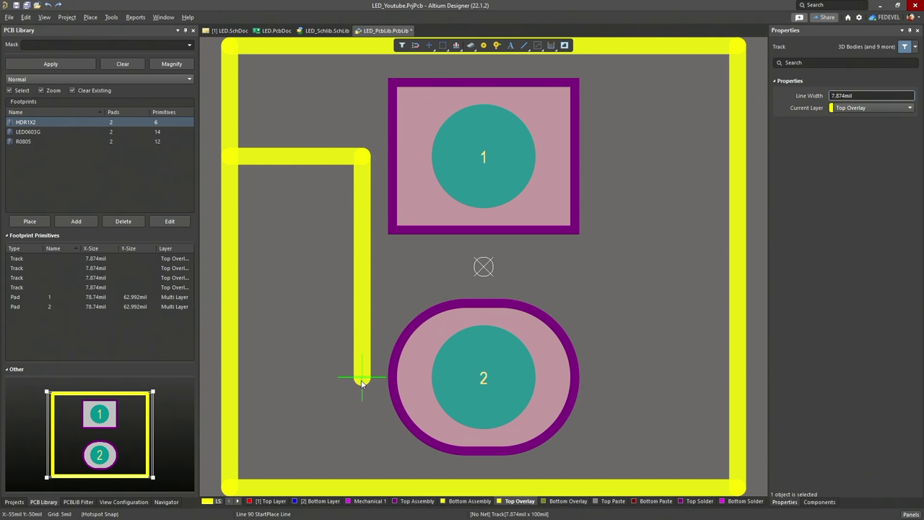
click(231, 380)
right_click(297, 292)
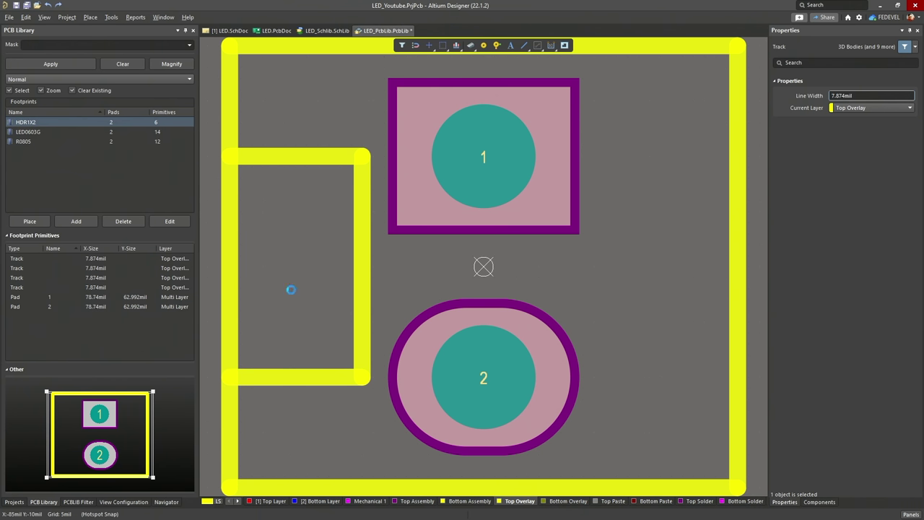
right_click(298, 294)
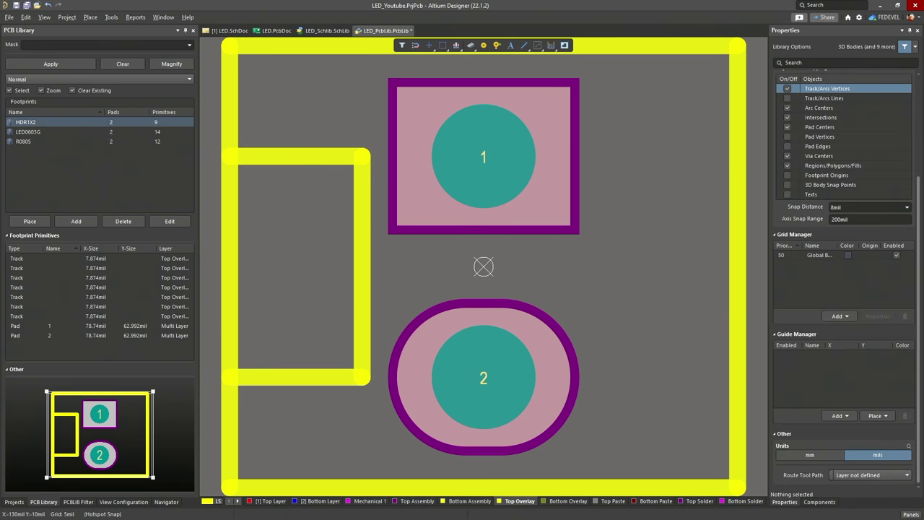
key(ctrl+s)
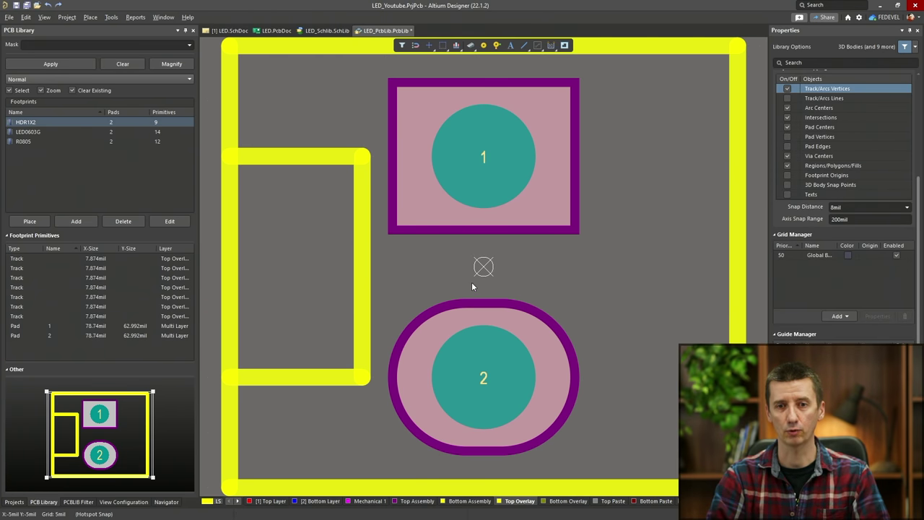
Place a text string on Top Overlay at X -115, Y 100 mil and set its text to 1
ctrl+scroll(452, 224, down, 3)
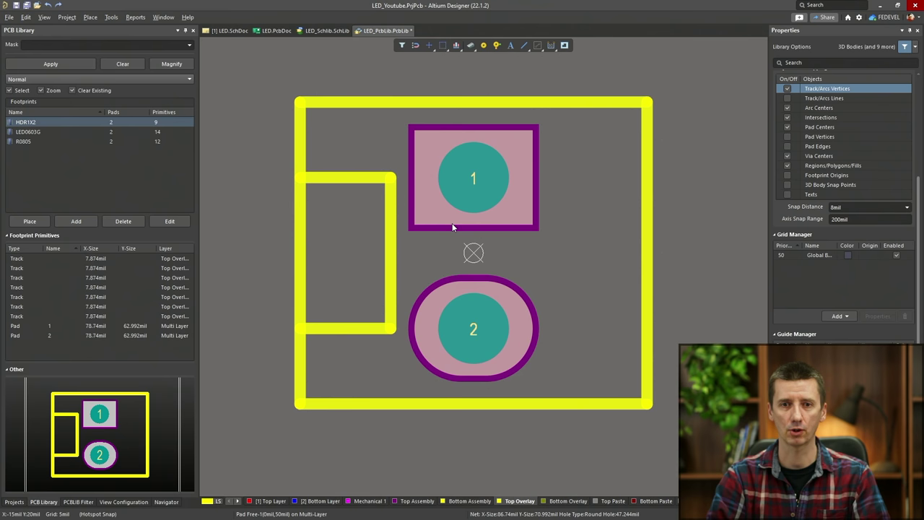
click(90, 16)
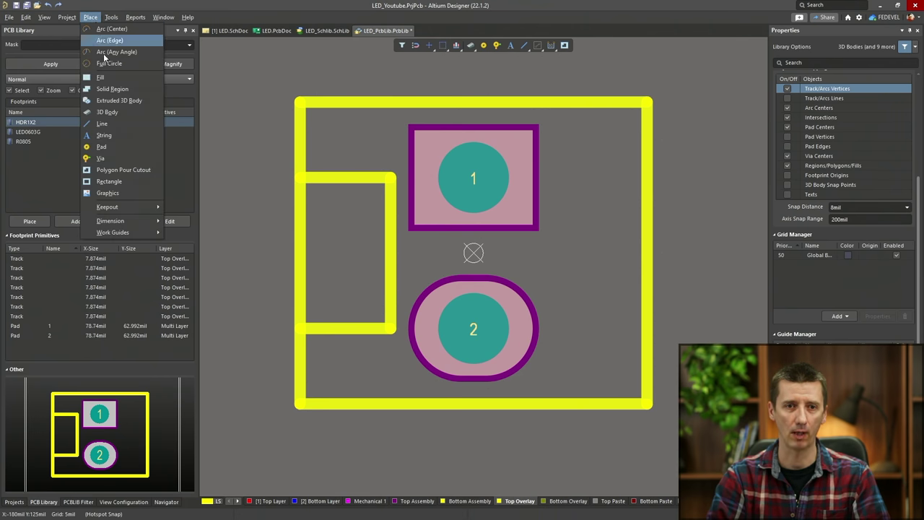
click(109, 133)
ctrl+scroll(305, 249, down, 2)
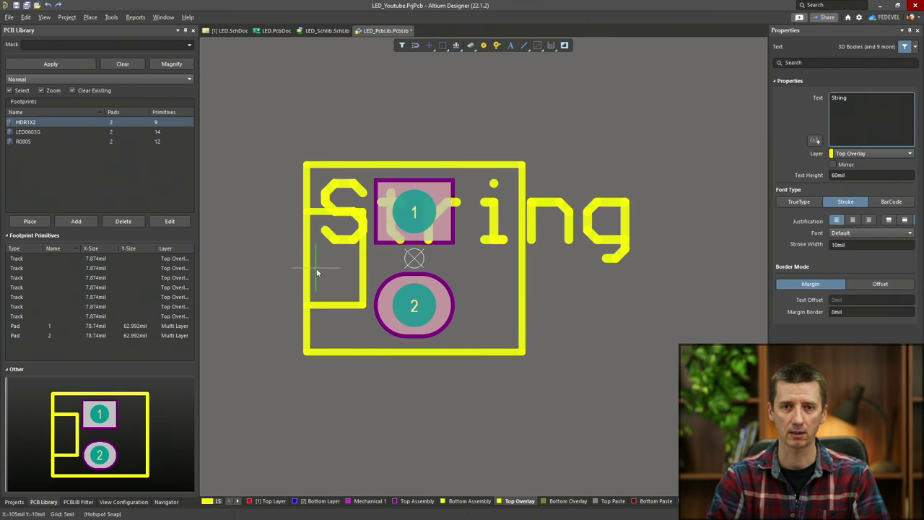
click(309, 164)
key(Escape)
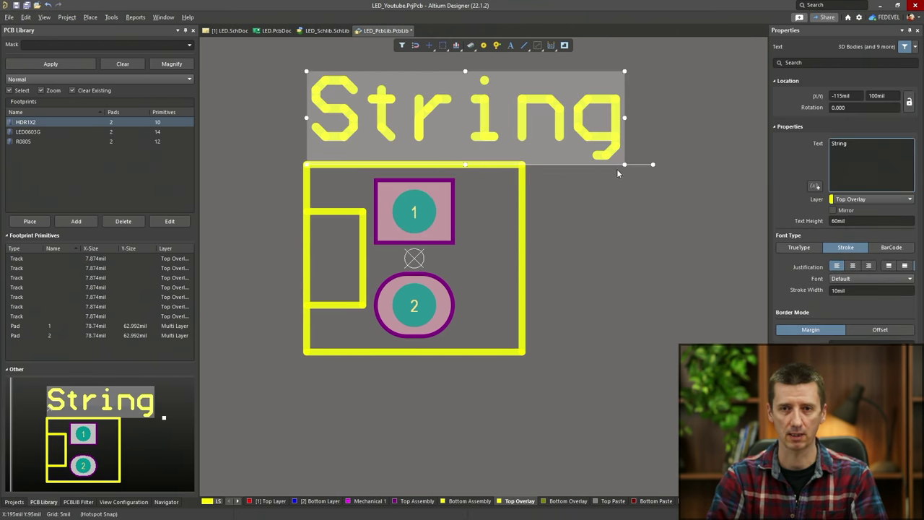
click(861, 144)
double_click(838, 143)
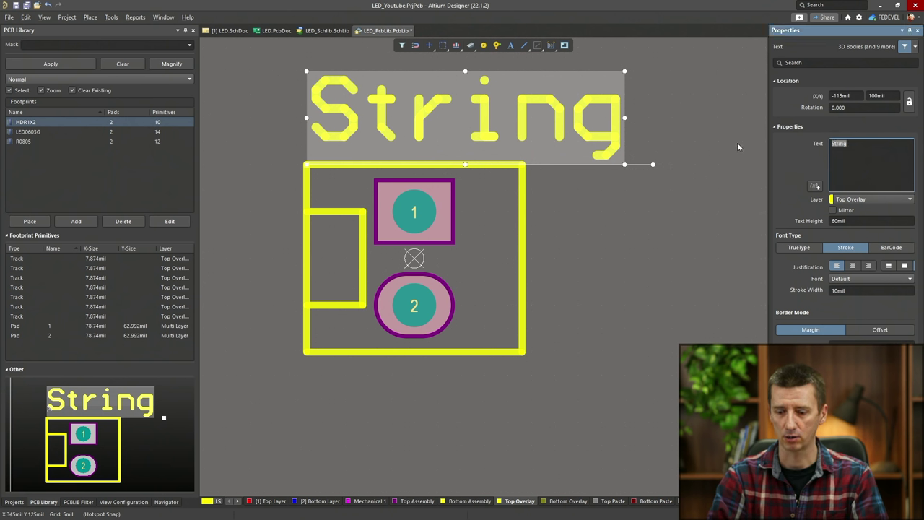
text(1)
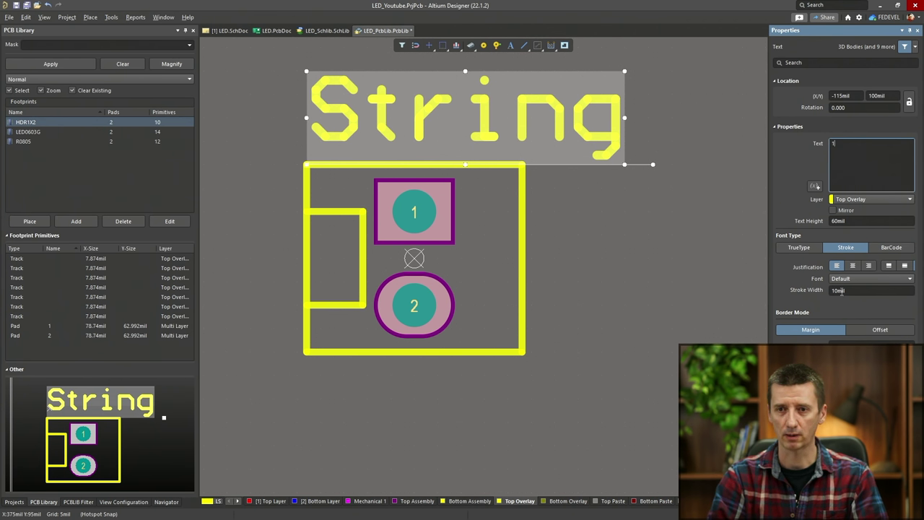
key(Return)
Move the text 1 just outside the outline's right edge, level with pad 1, and fit all objects in view
click(603, 230)
drag(324, 129, 533, 238)
ctrl+scroll(535, 216, up, 5)
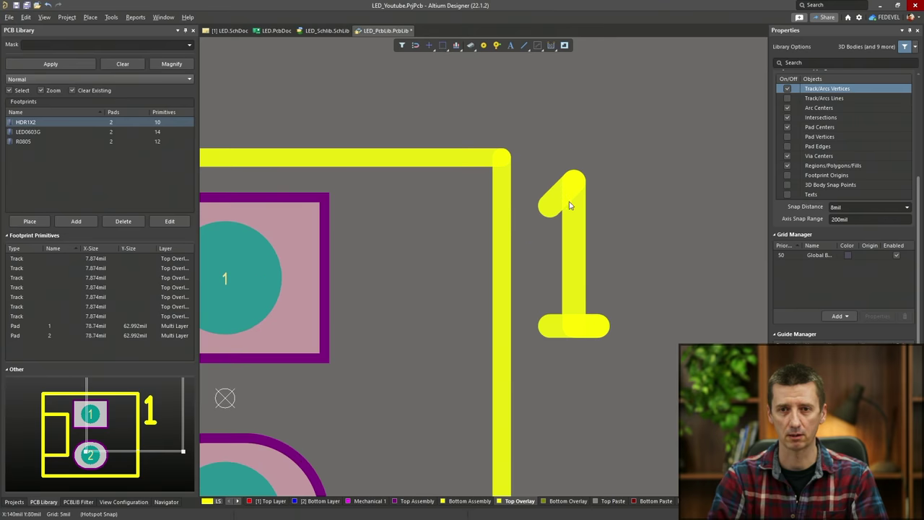
ctrl+scroll(611, 313, down, 2)
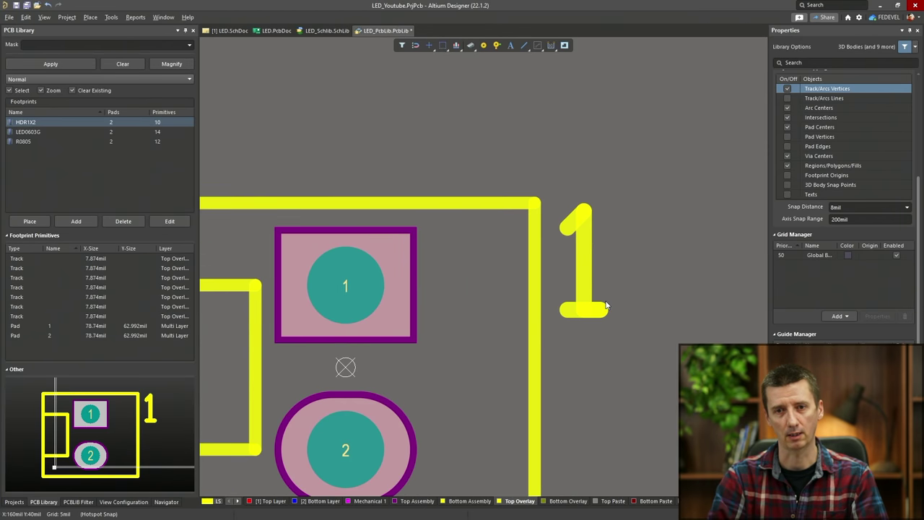
click(45, 17)
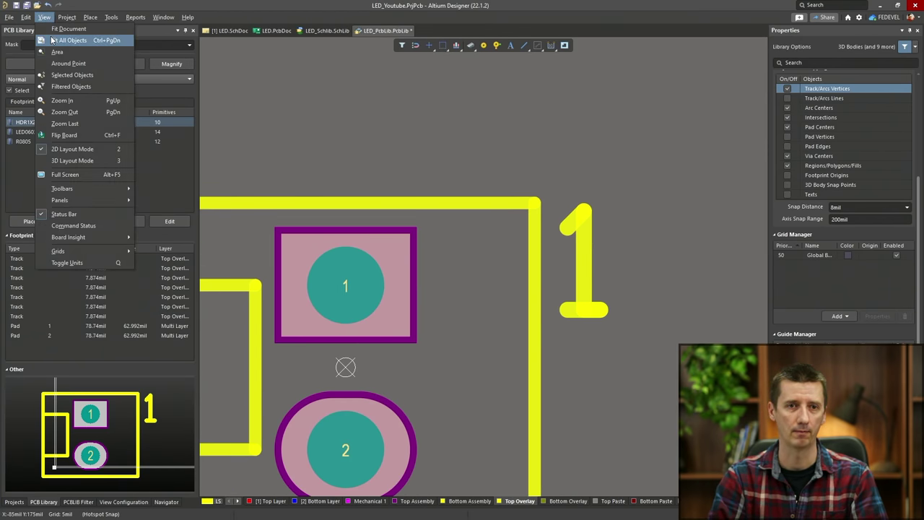
click(54, 40)
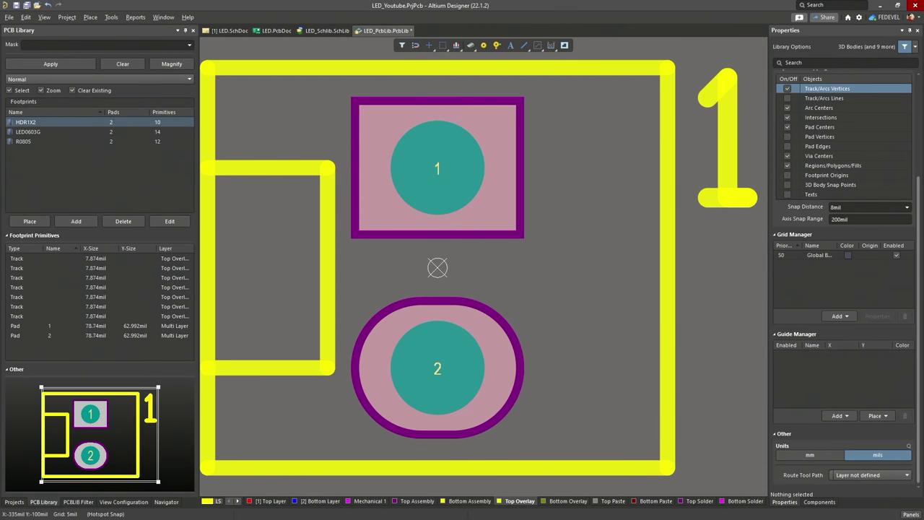
In the browser, follow the Digi-Key product page's SnapEDA link for 22272021 and download the 3D model in STEP AP242 format
key(alt+Tab)
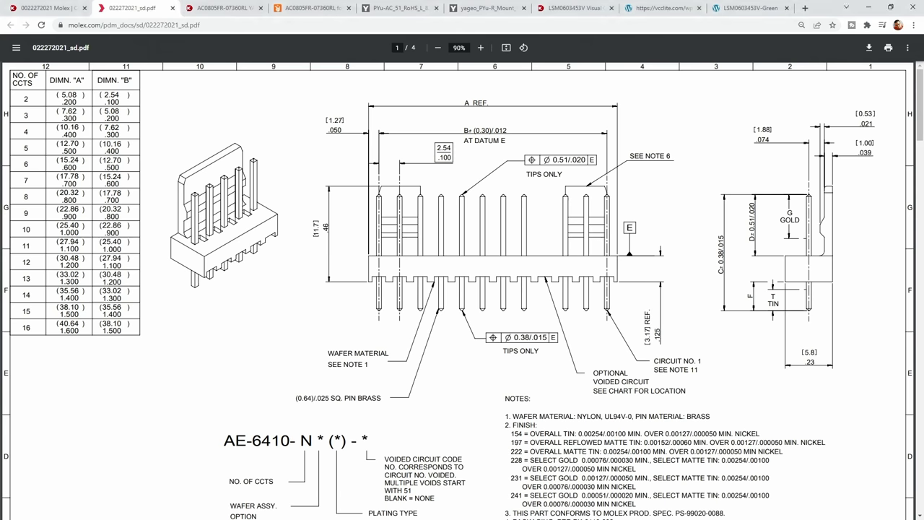
click(69, 10)
scroll(126, 203, down, 10)
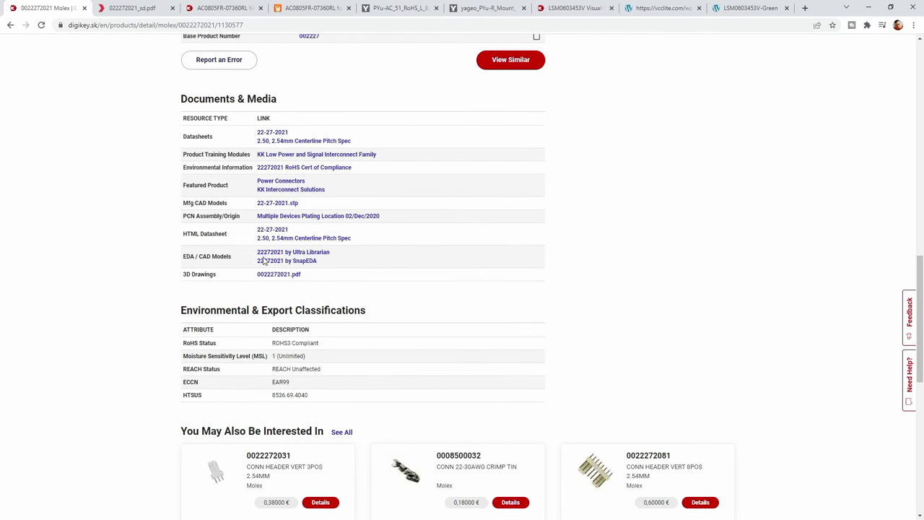
click(294, 261)
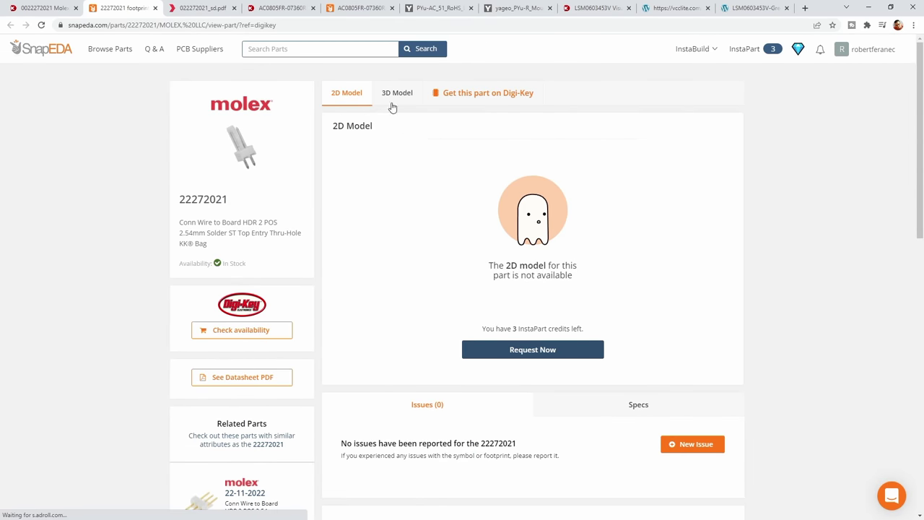
click(394, 118)
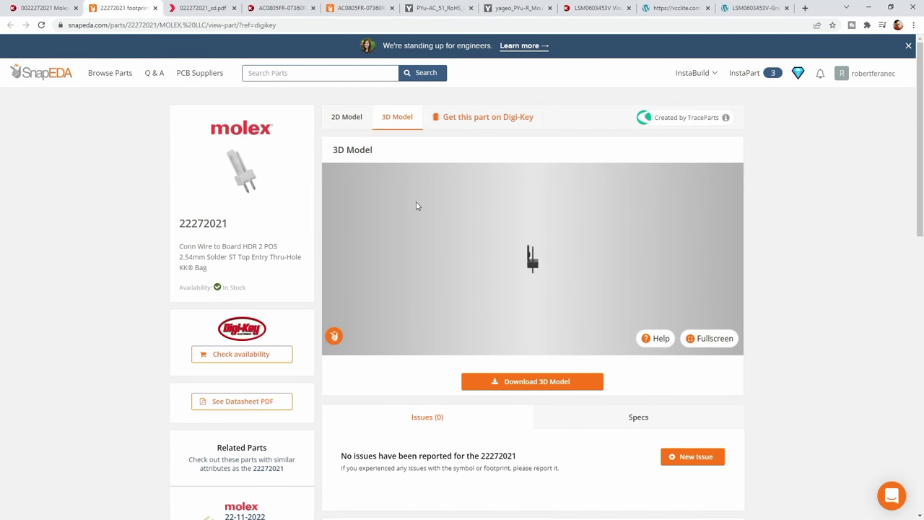
click(534, 381)
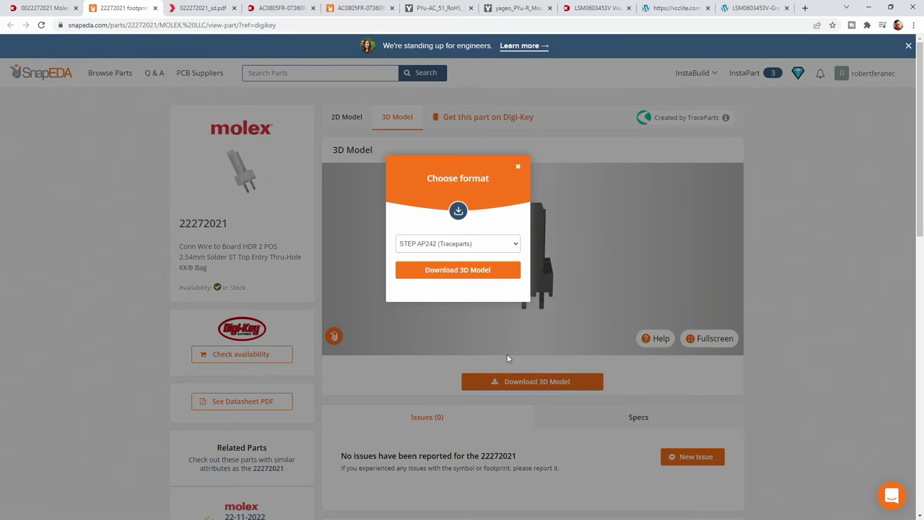
click(451, 269)
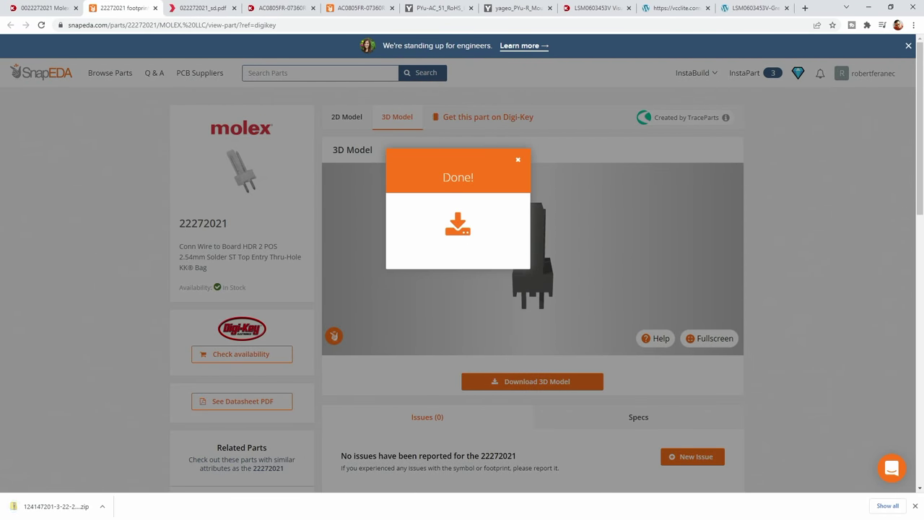
key(alt+Tab)
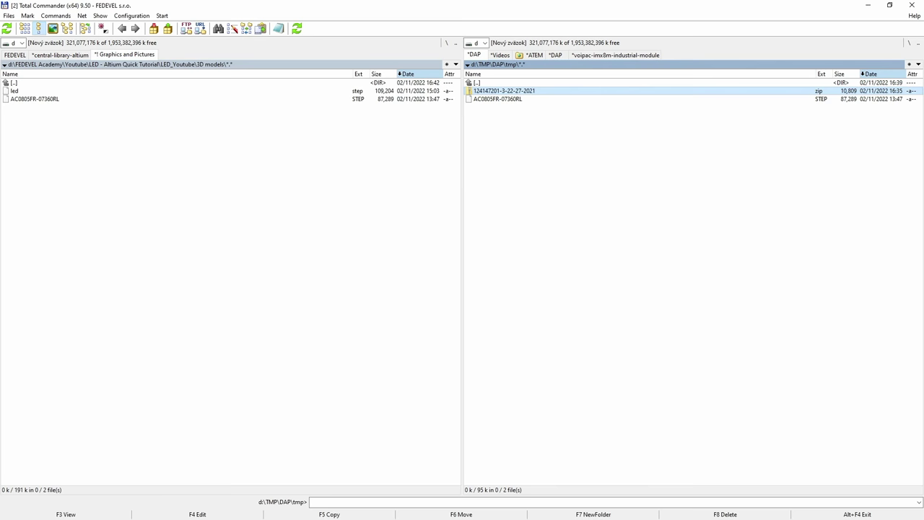
double_click(562, 93)
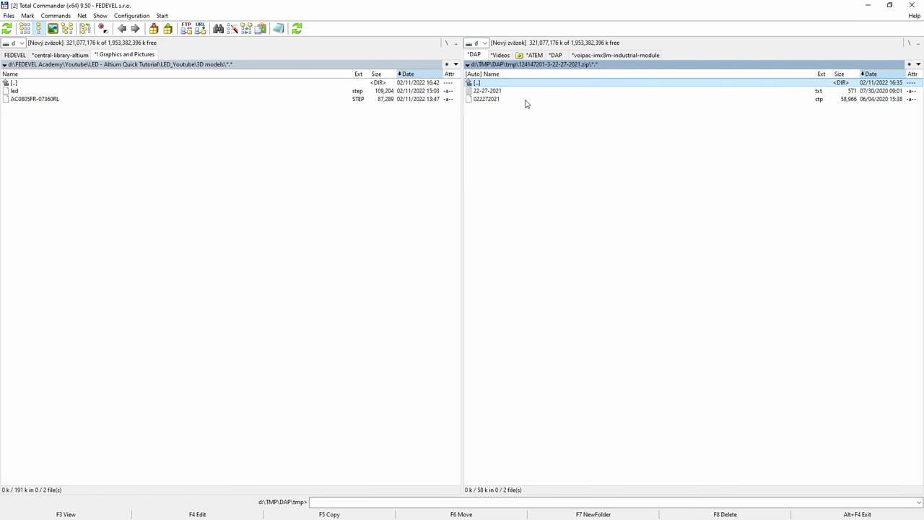
drag(514, 101, 317, 142)
drag(195, 142, 194, 142)
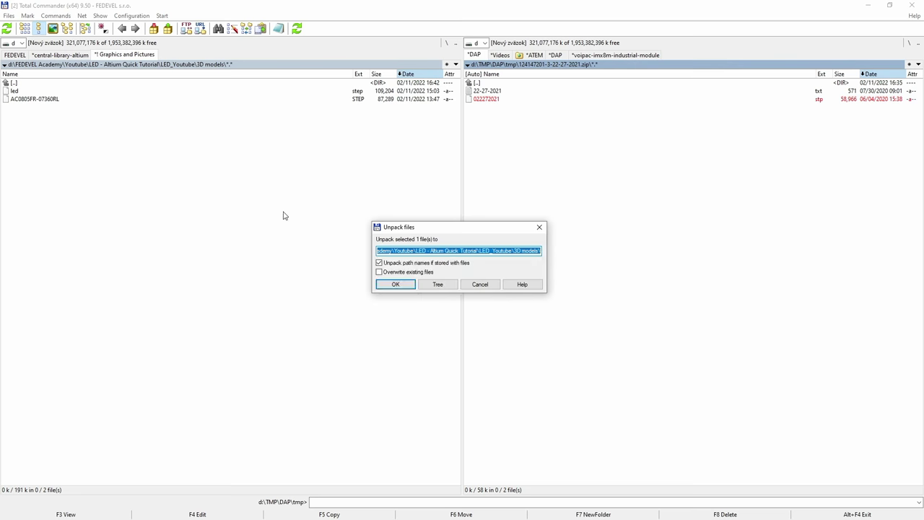
click(382, 285)
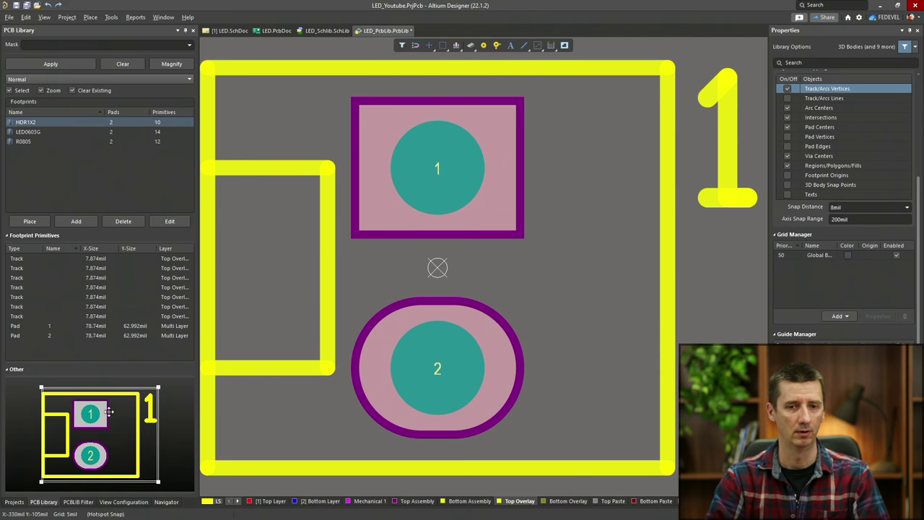
Place the 3D body from 022272021.stp on Mechanical 1, to the left of the footprint outline at about X -400, Y -55 mil
click(368, 500)
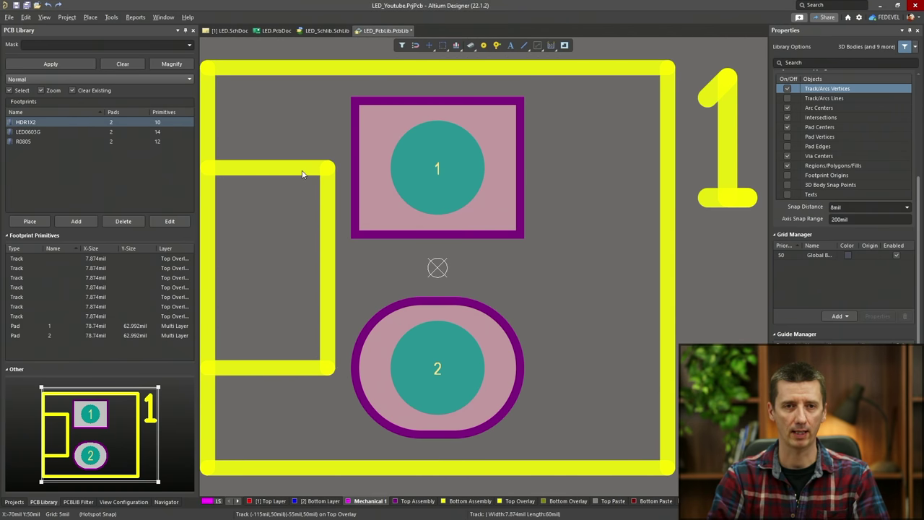
click(90, 17)
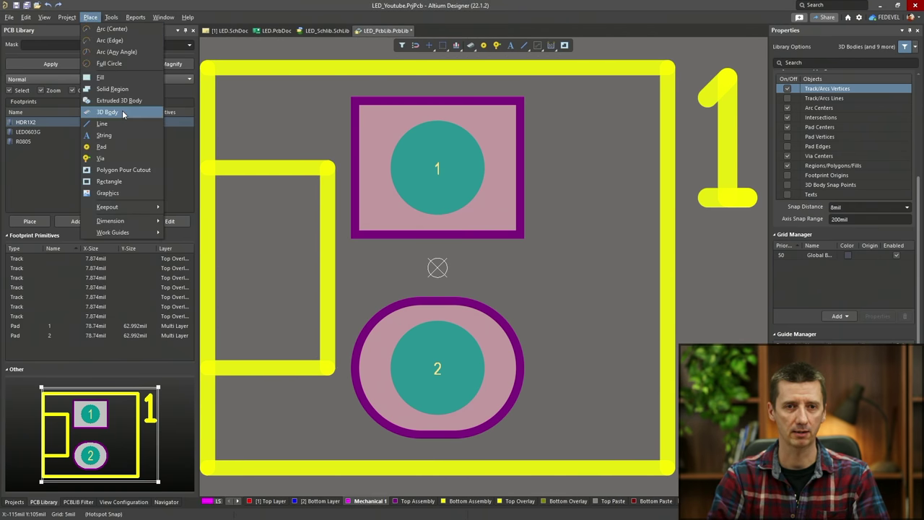
click(123, 111)
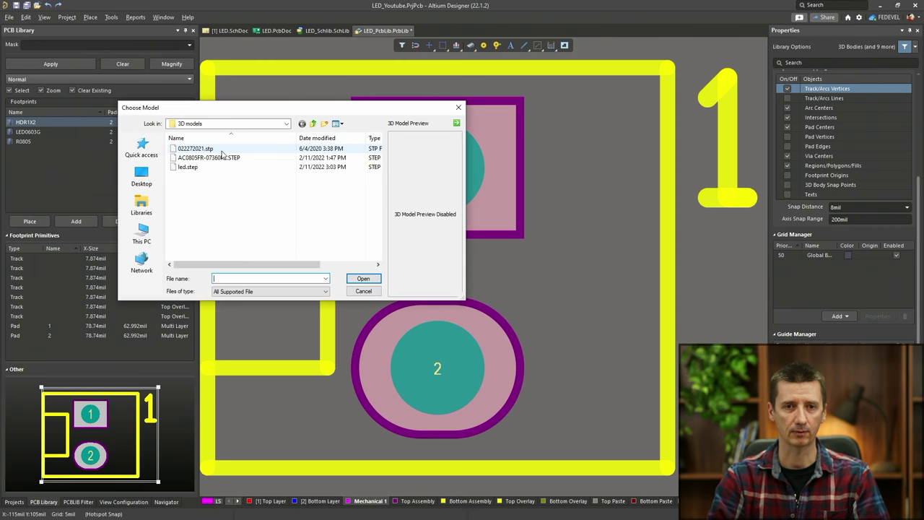
click(209, 149)
click(363, 279)
ctrl+scroll(466, 270, down, 4)
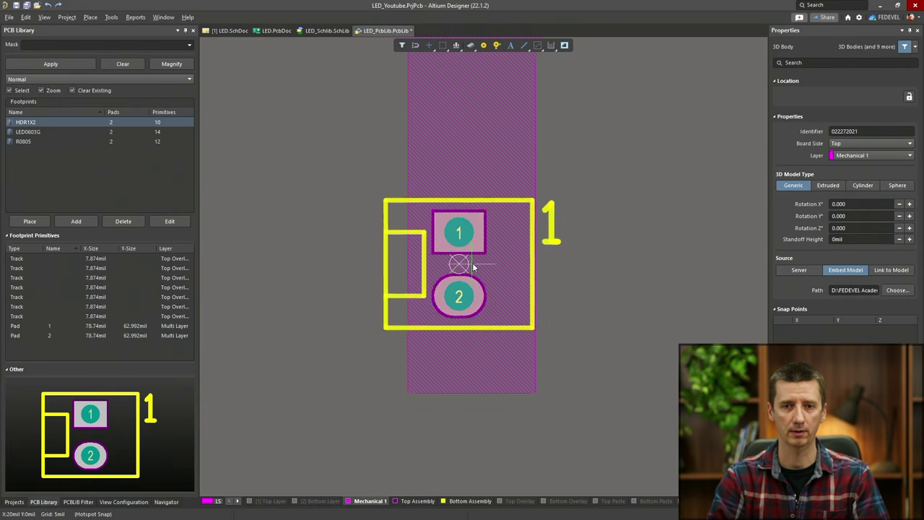
click(347, 281)
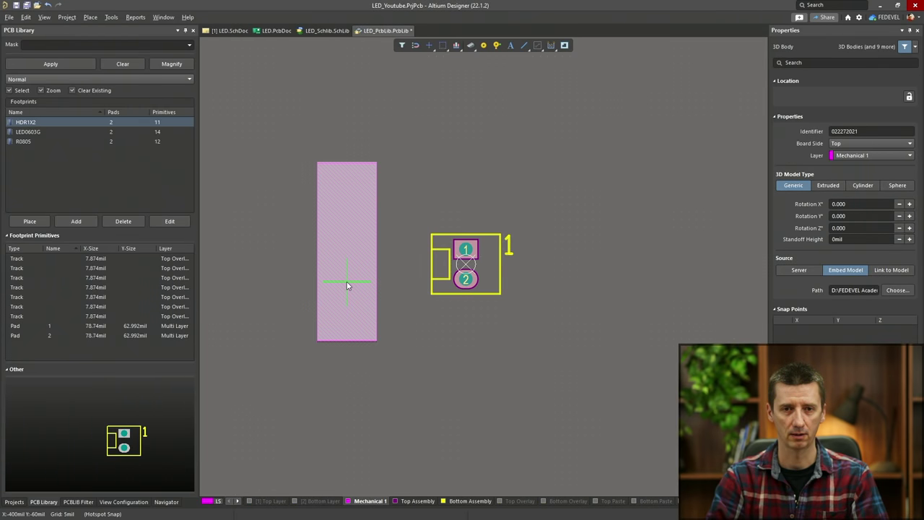
right_click(298, 285)
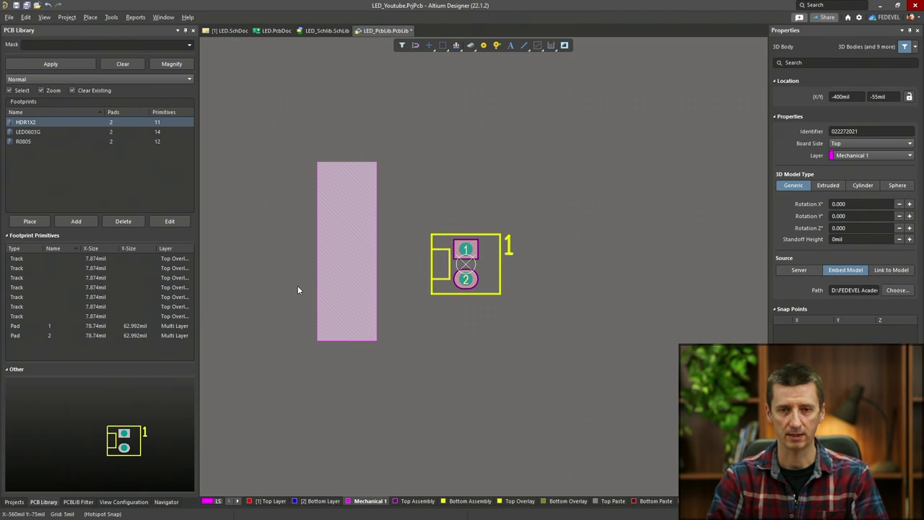
In 3D view, align the underside face of the connector body with the board so its solder pins point downward
key(3)
shift+right_drag(297, 285, 274, 209)
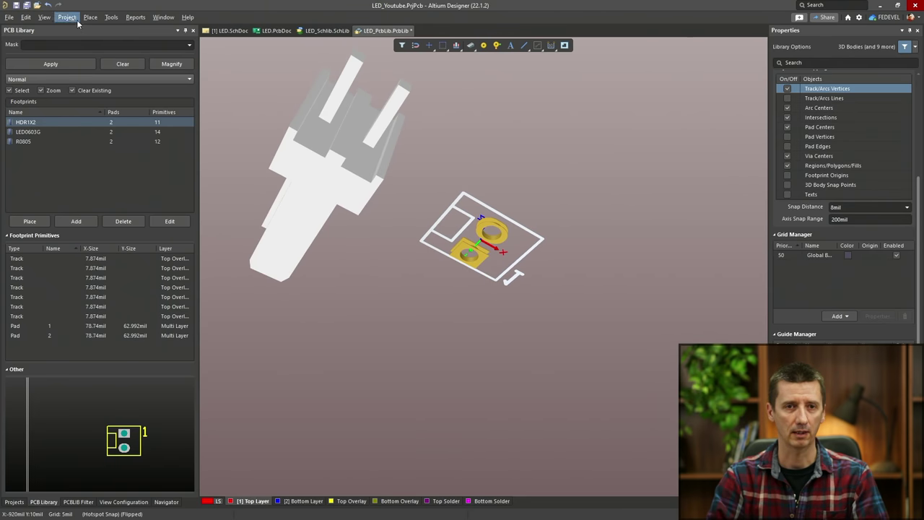
click(108, 17)
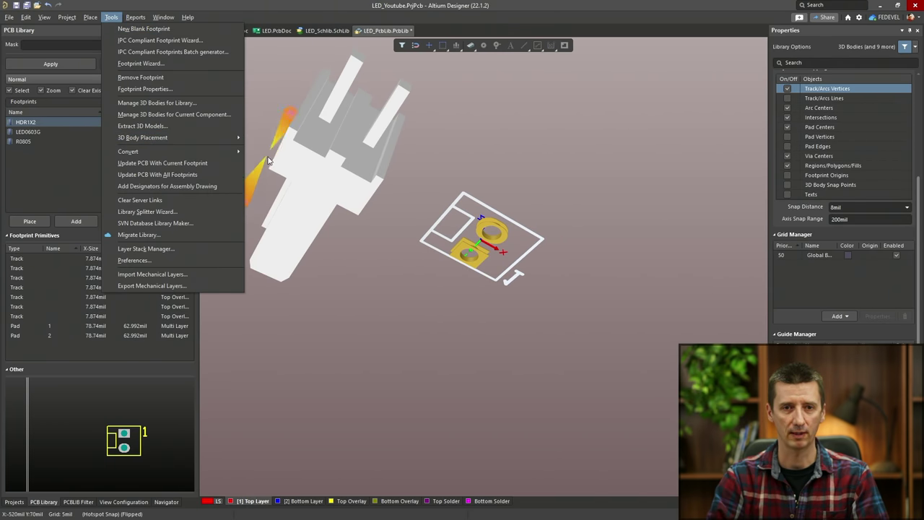
mouse_move(203, 138)
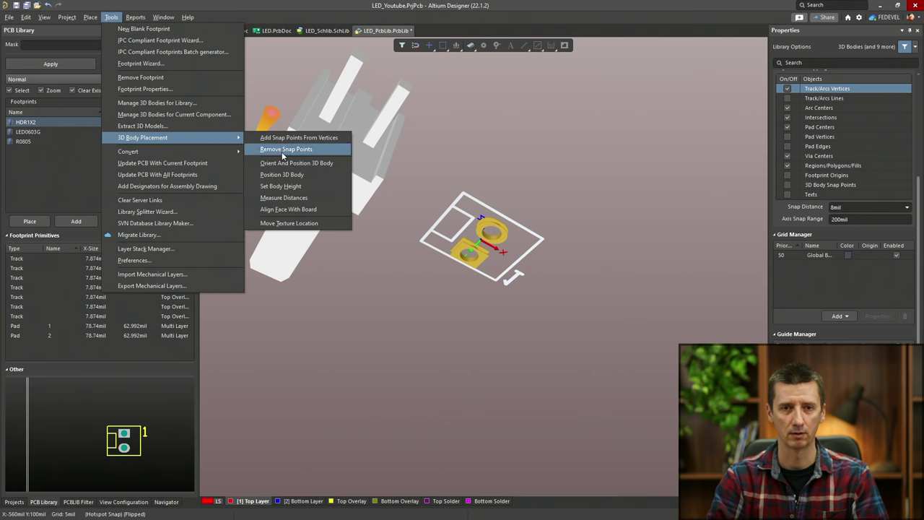
click(281, 207)
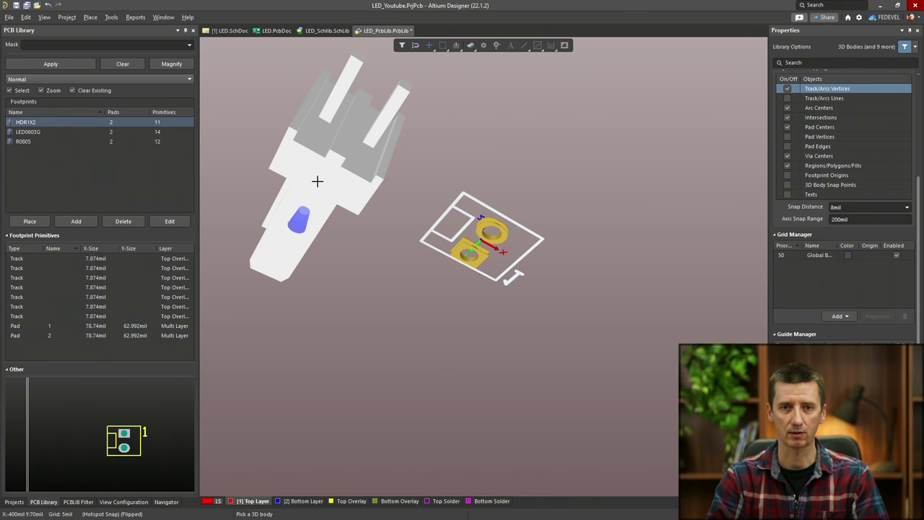
click(318, 180)
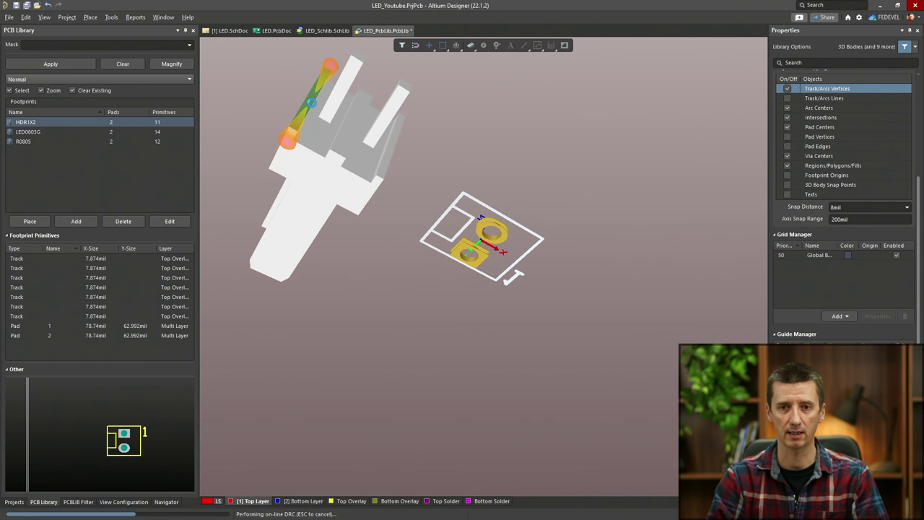
click(296, 127)
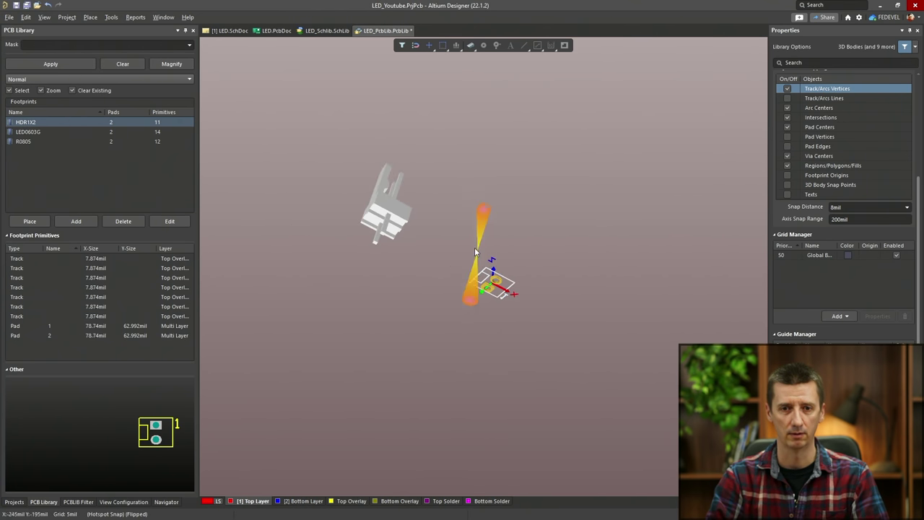
In 2D view, move the connector's 3D body onto the footprint so it is centred on the origin within the yellow outline
key(2)
ctrl+scroll(511, 270, up, 4)
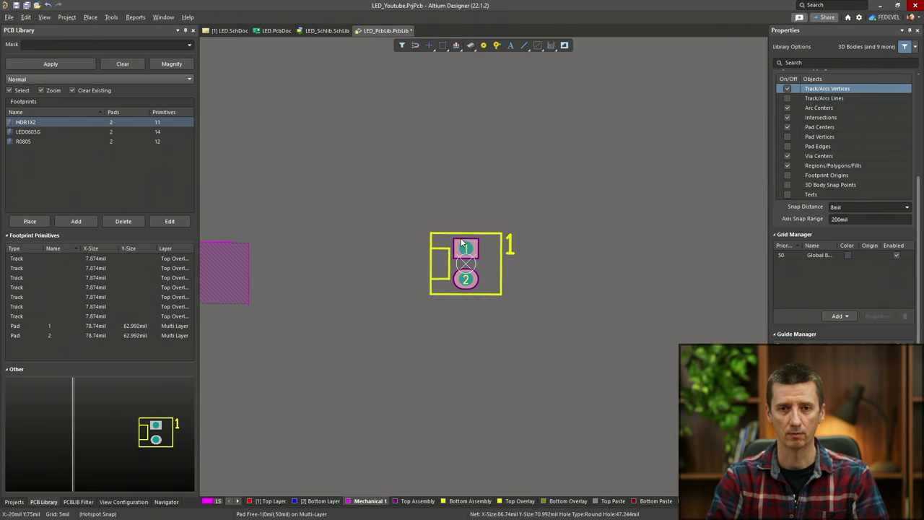
drag(245, 287, 482, 278)
ctrl+scroll(482, 278, up, 5)
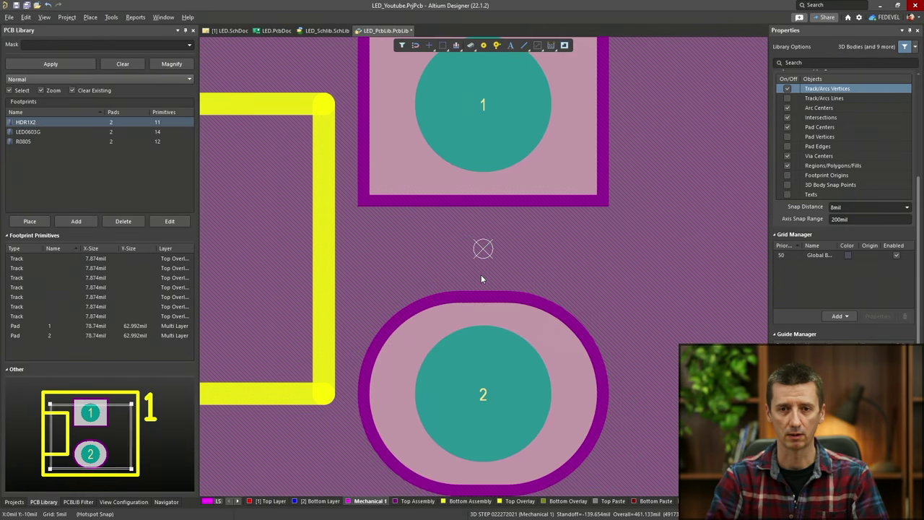
ctrl+scroll(448, 293, down, 2)
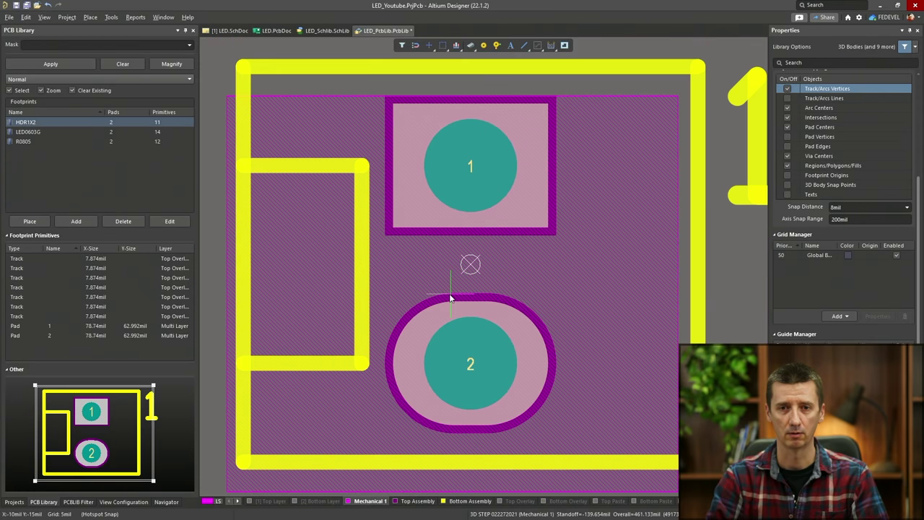
ctrl+scroll(382, 236, down, 3)
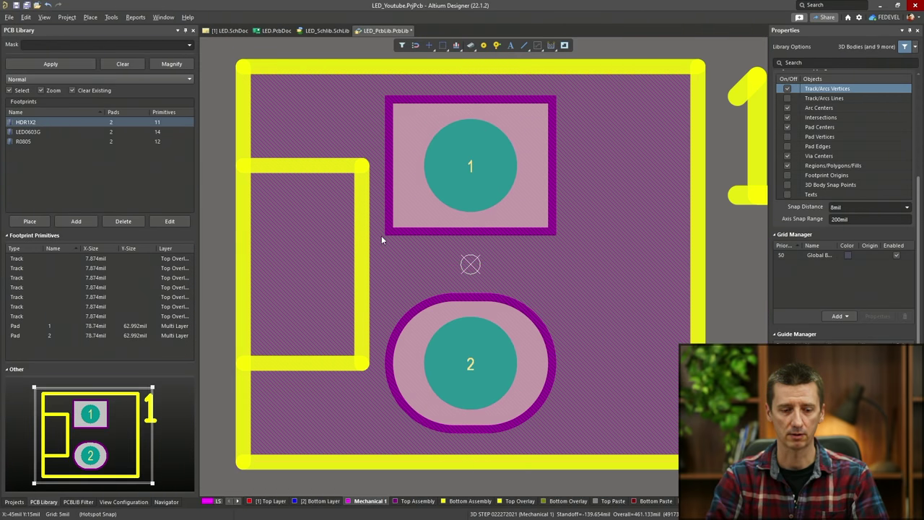
Examine the connector model in 3D from below and above, checking its pins against the pads and its housing against the outline
key(3)
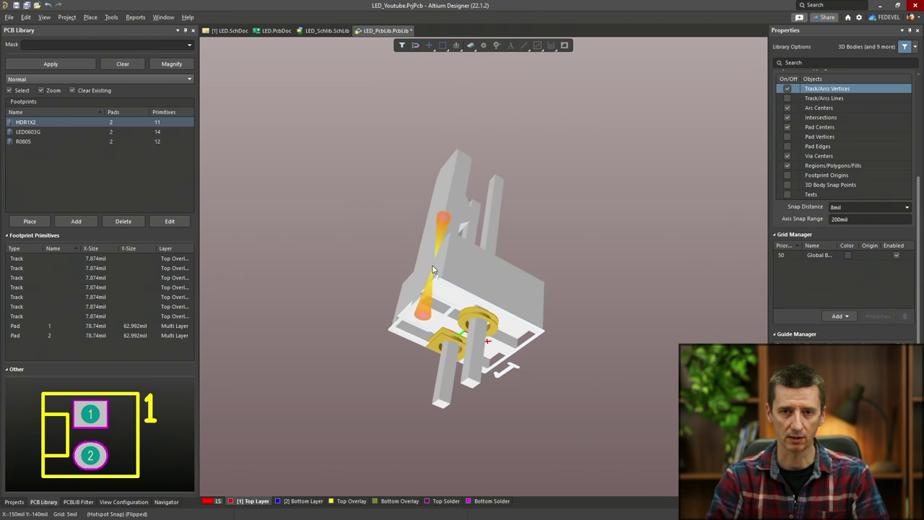
ctrl+scroll(432, 318, up, 3)
shift+right_drag(432, 318, 481, 276)
ctrl+scroll(437, 376, down, 3)
ctrl+scroll(469, 354, up, 5)
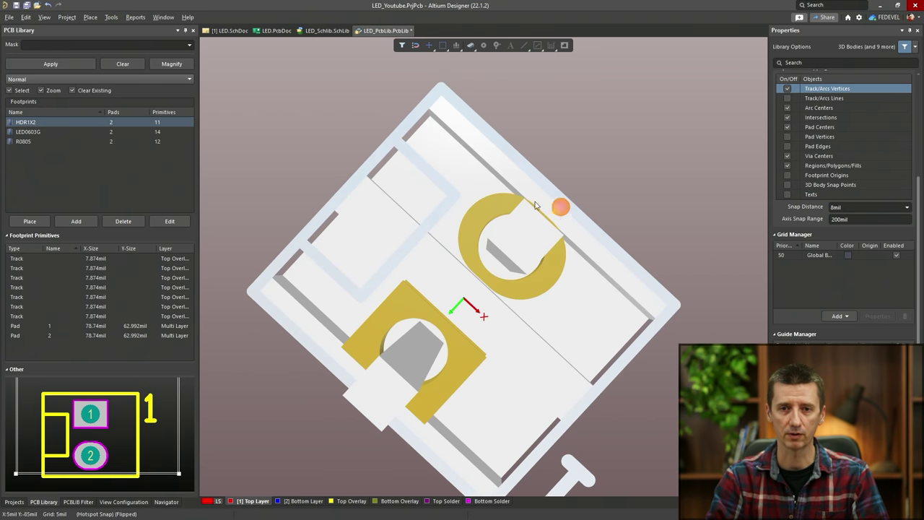
shift+right_drag(504, 245, 358, 313)
shift+right_drag(403, 142, 489, 191)
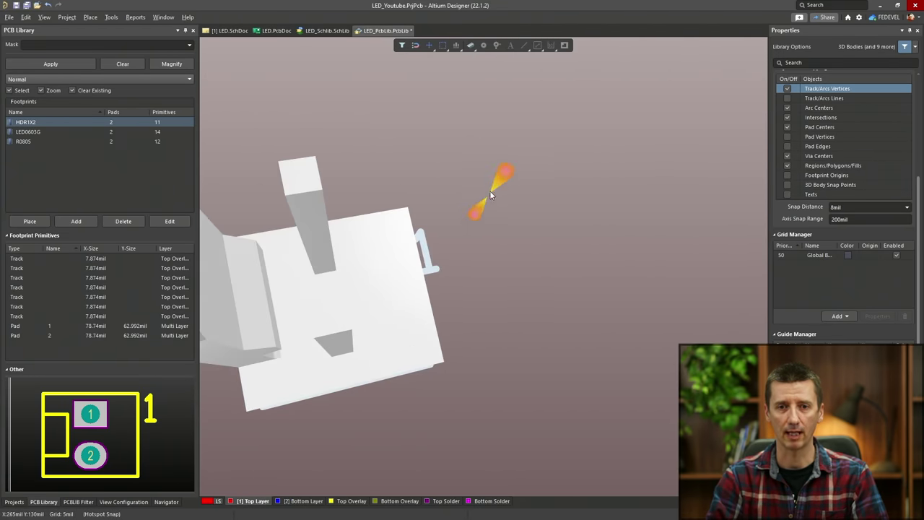
mouse_move(342, 262)
shift+right_down()
mouse_move(470, 279)
mouse_move(355, 264)
mouse_move(410, 275)
mouse_move(376, 267)
mouse_move(313, 223)
mouse_move(363, 108)
mouse_move(363, 195)
mouse_move(366, 152)
shift+right_up()
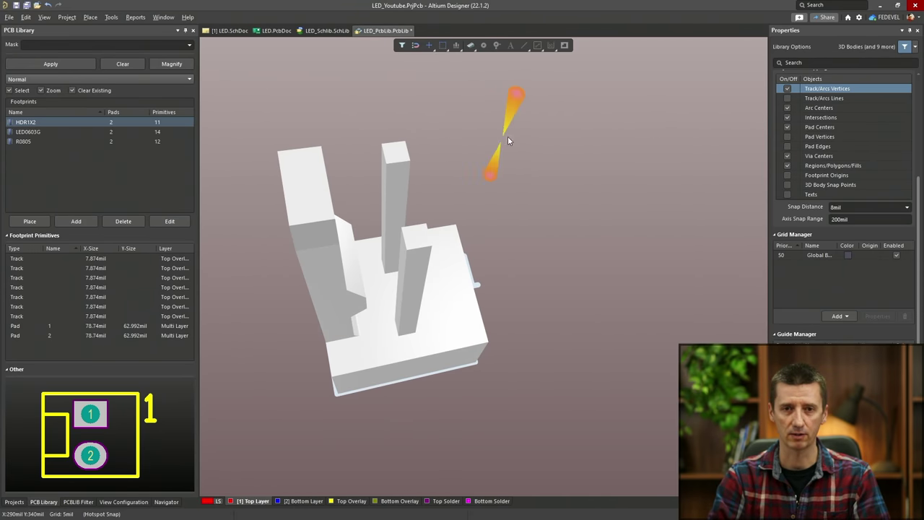
Show only Top Overlay in 2D view and copy the connector outline tracks, without the 1, using the footprint origin as reference point
key(2)
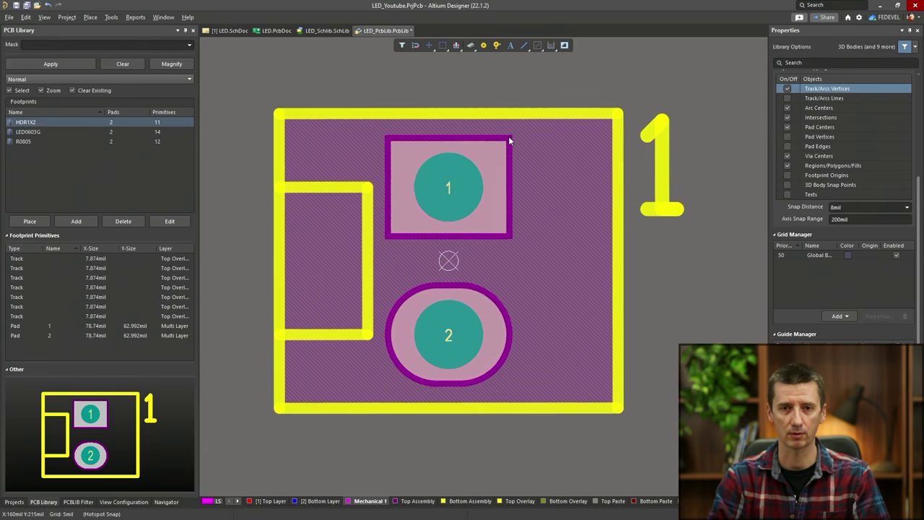
click(52, 19)
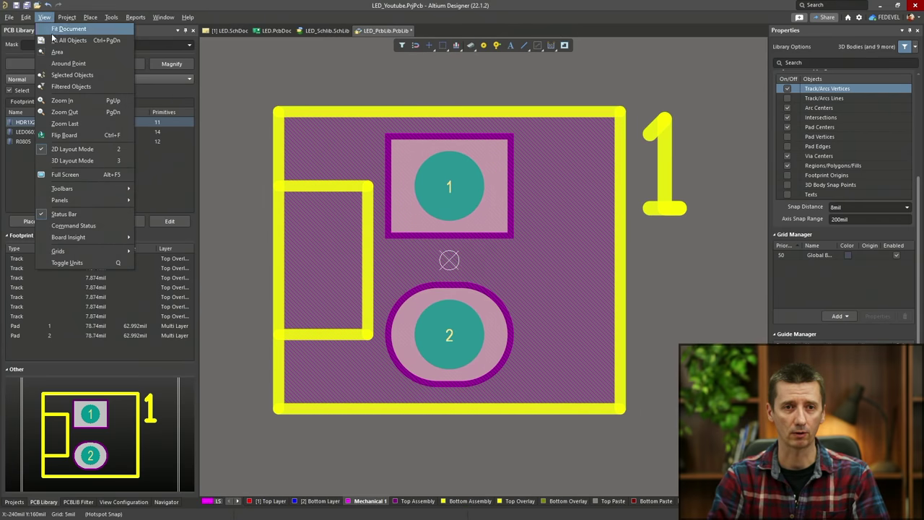
click(51, 39)
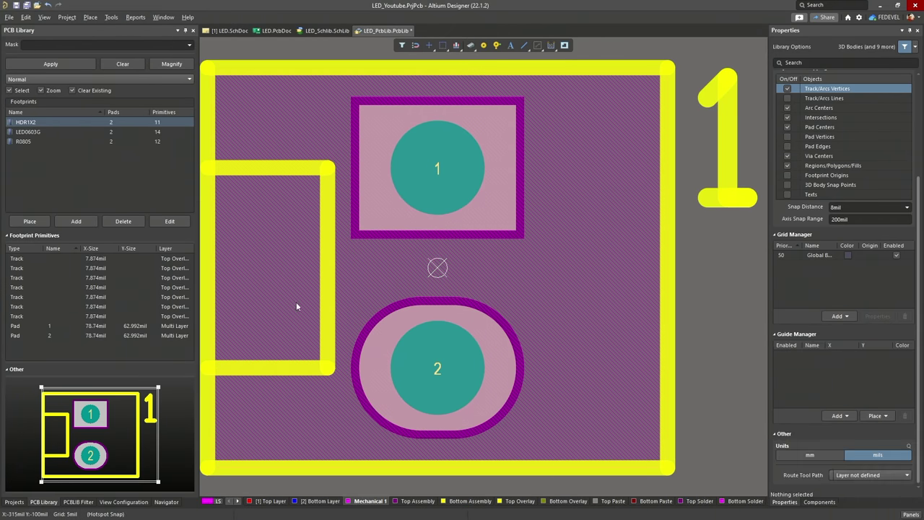
ctrl+scroll(464, 242, down, 2)
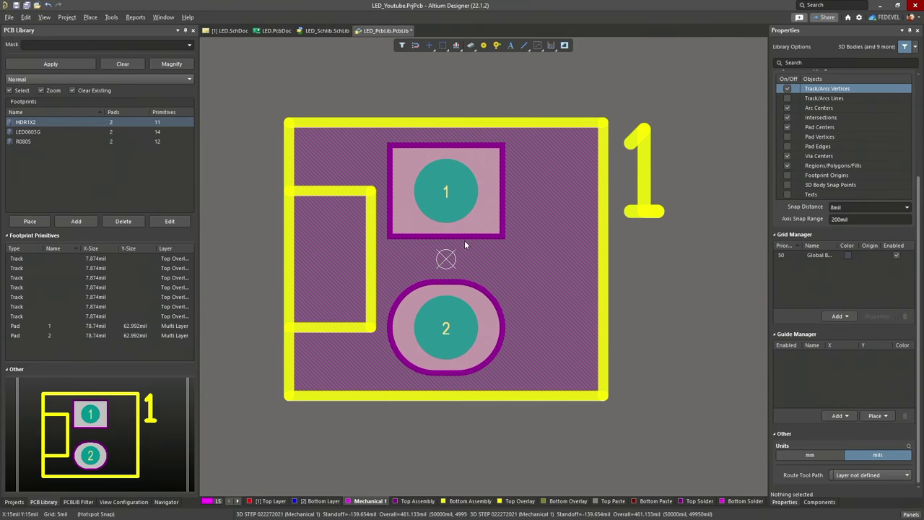
click(514, 502)
key(shift+s)
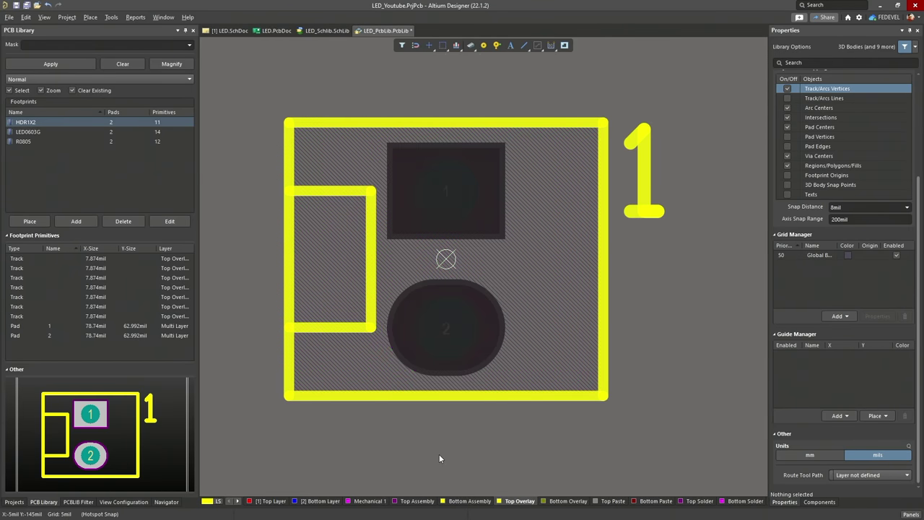
drag(235, 84, 618, 435)
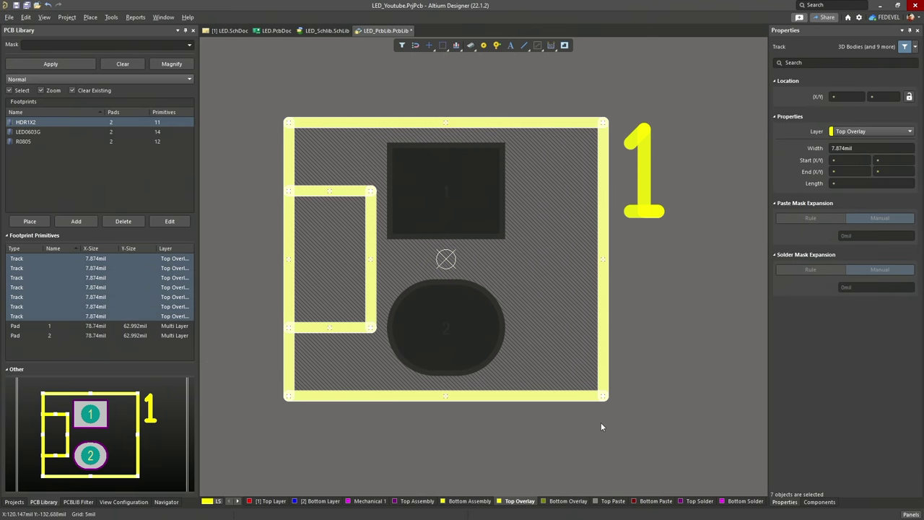
key(ctrl+c)
ctrl+scroll(487, 257, up, 3)
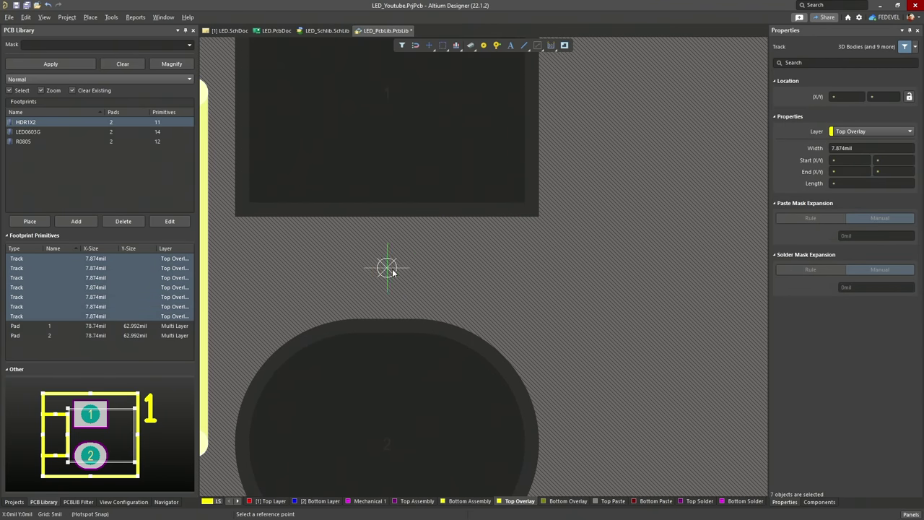
ctrl+scroll(551, 273, down, 2)
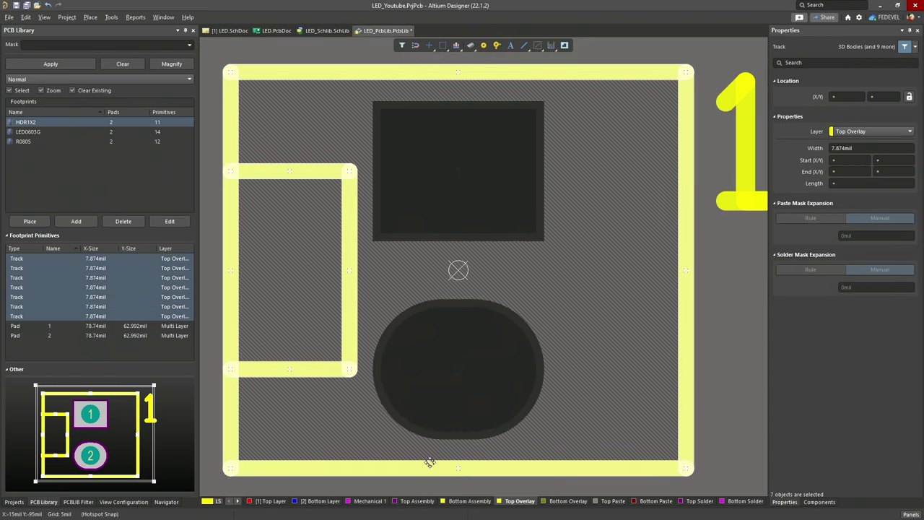
Paste the copied outline onto the Top Assembly layer at the footprint origin, using Paste Special with Paste on current layer
click(417, 501)
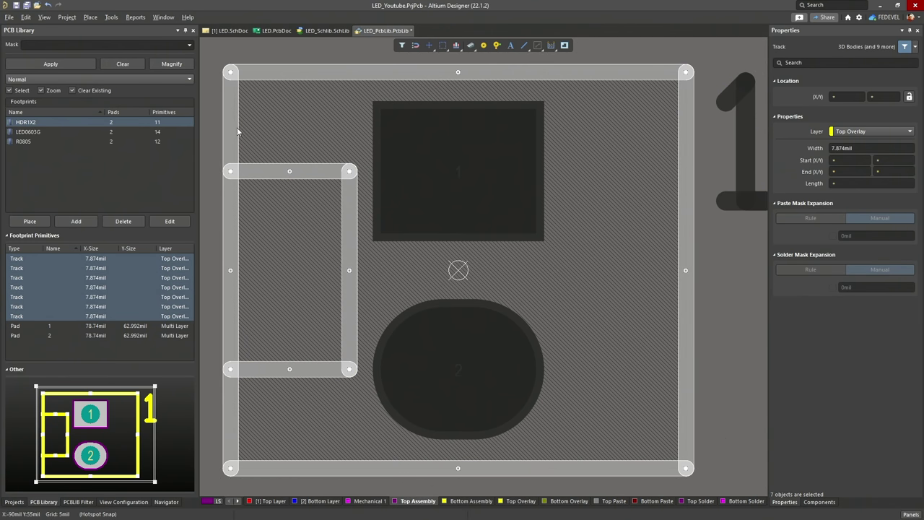
click(24, 18)
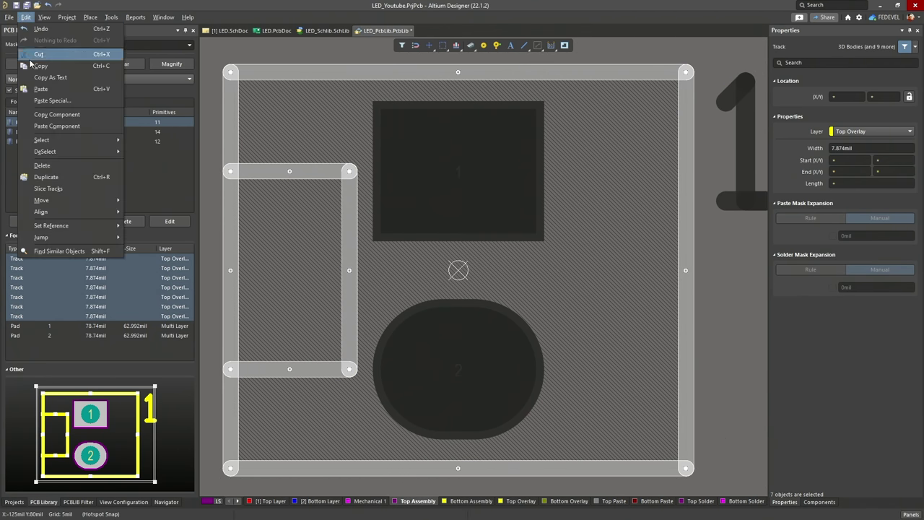
click(51, 101)
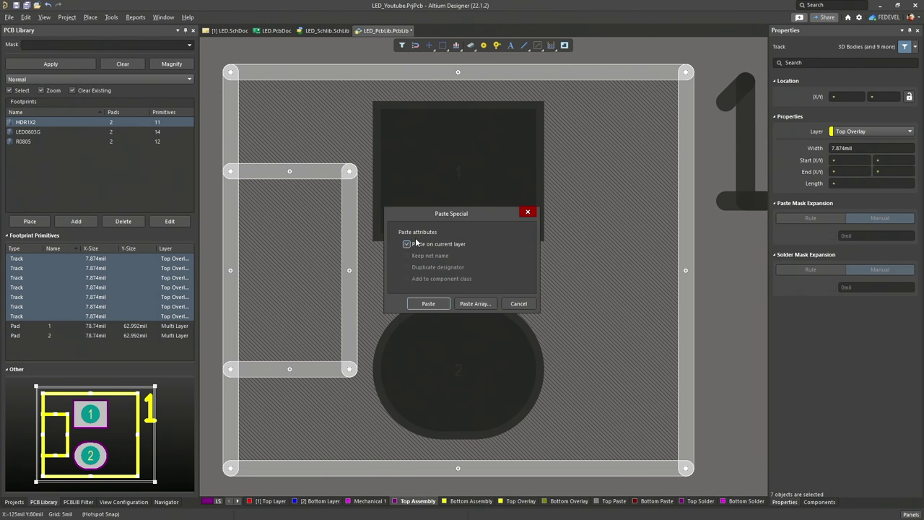
click(428, 304)
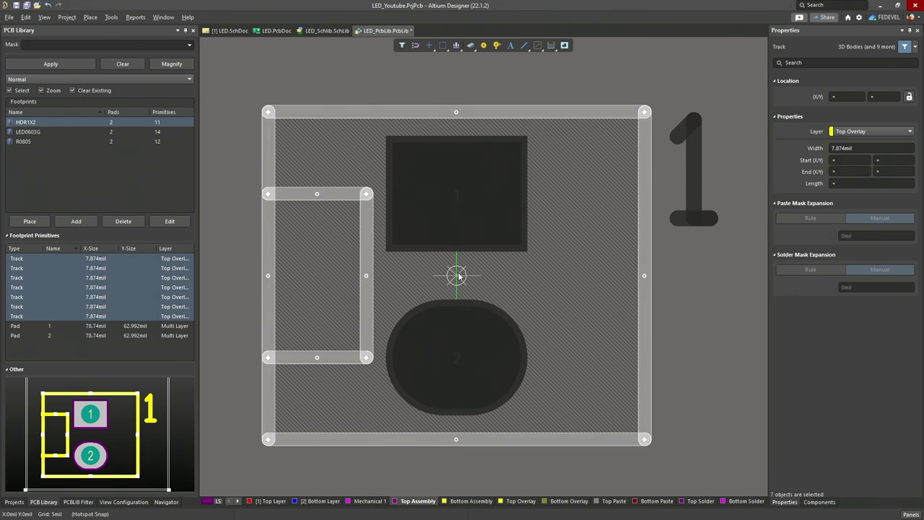
click(457, 276)
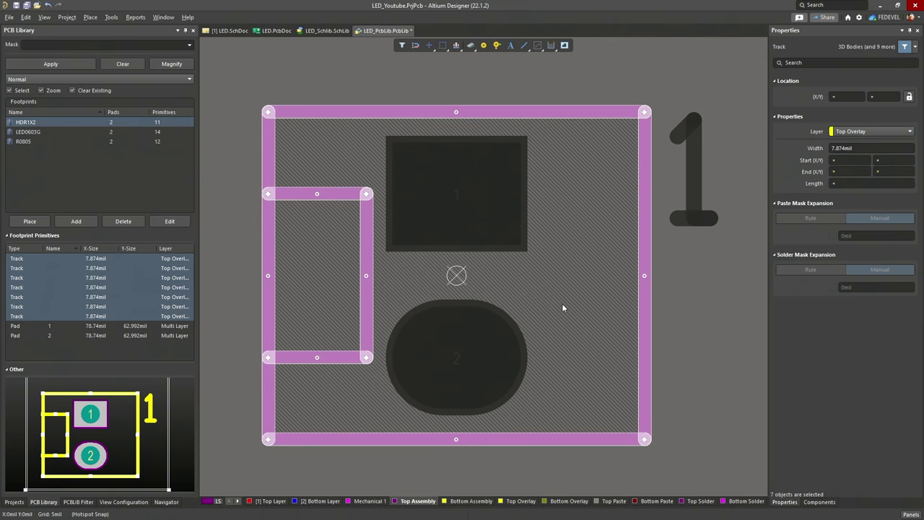
click(696, 327)
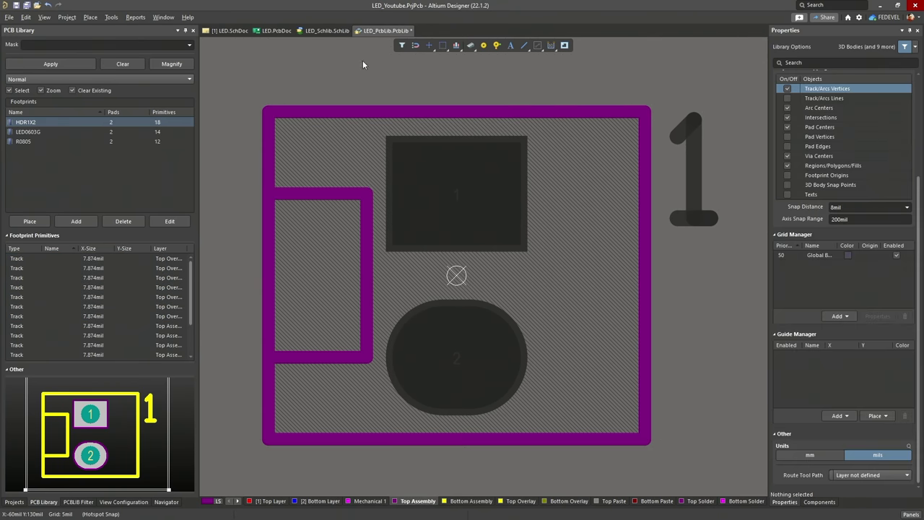
Fit all objects in view and open the list of objects that can be placed on Top Assembly
click(44, 17)
click(48, 43)
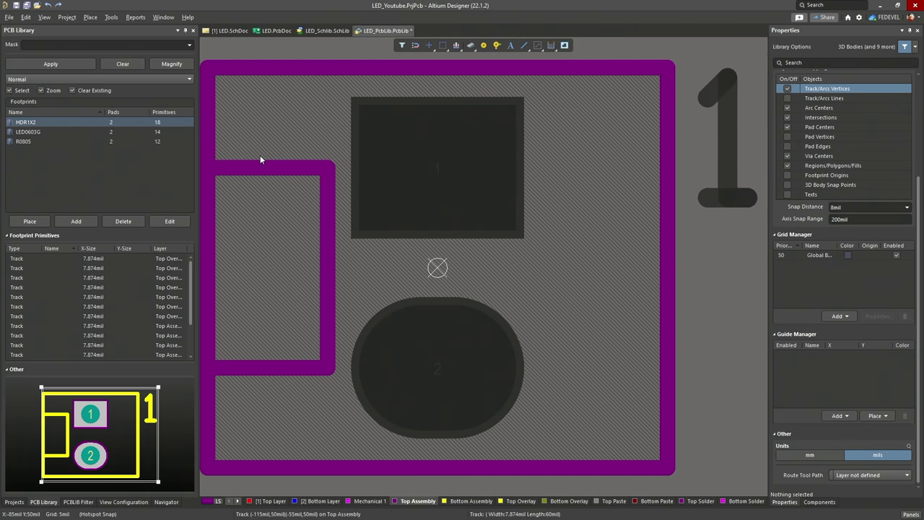
click(91, 17)
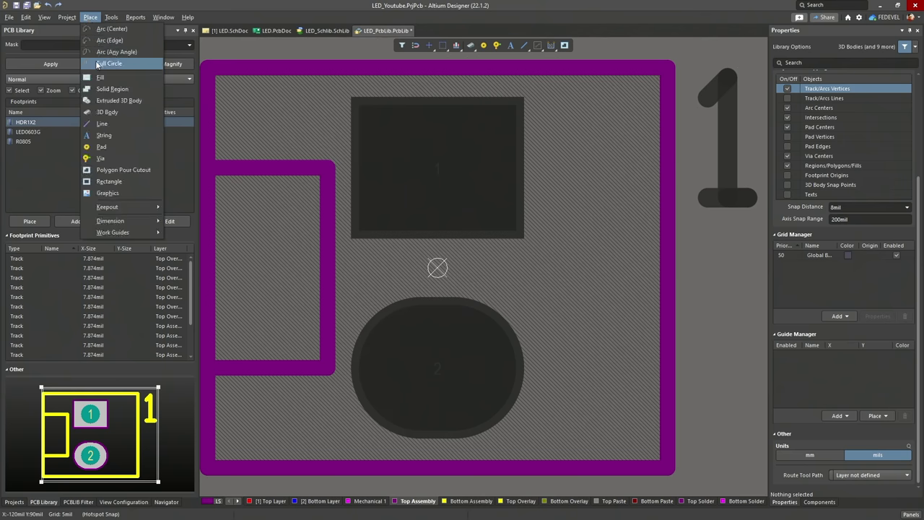
Place a full circle of 10 mil radius on the Top Assembly layer, inside the header outline beside pad 1
click(101, 63)
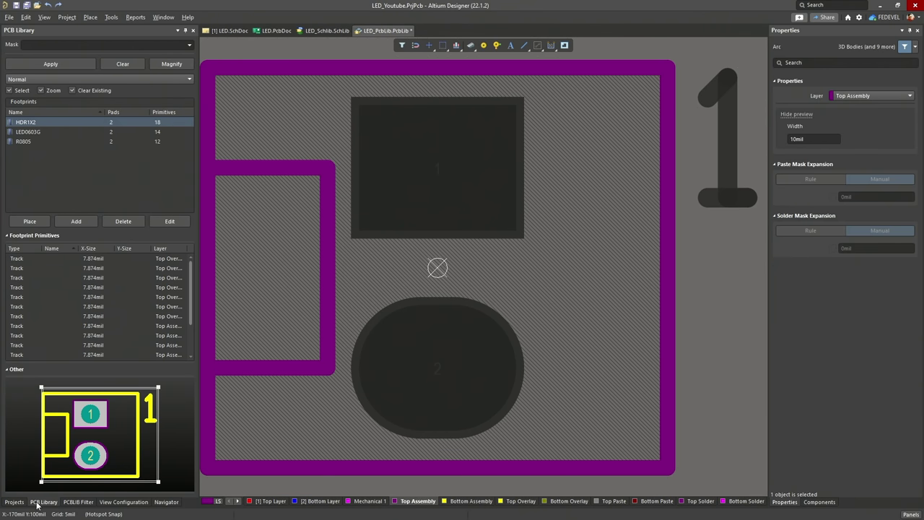
click(597, 137)
click(600, 157)
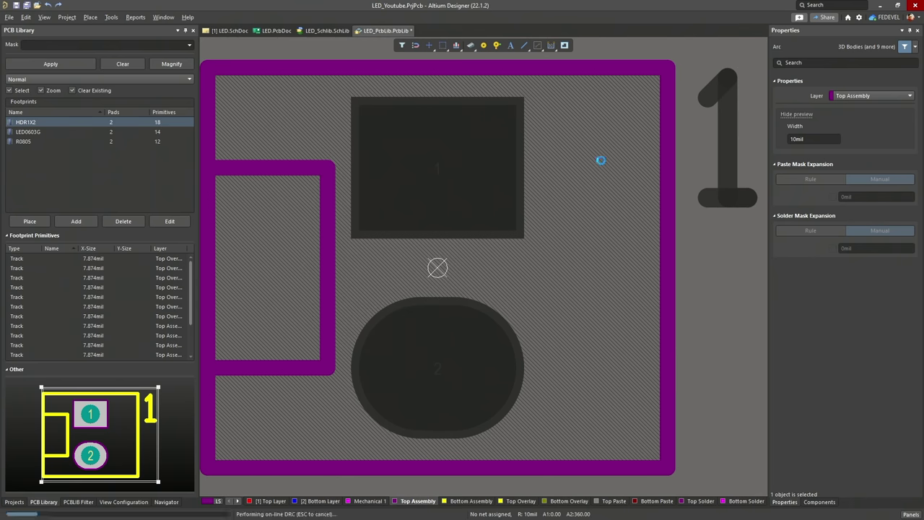
right_click(608, 200)
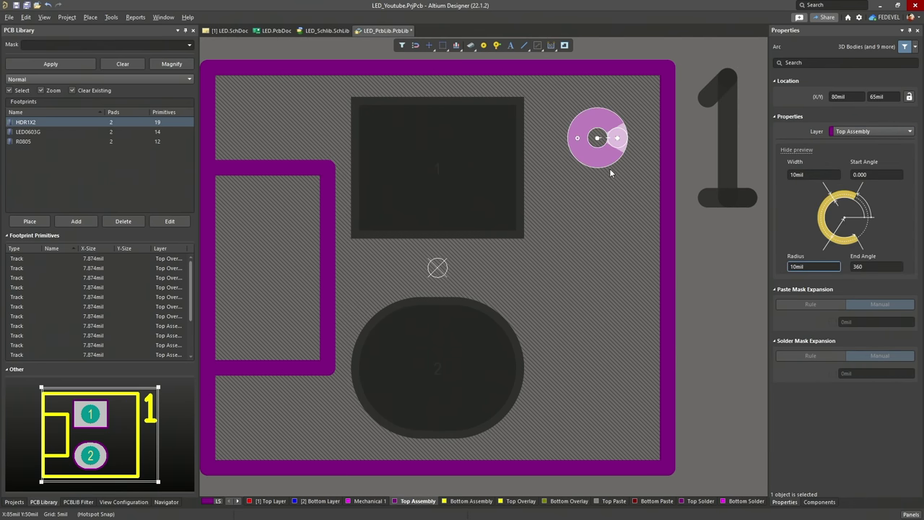
Set the circle's line width to 20 mil and its radius to 8 mil to form a solid pin 1 dot
click(796, 175)
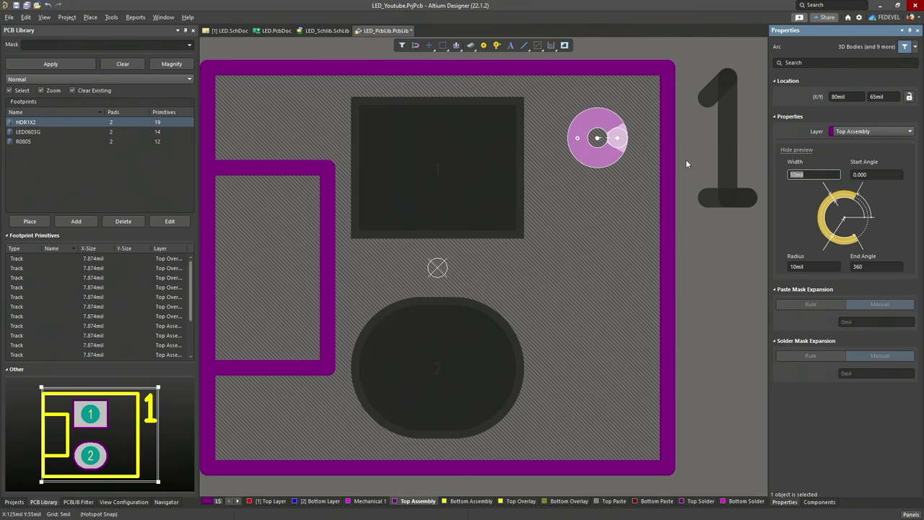
text(20)
click(828, 266)
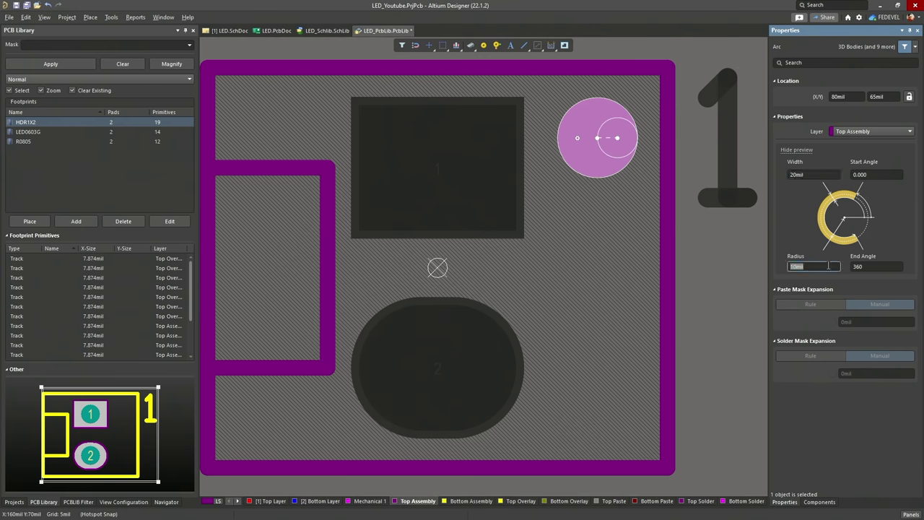
text(8)
click(714, 286)
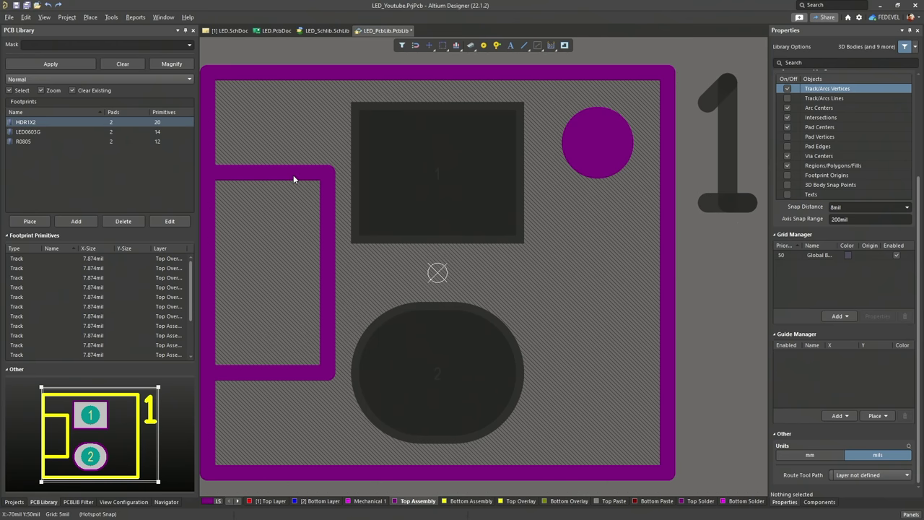
Place a text string on the Top Assembly layer just above the header outline
click(91, 18)
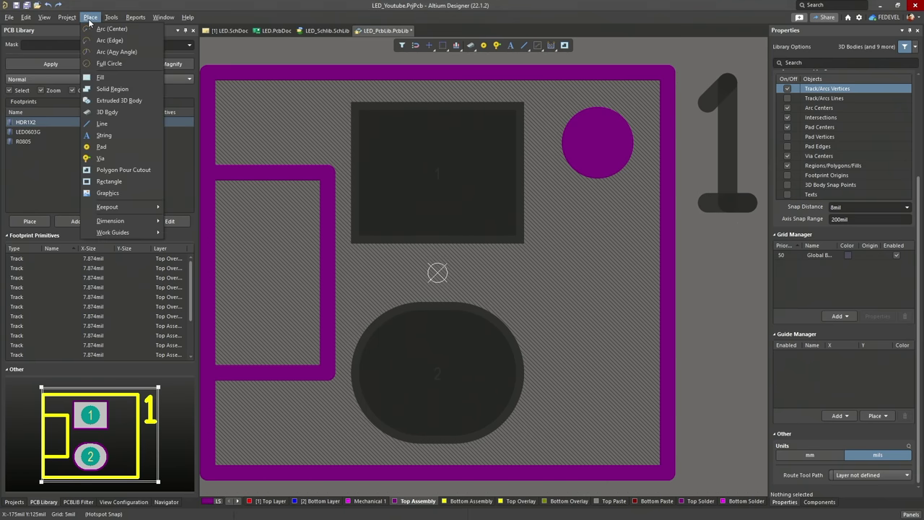
click(271, 230)
ctrl+scroll(270, 230, down, 3)
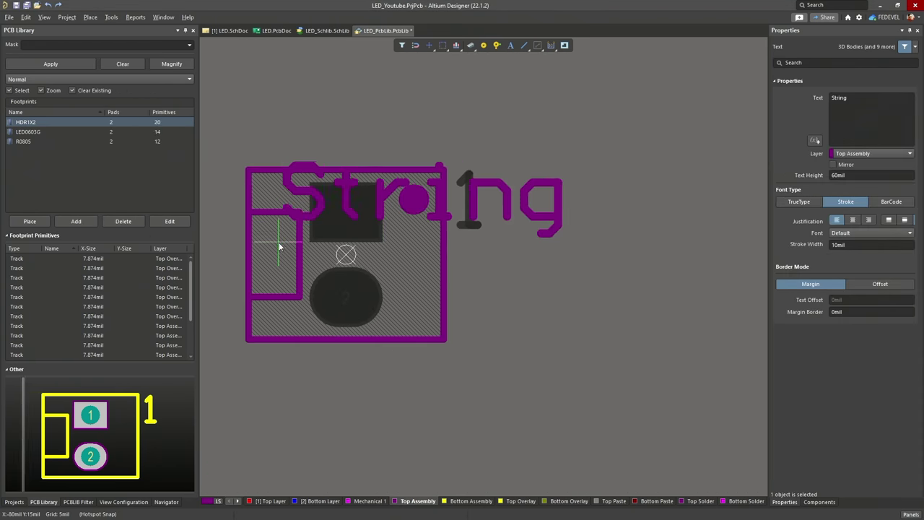
click(283, 153)
key(Escape)
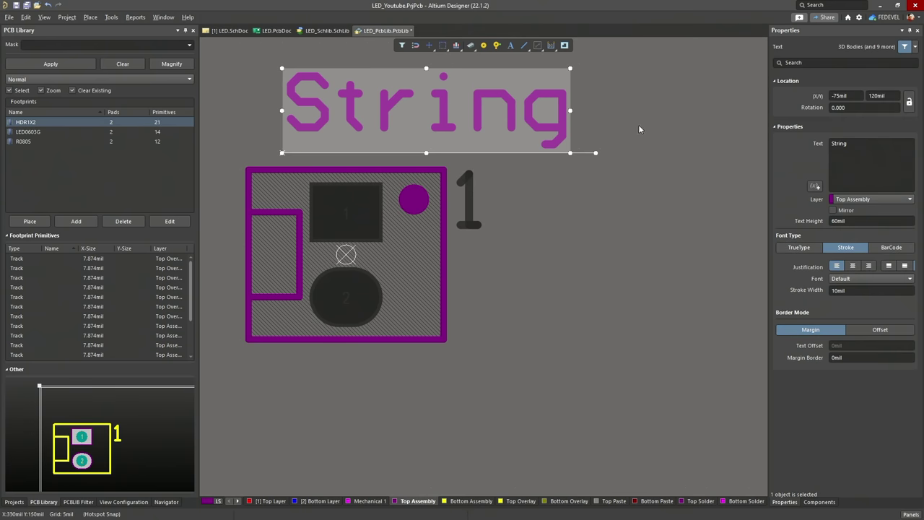
Replace the placed string's text with the .Designator special string
click(830, 144)
key(ctrl+a)
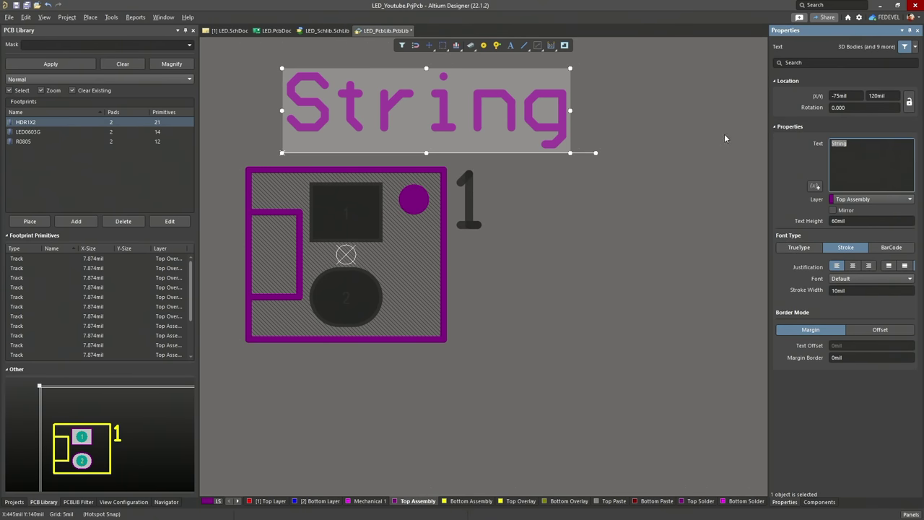
key(BackSpace)
click(815, 187)
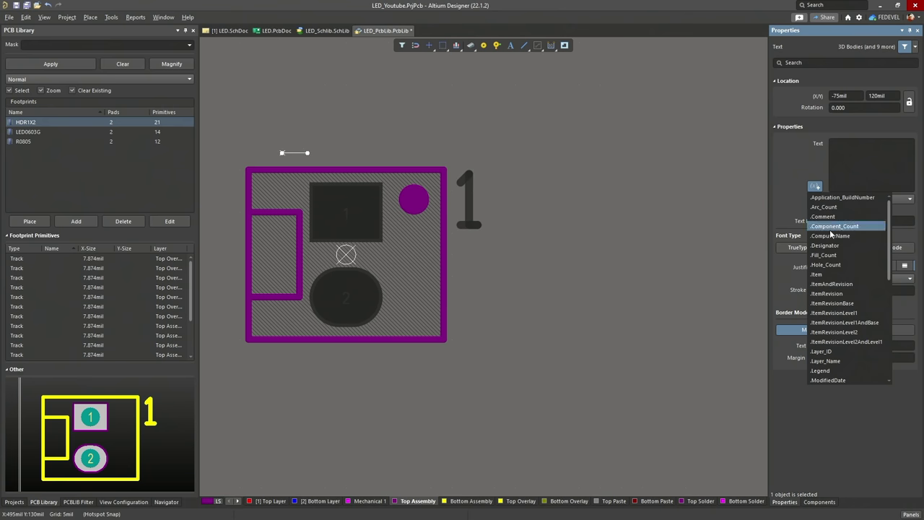
click(829, 246)
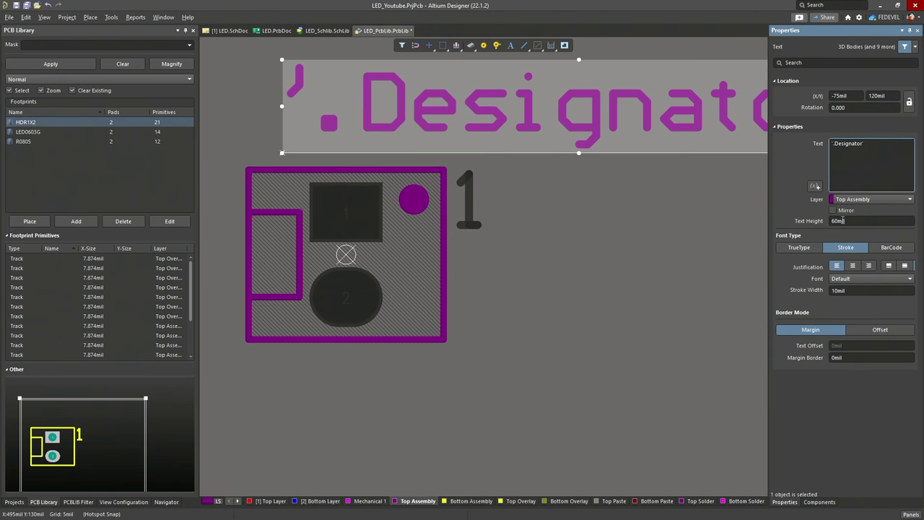
Format the designator text with 1.2 mm height, 0.2 mm stroke width, and centred horizontal and vertical justification
click(843, 221)
double_click(877, 224)
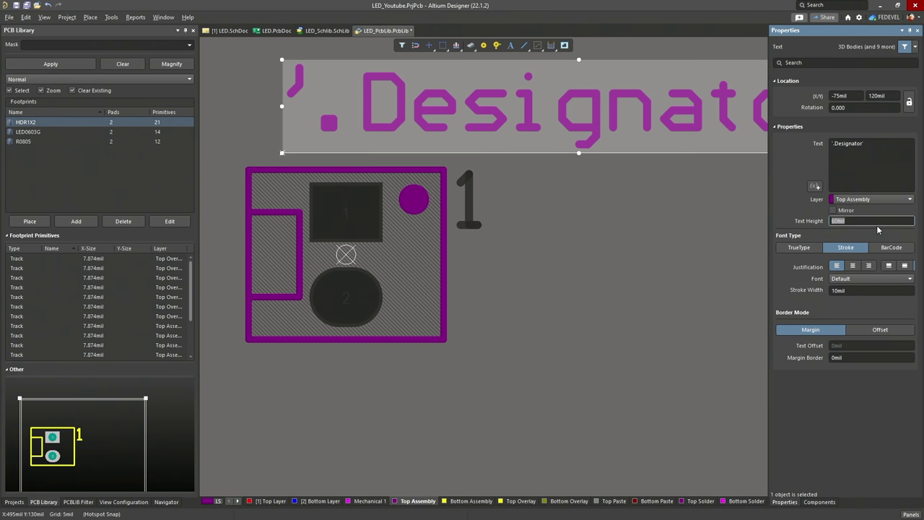
text(1.2mm)
click(854, 292)
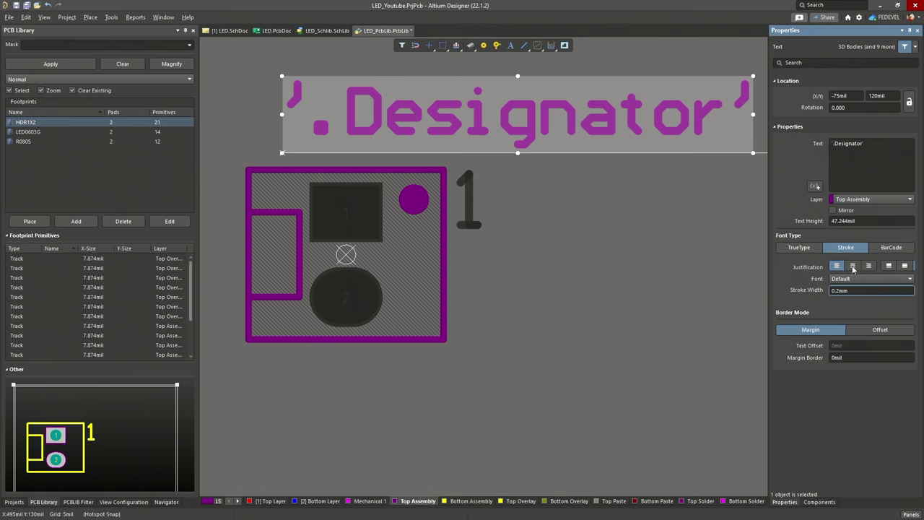
click(852, 266)
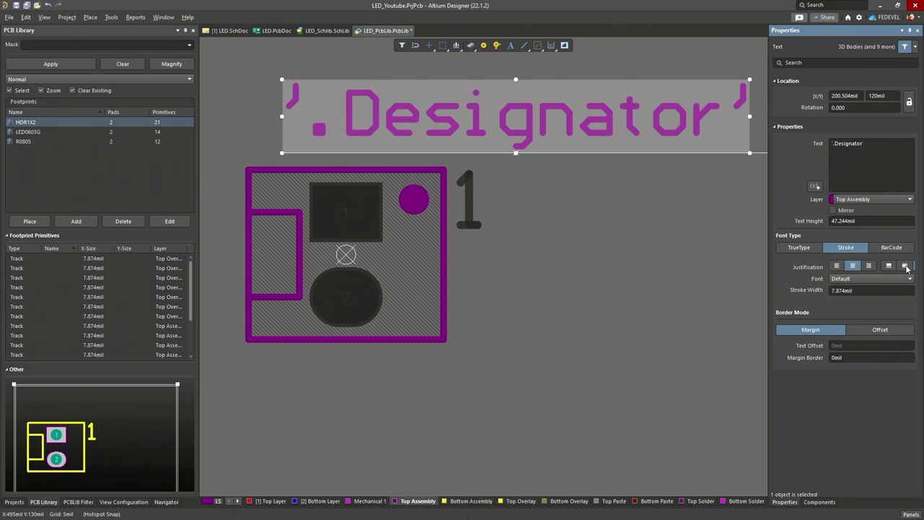
click(905, 267)
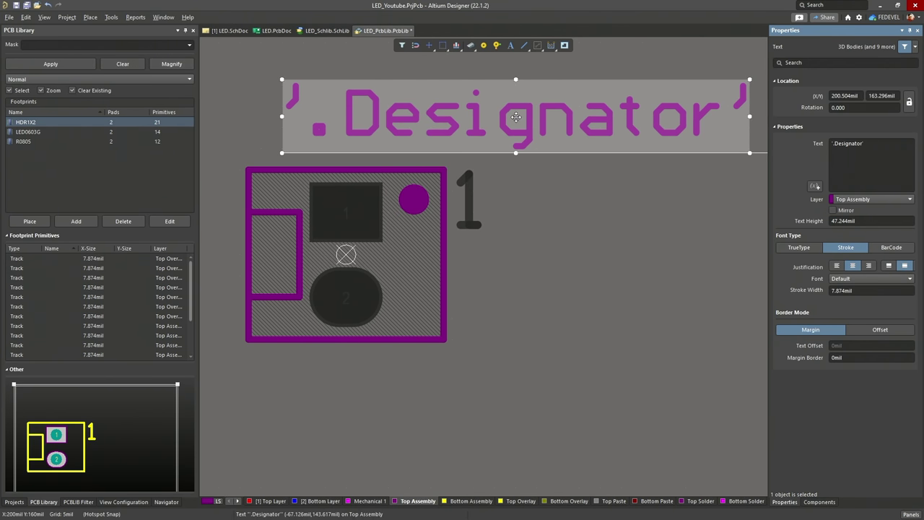
Move the designator text onto the middle of the footprint, between pads 1 and 2
drag(515, 117, 371, 250)
ctrl+scroll(466, 253, up, 4)
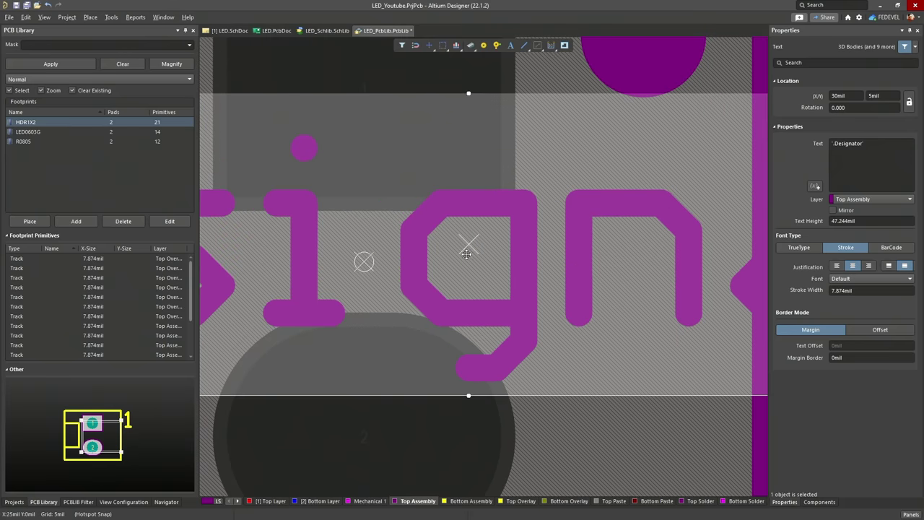
drag(466, 253, 419, 262)
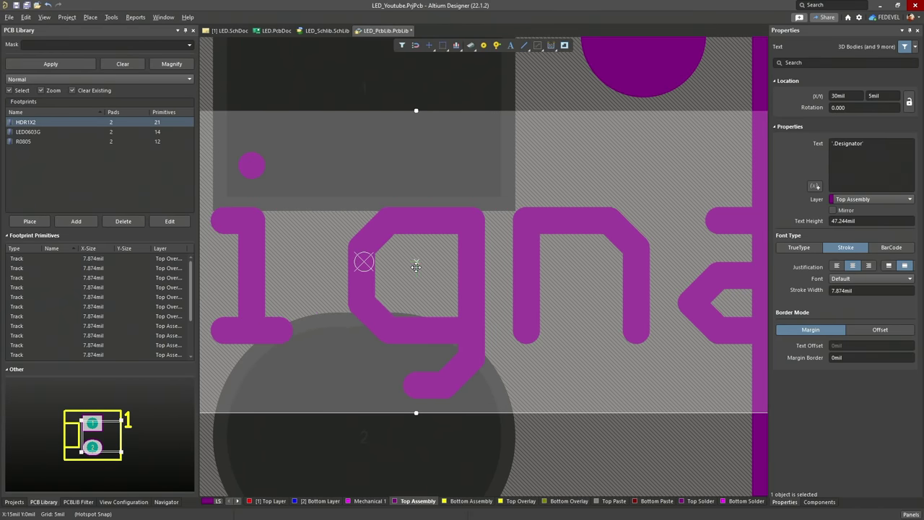
ctrl+scroll(526, 208, down, 2)
ctrl+scroll(527, 208, down, 2)
click(670, 376)
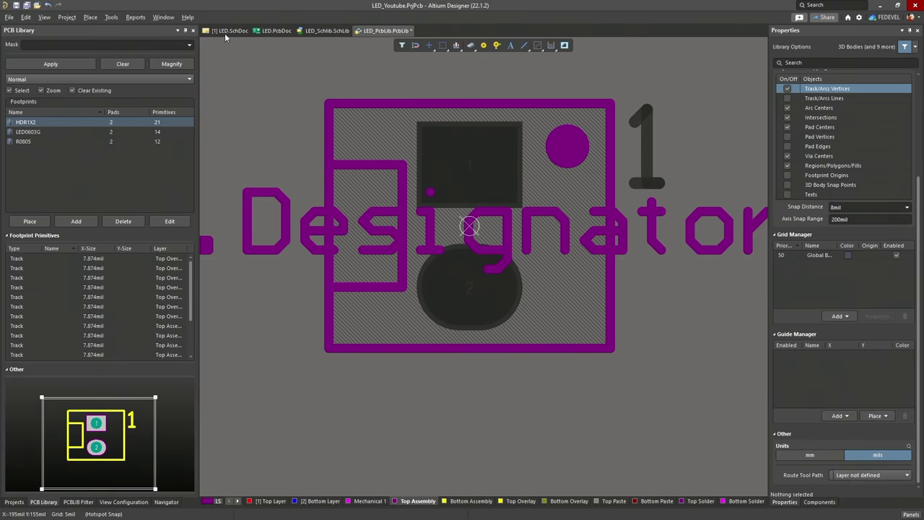
Set the reference point of the HDR1X2 footprint to pin 1
click(45, 16)
click(72, 31)
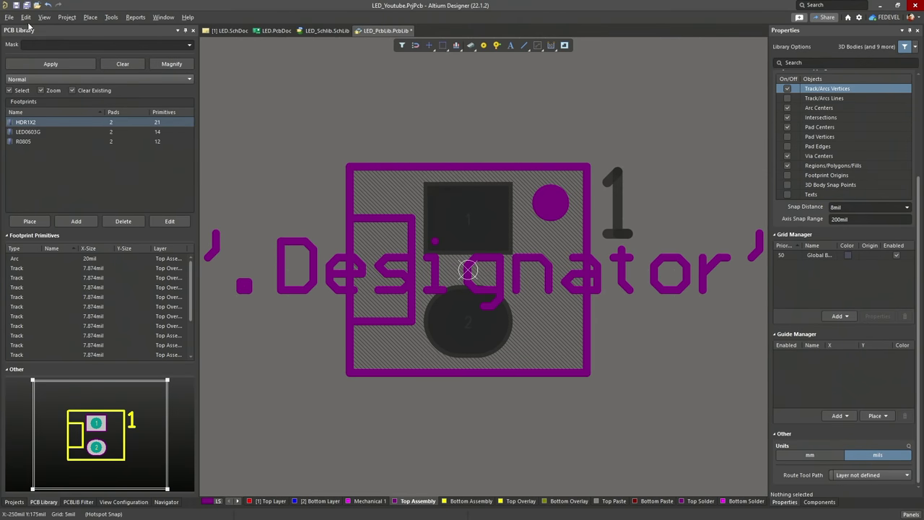
click(26, 17)
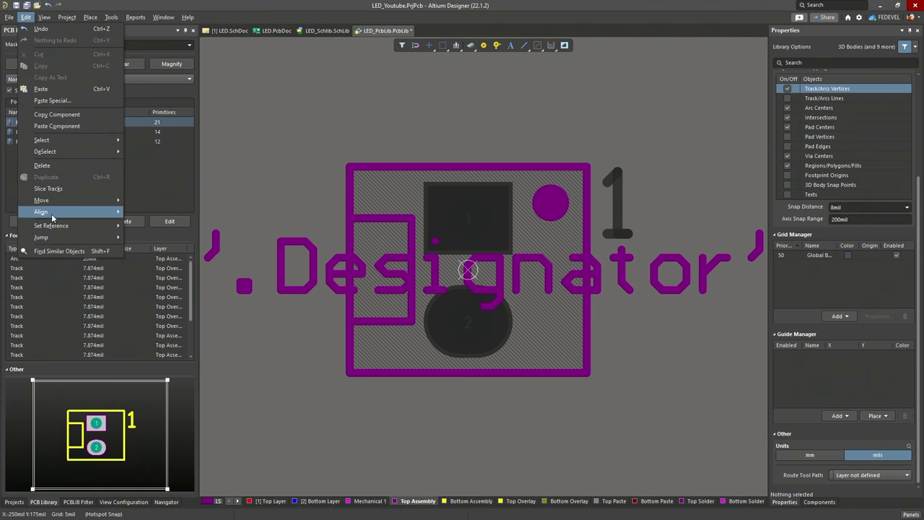
mouse_move(59, 226)
click(145, 226)
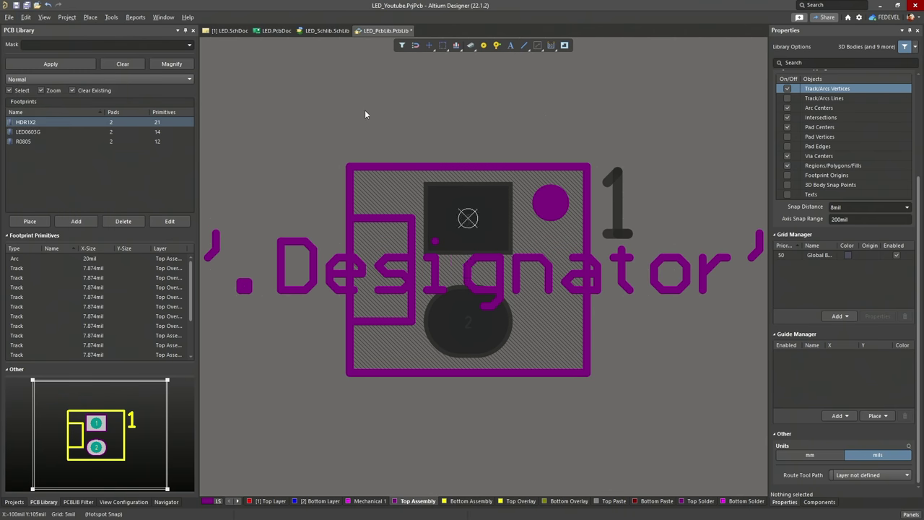
Turn off single-layer display and save the PCB library
key(shift+s)
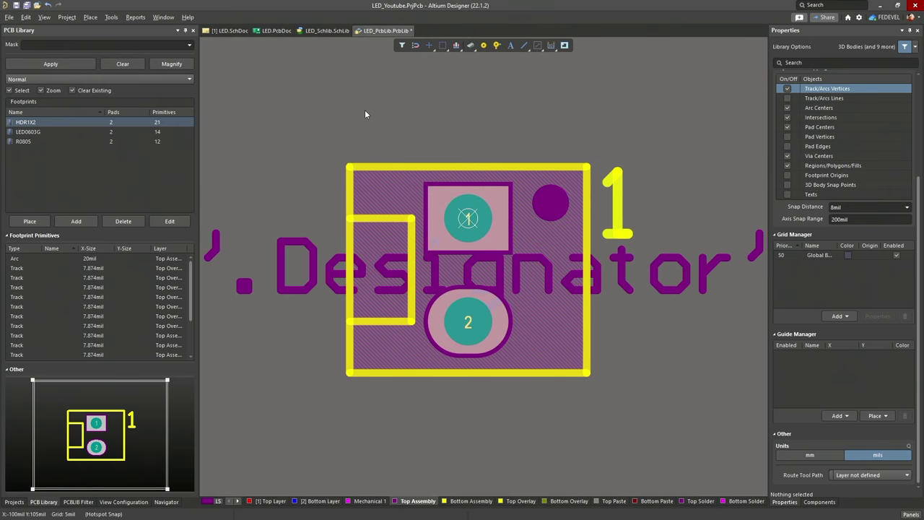
click(16, 5)
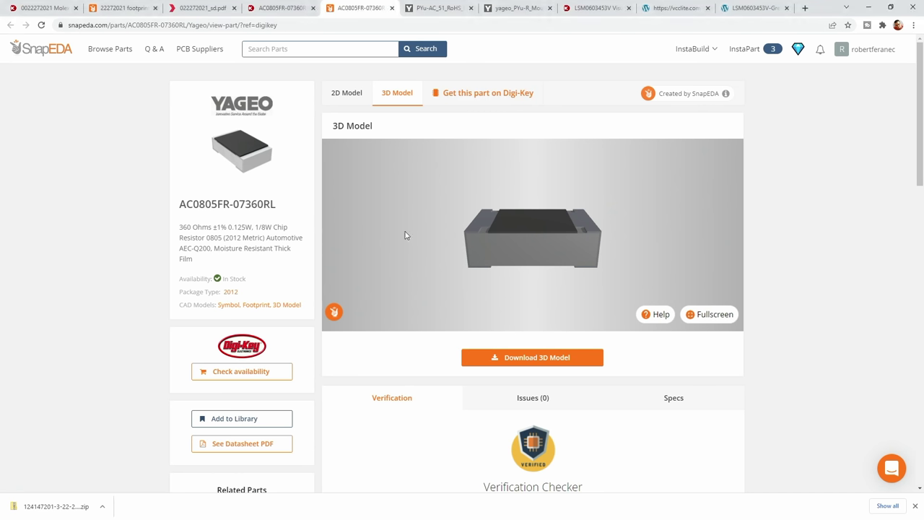
On the SnapEDA page in the browser, show the resistor's 2D model and copy the part number AC0805FR-07360RL
click(359, 96)
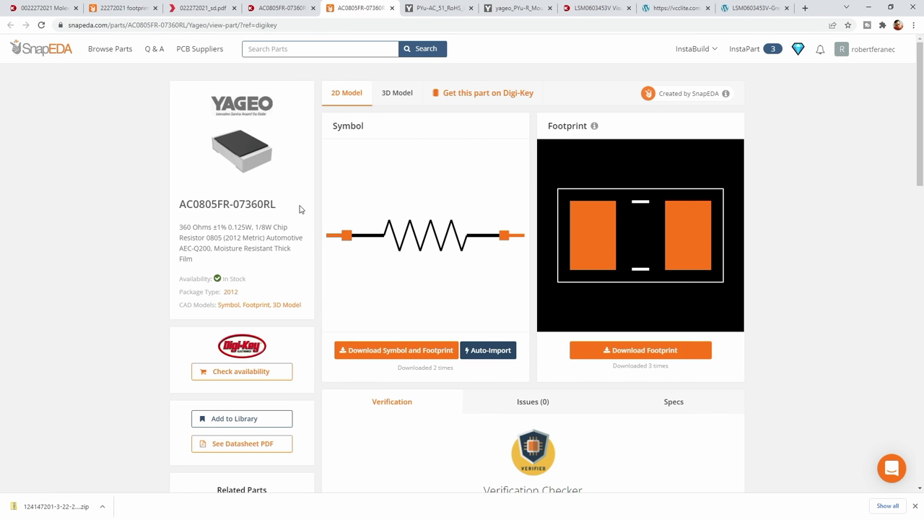
key(ctrl+a)
triple_click(182, 205)
key(ctrl+c)
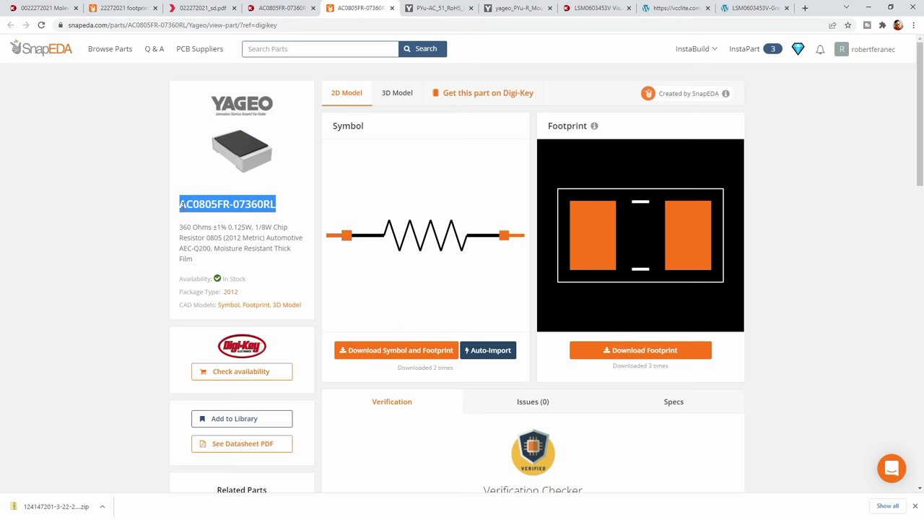
Switch to Altium Designer and look up the part AC0805FR-07360RL in Manufacturer Part Search
key(alt+Tab)
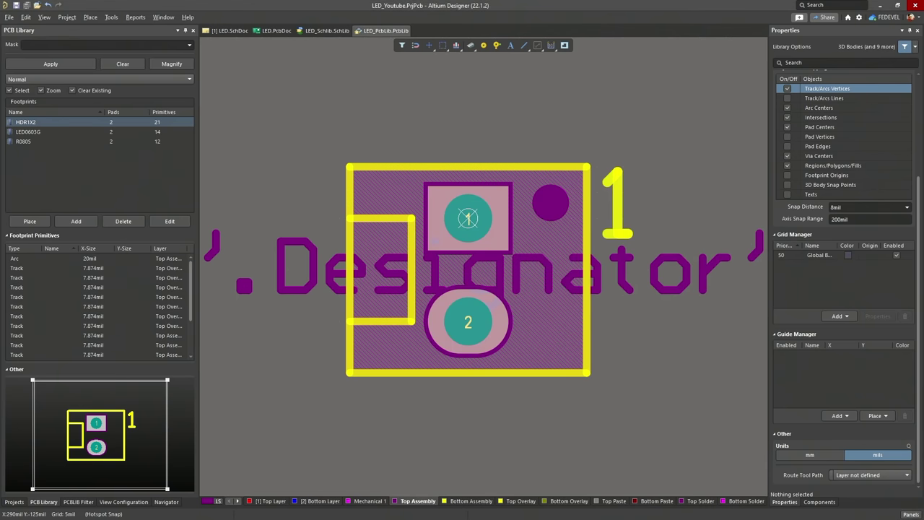
click(908, 515)
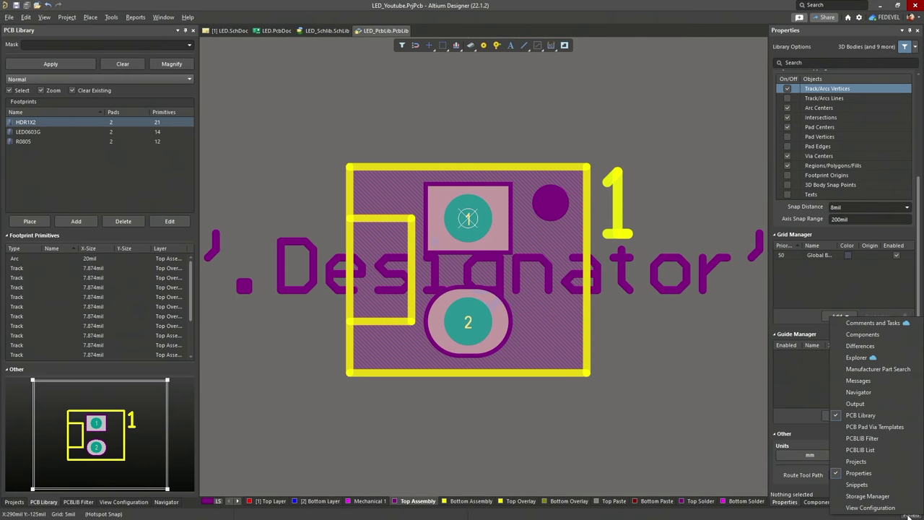
click(892, 372)
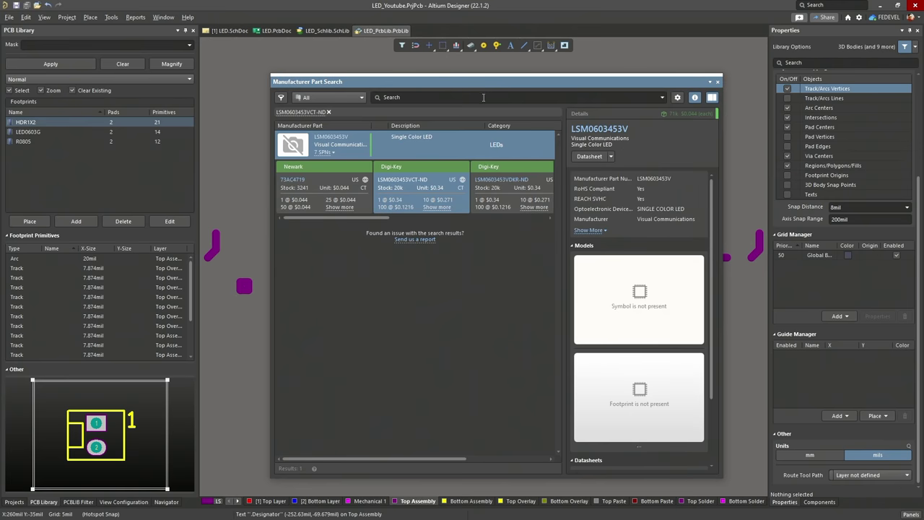
click(483, 98)
key(ctrl+v)
key(Return)
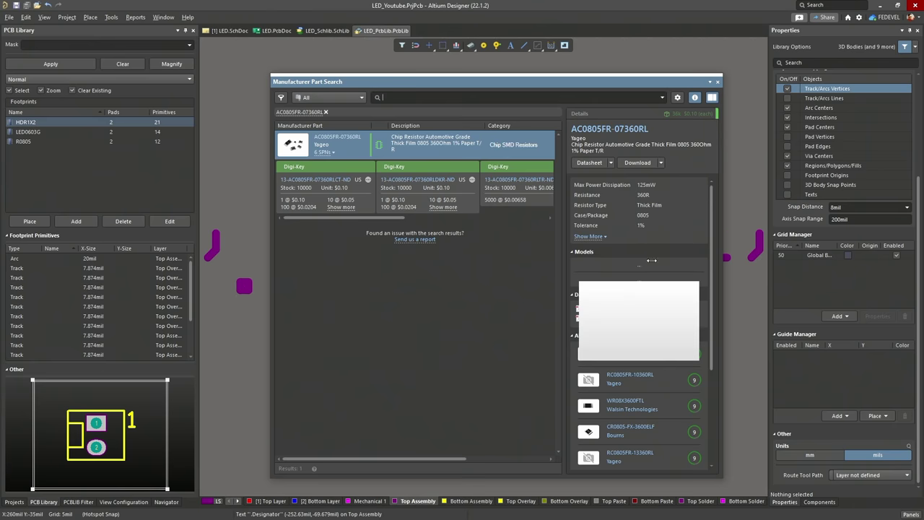
Download the resistor's component files to the tmp folder as Components - 14.02.22 - 08.45.zip
scroll(652, 263, down, 1)
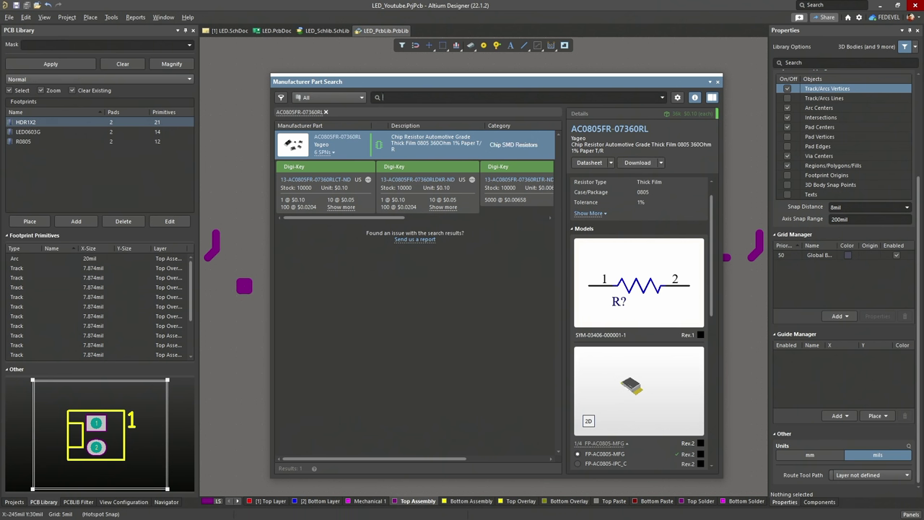
click(13, 501)
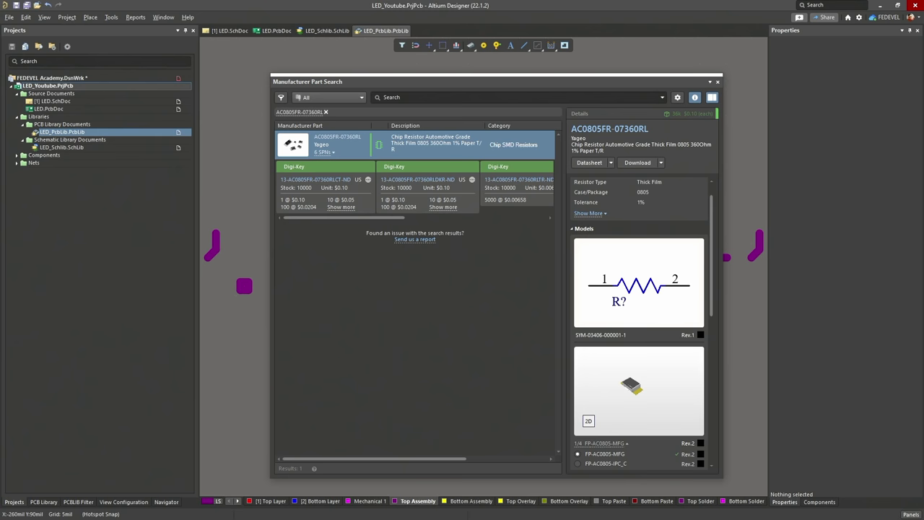
click(633, 163)
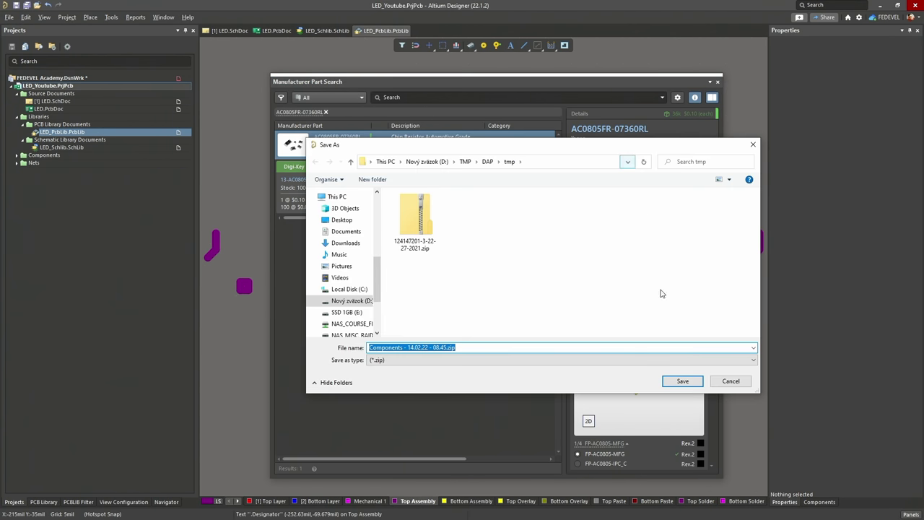
click(682, 381)
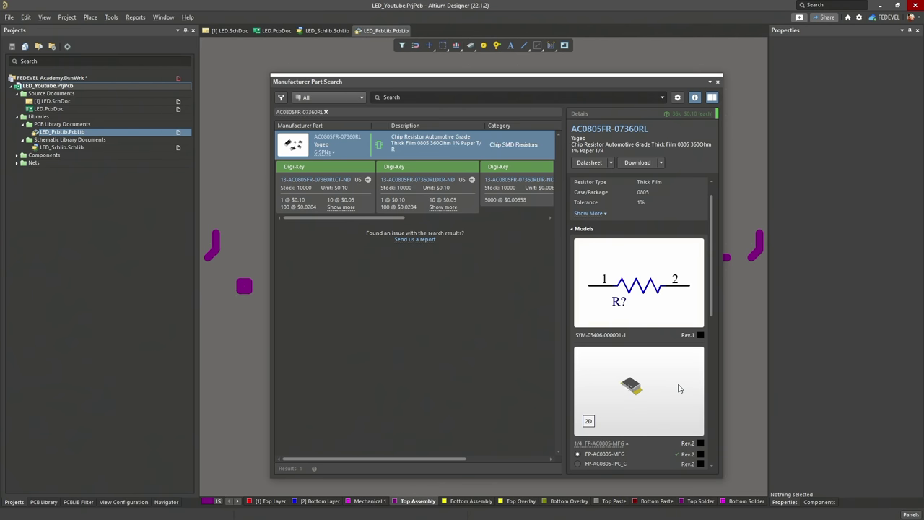
click(527, 283)
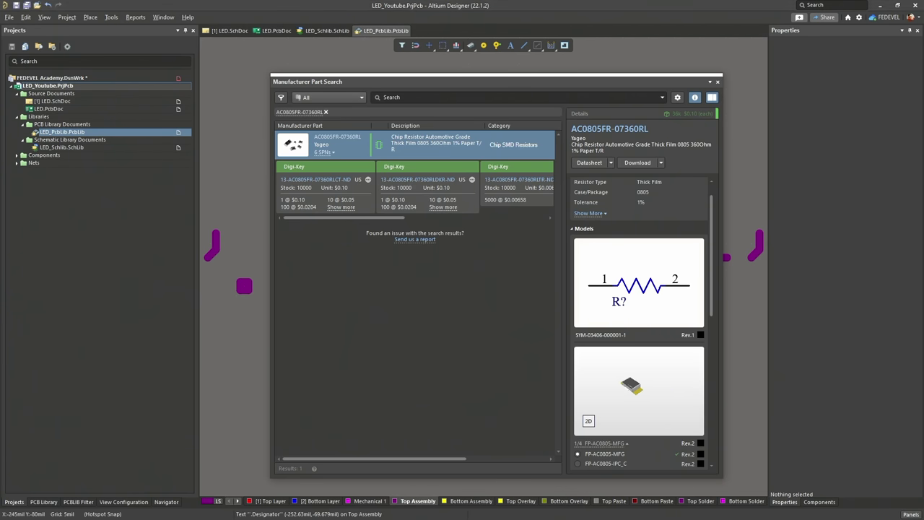
Switch to Total Commander and unpack the PcbLib file from Components - 14.02.22 - 08.45.zip into the 3D models folder
key(alt+Tab)
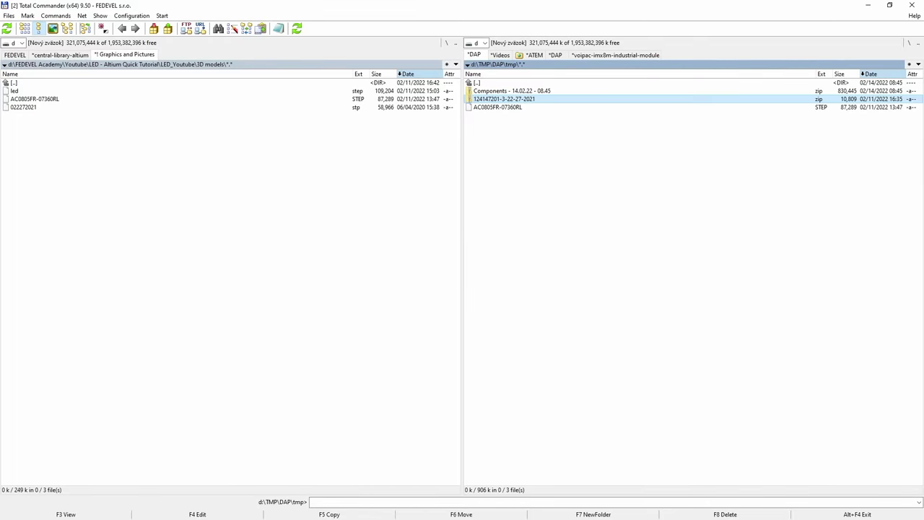
double_click(546, 91)
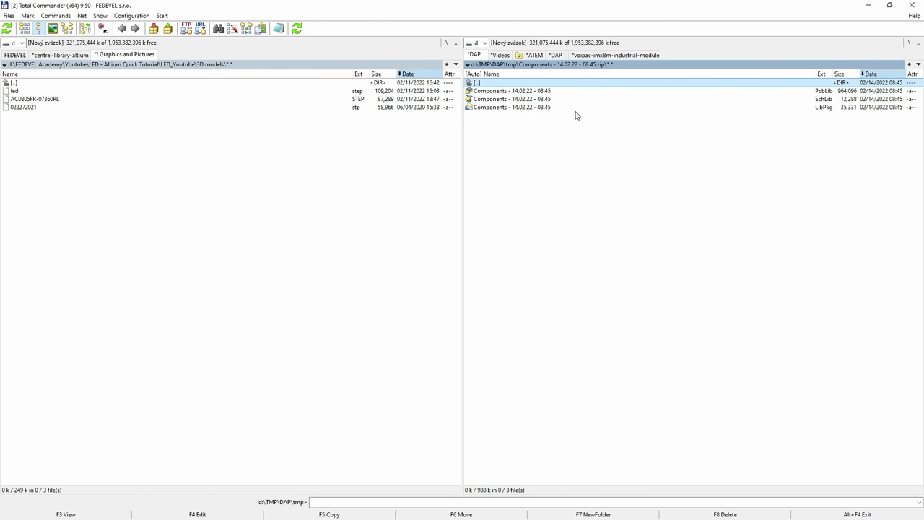
click(575, 92)
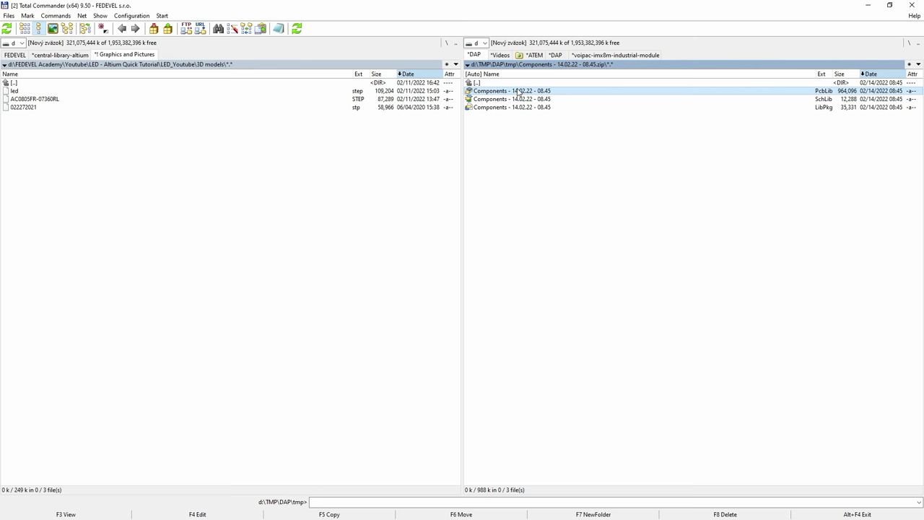
drag(519, 93, 90, 161)
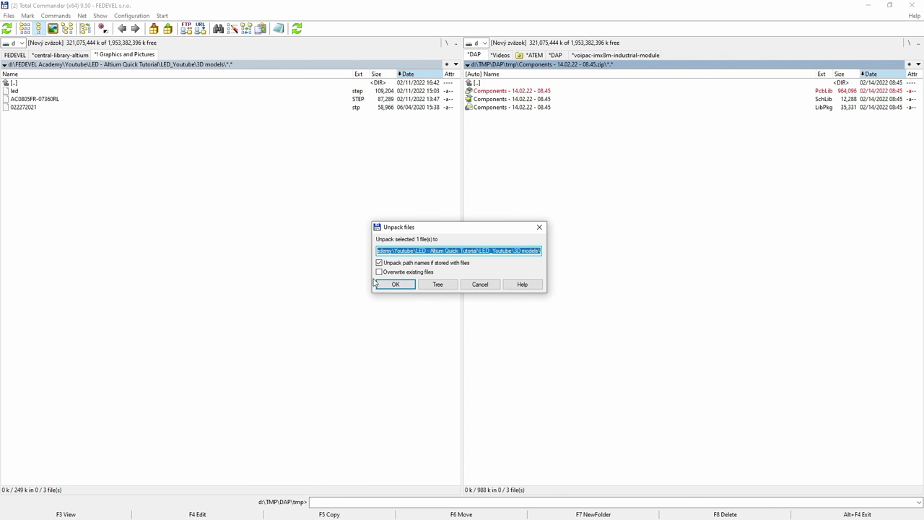
click(396, 285)
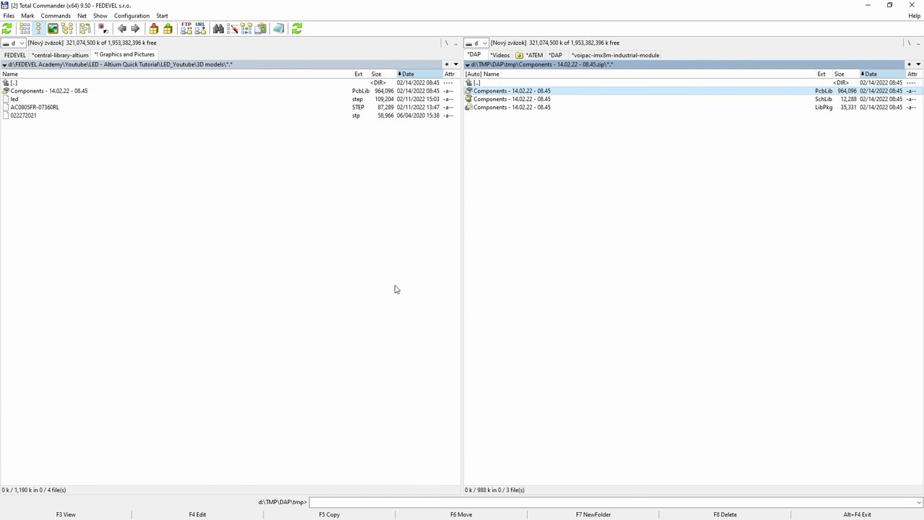
Open the unpacked Components - 14.02.22 - 08.45.PcbLib in Altium Designer, show its footprint list and close Manufacturer Part Search
double_click(576, 6)
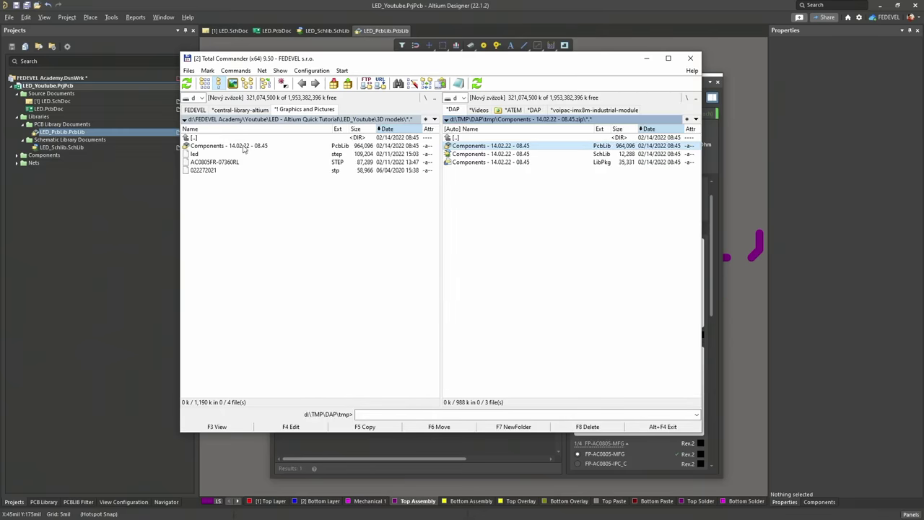
click(244, 147)
drag(59, 240, 61, 239)
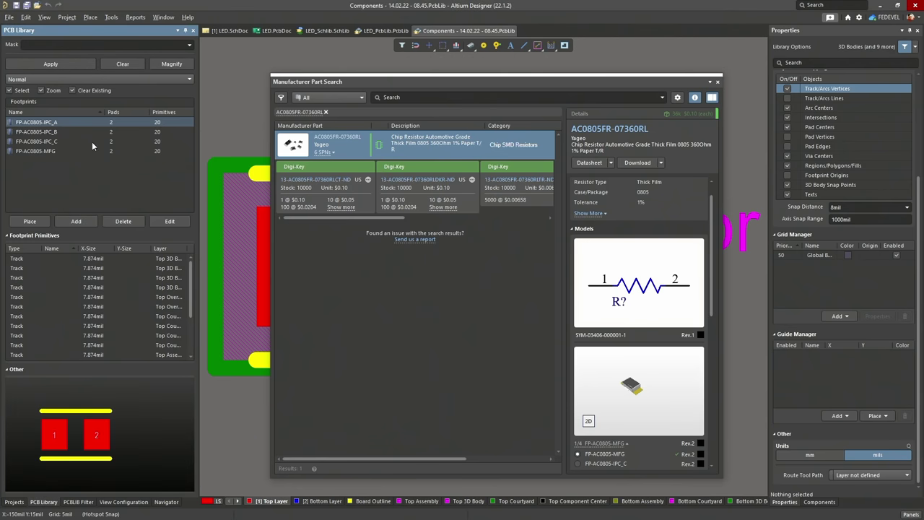
click(14, 502)
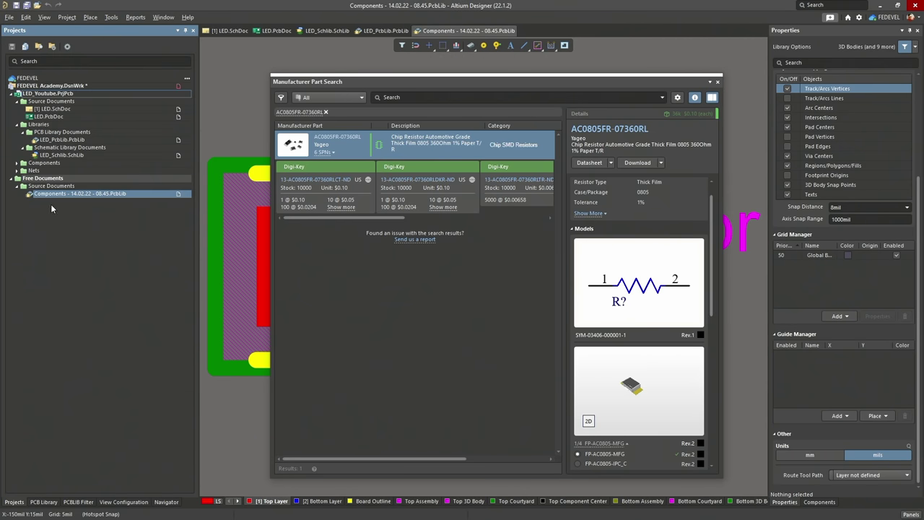
click(44, 502)
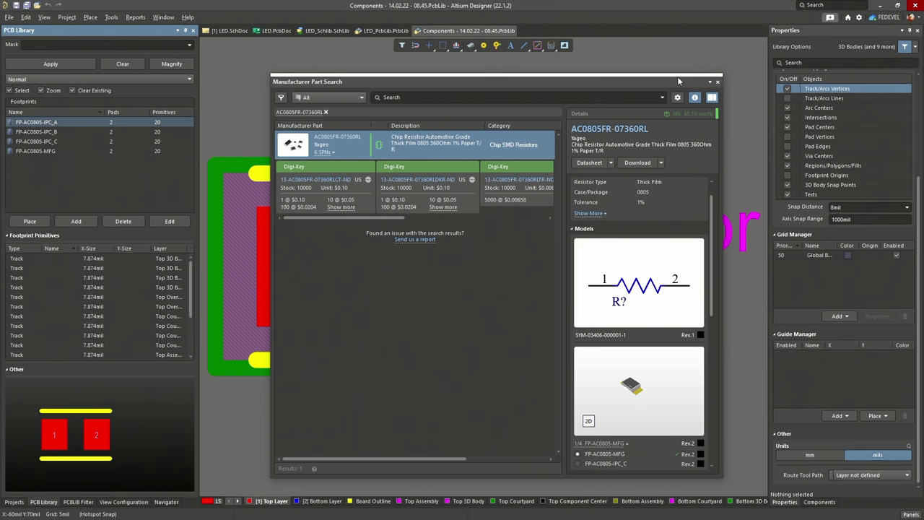
click(715, 83)
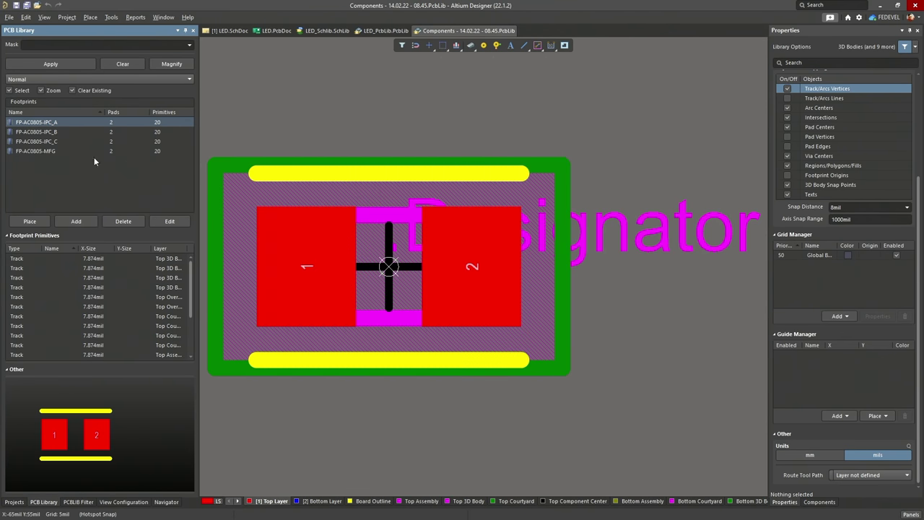
Copy the footprint FP-AC0805-IPC_A from the downloaded library into LED_PcbLib.PcbLib
right_click(40, 126)
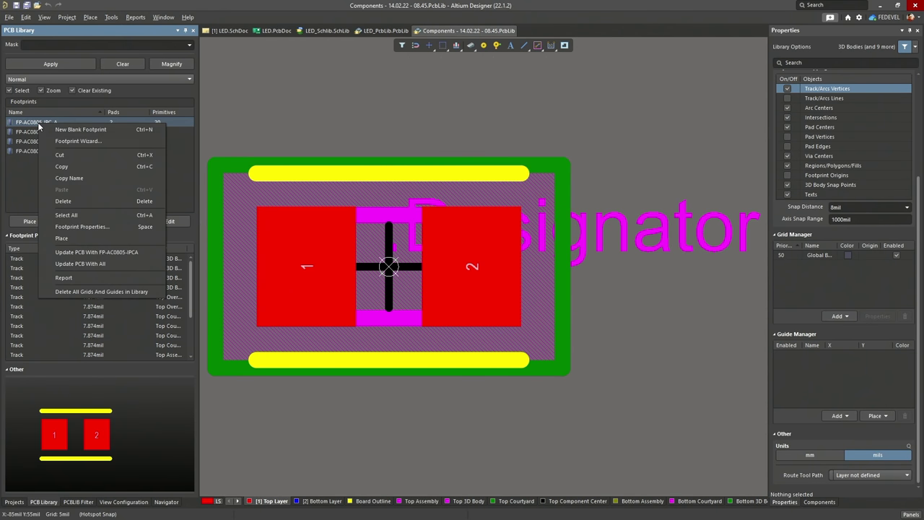
click(63, 167)
click(13, 502)
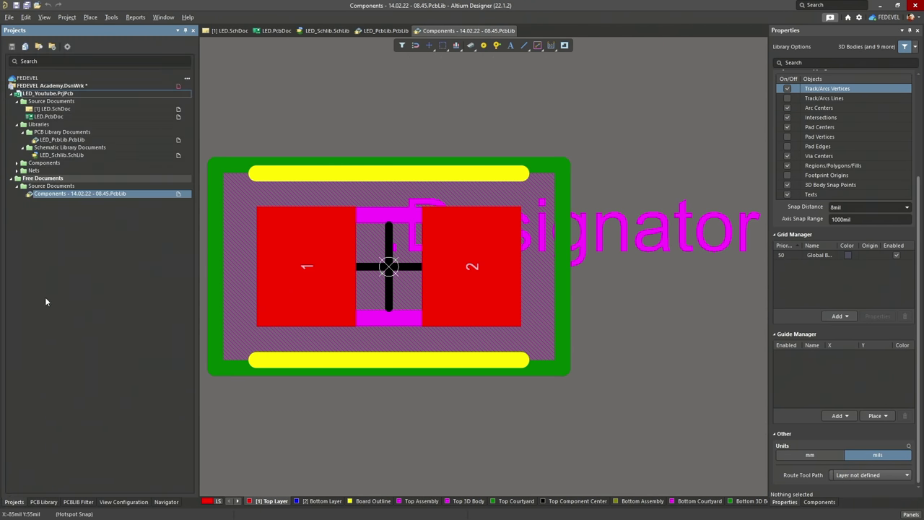
click(71, 140)
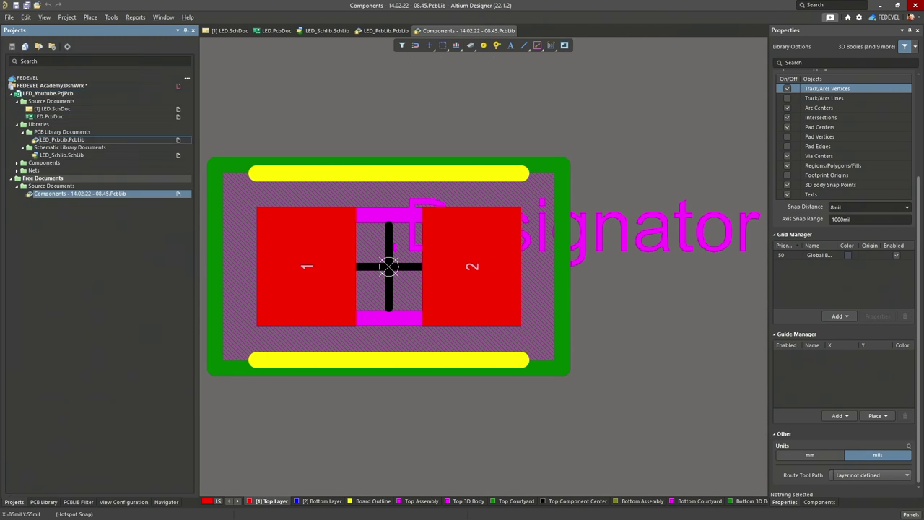
double_click(70, 141)
click(44, 502)
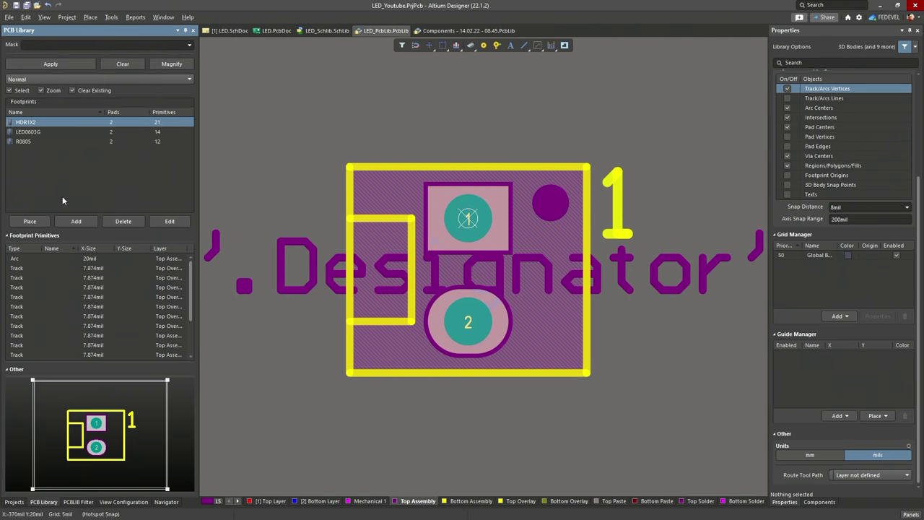
right_click(61, 175)
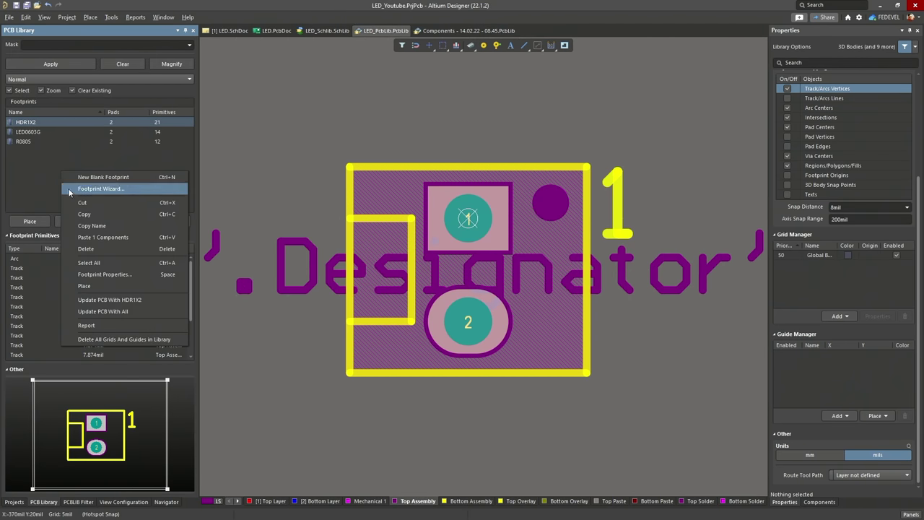
click(122, 237)
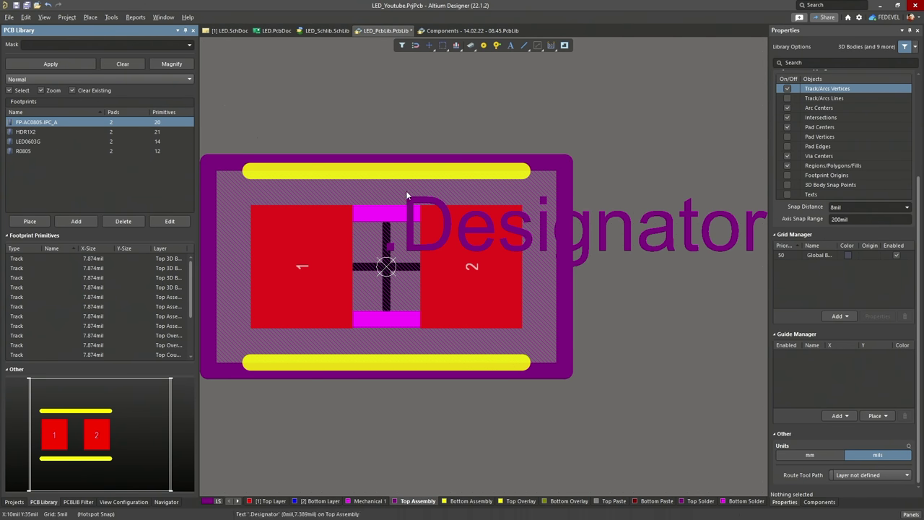
Delete the footprint FP-AC0805-IPC_A from LED_PcbLib.PcbLib
right_click(65, 121)
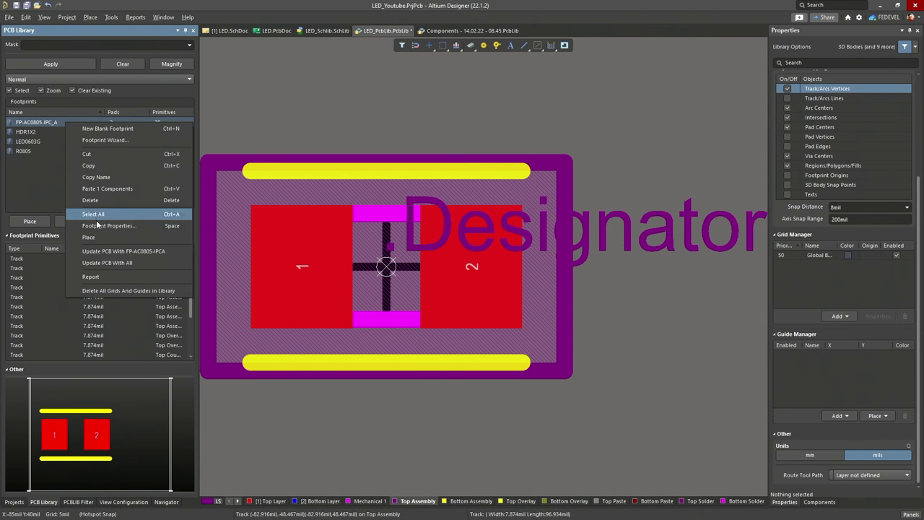
click(112, 201)
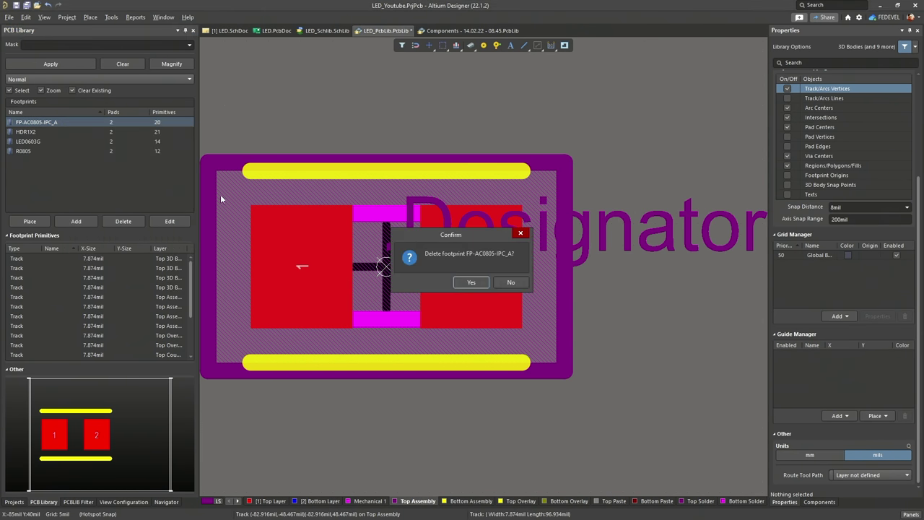
click(468, 282)
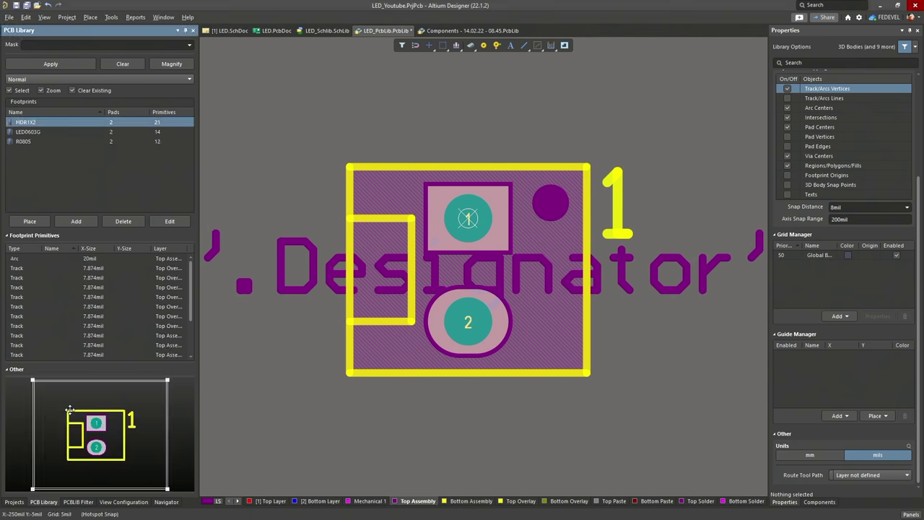
Close the free document Components - 14.02.22 - 08.45.PcbLib
click(15, 502)
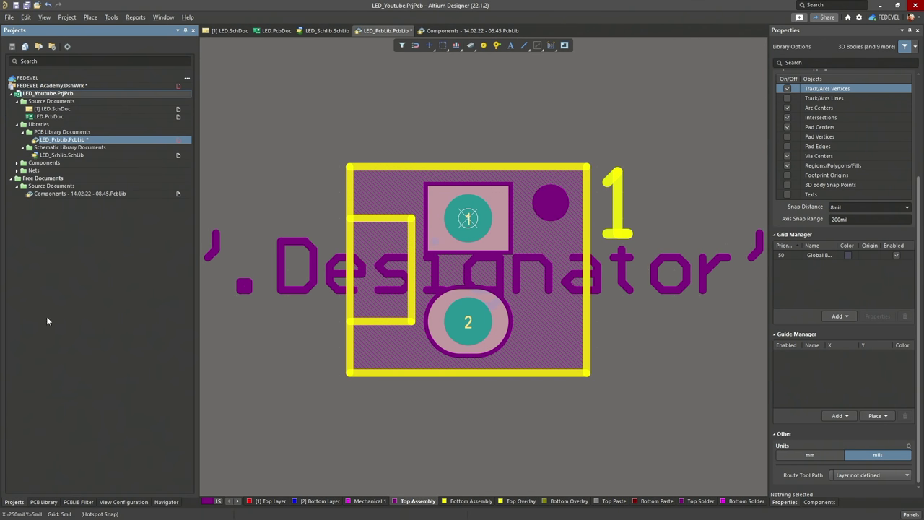
right_click(72, 194)
click(89, 198)
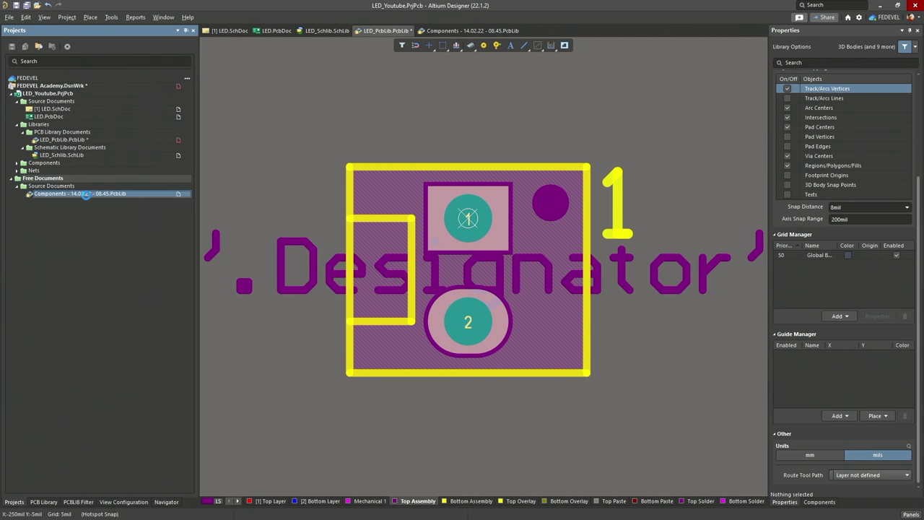
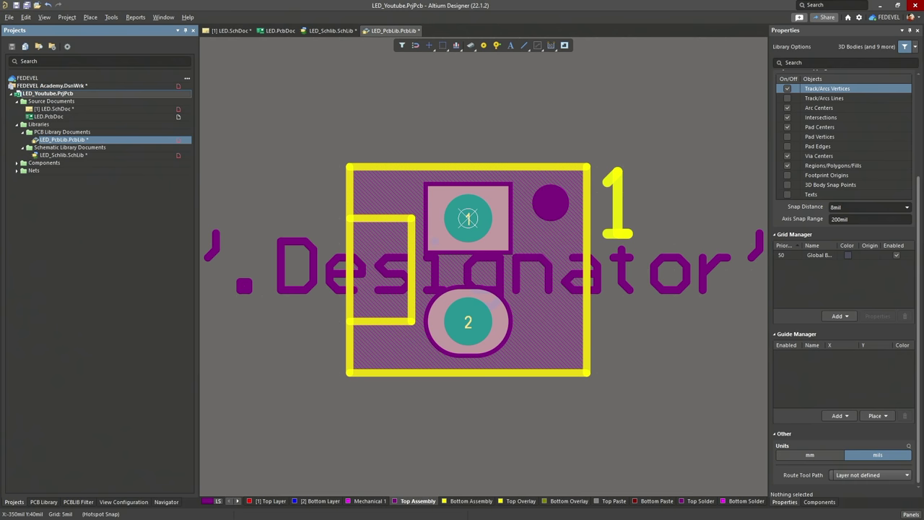
In LED_Schlib.SchLib, assign the footprint HDR1x2 from LED_PcbLib.PcbLib to the component 22-27-2021
double_click(90, 155)
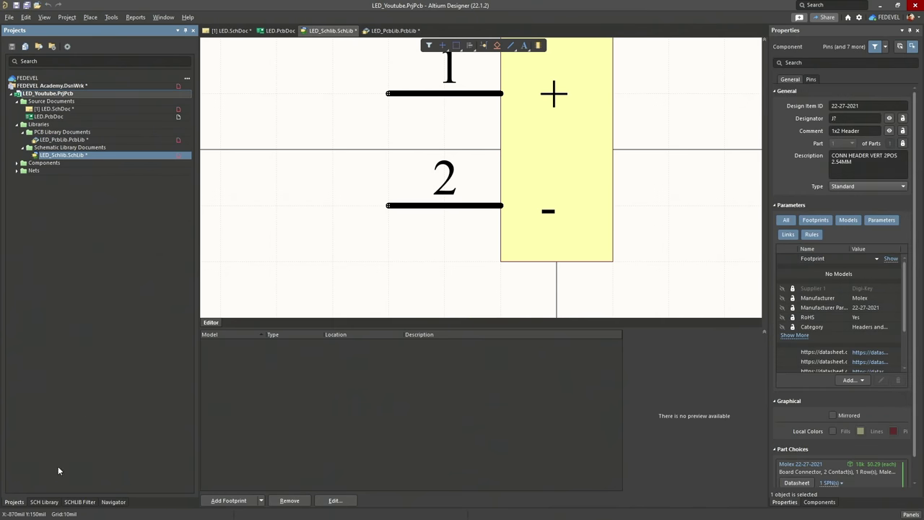
click(44, 501)
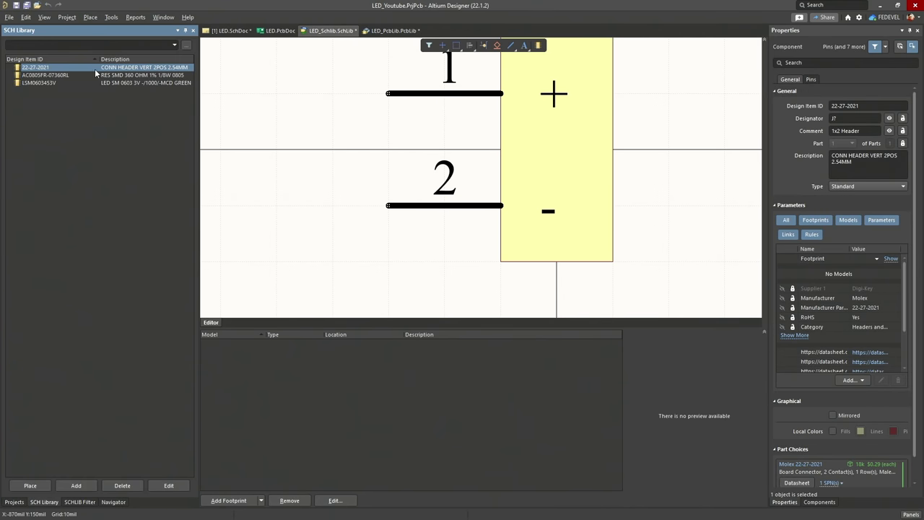
click(45, 83)
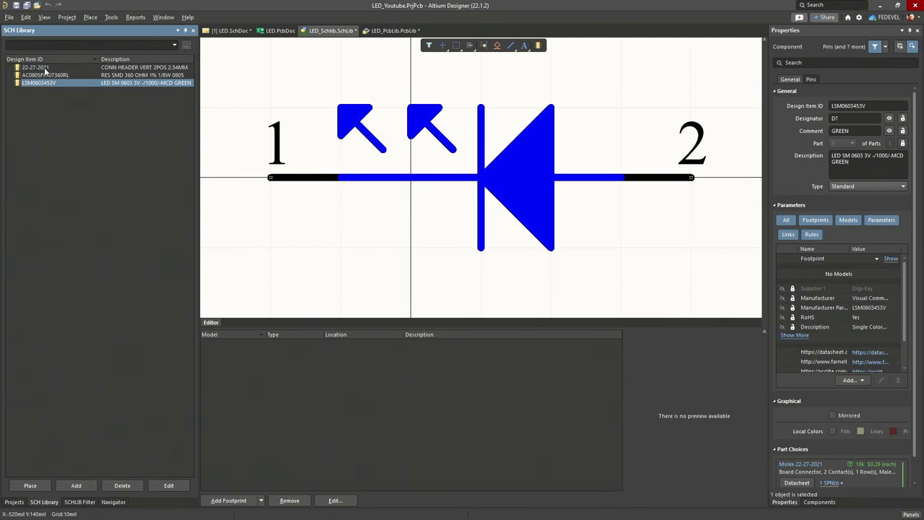
click(42, 68)
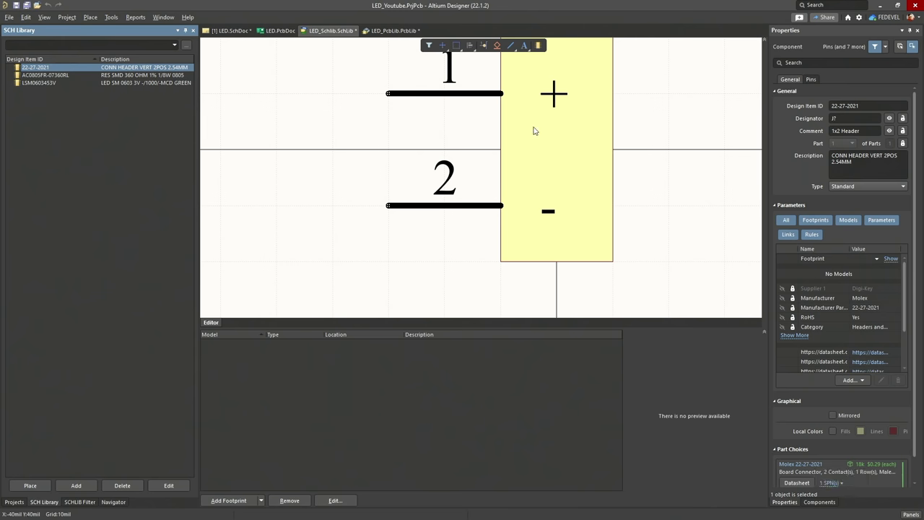
click(231, 501)
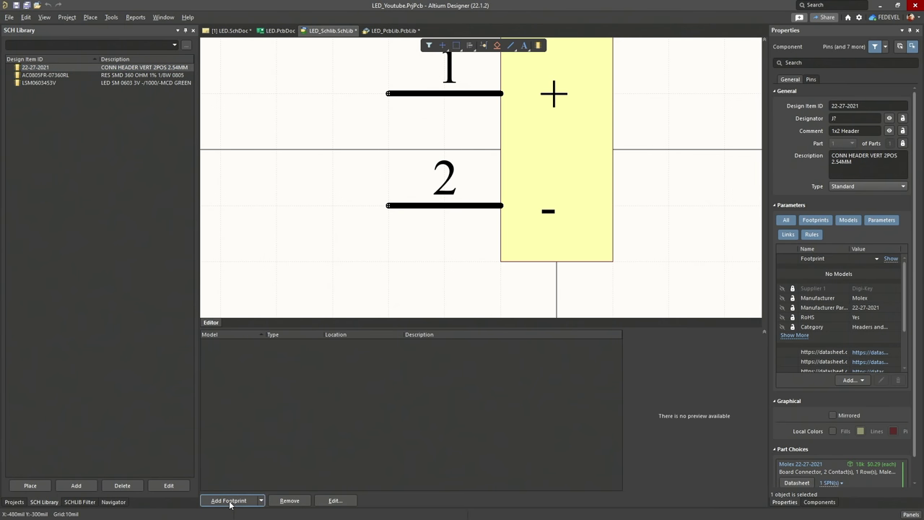
click(435, 172)
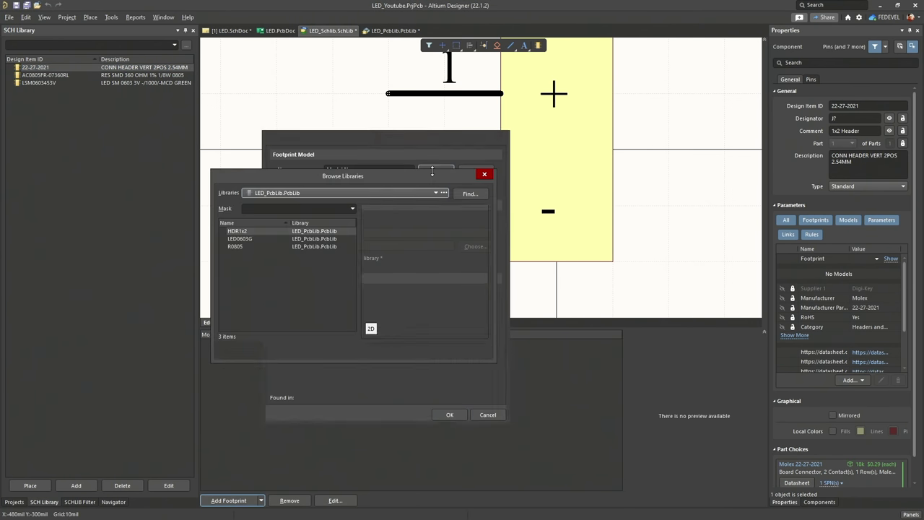
click(267, 231)
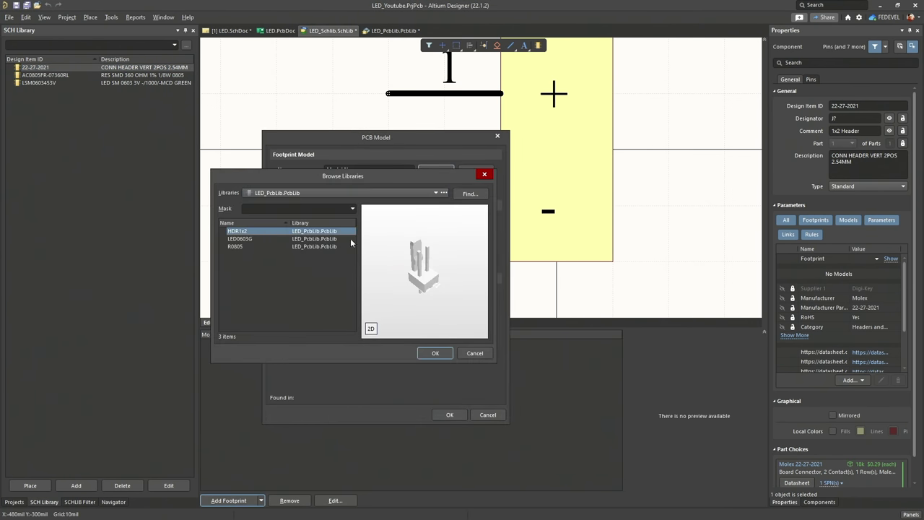
click(433, 353)
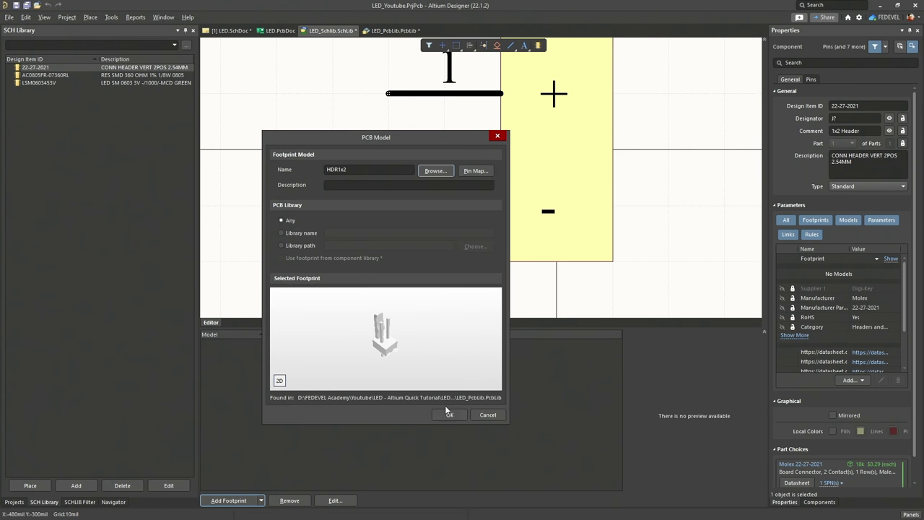
click(449, 415)
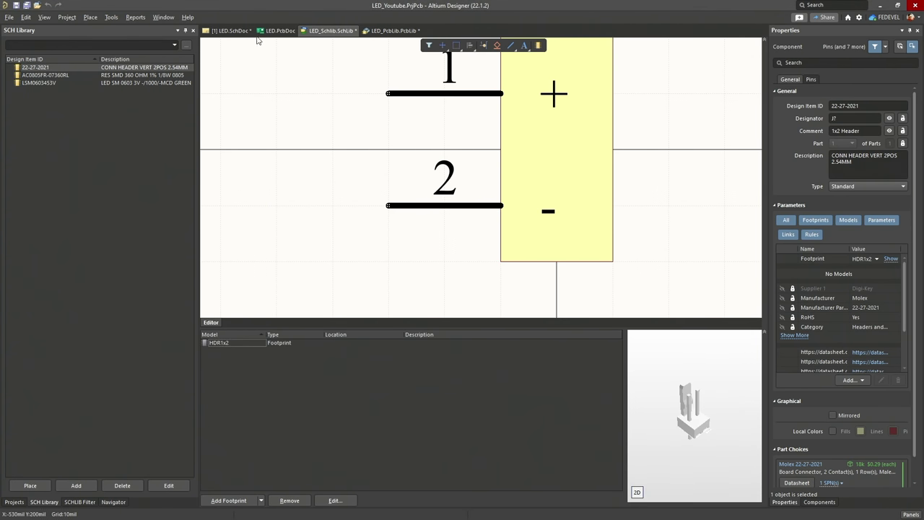
Update the schematic sheets from the library component 22-27-2021 and check the 1x2 header's footprint in LED.SchDoc
click(230, 30)
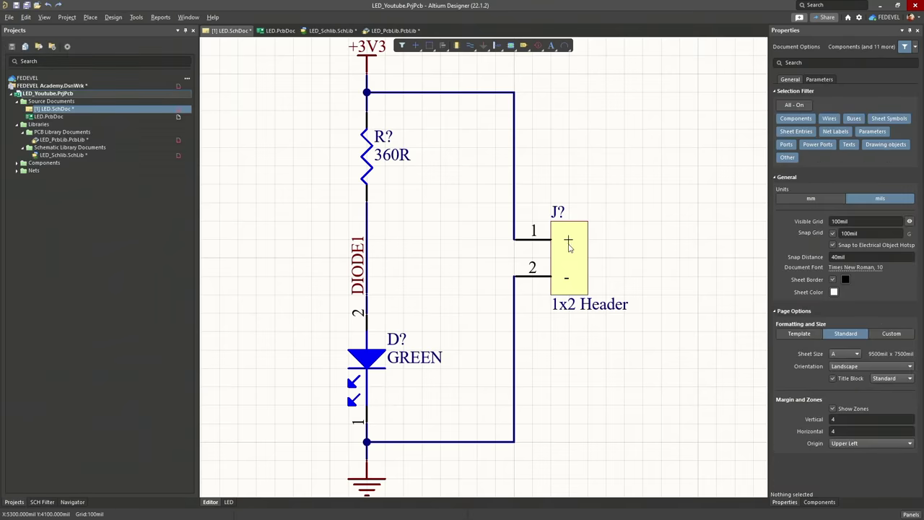
click(571, 251)
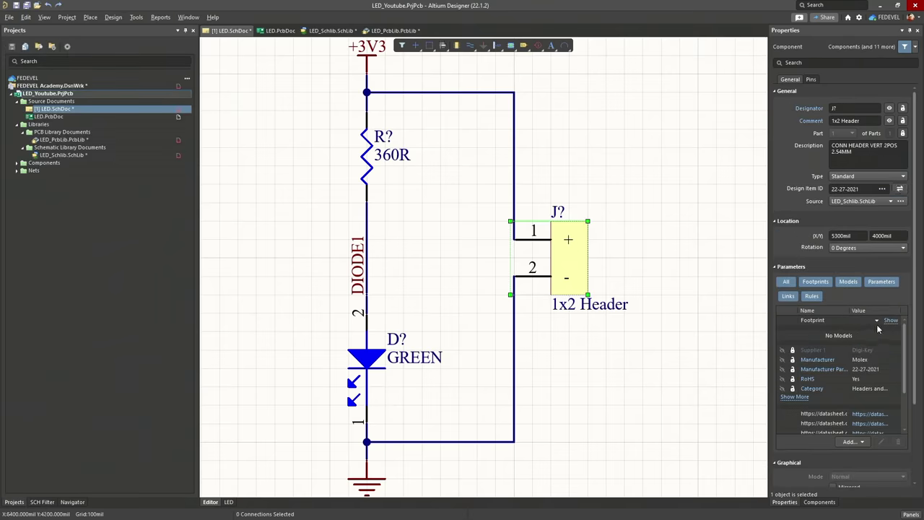
click(327, 31)
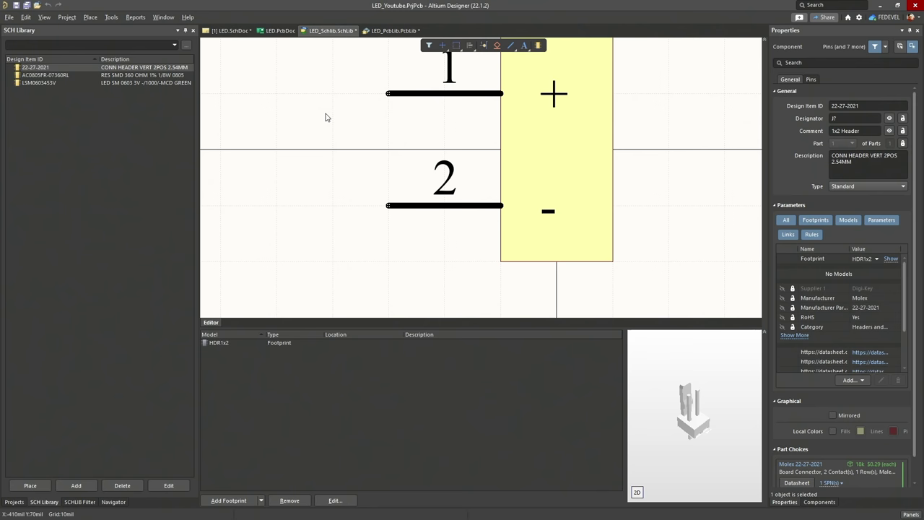
right_click(65, 67)
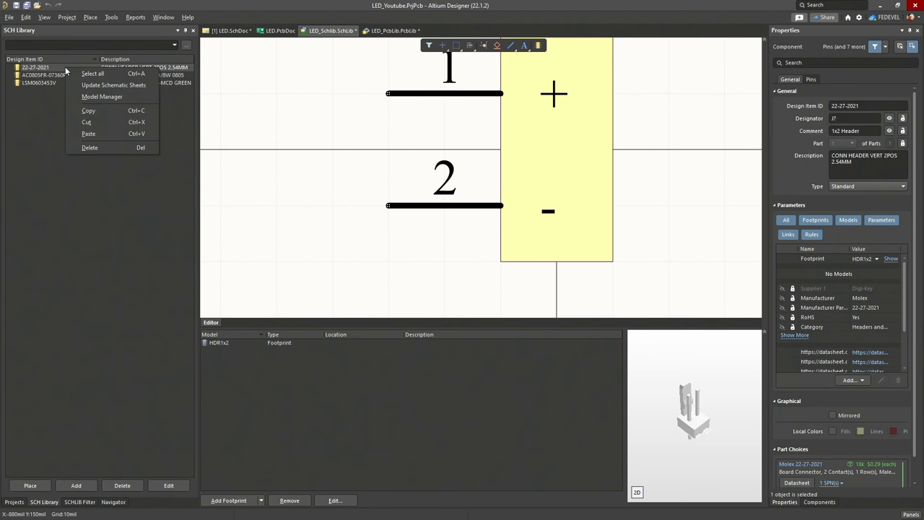
click(116, 84)
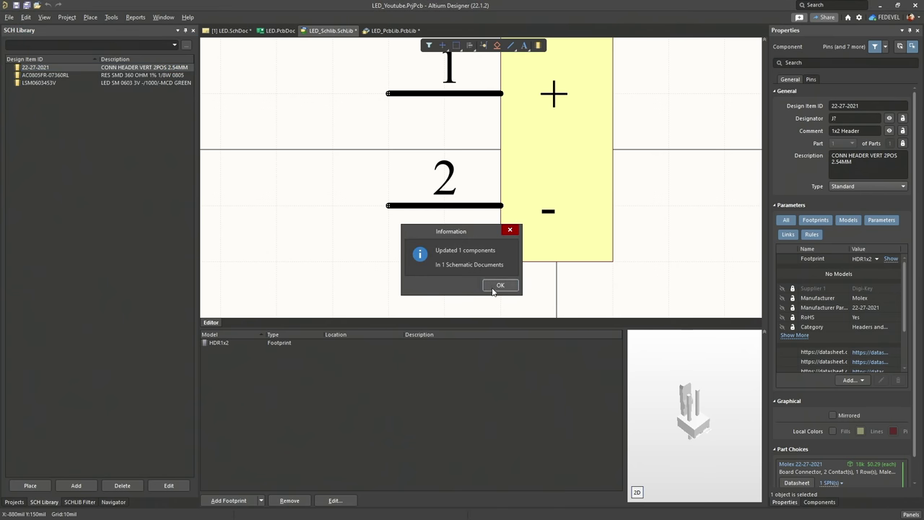
click(495, 287)
click(225, 31)
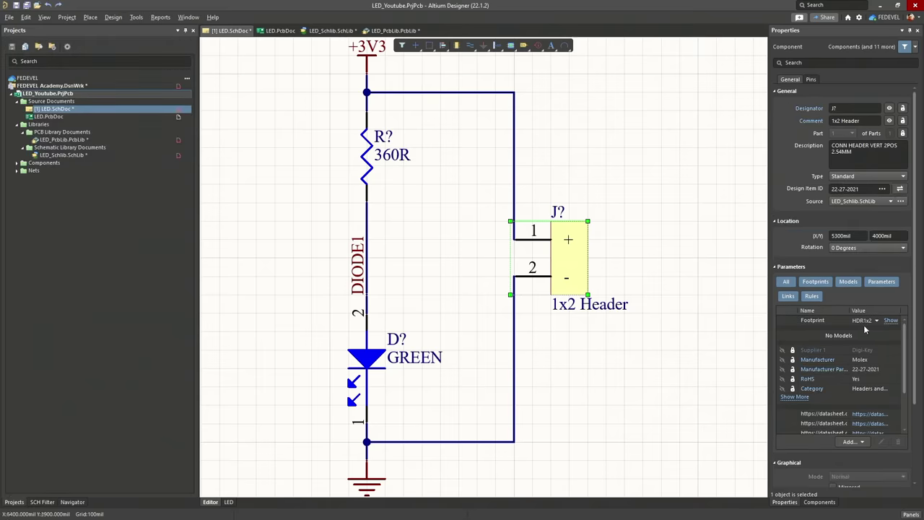
In LED_Schlib.SchLib, assign the footprint R0805 from LED_PcbLib.PcbLib to the resistor AC0805FR-07360RL
click(329, 32)
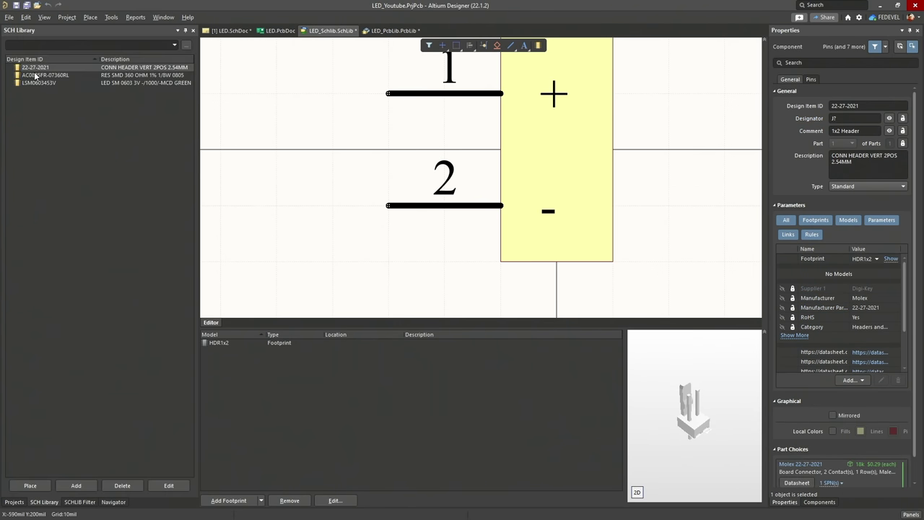
click(34, 76)
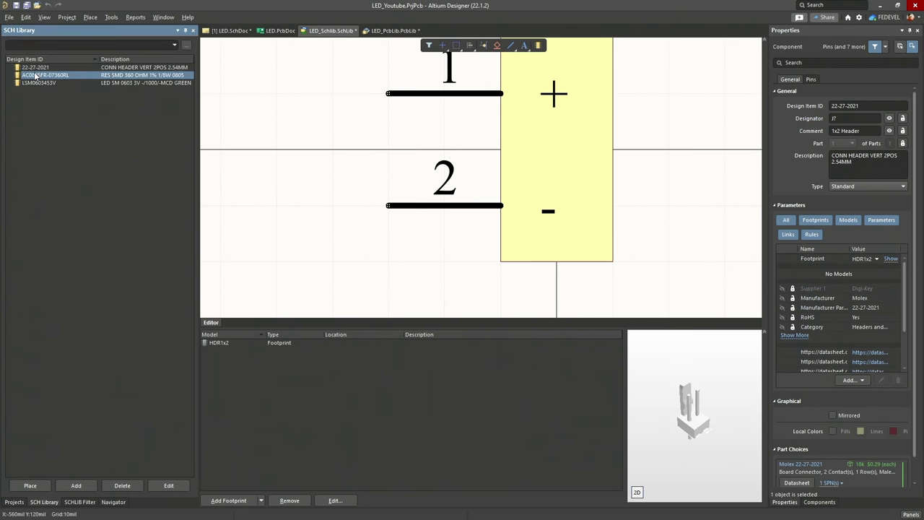
click(224, 500)
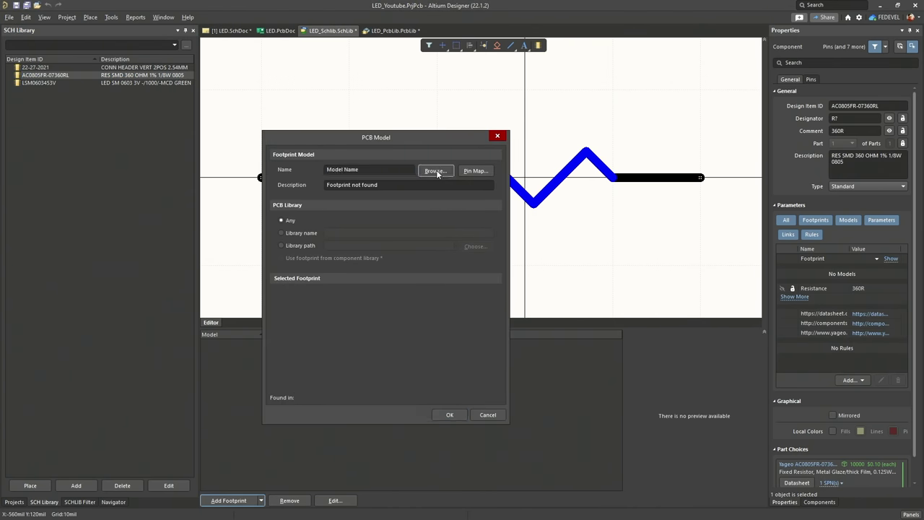
click(437, 172)
click(245, 248)
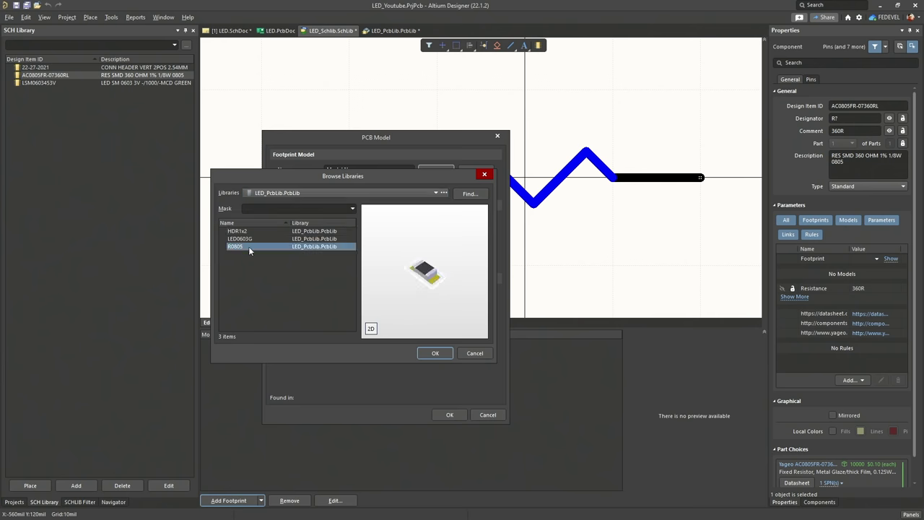
click(424, 356)
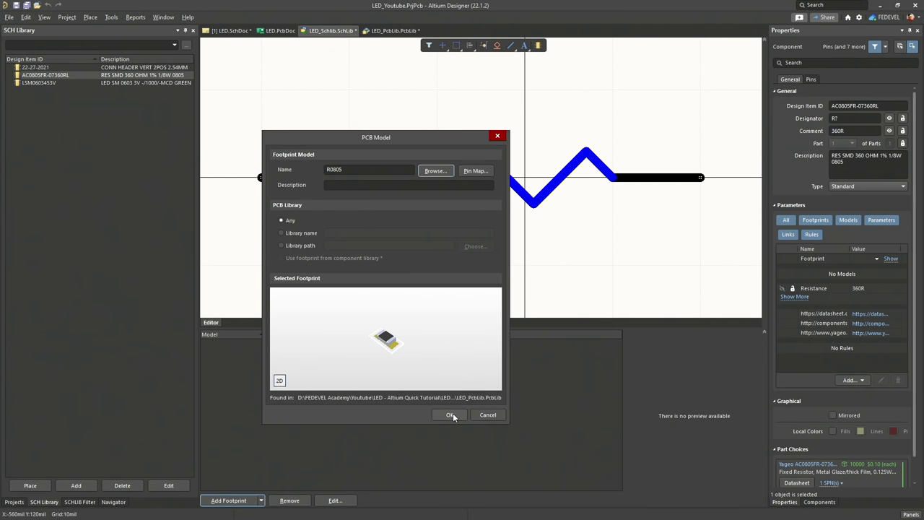
click(449, 415)
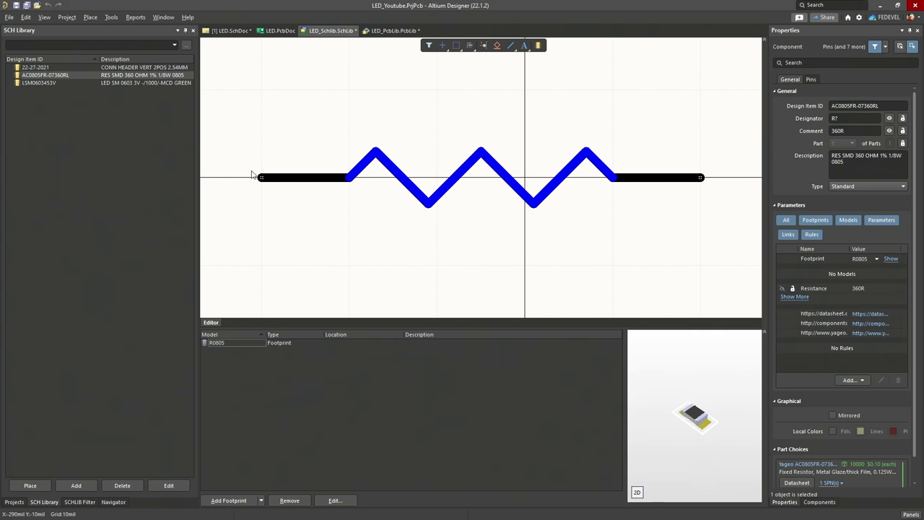
Update the schematic sheets from the library component AC0805FR-07360RL
right_click(78, 78)
click(87, 94)
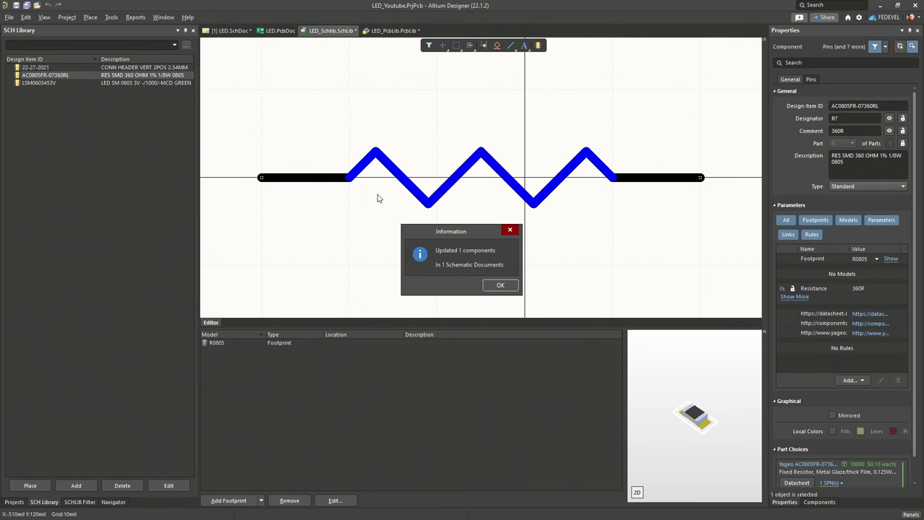
click(499, 285)
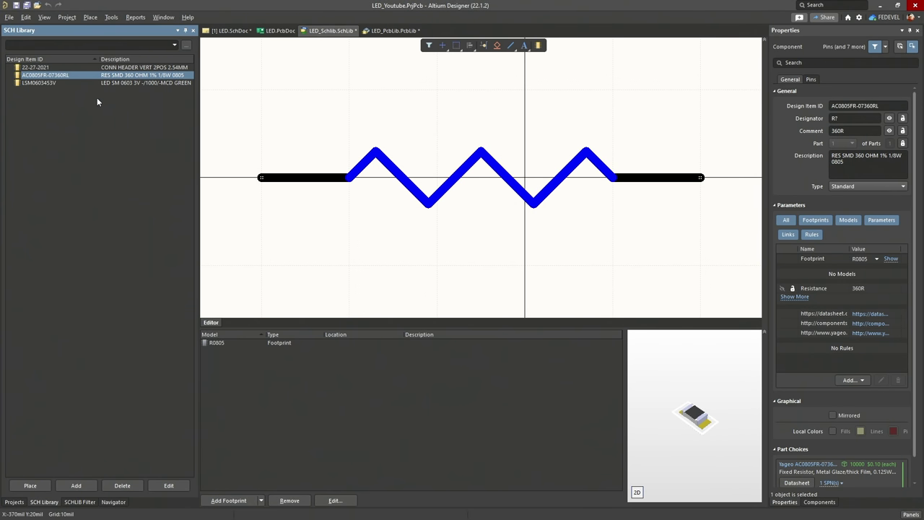
Assign the footprint LED0603G from LED_PcbLib.PcbLib to the library component LSM0603453V
click(69, 82)
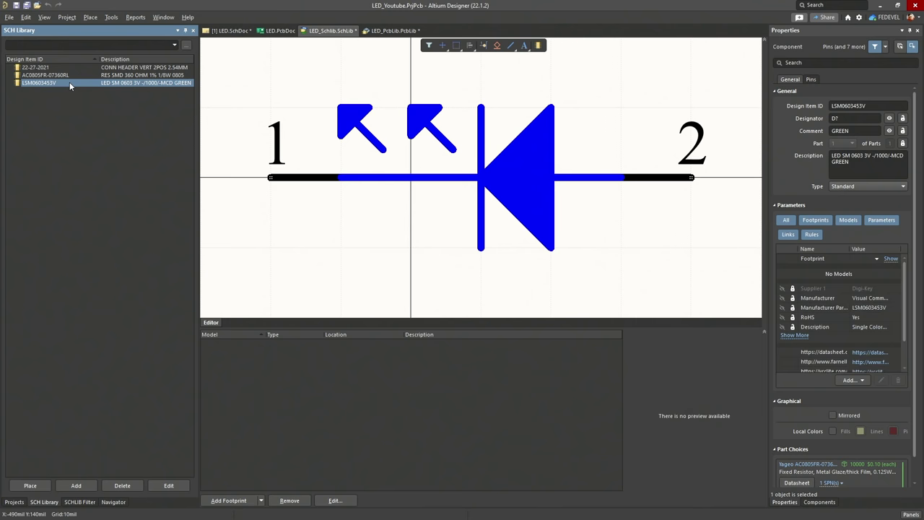
click(224, 500)
click(434, 171)
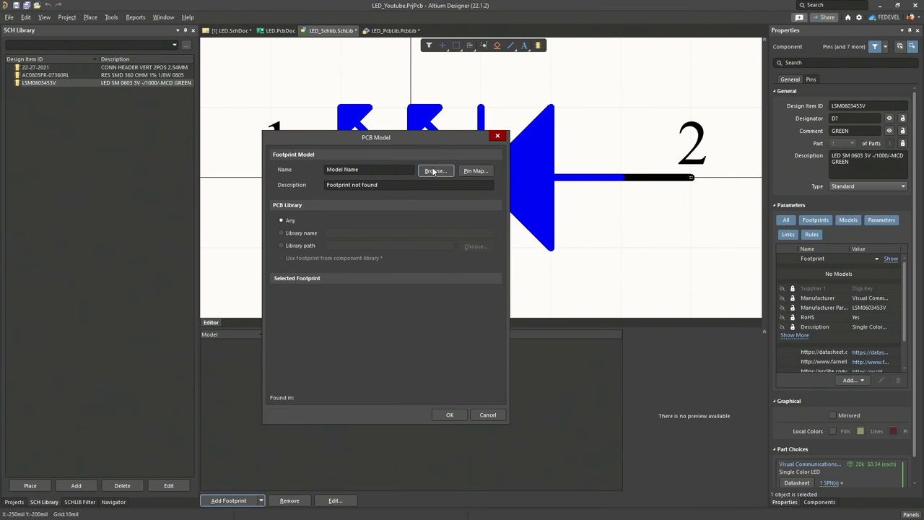
click(242, 238)
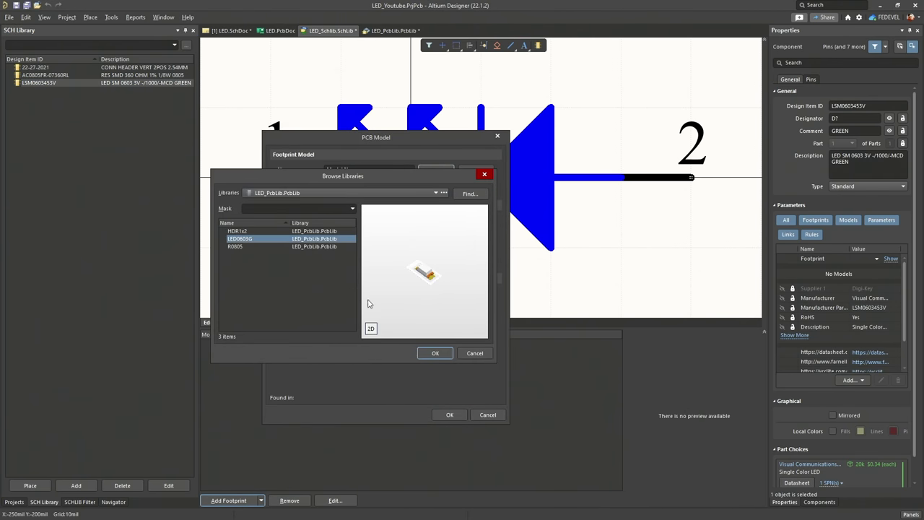
click(434, 354)
click(450, 414)
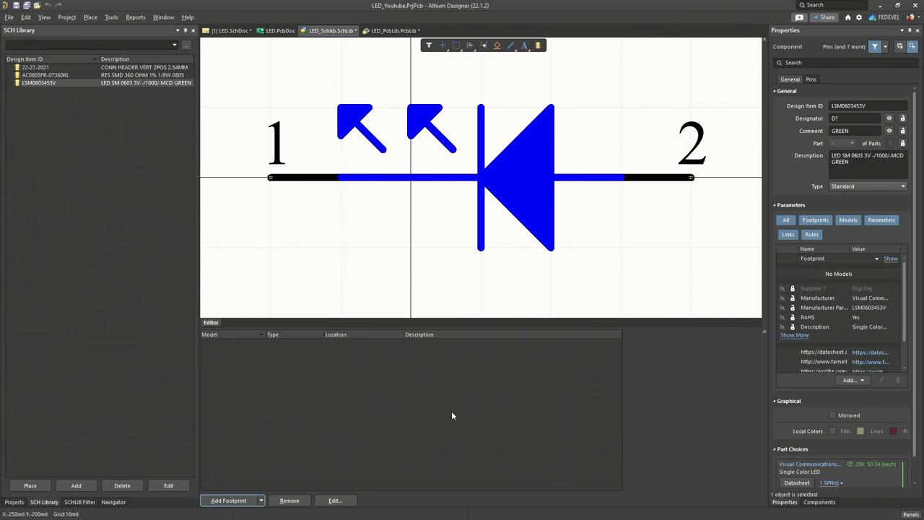
Update the schematic sheets from the library component LSM0603453V
right_click(71, 85)
click(115, 96)
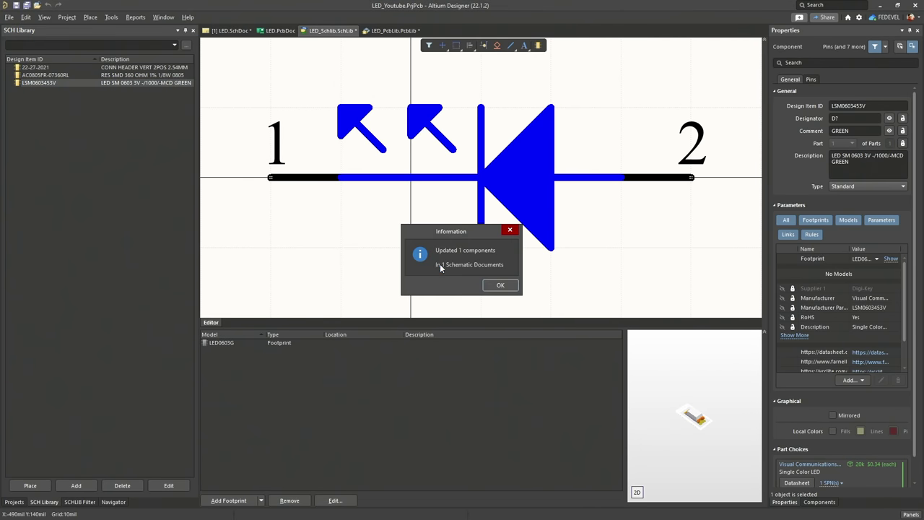
click(499, 287)
Check the footprints of the 360R resistor and the green LED in LED.SchDoc
click(230, 30)
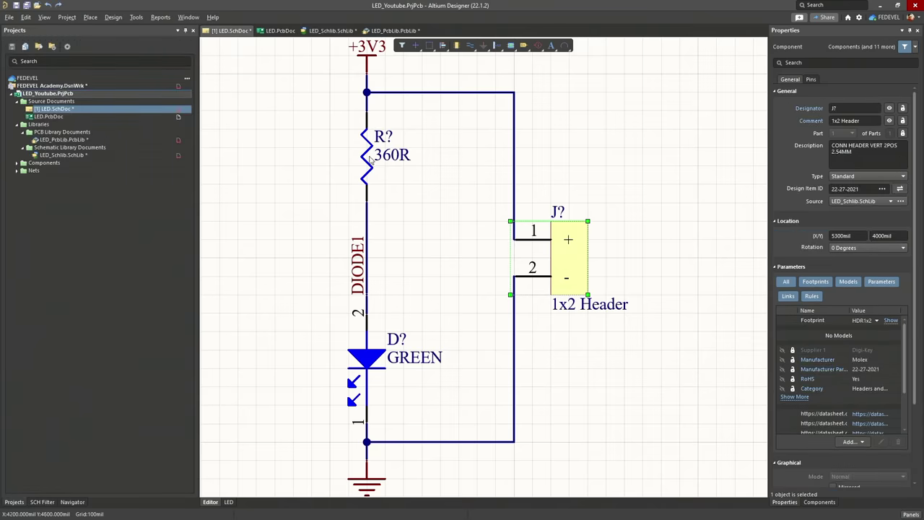
click(370, 160)
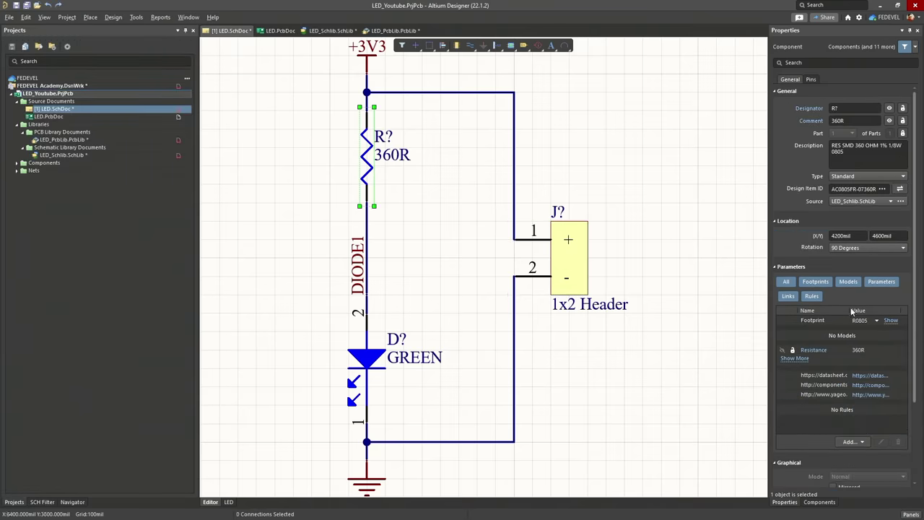
click(367, 360)
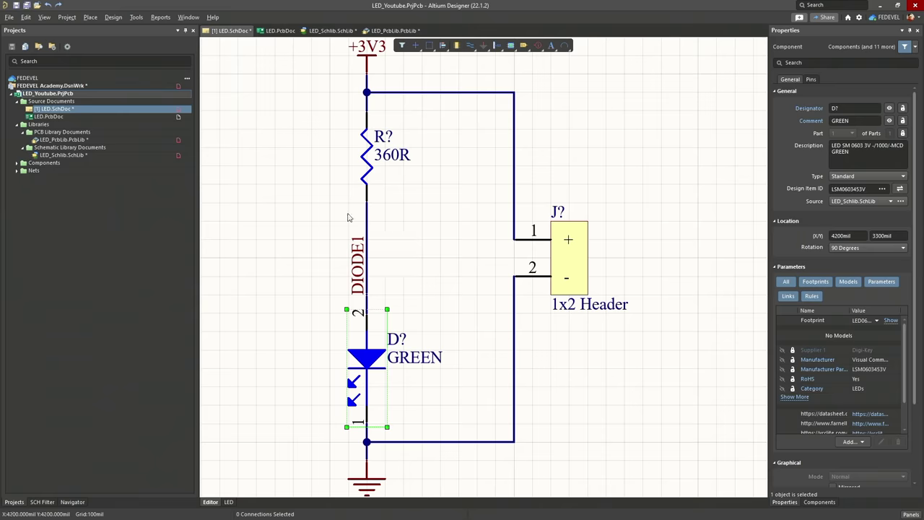
click(296, 202)
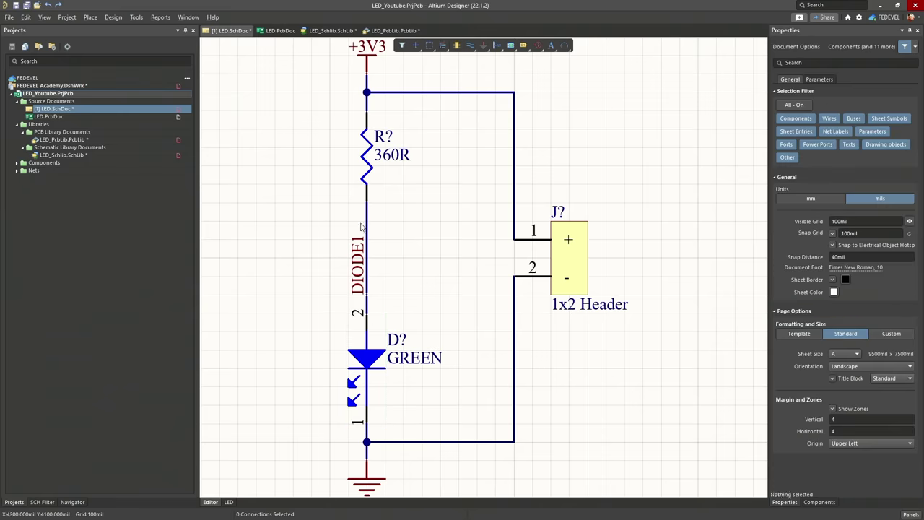
Save LED_Schlib.SchLib, LED_PcbLib.PcbLib and the schematic LED.SchDoc
click(324, 33)
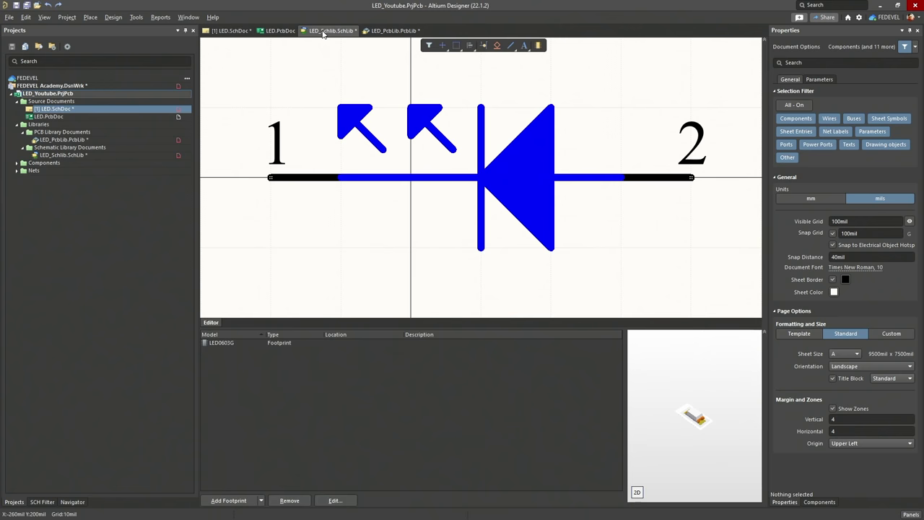
click(15, 6)
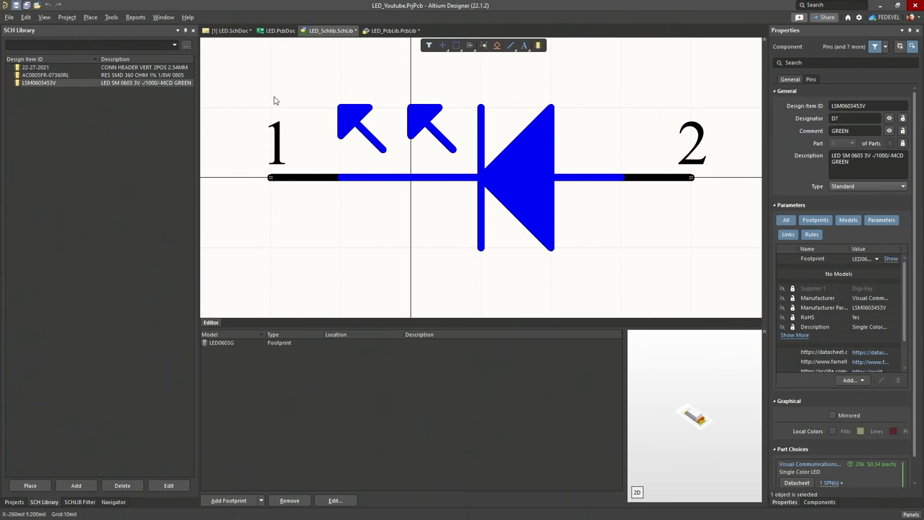
click(384, 32)
click(14, 5)
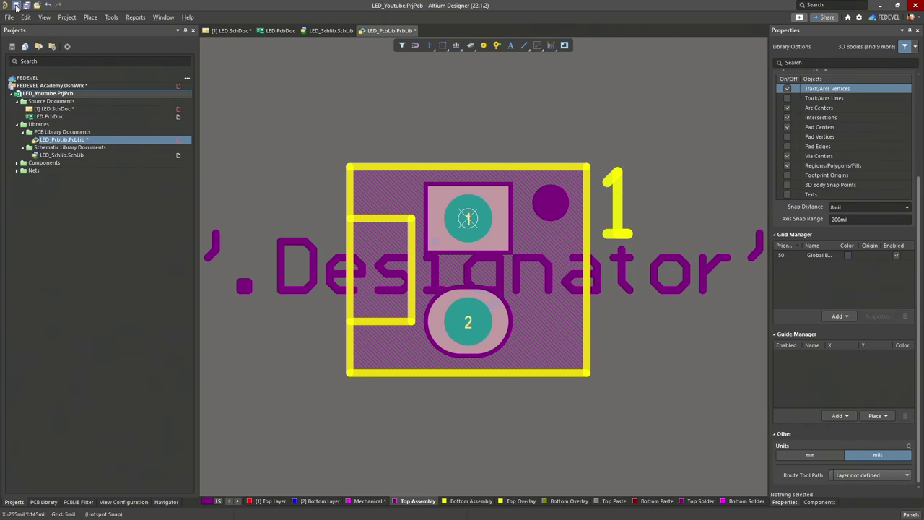
click(222, 34)
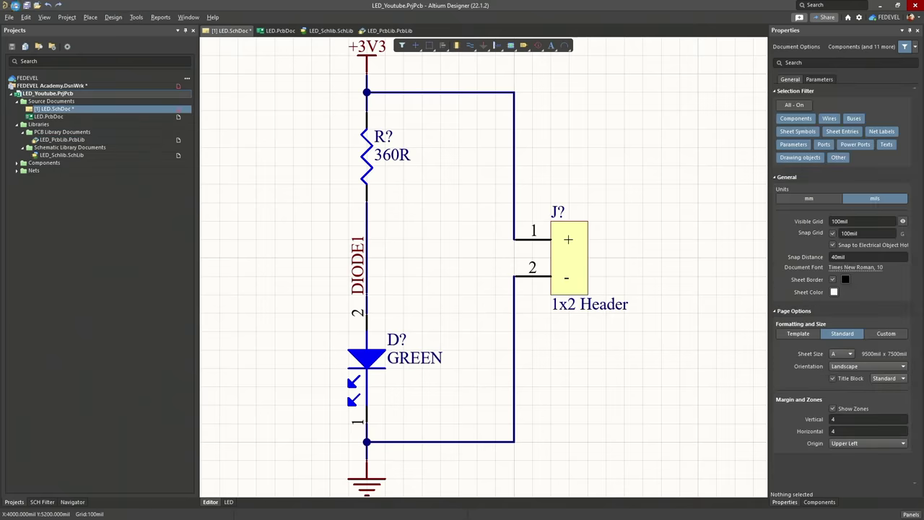
click(15, 5)
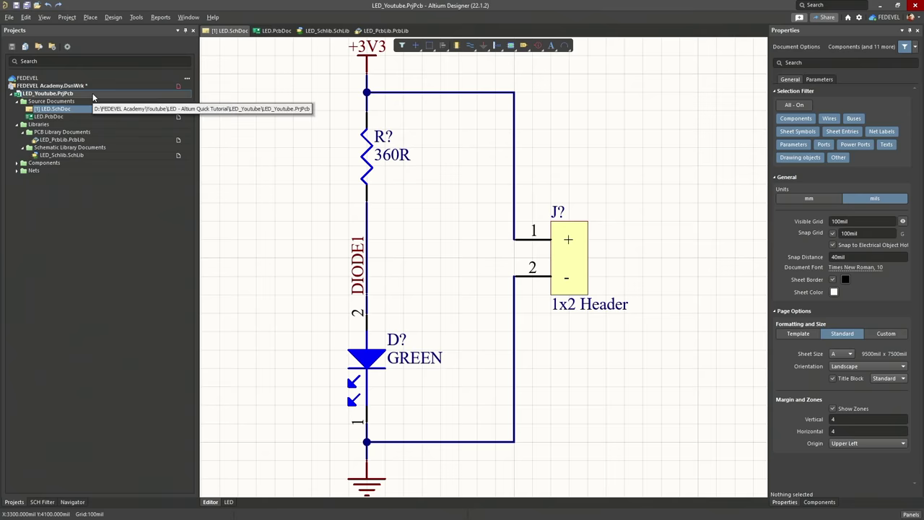
click(16, 6)
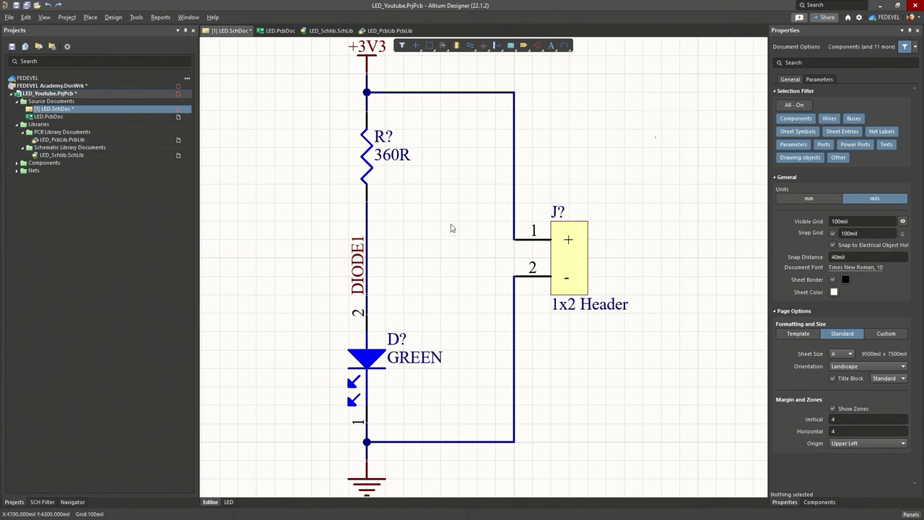
Annotate the components in LED.SchDoc as D1, J1 and R1 and execute the engineering change order
click(135, 17)
mouse_move(155, 120)
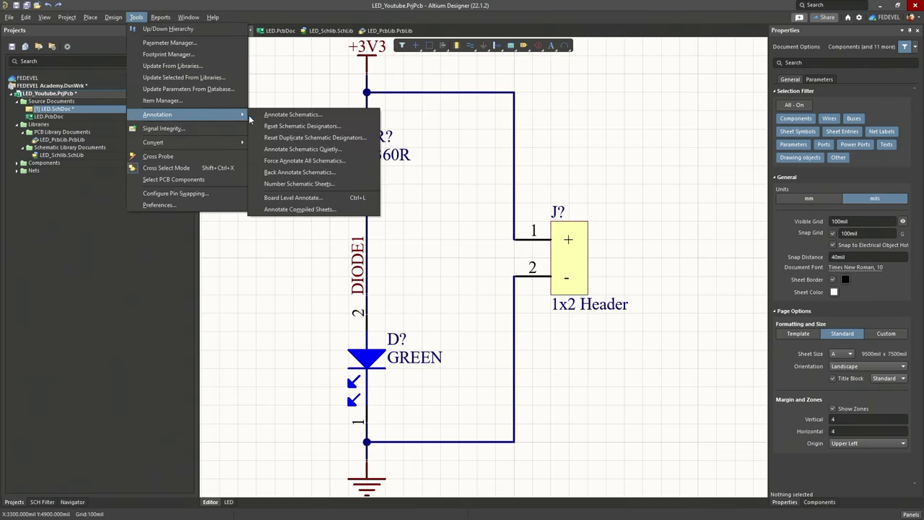
click(283, 117)
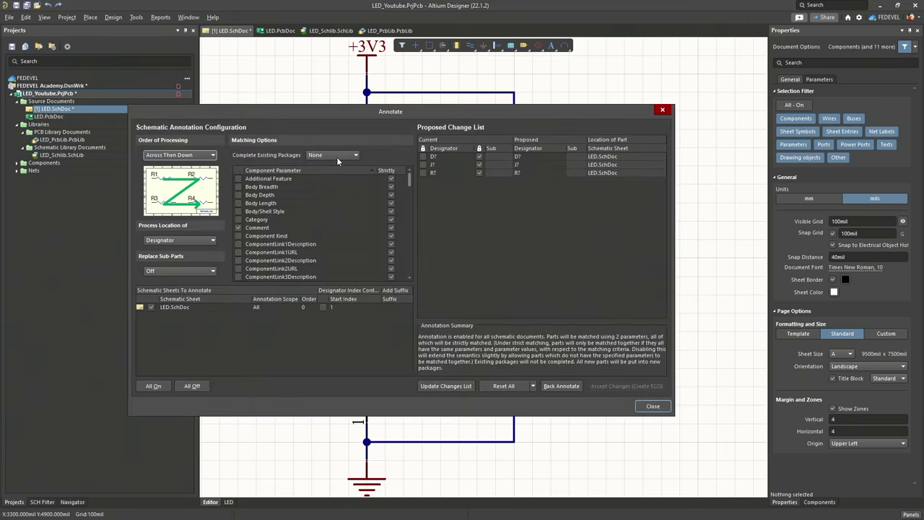
click(433, 385)
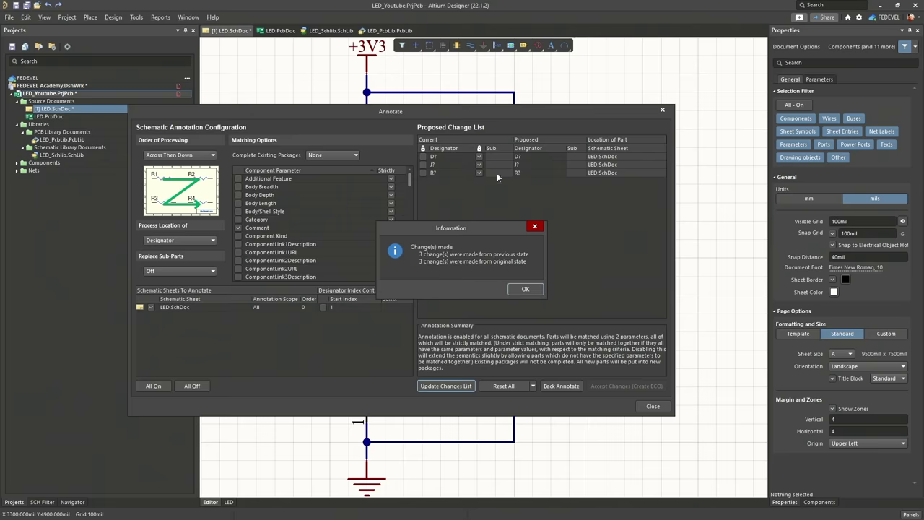
click(525, 289)
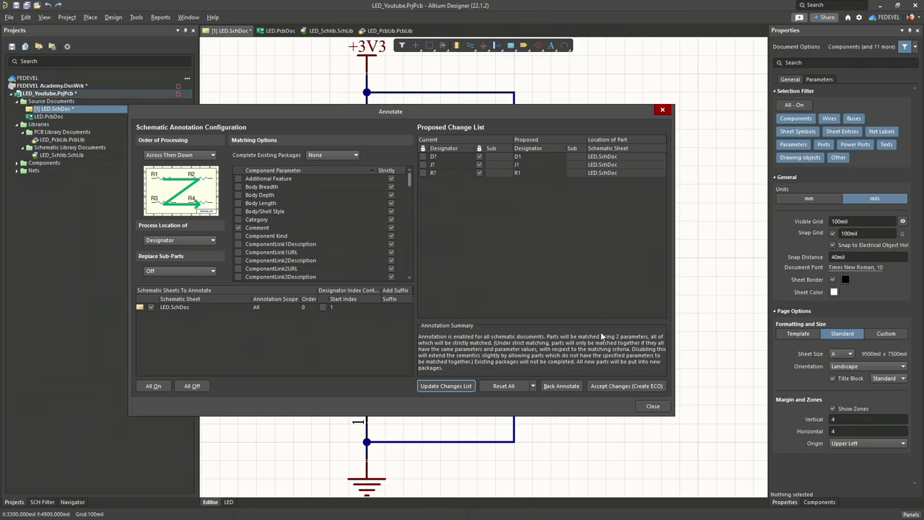
click(604, 387)
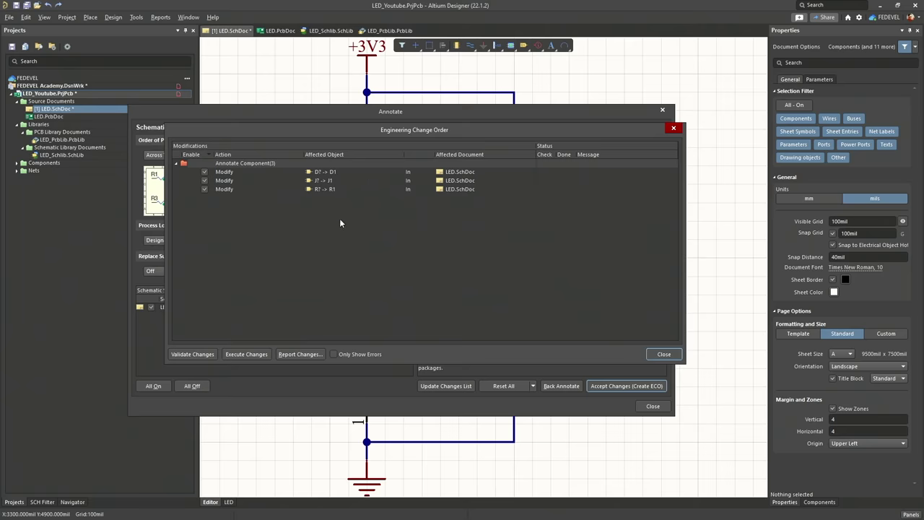
click(240, 353)
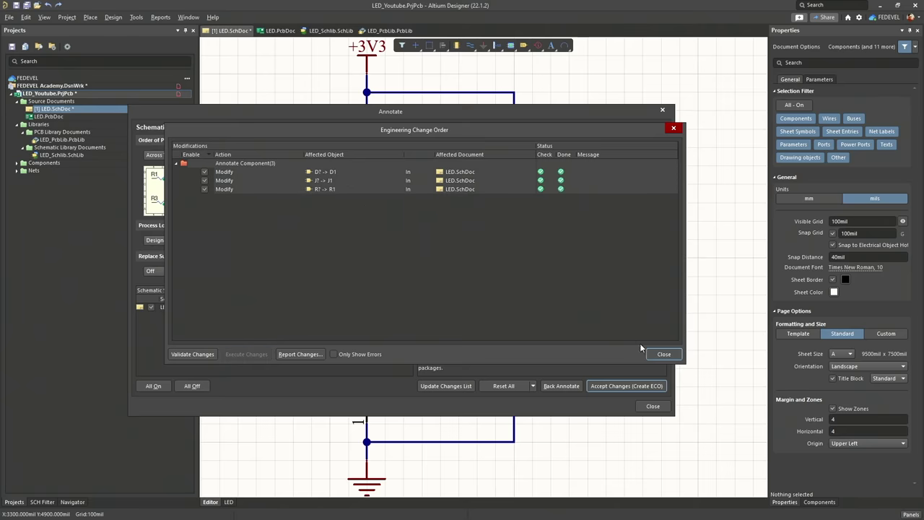
Finish the annotation, validate the project LED_Youtube.PrjPcb and check the compile messages
click(663, 354)
click(653, 406)
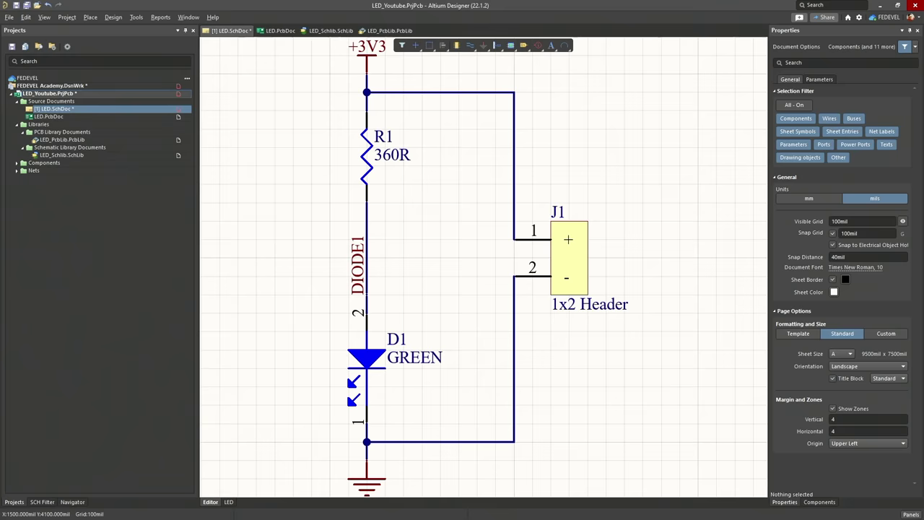
right_click(101, 93)
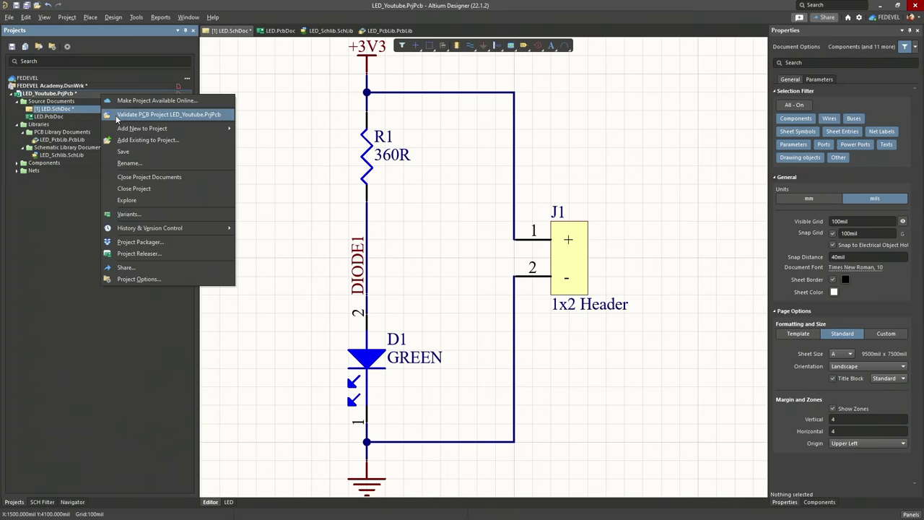
click(116, 116)
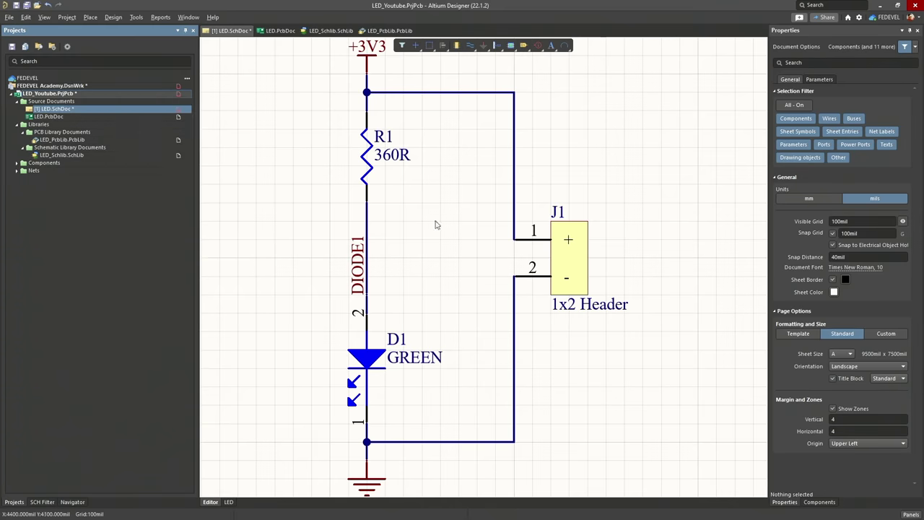
click(911, 514)
click(872, 414)
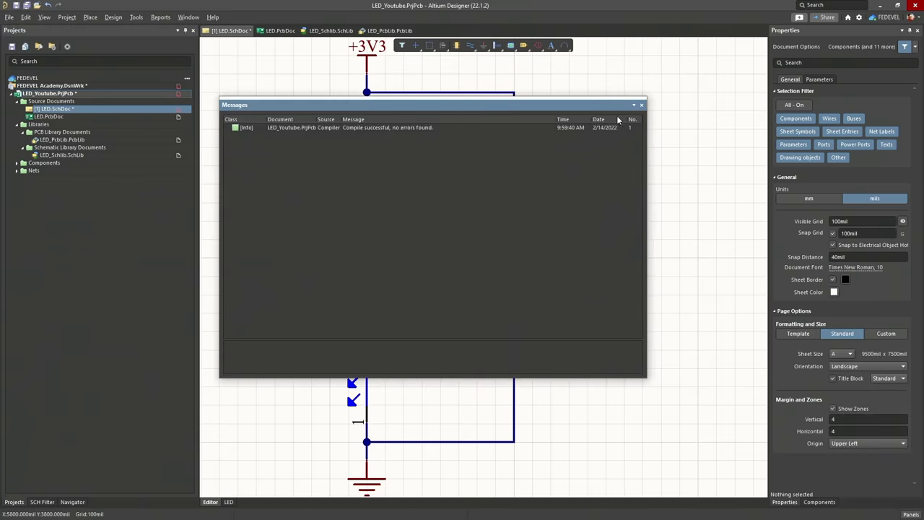
click(641, 105)
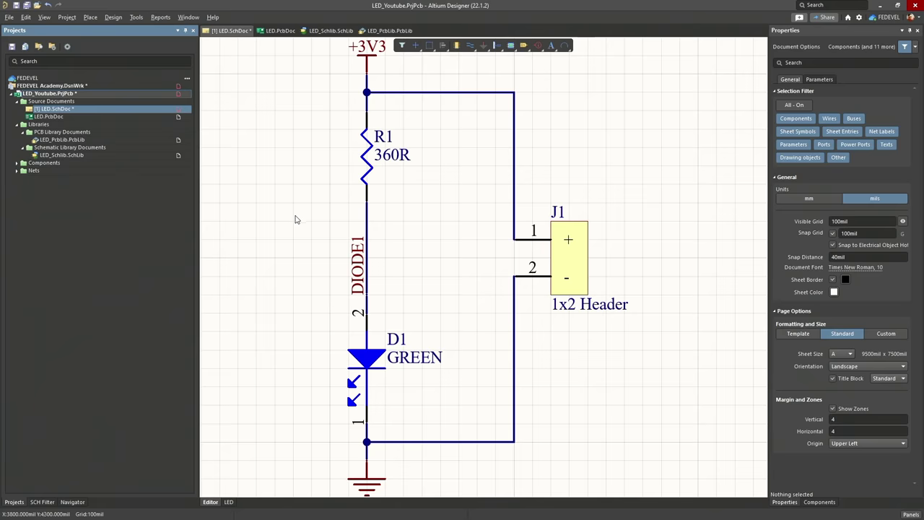
Disable the generation of rooms and component classes for LED.SchDoc in the project's class generation options
click(65, 17)
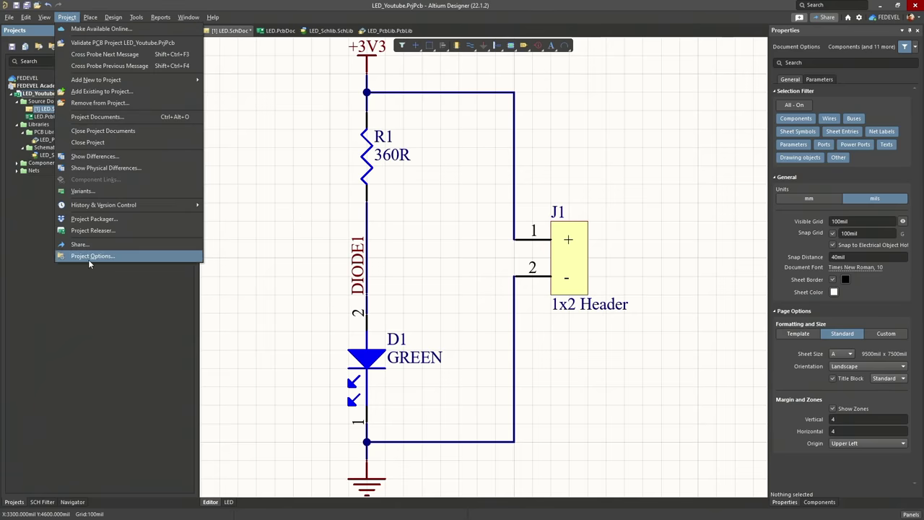
click(89, 262)
click(329, 151)
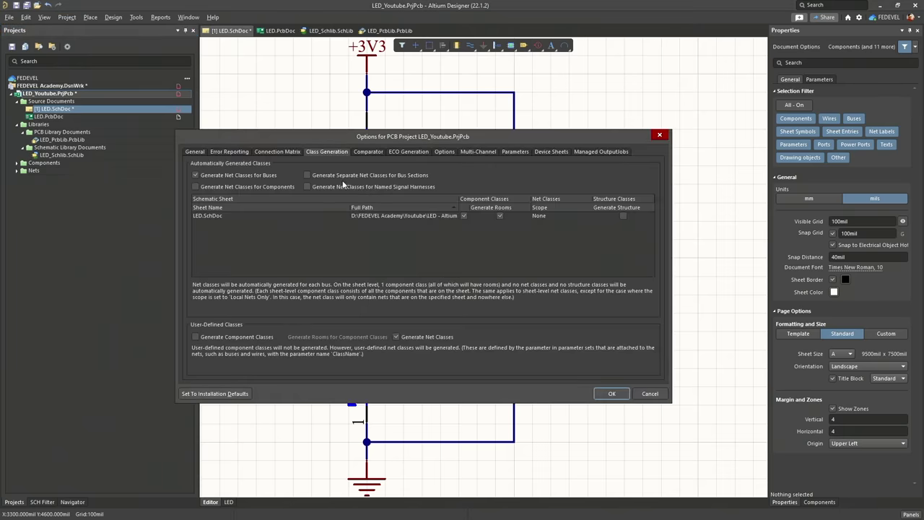
click(501, 216)
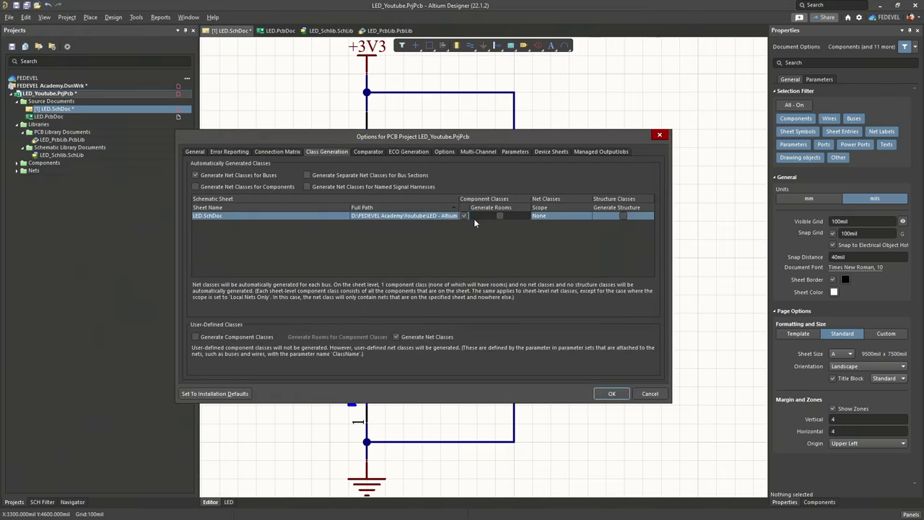
click(464, 215)
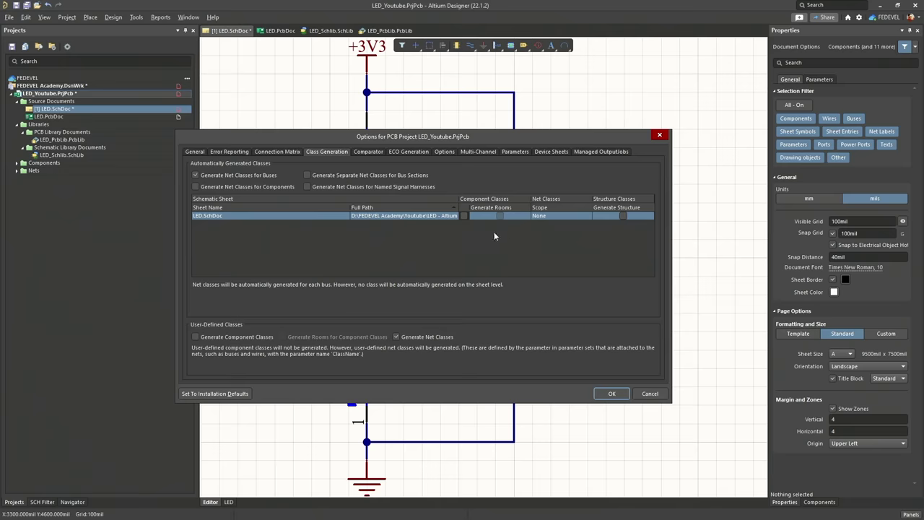
click(605, 396)
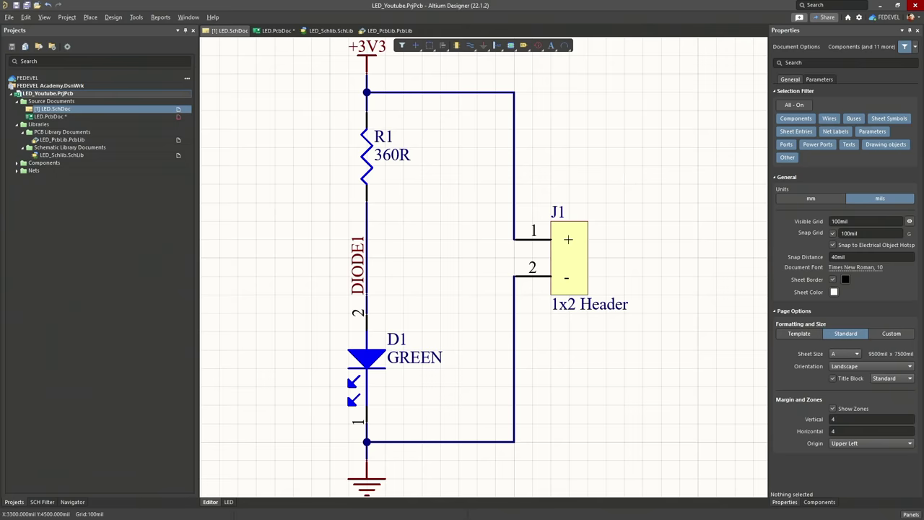
Update LED.PcbDoc from the schematic, executing the changes that add D1, J1, R1 and the nets +3V3, DIODE1 and GND
click(115, 17)
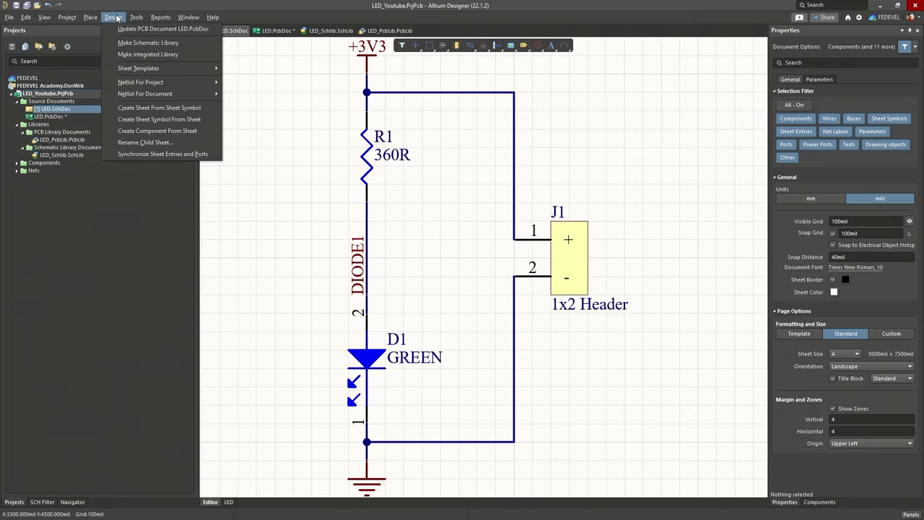
click(114, 29)
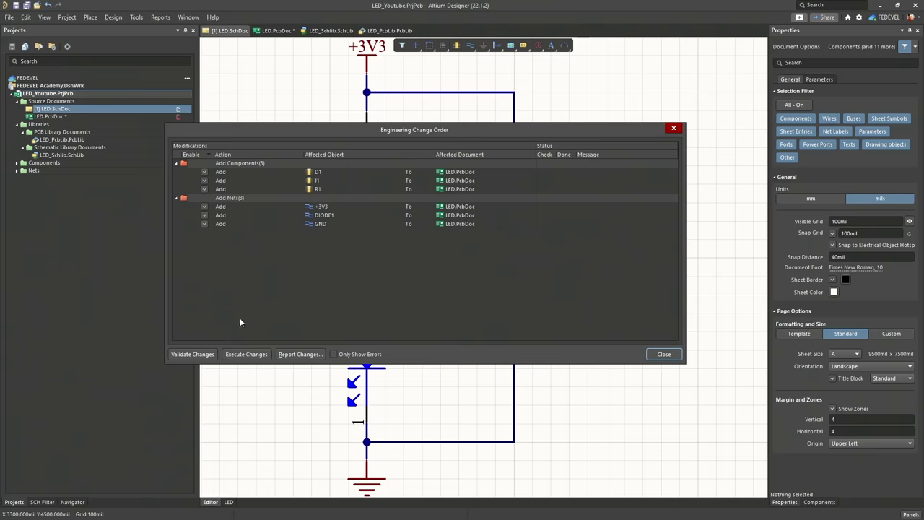
click(246, 353)
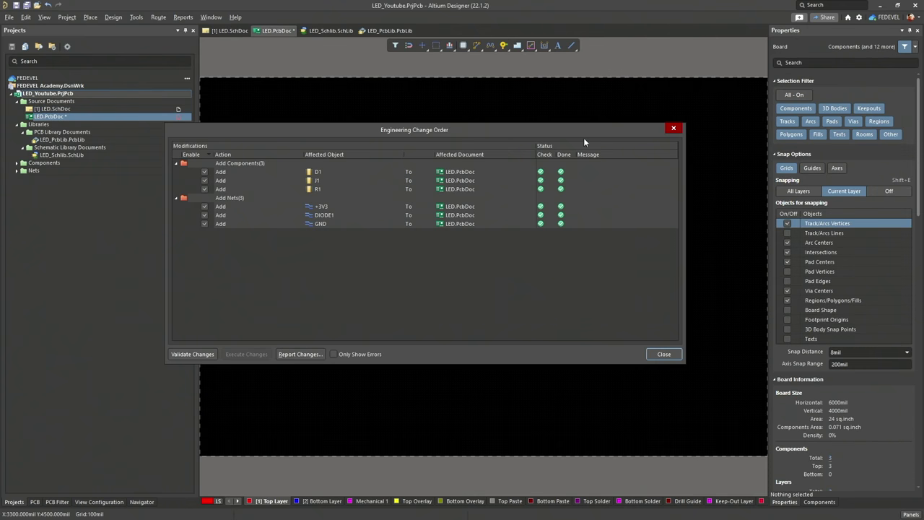
click(661, 353)
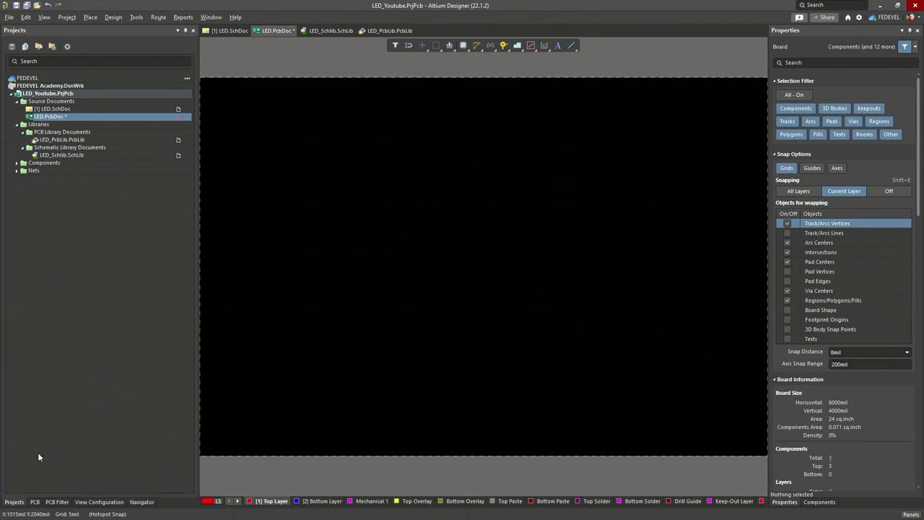
Inspect the imported components beside the board in LED.PcbDoc and review the mouse wheel configuration in the preferences
click(35, 502)
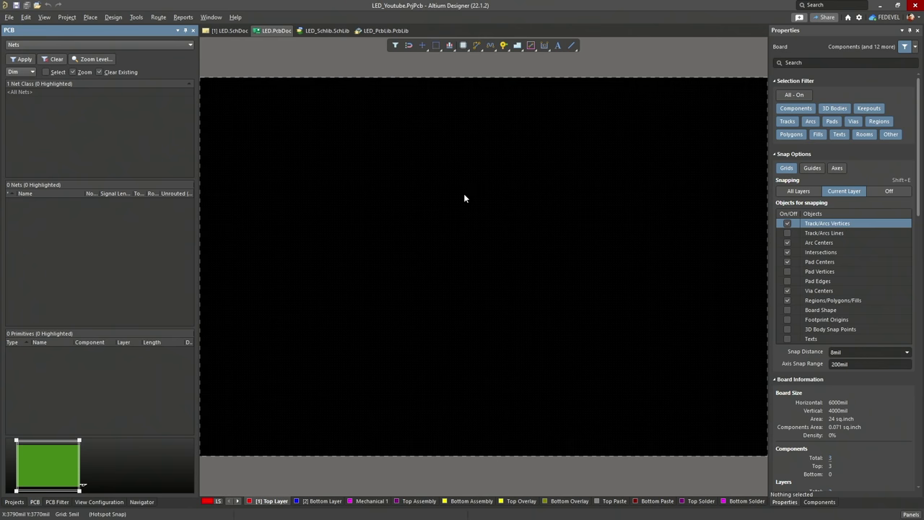
ctrl+scroll(464, 197, down, 2)
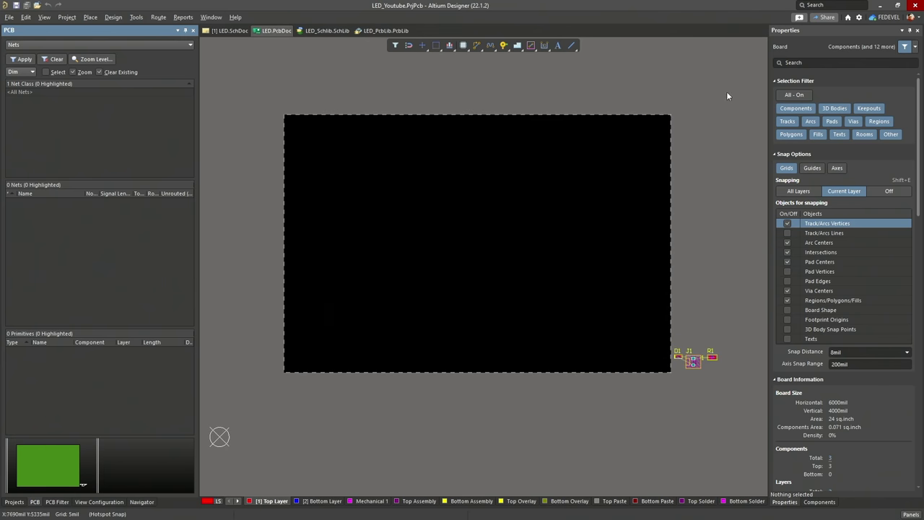
click(859, 18)
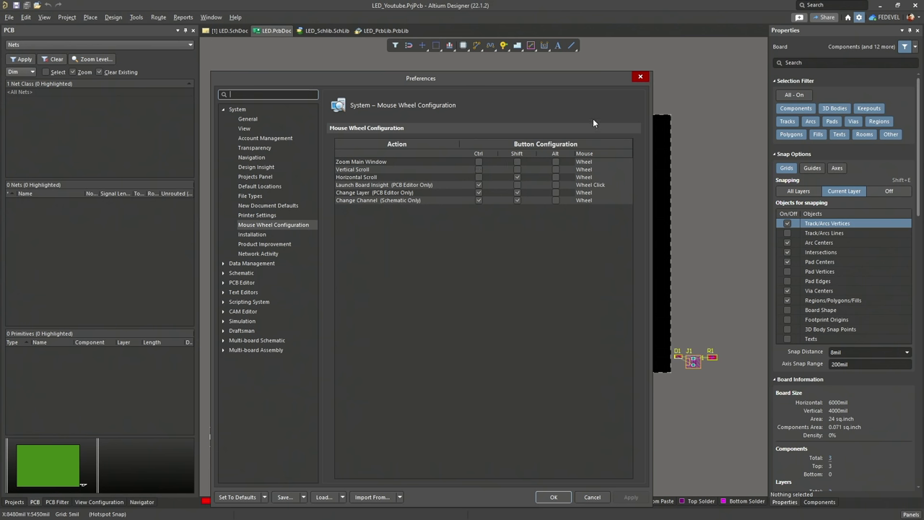
click(641, 78)
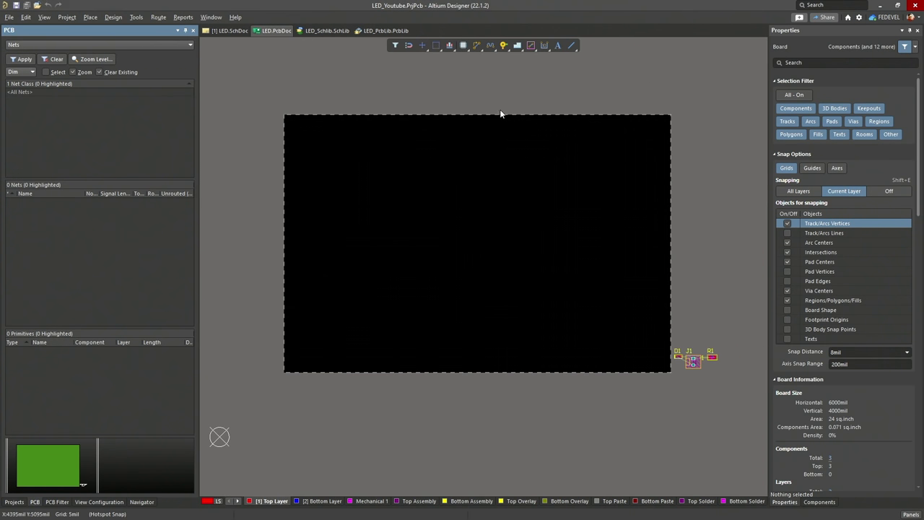
scroll(370, 114, down, 1)
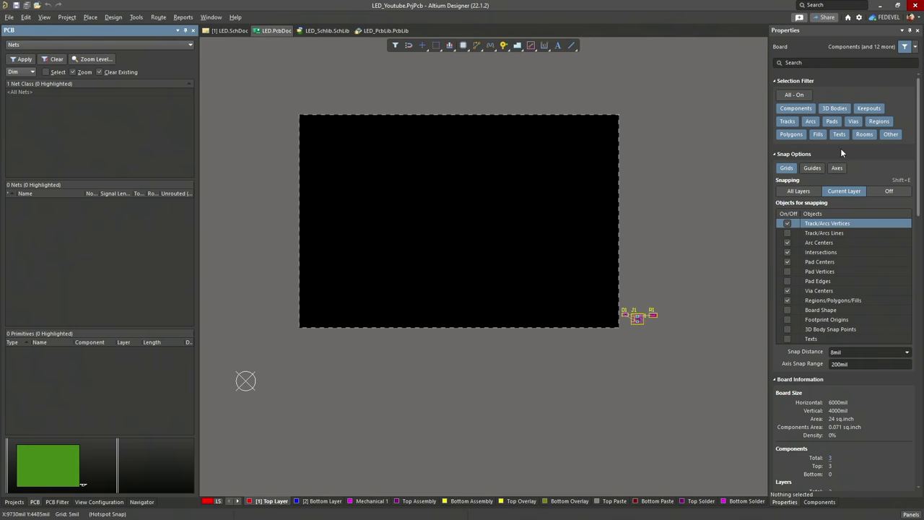
Switch the PCB units to mm and set the global board snap grid step to 20 mm
scroll(837, 146, down, 10)
scroll(836, 146, down, 3)
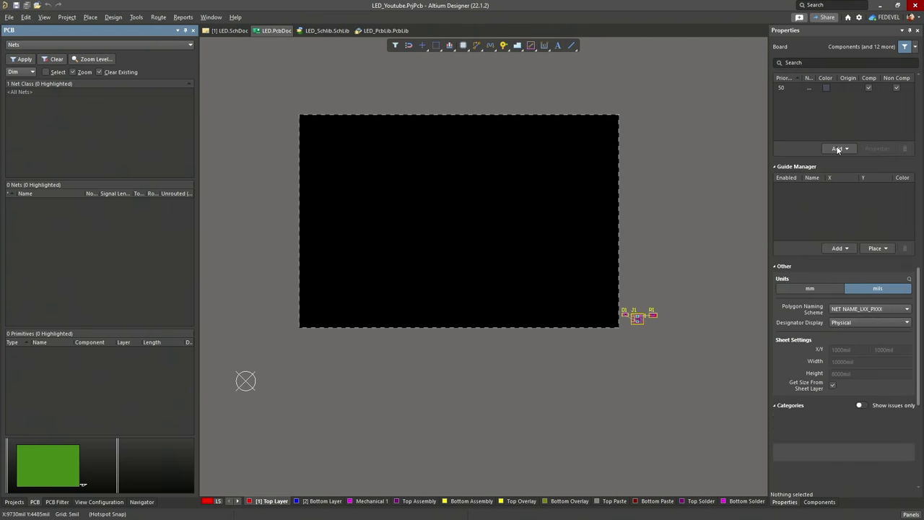
click(808, 289)
scroll(799, 190, up, 2)
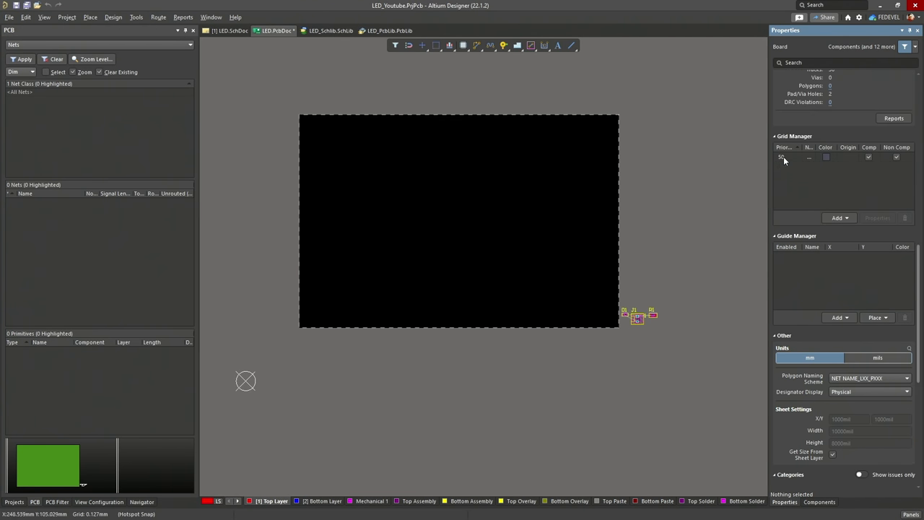
double_click(784, 156)
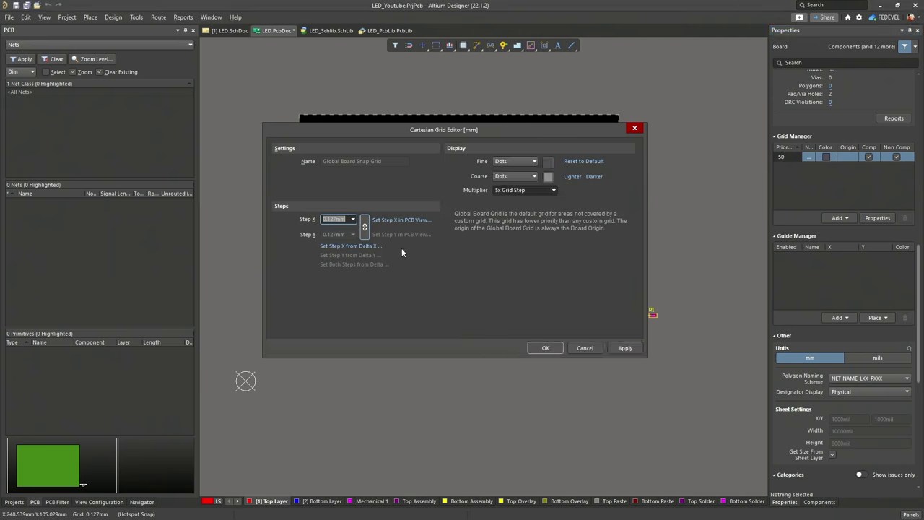
text(20mm)
click(545, 347)
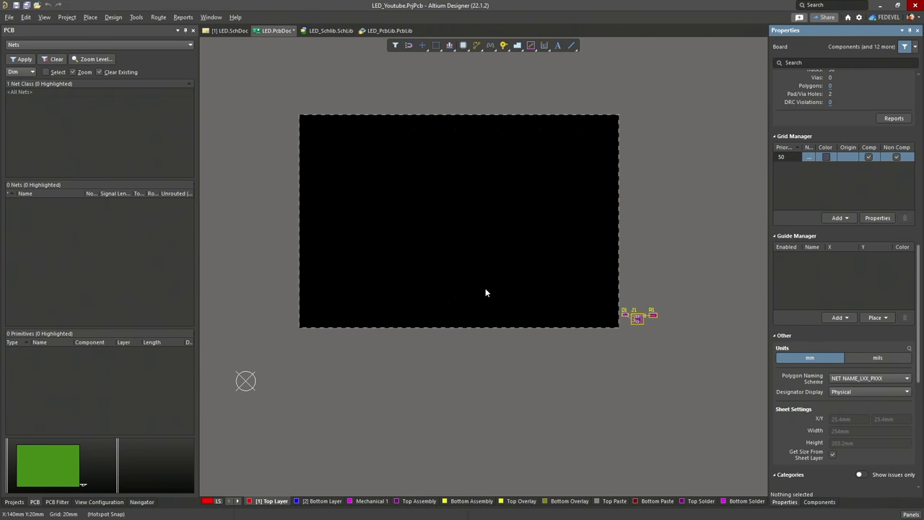
Shrink the board region to a 20 x 20 mm square in Board Planning Mode and return to 2D Layout Mode
click(43, 18)
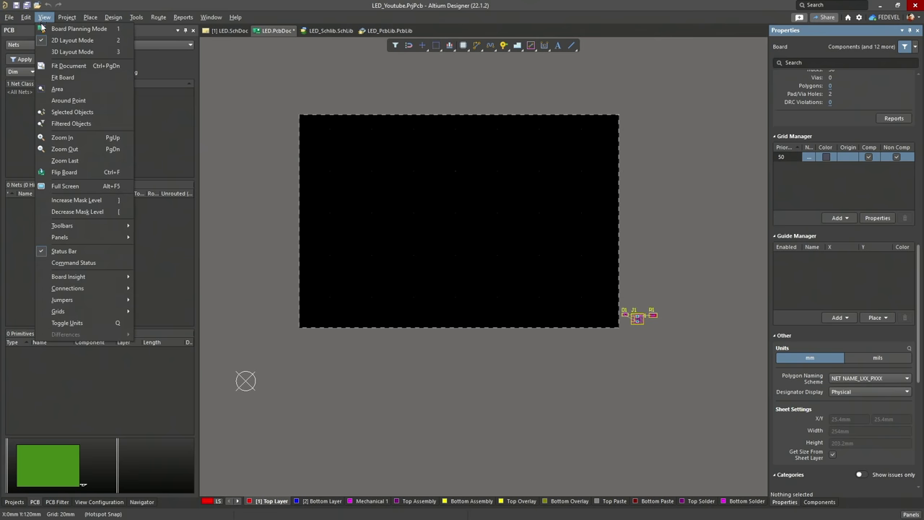
click(111, 29)
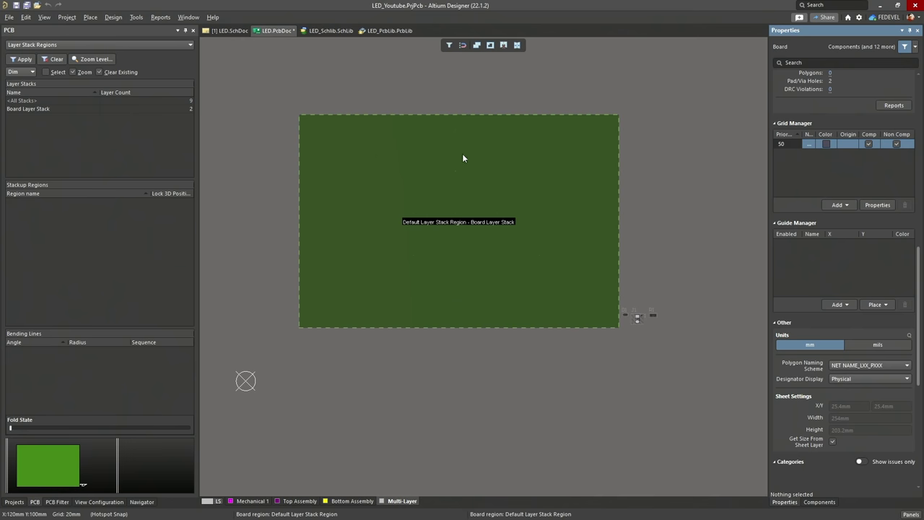
click(452, 185)
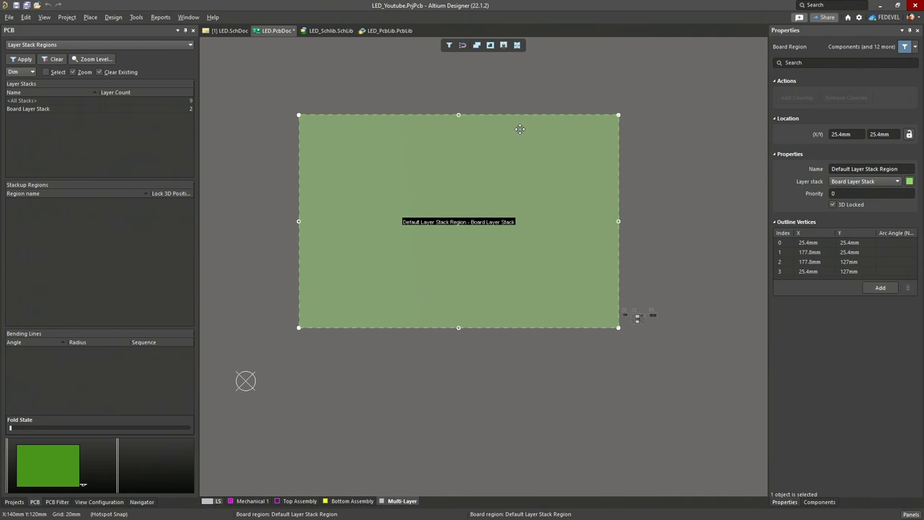
drag(517, 116, 635, 168)
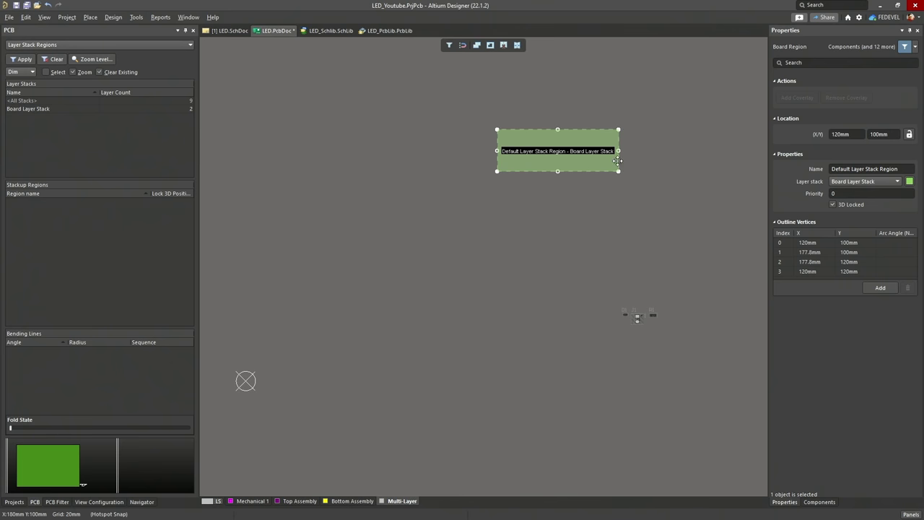
drag(507, 171, 541, 169)
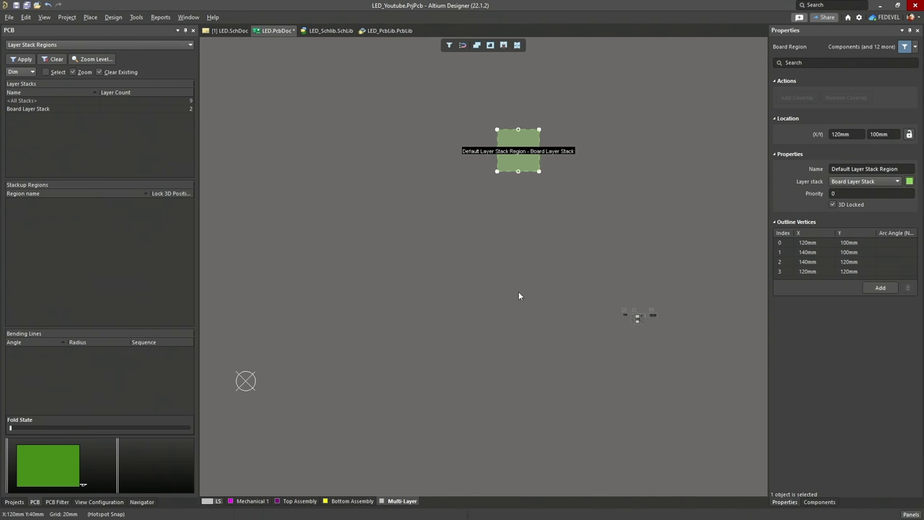
click(45, 17)
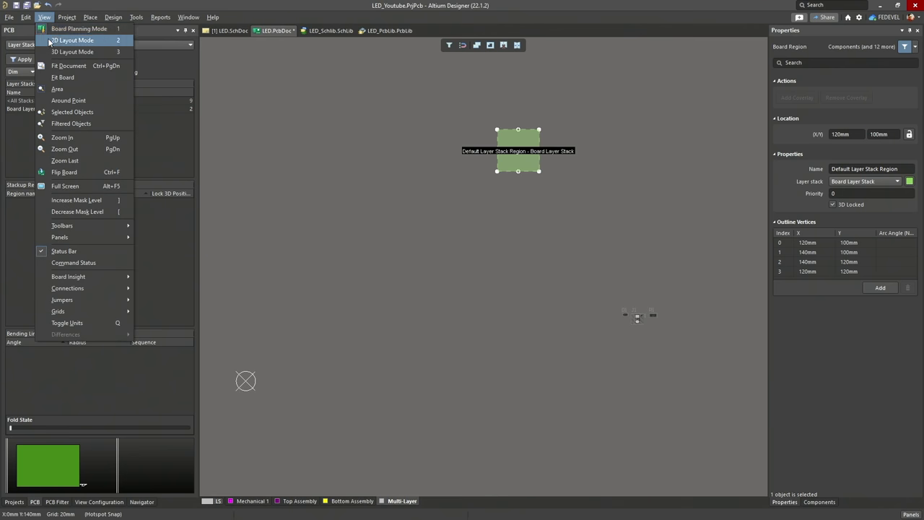
click(112, 41)
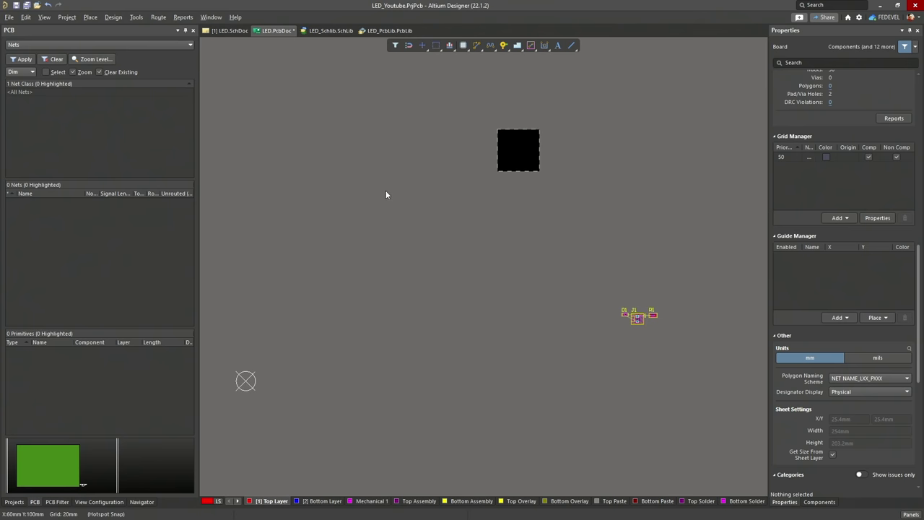
Set the snap grid to 0.500 mm and move D1, J1 and R1 together to just beside the board's right edge
key(g)
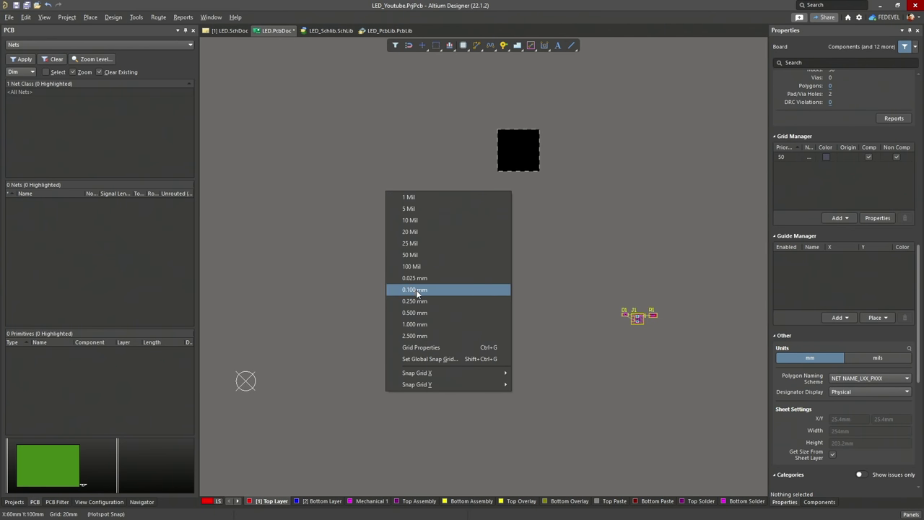
click(447, 311)
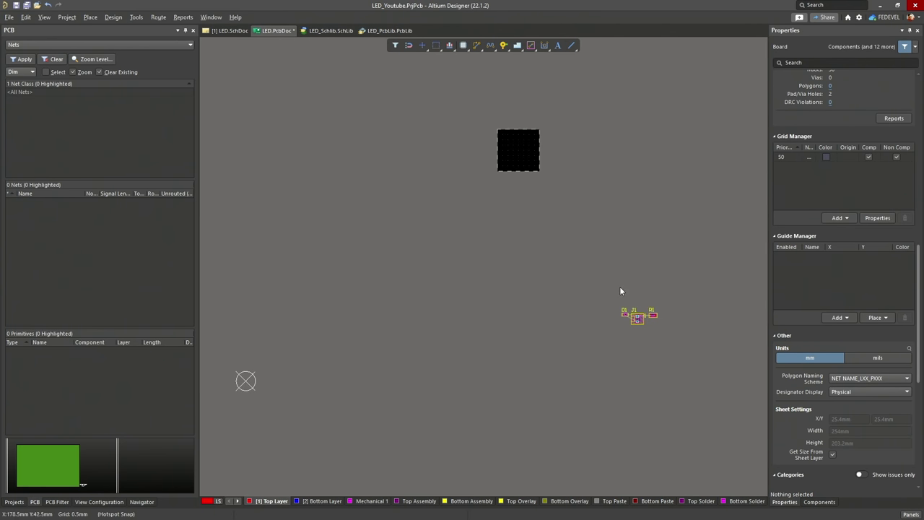
drag(594, 276, 706, 360)
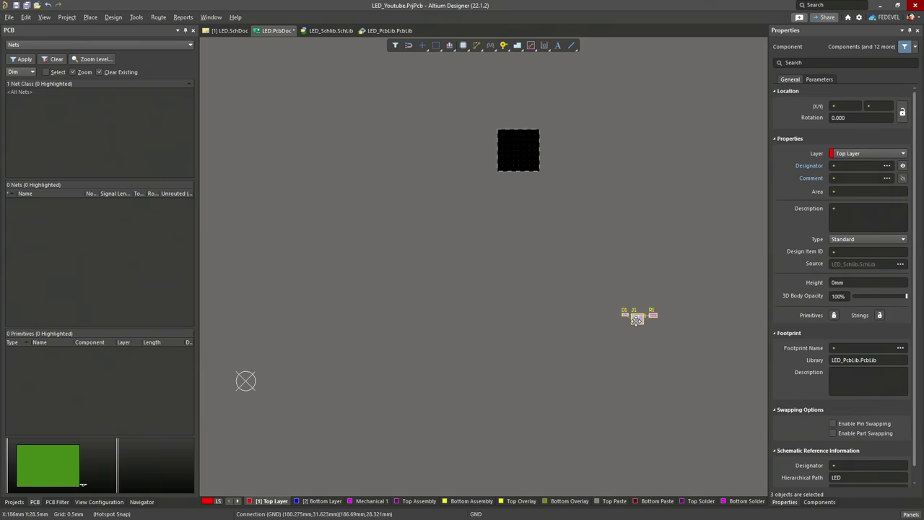
drag(636, 319, 563, 153)
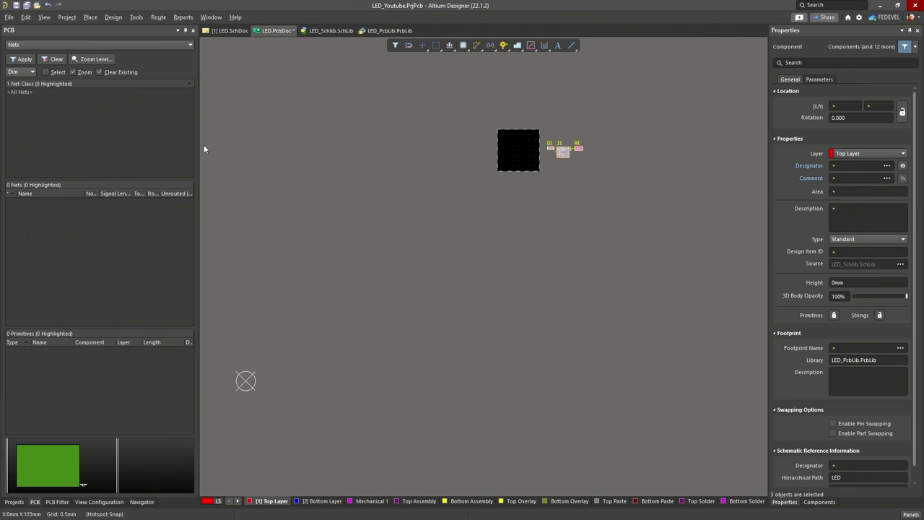
Set the PCB origin at the board outline's lower-left corner and clear the component selection
click(25, 16)
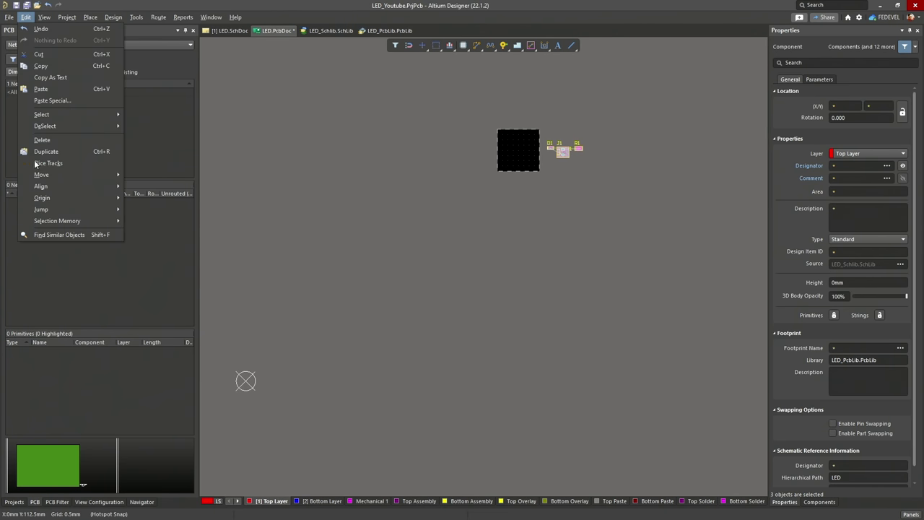
mouse_move(97, 198)
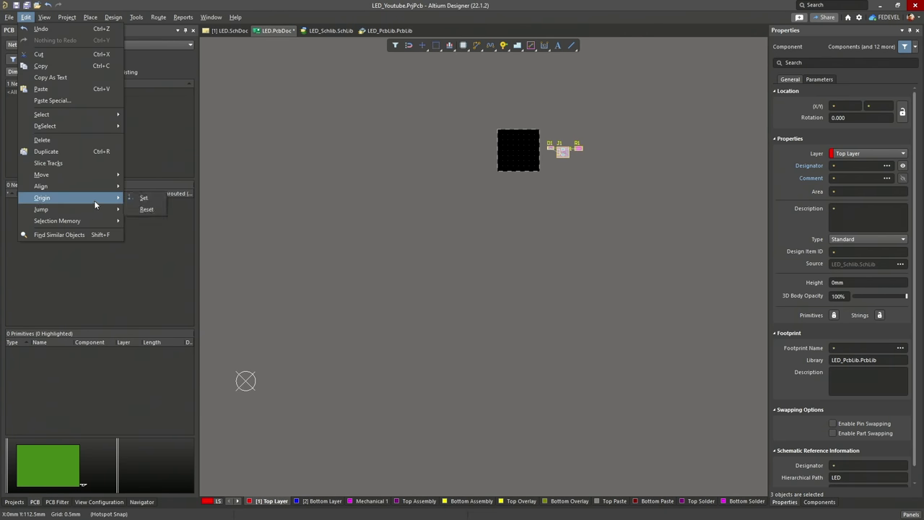
click(134, 200)
ctrl+scroll(498, 175, up, 4)
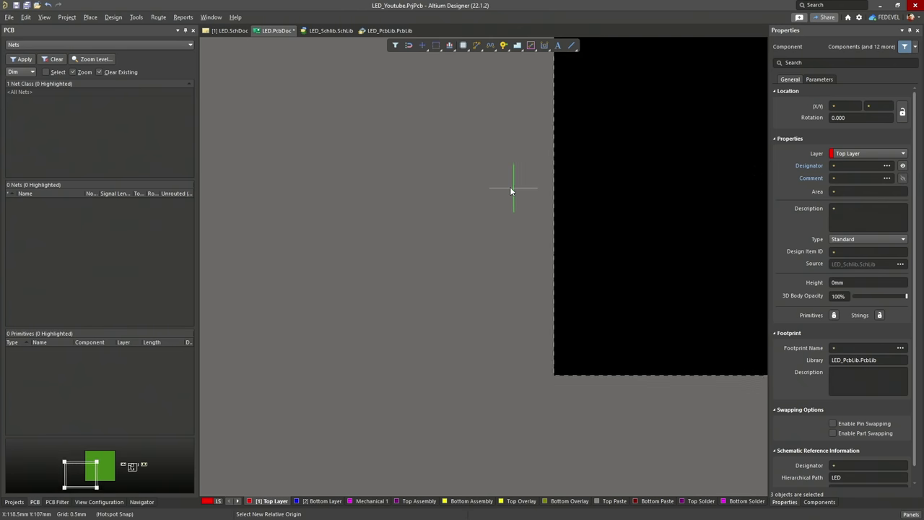
ctrl+scroll(510, 190, down, 2)
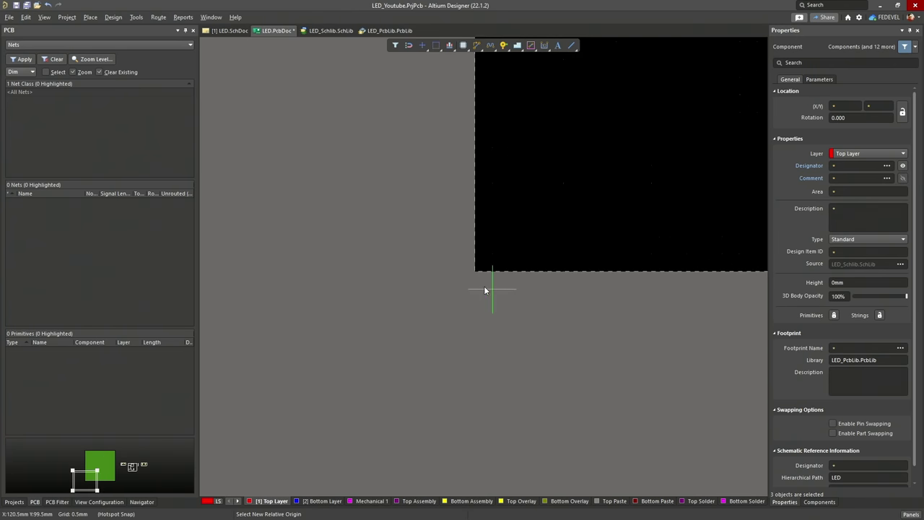
click(474, 272)
ctrl+scroll(339, 234, down, 4)
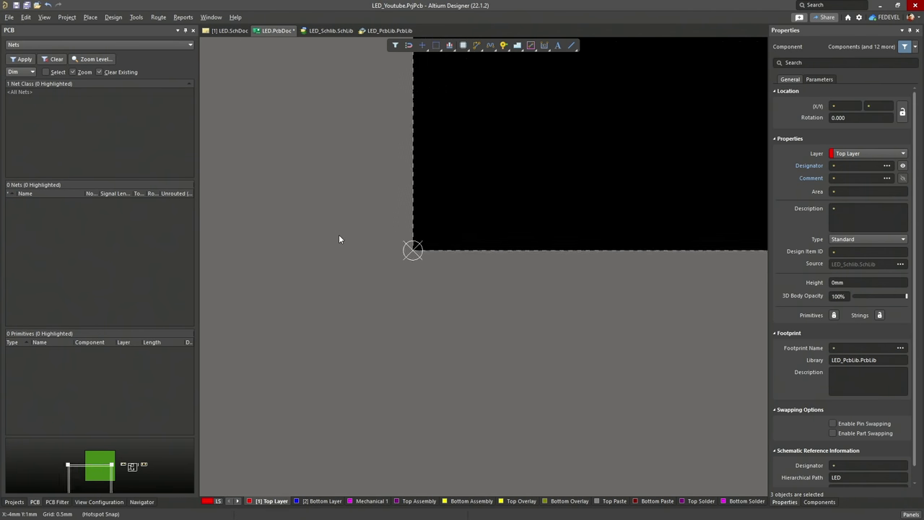
click(239, 94)
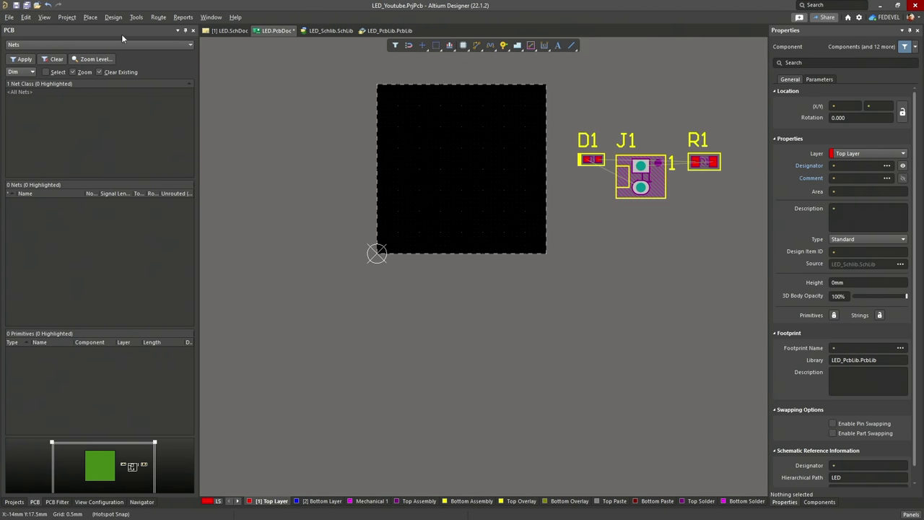
Set the Dielectric 1 thickness to 1.6 mm in the Layer Stack Manager, save the stackup and close it
click(44, 16)
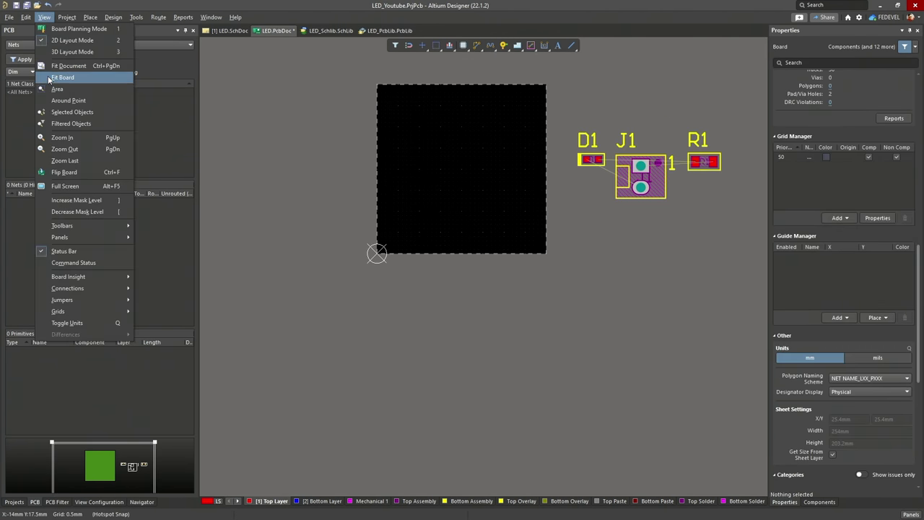
click(50, 77)
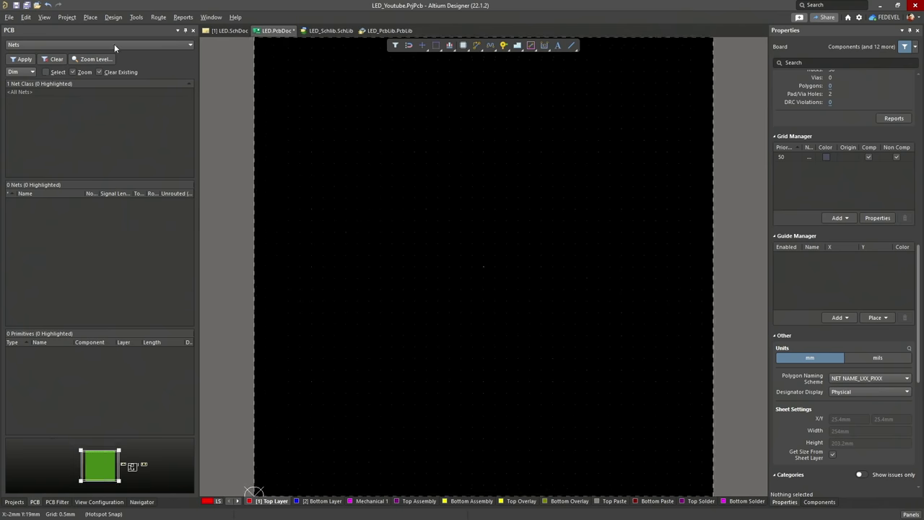
click(114, 17)
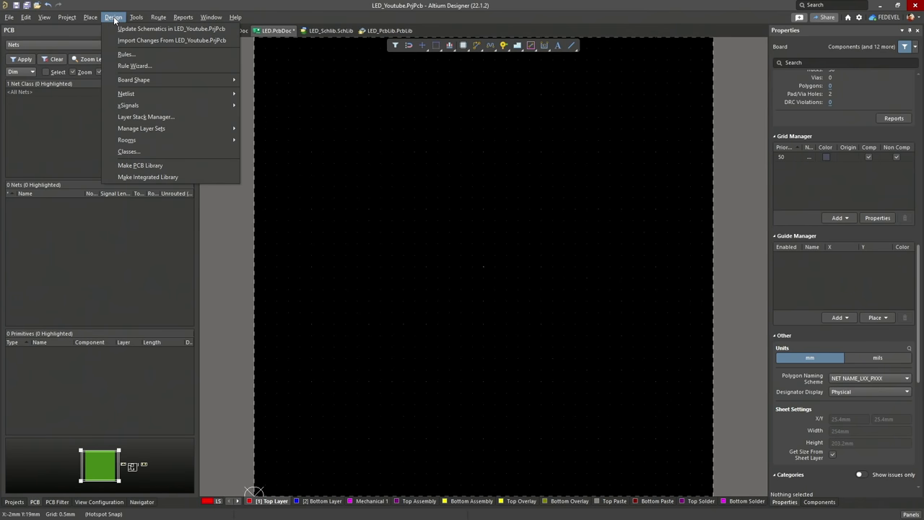
click(131, 121)
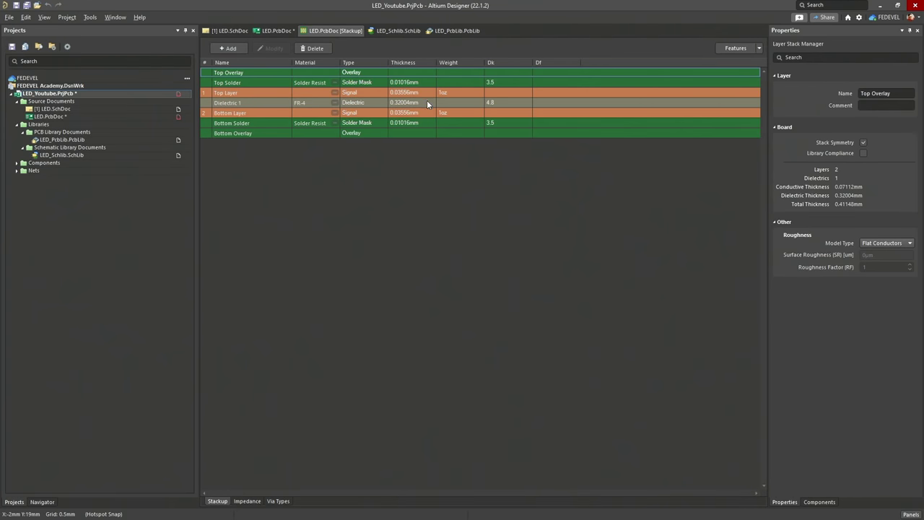
click(426, 105)
double_click(428, 102)
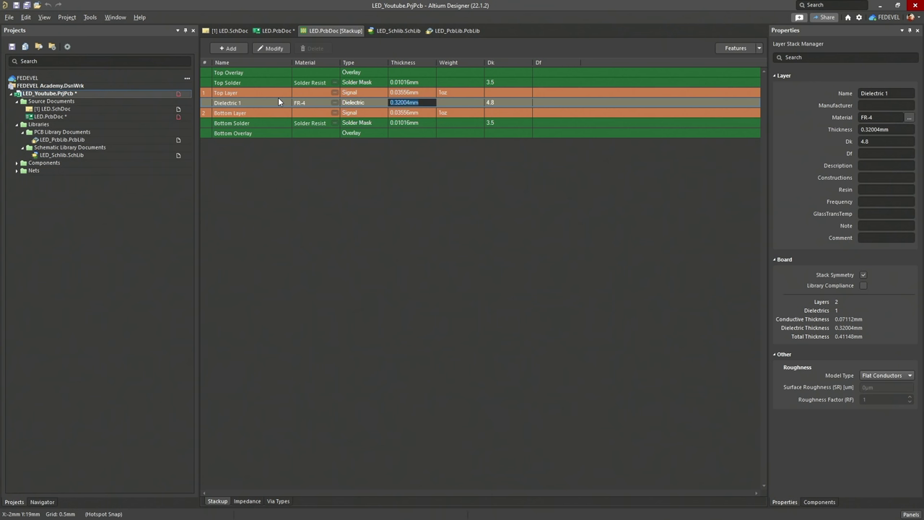
text(1.6mm)
key(Return)
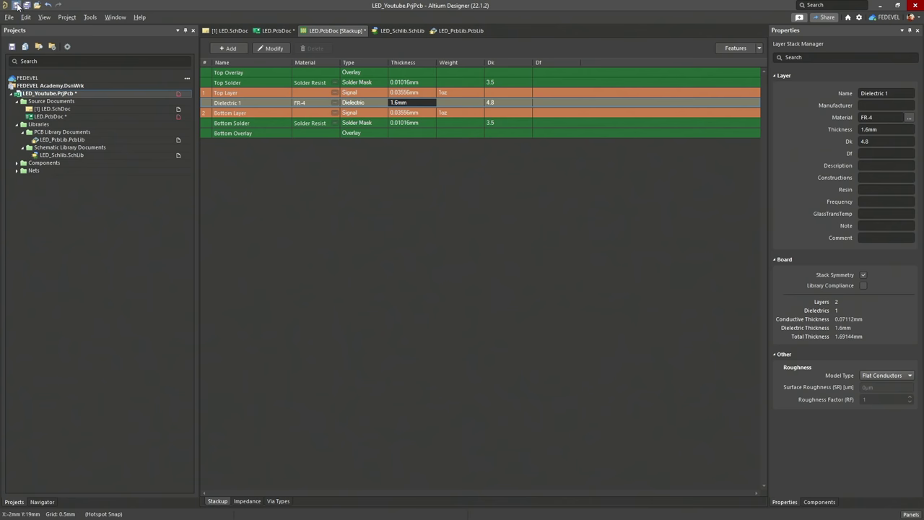
click(16, 5)
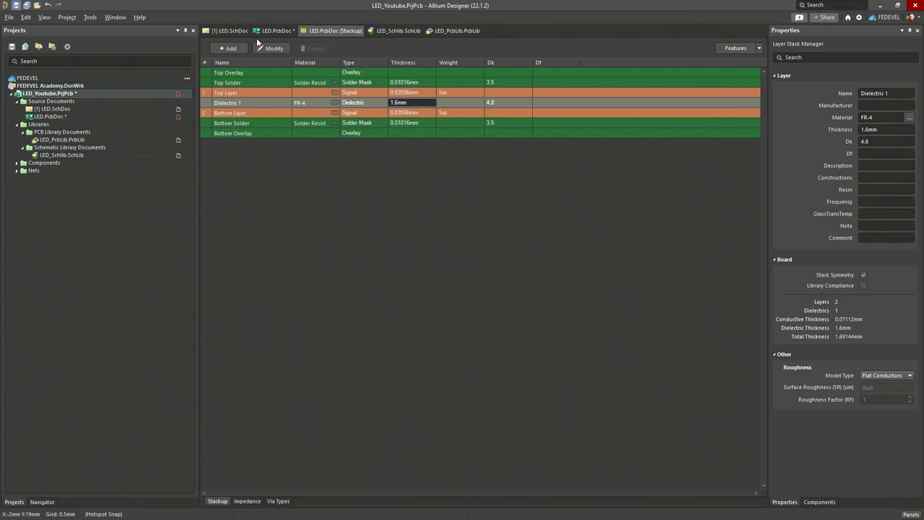
right_click(322, 31)
click(307, 119)
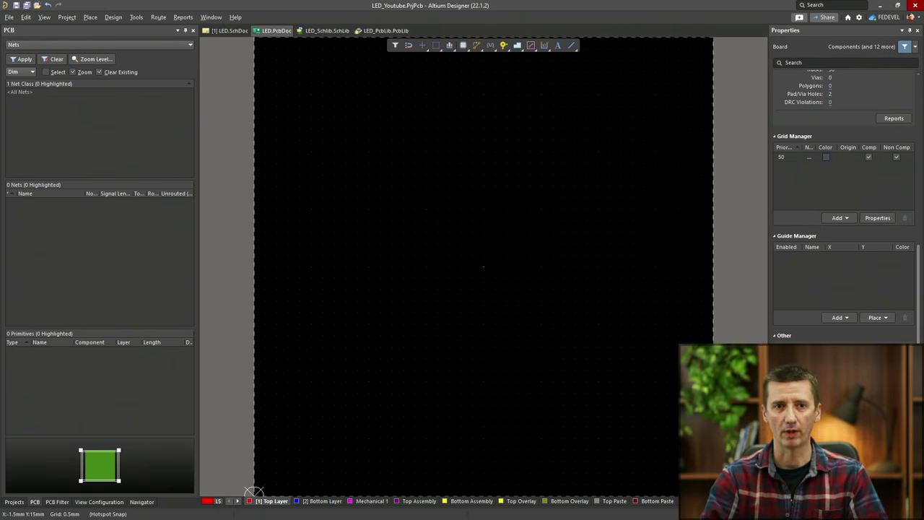
Set the minimum clearance between different nets to 0.3 mm in the Clearance design rule
click(116, 21)
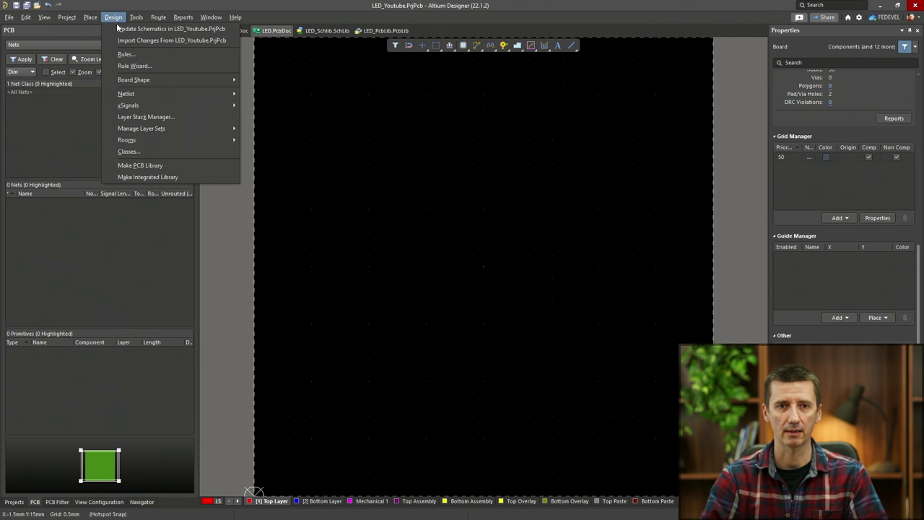
click(124, 60)
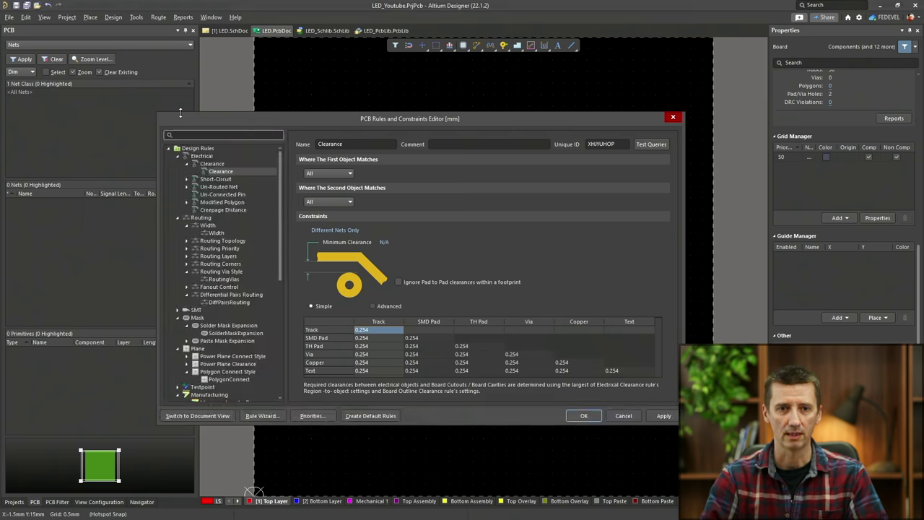
click(244, 172)
click(384, 242)
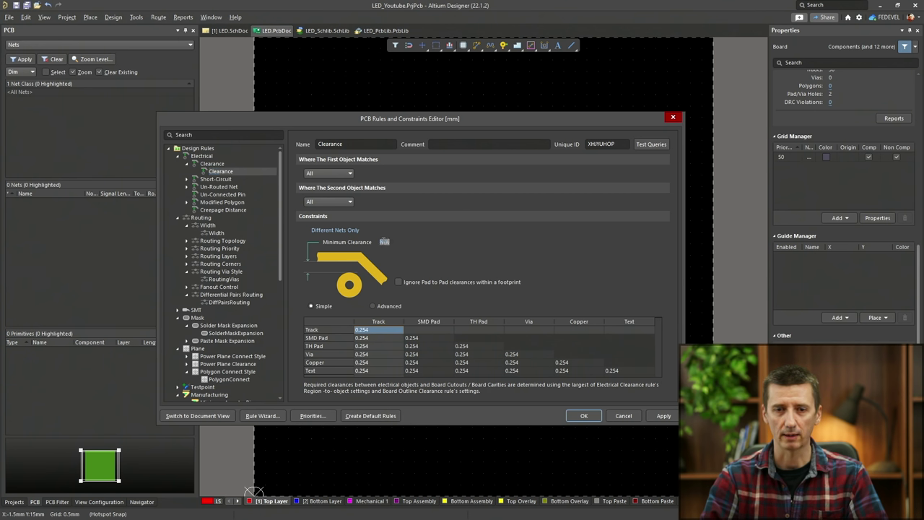
text(0.3)
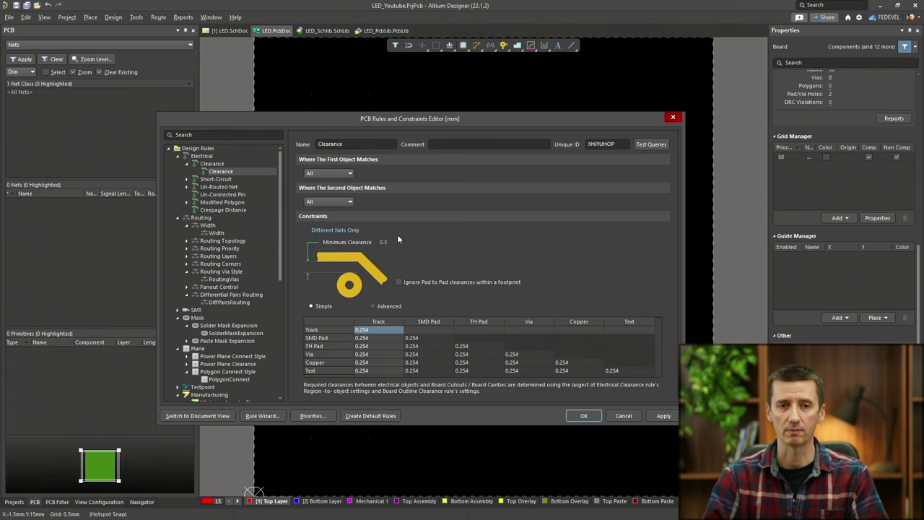
Set the routing Width rule to 0.5 mm preferred, 0.3 mm minimum and 1 mm maximum
click(216, 234)
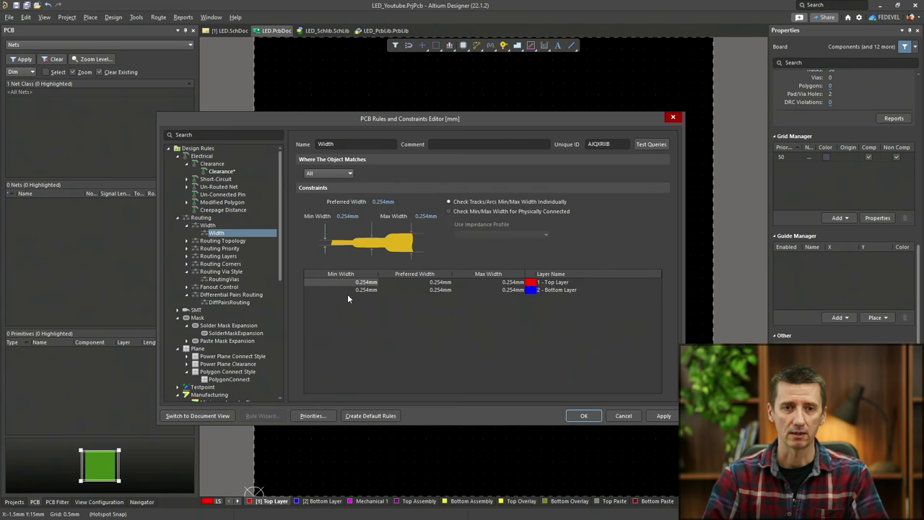
click(382, 203)
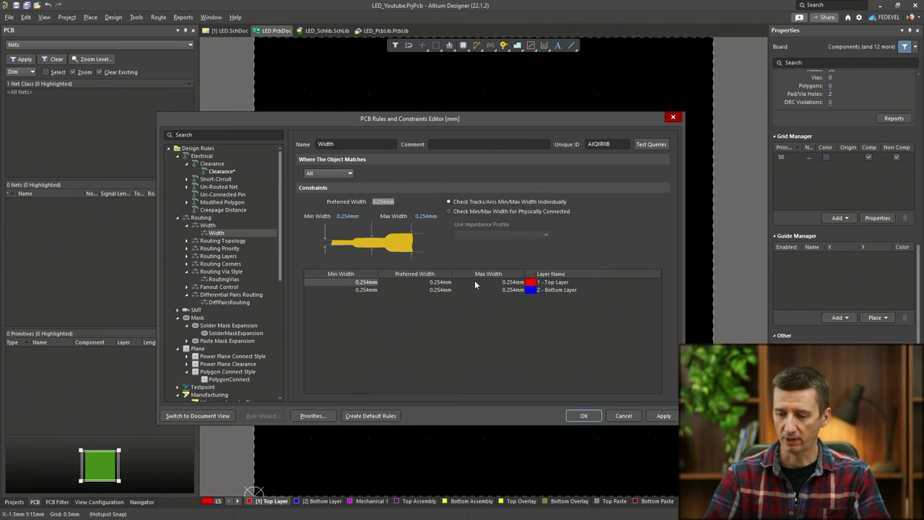
text(0.5)
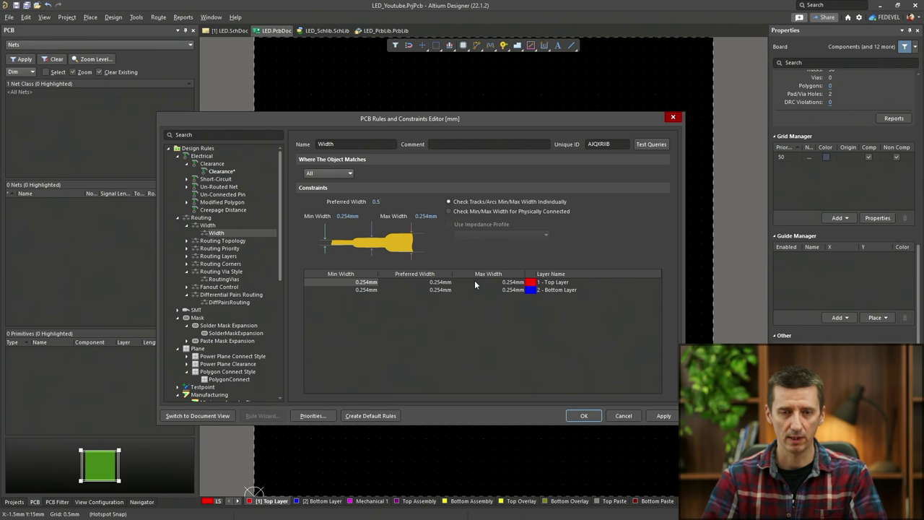
key(Tab)
text(0.3)
key(Tab)
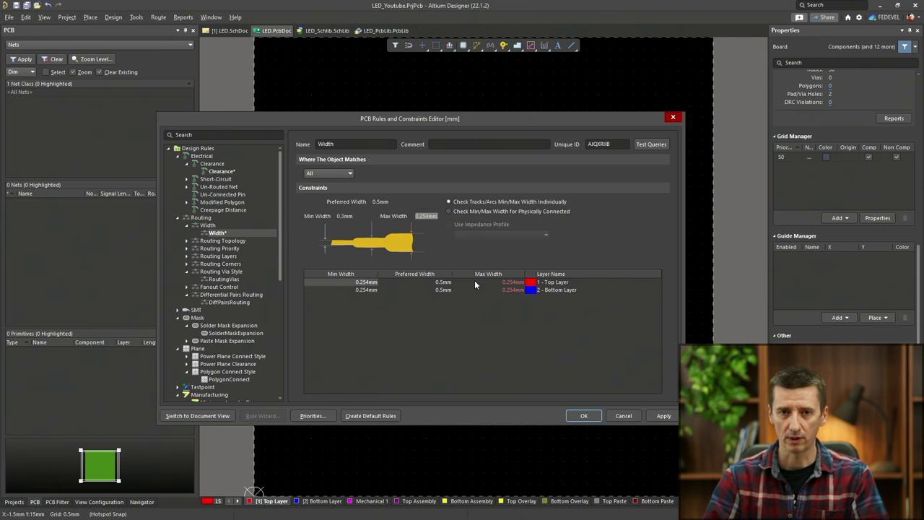
key(BackSpace)
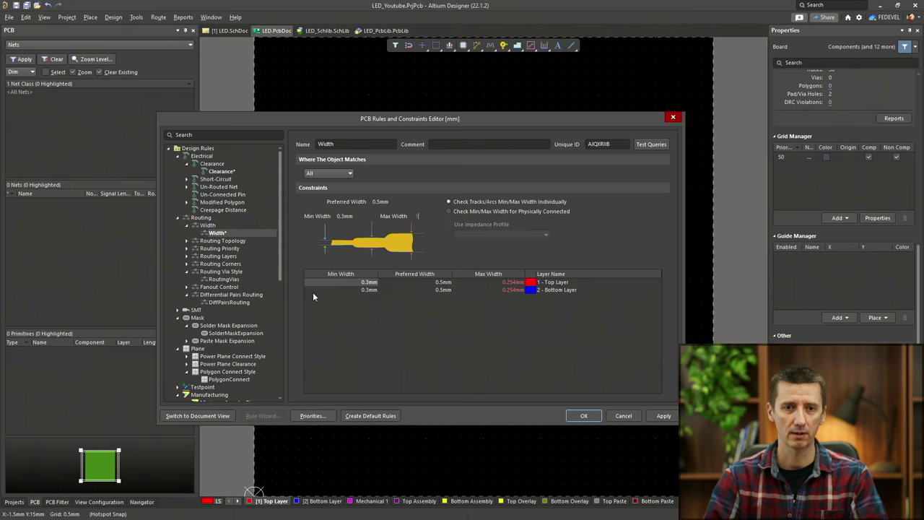
Set all RoutingVias rule diameters to 0.6 mm and all via hole sizes to 0.3 mm
click(221, 279)
click(347, 226)
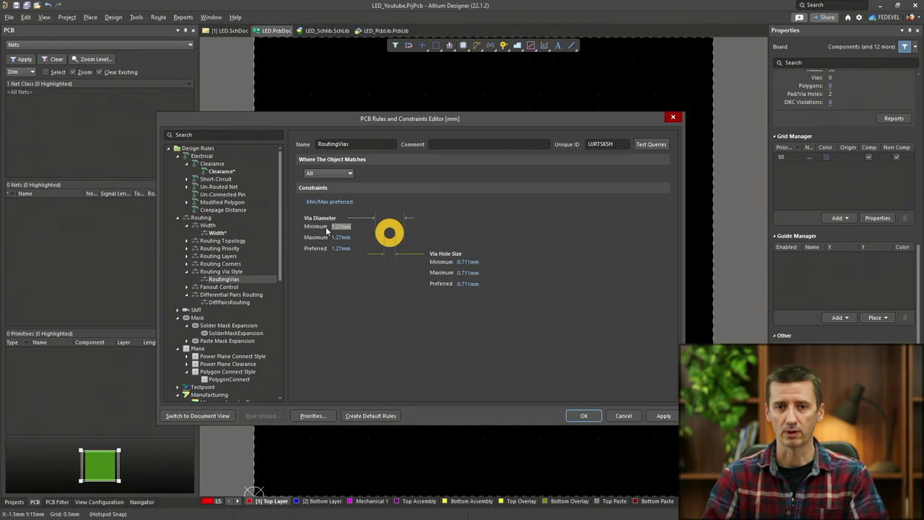
text(0.6)
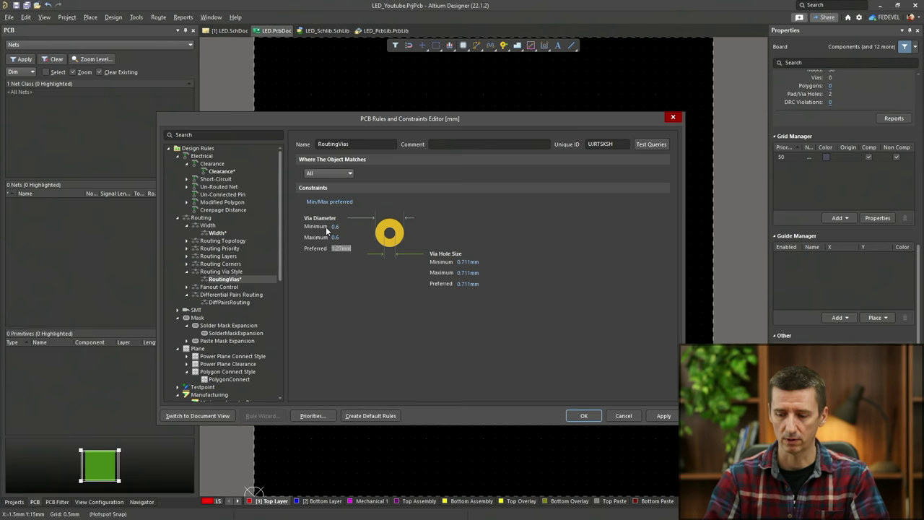
text(0.6)
key(Tab)
text(0.3)
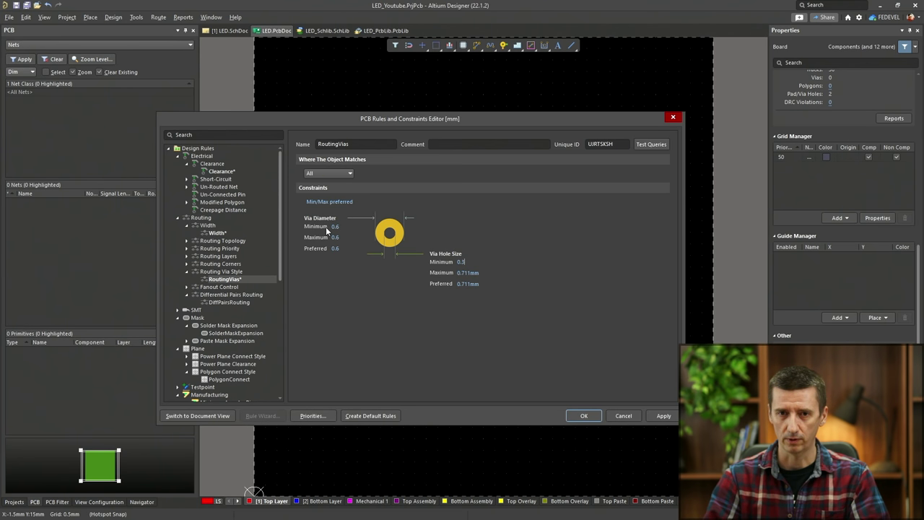
key(Tab)
text(0.3)
key(Tab)
text(0.3)
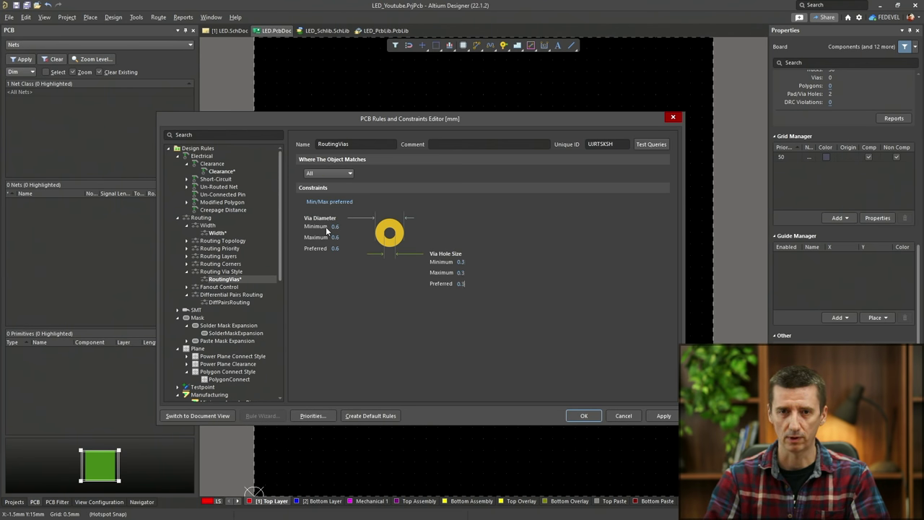
Set the SilkToSolderMaskClearance rule's minimum clearance to 0.1 mm and accept the design rule changes
scroll(223, 244, down, 3)
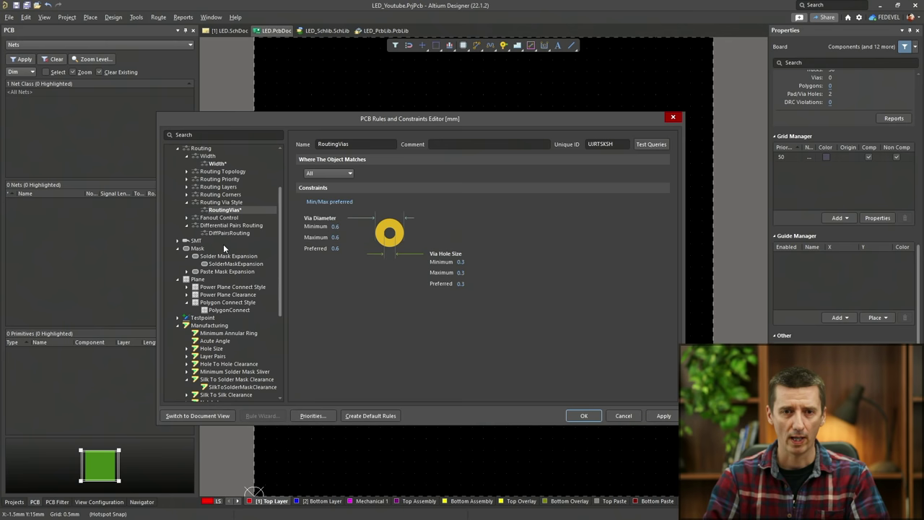
scroll(223, 244, down, 5)
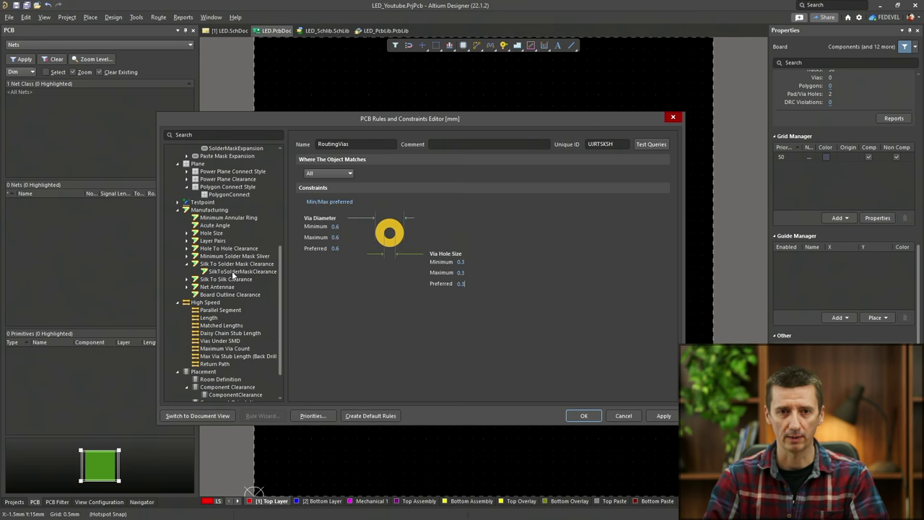
click(232, 271)
click(424, 297)
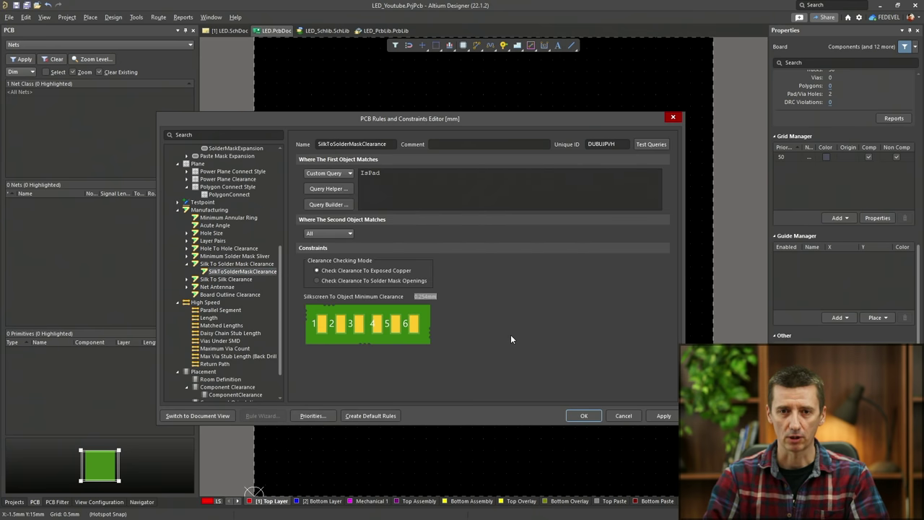
text(0.1)
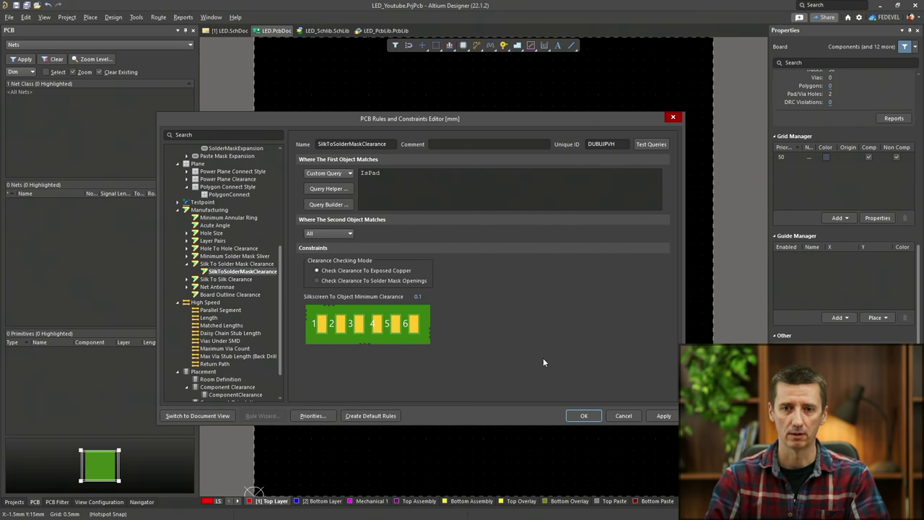
click(584, 416)
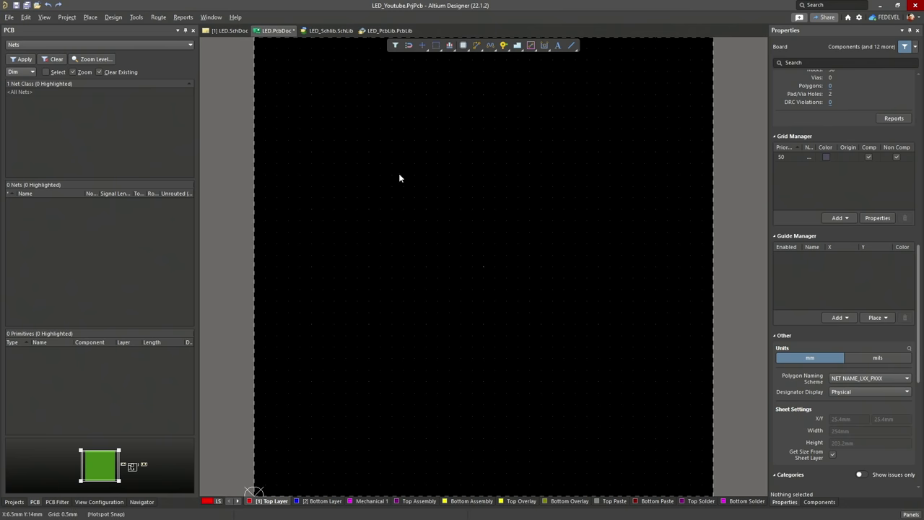
Move connector J1 from outside the outline onto the board, just right of its centre
ctrl+scroll(371, 151, down, 3)
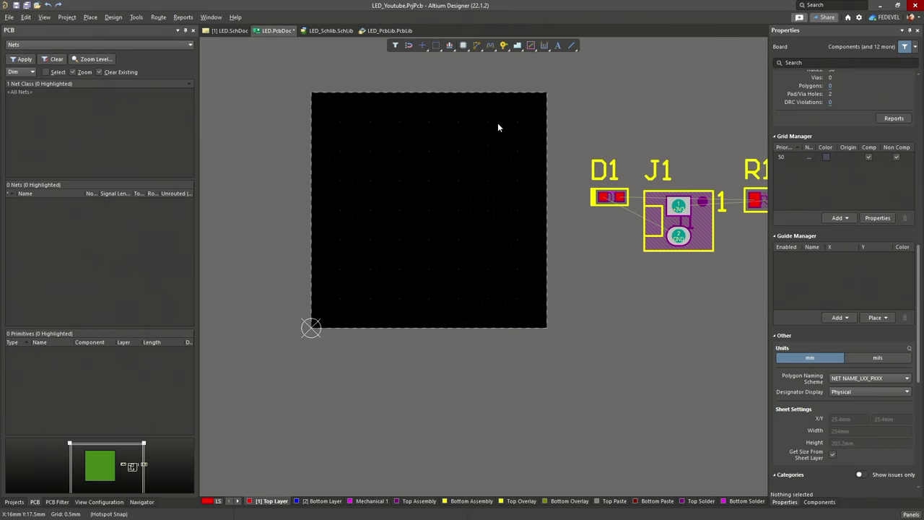
right_drag(497, 125, 458, 183)
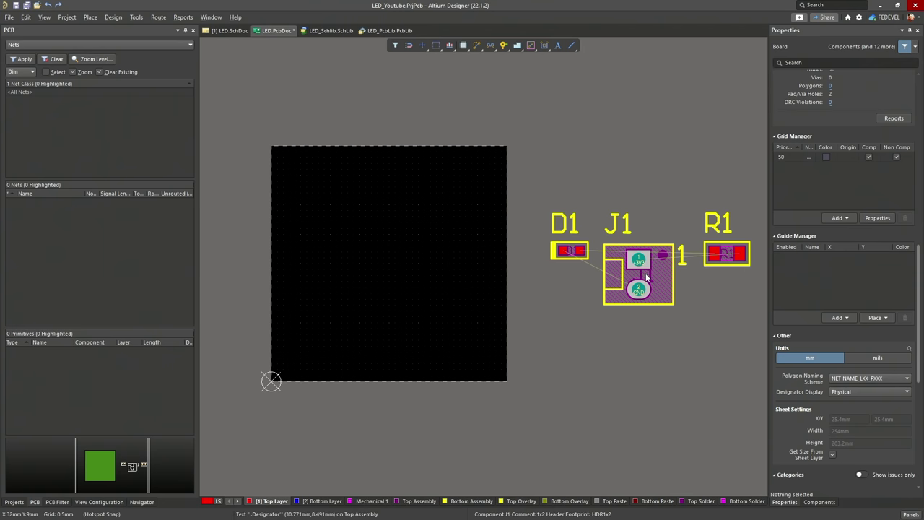
drag(646, 276, 424, 277)
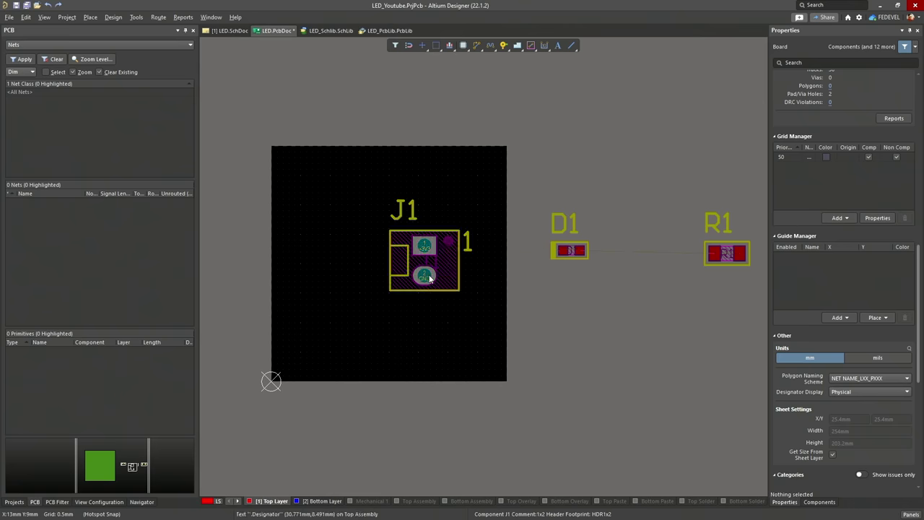
Place R1 on the board to the left of J1, rotated vertically with its +3V3 pad 2 at the upper end
drag(729, 254, 347, 230)
key(space)
key(space)
key(space)
ctrl+scroll(375, 239, up, 6)
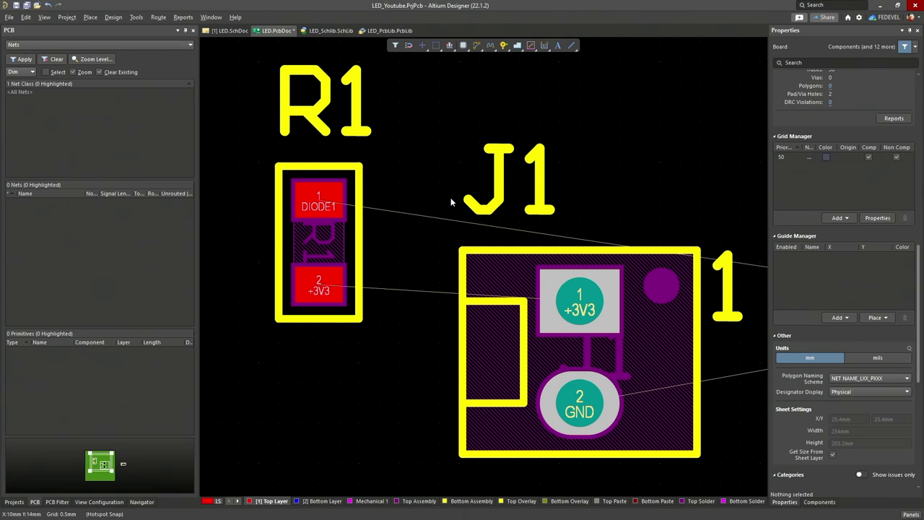
ctrl+scroll(413, 209, down, 2)
mouse_move(367, 225)
mouse_down()
mouse_move(374, 229)
mouse_move(365, 213)
mouse_up()
key(space)
key(space)
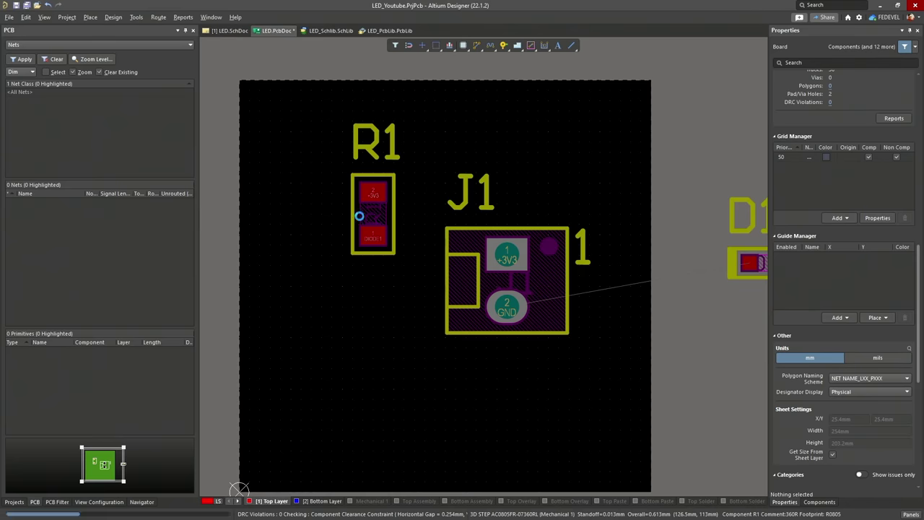
Place D1 vertically below R1, in line with it, rotated so that its DIODE1 pad 2 faces R1
ctrl+scroll(324, 189, down, 1)
drag(692, 235, 364, 318)
key(space)
ctrl+scroll(334, 289, up, 3)
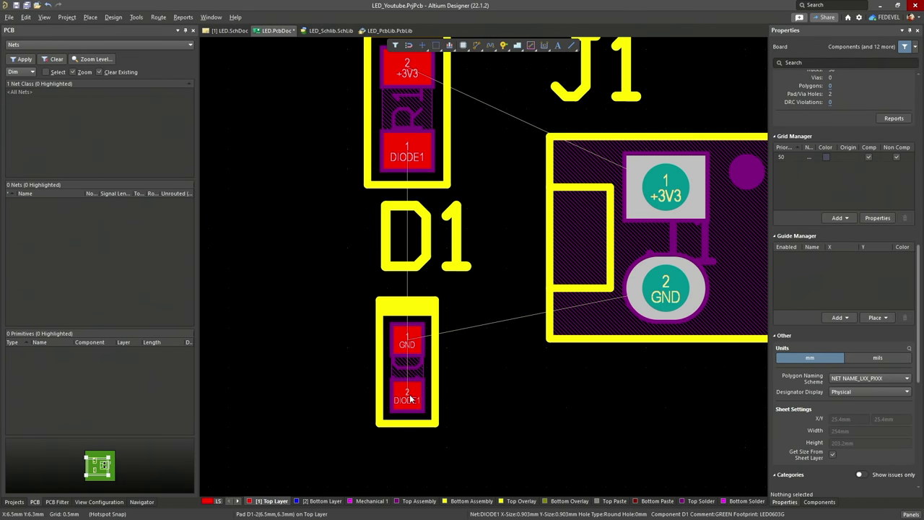
ctrl+scroll(371, 258, down, 1)
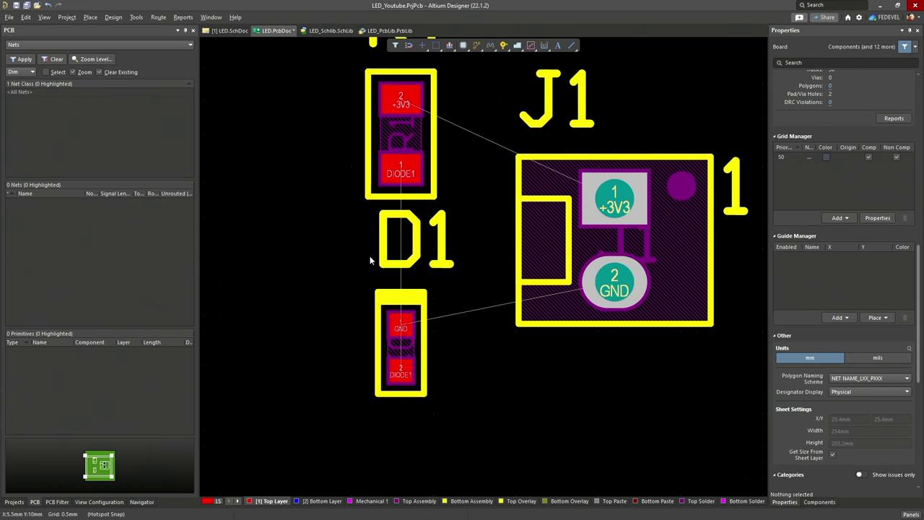
drag(402, 351, 405, 351)
key(space)
key(space)
ctrl+scroll(373, 242, down, 2)
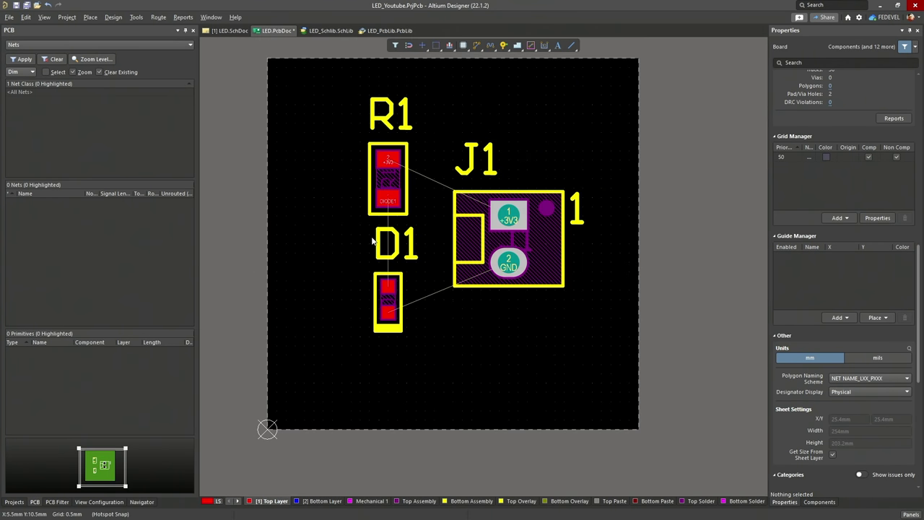
drag(389, 302, 390, 310)
Route the +3V3 net on the Top Layer from J1 pad 1 up and around to R1 pad 2 using Interactive Routing
click(44, 17)
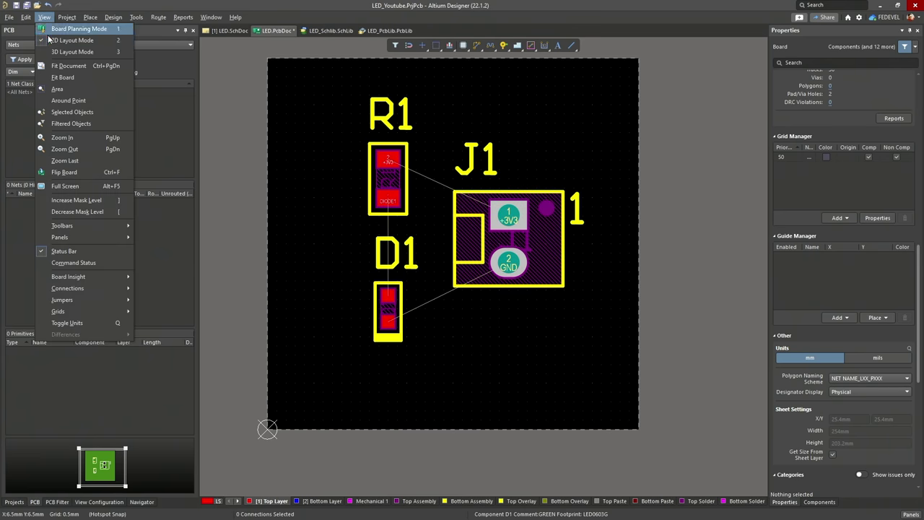
click(58, 77)
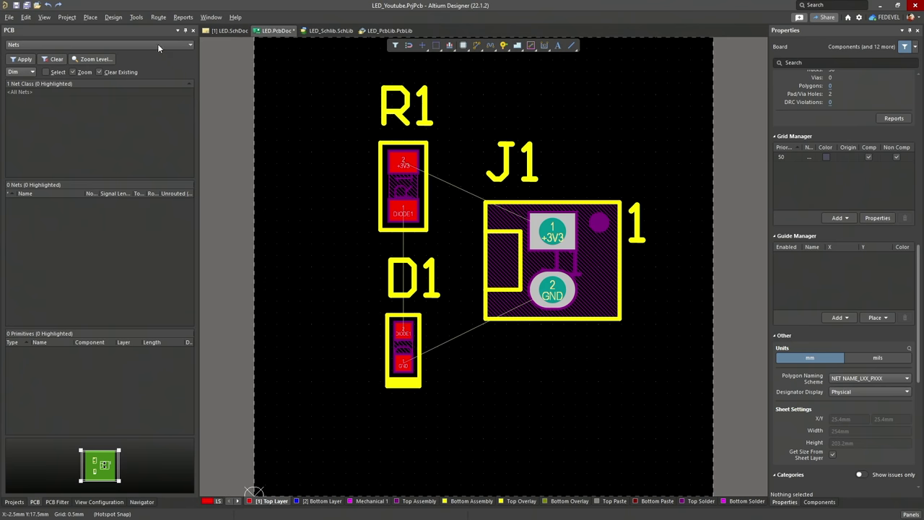
click(158, 17)
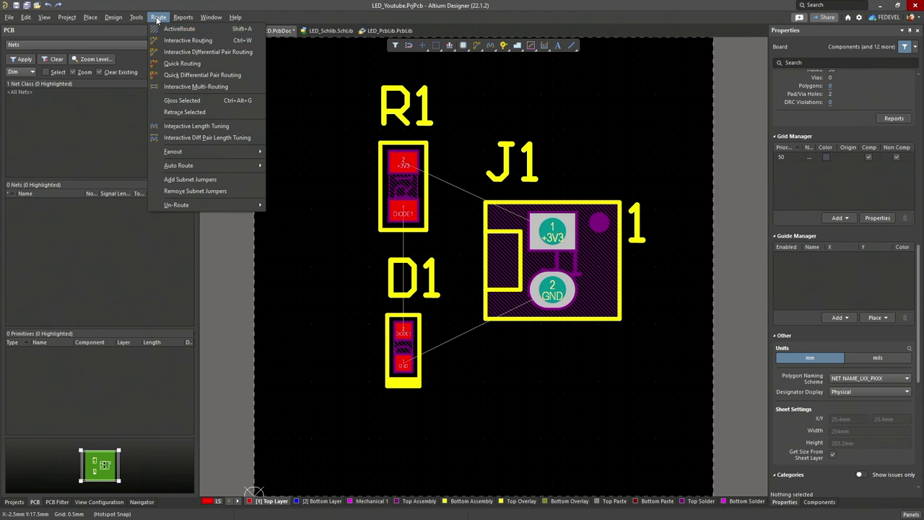
click(188, 40)
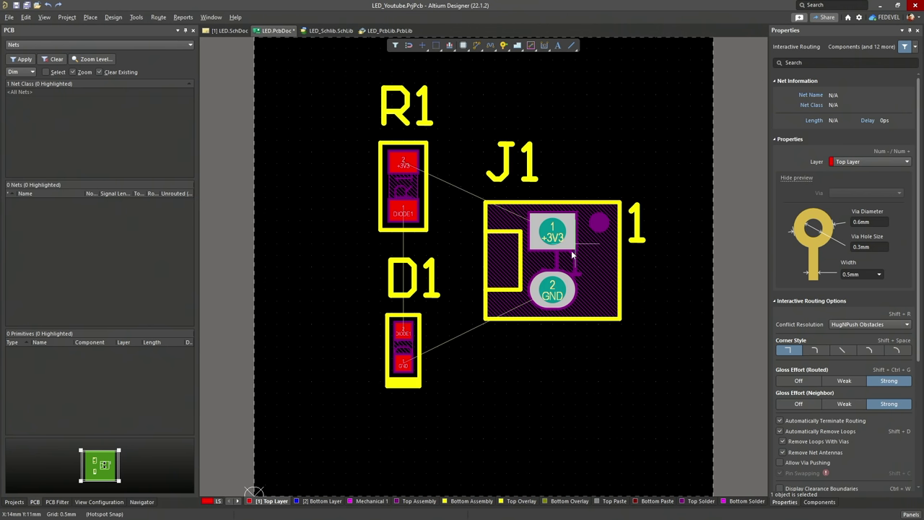
click(555, 236)
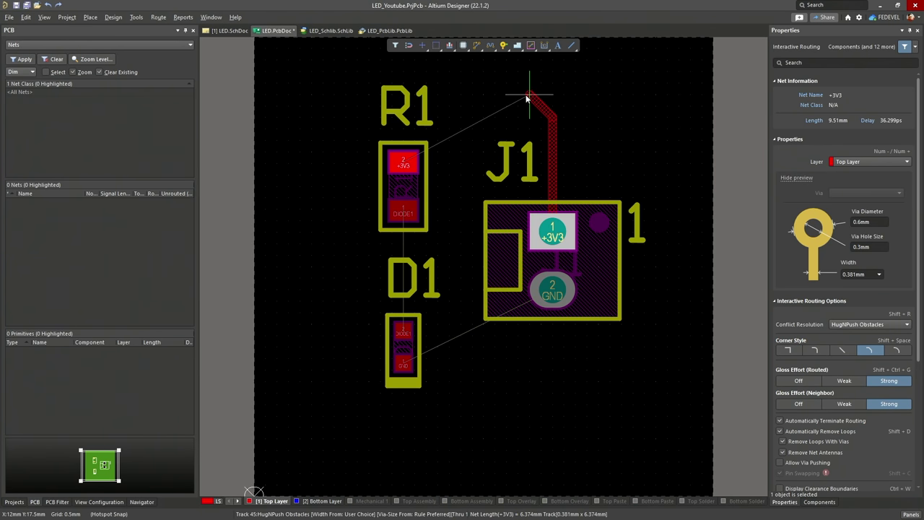
click(449, 93)
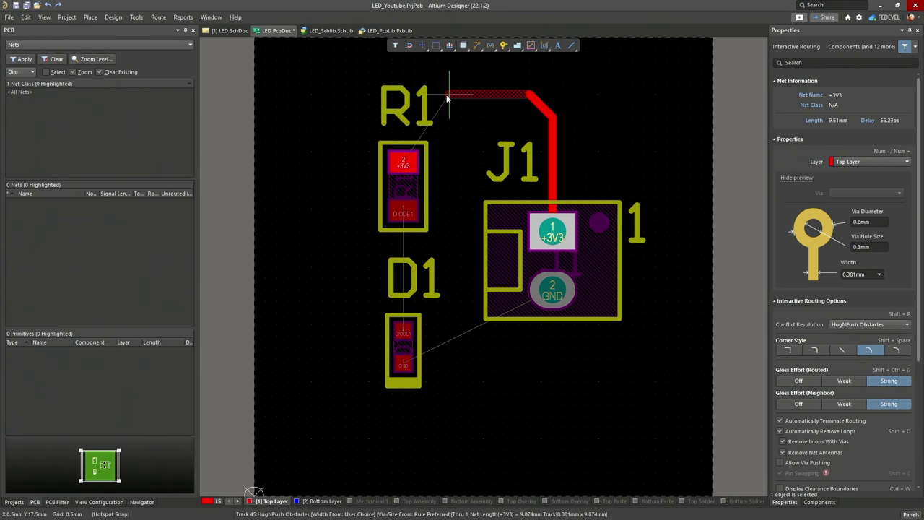
click(403, 164)
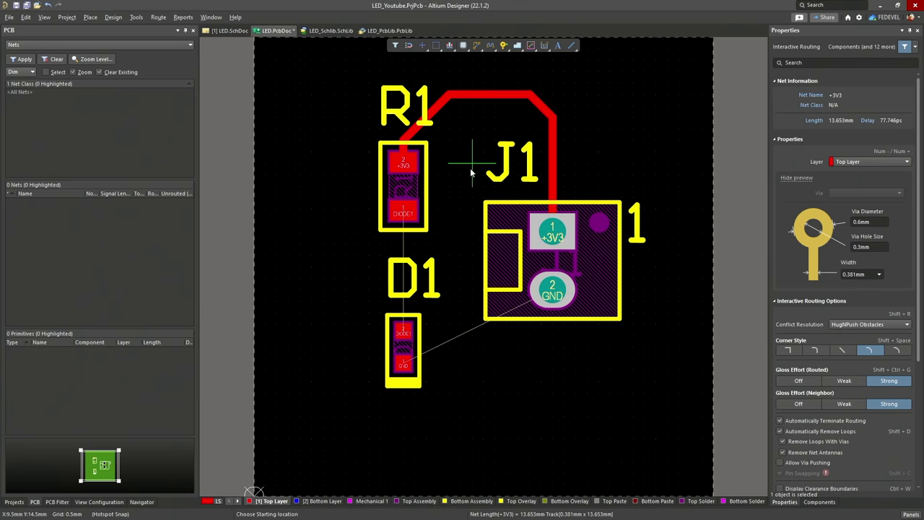
key(Escape)
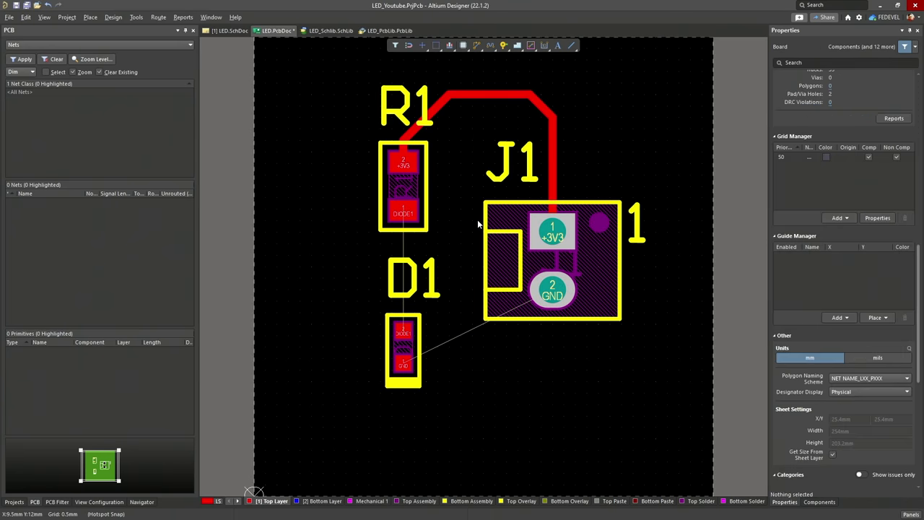
Shift the diagonal +3V3 track segment above R1 outward, away from J1, so it runs from about (6.5, 16.5) to (7.5, 17.5) mm
ctrl+scroll(428, 68, up, 4)
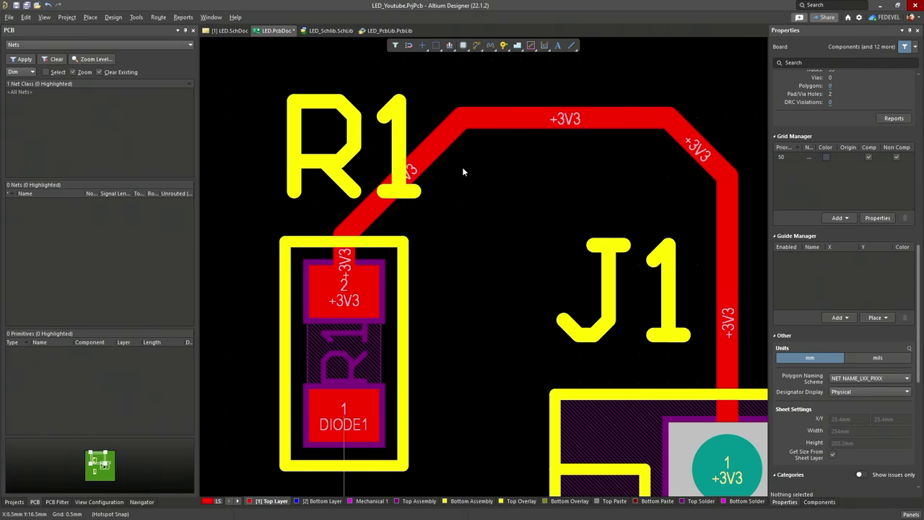
click(440, 144)
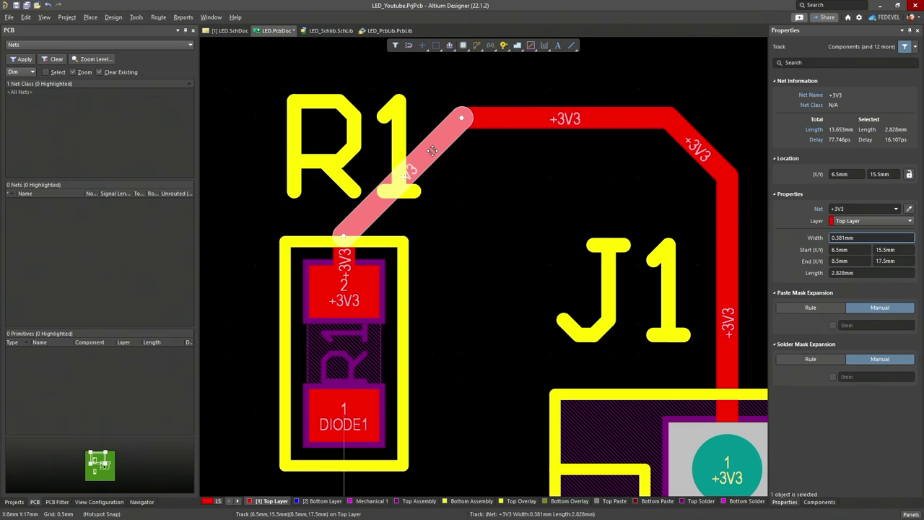
drag(431, 150, 384, 154)
ctrl+scroll(385, 155, down, 2)
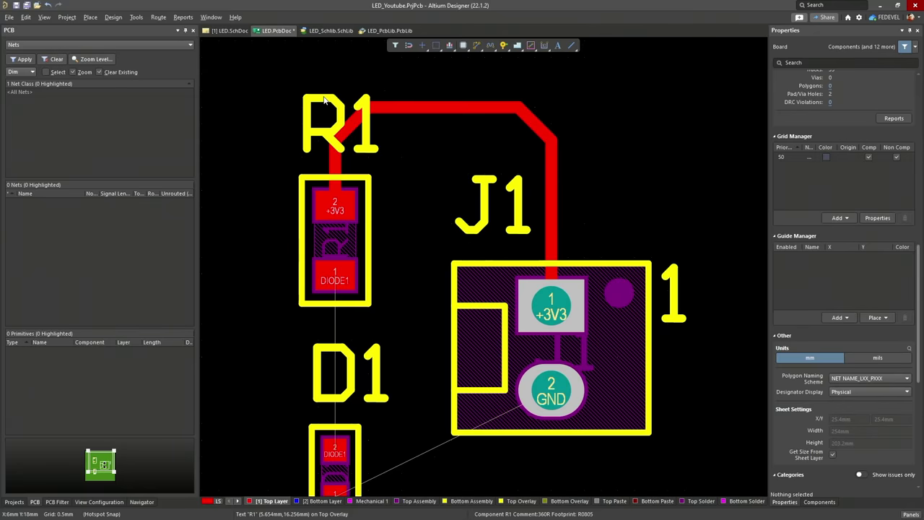
Select all segments of the +3V3 track between J1 and R1 and set their width to 0.5 mm
ctrl+scroll(446, 155, down, 3)
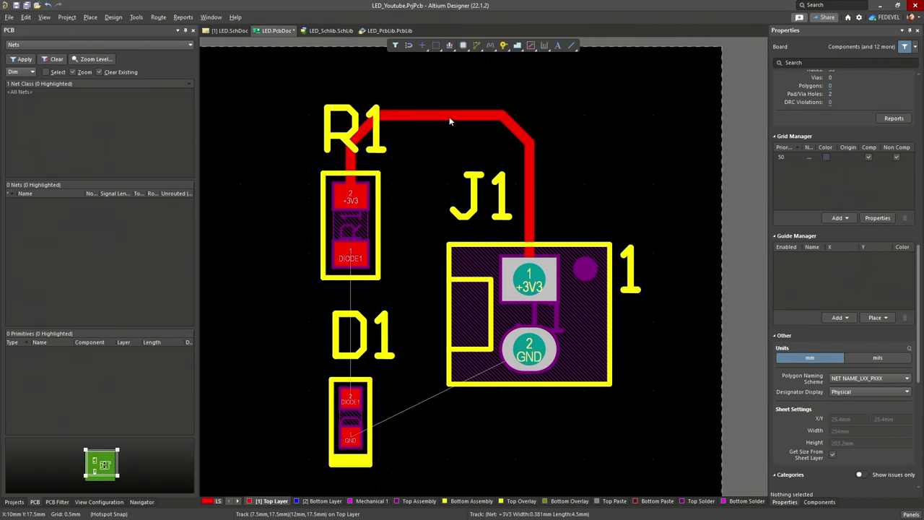
click(447, 118)
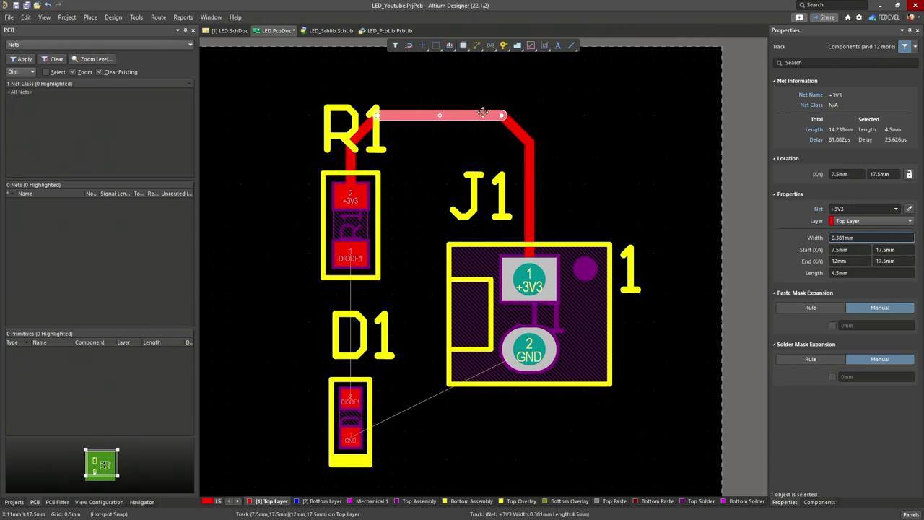
key(Tab)
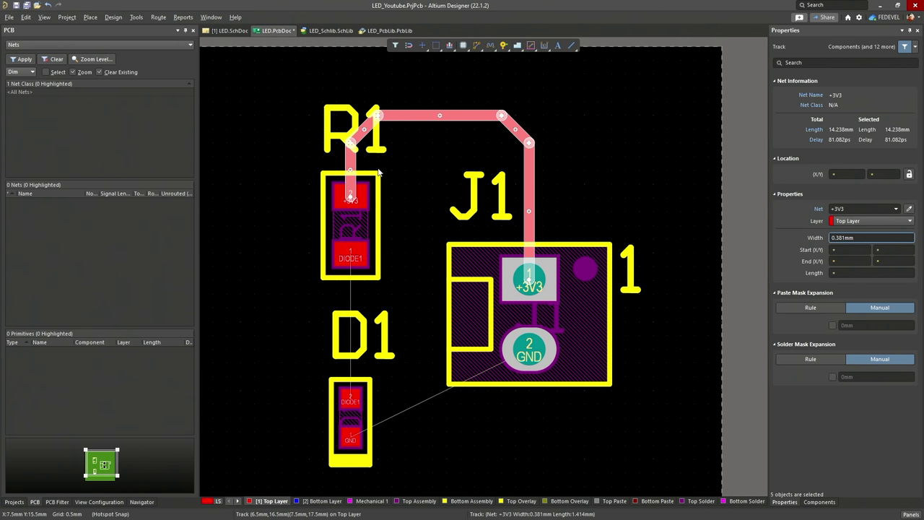
click(838, 238)
click(868, 236)
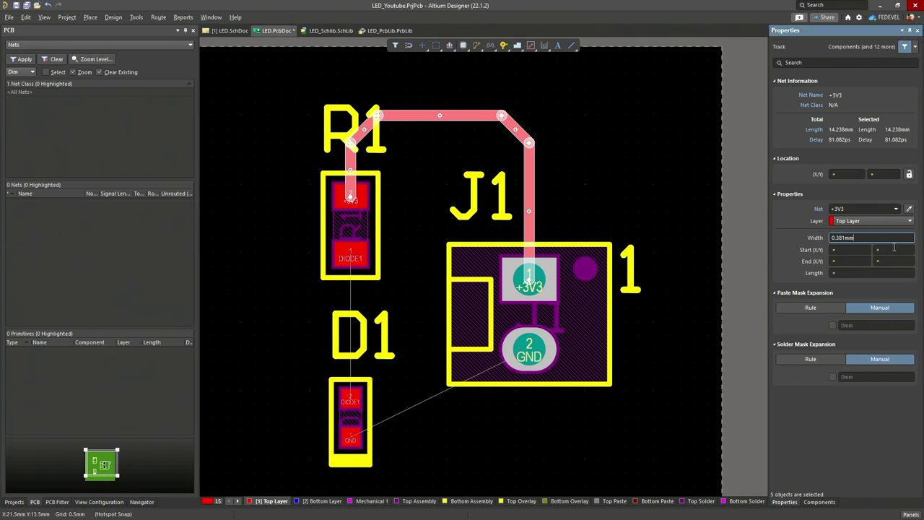
key(ctrl+a)
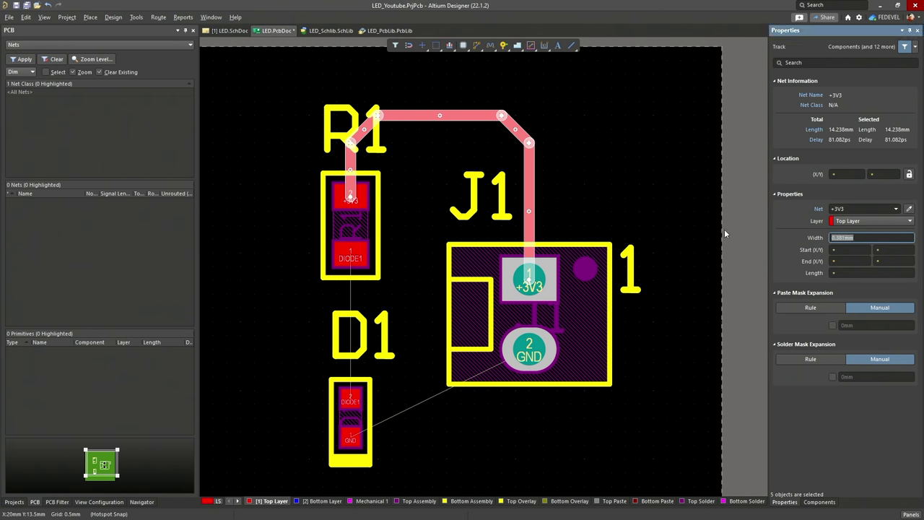
text(0.5)
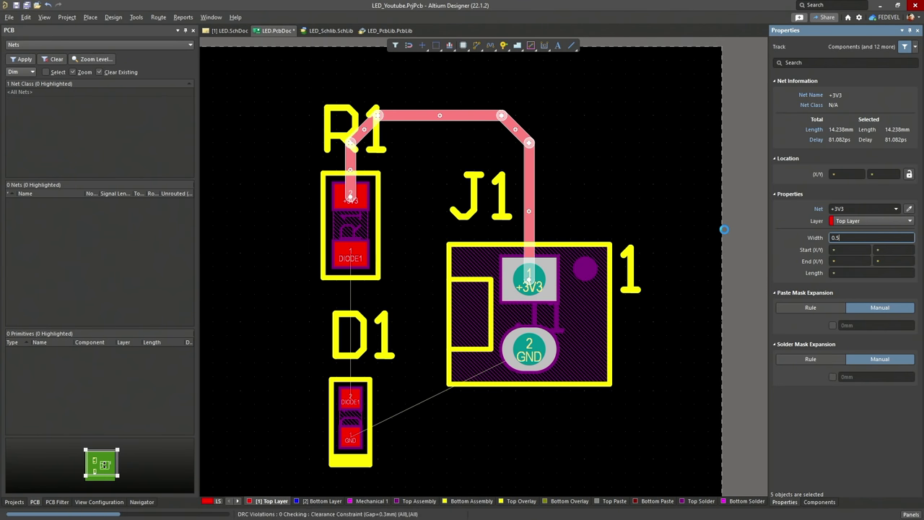
key(Return)
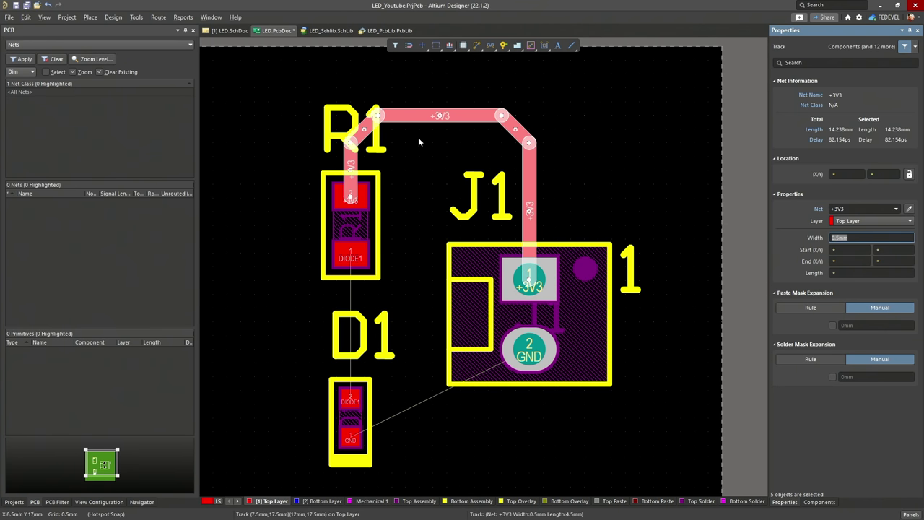
click(249, 127)
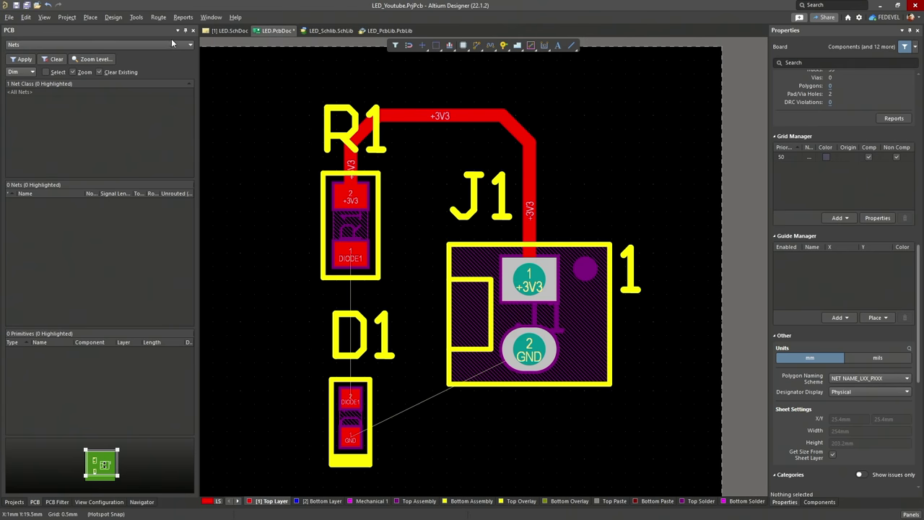
Route the DIODE1 net straight down from R1 pad 1 to D1 pad 2 on the Top Layer with a 0.5 mm width
click(158, 17)
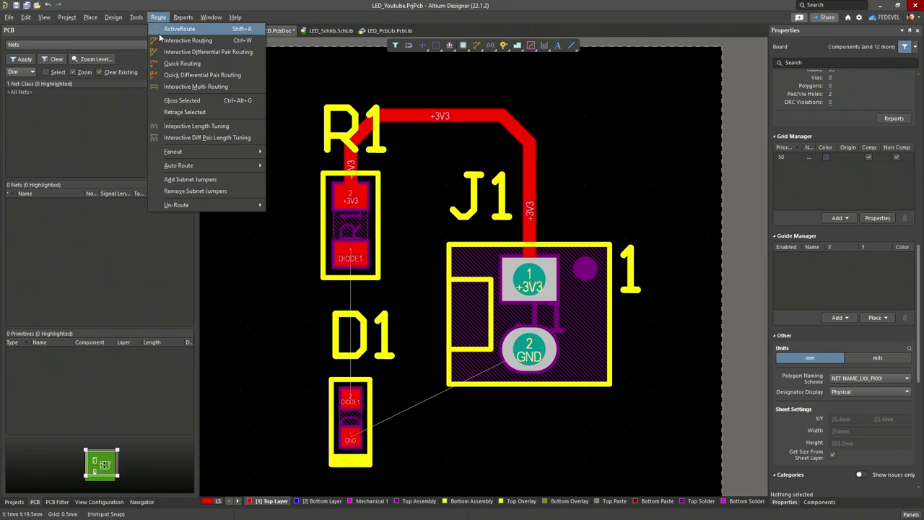
click(409, 83)
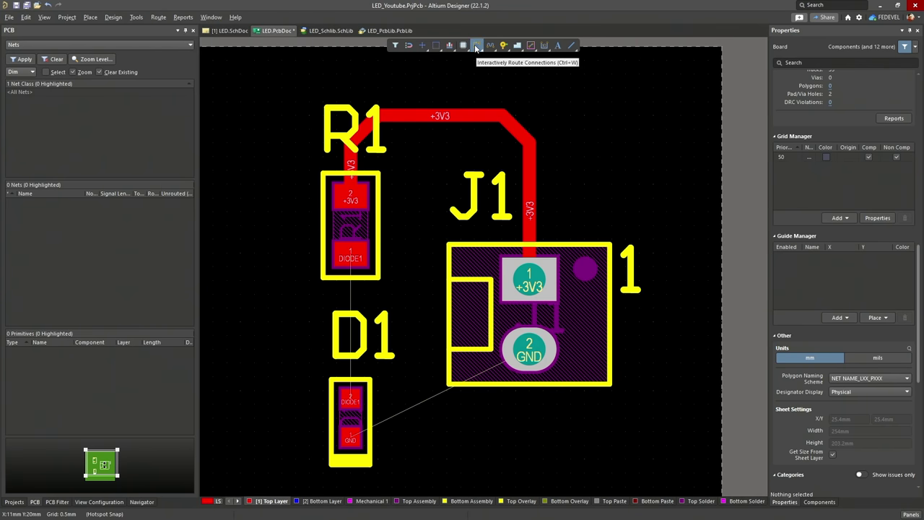
click(476, 45)
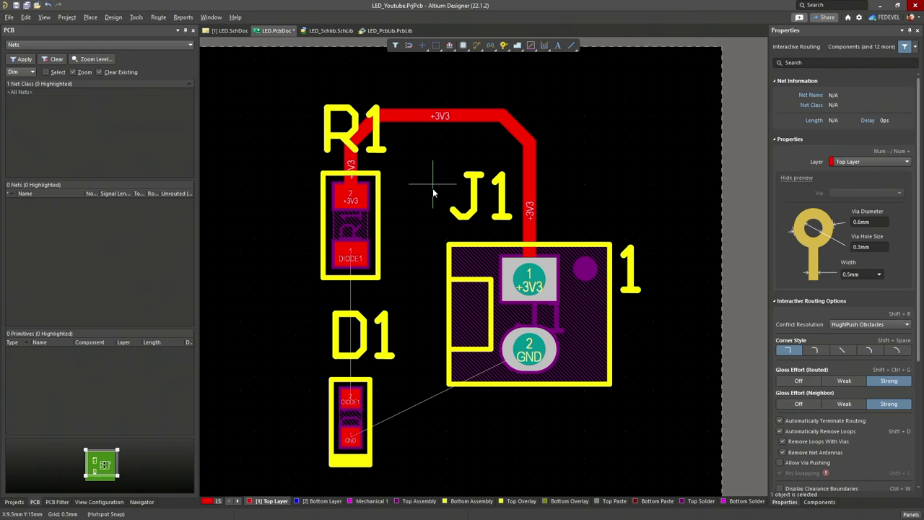
key(Tab)
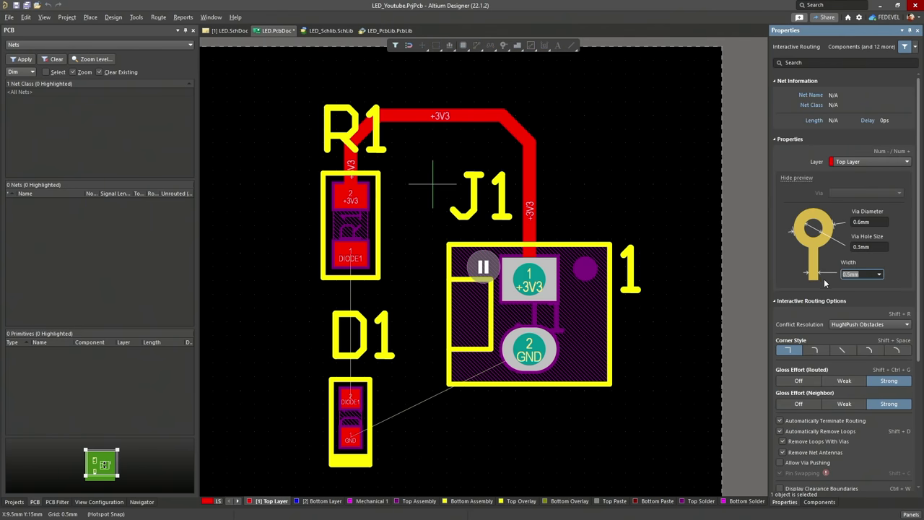
text(0.)
key(Return)
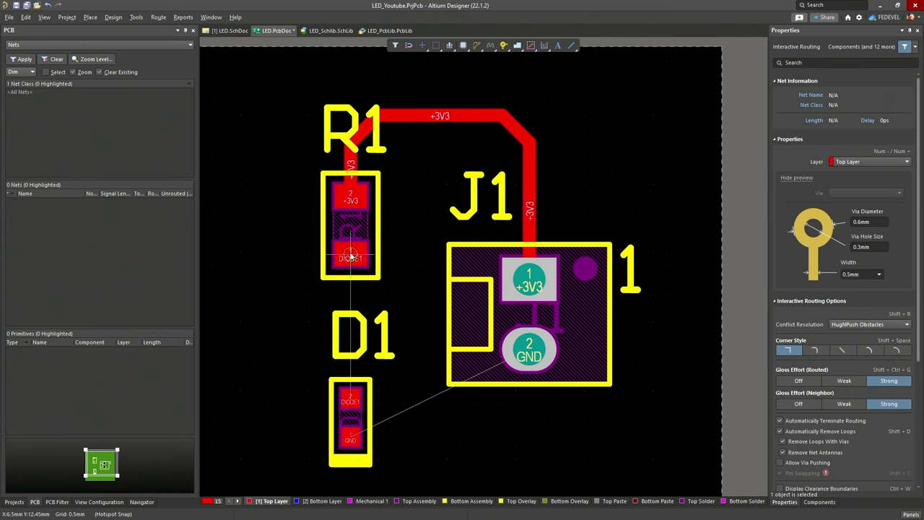
click(349, 256)
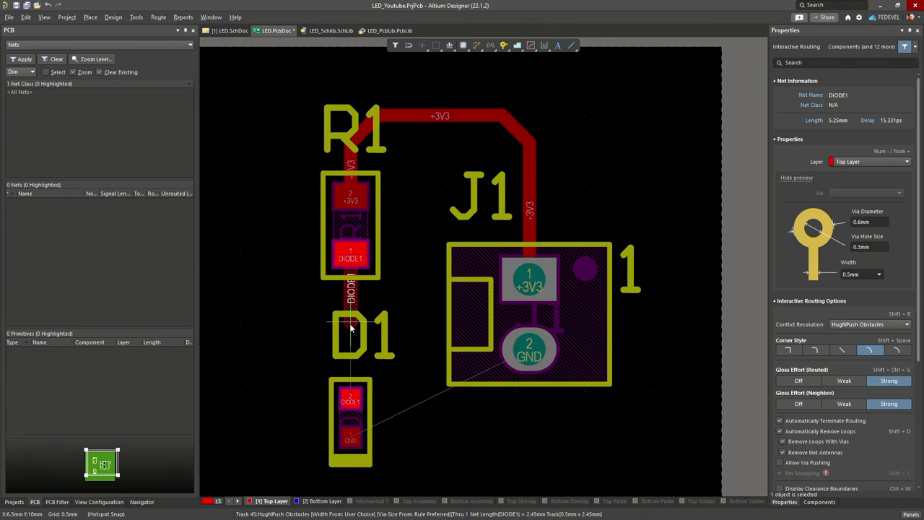
click(349, 400)
right_click(264, 234)
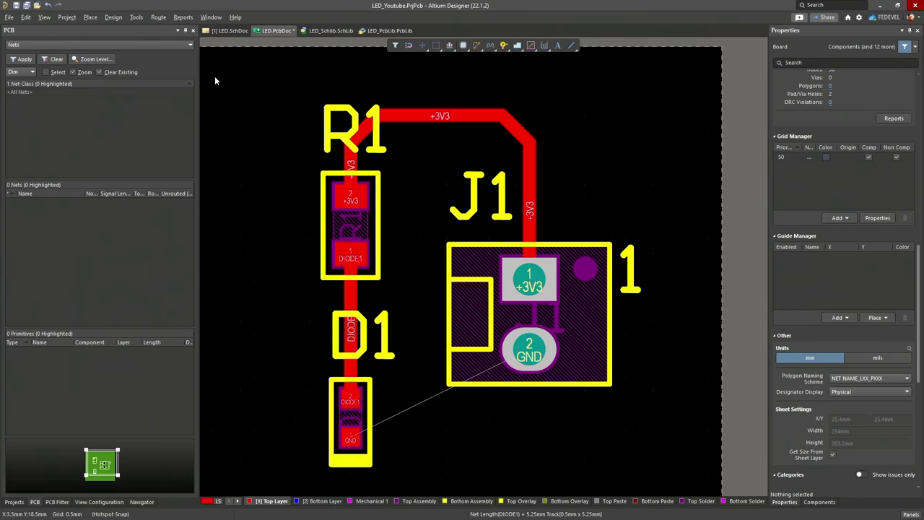
Route a 0.5 mm GND track horizontally from D1 pad 1 to about (9.2, 5.8) mm on the Top Layer, deleting its diagonal end segment
click(45, 18)
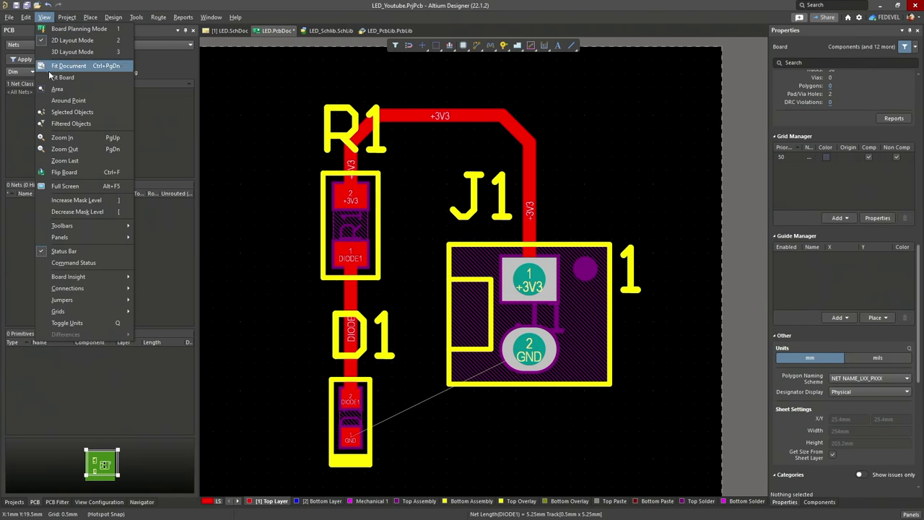
click(62, 77)
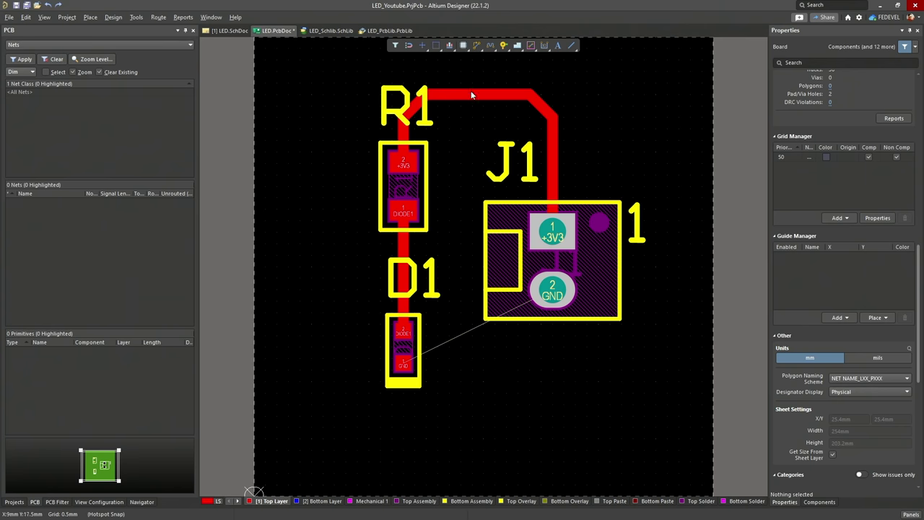
click(480, 47)
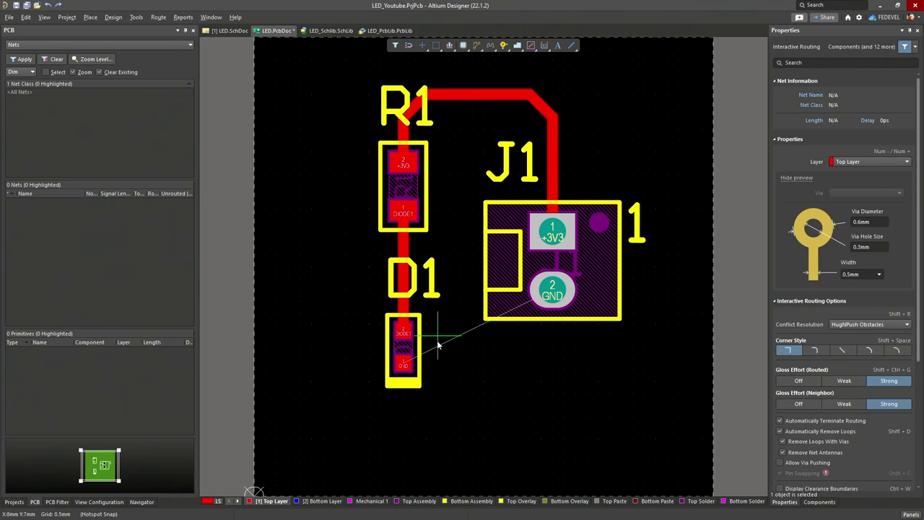
ctrl+scroll(405, 365, up, 4)
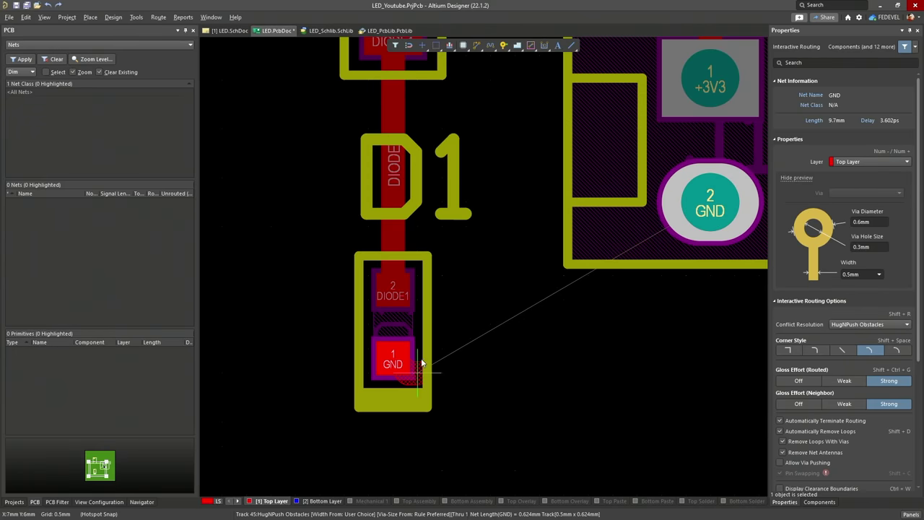
click(421, 367)
key(shift+space)
key(shift+space)
key(shift+space)
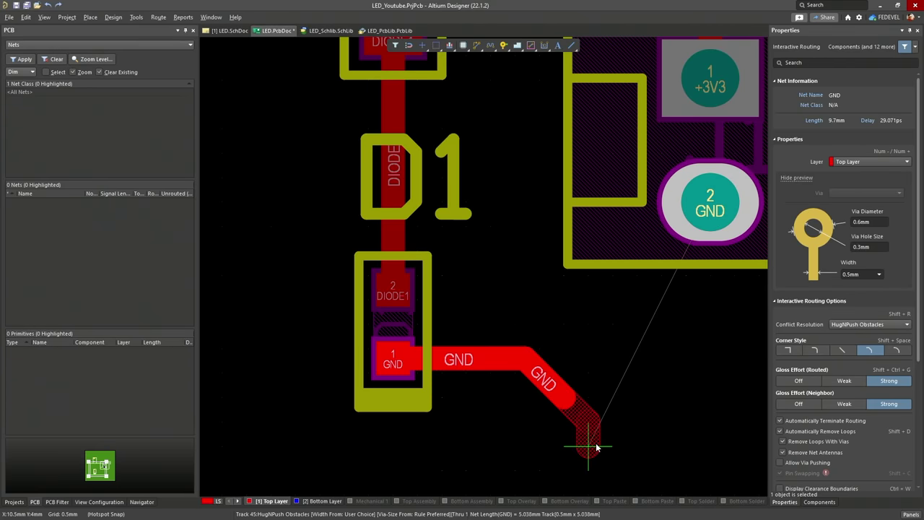
key(Escape)
key(Escape)
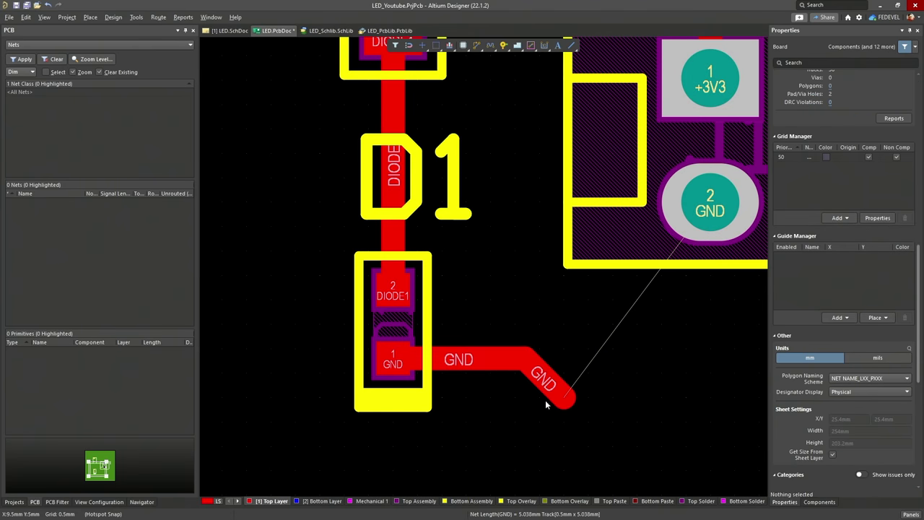
click(546, 400)
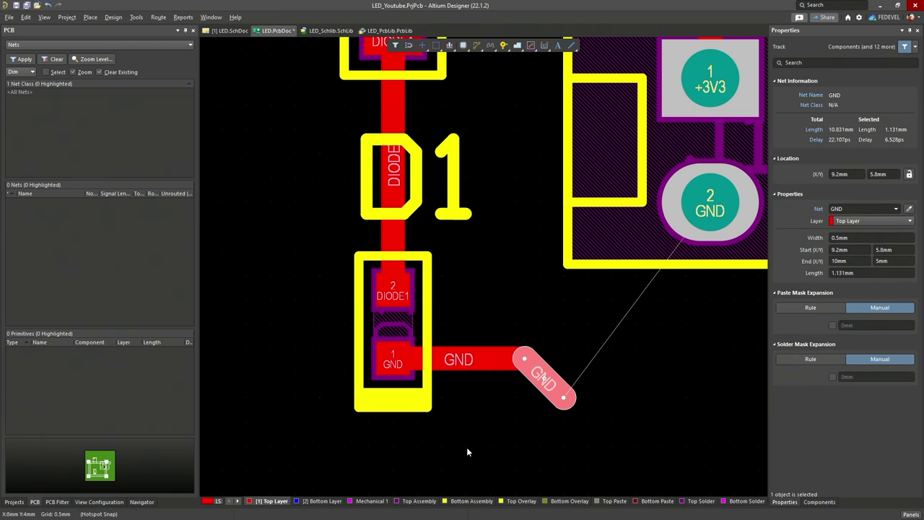
key(Delete)
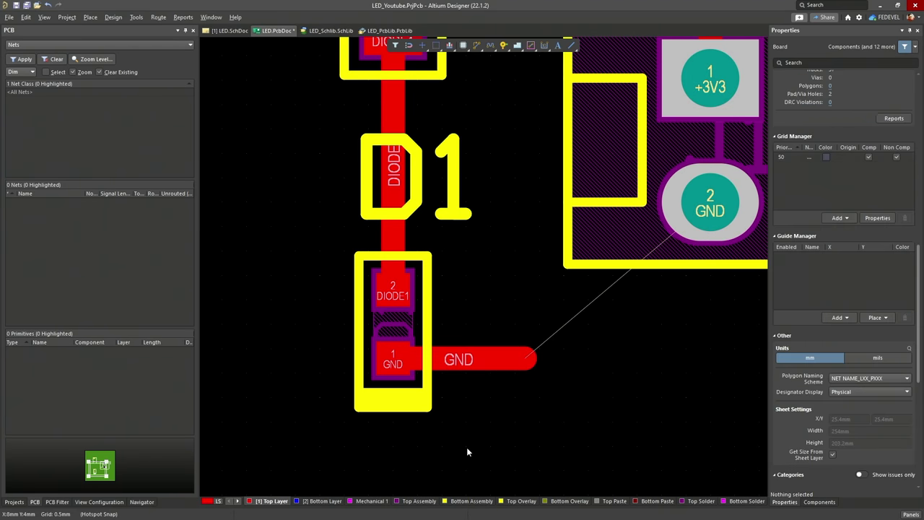
Start a via with 0.6 mm diameter, 0.3 mm hole size, and manual solder mask expansion tented on top and bottom
click(90, 18)
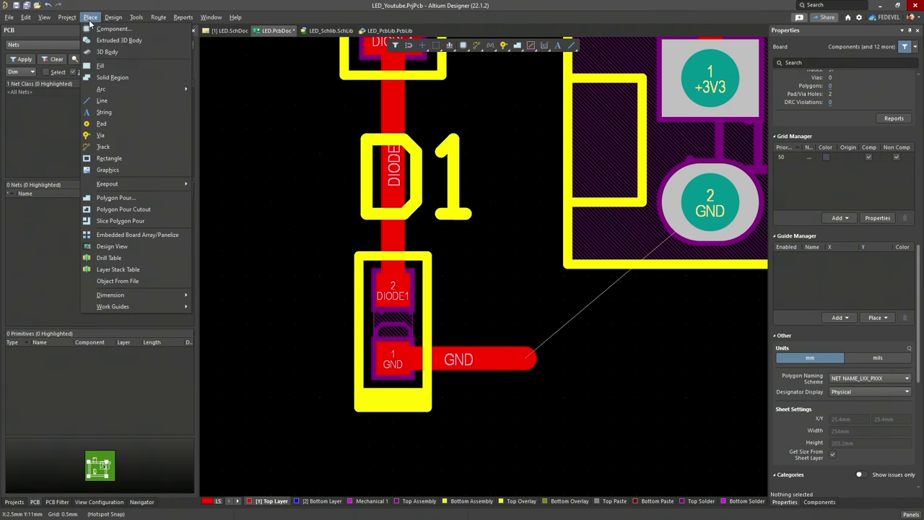
click(102, 135)
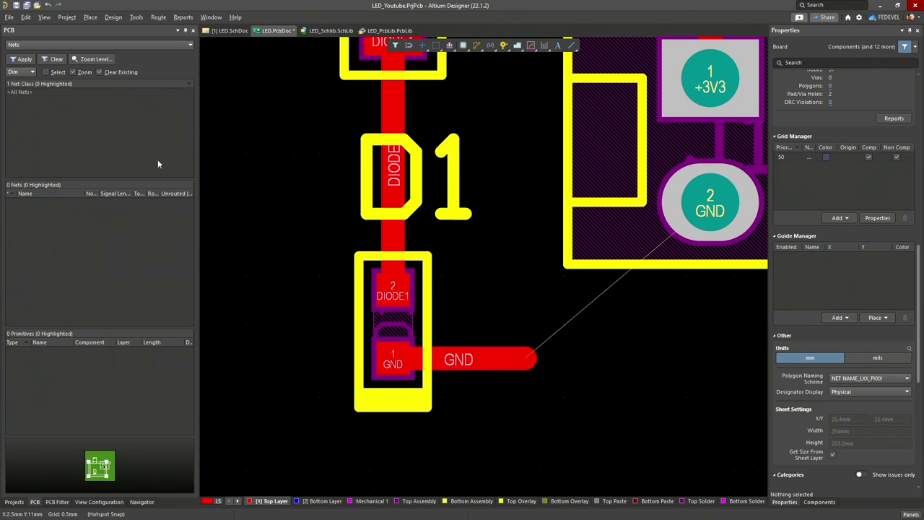
key(Tab)
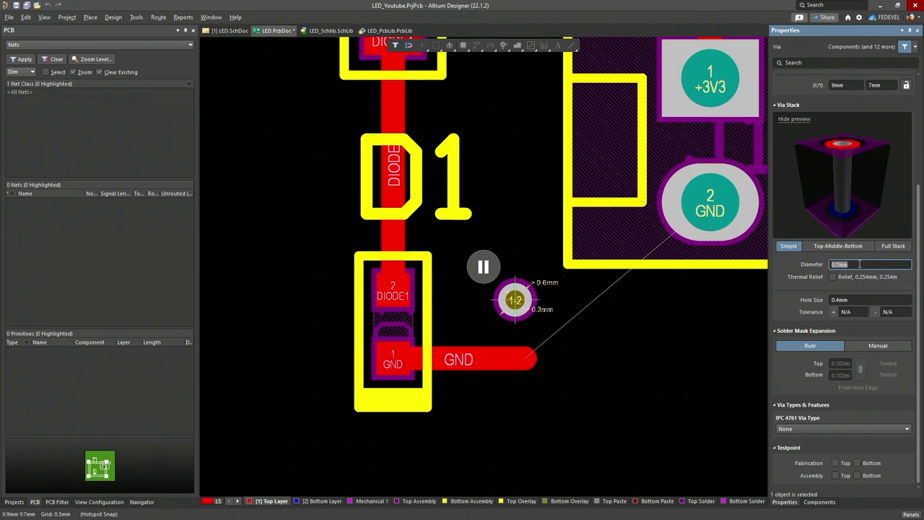
text(0.6)
click(866, 300)
text(0.3)
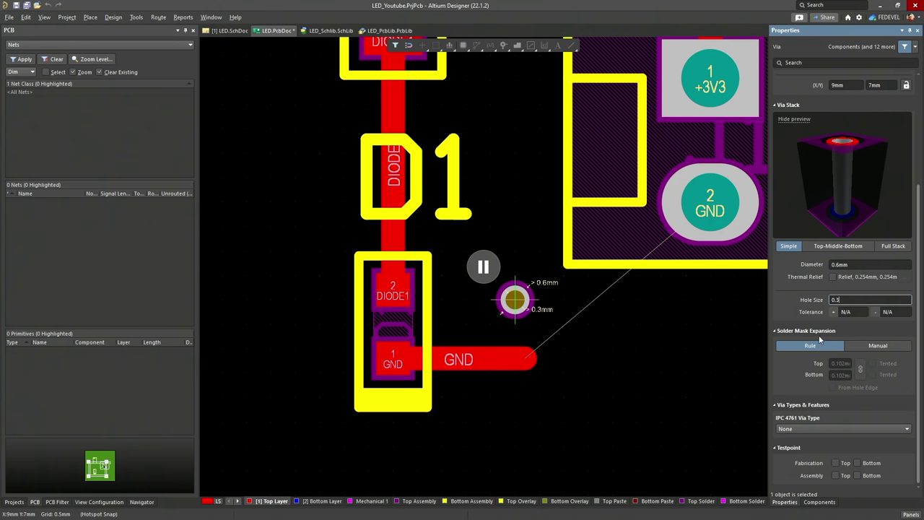
click(881, 344)
click(873, 363)
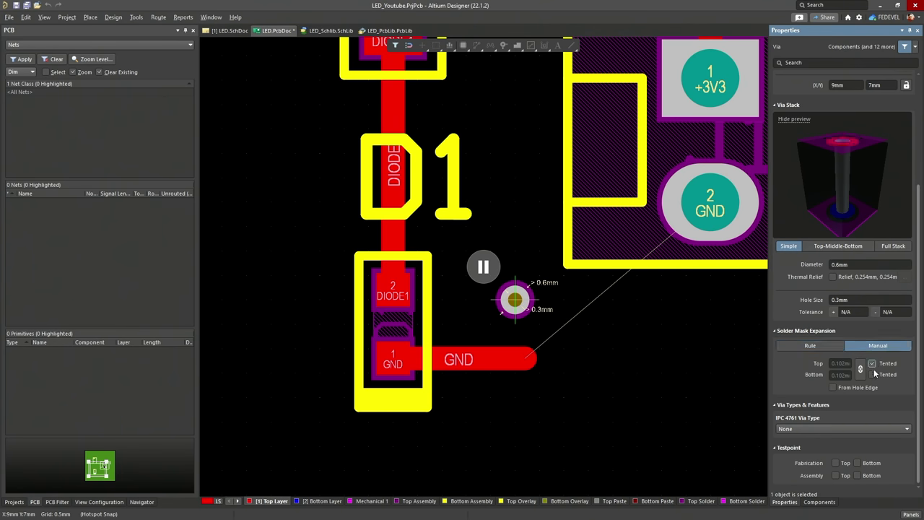
click(873, 374)
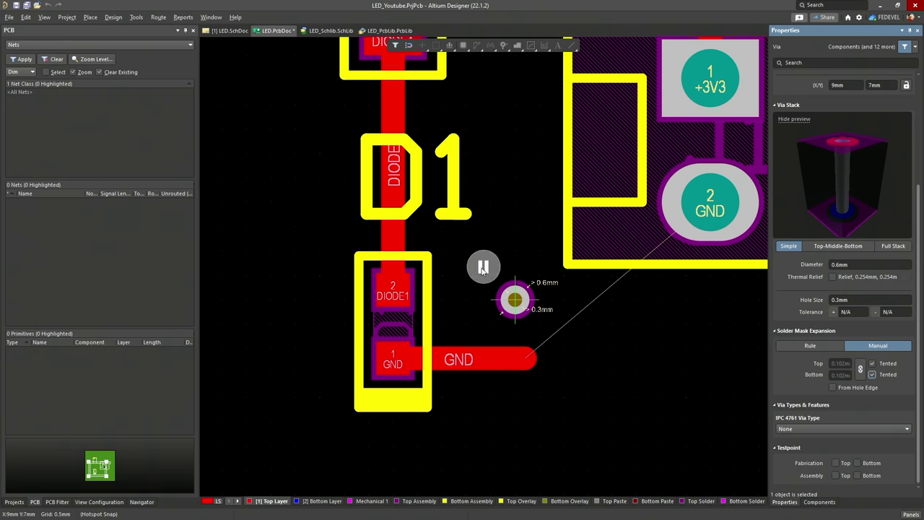
Place one via on the free end of D1's GND track at (9.2, 5.8) mm and end via placement
drag(515, 300, 488, 317)
ctrl+scroll(555, 397, up, 3)
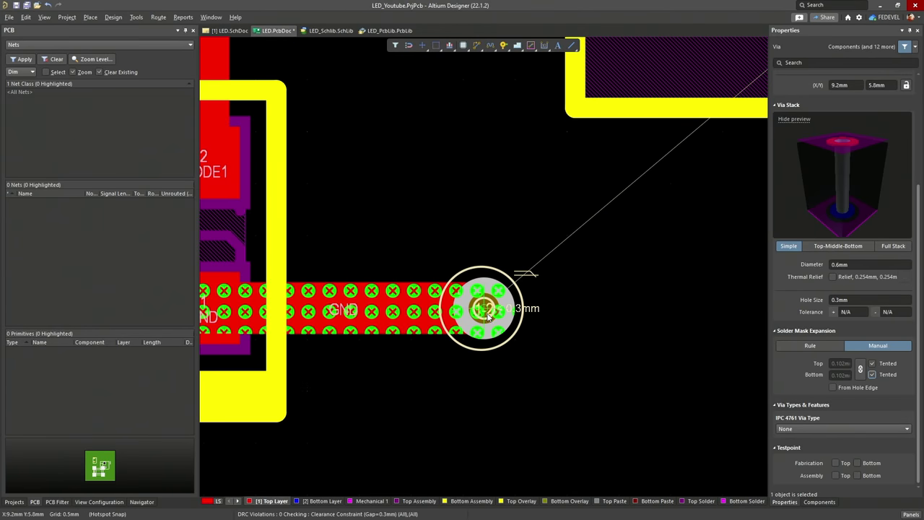
click(489, 316)
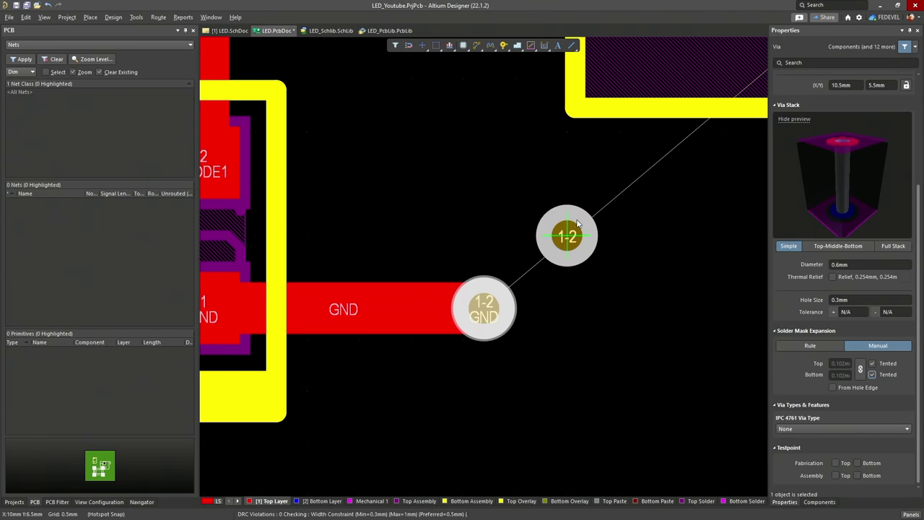
right_click(576, 227)
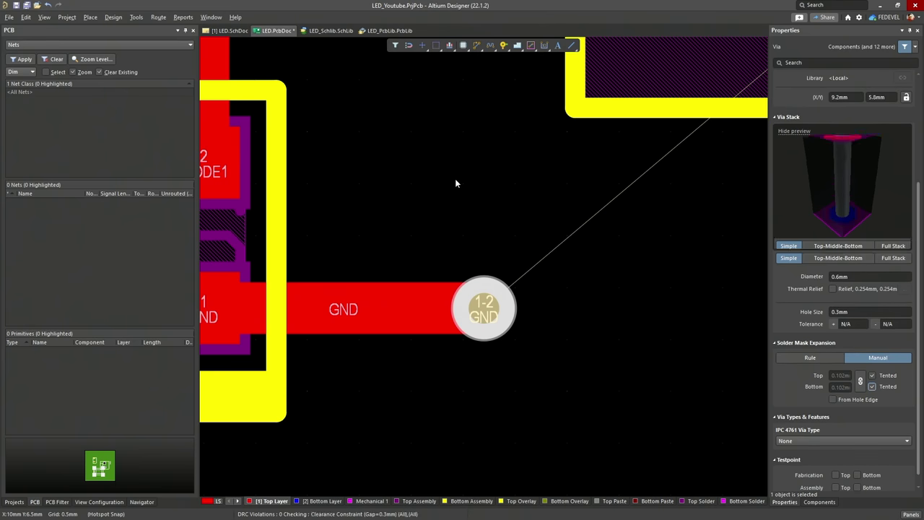
Start a solid polygon pour on the Bottom Layer and assign it to the GND net
click(45, 18)
click(61, 78)
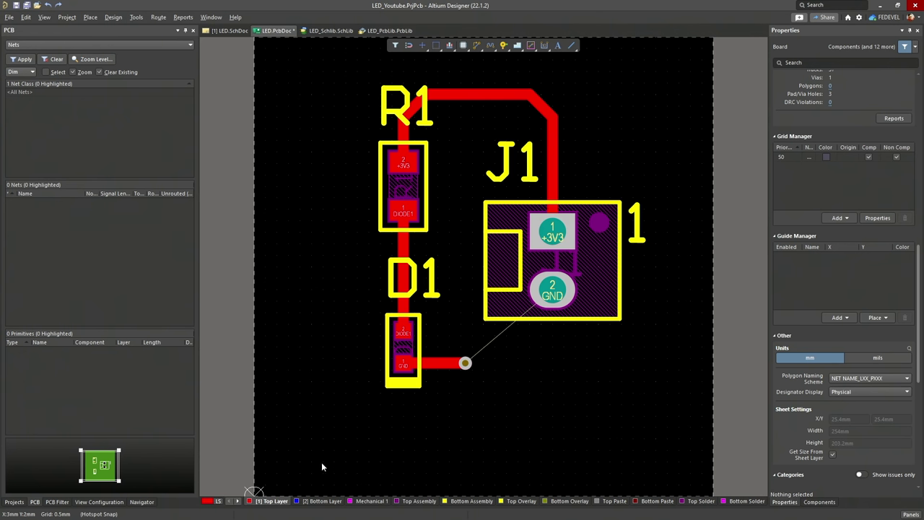
click(326, 502)
click(90, 17)
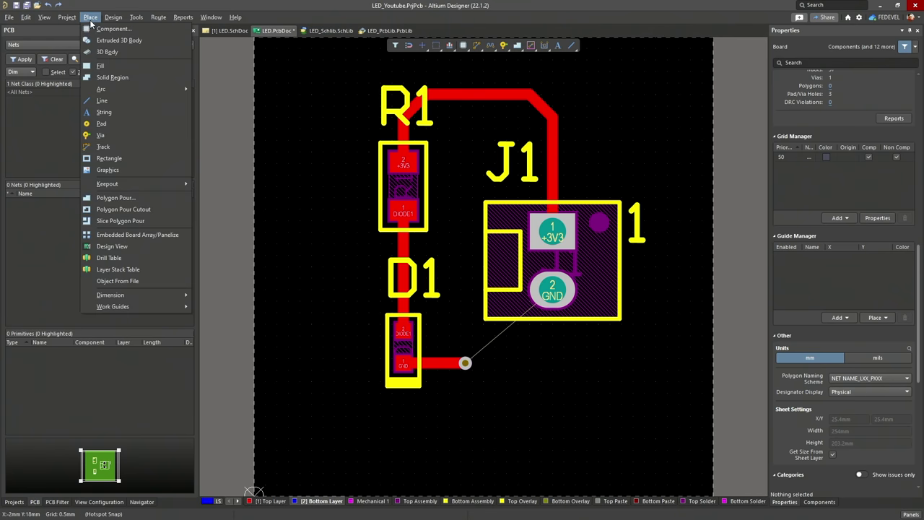
click(108, 197)
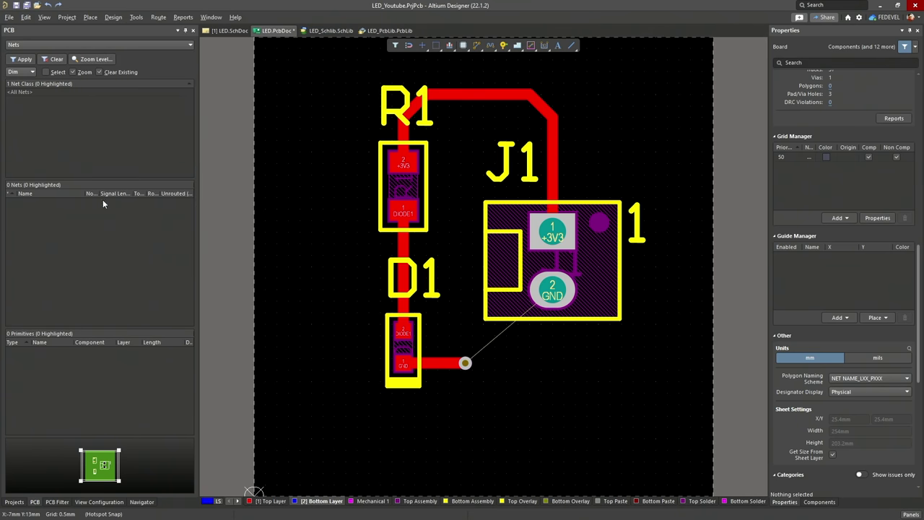
key(Tab)
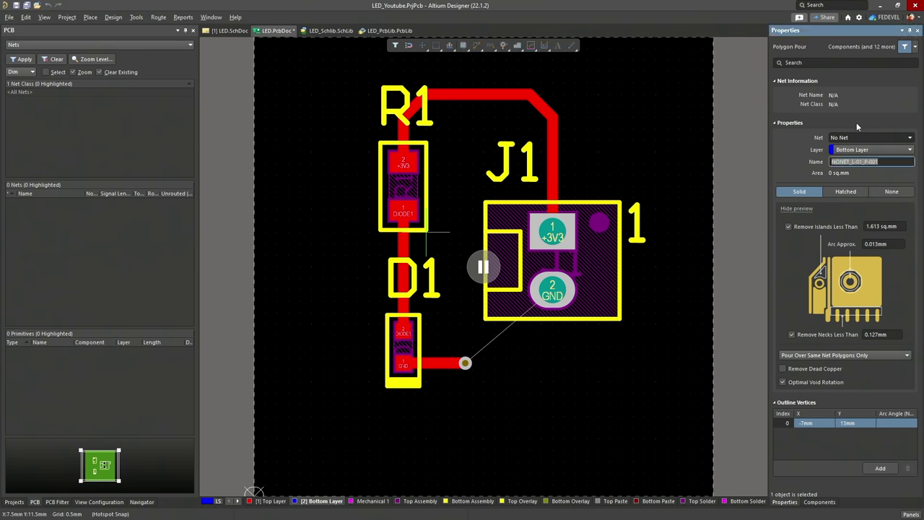
click(912, 142)
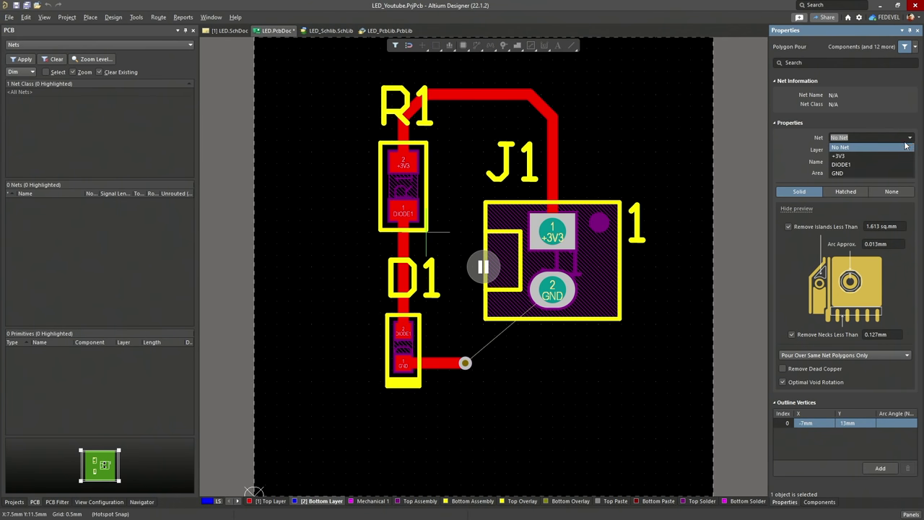
click(869, 173)
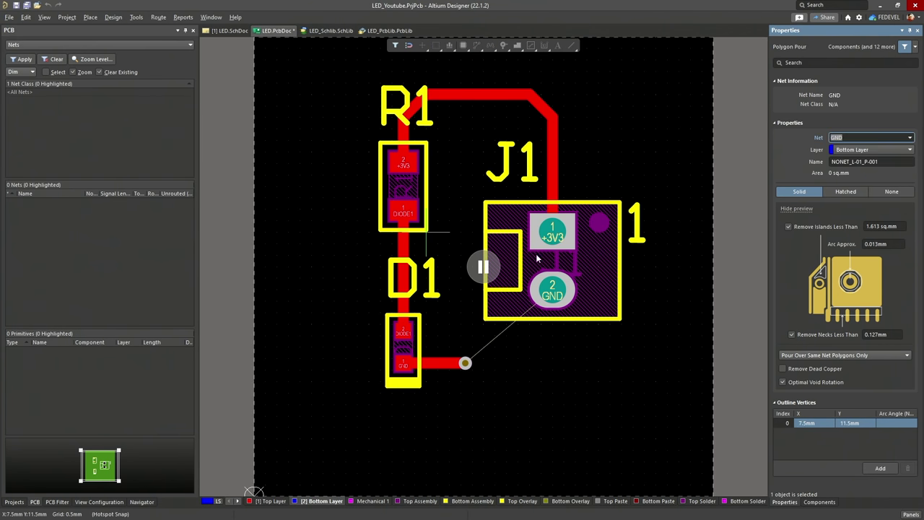
click(483, 267)
Draw the GND polygon outline as a square 0.5 mm inside the board edges, from (0.5, 0.5) to (19.5, 19.5) mm
ctrl+scroll(295, 205, down, 2)
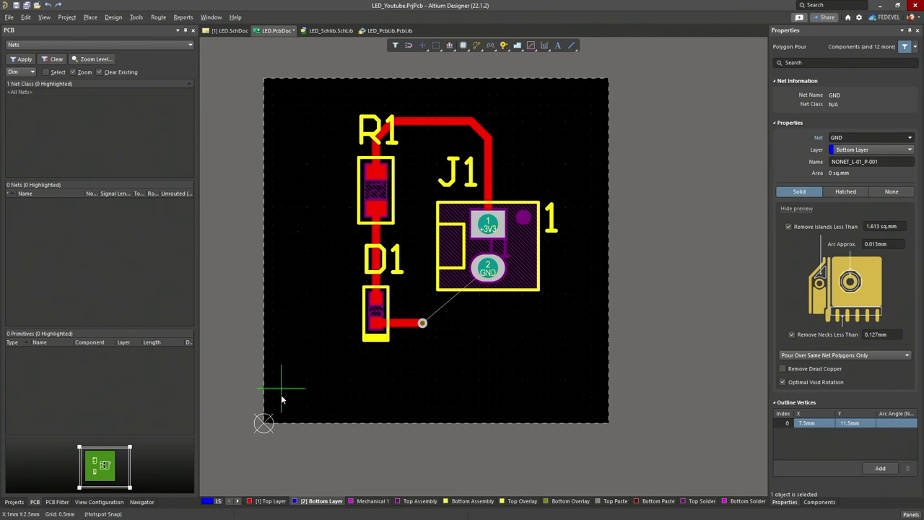
click(265, 422)
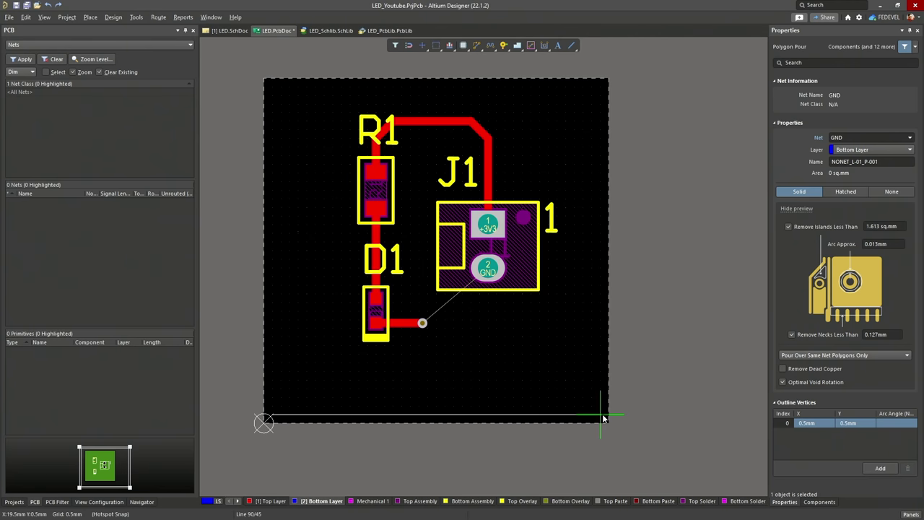
click(598, 89)
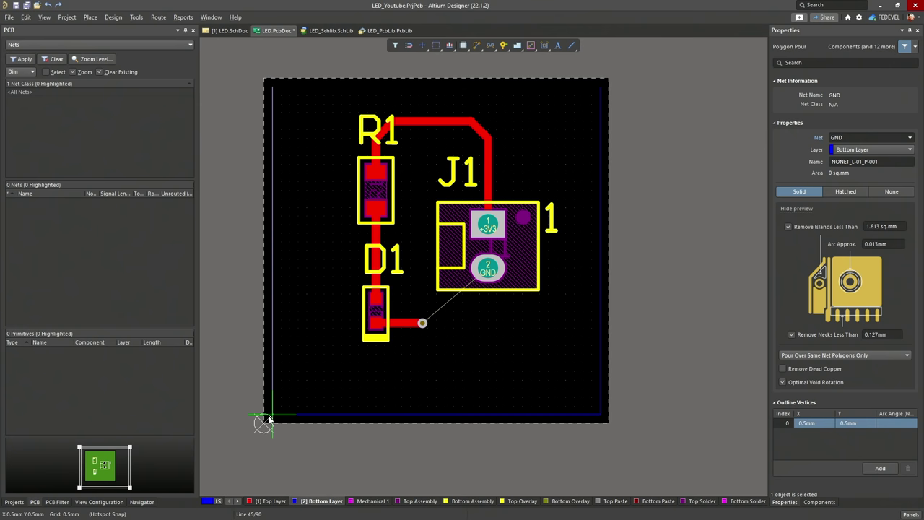
key(space)
right_click(233, 303)
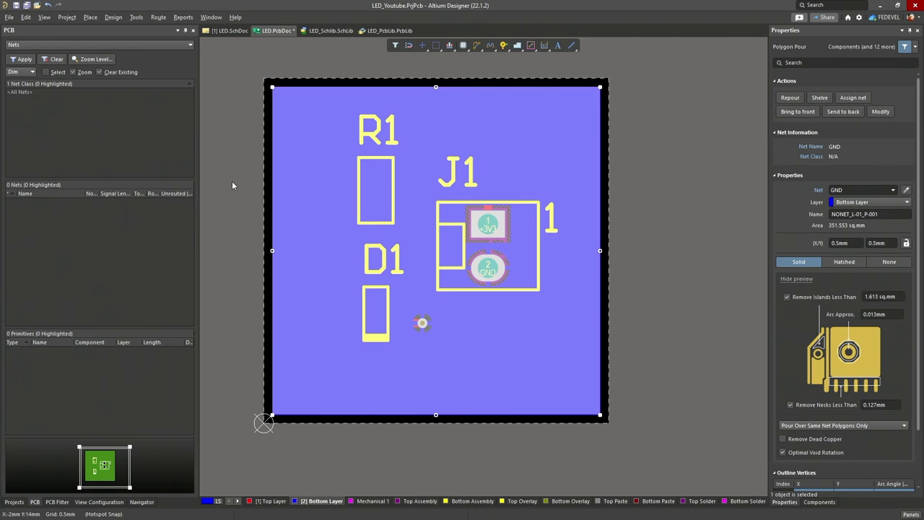
click(221, 95)
Fit the whole board in view and make the Top Layer the active layer
click(43, 17)
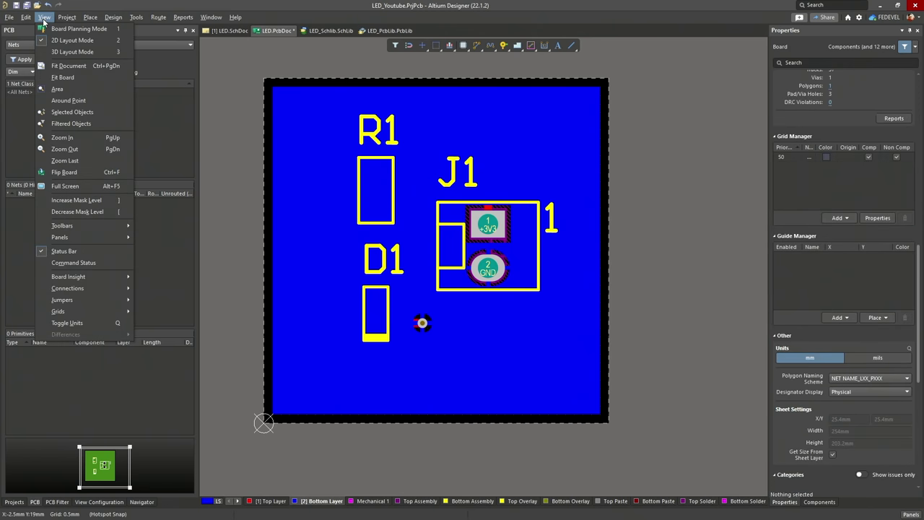
click(62, 78)
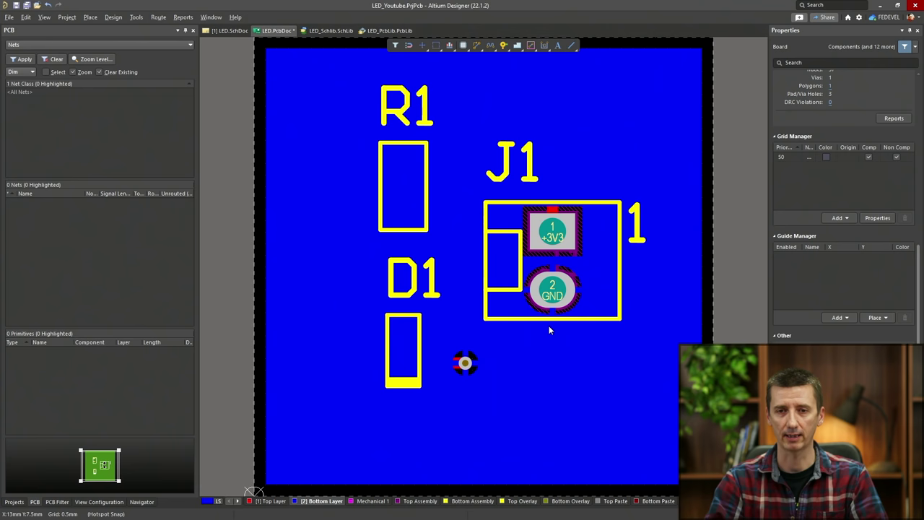
click(269, 501)
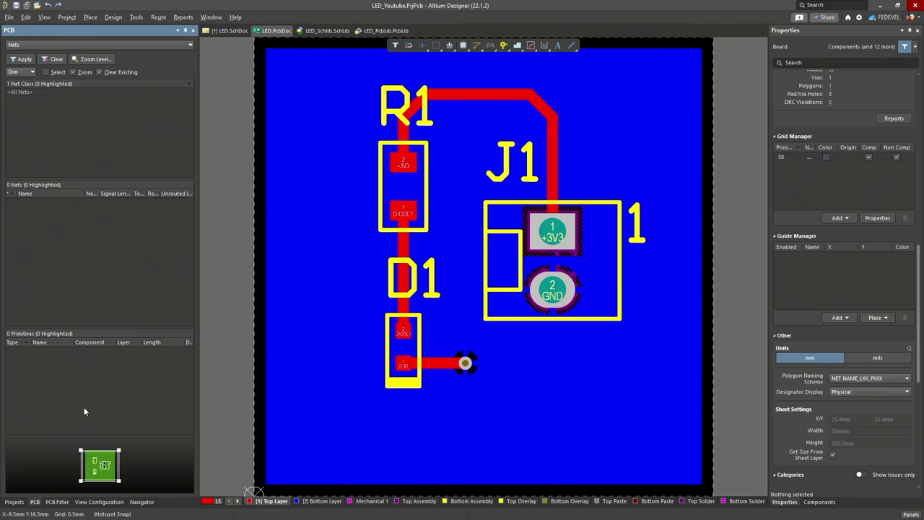
In the LED schematic, copy R1, D1 and their DIODE1 wire, and place the copy left of the original at X 3400 mil
click(14, 501)
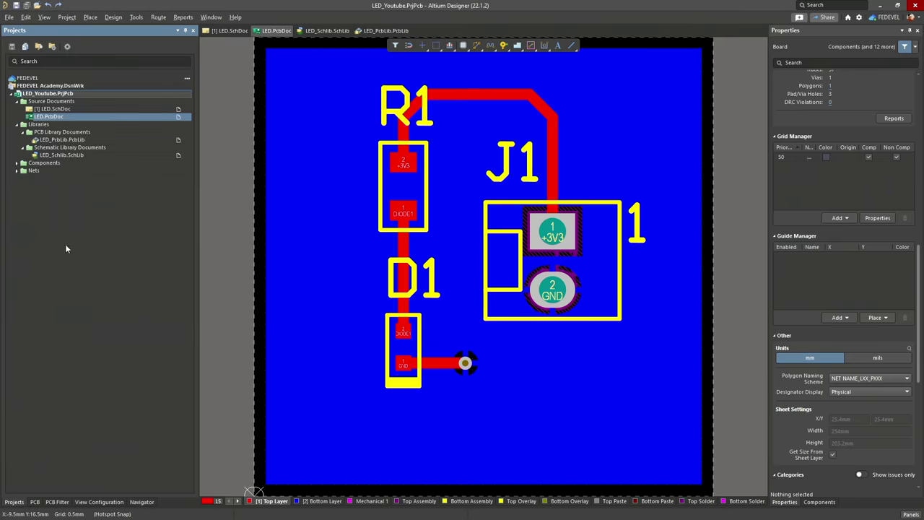
click(87, 109)
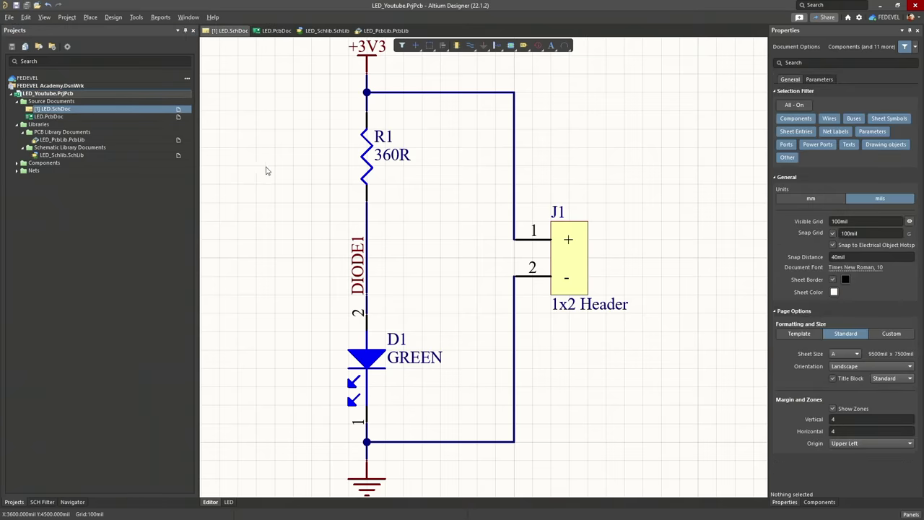
ctrl+scroll(508, 196, down, 1)
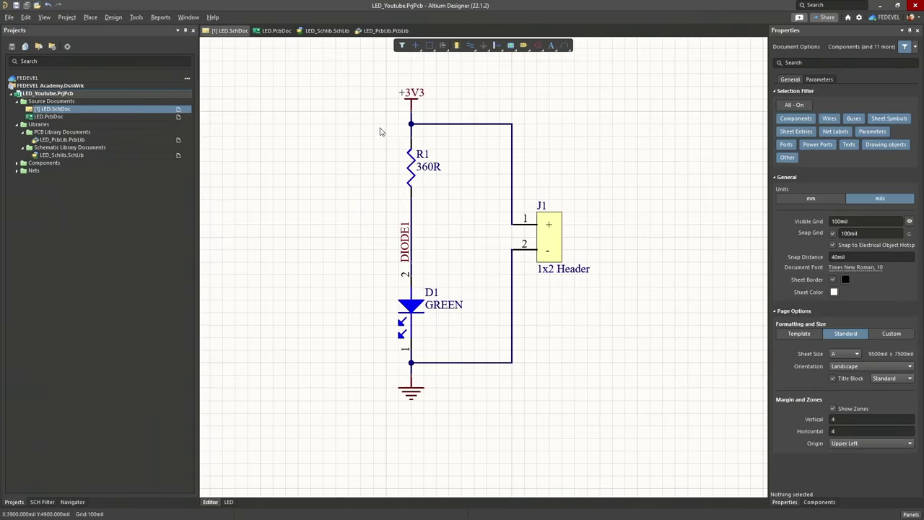
drag(381, 132, 487, 353)
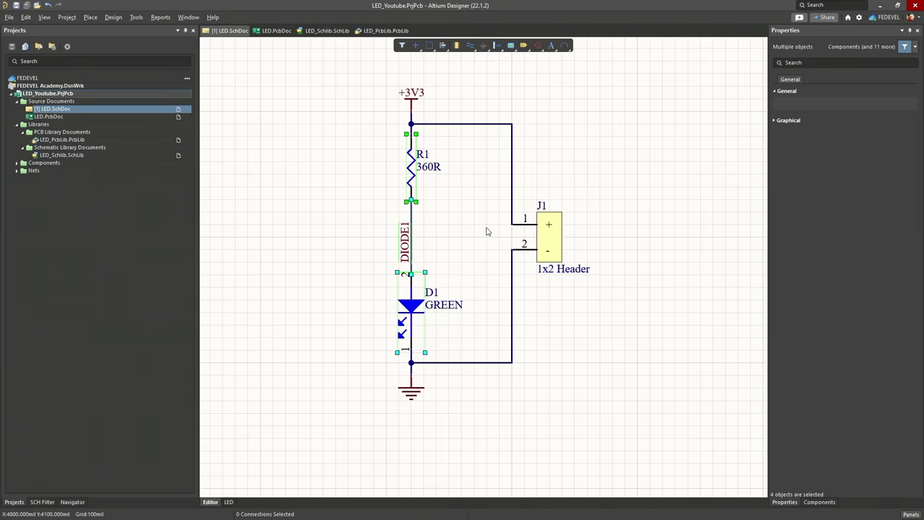
key(ctrl+c)
key(ctrl+v)
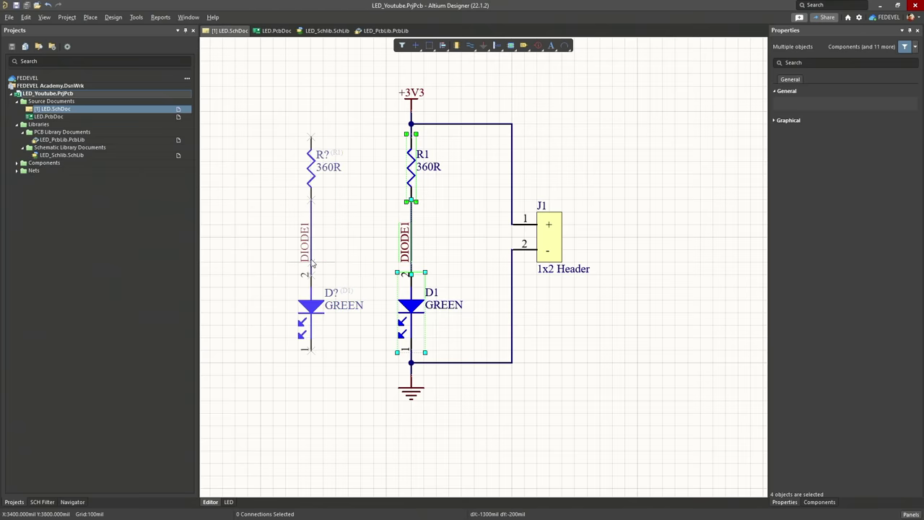
click(312, 265)
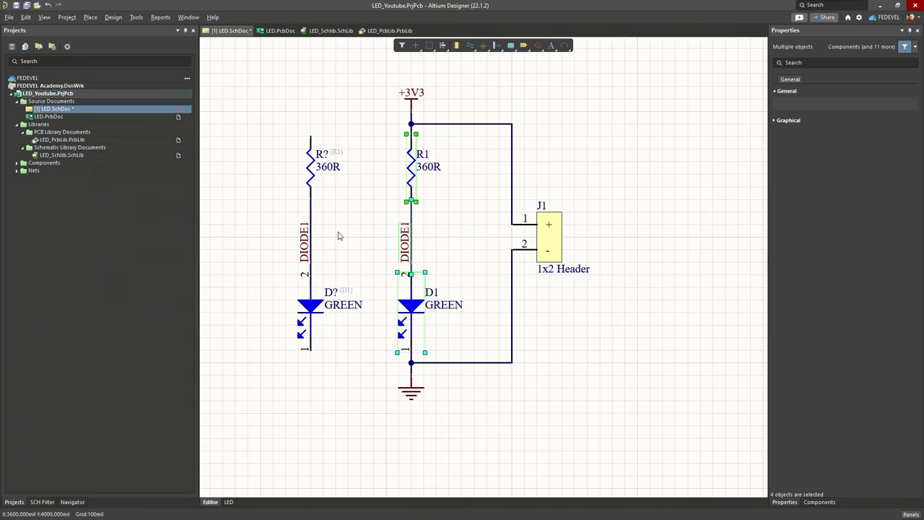
Wire the copied resistor's upper end to the +3V3 junction and the copied LED's pin 1 to the GND junction
click(467, 45)
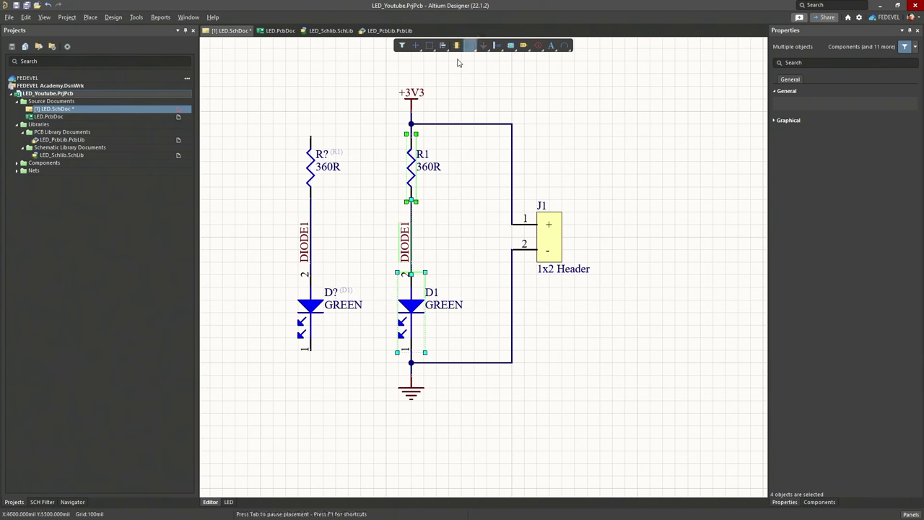
click(411, 124)
click(311, 124)
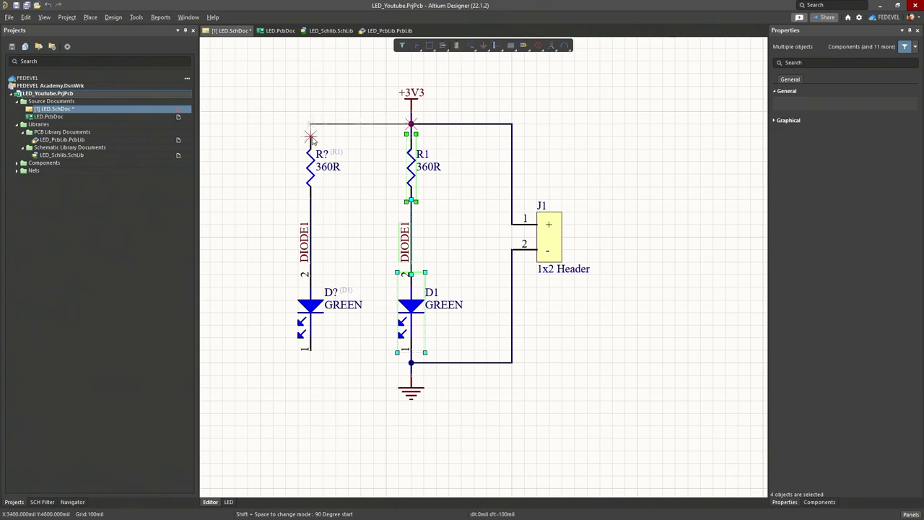
click(311, 352)
click(310, 352)
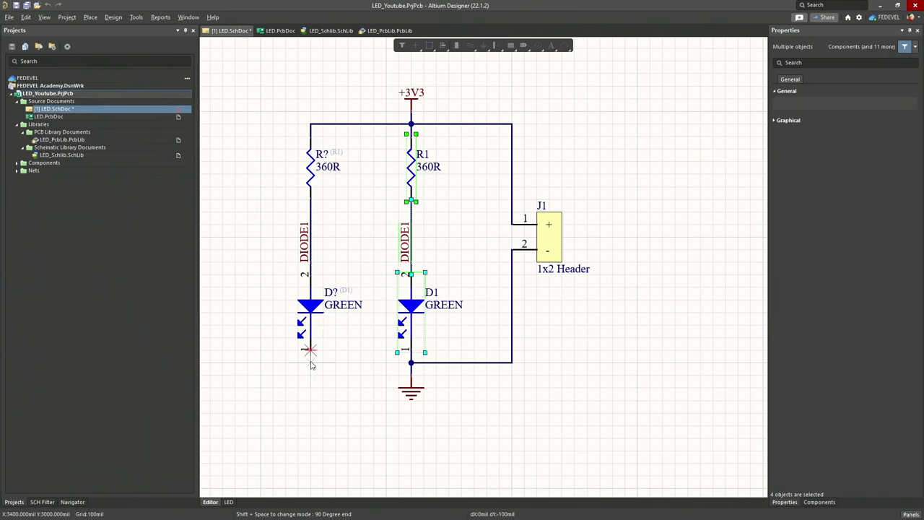
click(410, 363)
right_click(362, 328)
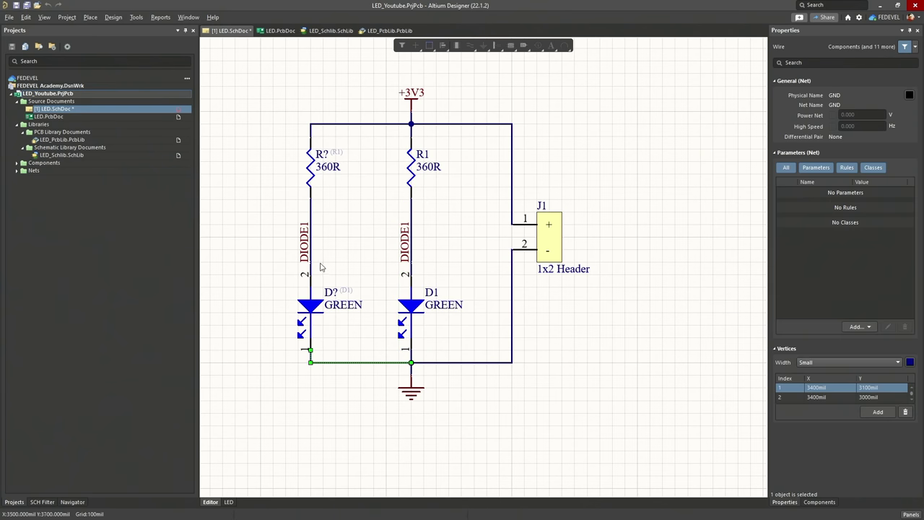
Rename the copied branch's net label to DIODE2
click(304, 246)
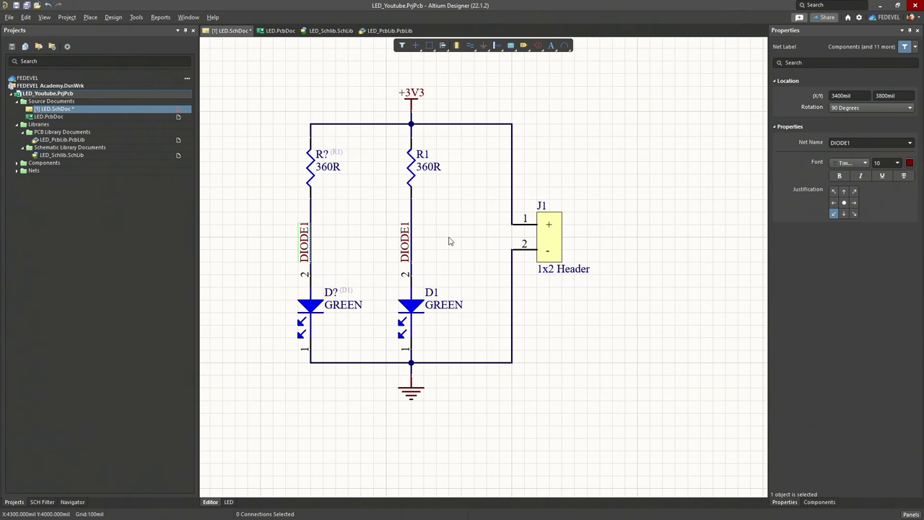
double_click(873, 141)
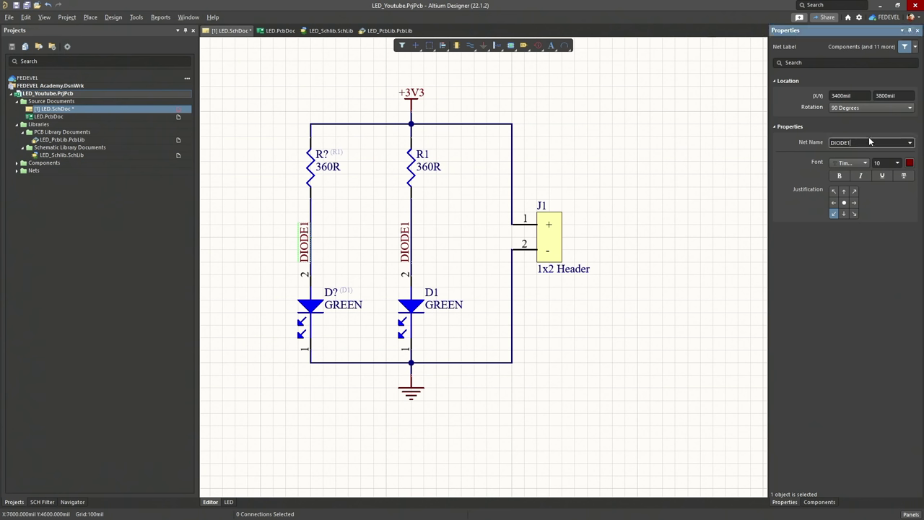
text(DIODE2)
click(264, 193)
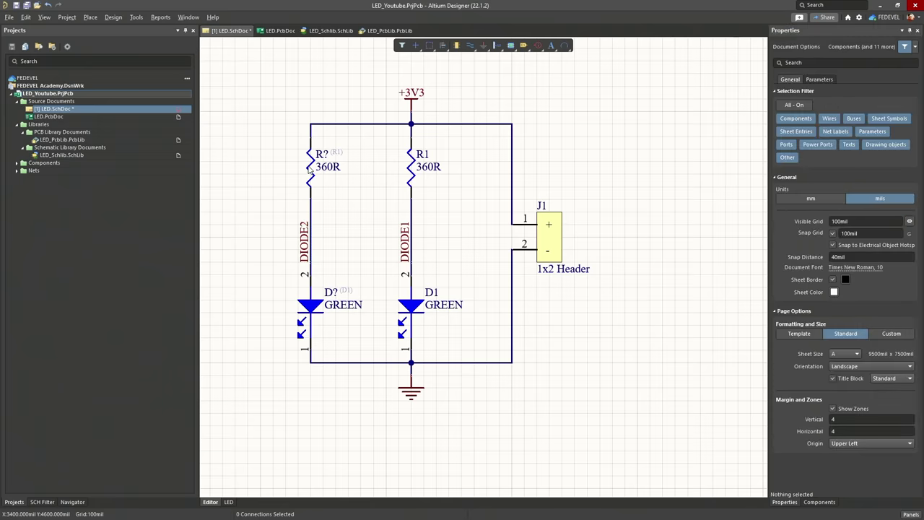
Set the copied resistor's designator to R2 and the copied LED's designator to D2
click(310, 167)
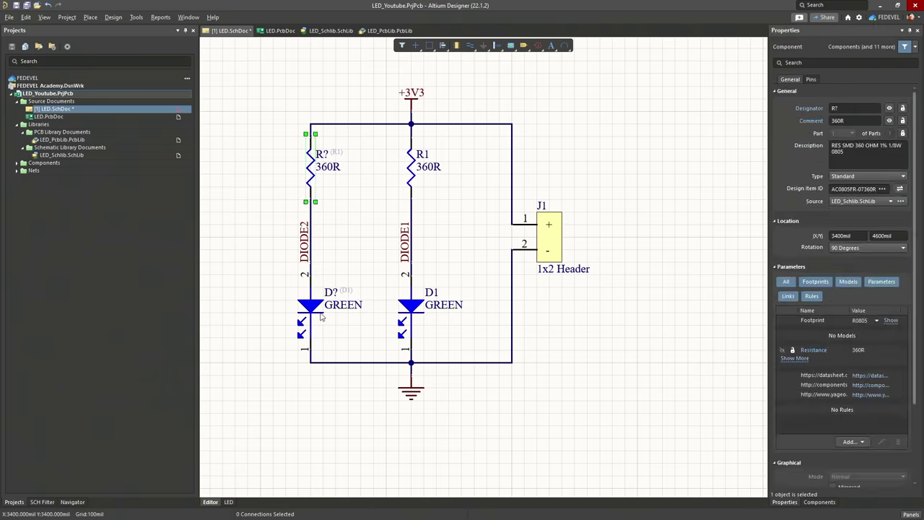
click(855, 107)
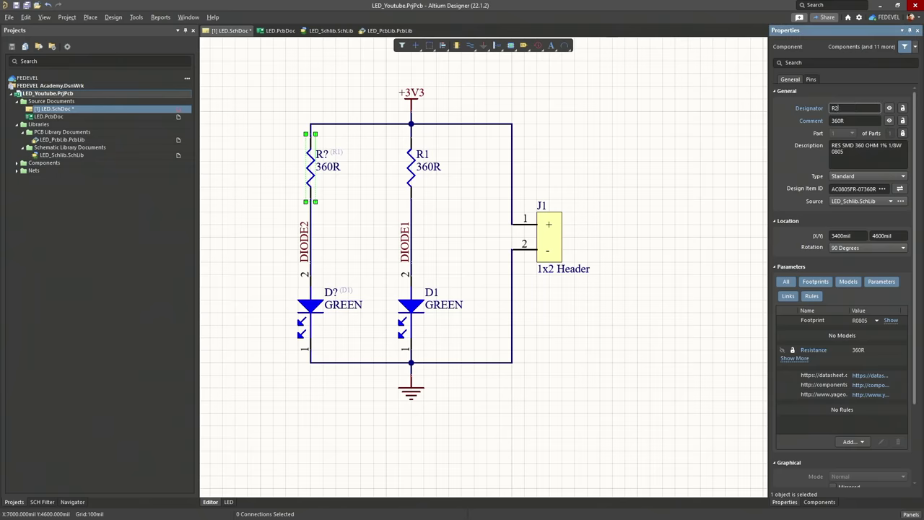
text(R2)
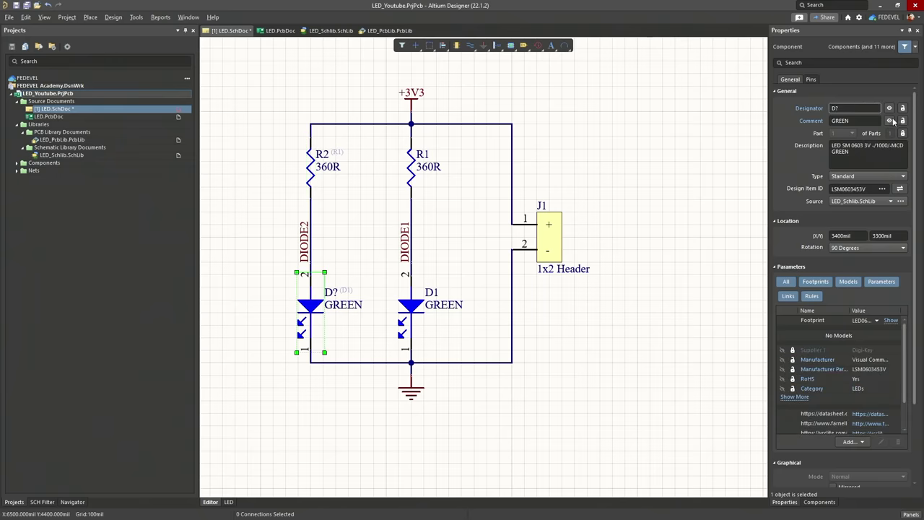
click(859, 109)
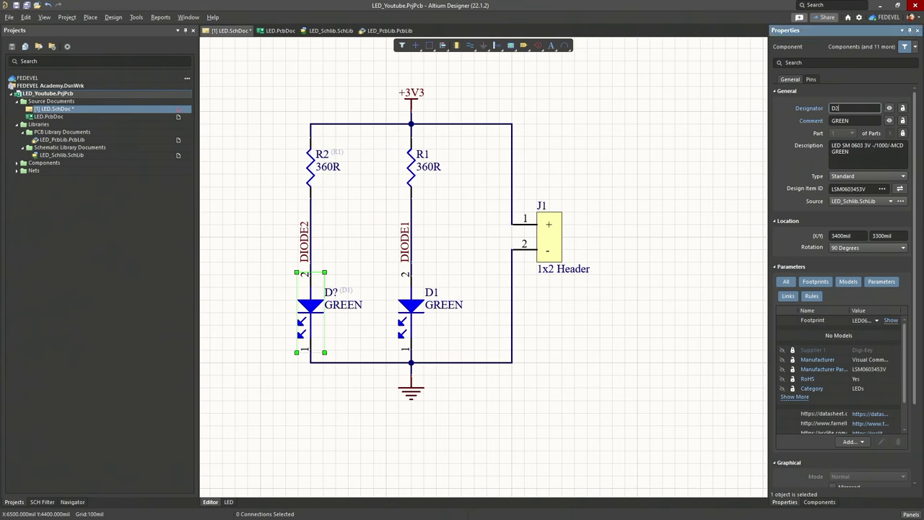
click(265, 169)
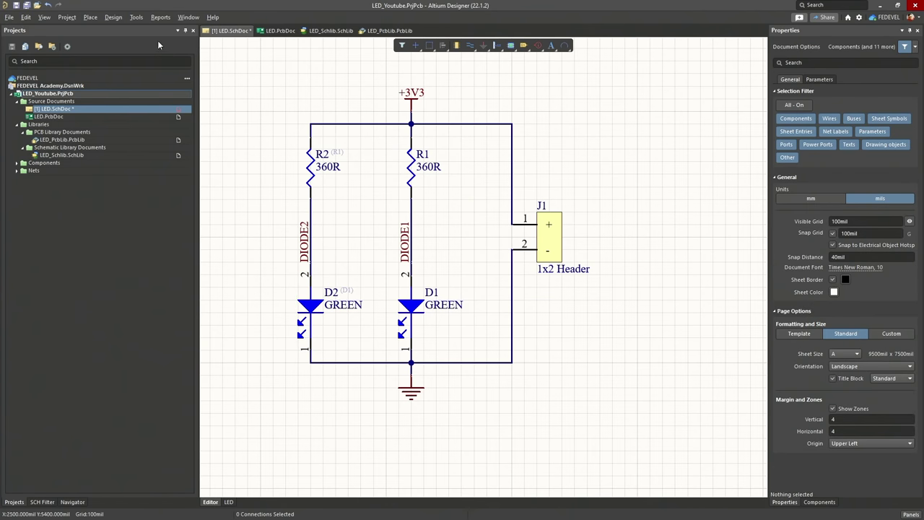
Save the schematic and update LED.PcbDoc by executing the engineering change order for D2, R2 and net DIODE2
click(15, 5)
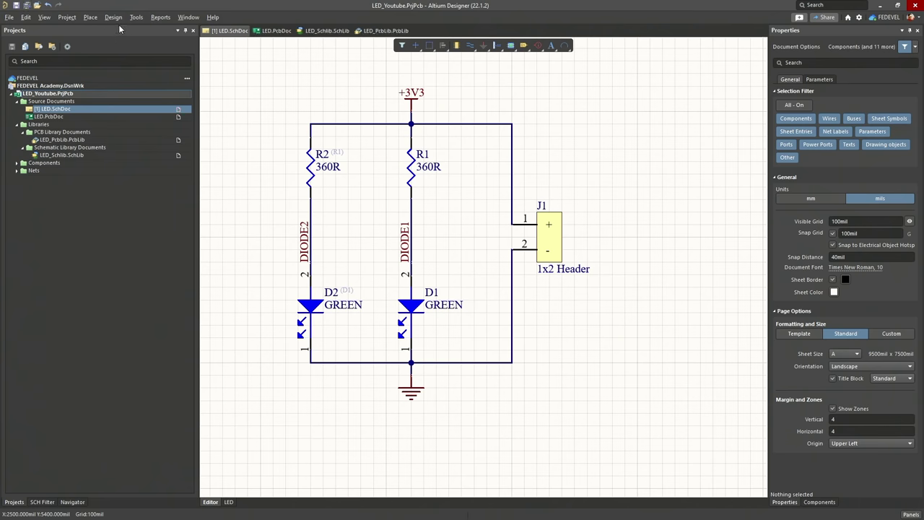
click(114, 17)
click(121, 28)
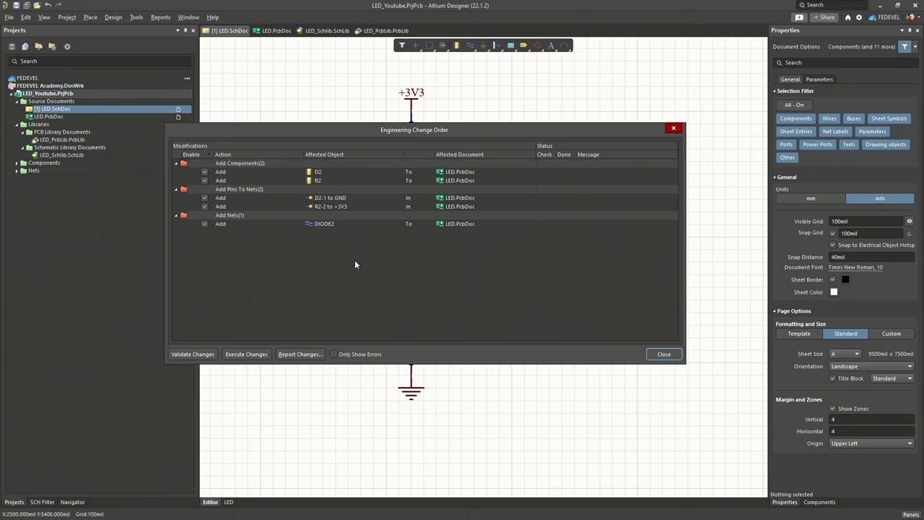
click(245, 354)
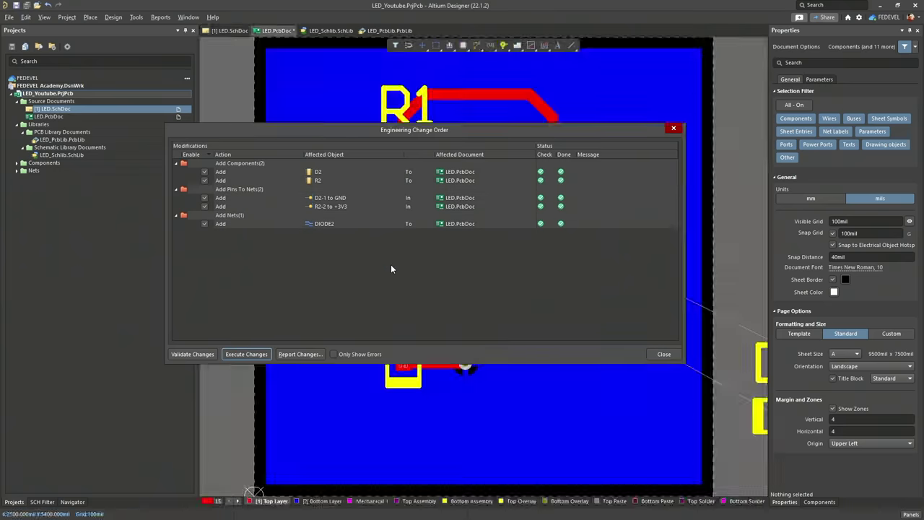
click(663, 354)
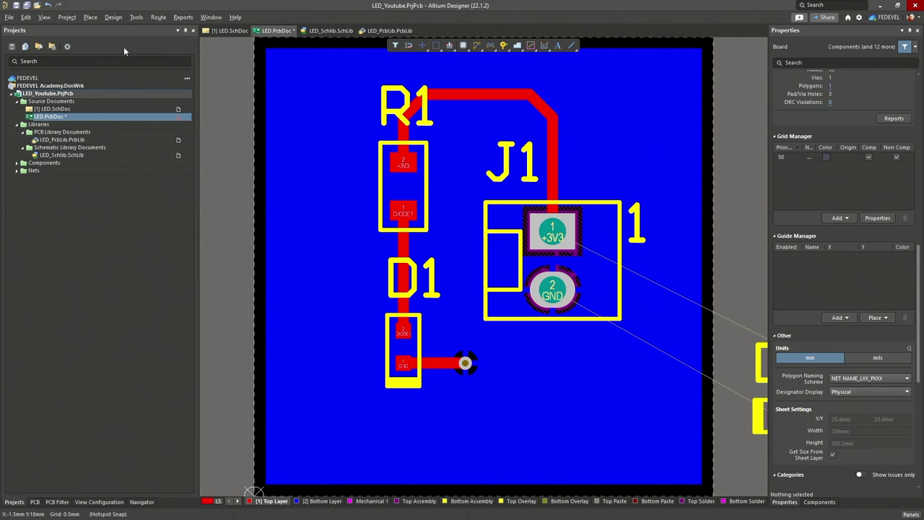
Flip R2 to the bottom side of the board and place it upright to the right of J1, with its +3V3 pad uppermost
click(44, 17)
click(62, 76)
ctrl+scroll(318, 207, down, 2)
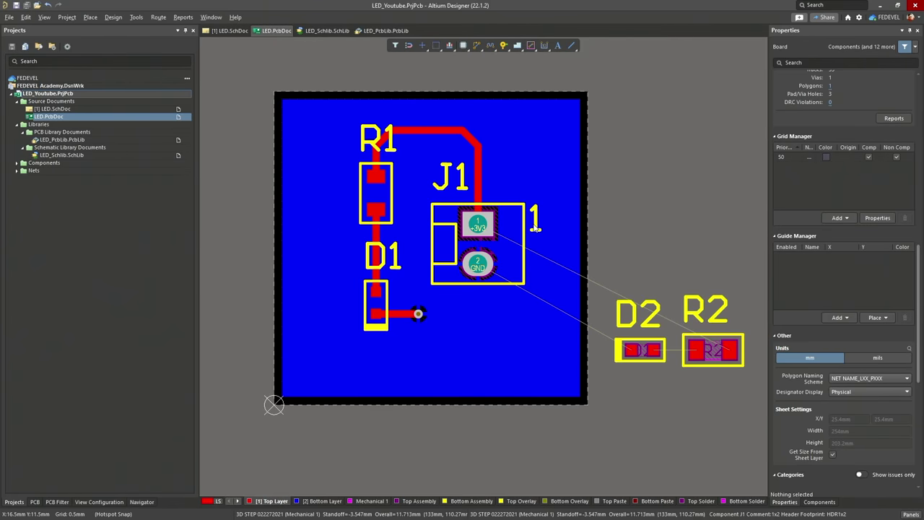
click(317, 502)
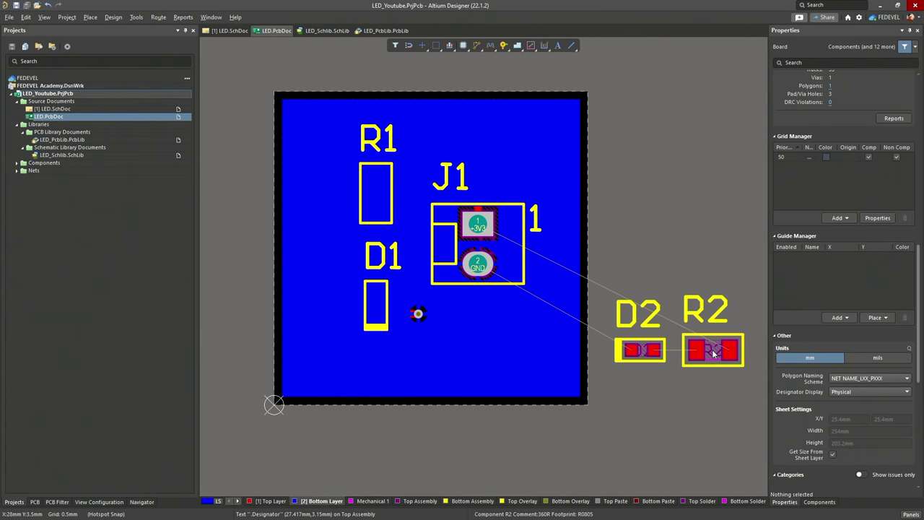
drag(713, 353, 552, 218)
key(l)
key(space)
ctrl+scroll(544, 205, up, 3)
key(space)
key(space)
ctrl+scroll(505, 185, down, 3)
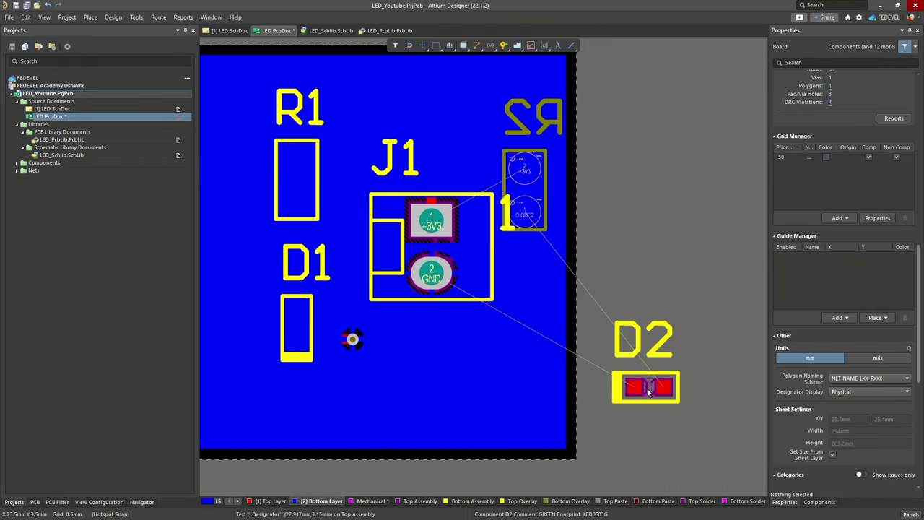
Flip D2 to the bottom side and place it upright directly below R2, with its DIODE2 pad facing R2
drag(647, 390, 538, 311)
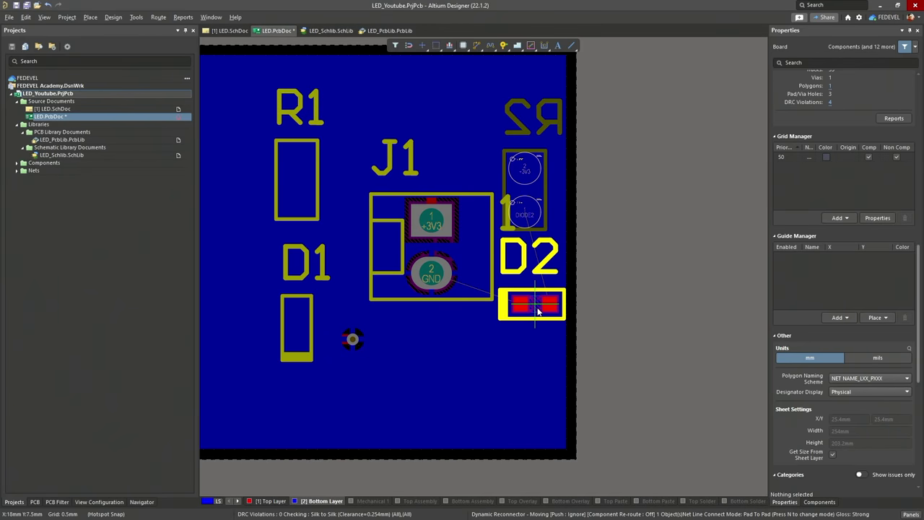
key(l)
ctrl+scroll(537, 310, up, 3)
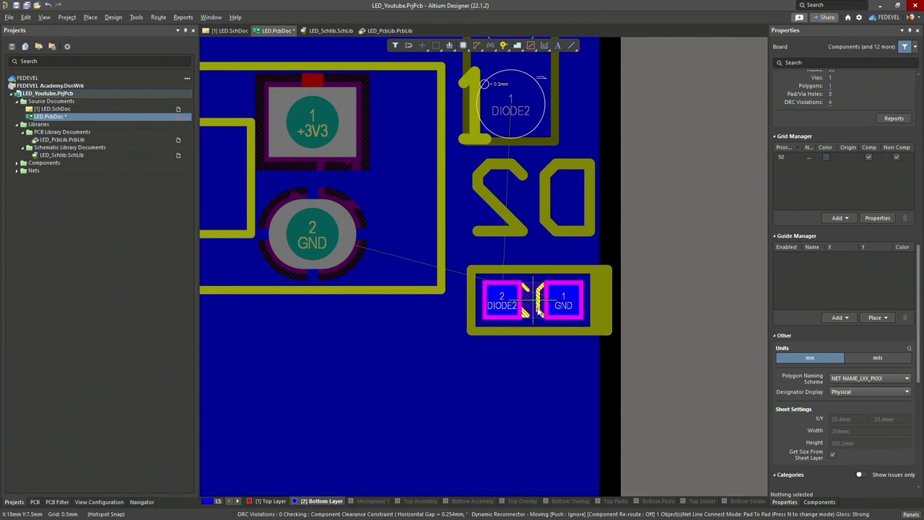
key(space)
key(space)
drag(532, 307, 512, 307)
key(space)
ctrl+scroll(516, 289, down, 1)
ctrl+scroll(515, 289, down, 1)
ctrl+scroll(625, 252, down, 2)
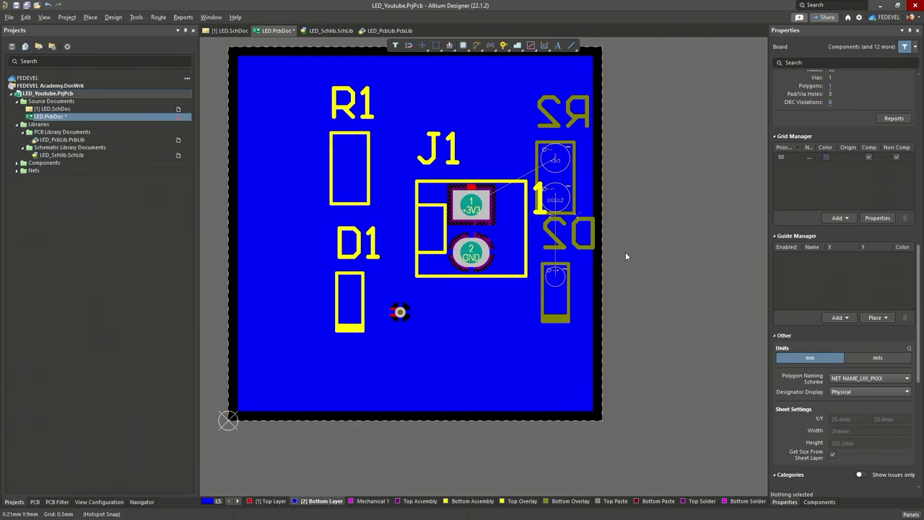
Pull the bottom GND polygon's right edge inward to the right side of J1's pads and repour it
ctrl+scroll(626, 252, up, 1)
ctrl+scroll(625, 256, up, 1)
ctrl+scroll(631, 260, down, 2)
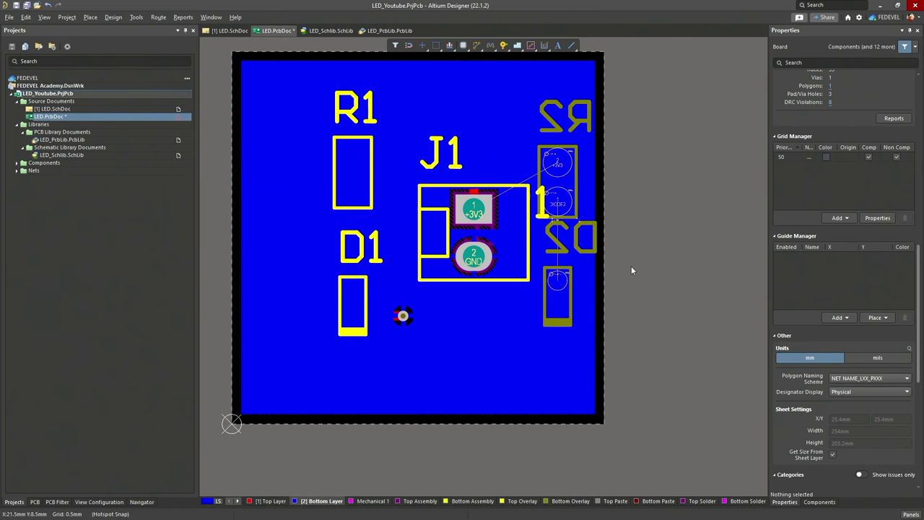
click(477, 87)
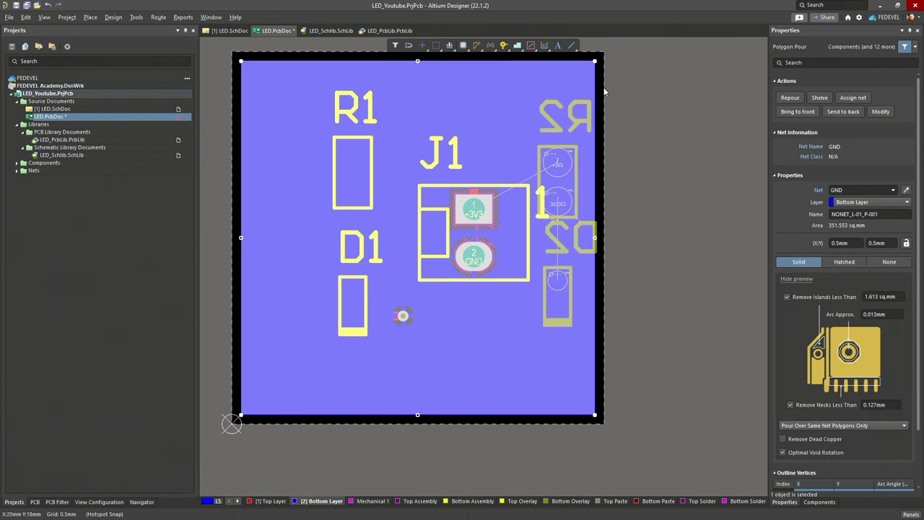
drag(595, 88, 491, 103)
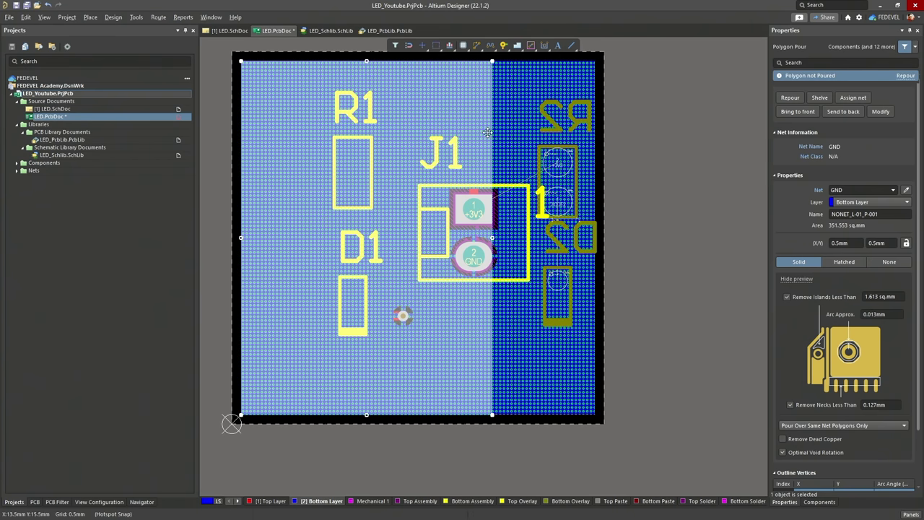
click(788, 99)
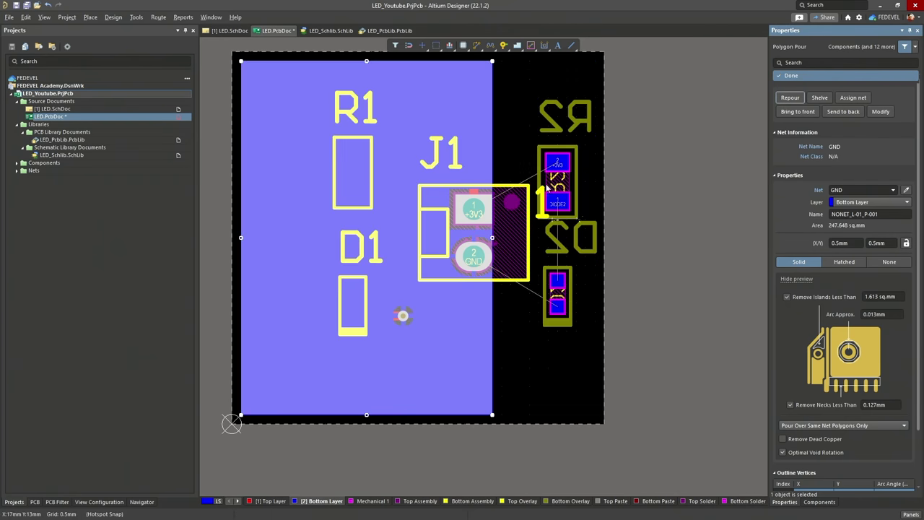
Route a 0.5 mm +3V3 track on the Bottom Layer from J1's pad 1 to R2's +3V3 pad
ctrl+scroll(547, 189, up, 3)
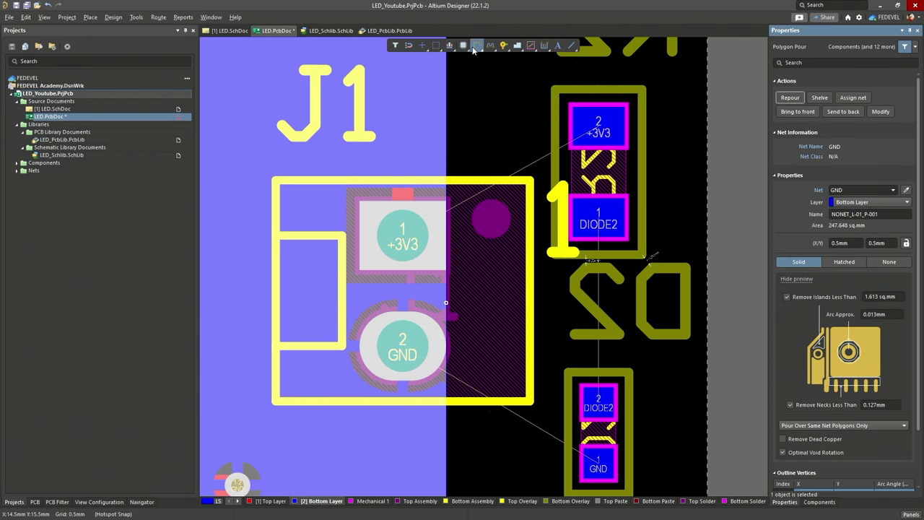
key(ctrl+w)
click(405, 244)
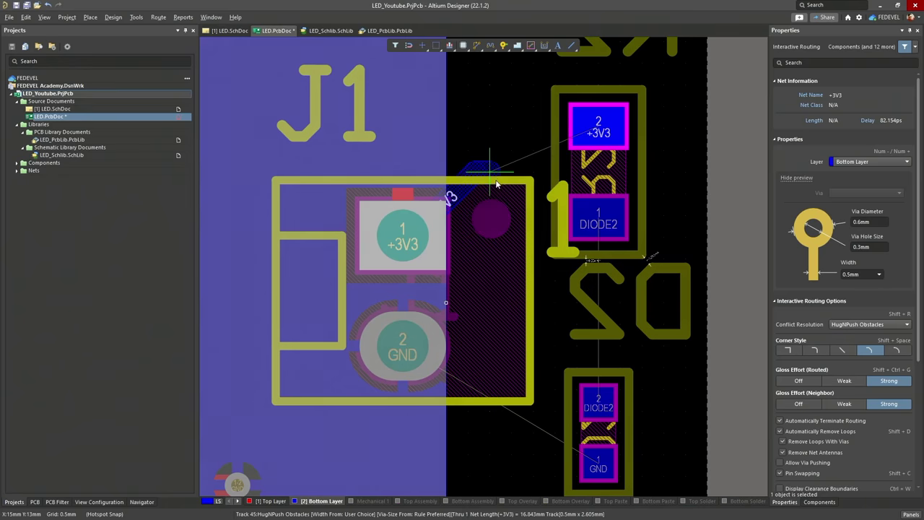
key(KP_Multiply)
key(shift+space)
click(509, 197)
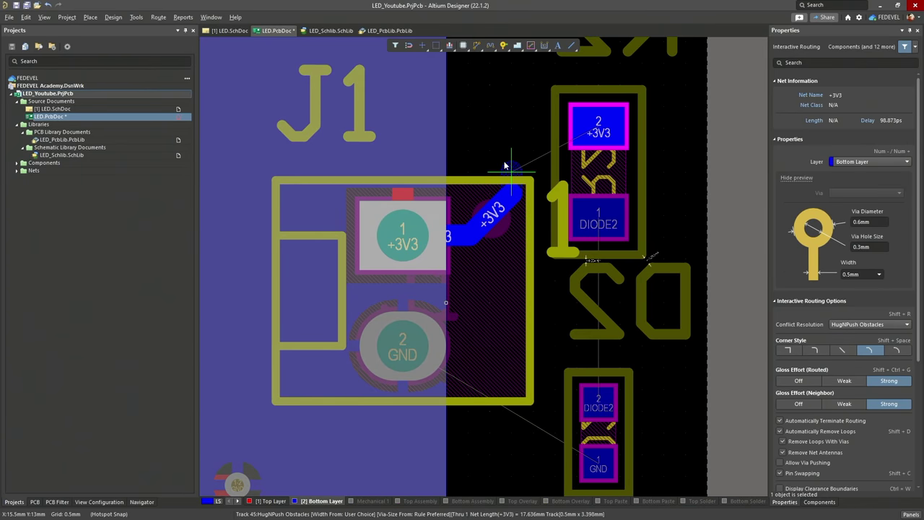
click(603, 126)
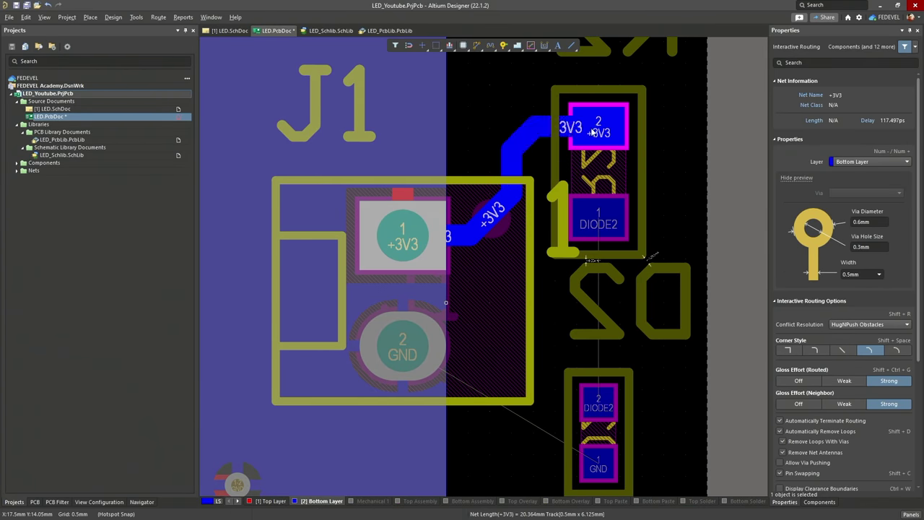
Route a 0.5 mm GND track on the Bottom Layer from J1's pad 2 to D2's GND pad
ctrl+scroll(517, 115, down, 1)
ctrl+scroll(496, 324, up, 1)
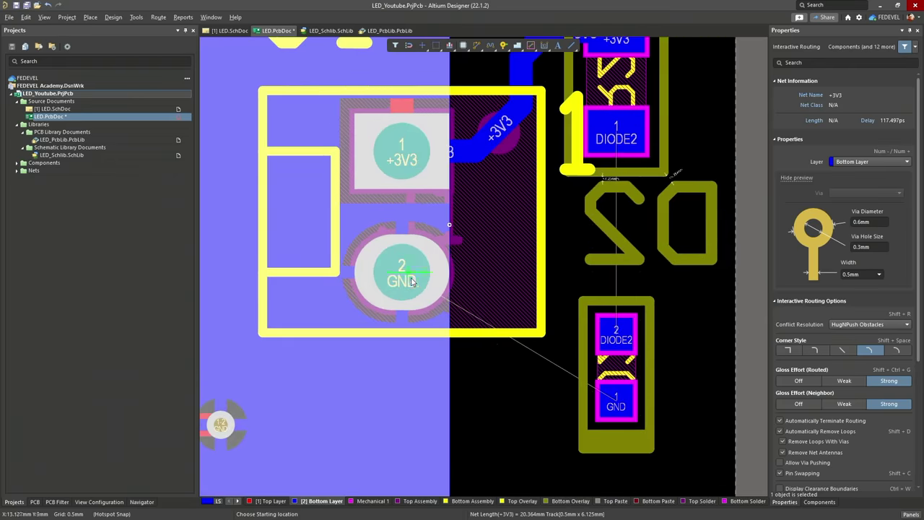
click(425, 279)
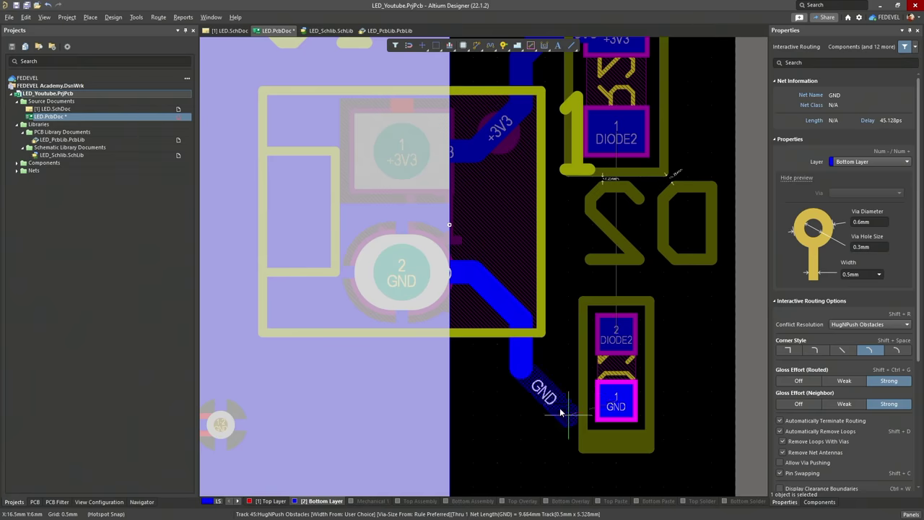
click(619, 412)
Route a straight 0.5 mm DIODE2 track on the Bottom Layer between R2 and D2, and finish routing
ctrl+scroll(620, 411, down, 3)
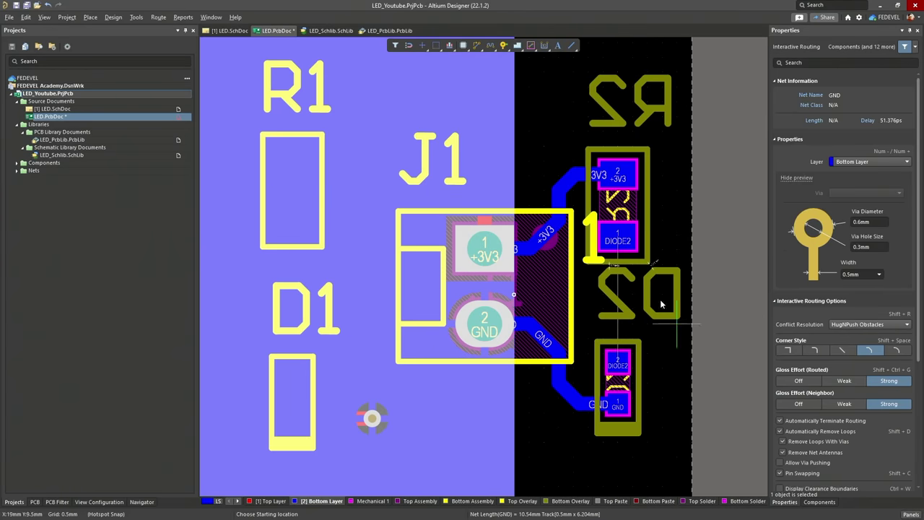
click(618, 242)
click(615, 358)
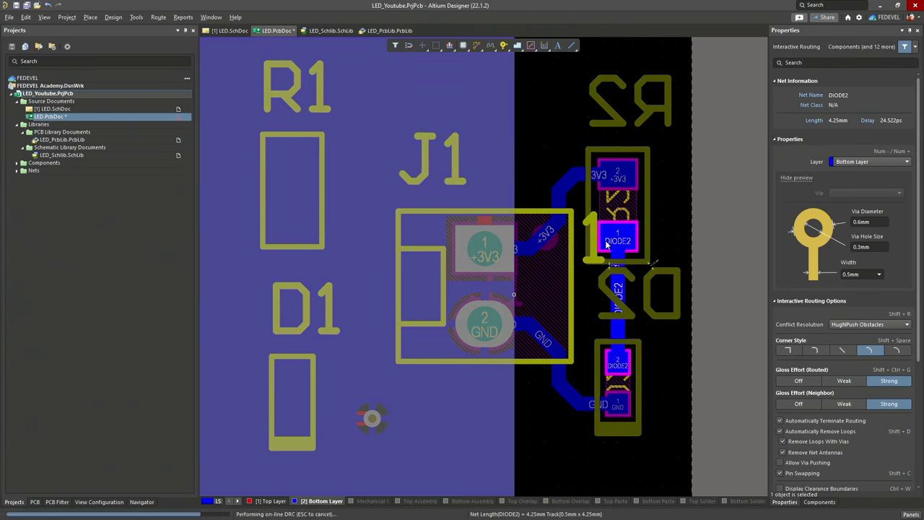
ctrl+scroll(617, 268, down, 2)
key(Escape)
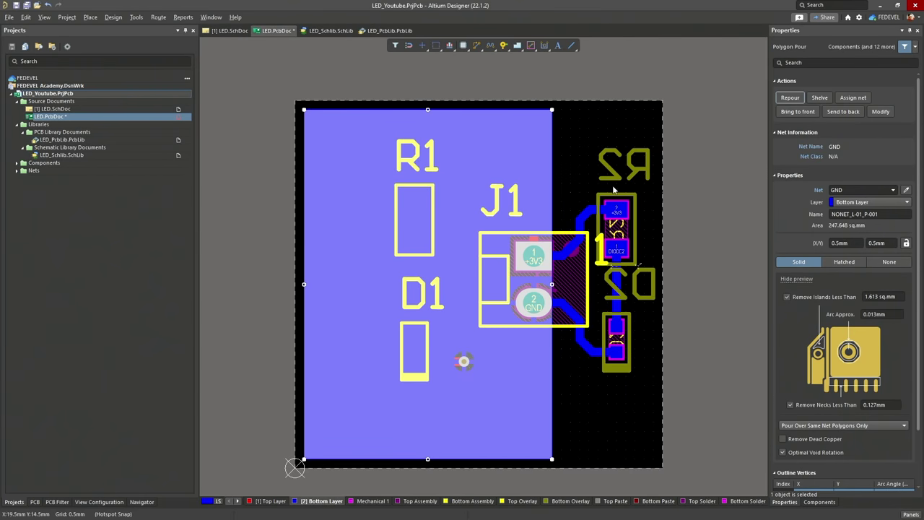
click(237, 105)
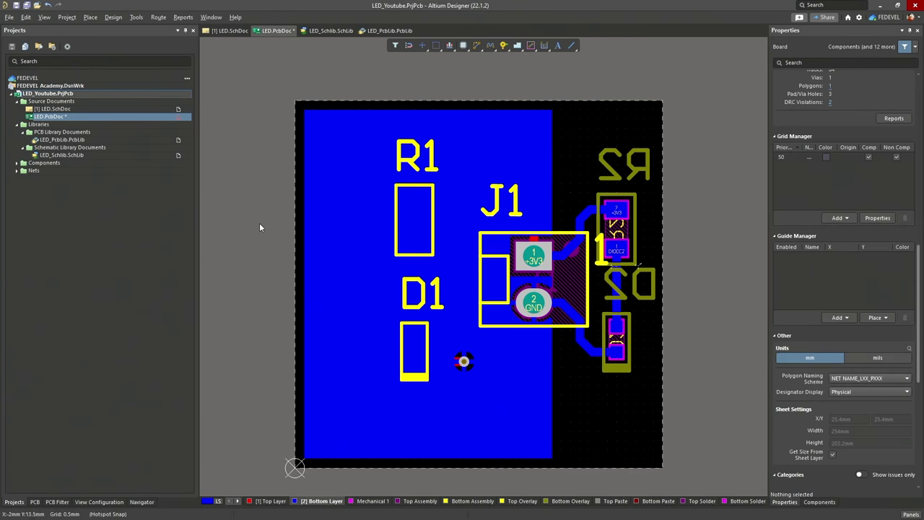
Move designators R1 and D1 to the left of their parts, D2 below its diode, and align R2 above its resistor
click(267, 505)
click(43, 17)
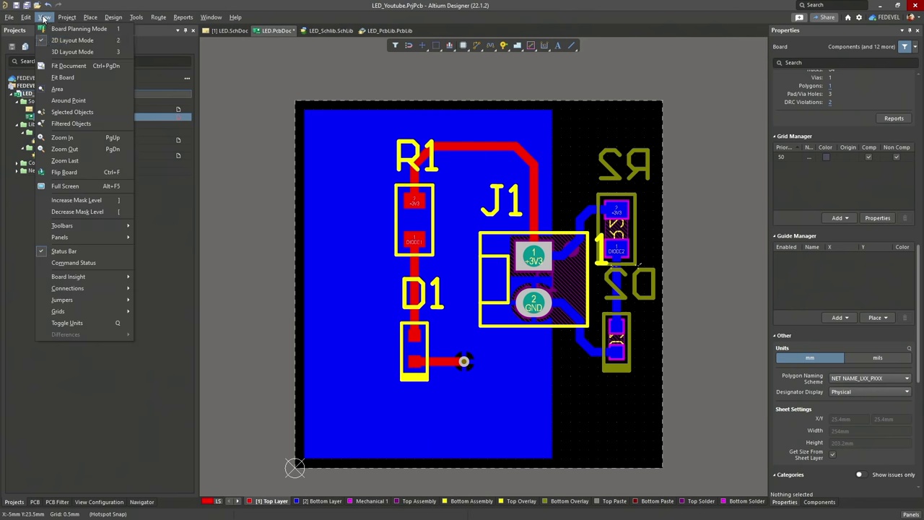
click(62, 77)
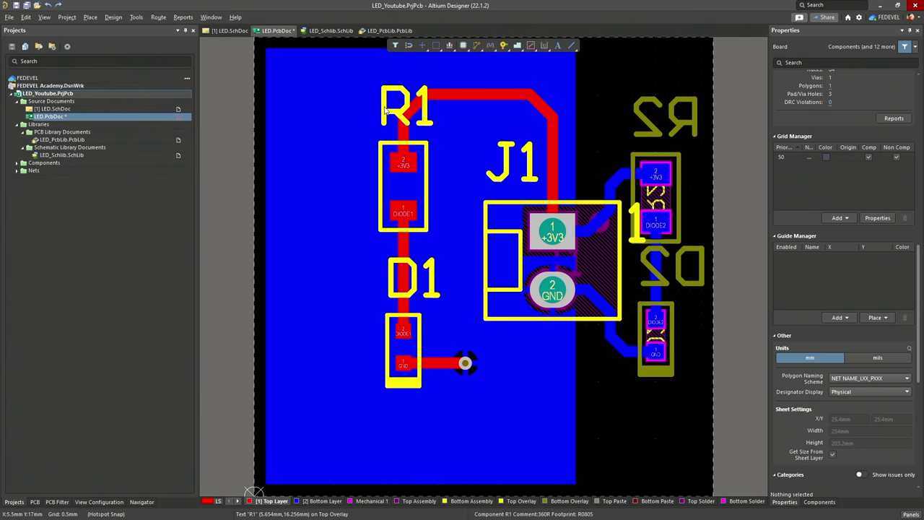
drag(390, 106, 355, 212)
drag(397, 292, 349, 348)
drag(674, 267, 658, 419)
drag(669, 121, 660, 124)
drag(680, 408, 657, 417)
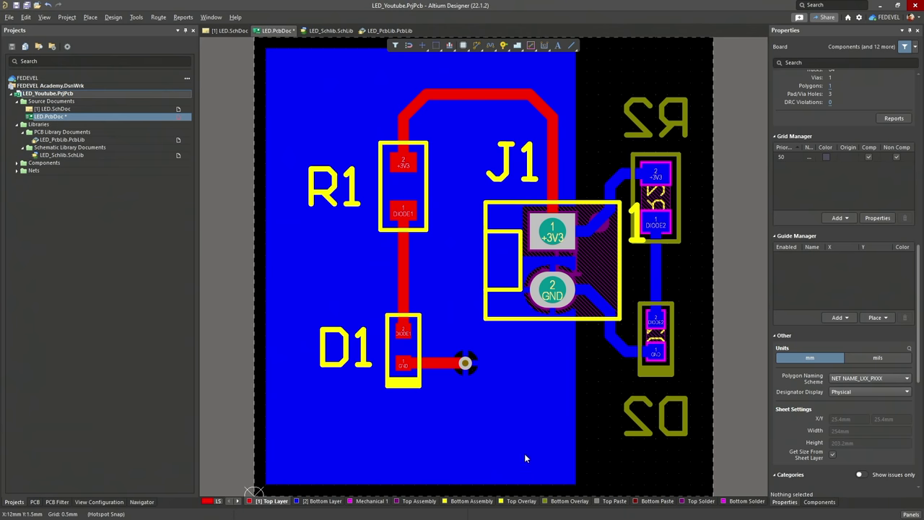
Place a text string on the Top Overlay layer just above the board outline
click(522, 503)
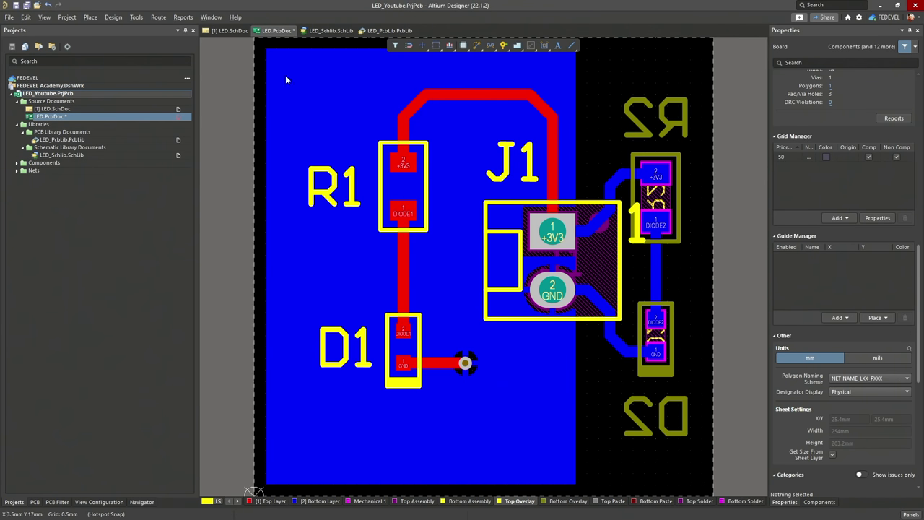
click(88, 17)
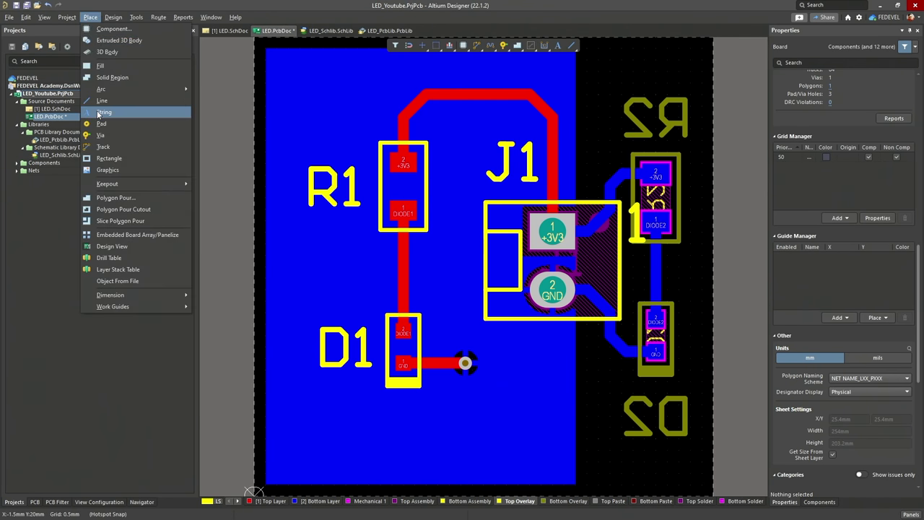
click(251, 213)
ctrl+scroll(250, 214, down, 3)
click(351, 110)
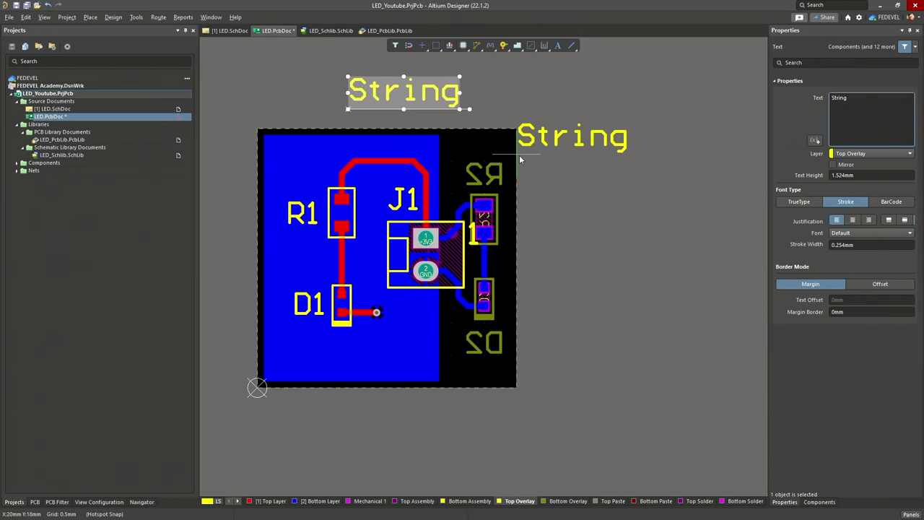
right_click(519, 154)
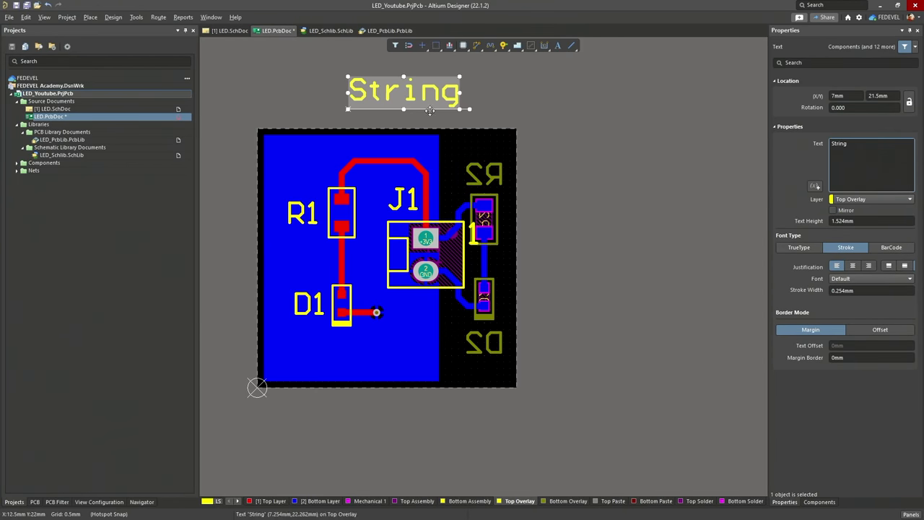
Change the string to "+" with 1.2 mm text height and 0.2 mm stroke width, and move it beside J1's +3V3 pad at X 8.5 mm, Y 11 mm
click(862, 152)
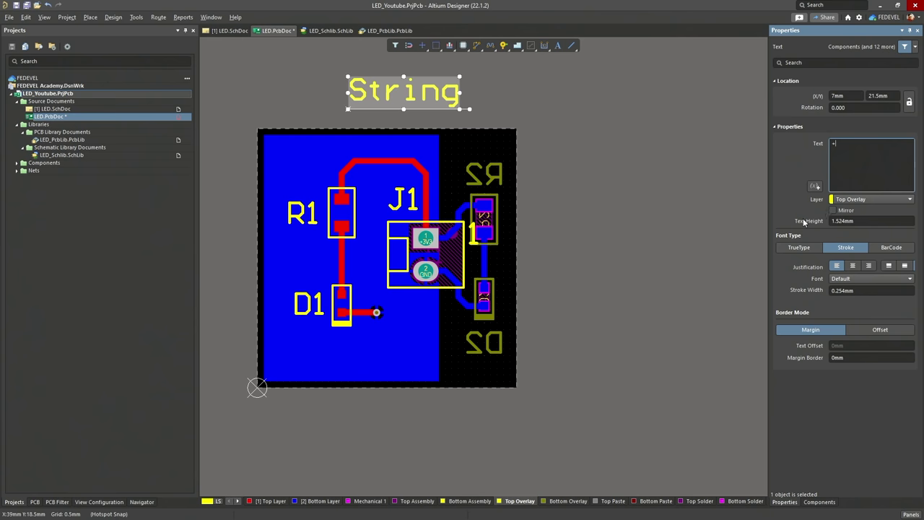
click(888, 221)
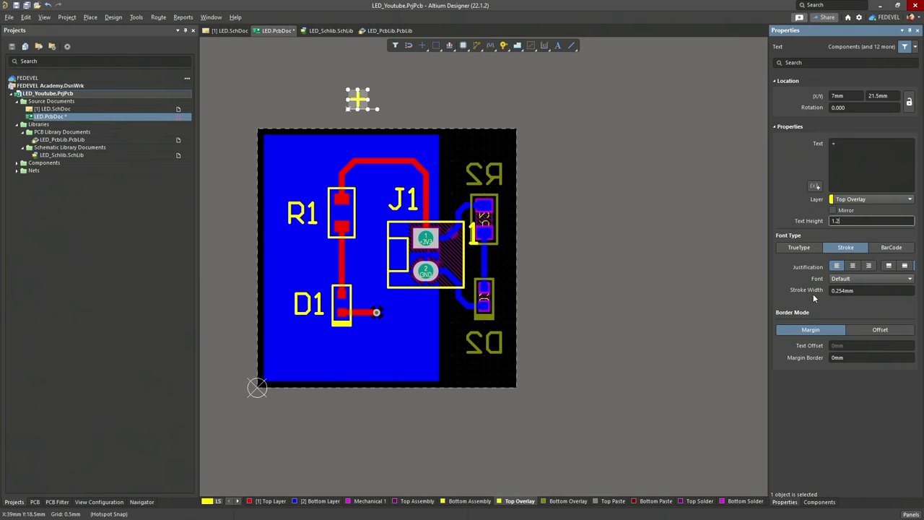
click(882, 294)
text(0.2)
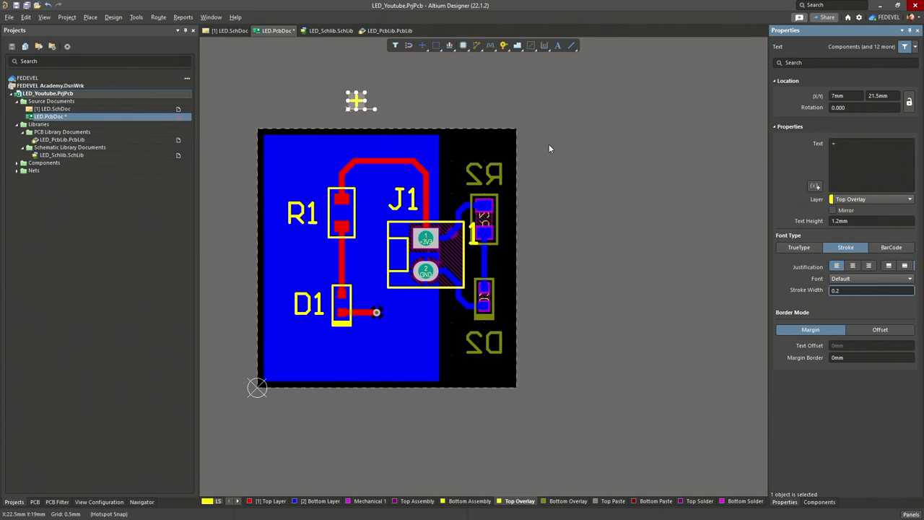
click(438, 109)
ctrl+scroll(346, 195, up, 2)
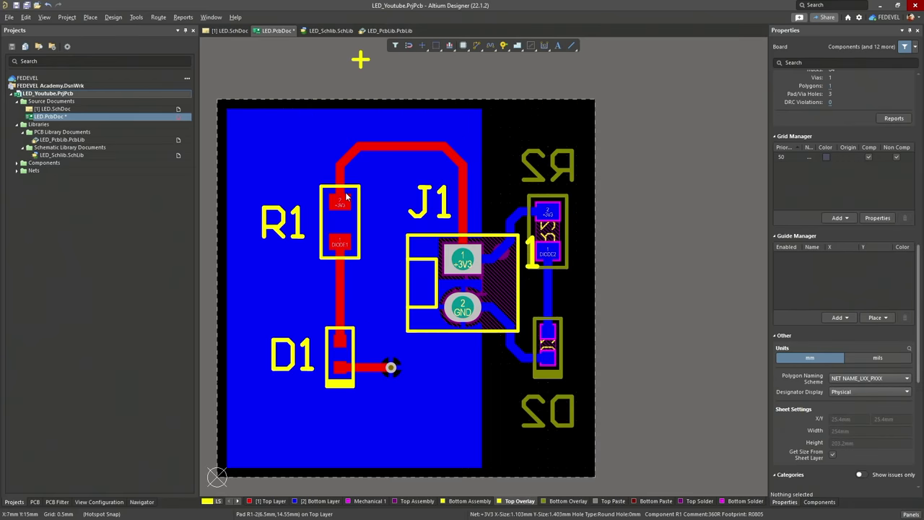
drag(358, 67, 381, 273)
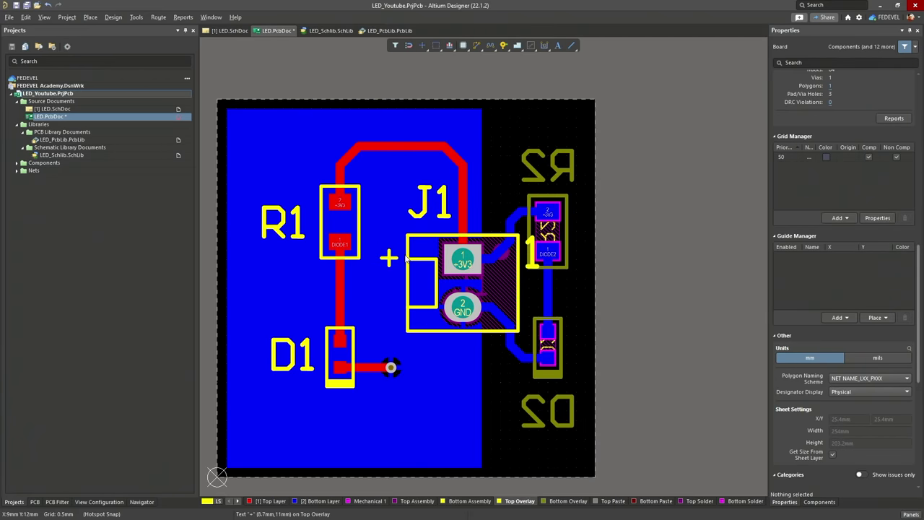
Copy the "+" text and paste it directly below the original, beside J1's GND pad at X 8.5 mm, Y 8 mm
ctrl+scroll(406, 258, down, 1)
ctrl+scroll(383, 209, up, 4)
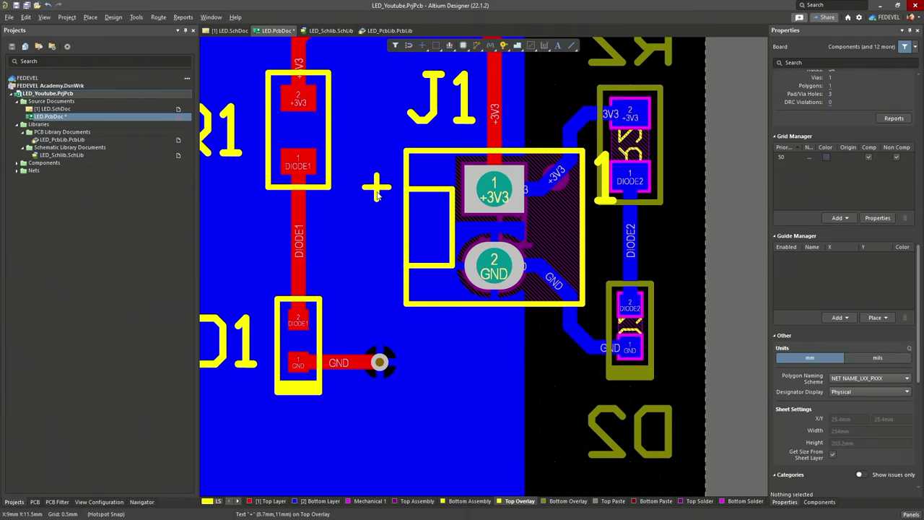
click(375, 192)
key(ctrl+c)
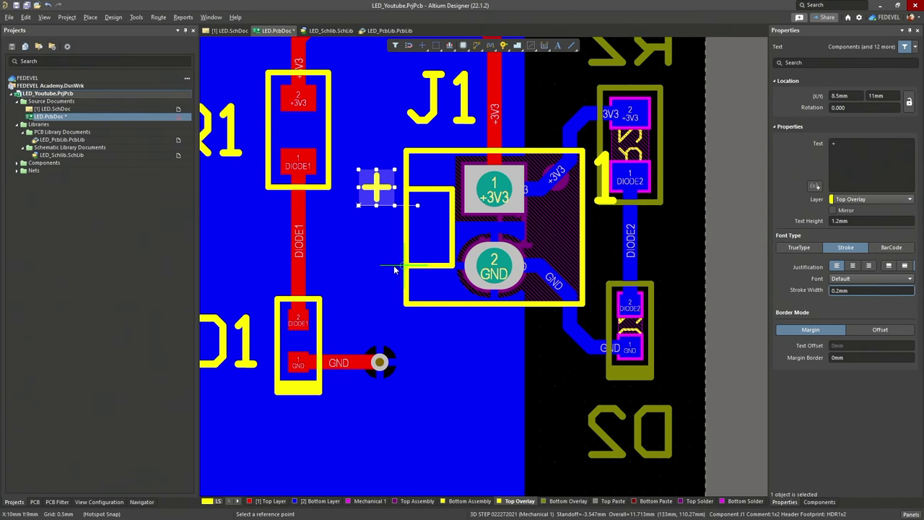
click(376, 203)
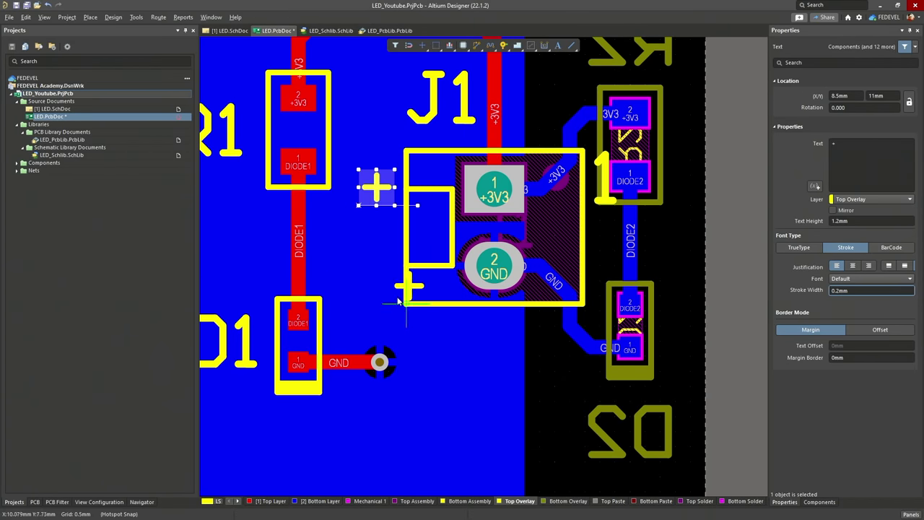
key(ctrl+v)
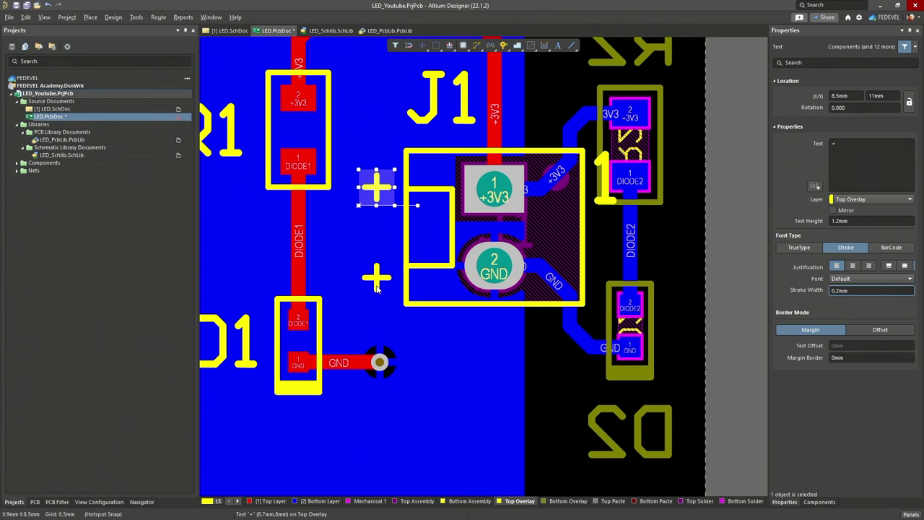
Change the lower copy's text to "-" and move it up to Y 8.5 mm, level with J1's GND pad
click(375, 296)
click(864, 144)
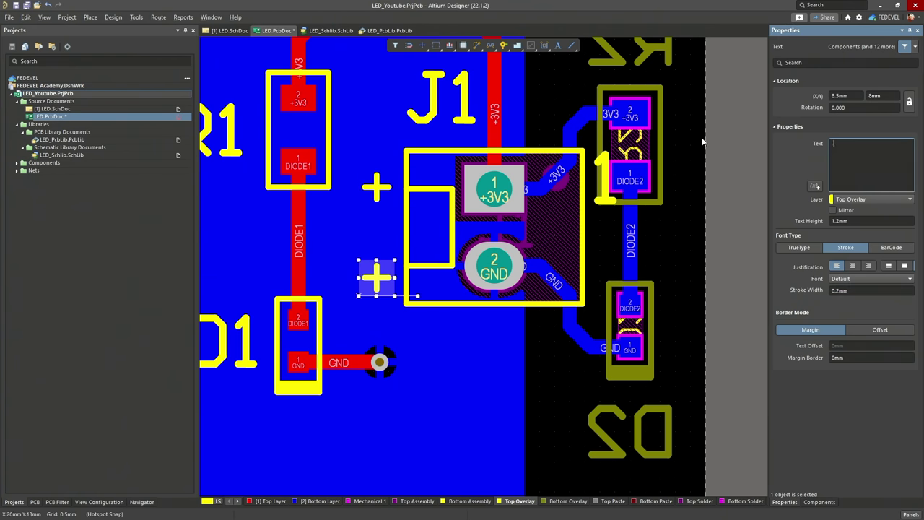
key(Return)
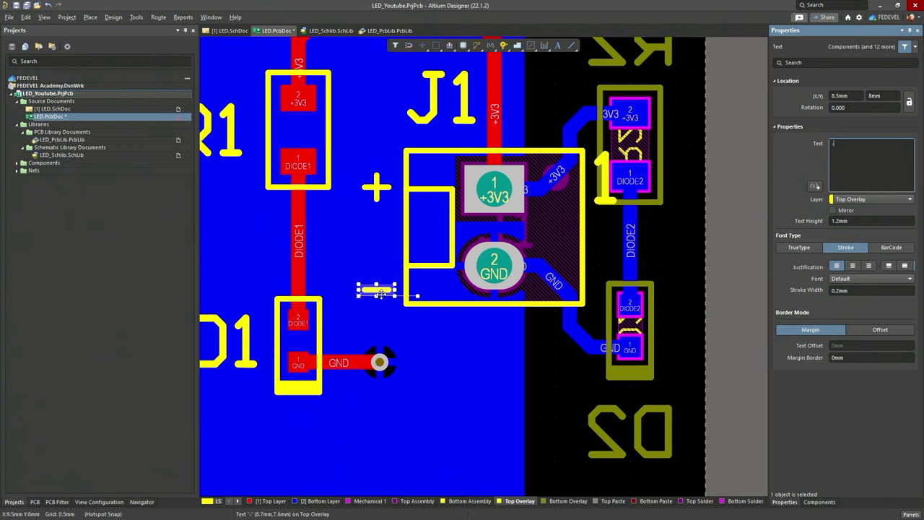
drag(380, 294, 360, 283)
key(ctrl+Page_Down)
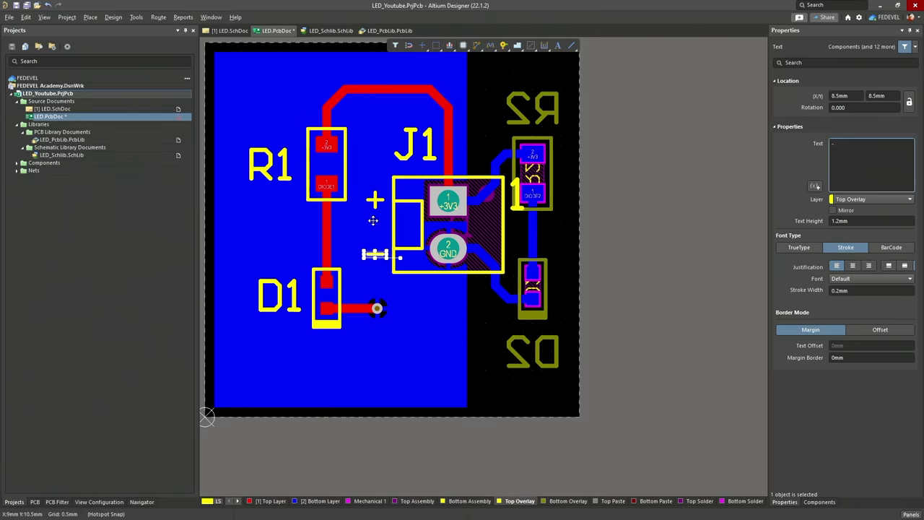
click(666, 303)
Place the text "FEDEVEL Academy" on the Top Overlay along the board's lower edge, starting at X 1 mm, Y 1 mm
ctrl+scroll(677, 187, down, 1)
ctrl+scroll(457, 288, up, 1)
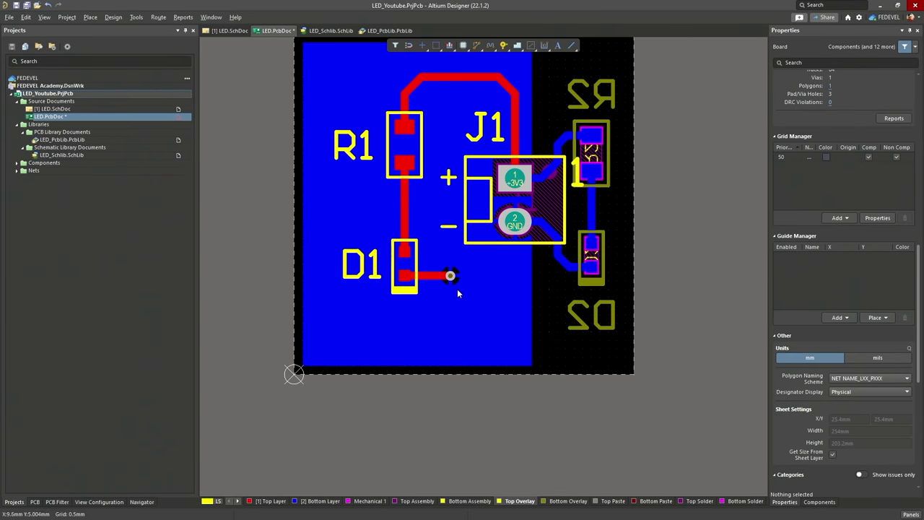
key(p)
key(s)
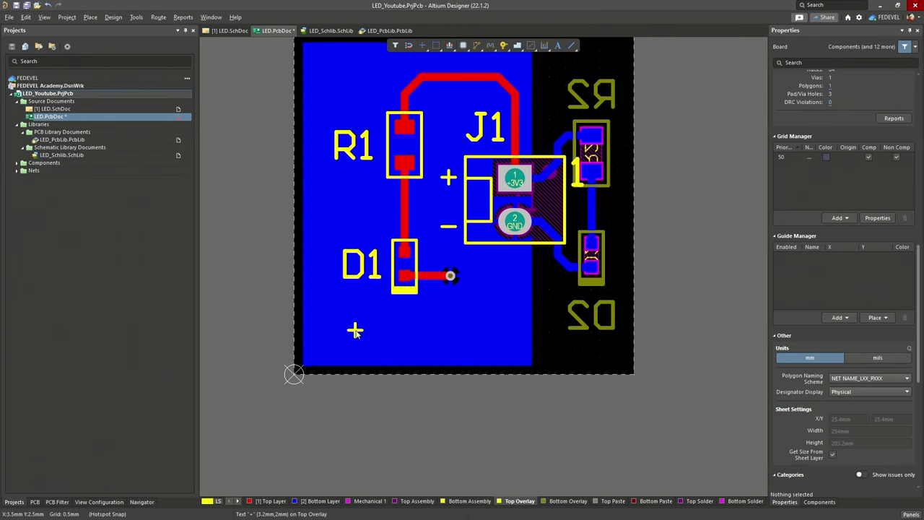
key(Tab)
click(854, 155)
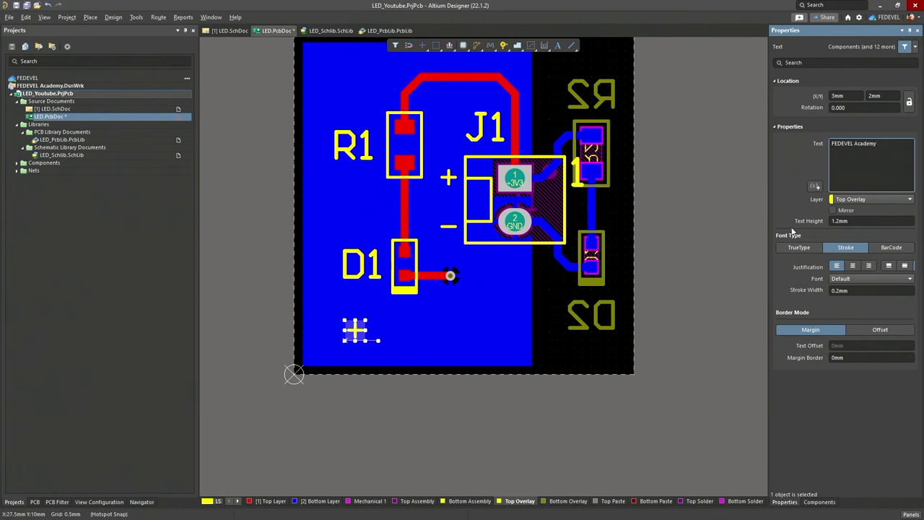
click(709, 234)
drag(470, 327, 314, 361)
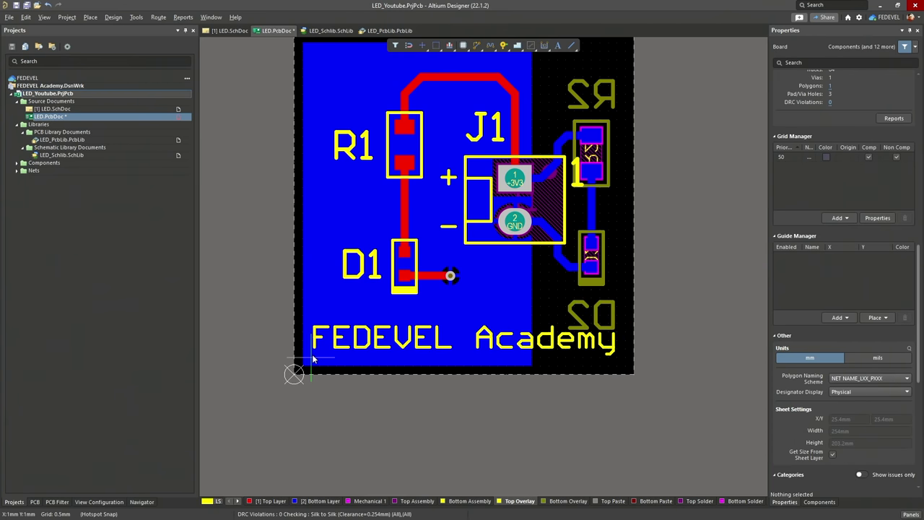
Add mechanical layer 4 with the layer type and name set to Board
click(44, 17)
click(58, 77)
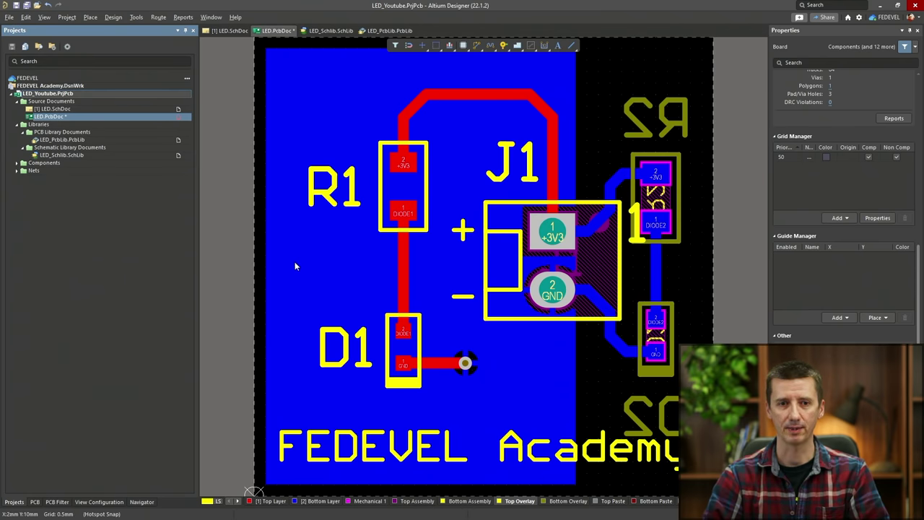
click(99, 502)
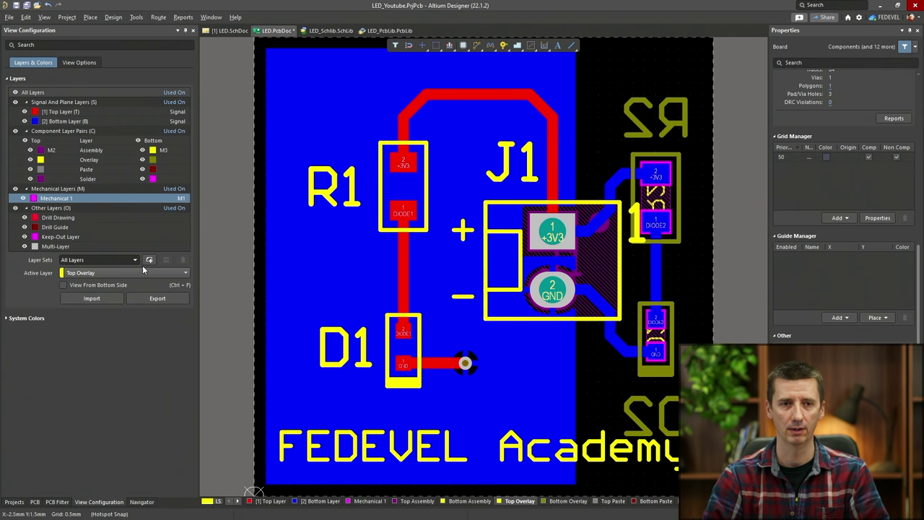
right_click(90, 199)
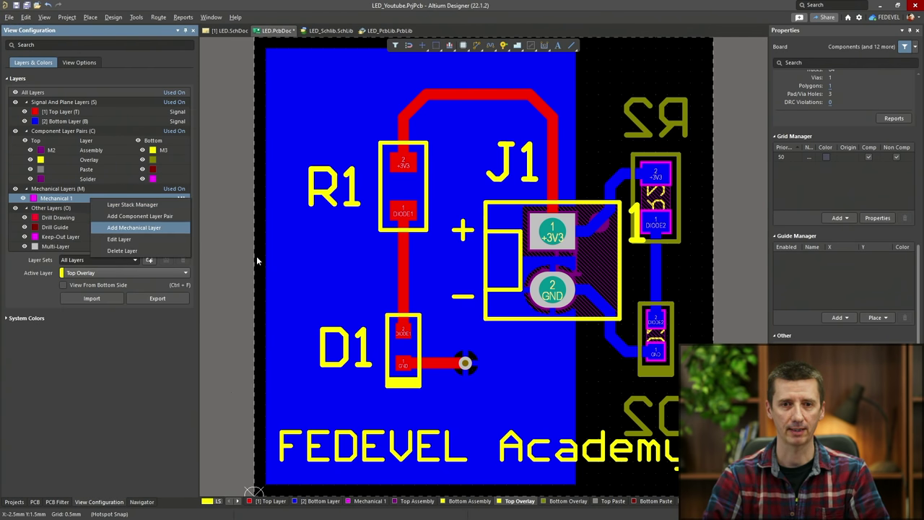
click(156, 228)
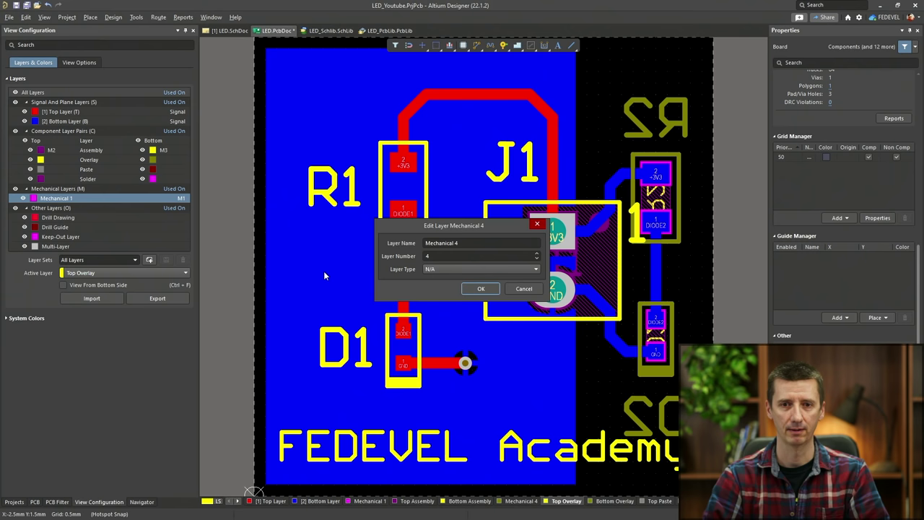
click(432, 268)
click(435, 297)
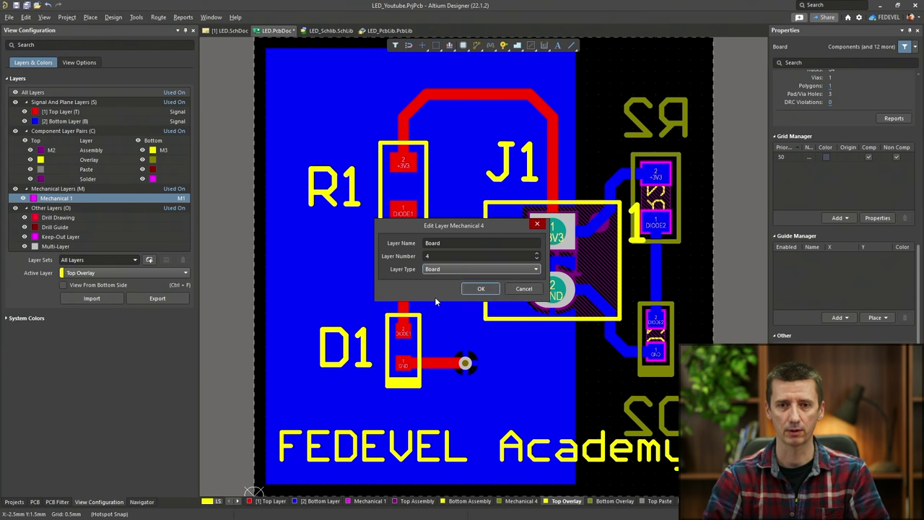
click(479, 289)
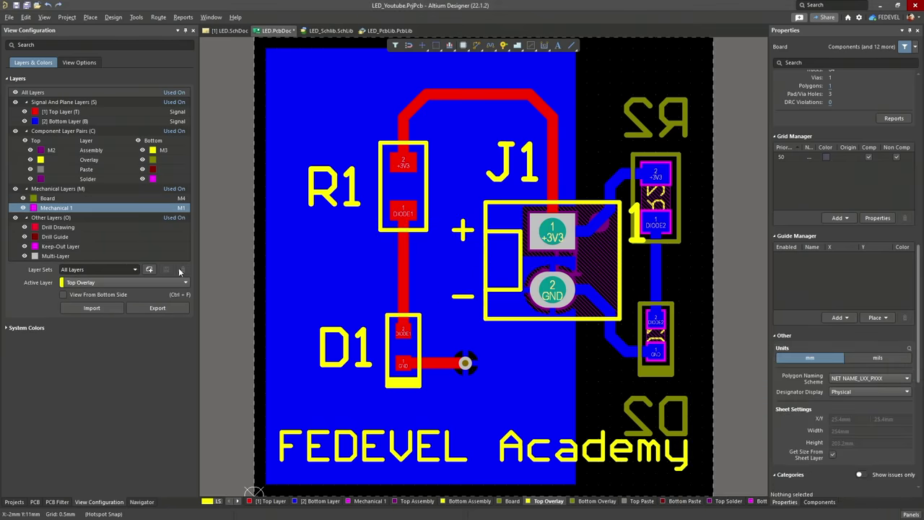
Draw a closed 20 x 20 mm outline along the board edges on the Board layer with a 0.2 mm line width
click(512, 501)
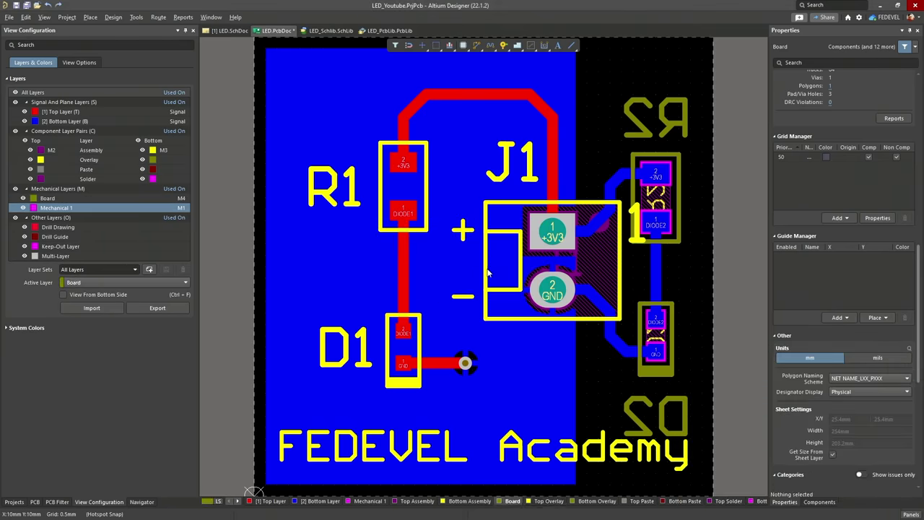
ctrl+scroll(488, 273, down, 2)
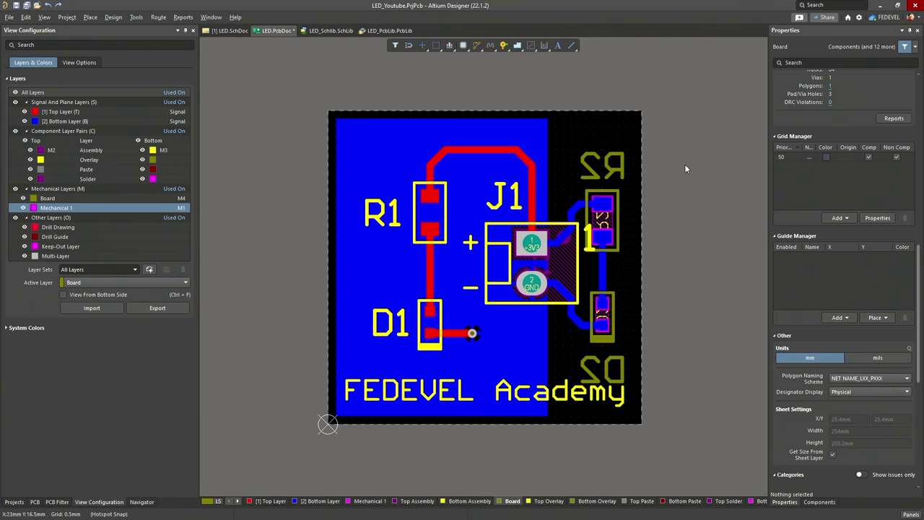
click(90, 17)
click(106, 101)
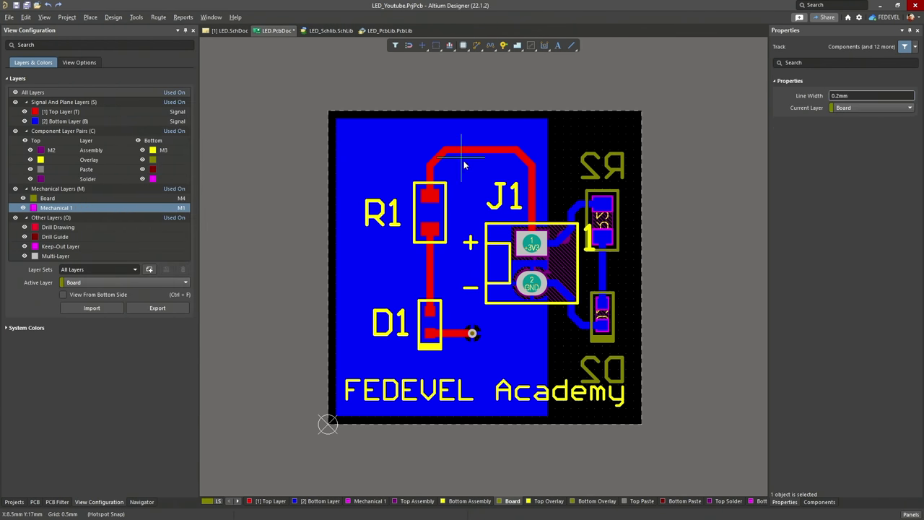
key(Tab)
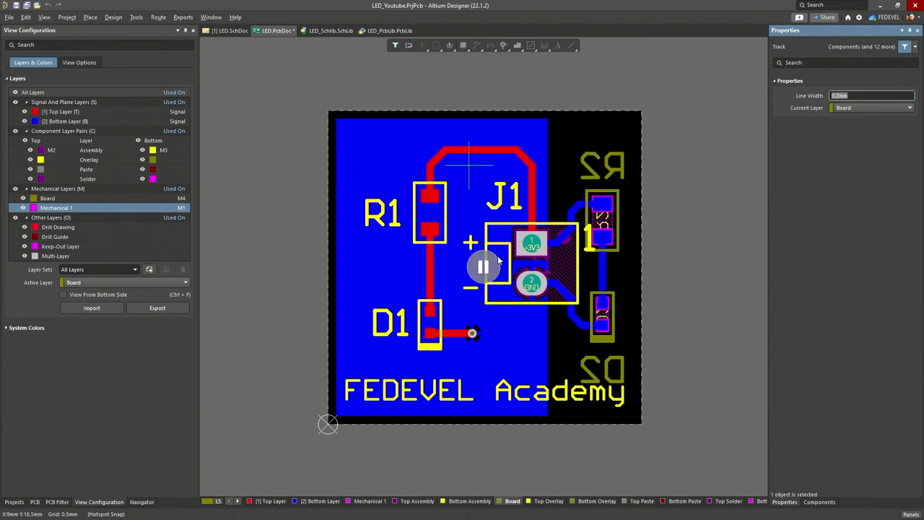
click(483, 268)
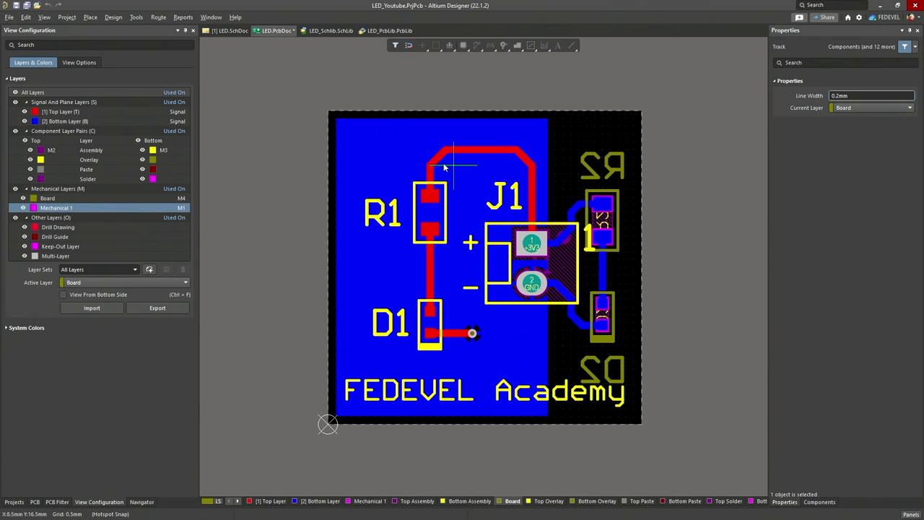
click(327, 426)
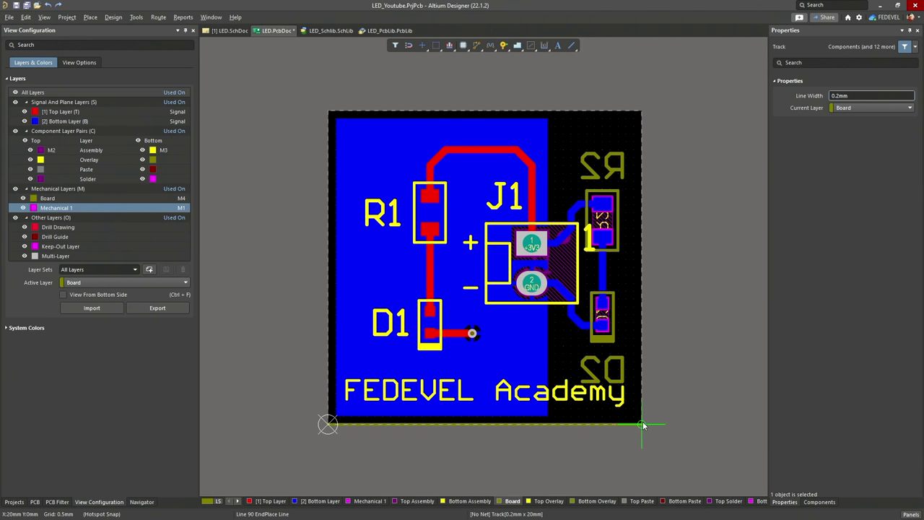
click(642, 425)
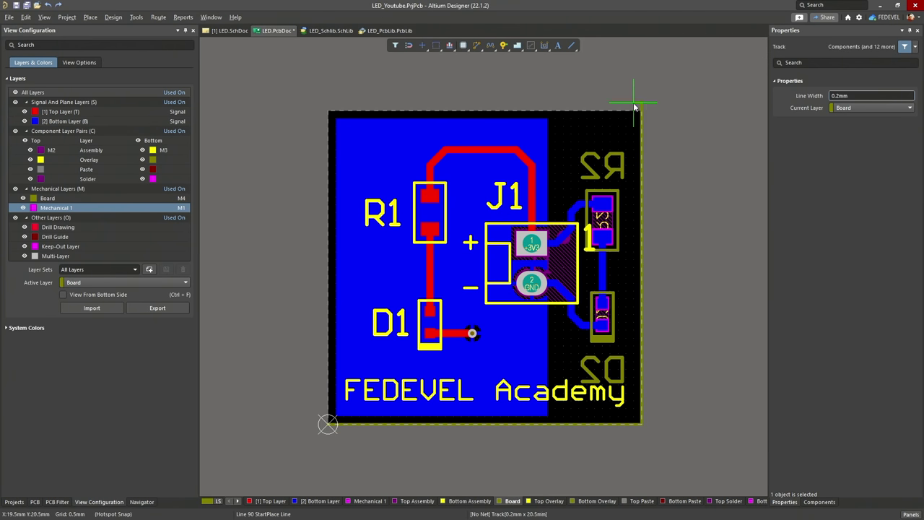
click(329, 112)
click(327, 424)
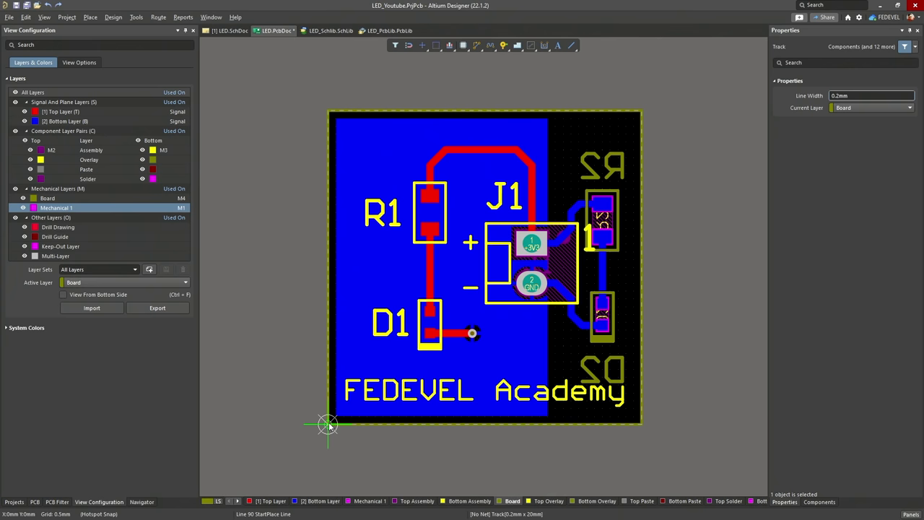
right_click(267, 200)
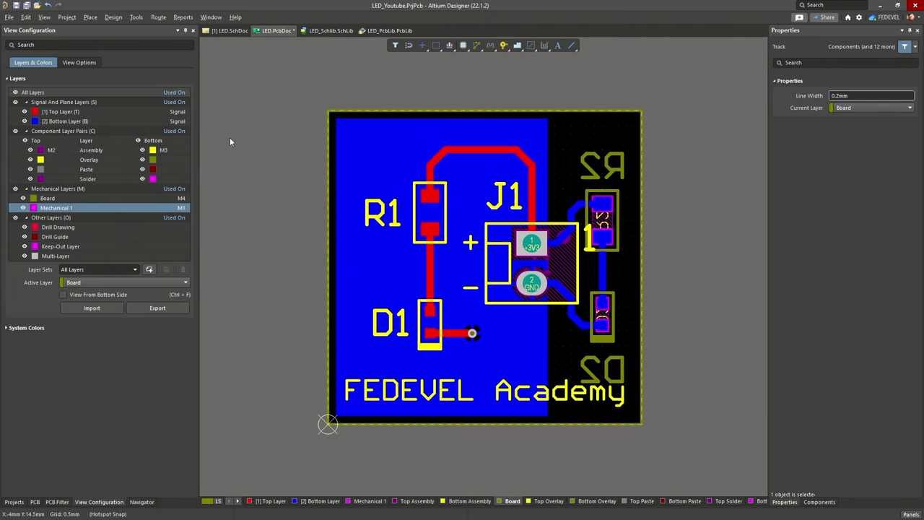
Hide all PCB layers and show only the Bottom Assembly layer
click(44, 16)
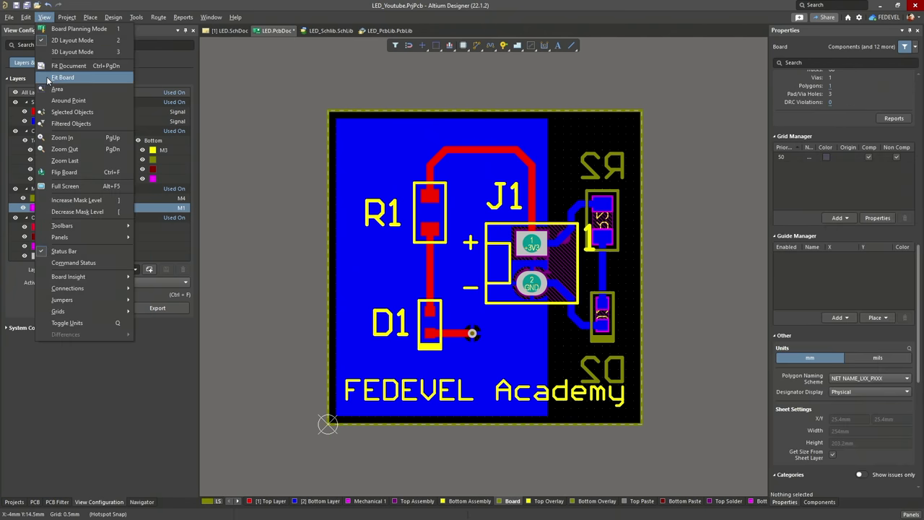
click(59, 77)
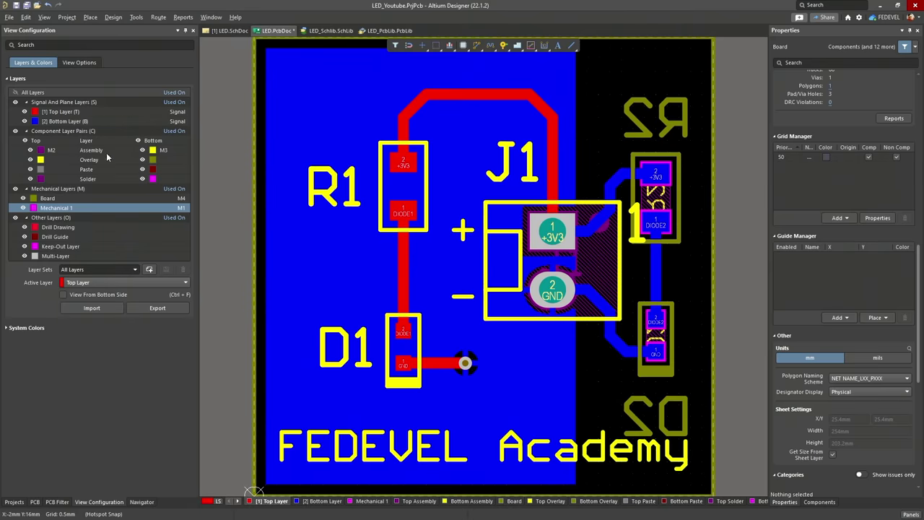
click(15, 92)
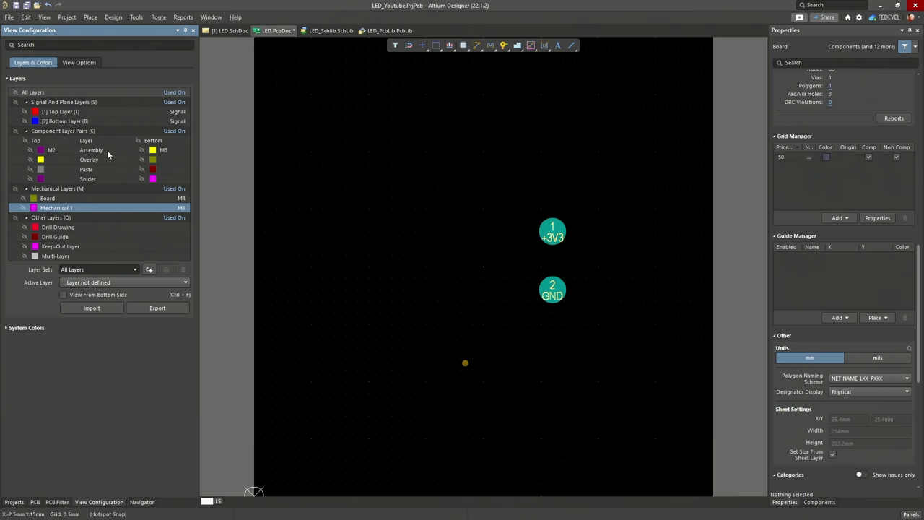
click(143, 150)
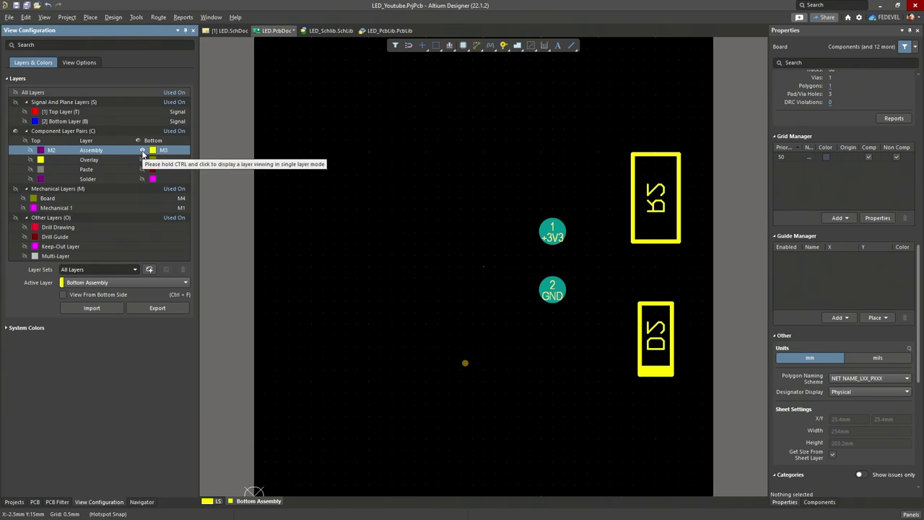
Flip the board to check R2 and D2 on Bottom Assembly from below, and flip it back to the top view
ctrl+scroll(398, 212, down, 2)
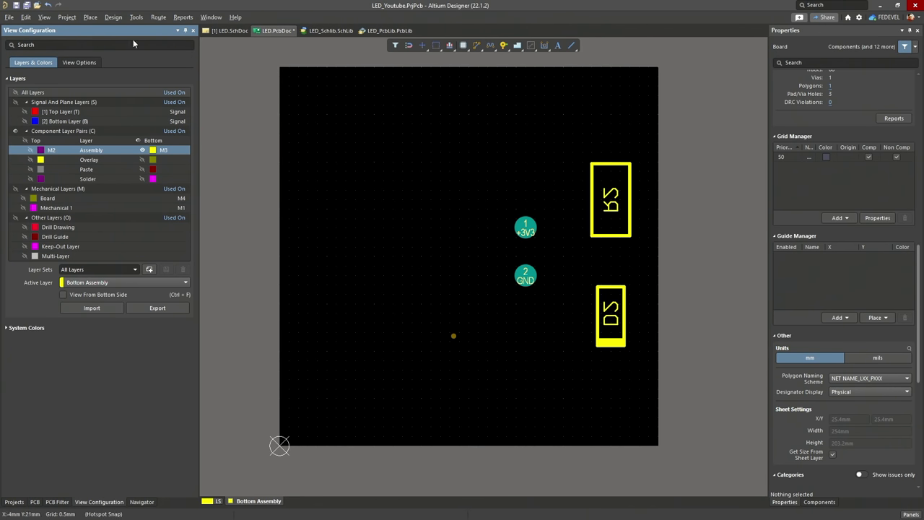
click(44, 17)
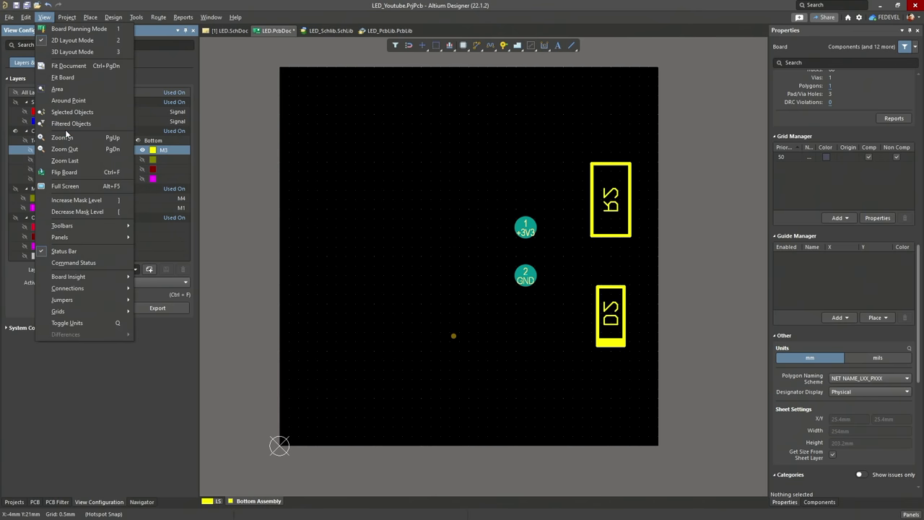
click(66, 172)
ctrl+scroll(373, 207, down, 1)
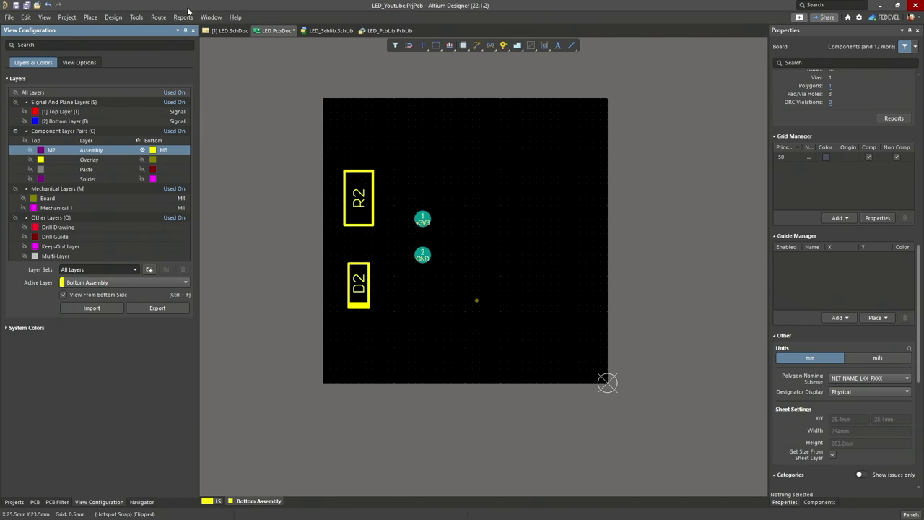
click(44, 16)
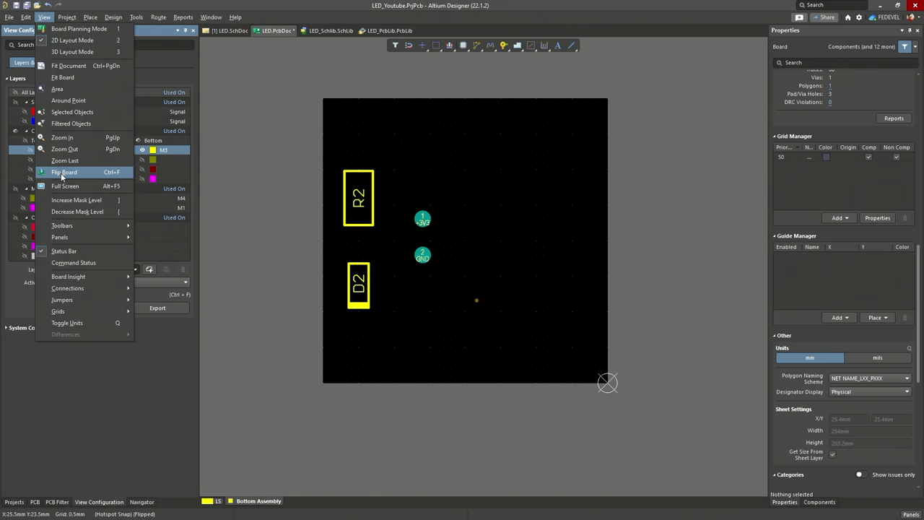
click(64, 172)
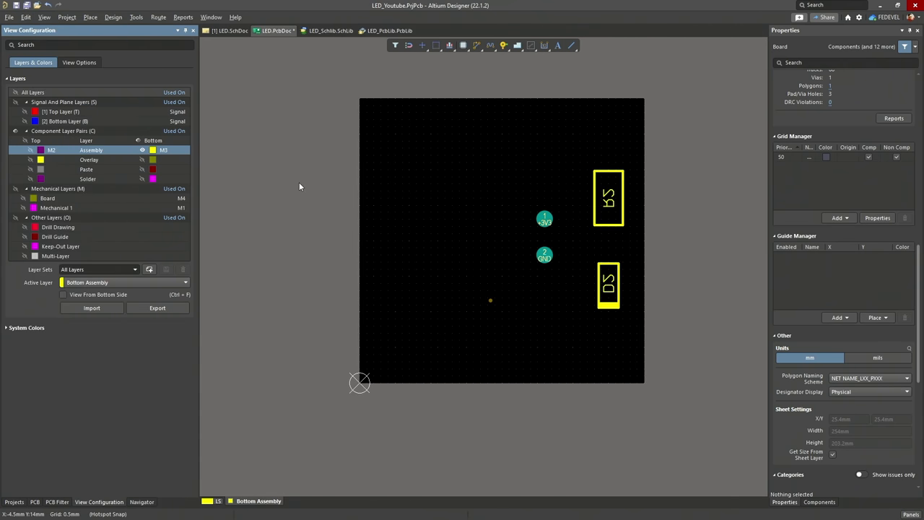
ctrl+scroll(507, 191, up, 1)
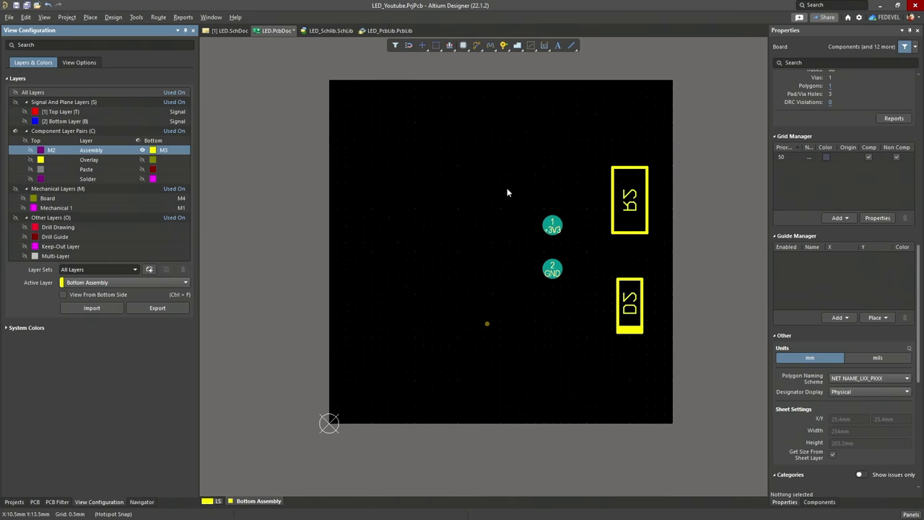
Hide Bottom Assembly and show only the Top Assembly layer, checking the outlines and designators of R1, D1 and J1
click(142, 152)
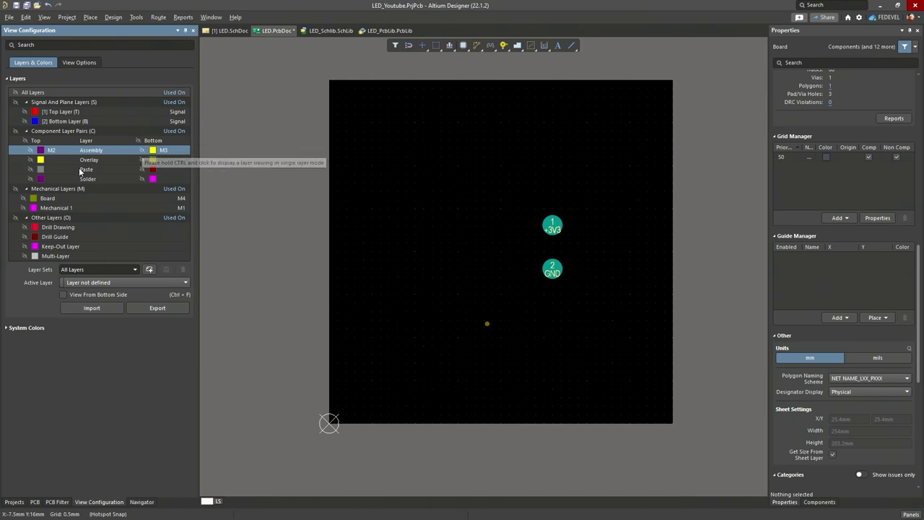
click(30, 151)
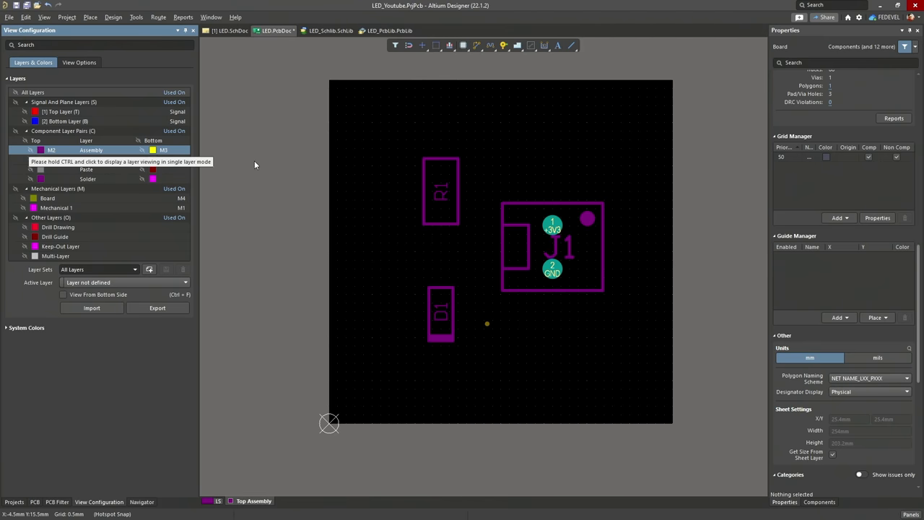
ctrl+scroll(254, 160, down, 1)
ctrl+scroll(254, 165, up, 1)
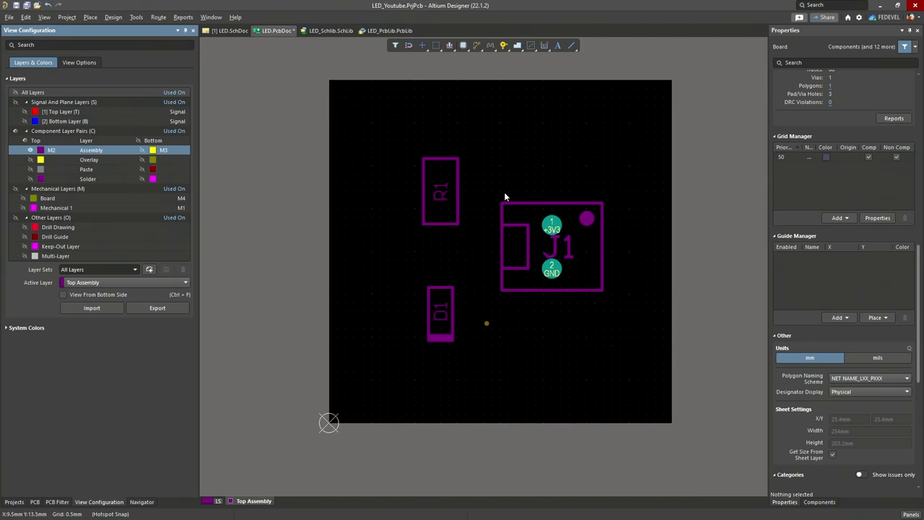
ctrl+scroll(539, 205, up, 2)
ctrl+scroll(538, 205, down, 1)
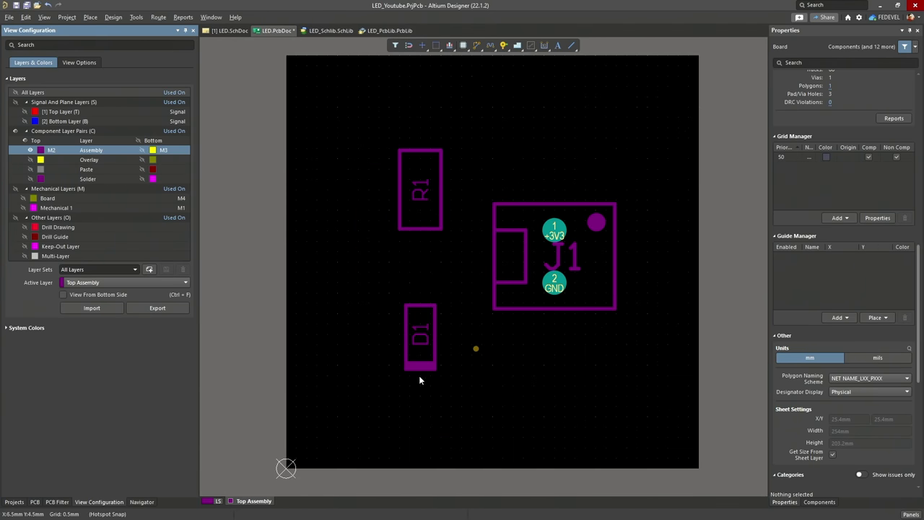
ctrl+scroll(452, 377, up, 3)
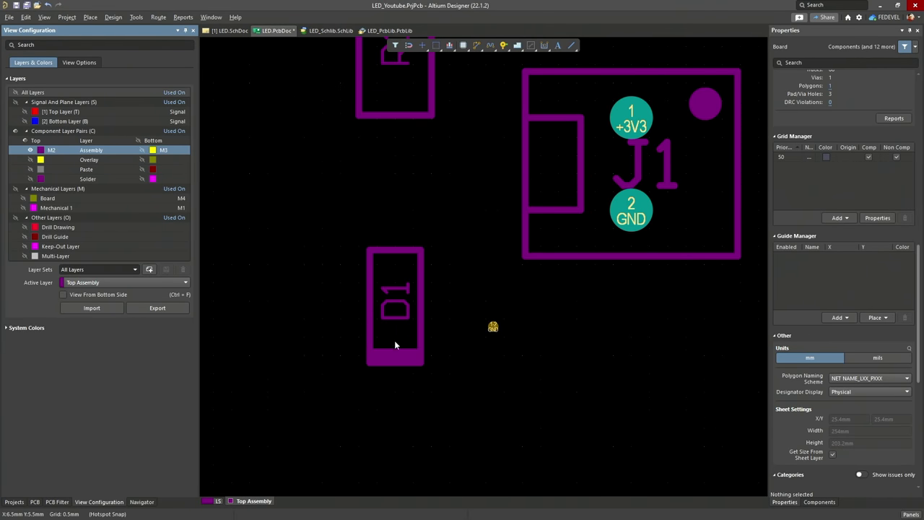
ctrl+scroll(389, 337, down, 3)
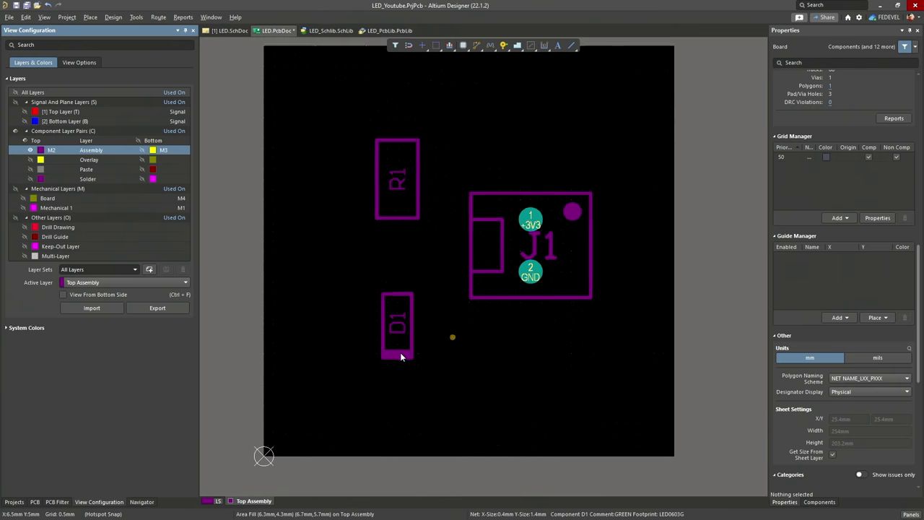
click(41, 18)
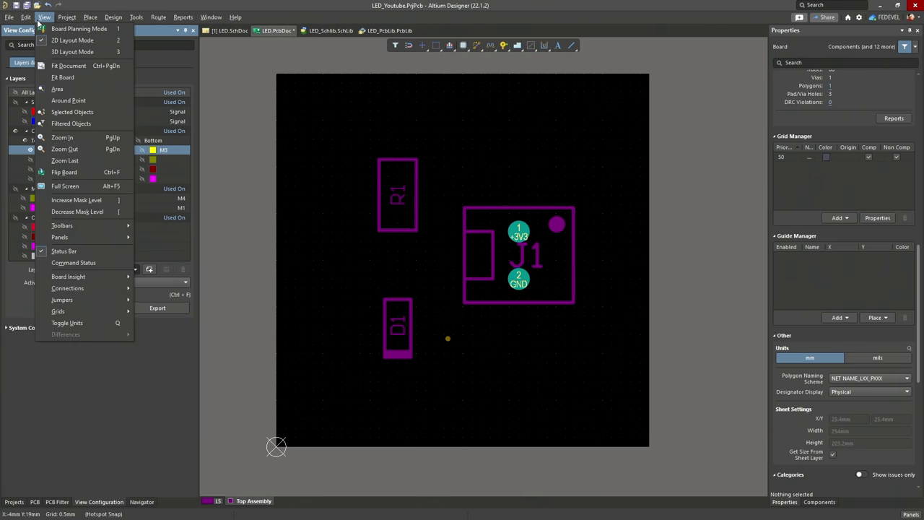
click(62, 77)
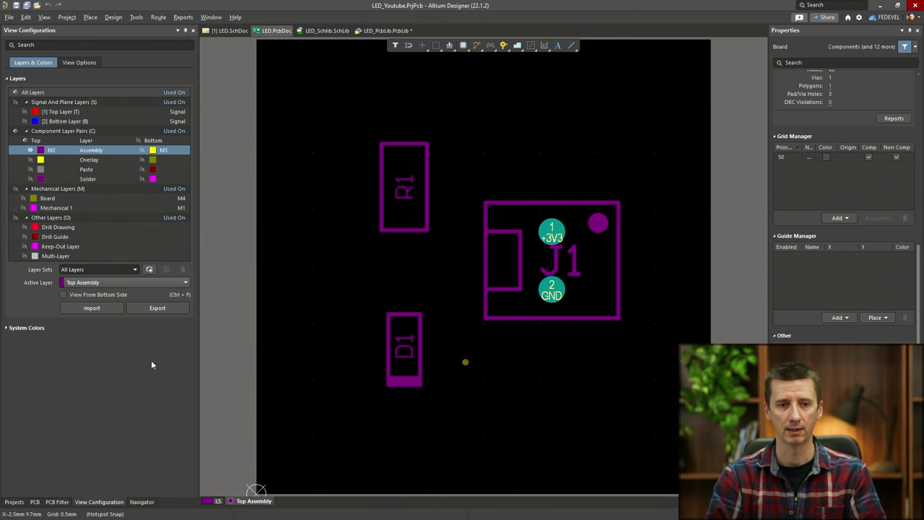
Open the LED0603G footprint in LED_PcbLib.PcbLib and display only its Top Assembly layer
click(14, 502)
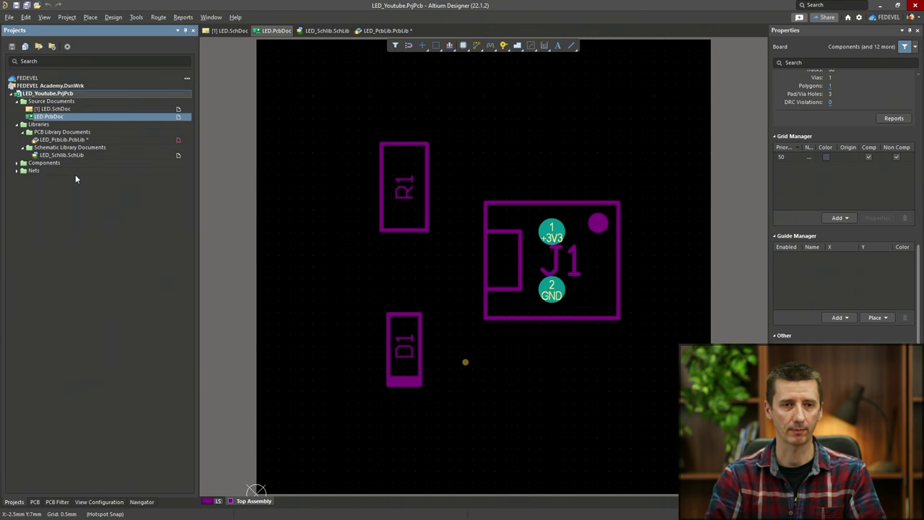
click(64, 140)
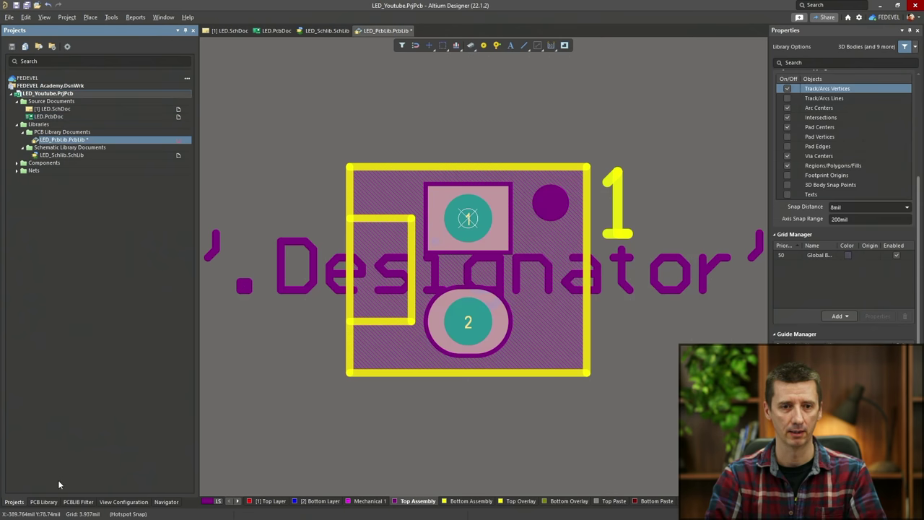
click(43, 501)
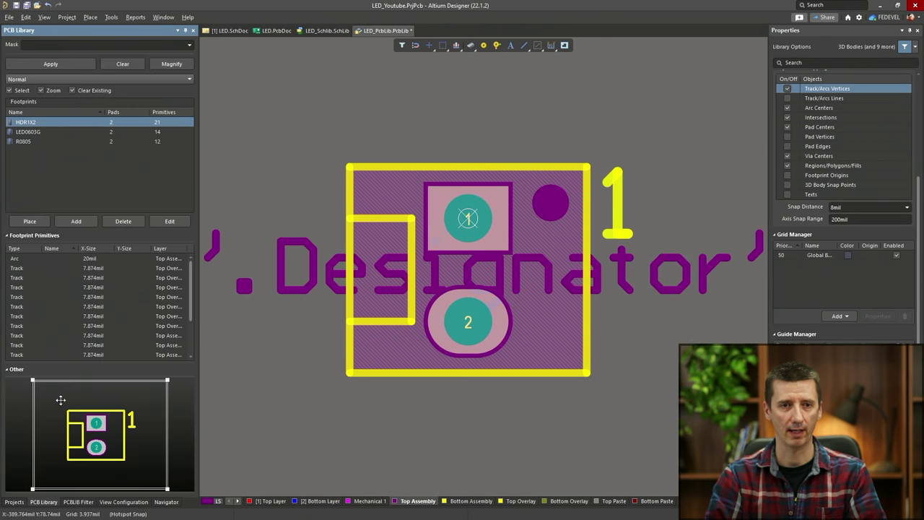
click(56, 132)
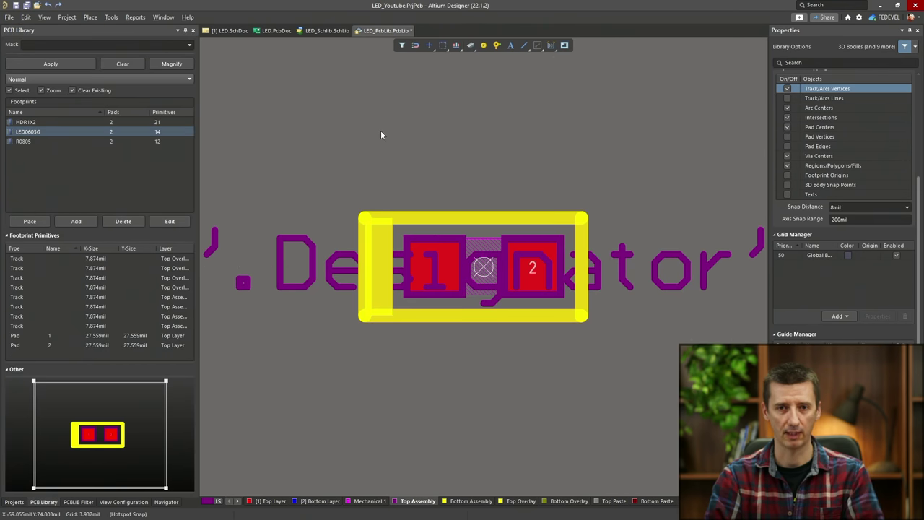
key(shift+s)
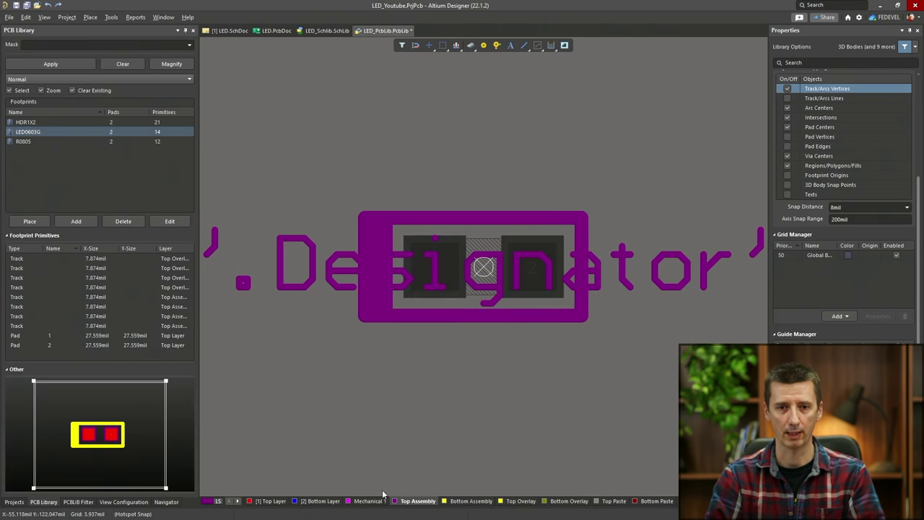
Place a full circle of about 5.6 mil radius over pad 1 on Top Assembly, using a 0.100 mm snap grid
click(90, 18)
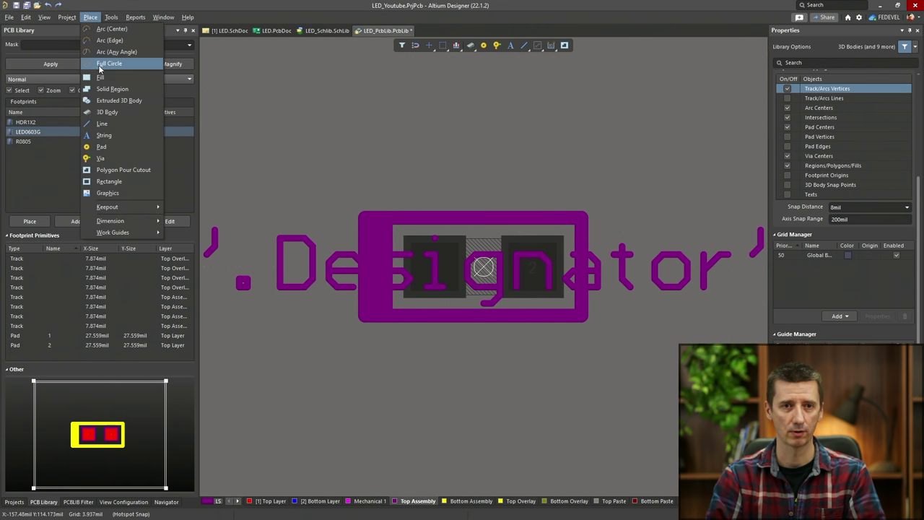
click(105, 64)
ctrl+scroll(409, 245, down, 1)
ctrl+scroll(405, 231, up, 4)
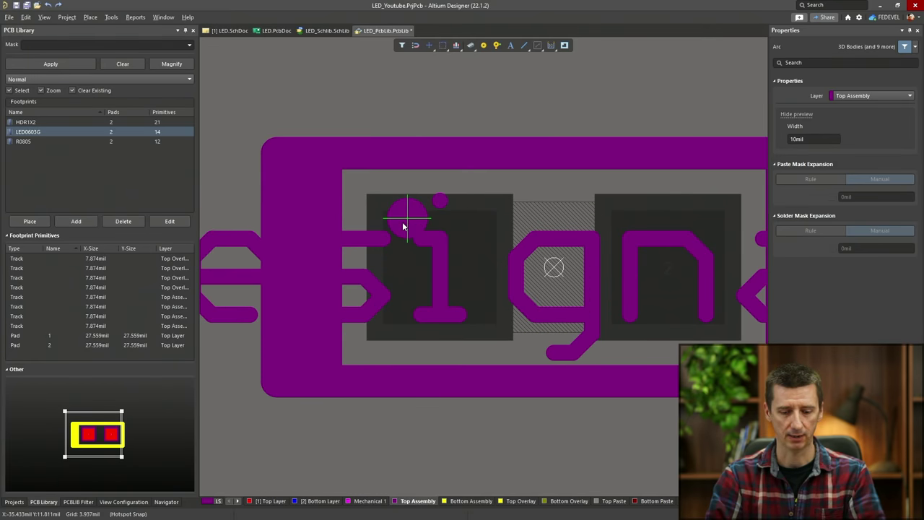
key(g)
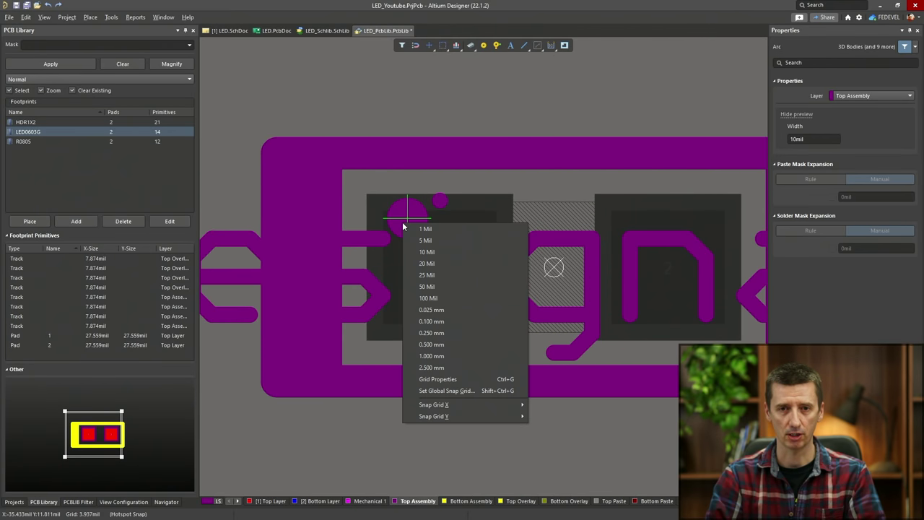
click(436, 323)
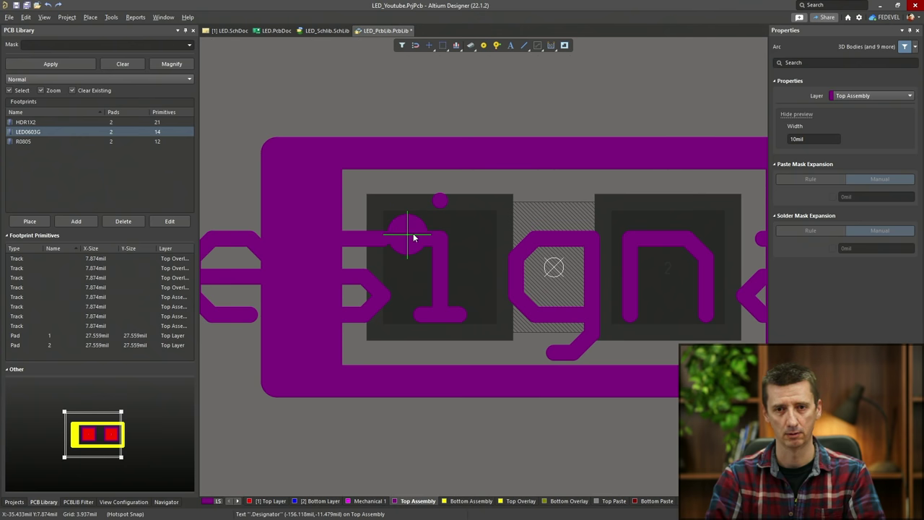
click(424, 234)
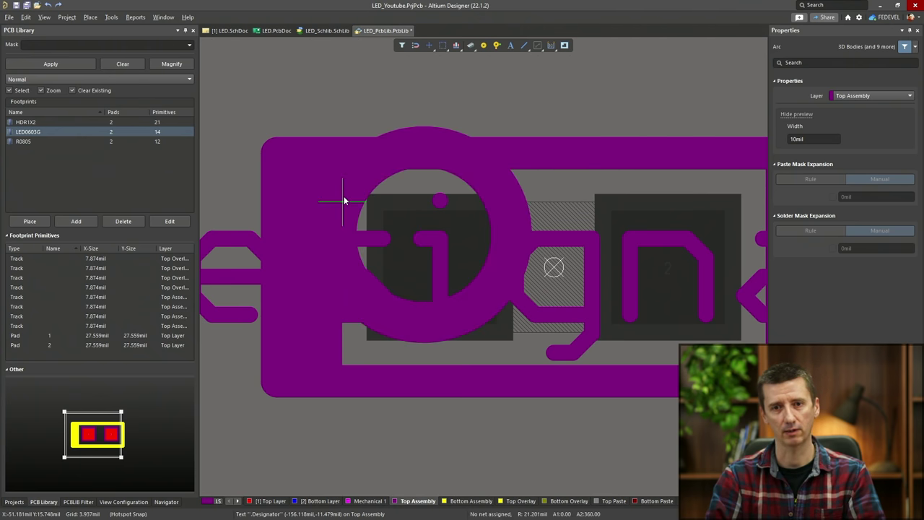
click(413, 226)
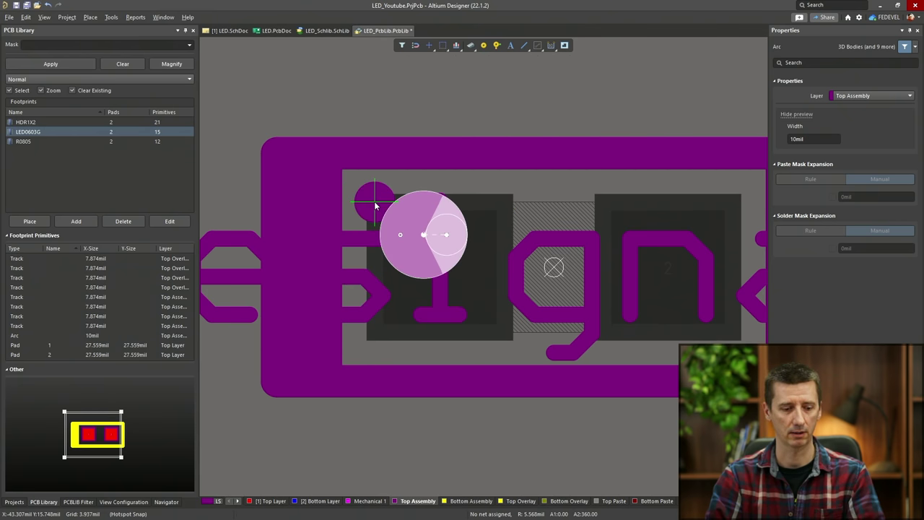
key(Escape)
Set the pad 1 marker circle's line width to 0.3 mm and its radius to 0.1 mm
click(813, 174)
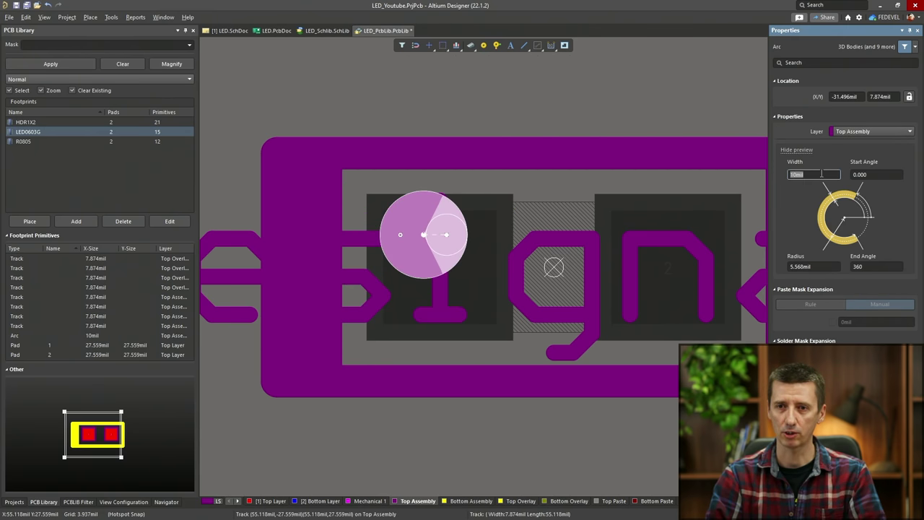
text(0.3mm)
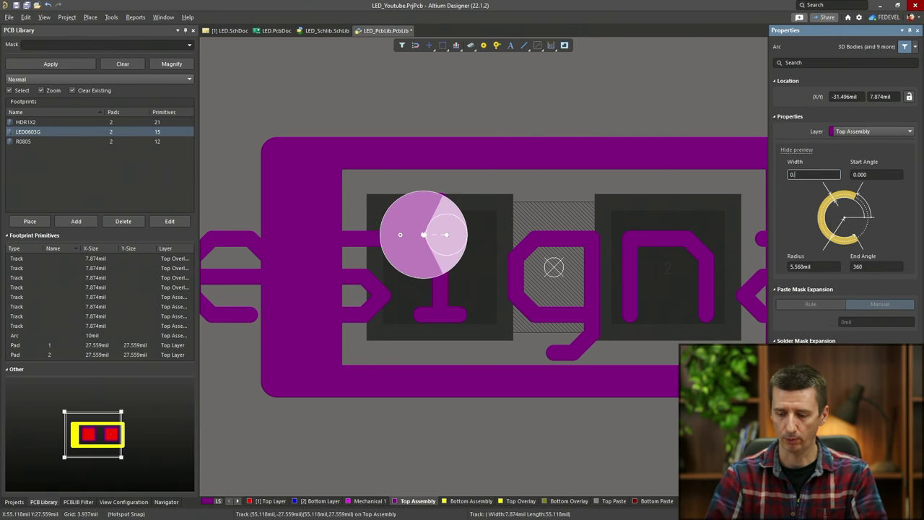
click(812, 265)
text(0.1)
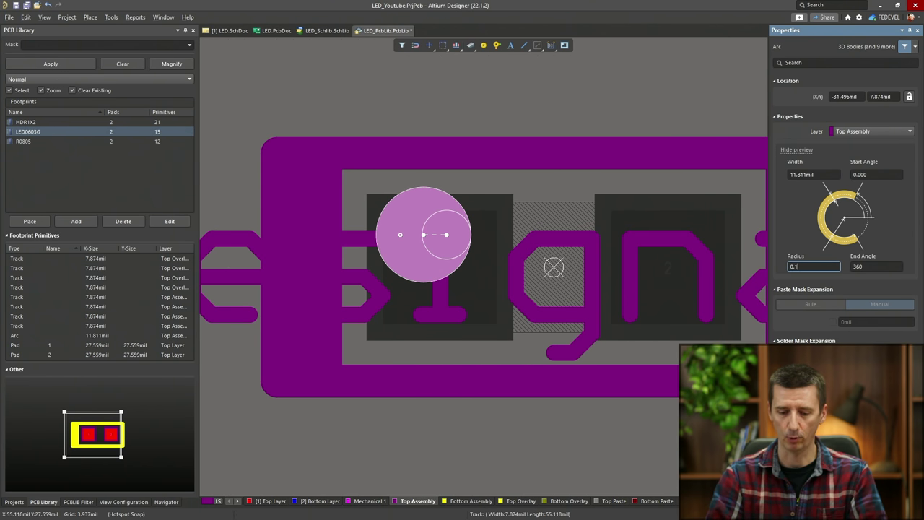
text(mm)
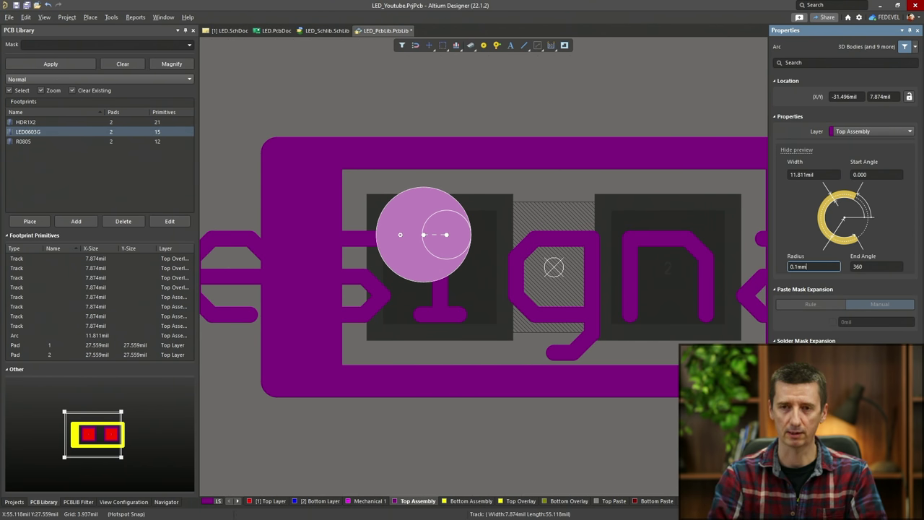
click(518, 97)
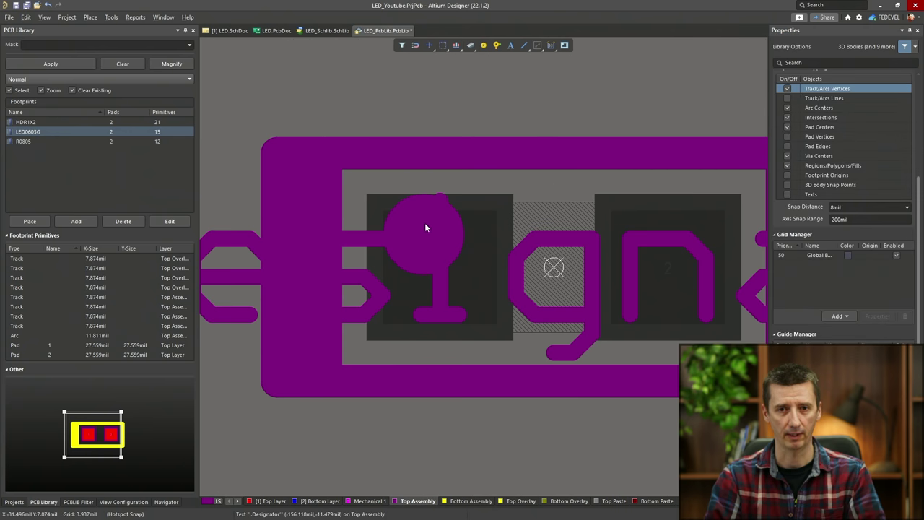
Shift the marker circle slightly left over pad 1 and move the .Designator text slightly right within the LED0603G footprint
drag(424, 223, 412, 242)
ctrl+scroll(318, 142, down, 3)
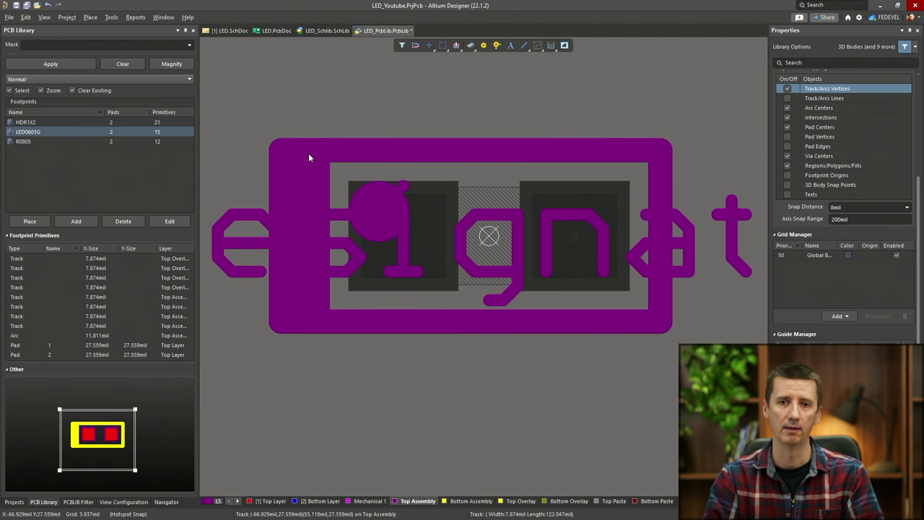
drag(490, 240, 506, 239)
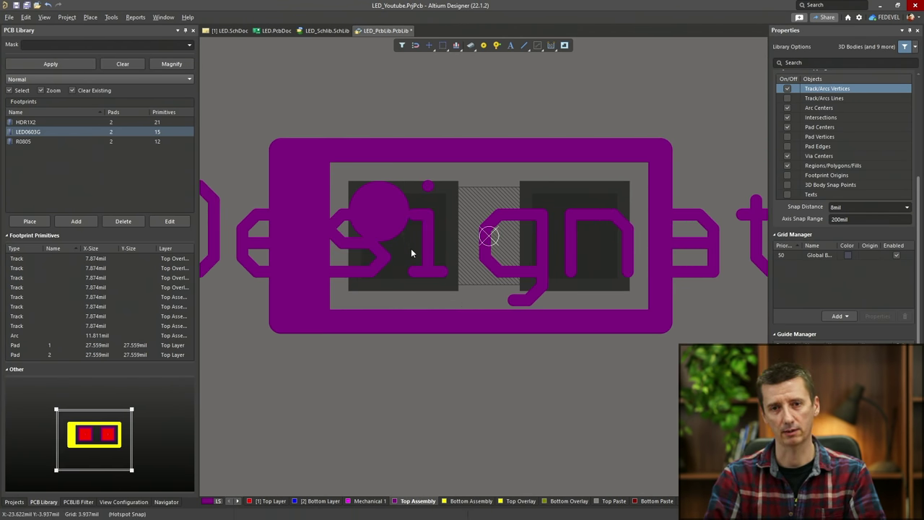
Save the PCB library and update the PCB with footprint LED0603G, including all listed primitives and pad attributes
ctrl+scroll(409, 246, down, 2)
ctrl+scroll(407, 243, up, 1)
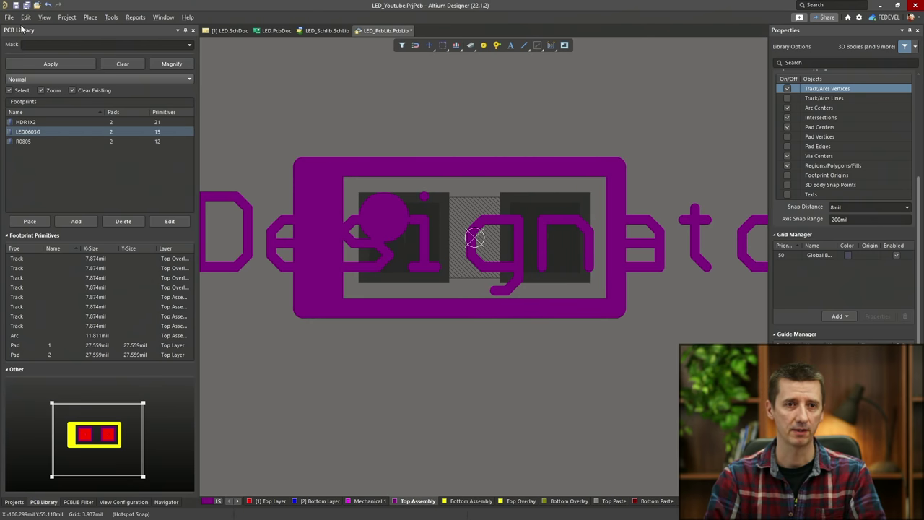
click(15, 5)
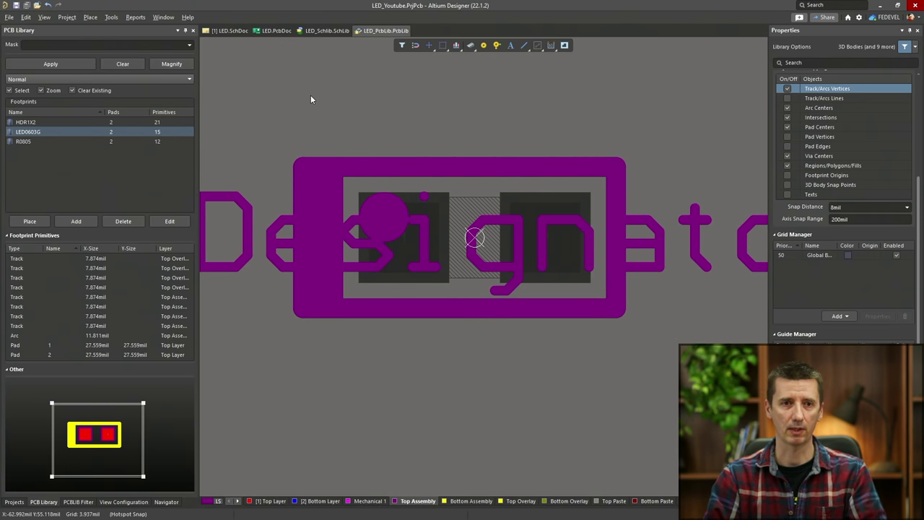
right_click(52, 132)
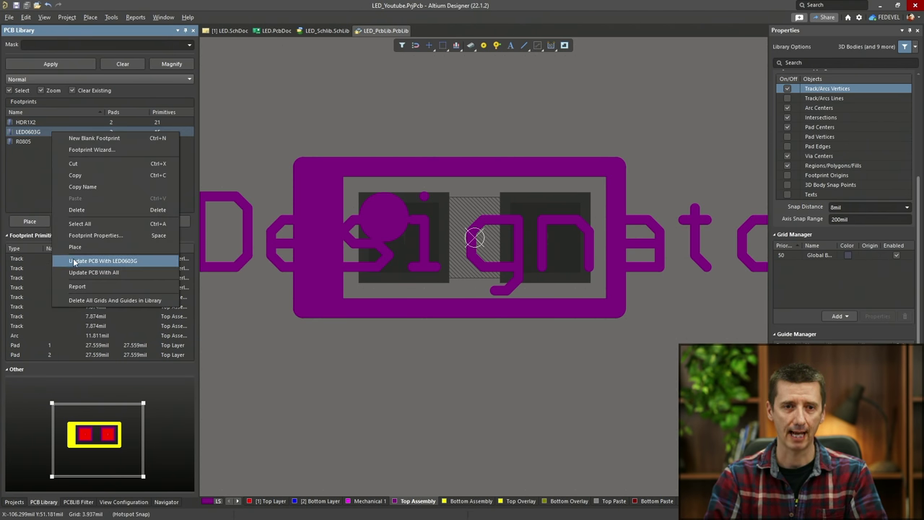
click(127, 263)
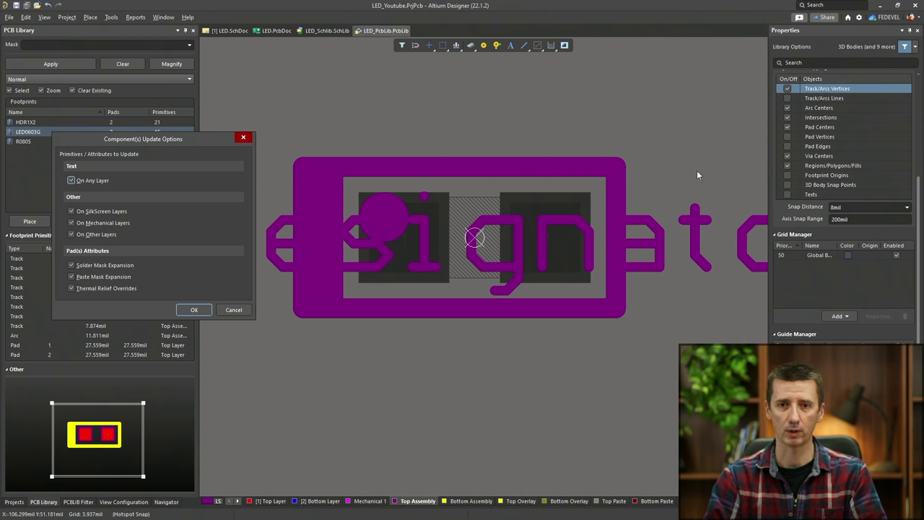
click(192, 309)
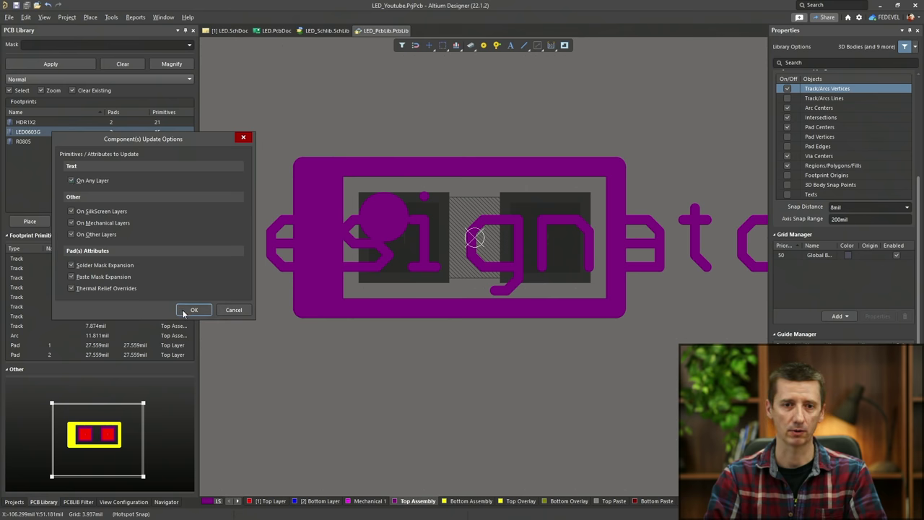
Switch to LED.PcbDoc and display all layers of the board instead of only Top Assembly
click(274, 30)
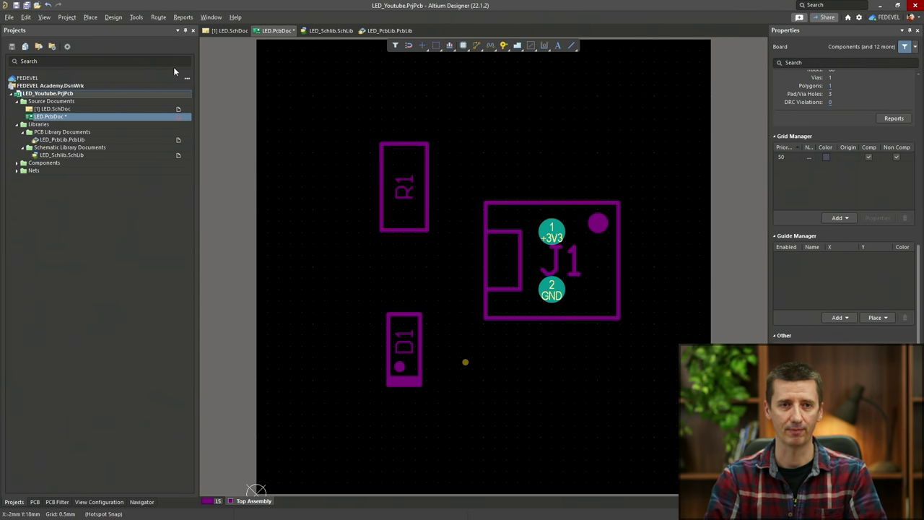
click(44, 17)
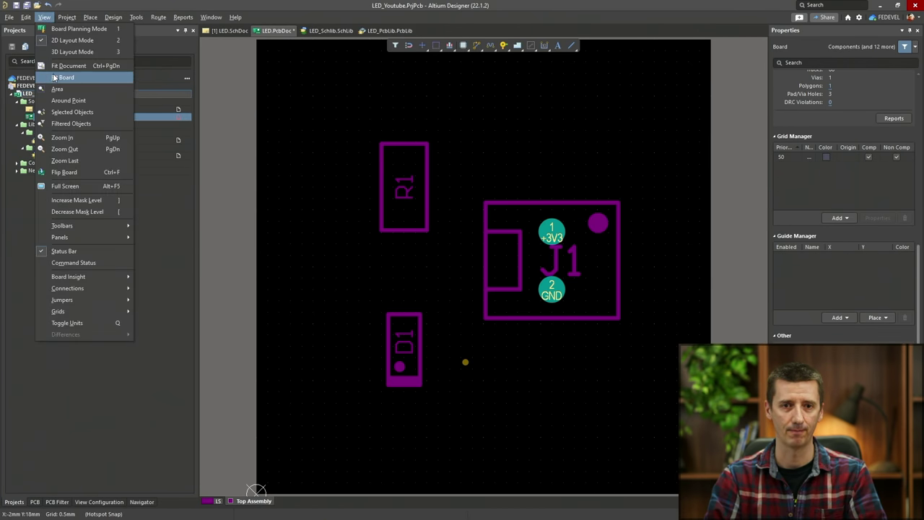
click(55, 77)
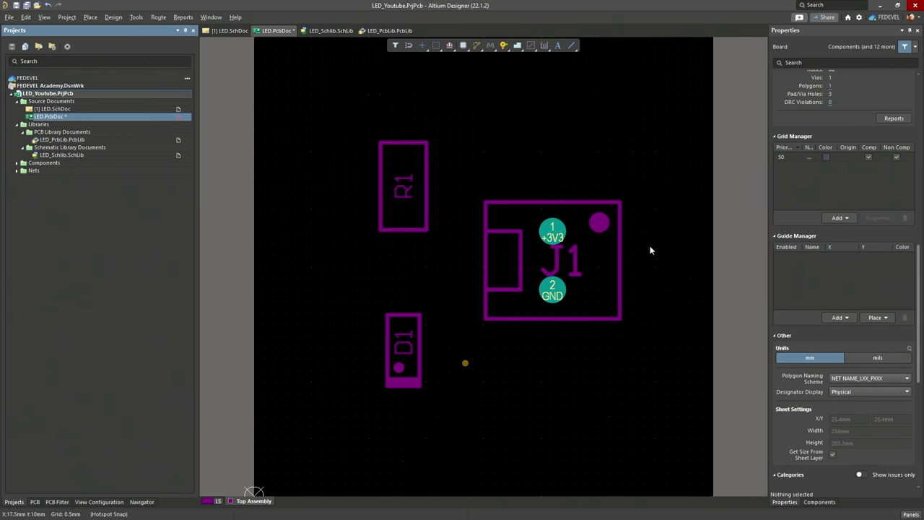
click(218, 501)
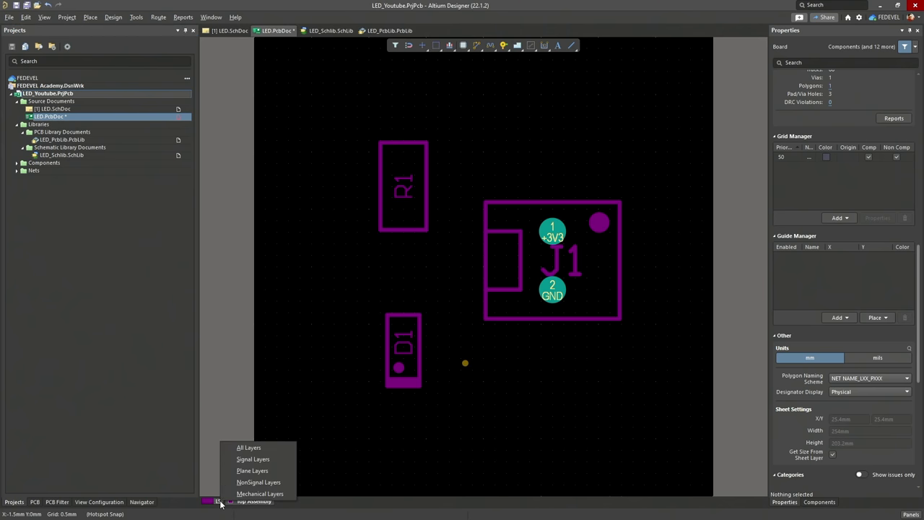
click(241, 449)
ctrl+scroll(481, 310, down, 2)
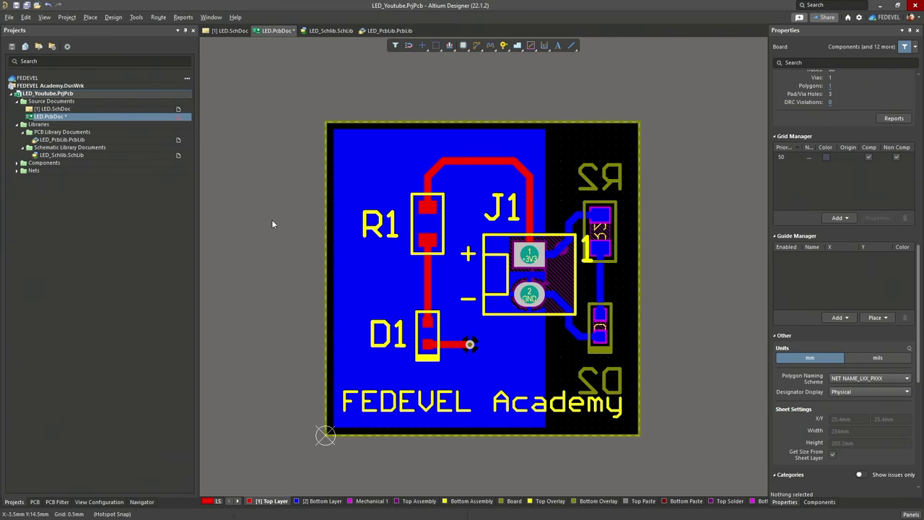
Inspect the board and its component models in 3D, then return to the 2D layout
click(45, 17)
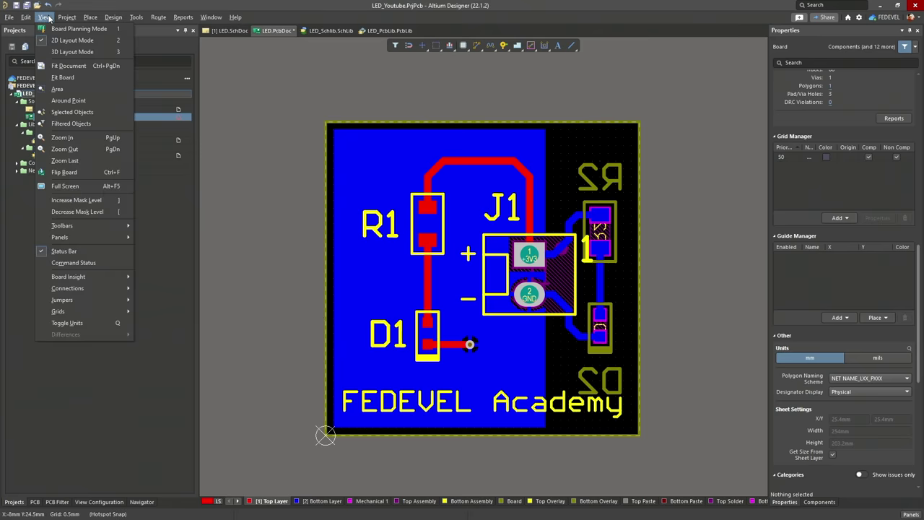
click(110, 52)
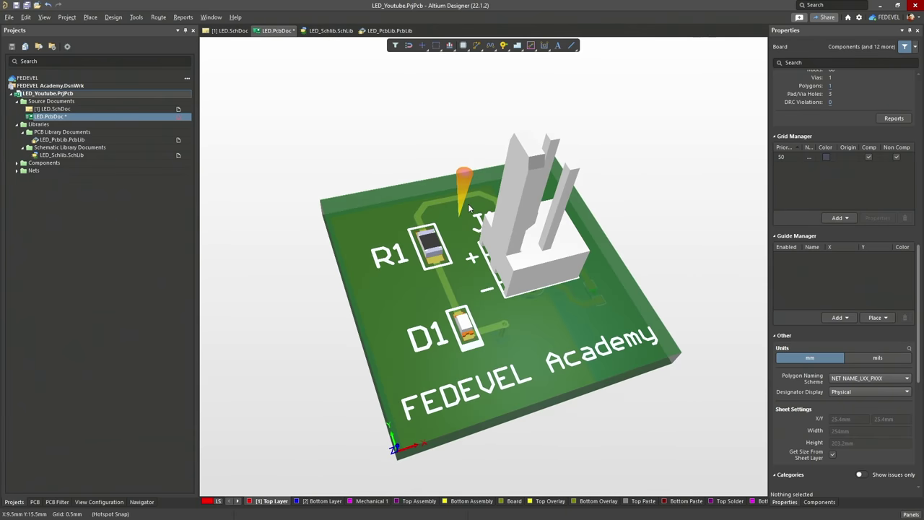
ctrl+scroll(468, 204, down, 2)
ctrl+scroll(468, 204, up, 2)
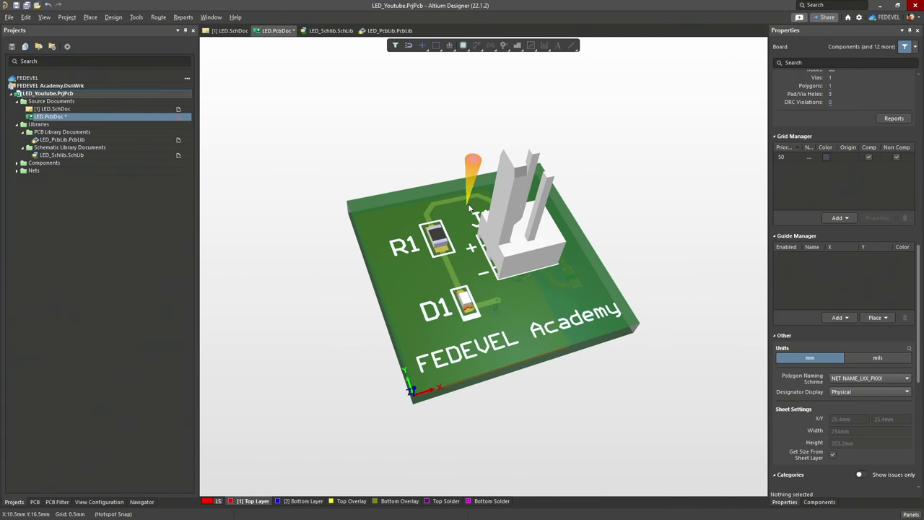
key(shift)
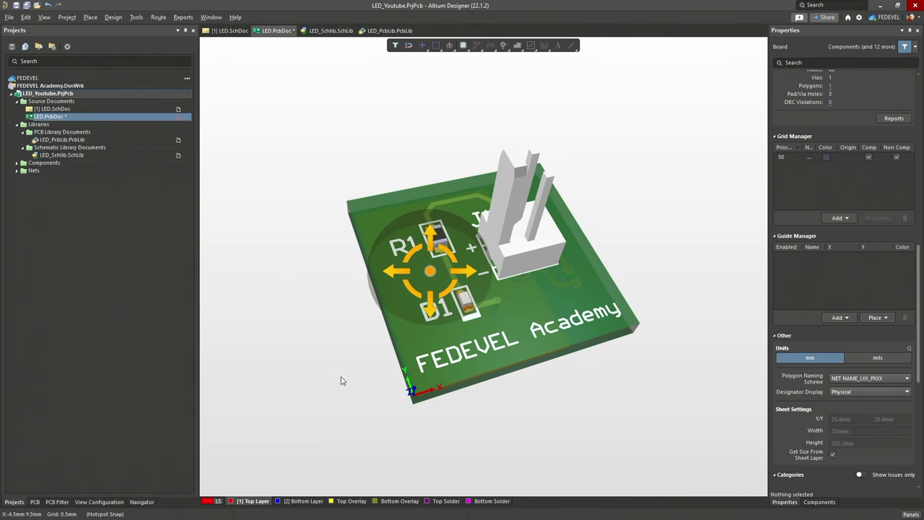
shift+right_drag(340, 376, 318, 414)
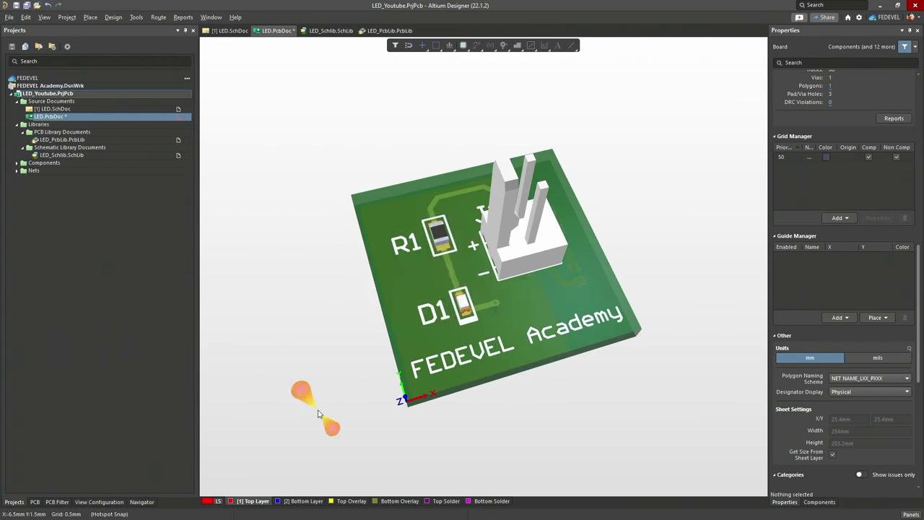
click(42, 18)
click(62, 41)
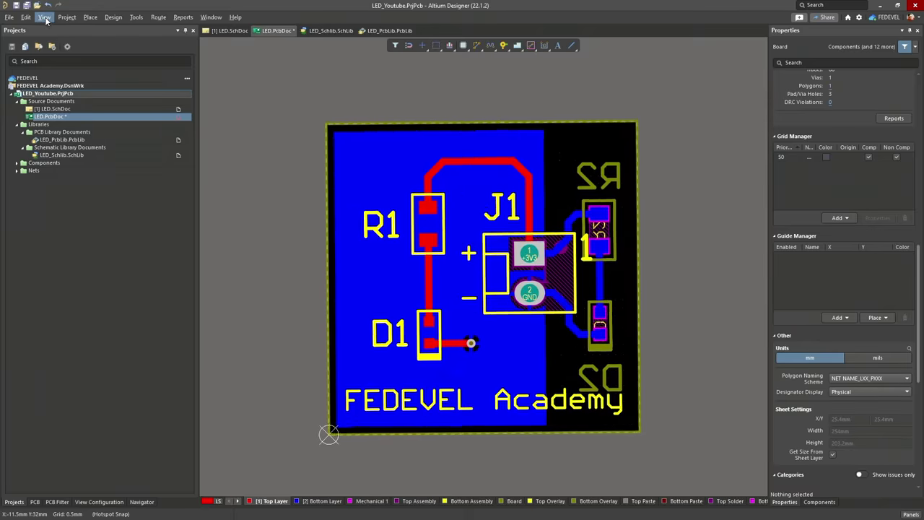
Move the R1 designator text on the silkscreen toward its resistor so that it overlaps the component outline
click(44, 17)
click(56, 81)
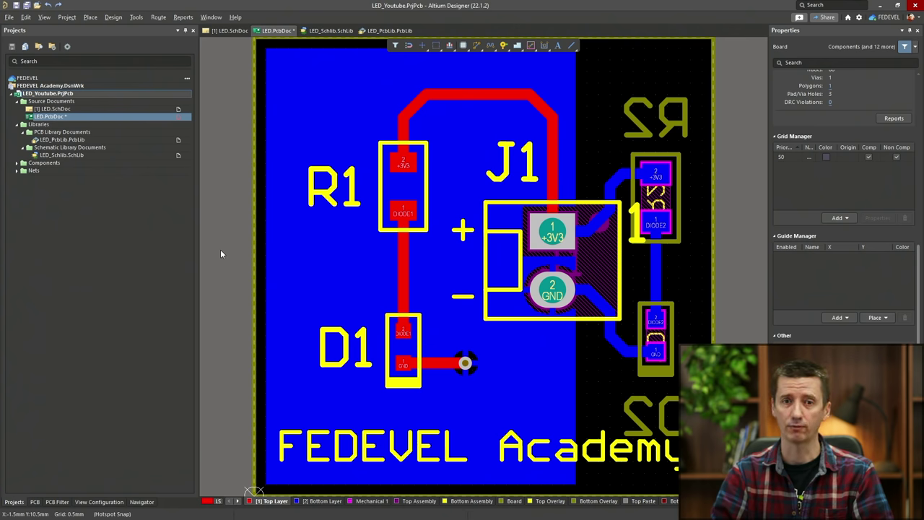
ctrl+scroll(290, 204, up, 5)
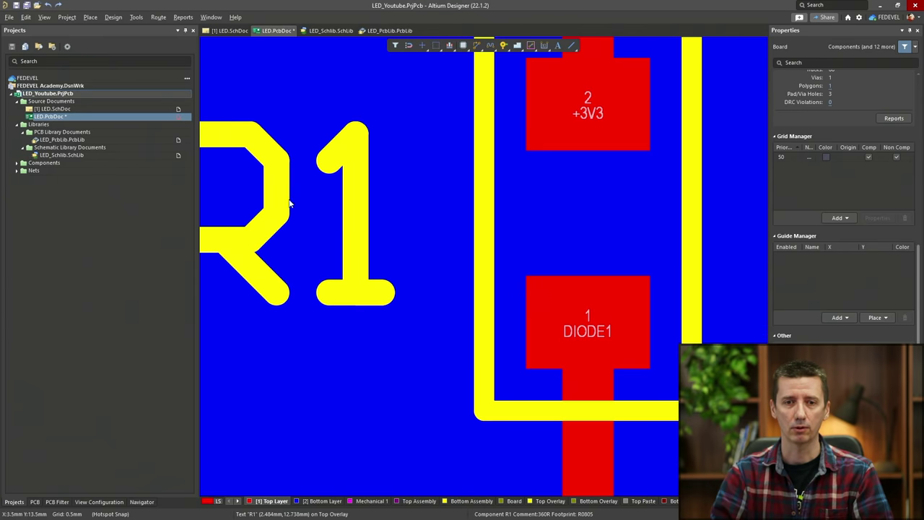
drag(270, 210, 408, 213)
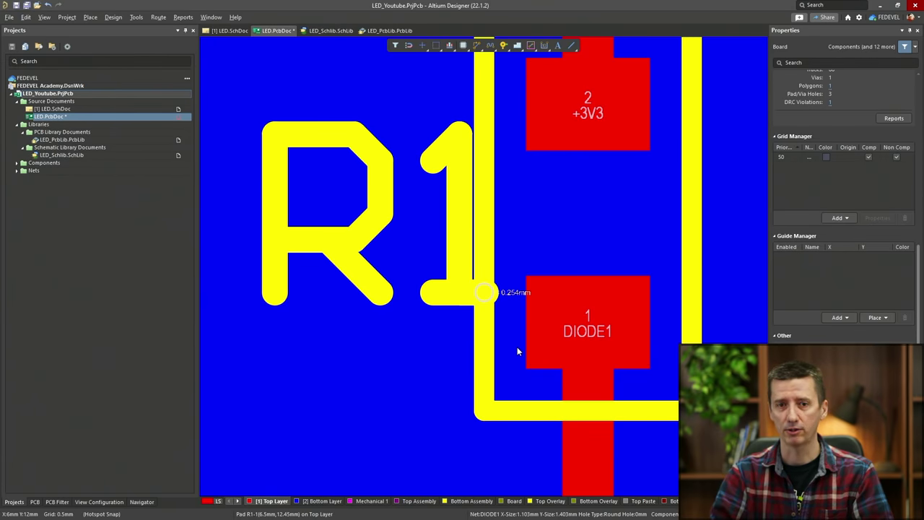
ctrl+scroll(518, 350, up, 3)
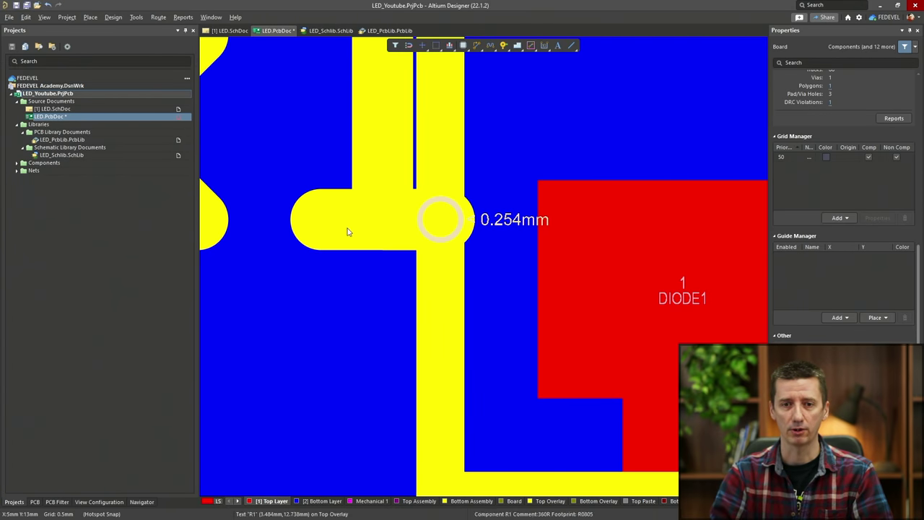
Run the design rule check on the whole board with the existing report options and dismiss the messages
click(45, 17)
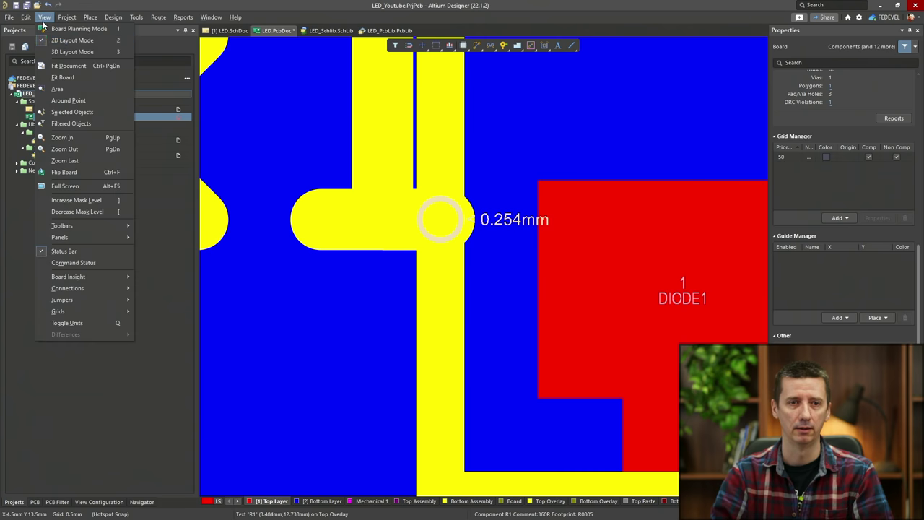
click(59, 78)
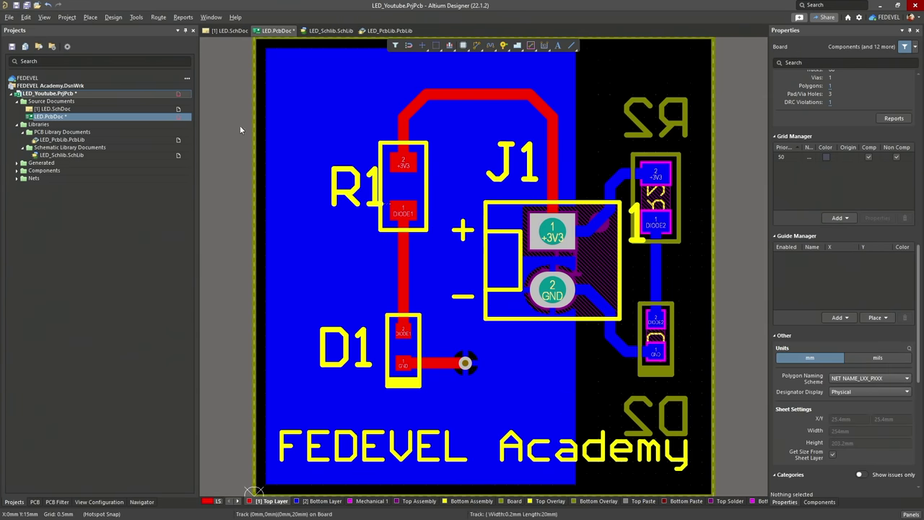
click(135, 17)
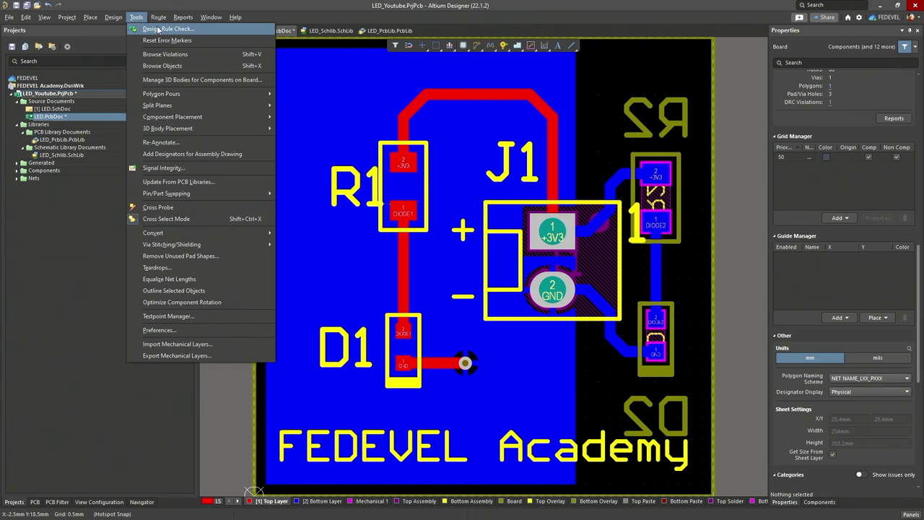
click(162, 29)
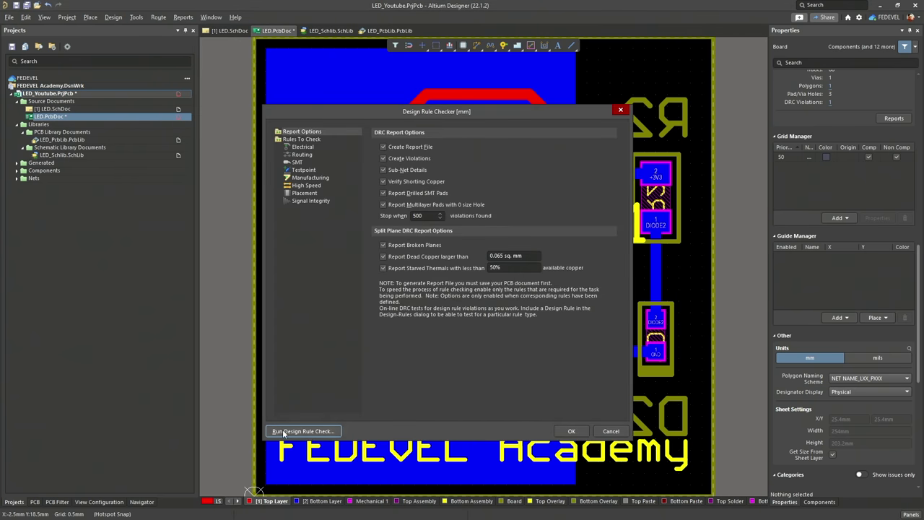
click(289, 431)
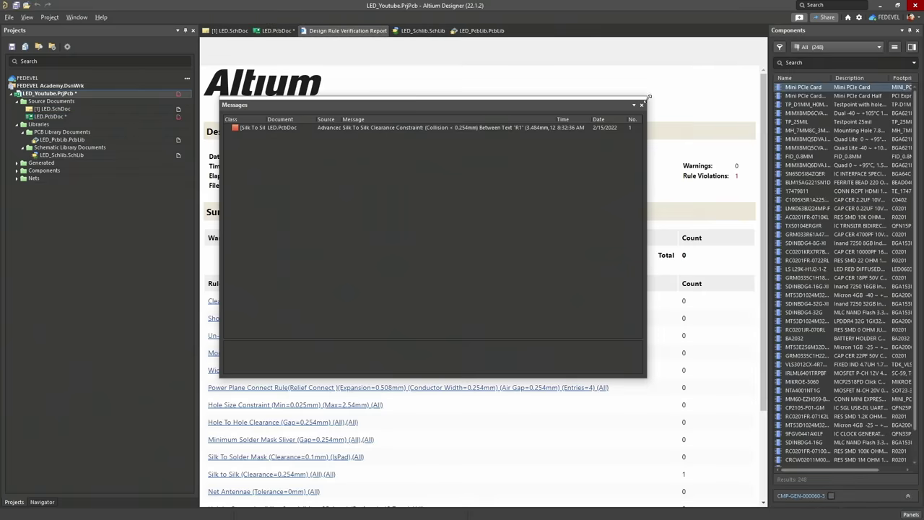
click(642, 105)
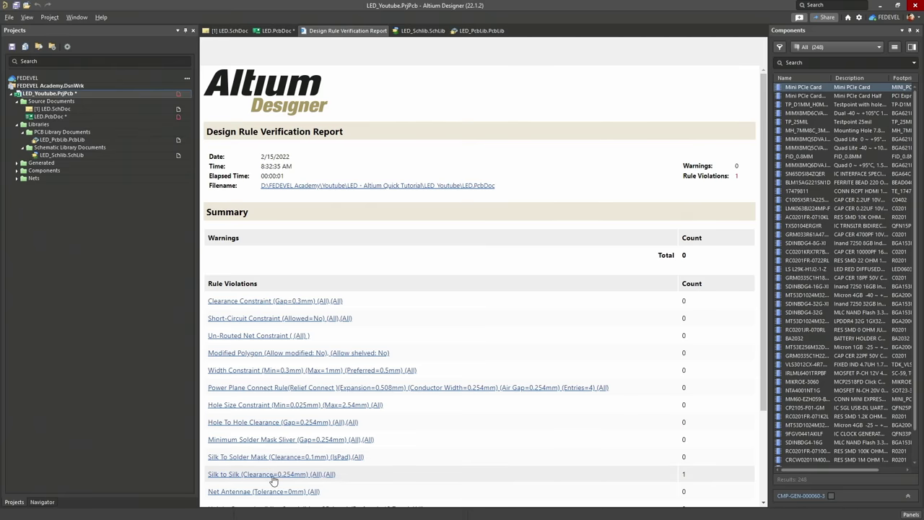
Show PCB Rules And Violations for LED.PcbDoc, dock it beside the layout and list the violations of all rules
click(276, 31)
click(912, 515)
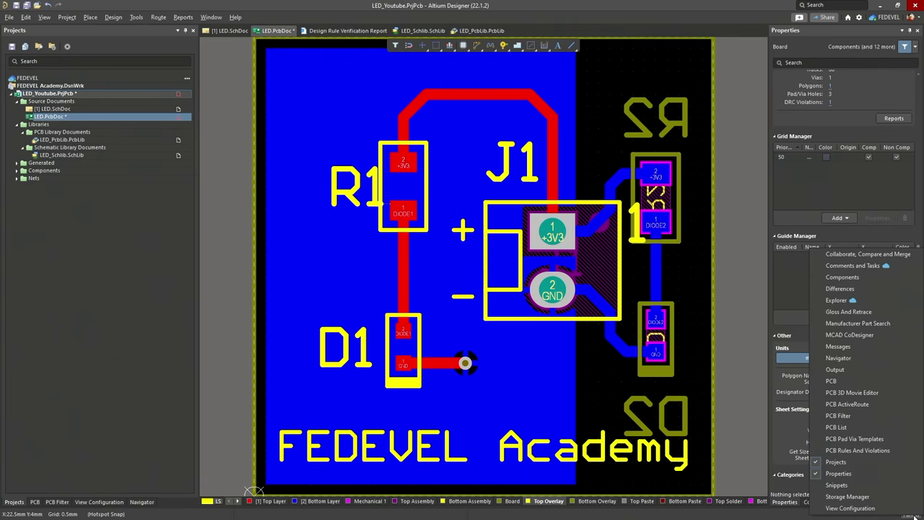
click(857, 451)
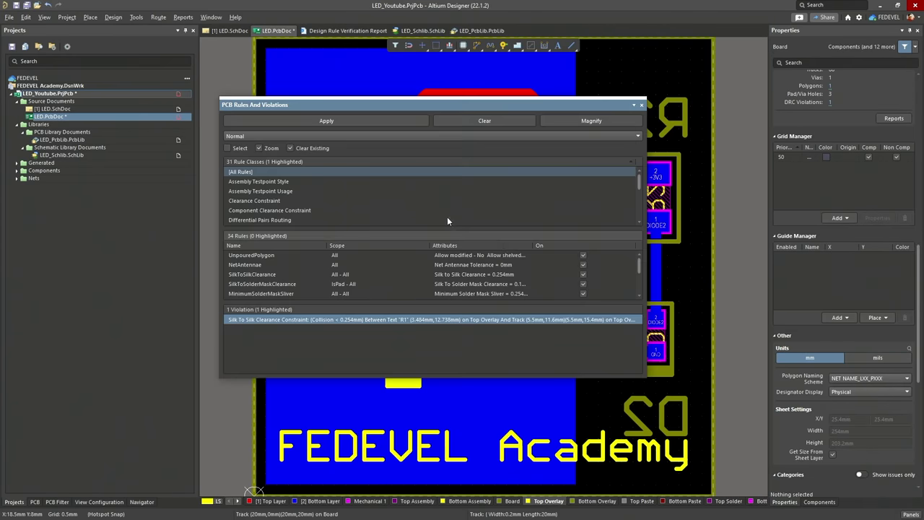
drag(266, 103, 74, 101)
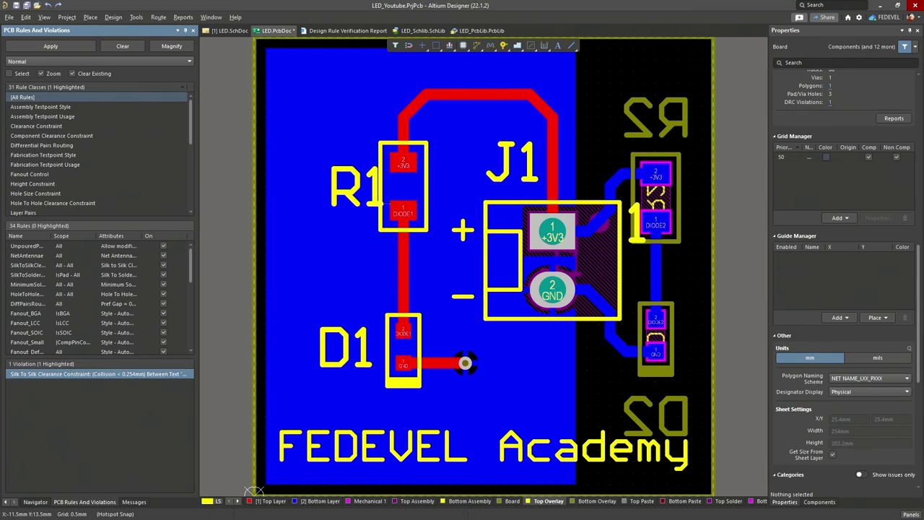
click(122, 97)
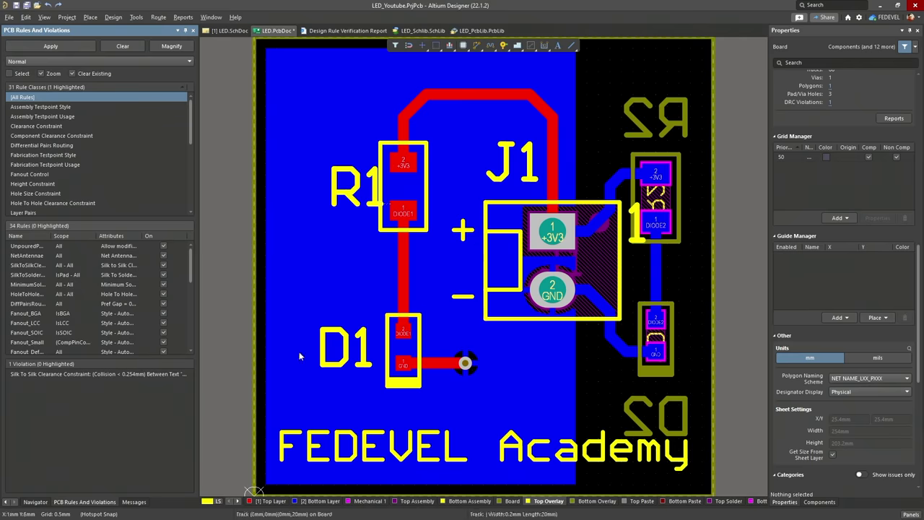
Locate the silk to silk clearance violation at R1 and examine its details and the SilkToSilkClearance rule
click(87, 373)
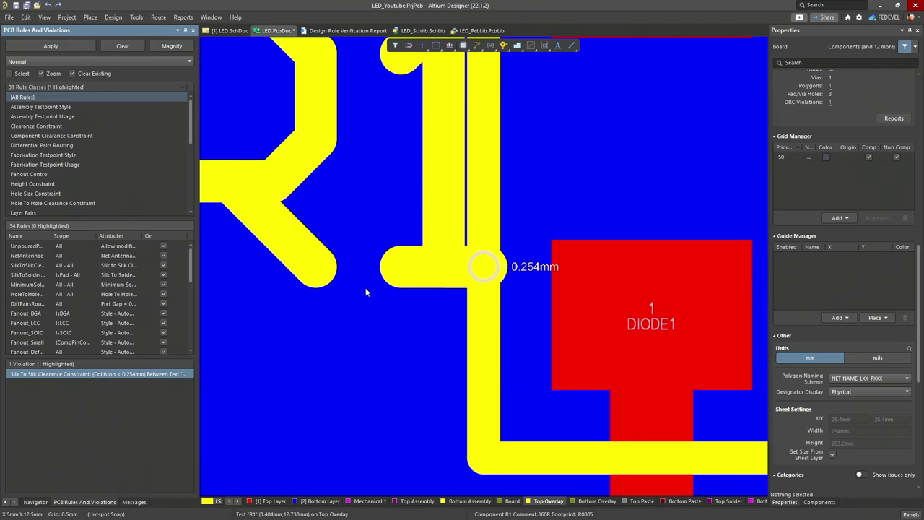
double_click(98, 375)
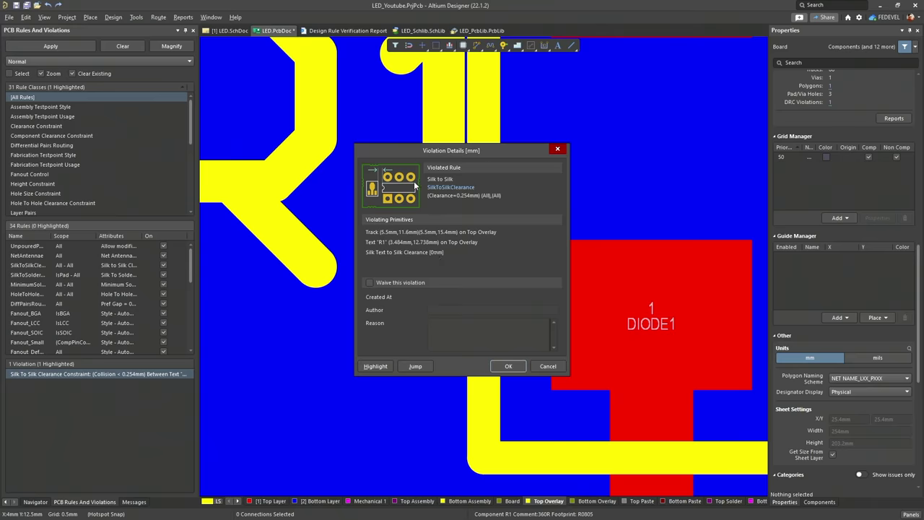
click(443, 189)
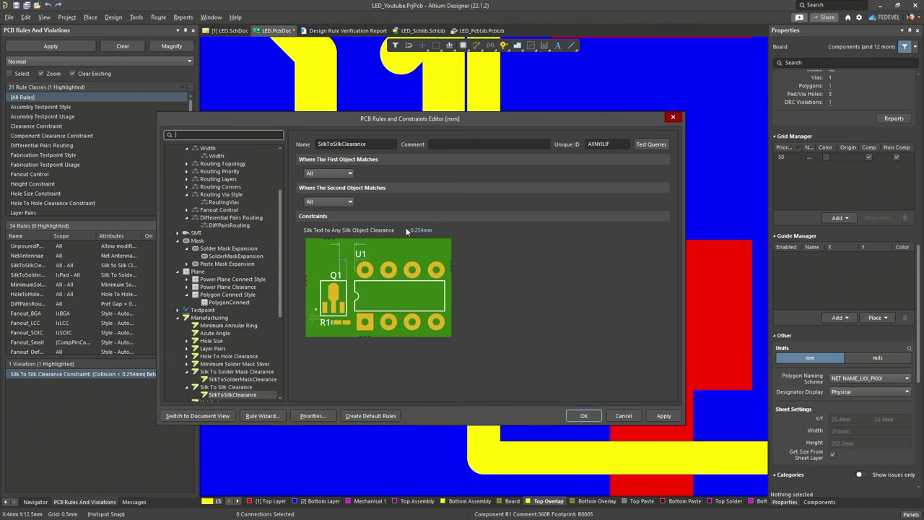
click(674, 117)
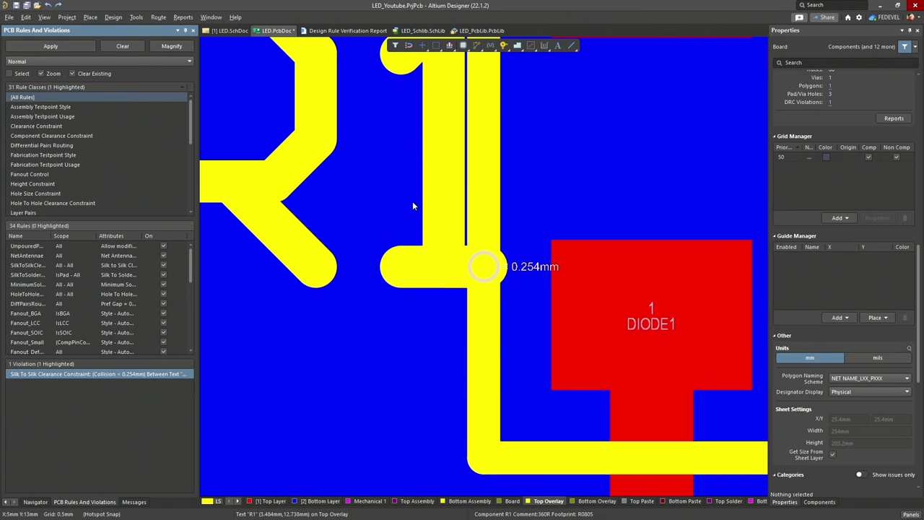
ctrl+scroll(438, 188, down, 5)
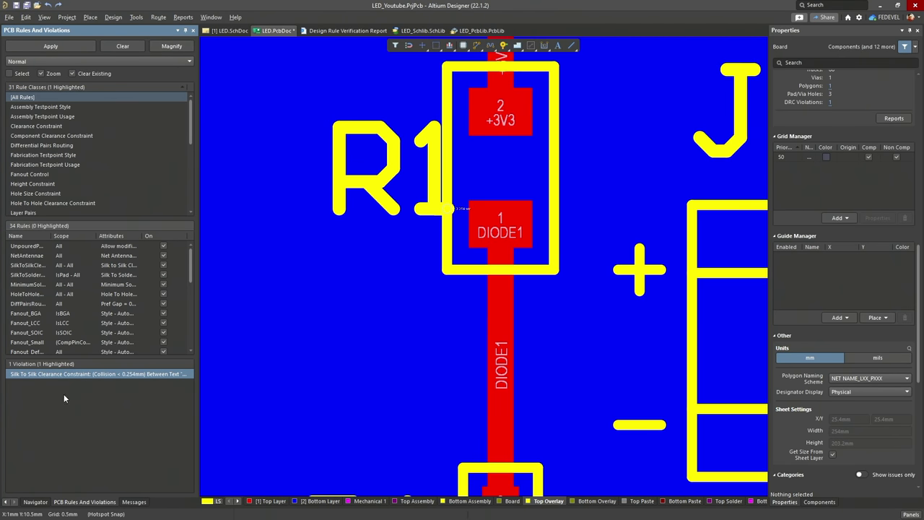
Move the R1 designator text clear of its resistor outline, rerun the design rule check and return to LED.PcbDoc
drag(366, 172, 375, 171)
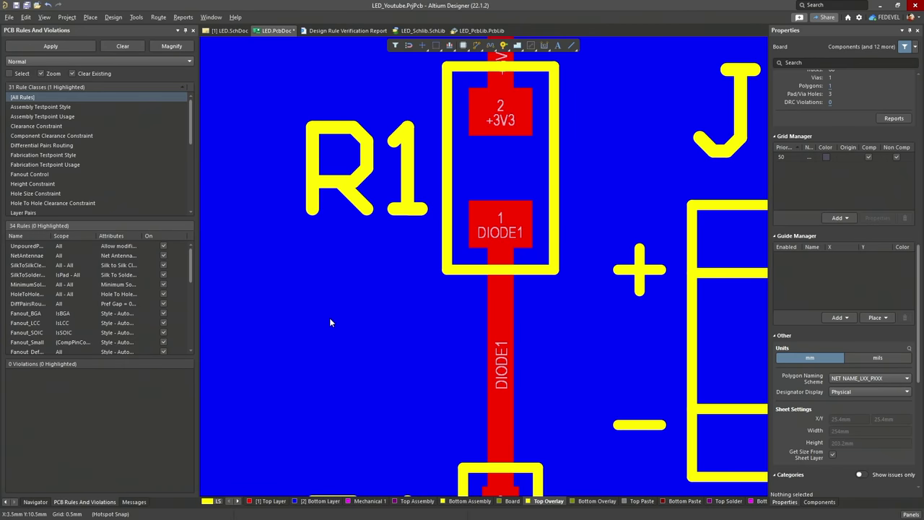
click(136, 17)
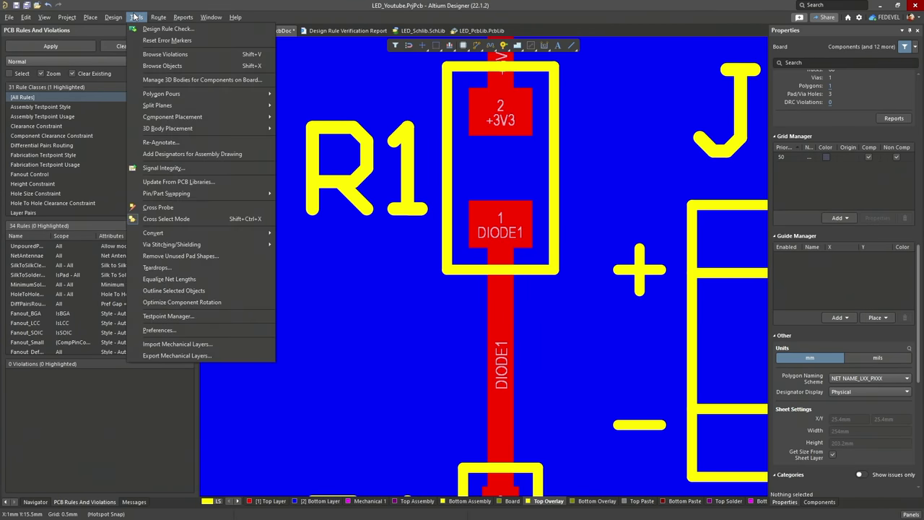
click(199, 31)
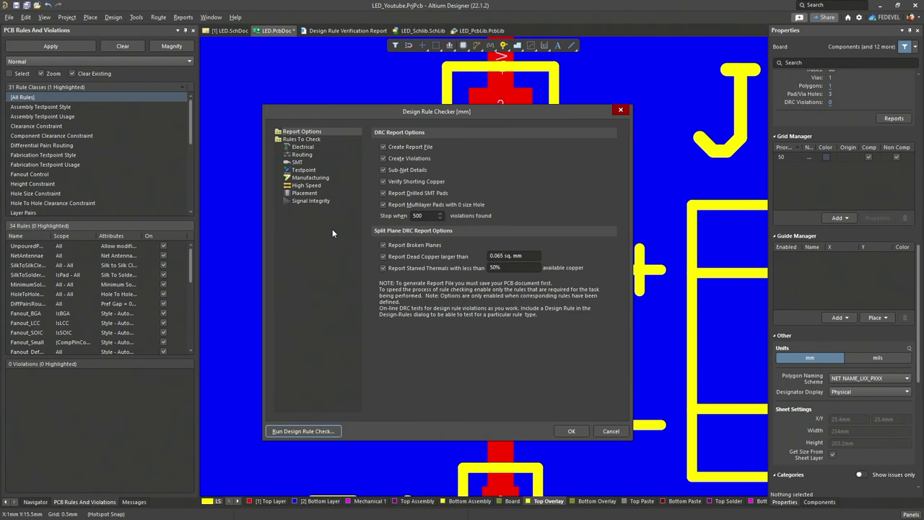
click(303, 431)
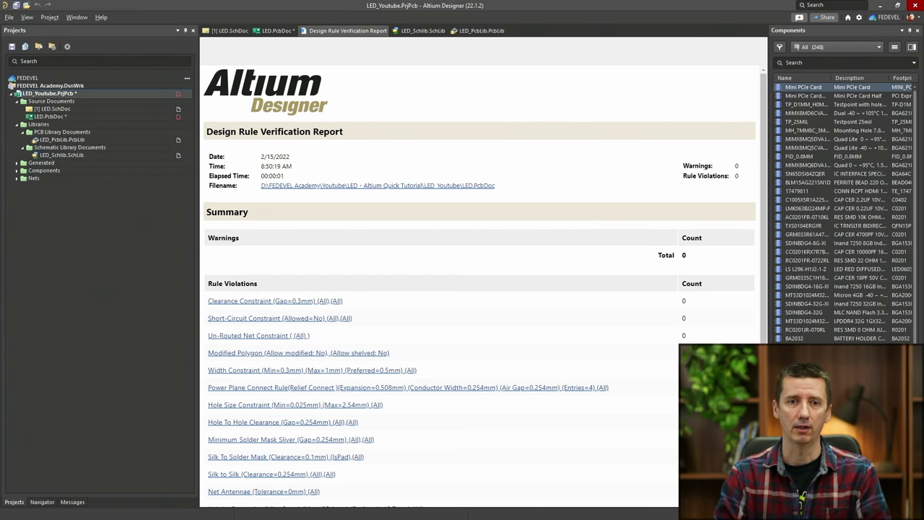
click(280, 30)
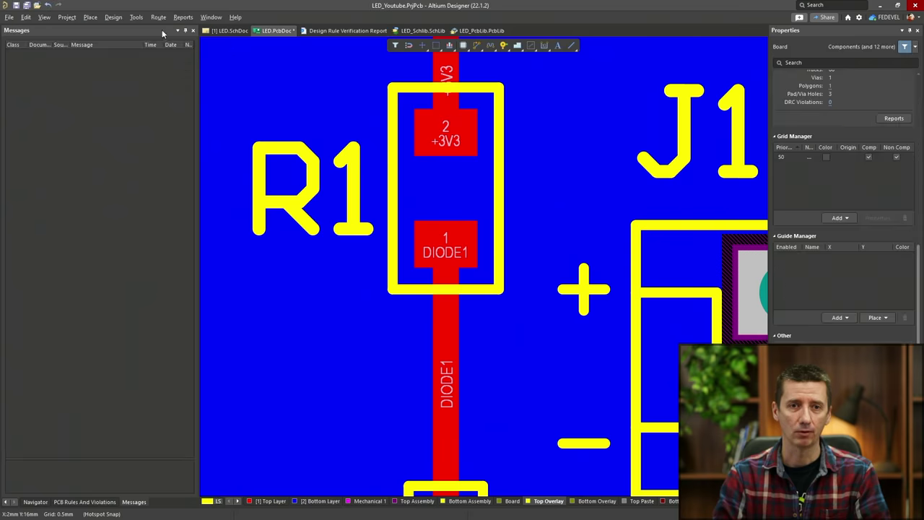
click(136, 18)
click(148, 28)
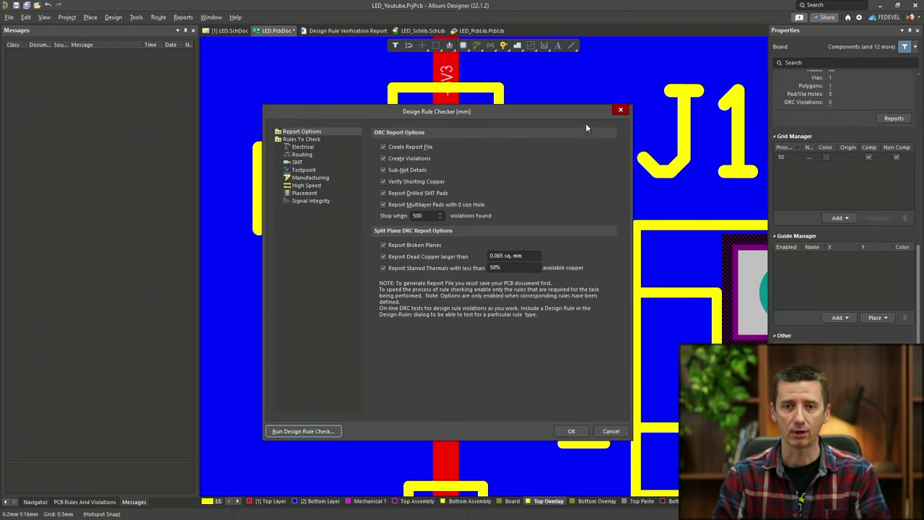
click(621, 109)
Fit the whole board in view and check the violations list in PCB Rules And Violations
click(44, 17)
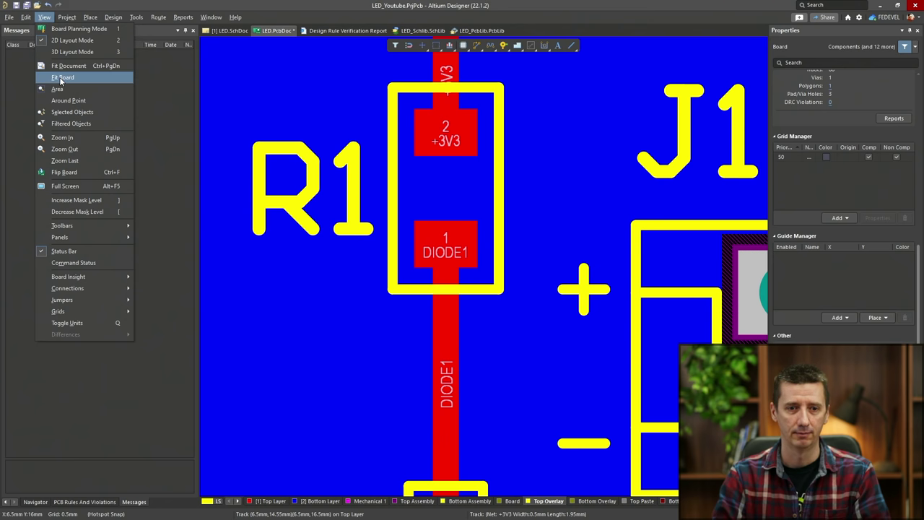
click(61, 78)
click(65, 503)
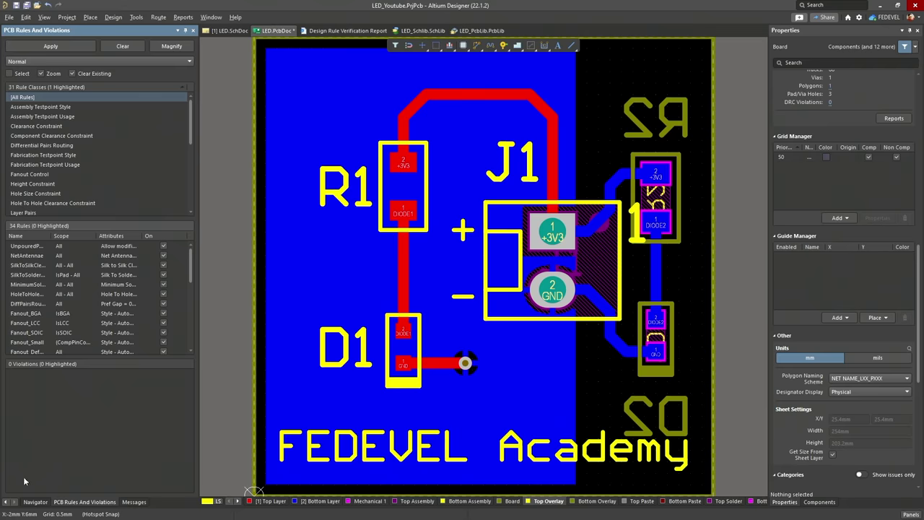
Add a new Output Job File to the LED_Youtube.PrjPcb project
click(5, 504)
click(6, 505)
click(5, 504)
click(6, 504)
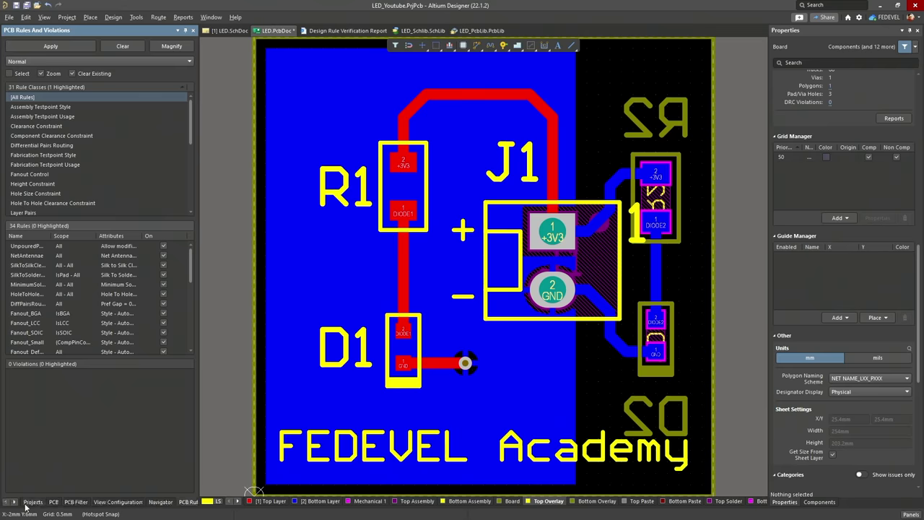
click(30, 502)
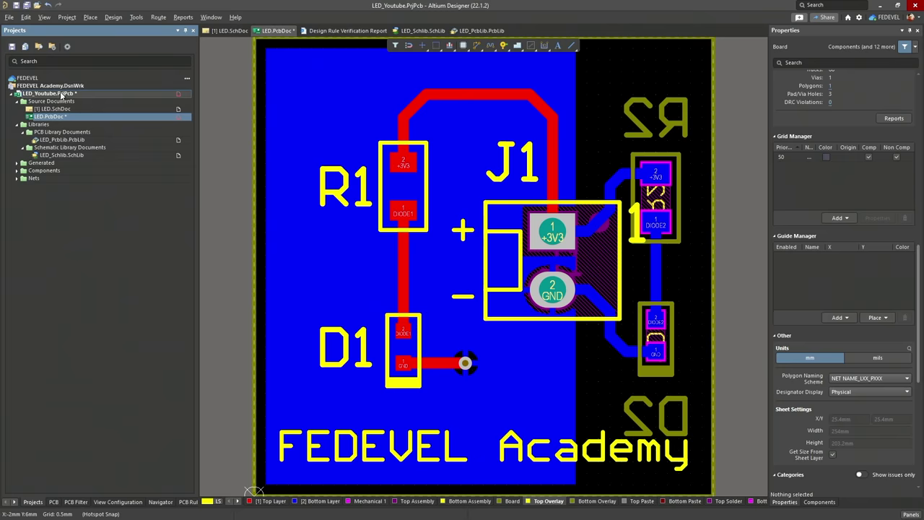
right_click(62, 94)
mouse_move(80, 130)
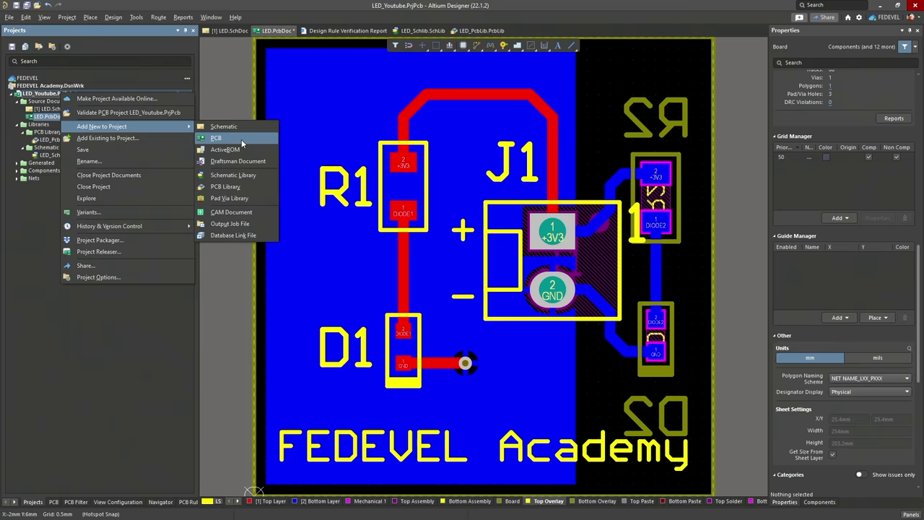
click(246, 226)
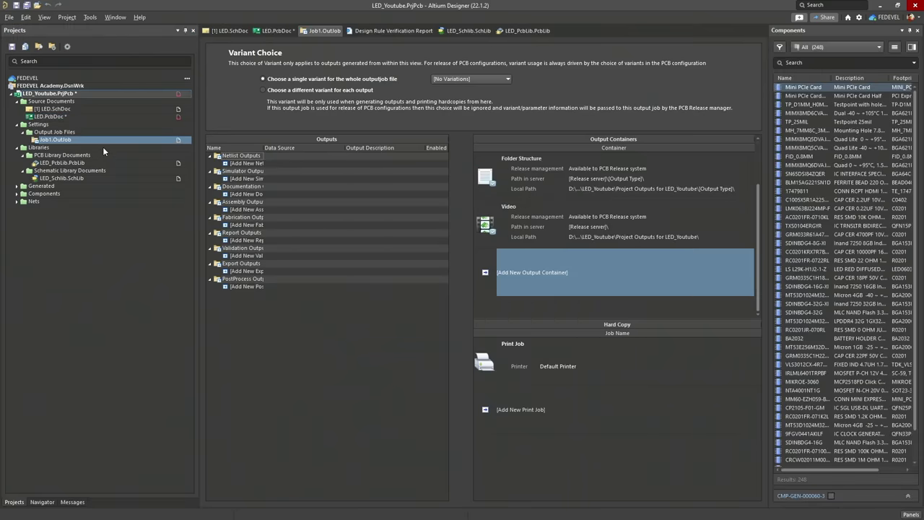
Save the new output job file as LED_Job.OutJob in the LED_Youtube folder
right_click(99, 140)
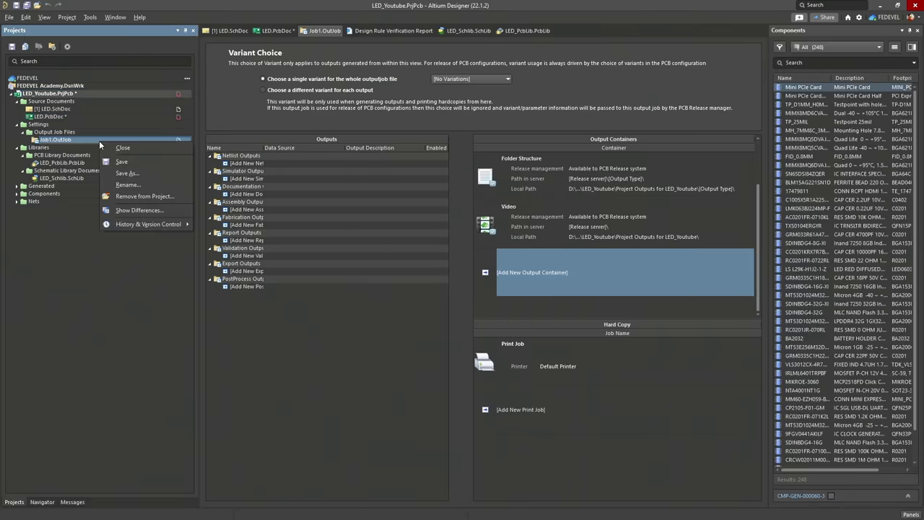
click(121, 177)
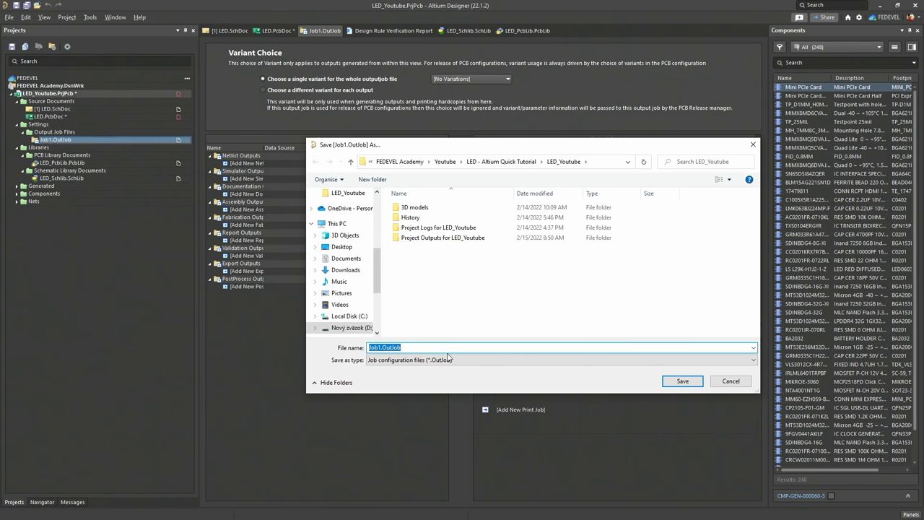
click(441, 345)
text(LED_)
key(BackSpace)
click(692, 379)
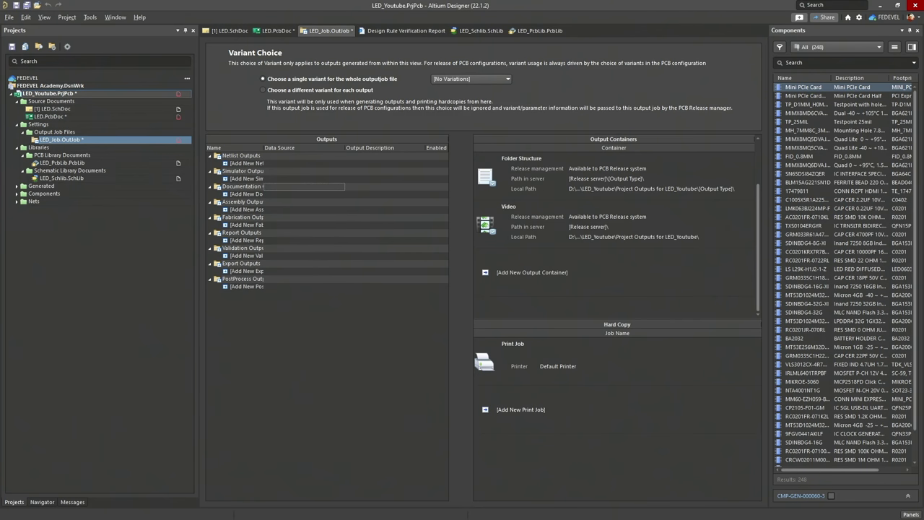
Add a Schematic Prints documentation output for [Project Physical Documents] and rename it to Schematic
click(226, 196)
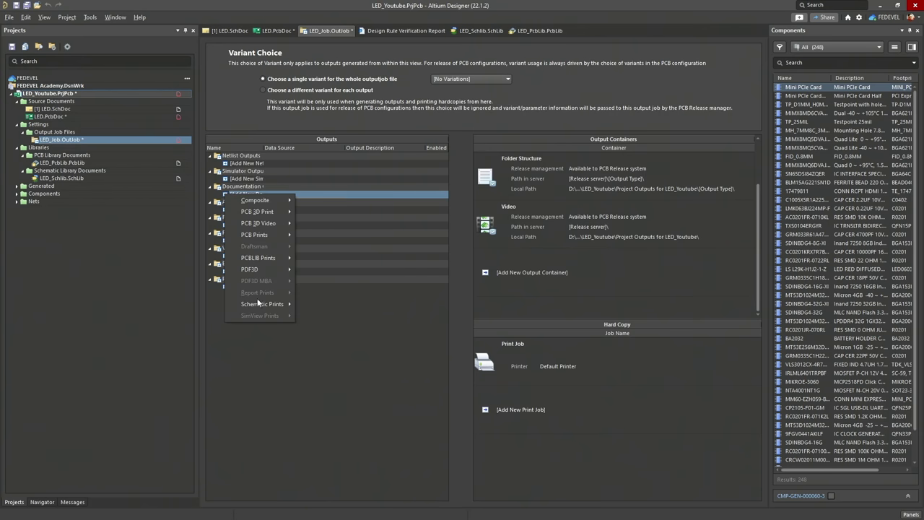
mouse_move(293, 304)
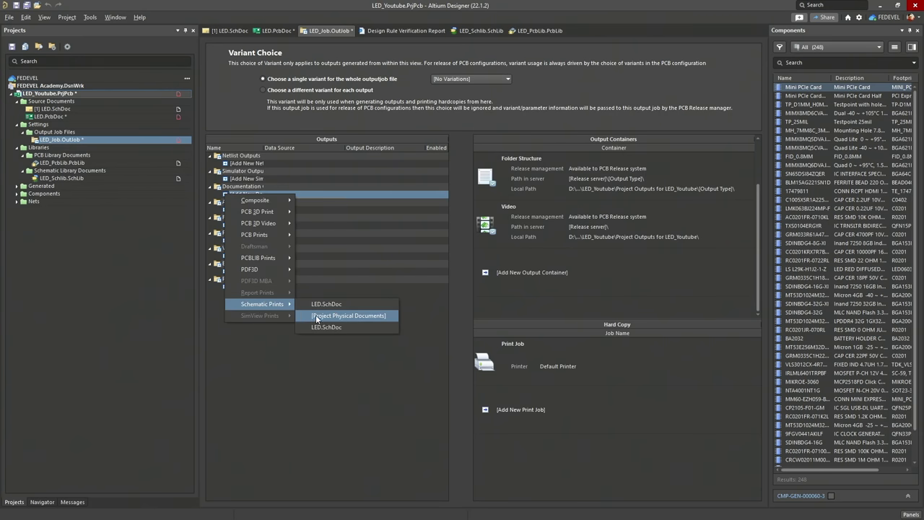
click(392, 316)
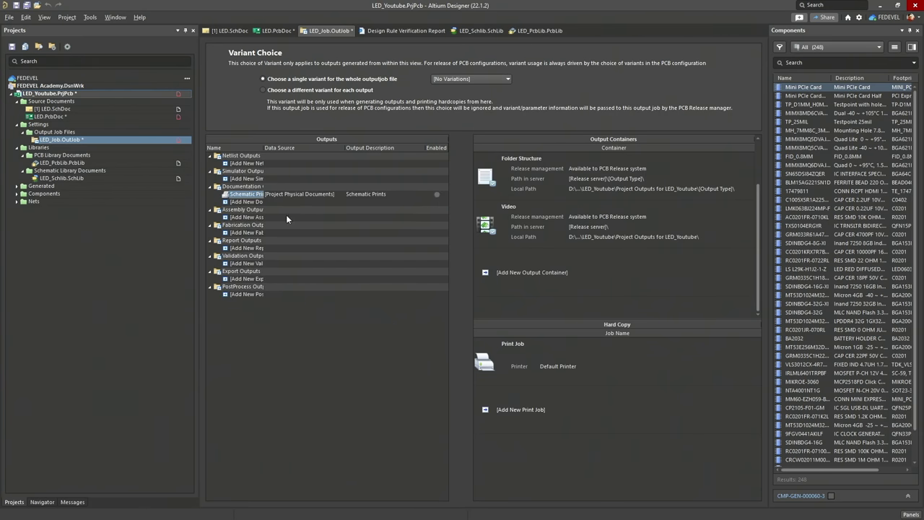
click(246, 195)
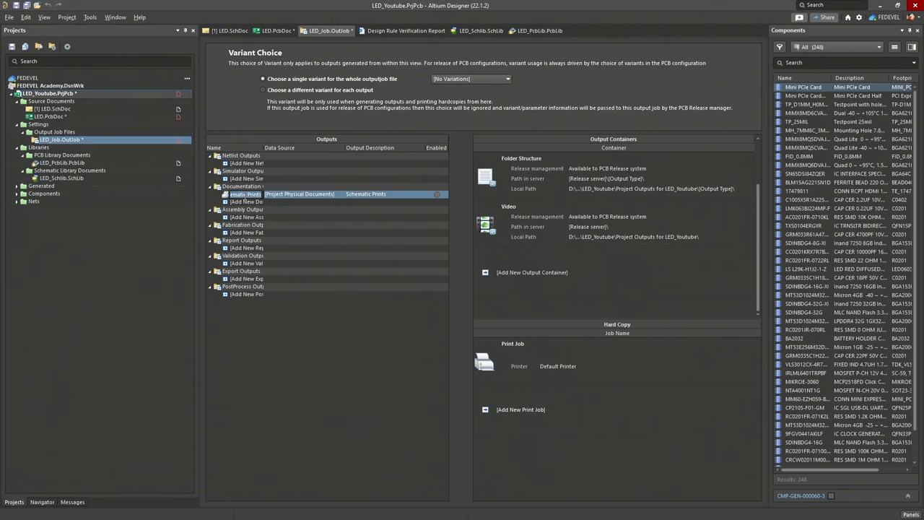
key(BackSpace)
key(BackSpace)
key(BackSpace)
key(BackSpace)
key(BackSpace)
key(BackSpace)
key(BackSpace)
Configure the Schematic output to print with the Color color set, keeping the existing drawing options
right_click(241, 197)
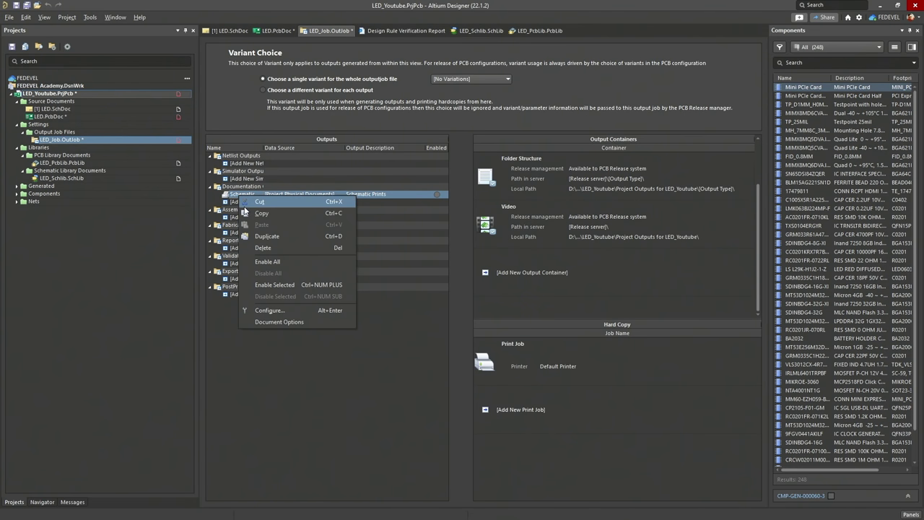
click(266, 310)
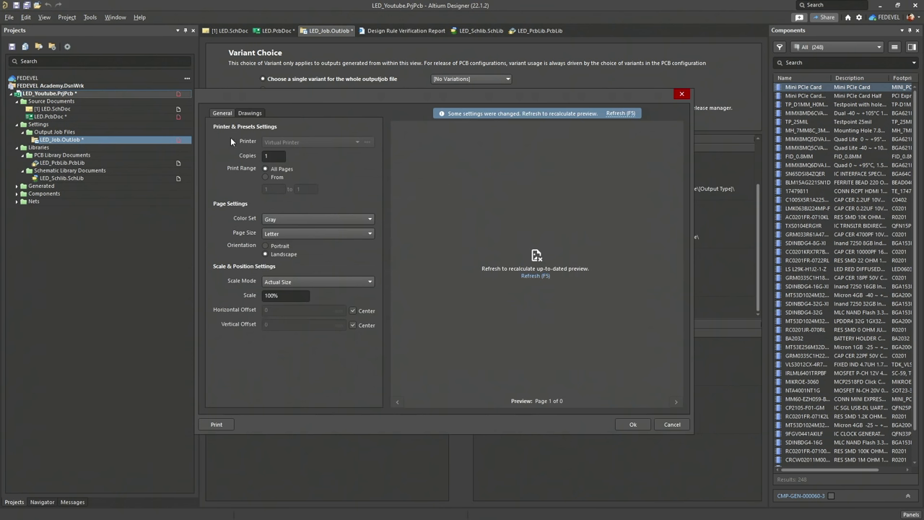
click(314, 217)
click(298, 246)
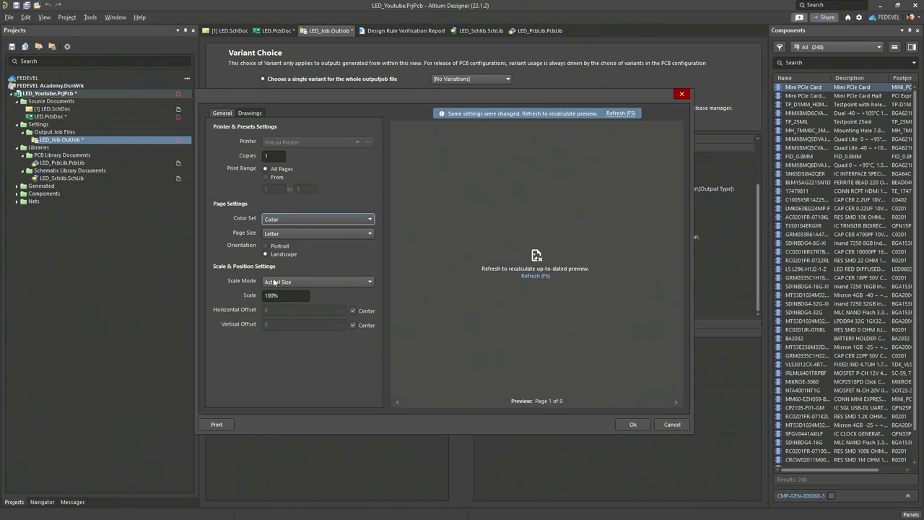
click(250, 114)
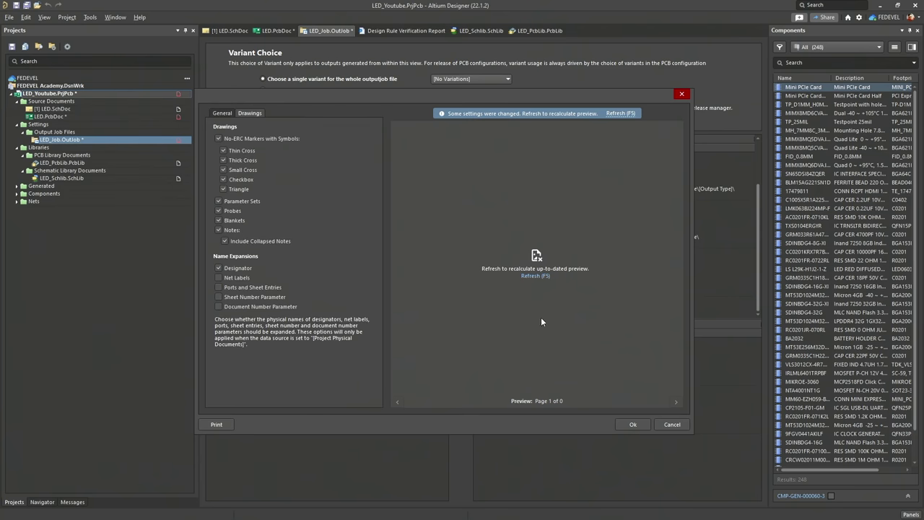
click(644, 424)
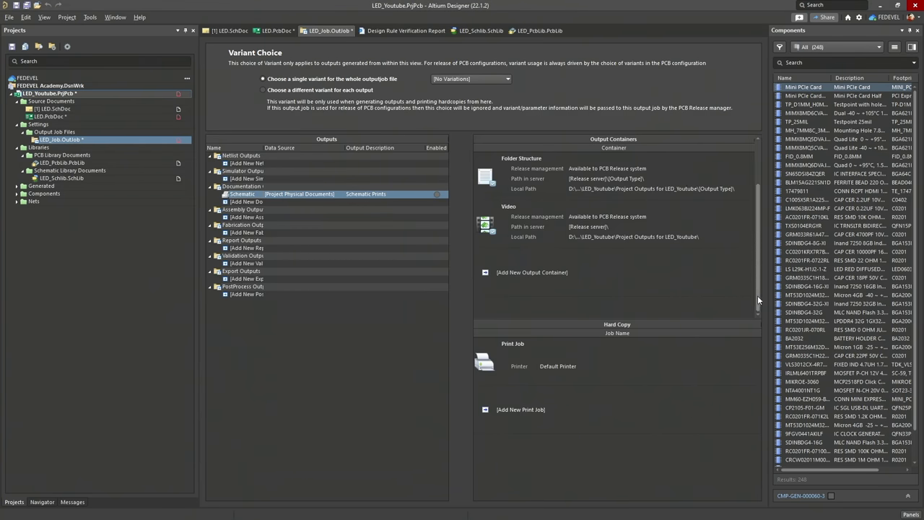
Link the Schematic output to the PDF container and set a separate file for each output using output name
drag(758, 296, 758, 234)
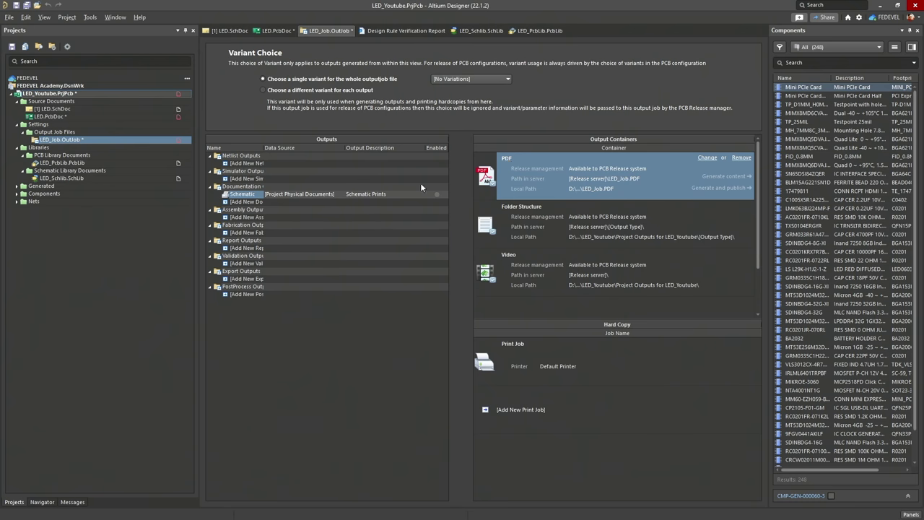
click(437, 194)
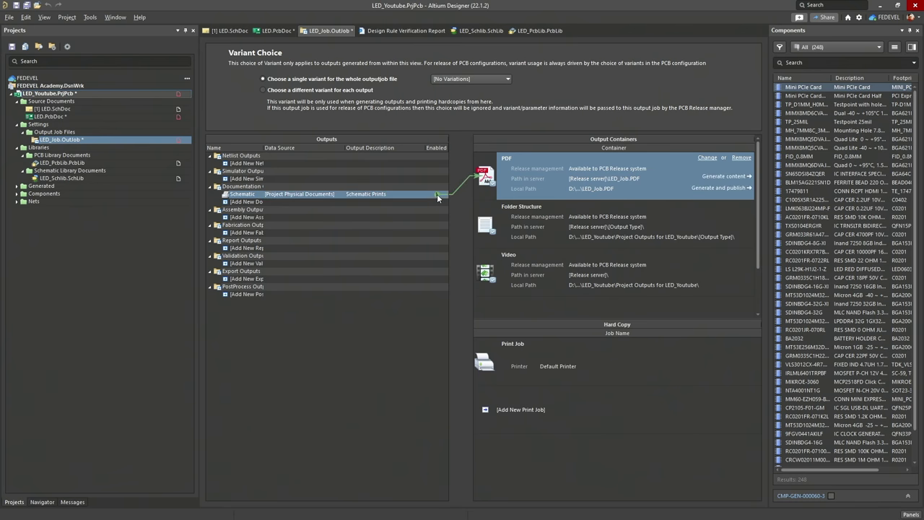
click(707, 159)
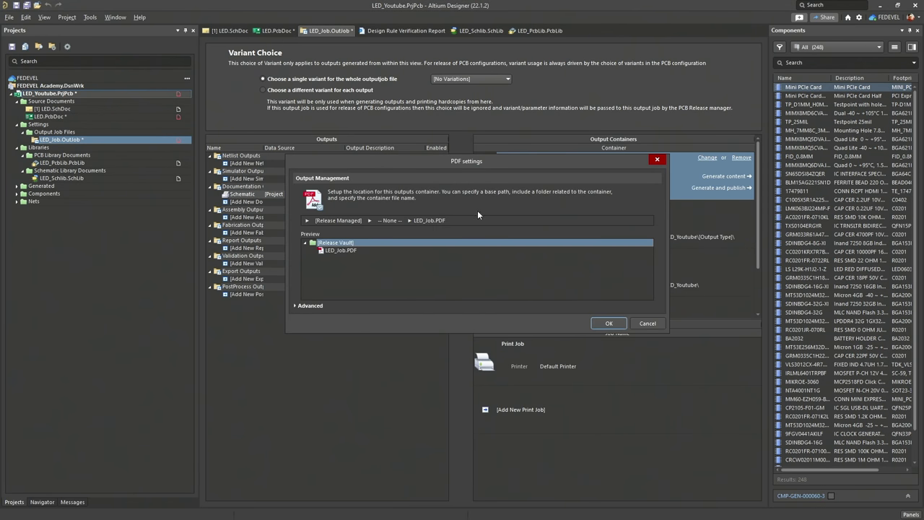
click(437, 221)
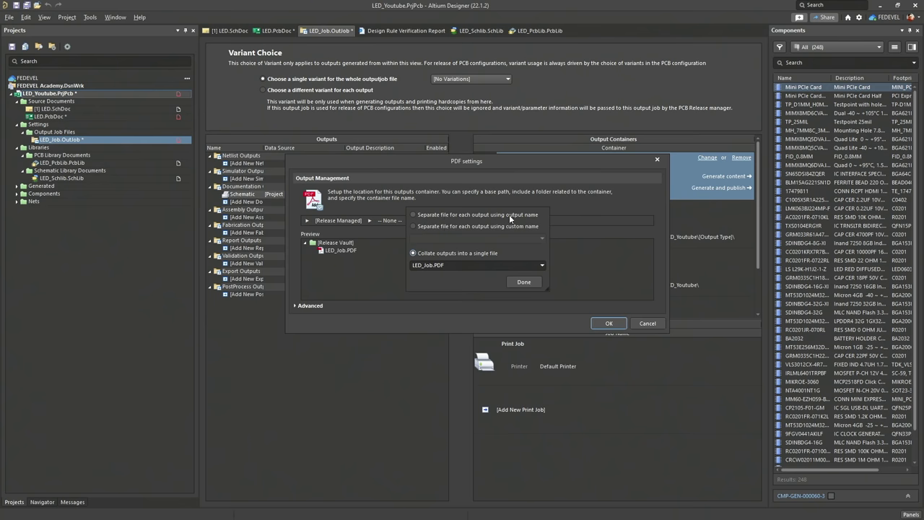
click(414, 215)
click(524, 282)
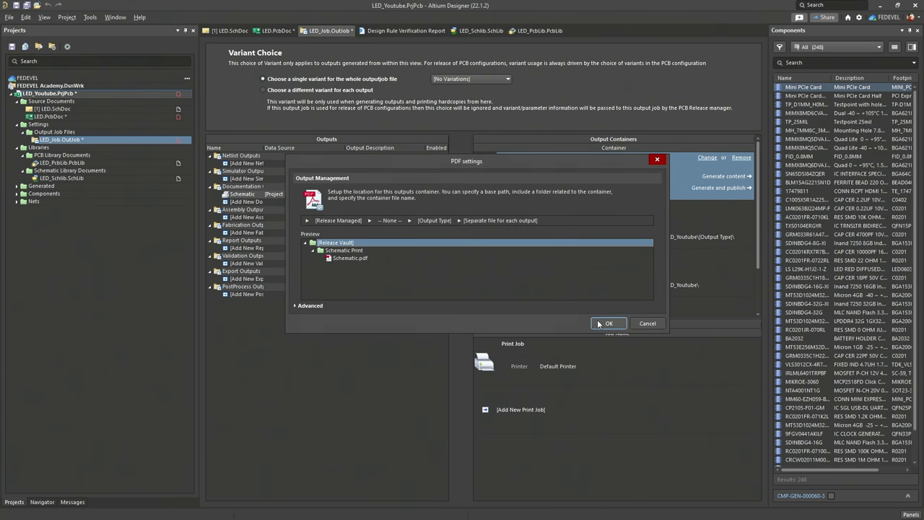
click(599, 325)
Generate the PDF container's content and open Schematic.PDF from the project's Schematic Print output folder in Total Commander
click(720, 178)
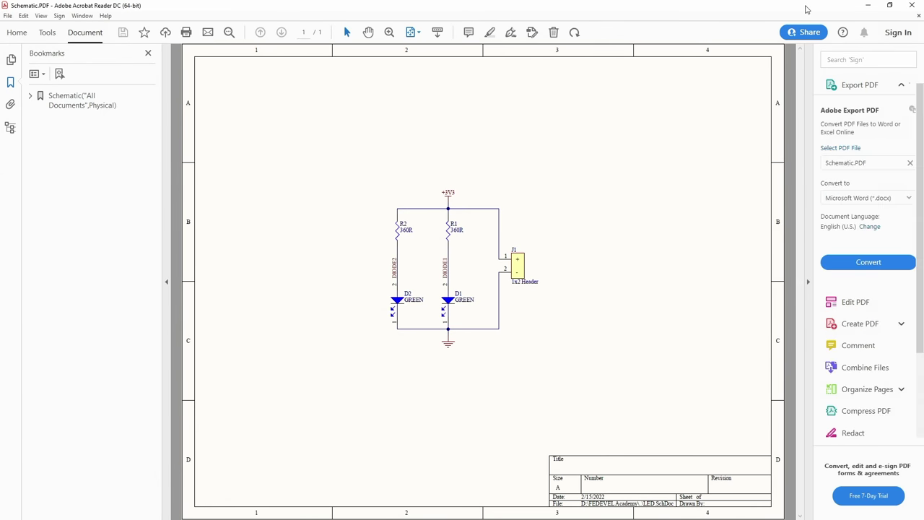
click(912, 5)
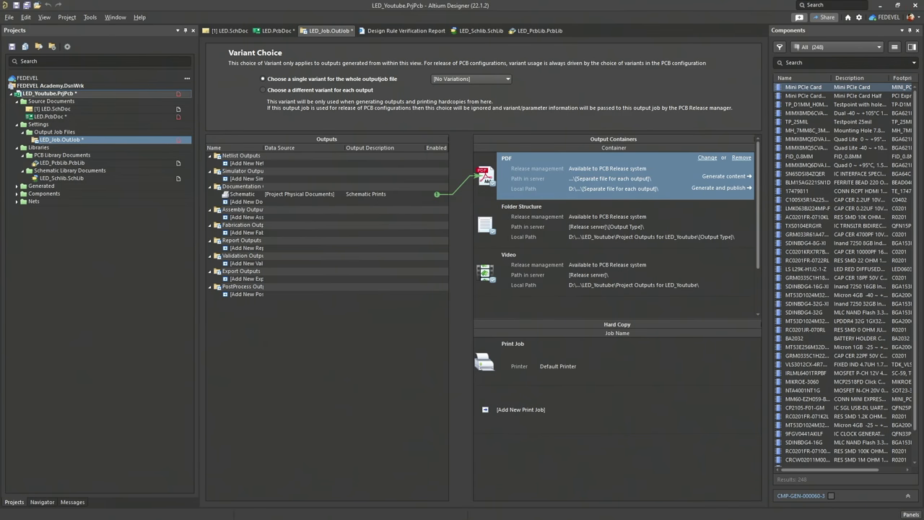
key(alt+Tab)
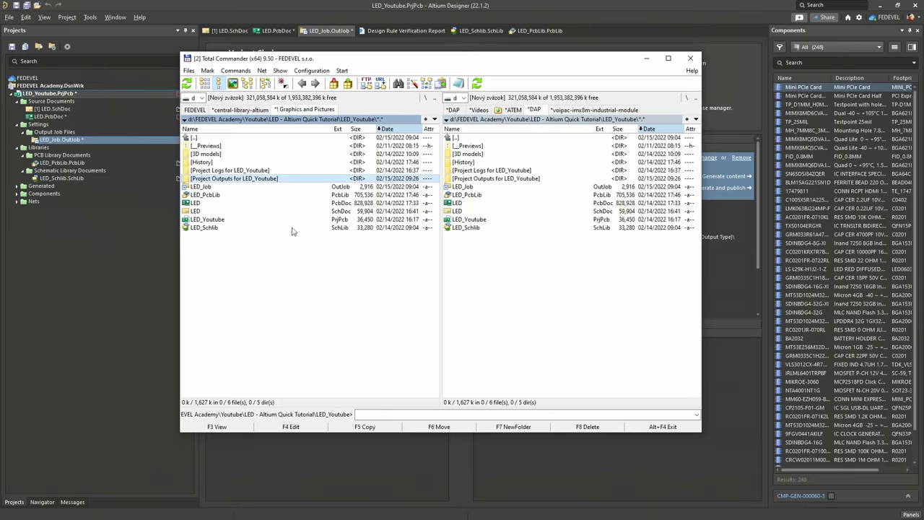
double_click(222, 179)
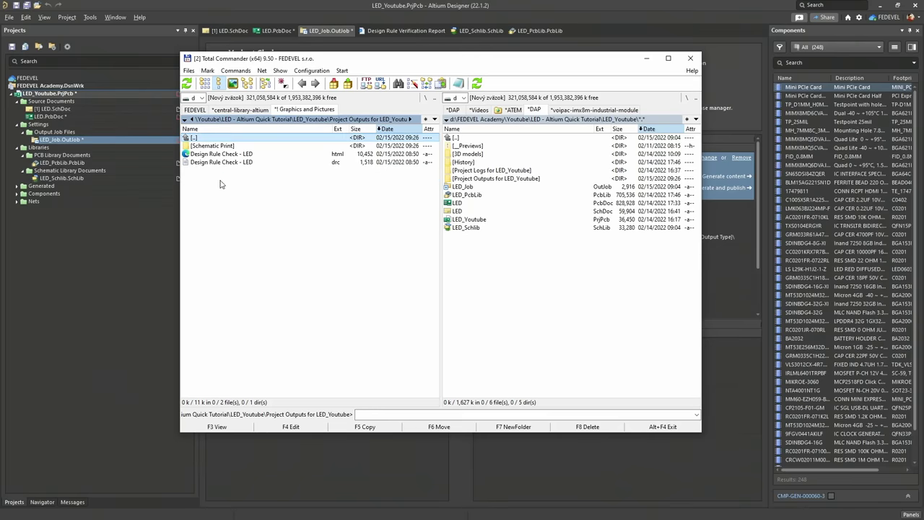
double_click(236, 147)
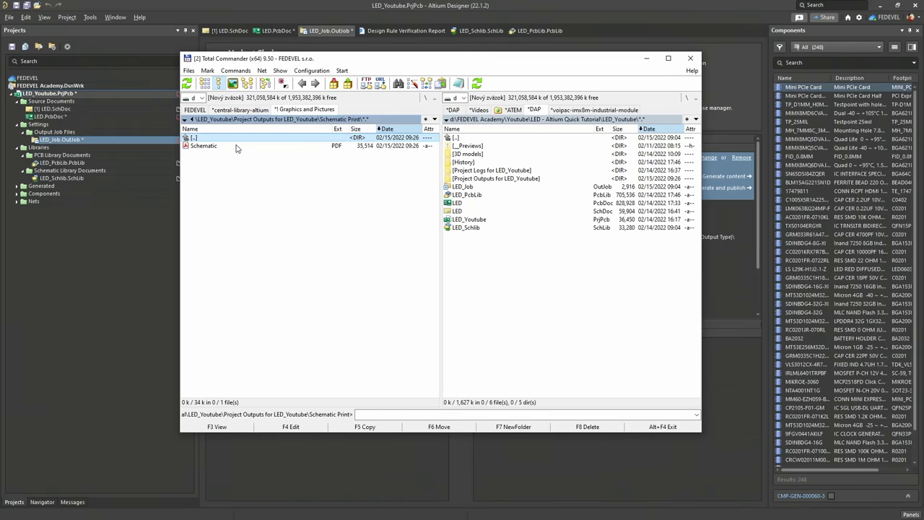
click(219, 149)
double_click(219, 149)
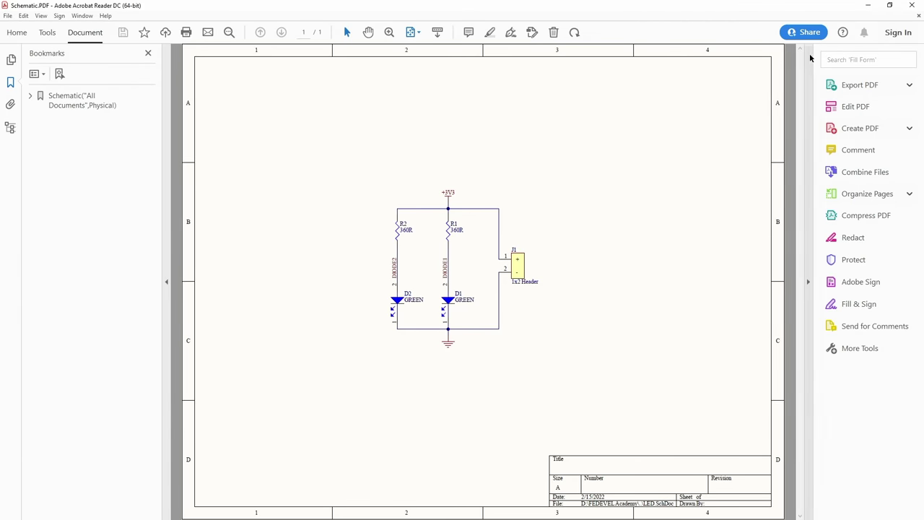
Close the schematic PDF, return to Altium Designer's output job and add a PDF3D documentation output for [PCB Document]
click(912, 5)
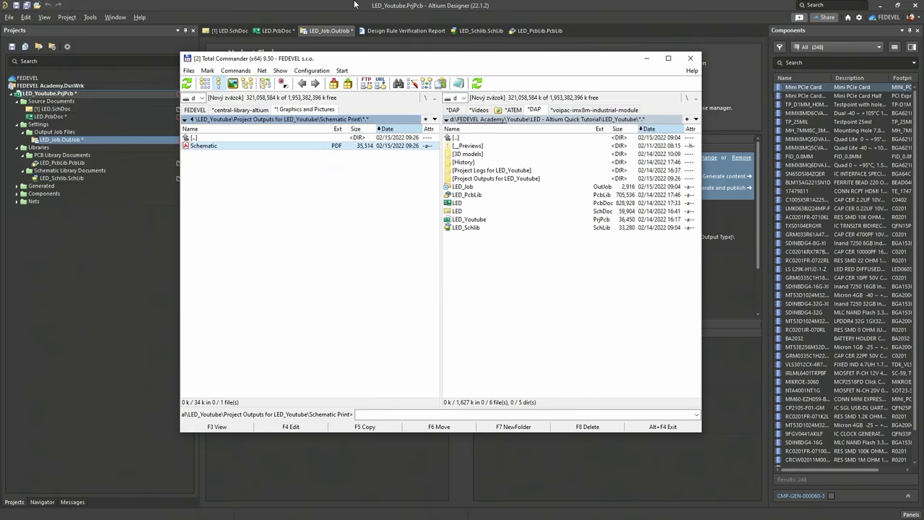
click(327, 7)
click(243, 194)
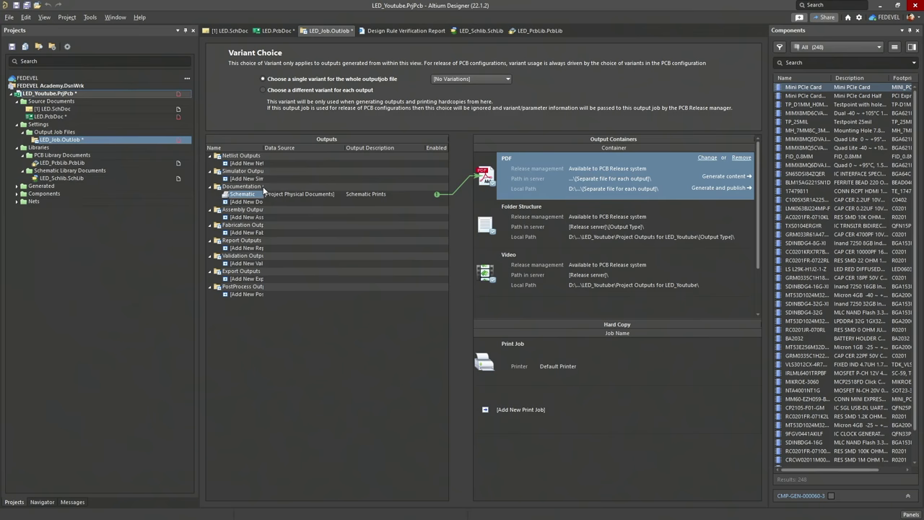
click(232, 203)
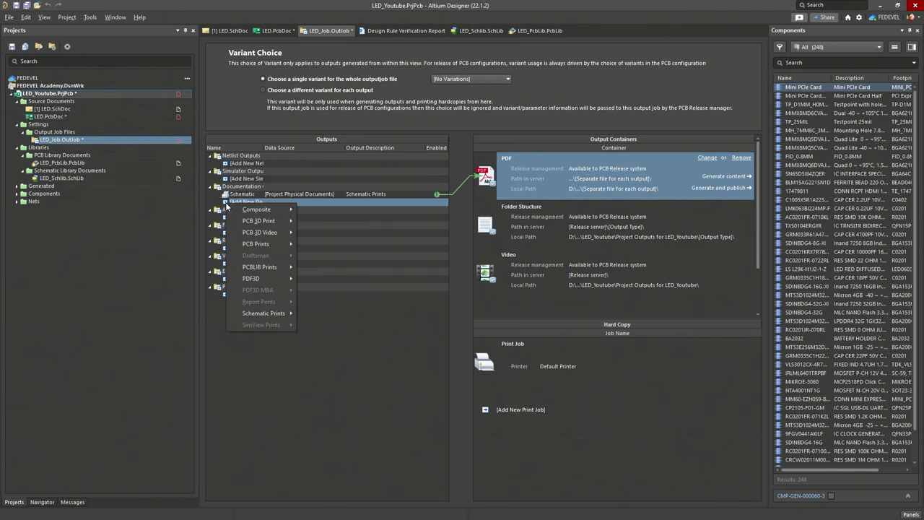
mouse_move(253, 280)
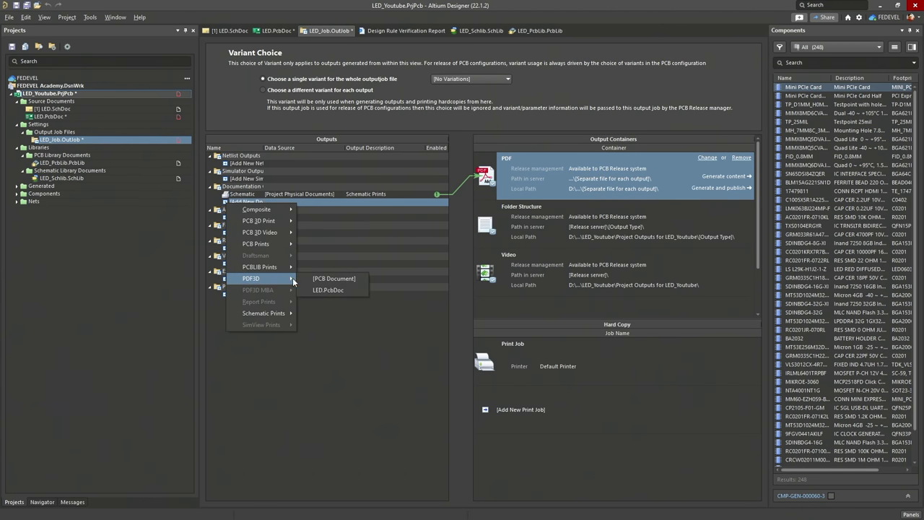
click(327, 278)
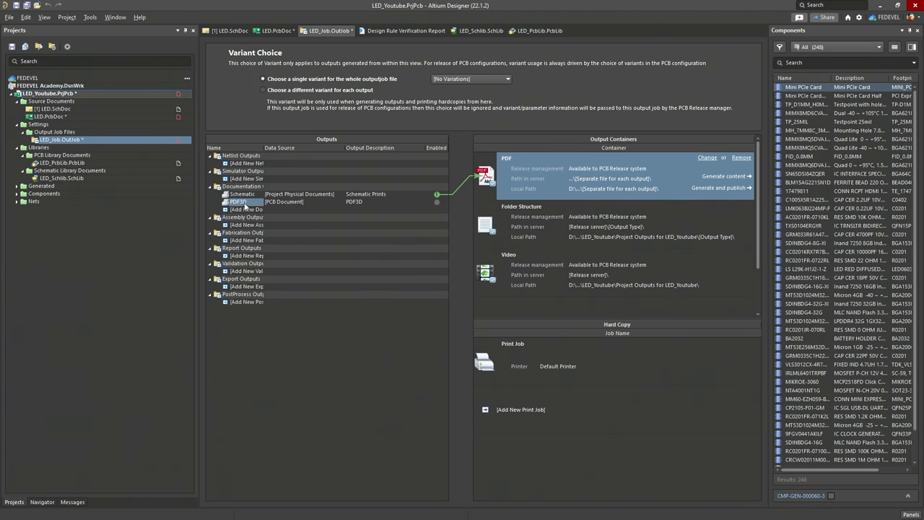
Set the PDF3D output's page setup to the Color color set and accept its existing geometry and PDF settings
right_click(245, 204)
click(271, 317)
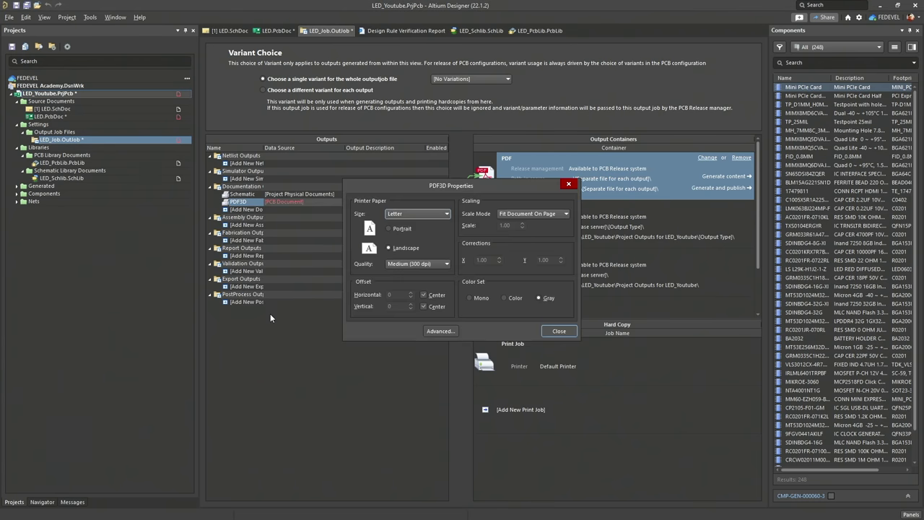
click(504, 298)
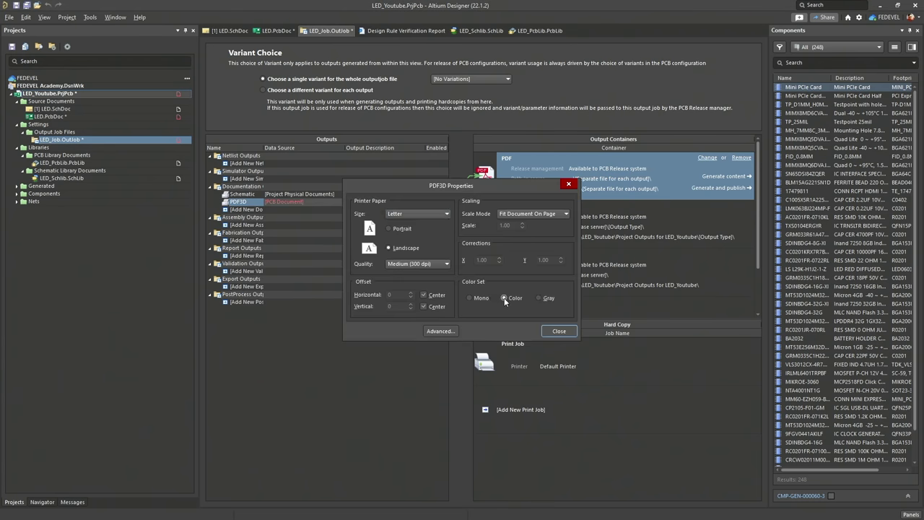
click(549, 329)
right_click(254, 206)
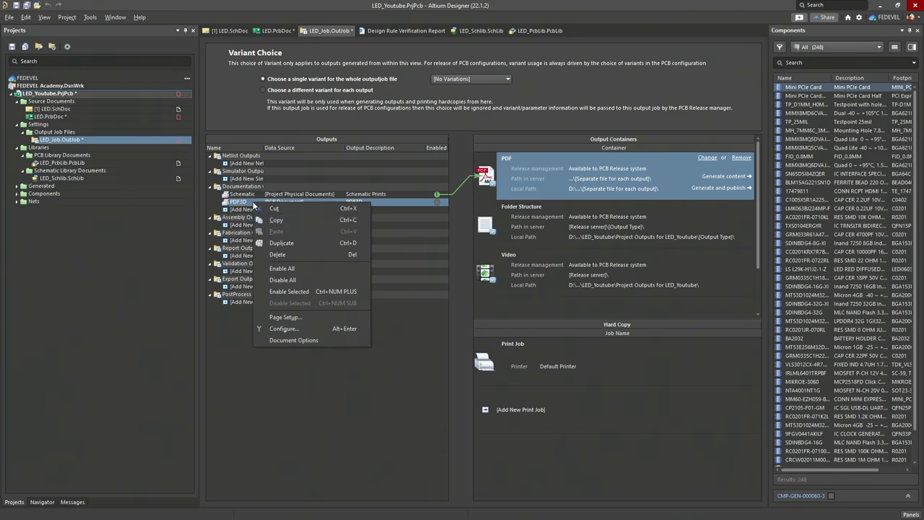
click(276, 327)
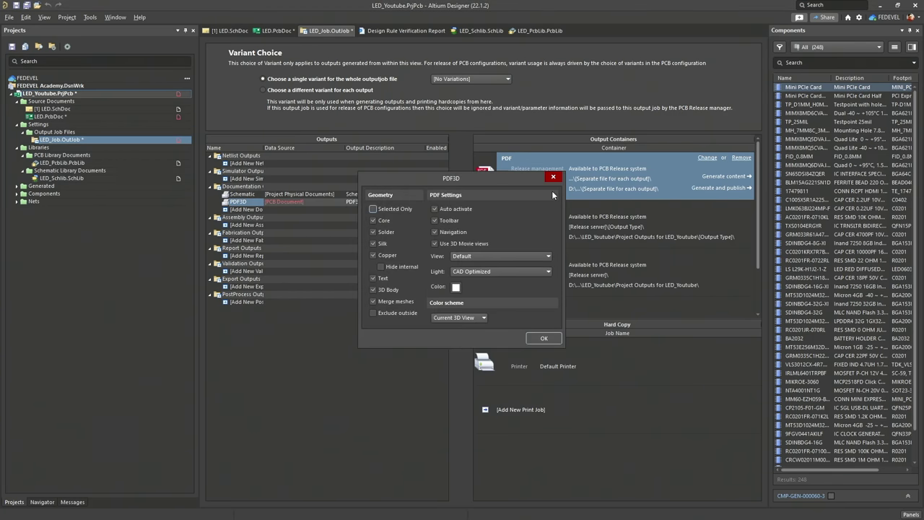
click(544, 339)
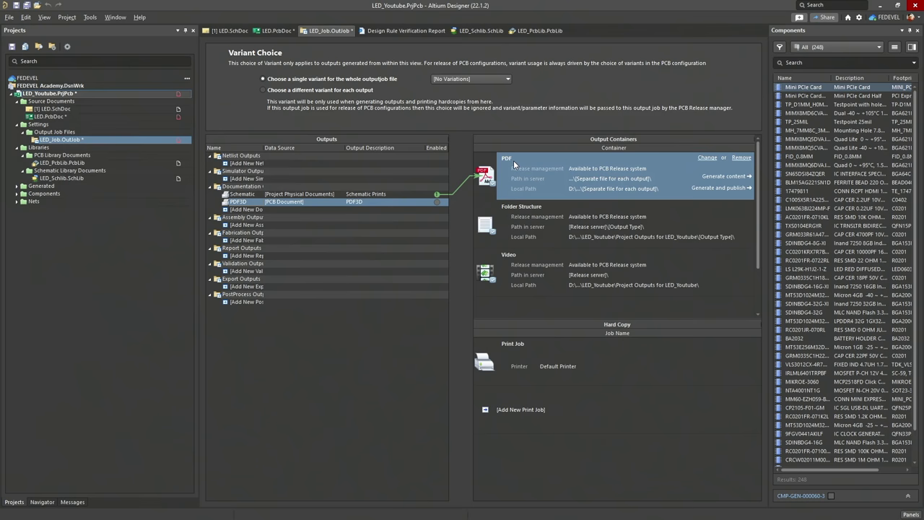
Unlink the Schematic output from the PDF container, link the PDF3D output instead and generate the container's content
click(438, 195)
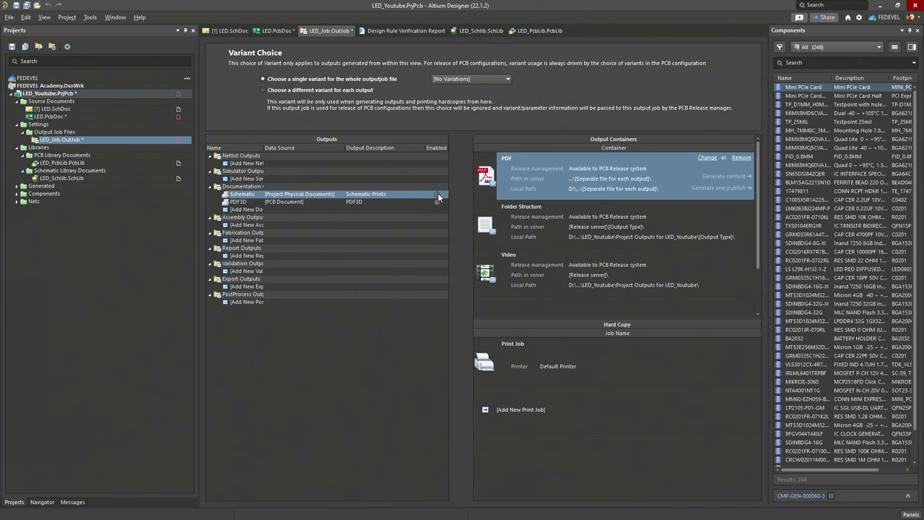
click(437, 202)
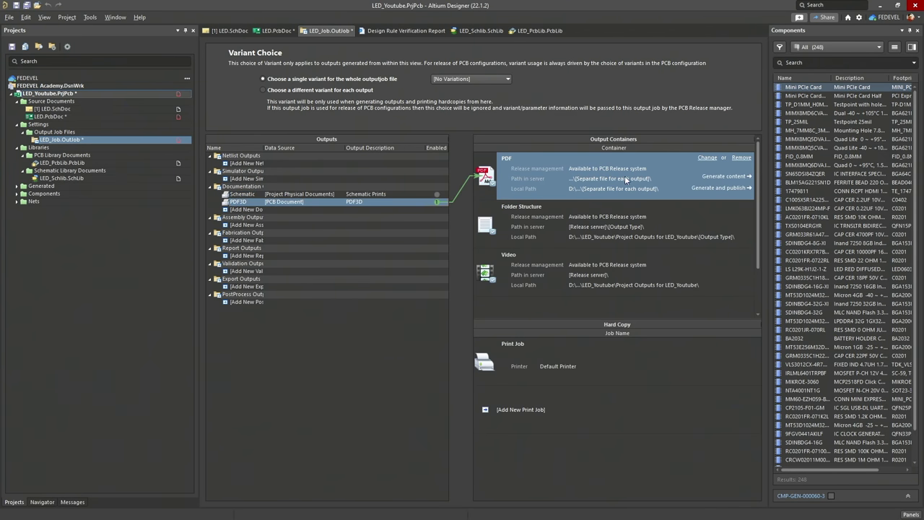
click(705, 179)
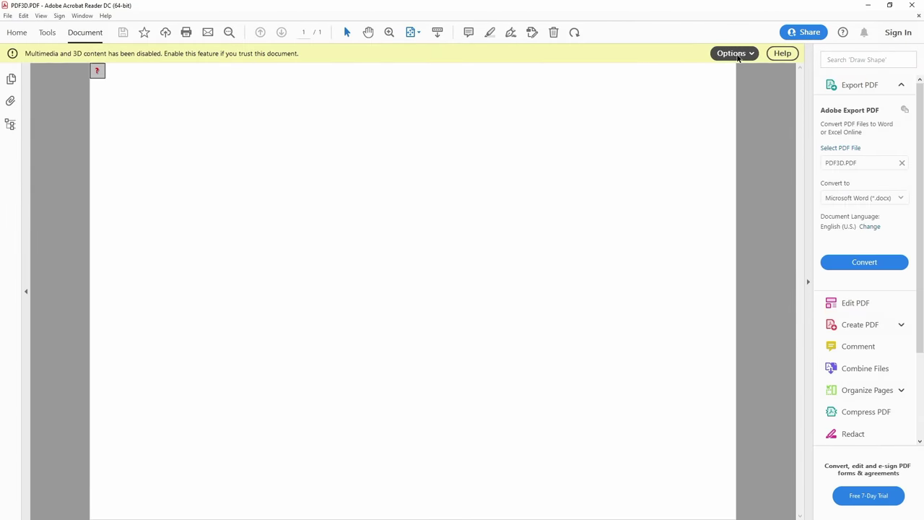
Trust PDF3D.PDF one time only in Acrobat Reader, inspect the 3D board model from several angles and close the document
click(738, 57)
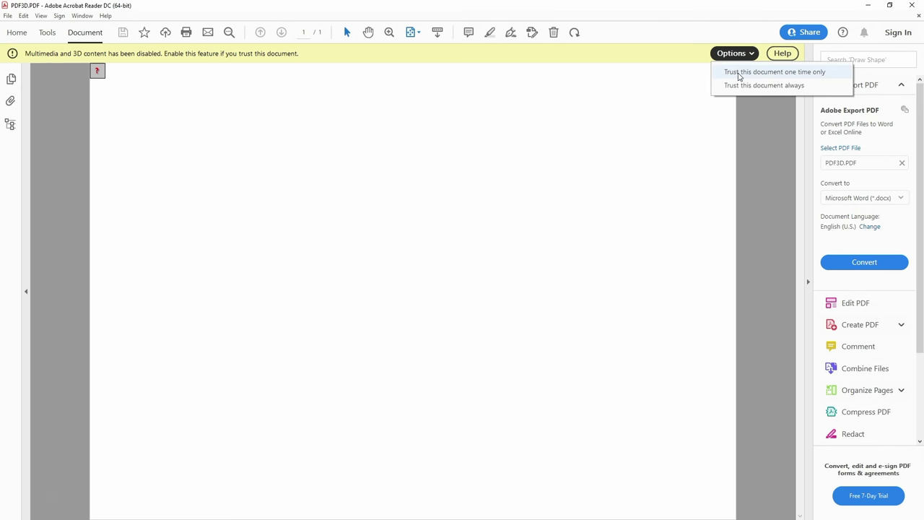
click(740, 73)
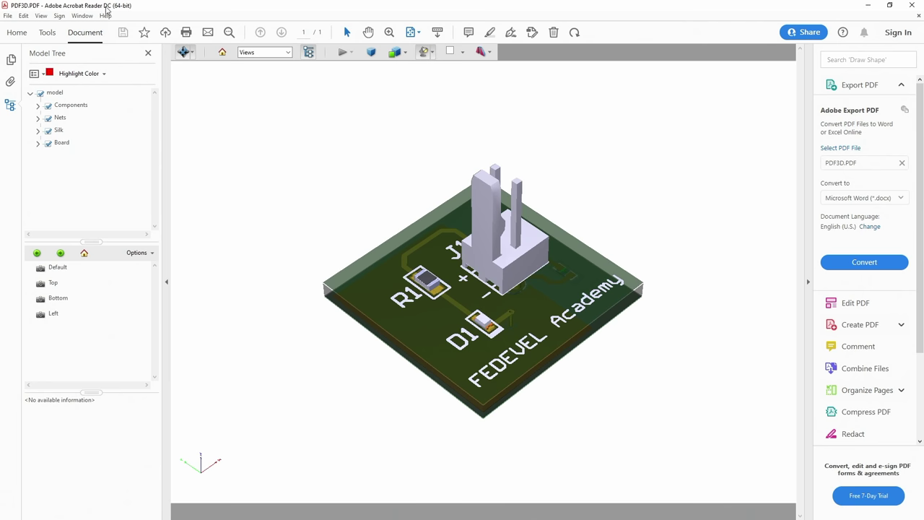
drag(436, 167, 390, 367)
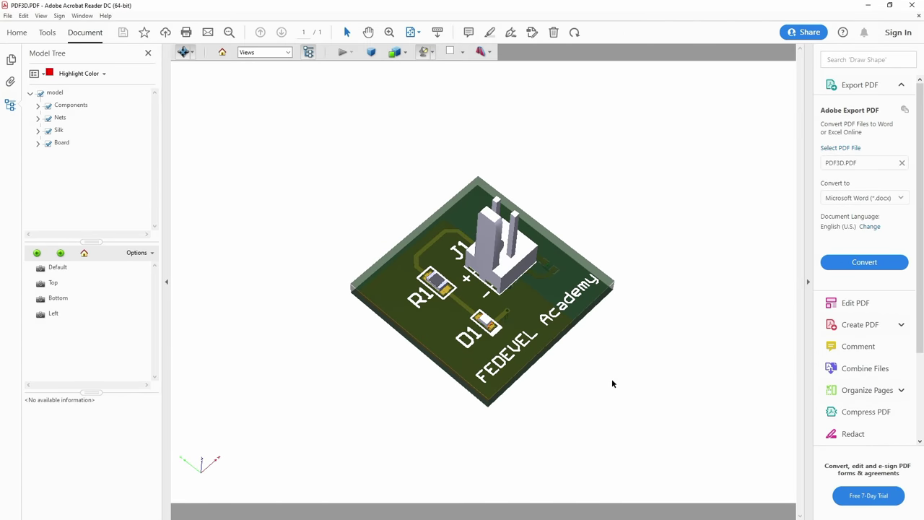
drag(613, 382, 651, 329)
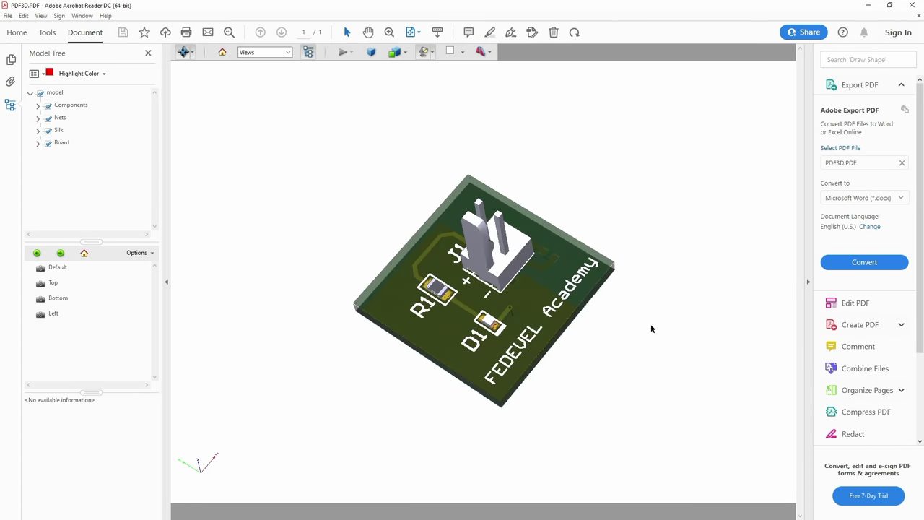
click(912, 5)
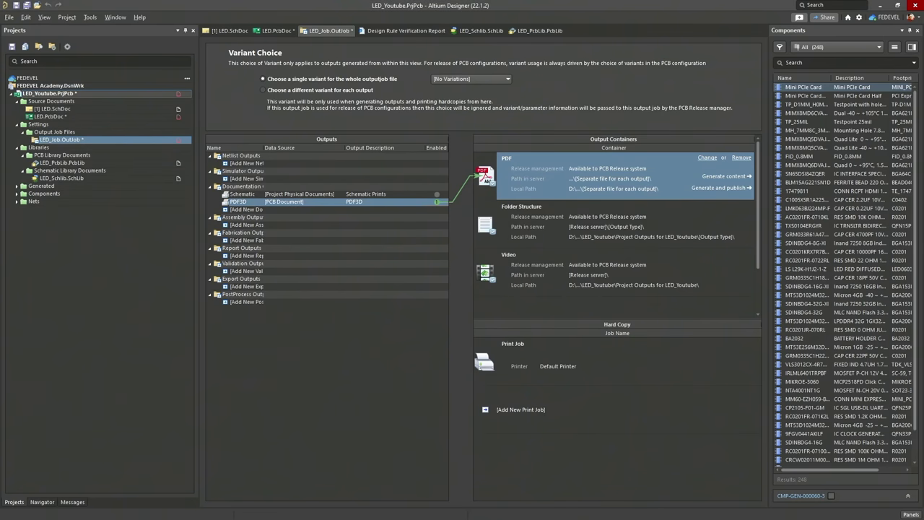
Check the PDF3D folder in the project outputs with Total Commander, then return to Altium Designer
key(alt+Tab)
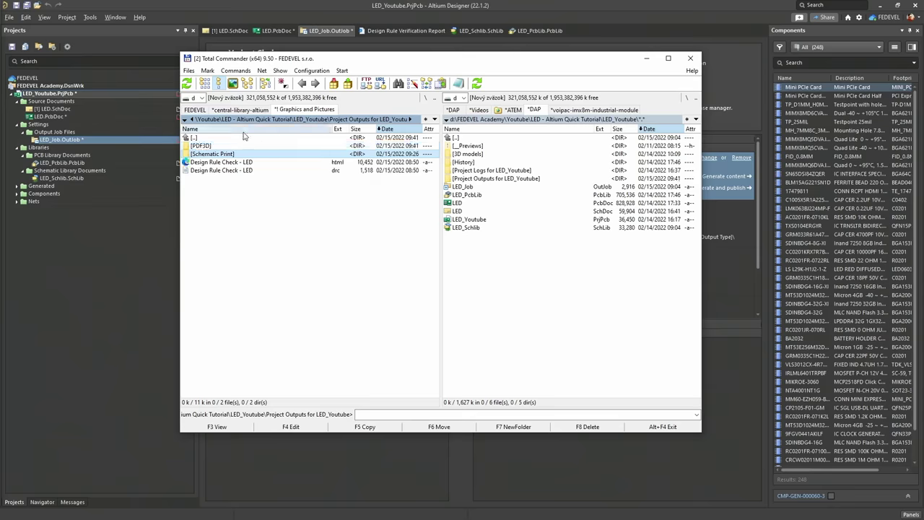
double_click(200, 147)
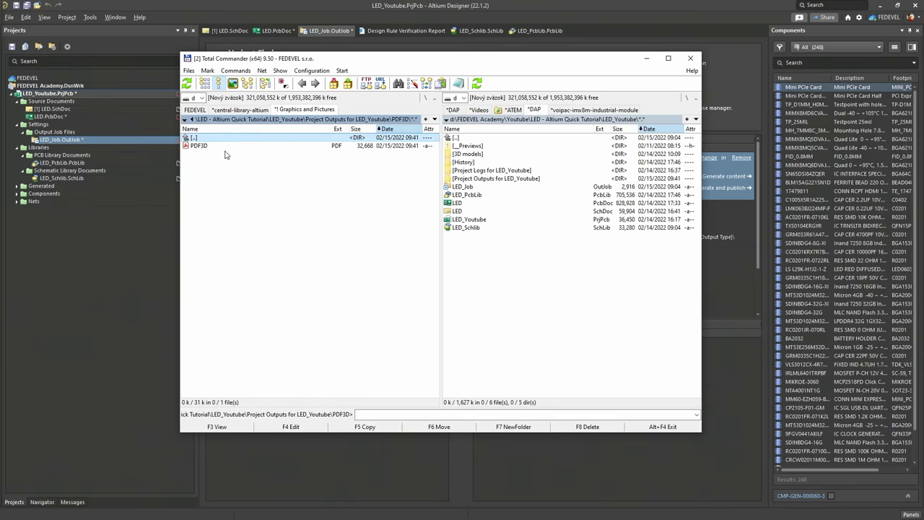
double_click(213, 141)
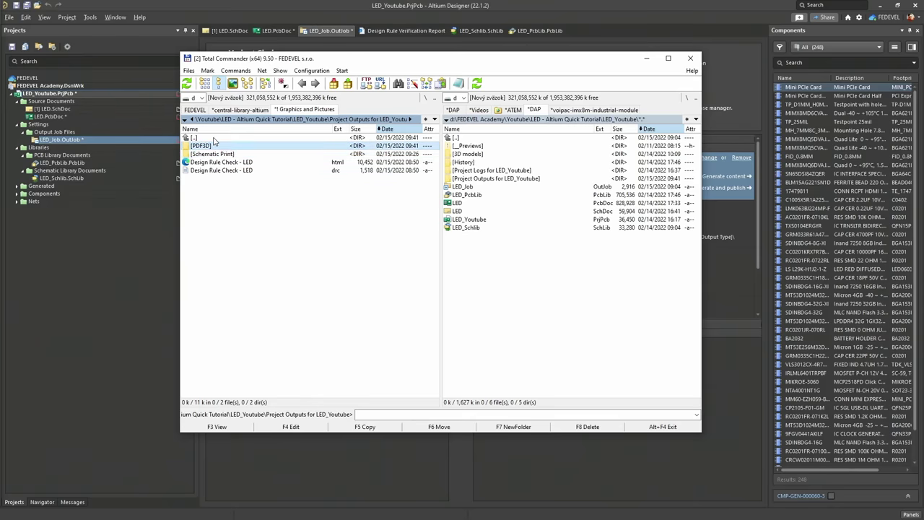
click(239, 5)
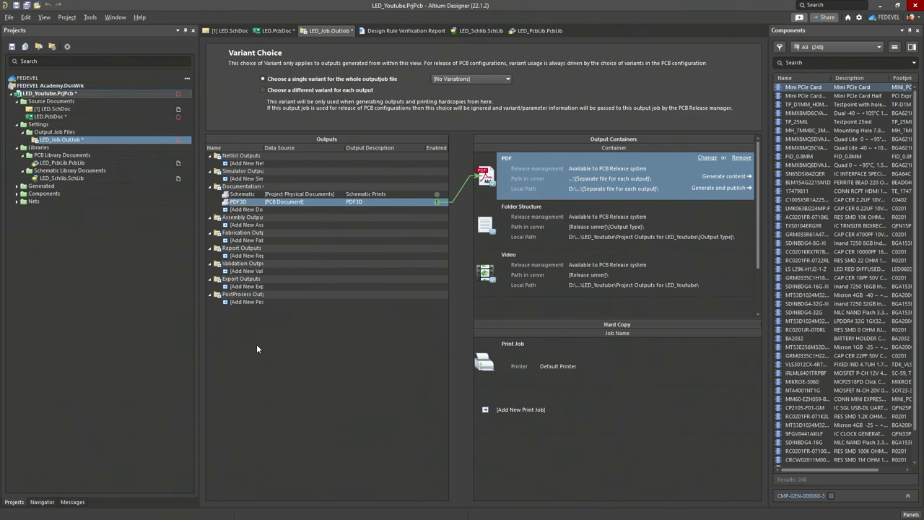
Add an Export STEP output for [PCB Document] under Export Outputs and review its export options without changing them
click(226, 287)
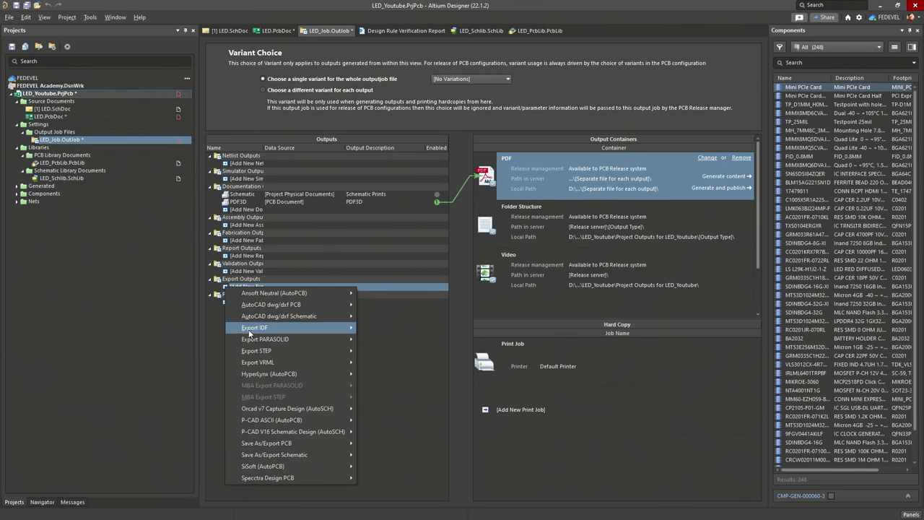
mouse_move(254, 351)
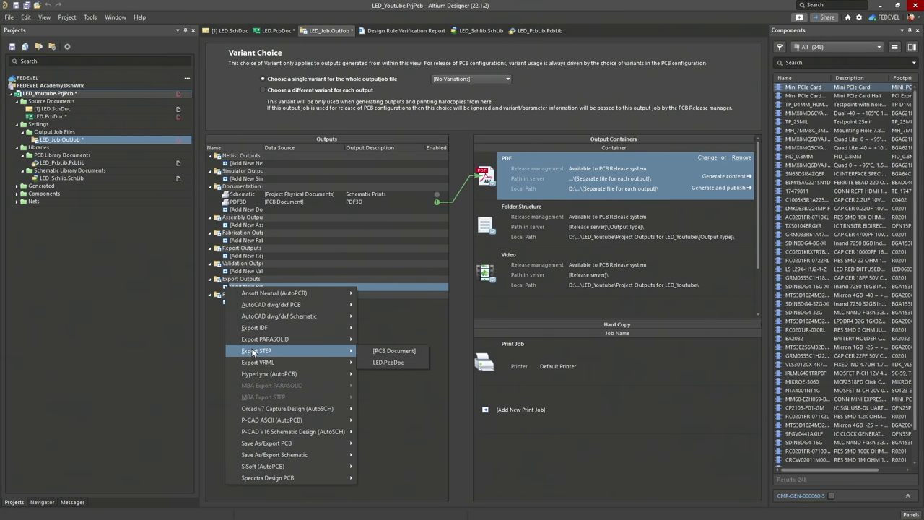
click(388, 352)
right_click(250, 292)
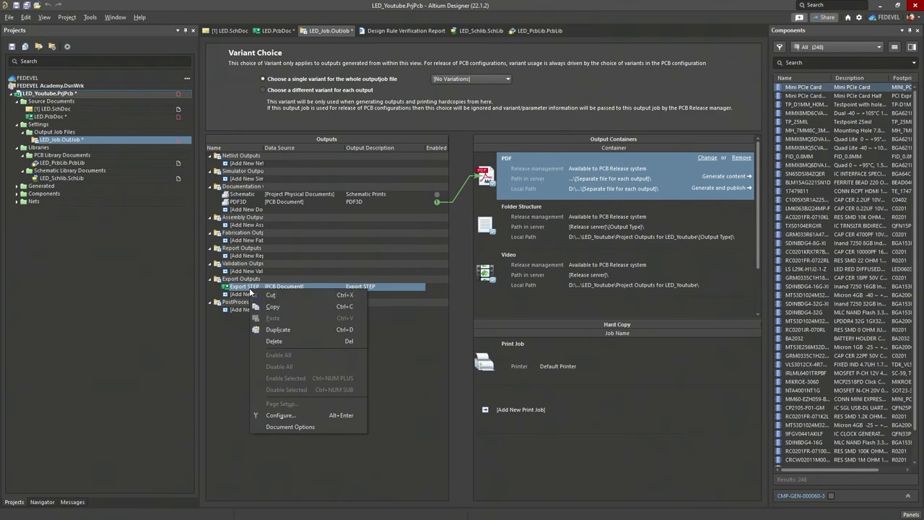
click(288, 415)
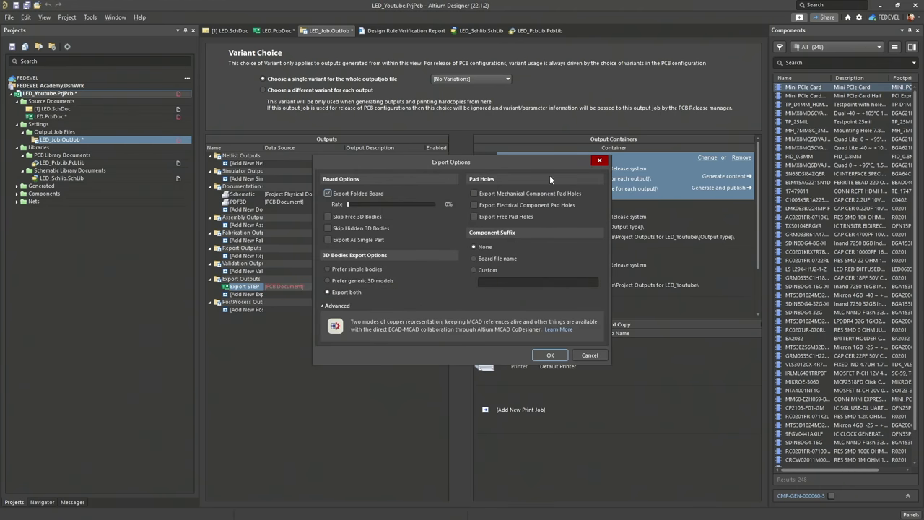
click(599, 160)
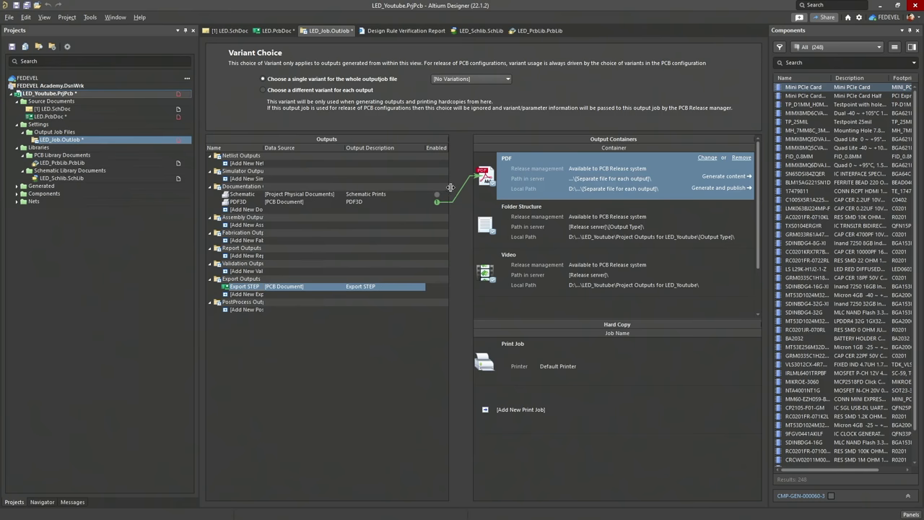
Link the Export STEP output to the Folder Structure container, keep its output path settings and generate its content
click(560, 219)
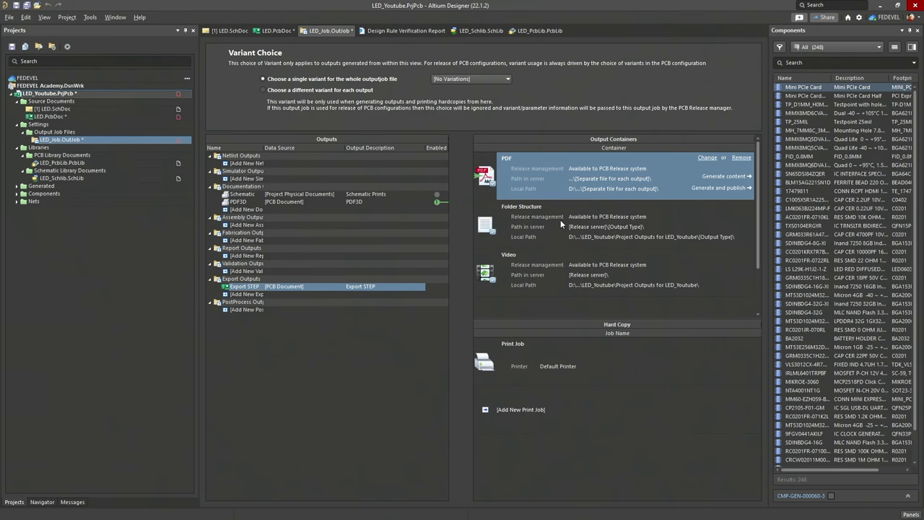
click(437, 286)
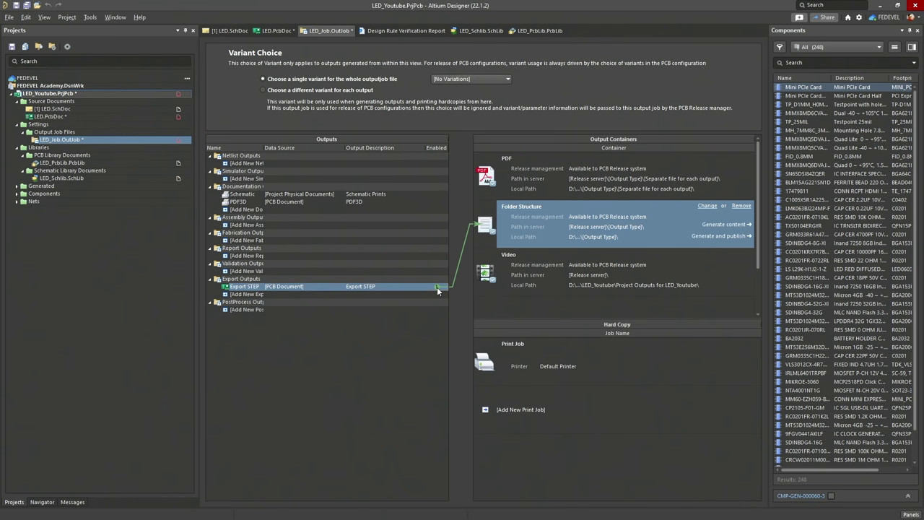
click(706, 206)
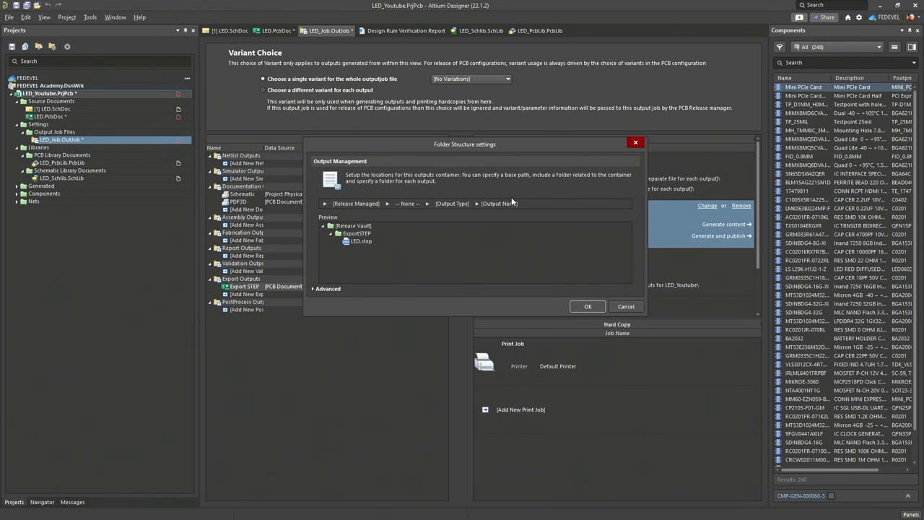
click(634, 144)
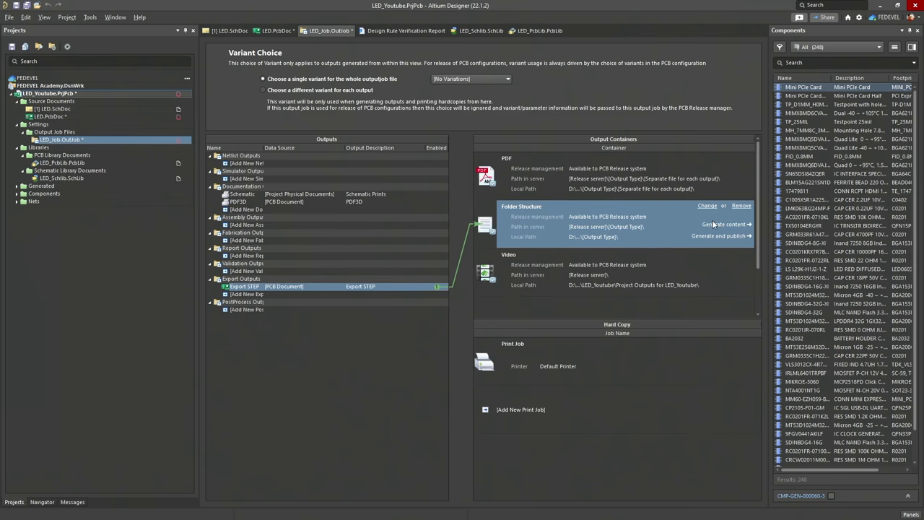
click(714, 225)
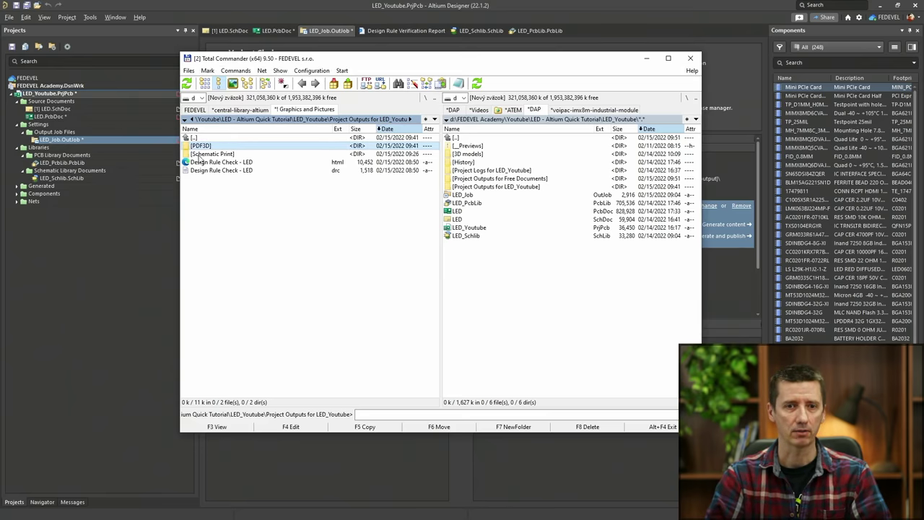
Locate the Project Outputs for Free Documents folder inside LED_Youtube in Total Commander, then return to Altium Designer
double_click(207, 138)
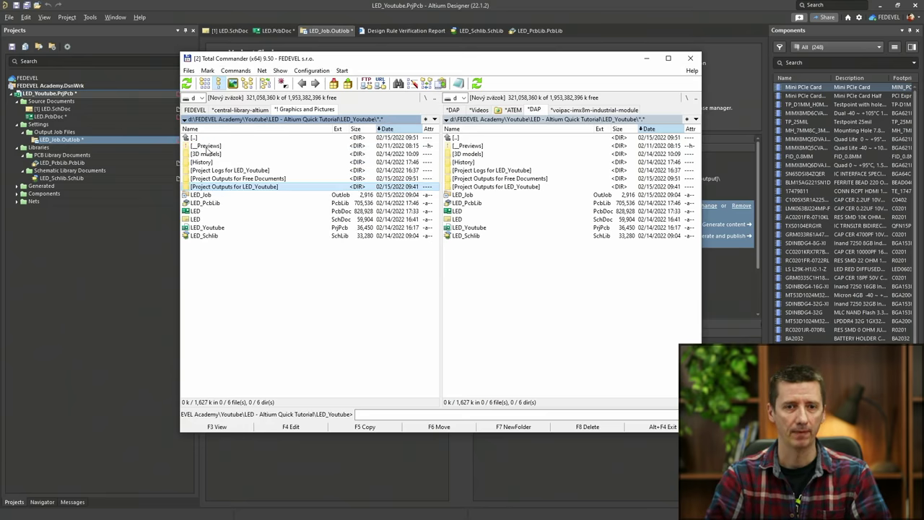
click(221, 181)
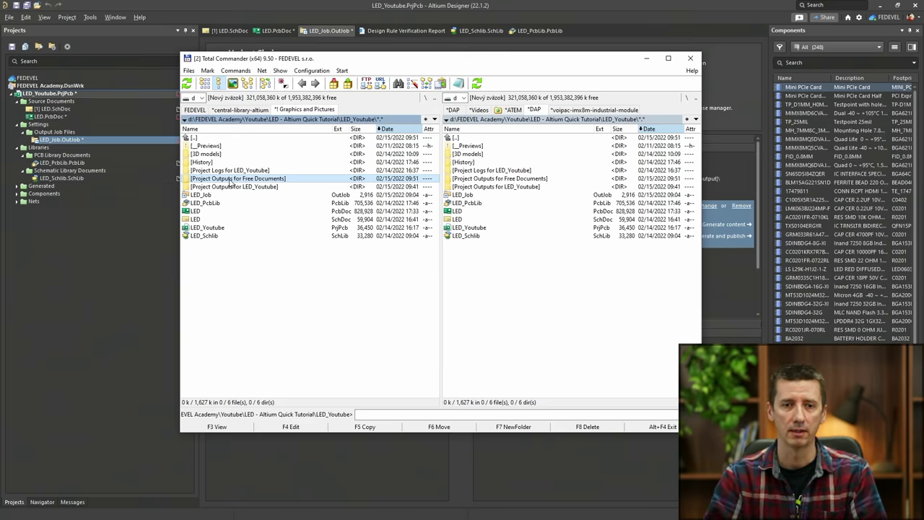
click(348, 5)
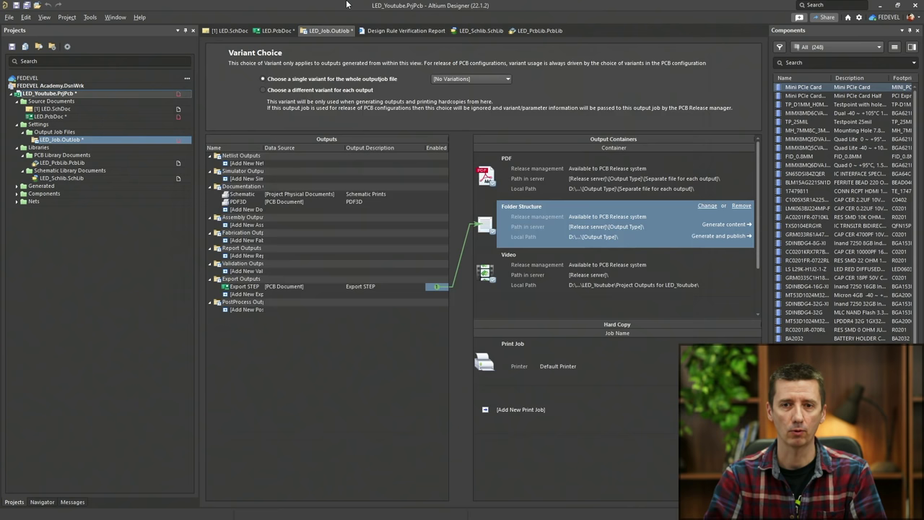
Generate the Folder Structure content again and locate the STEP file in Project Outputs for LED_Youtube's ExportSTEP folder with Total Commander
click(717, 224)
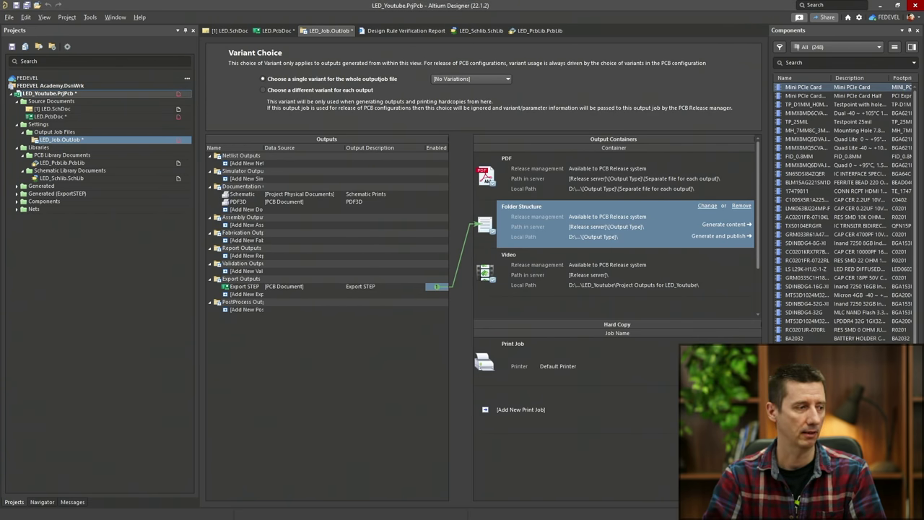
key(alt+Tab)
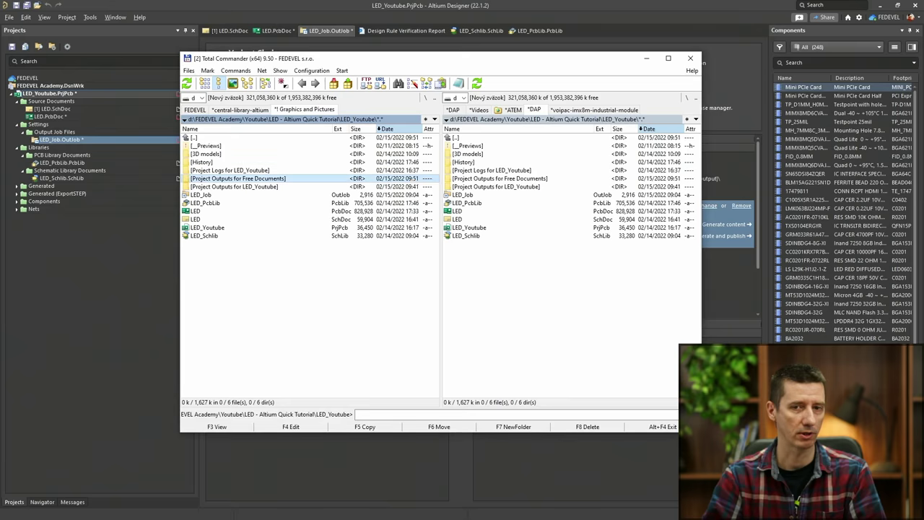
click(254, 188)
double_click(254, 189)
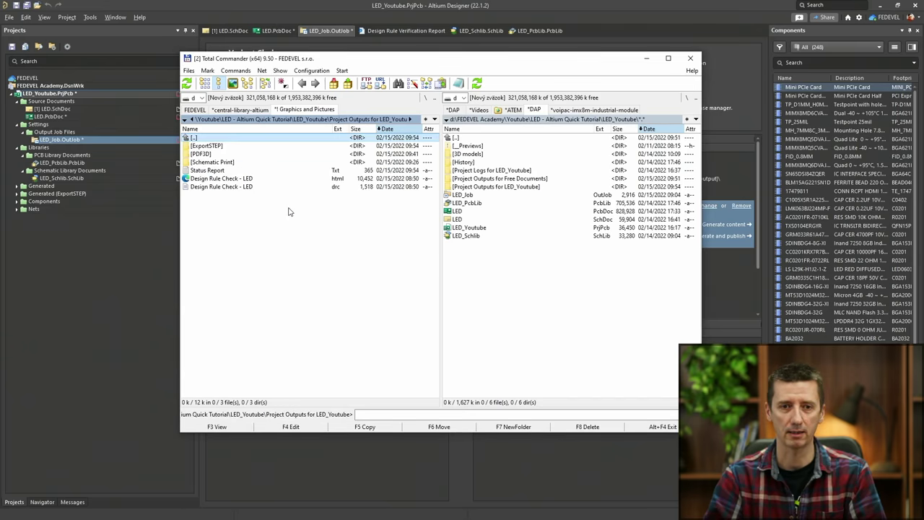
double_click(221, 147)
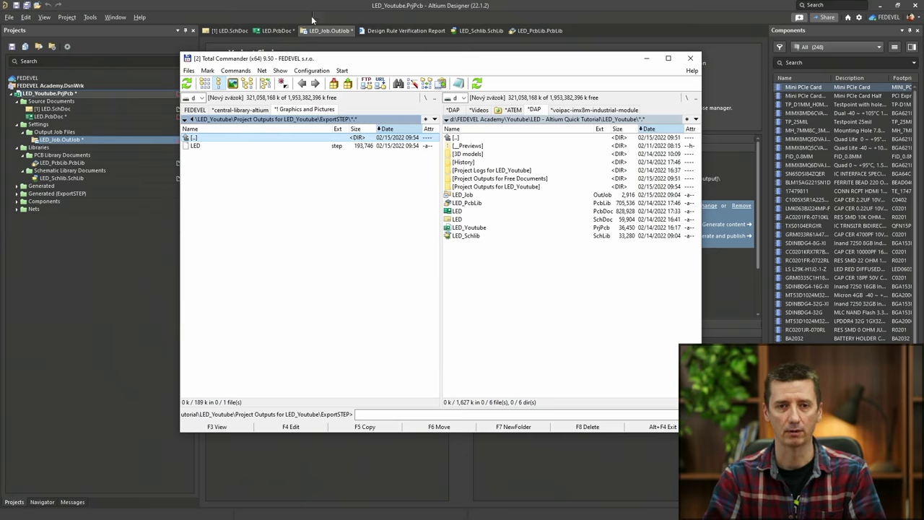
Compare the two project output folders in Total Commander, reopen Project Outputs for LED_Youtube, and return to Altium Designer
double_click(236, 138)
double_click(237, 138)
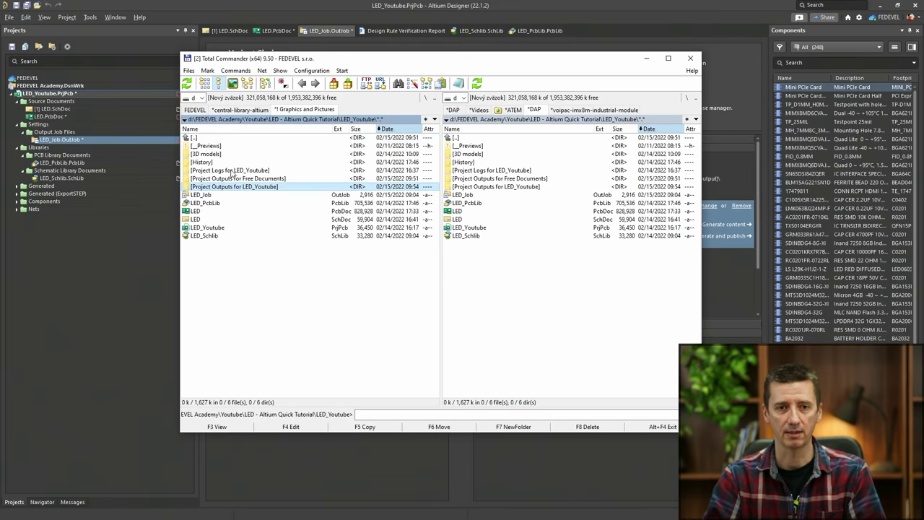
click(230, 180)
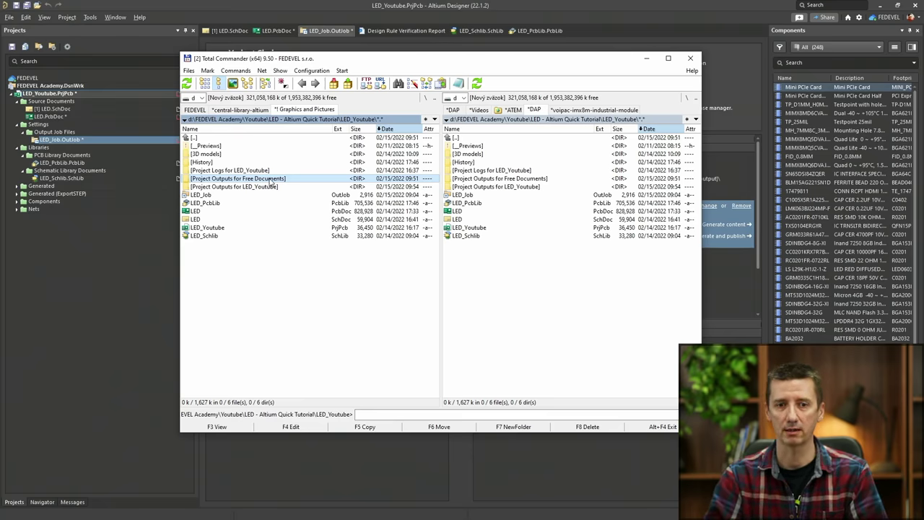
click(248, 189)
double_click(249, 187)
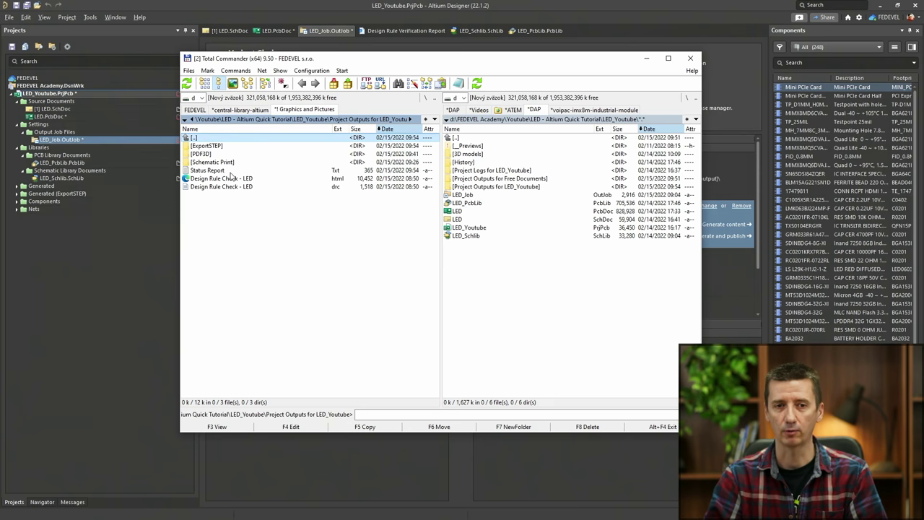
key(alt+Tab)
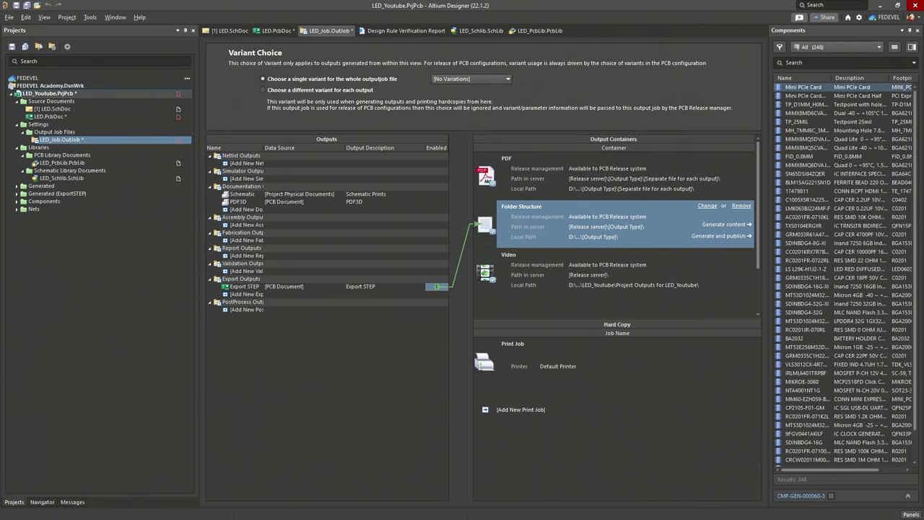
Place a 3D body in LED.PcbDoc from the ExportSTEP folder's LED.step, above the board at about X -2 mm, Y 28 mm
click(278, 32)
click(66, 18)
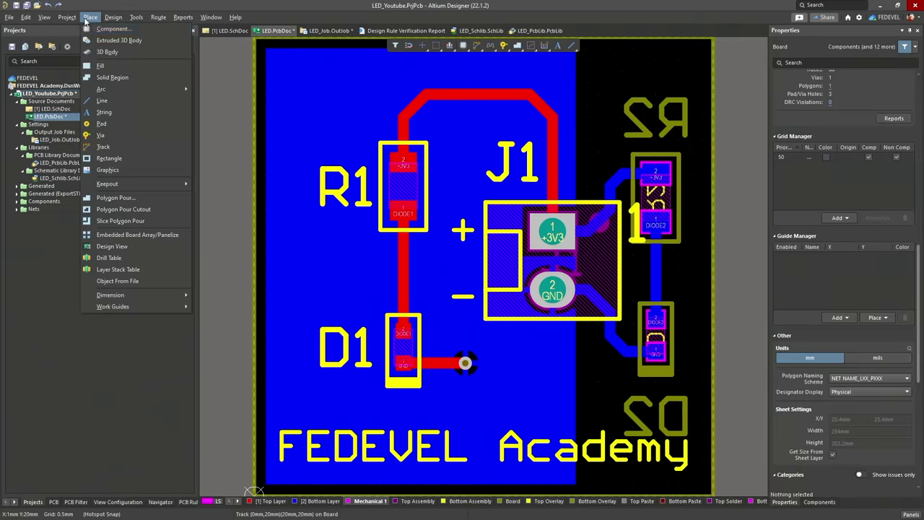
click(258, 134)
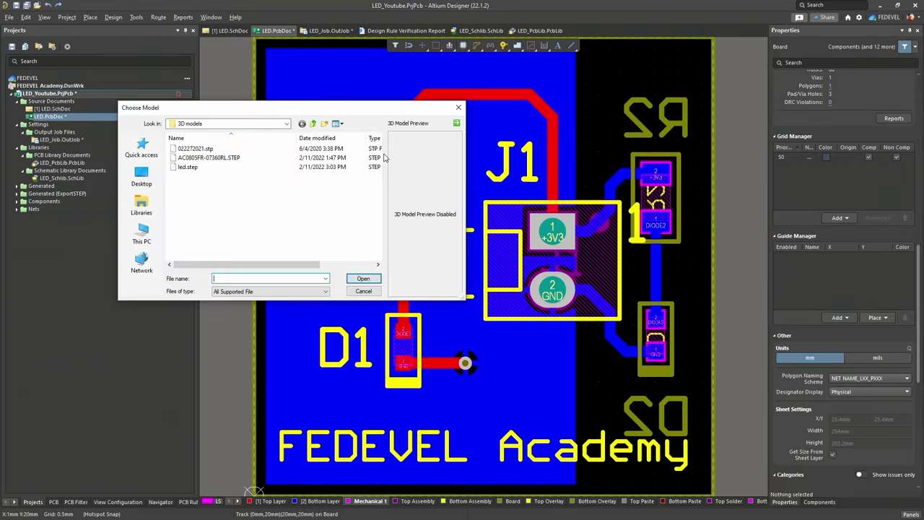
click(314, 124)
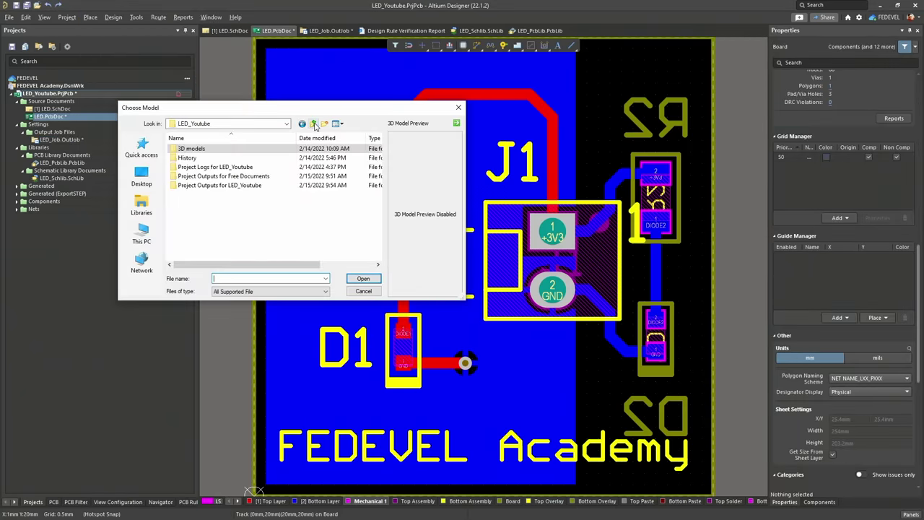
double_click(207, 188)
double_click(215, 150)
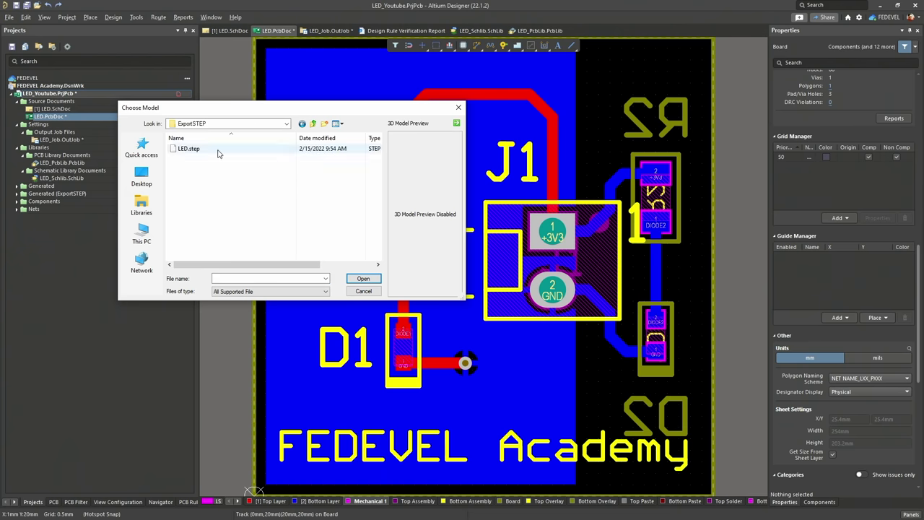
click(217, 149)
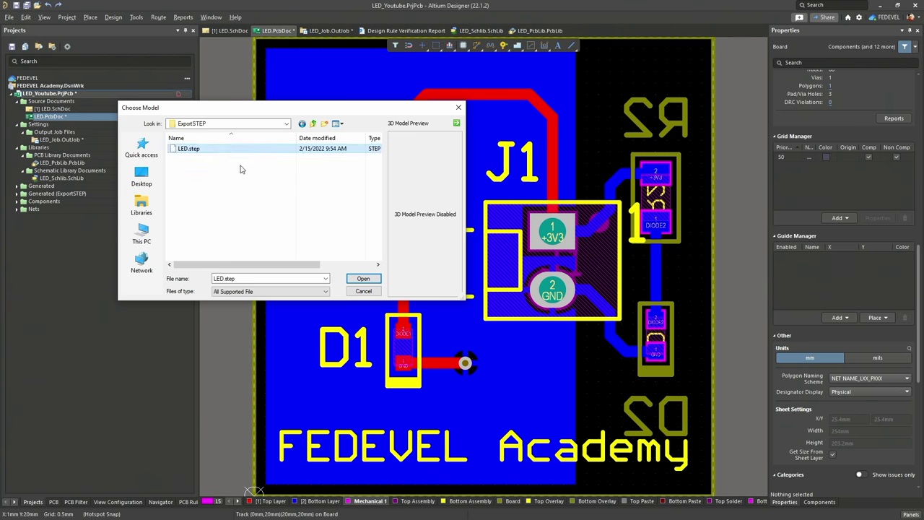
click(363, 278)
ctrl+scroll(390, 239, down, 5)
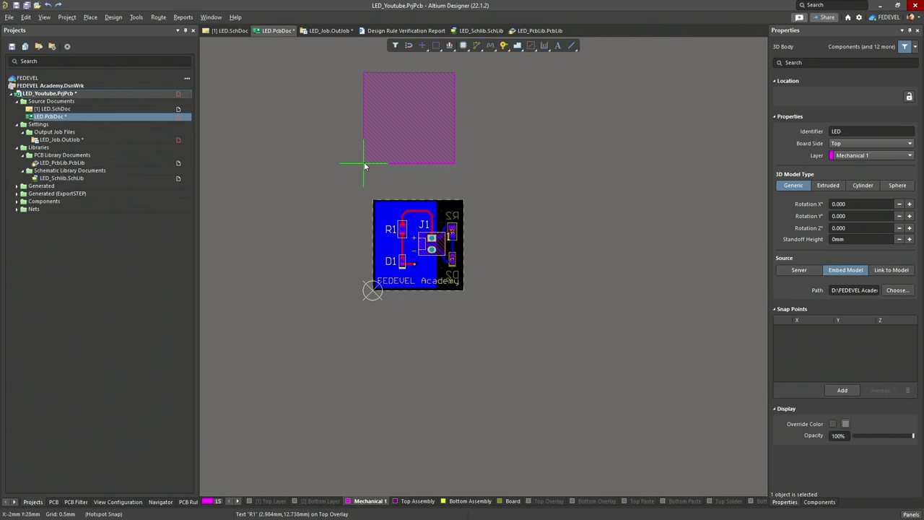
click(364, 163)
right_click(486, 163)
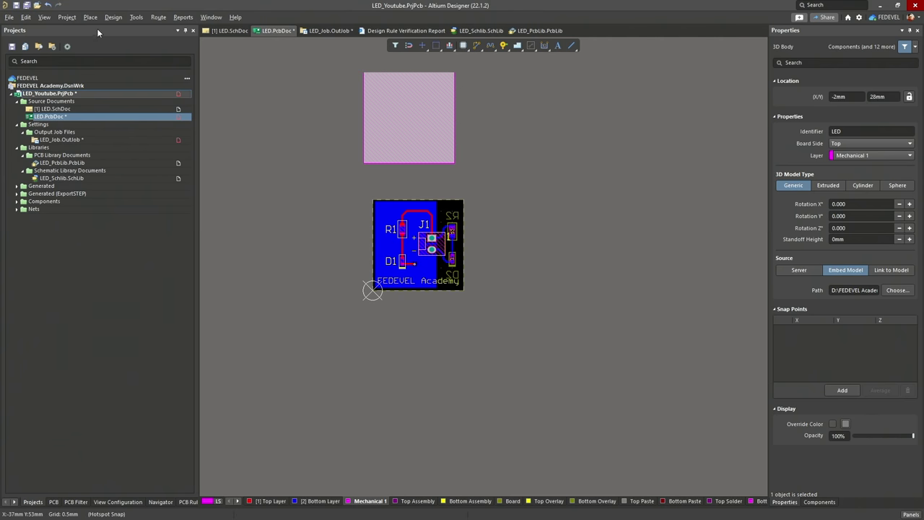
Compare the placed LED.step model with the actual board in 3D layout mode
click(45, 17)
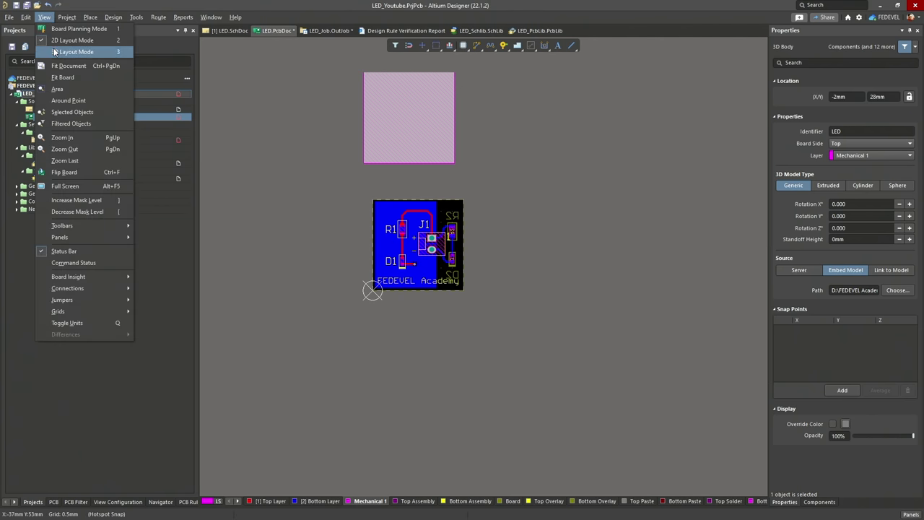
click(72, 51)
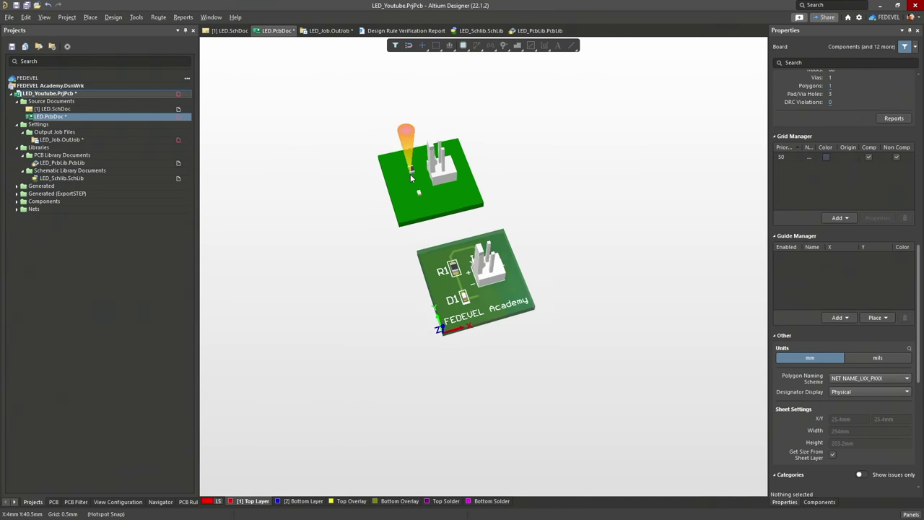
ctrl+scroll(410, 174, up, 3)
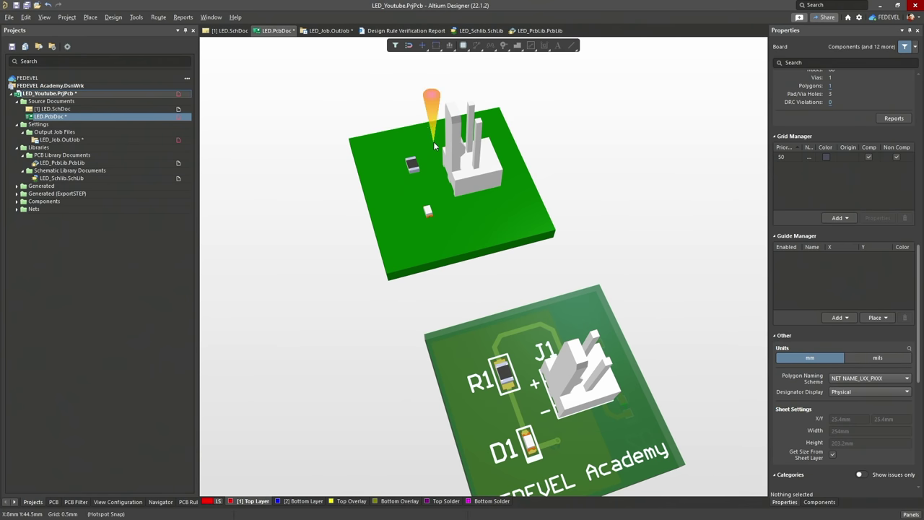
ctrl+scroll(433, 142, down, 2)
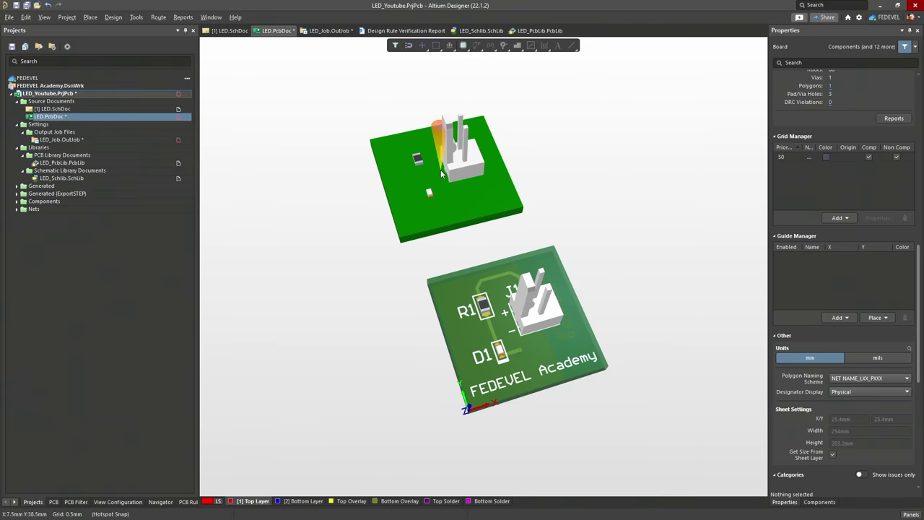
Return to 2D layout mode, delete the placed LED 3D body and fit the board to the view
click(44, 17)
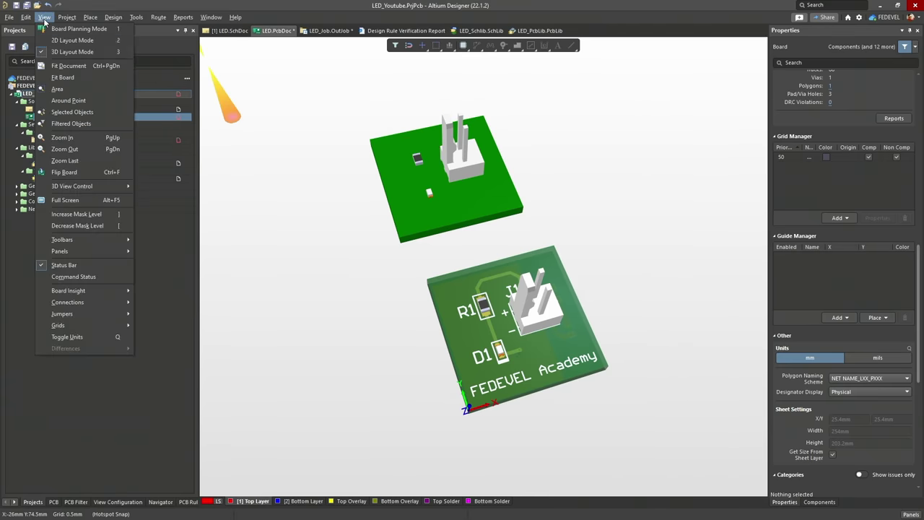
click(49, 41)
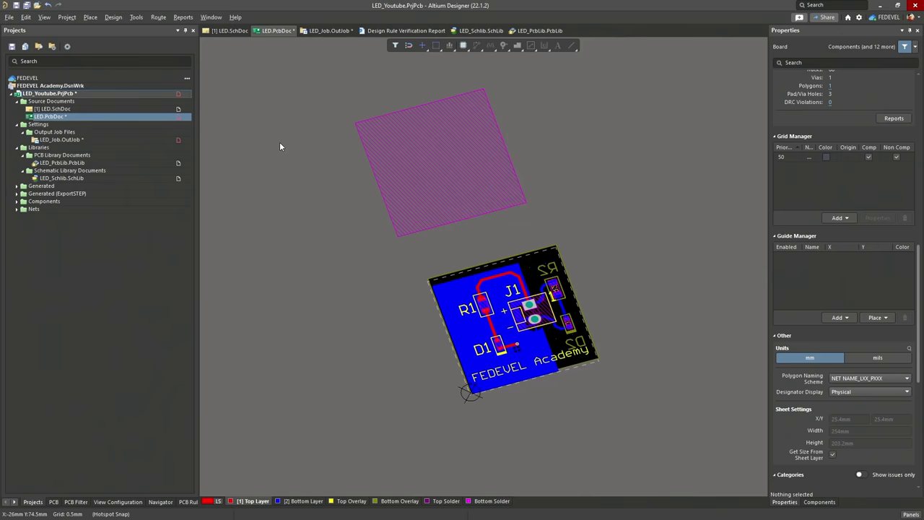
click(412, 119)
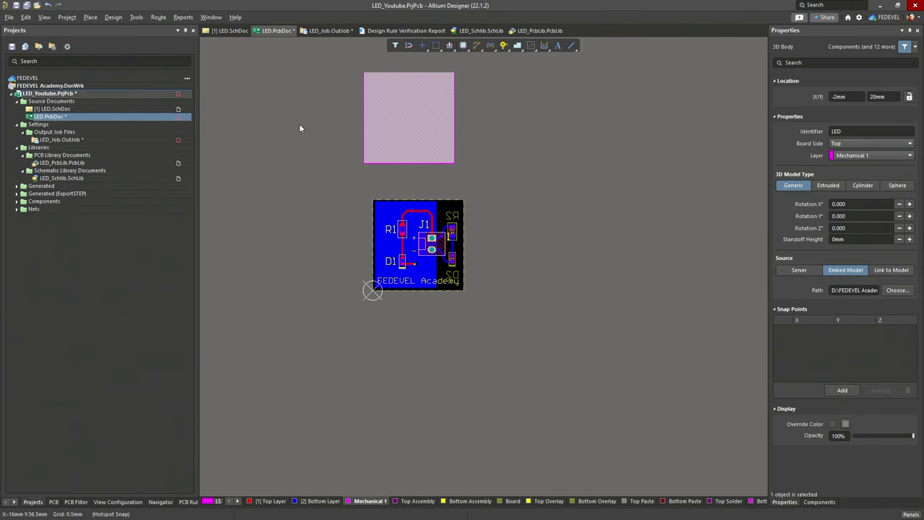
key(Delete)
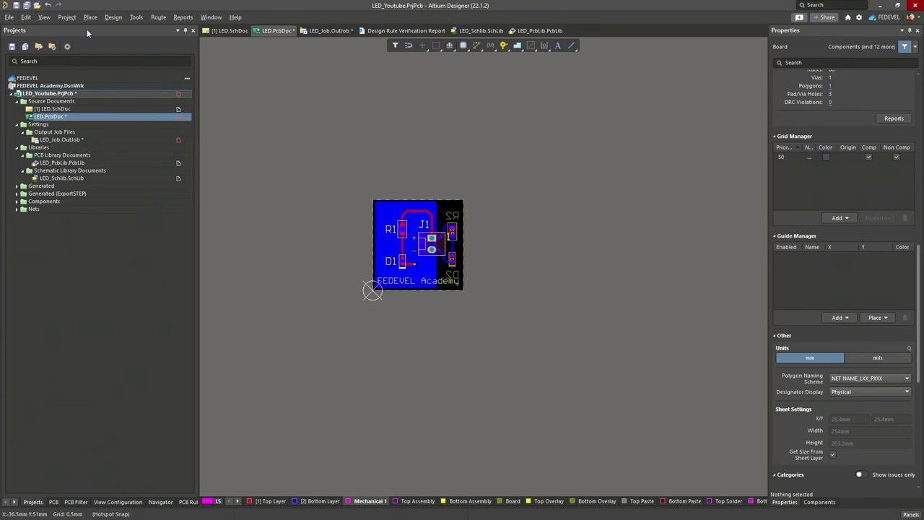
click(44, 17)
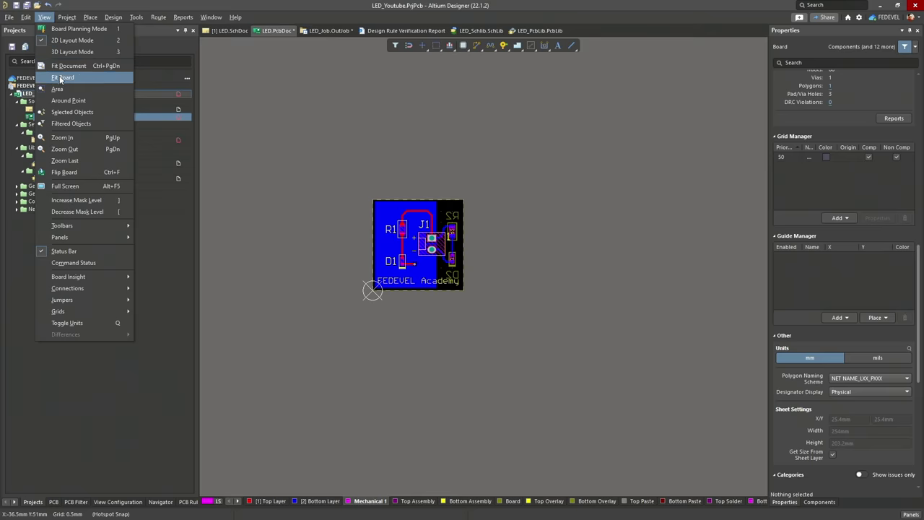
click(62, 77)
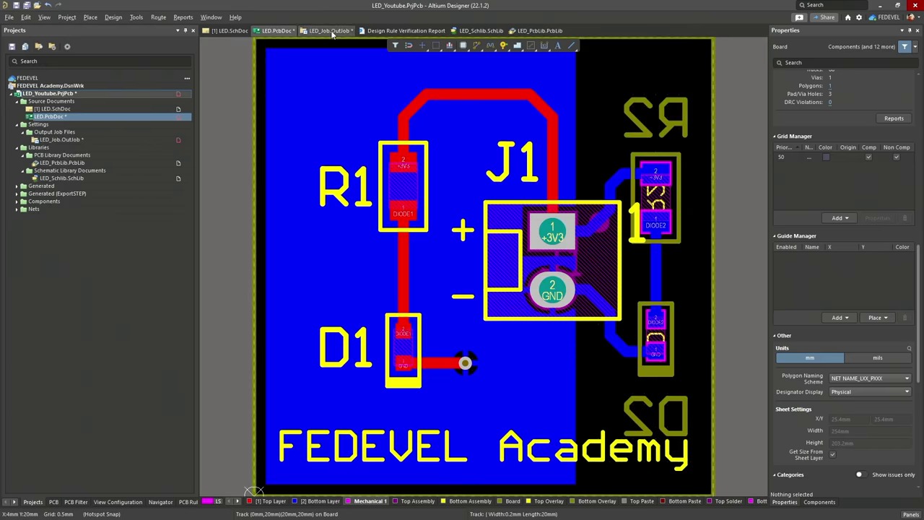
Add a Composite output for [PCB Document] under Documentation Outputs in LED_Job.OutJob and name it Layers
click(331, 32)
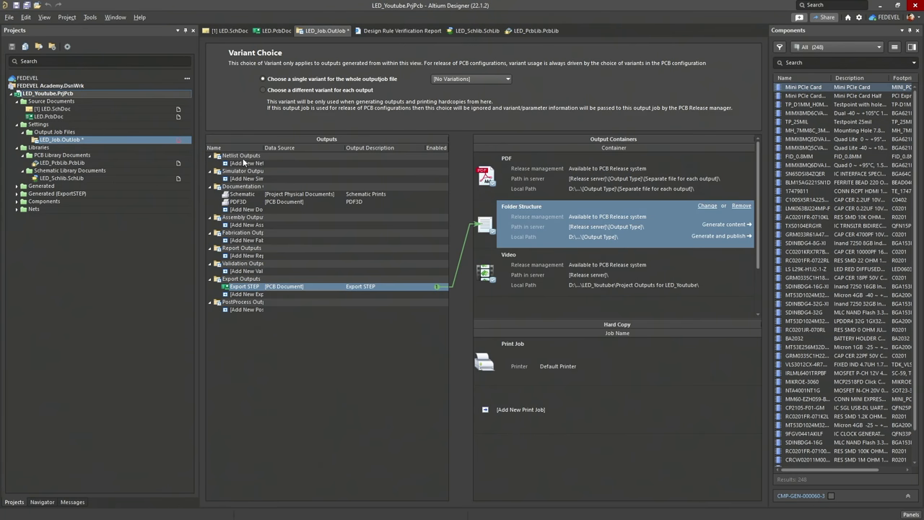
click(228, 211)
mouse_move(251, 221)
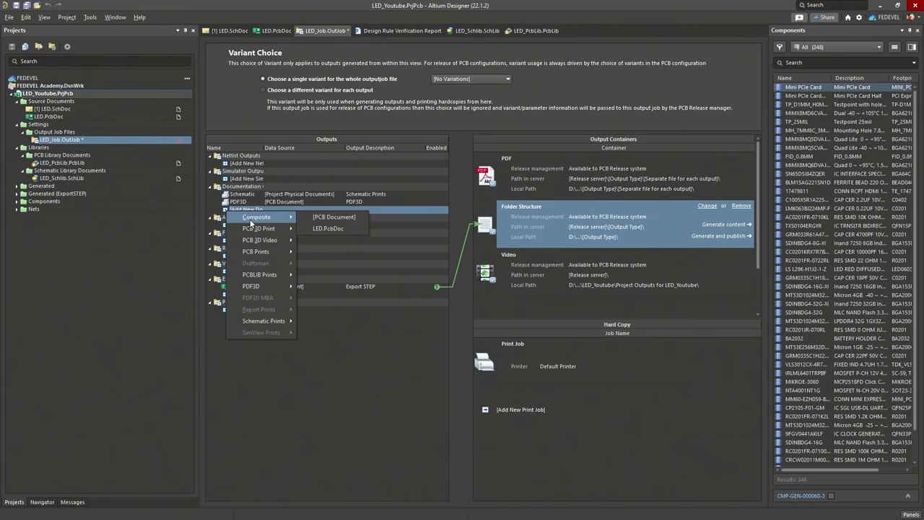
click(321, 220)
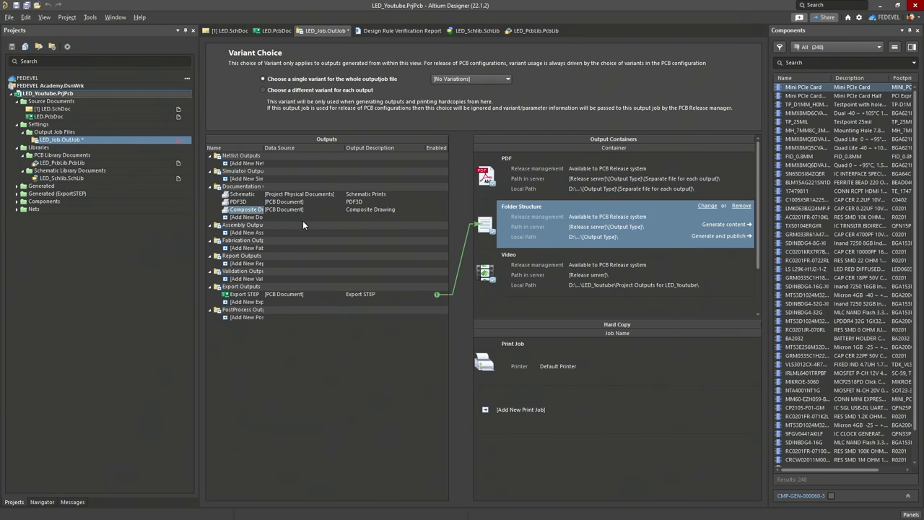
click(258, 211)
click(259, 211)
key(BackSpace)
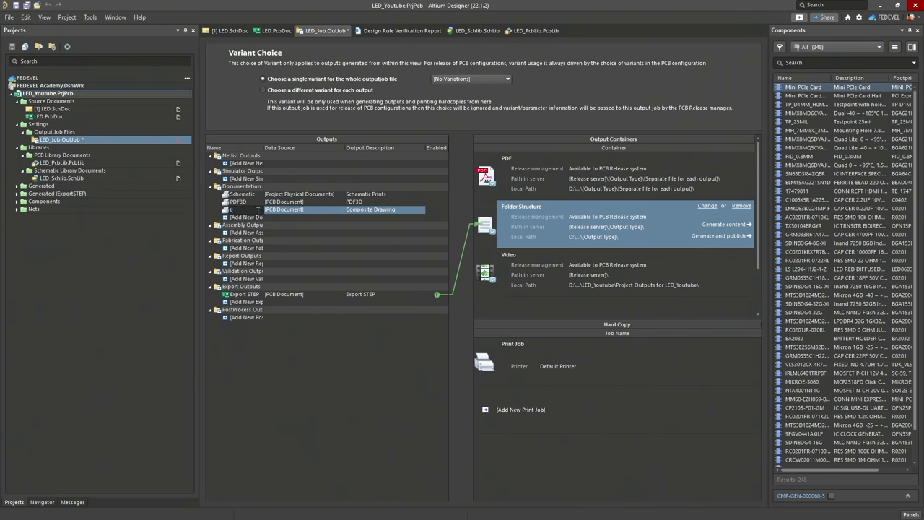
key(Return)
Configure the Layers output's general print settings with the Mono color set and the Actual Size scale mode
right_click(248, 211)
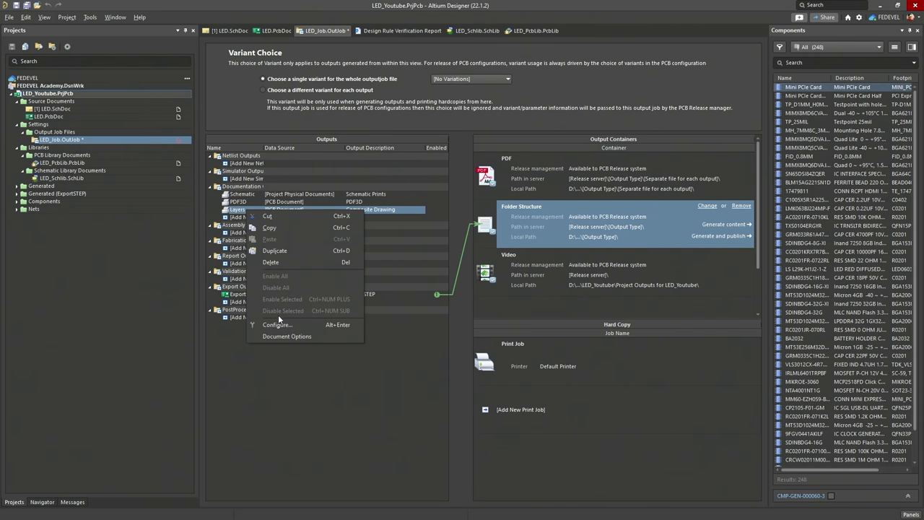
click(279, 324)
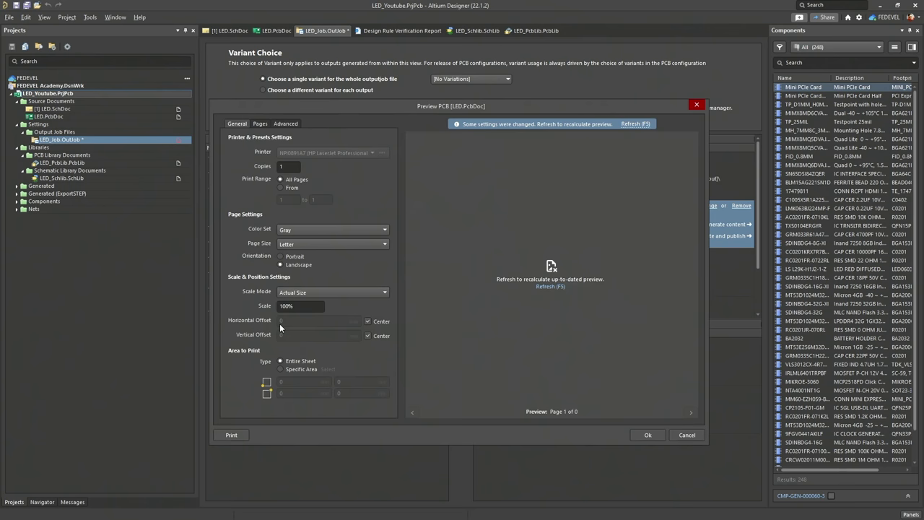
click(306, 229)
click(303, 250)
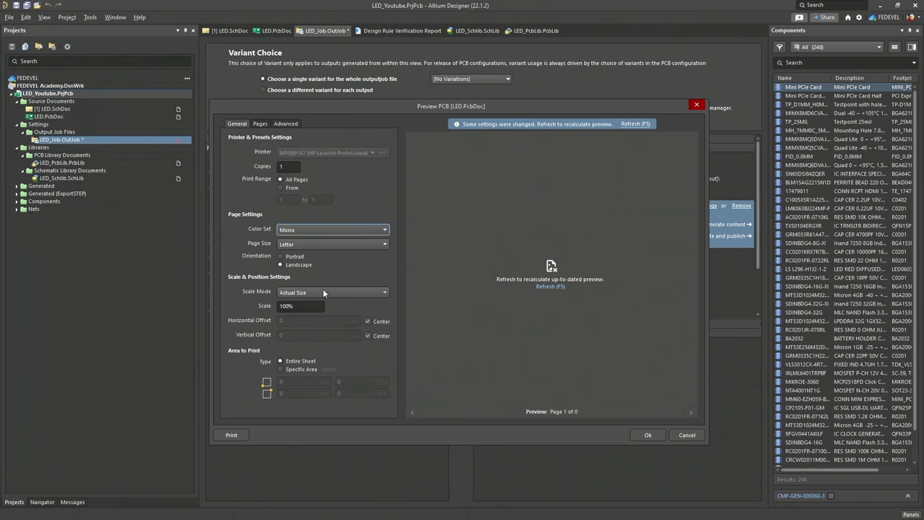
click(309, 293)
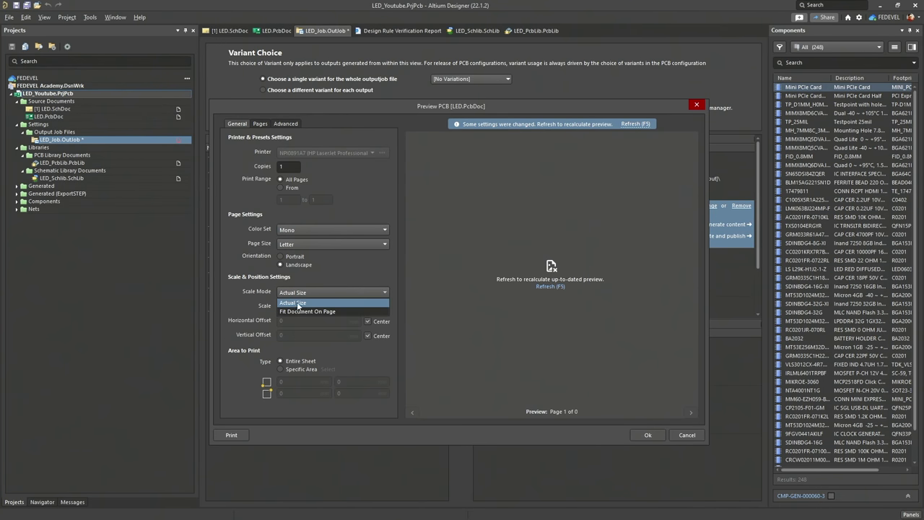
click(257, 295)
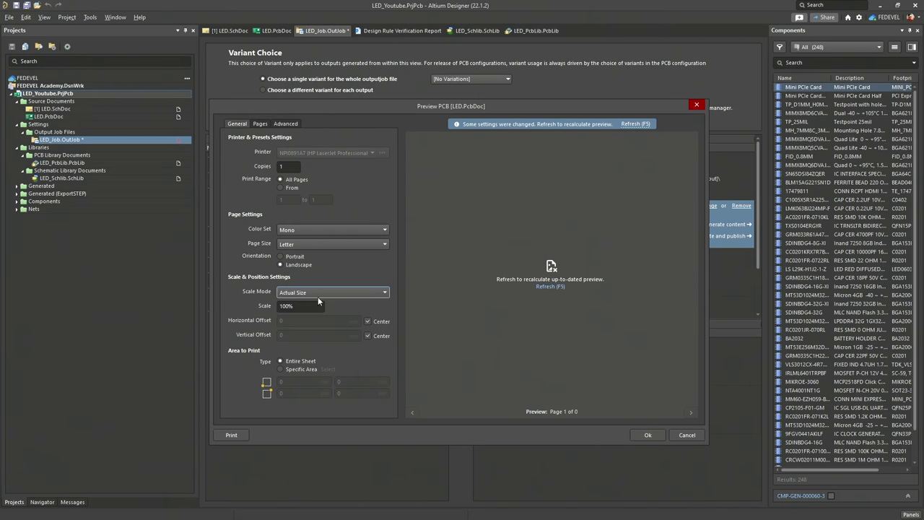
Replace the Multilayer Composite Print page with a new page containing the Top Layer and Board layers
click(259, 124)
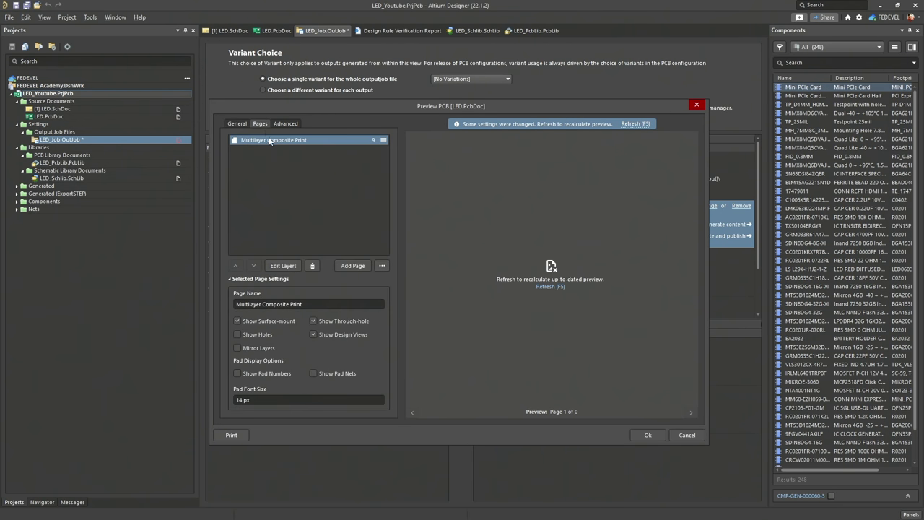
click(312, 265)
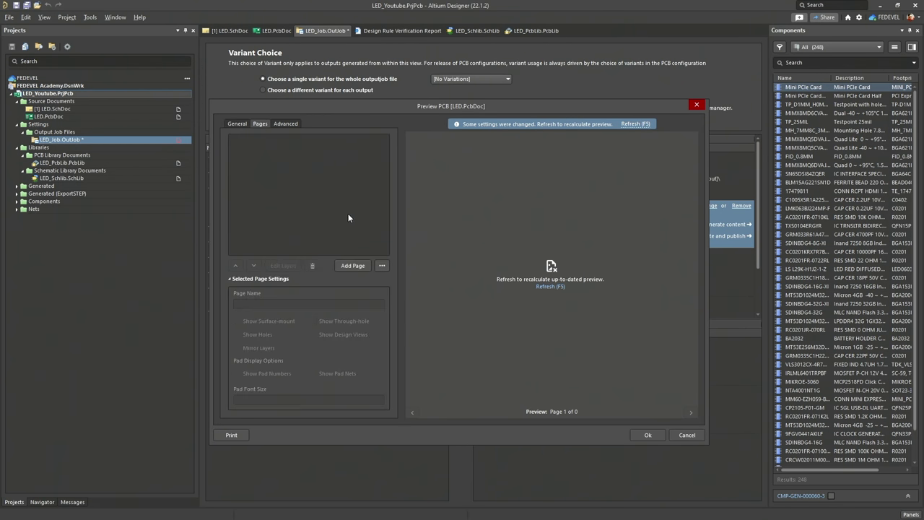
click(352, 265)
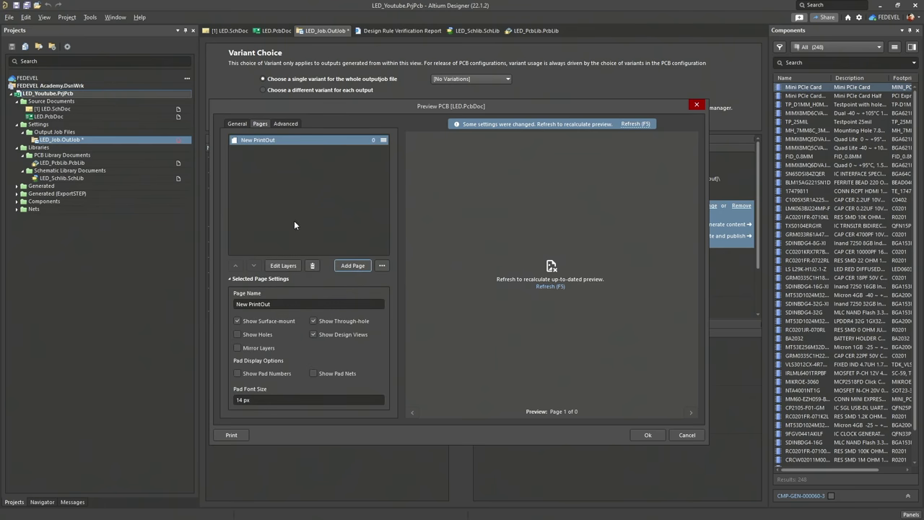
click(282, 266)
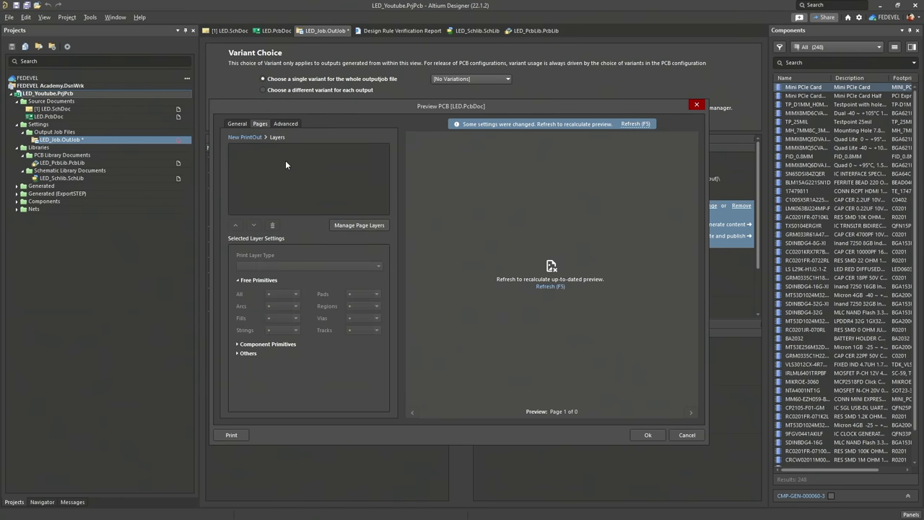
click(343, 224)
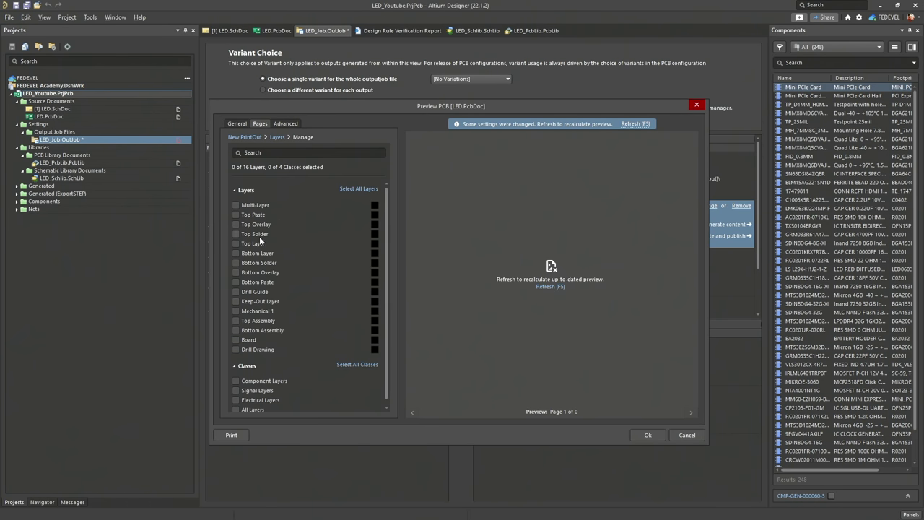
click(236, 243)
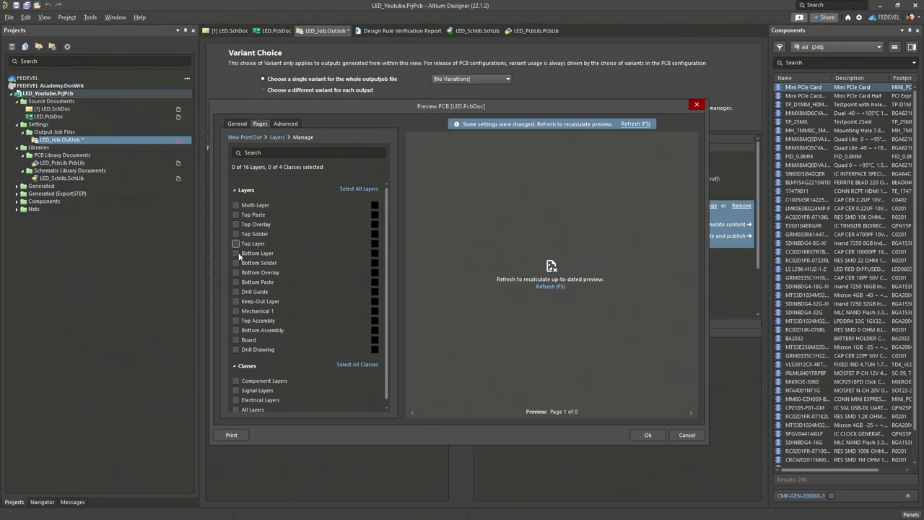
click(236, 340)
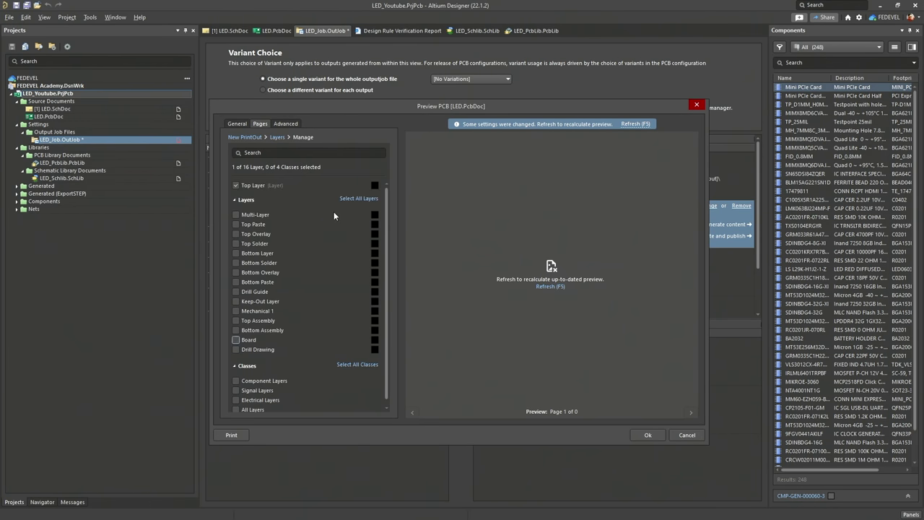
Name the new page TOP, enable Show Holes for it and refresh the print preview
click(245, 137)
click(299, 306)
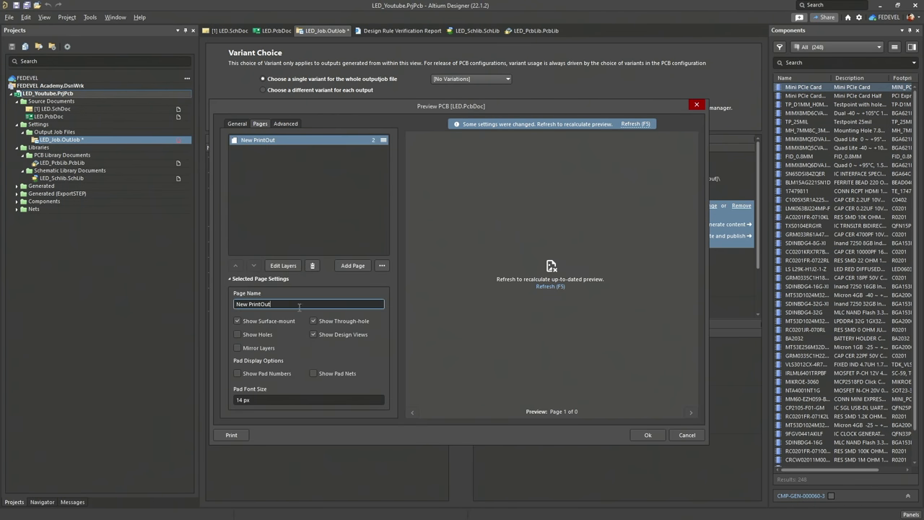
key(ctrl+a)
text(TO)
click(547, 287)
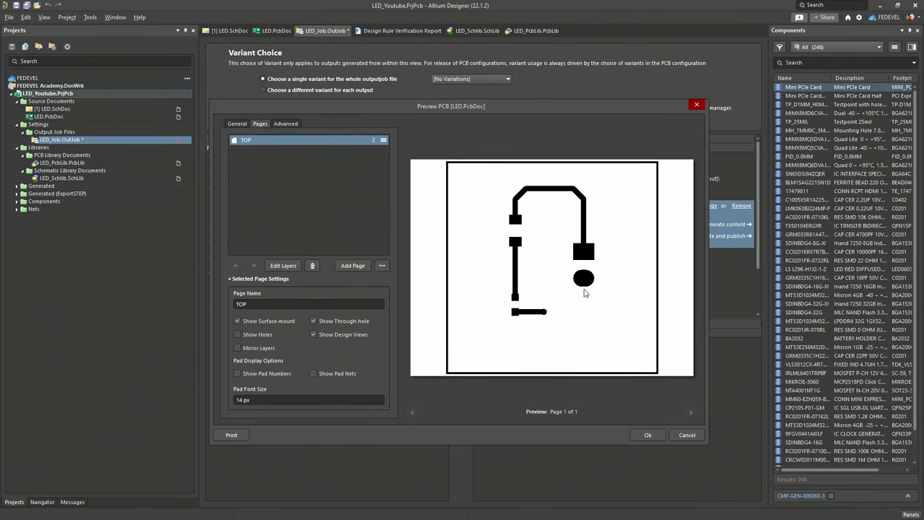
click(237, 335)
click(634, 124)
Add a second print page containing the Bottom Layer and Board layers
click(353, 266)
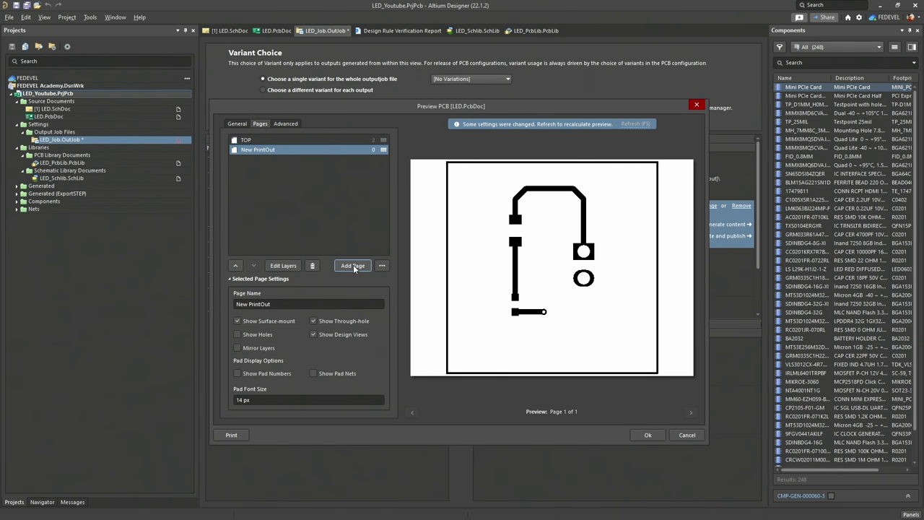
click(282, 266)
click(353, 224)
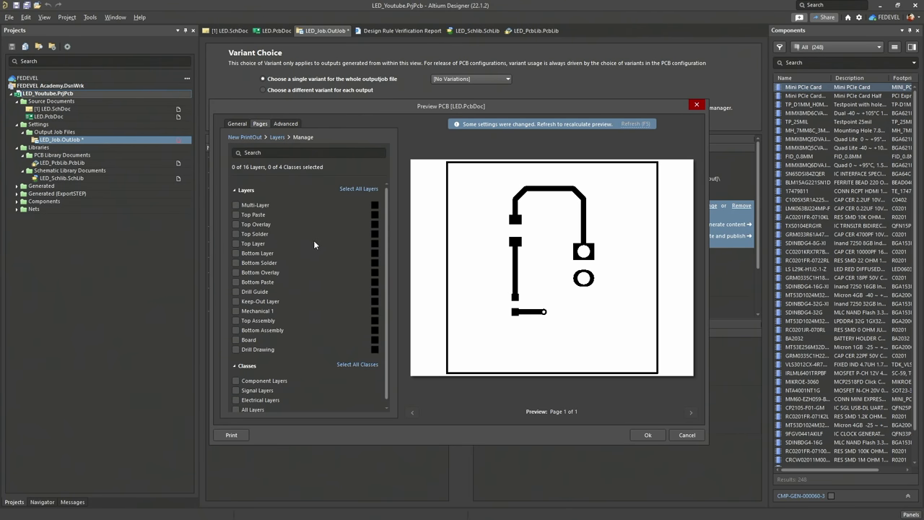
click(236, 252)
click(236, 340)
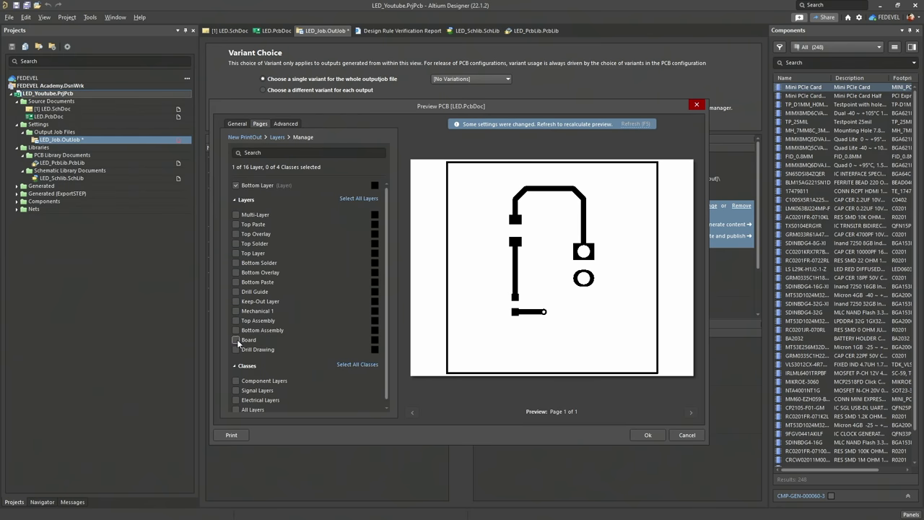
Name the second page BOTTOM and enable Show Holes and Mirror Layers for it
click(245, 137)
click(261, 304)
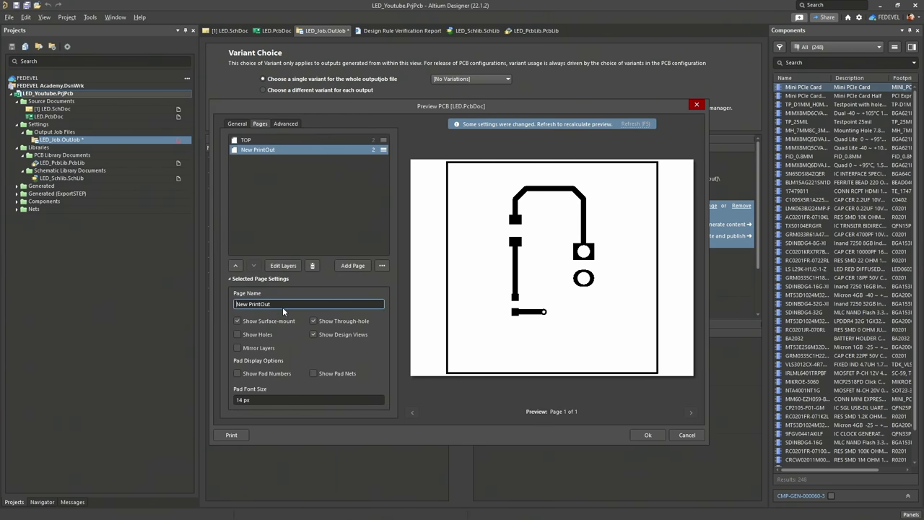
key(ctrl+a)
text(BOTTO)
click(236, 334)
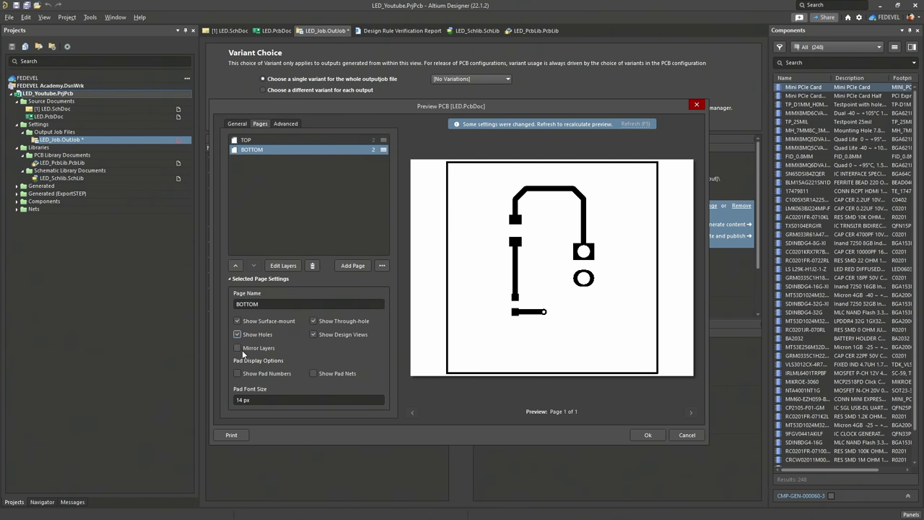
click(237, 348)
Refresh the preview, check the TOP and BOTTOM pages and accept the Layers print settings
click(626, 124)
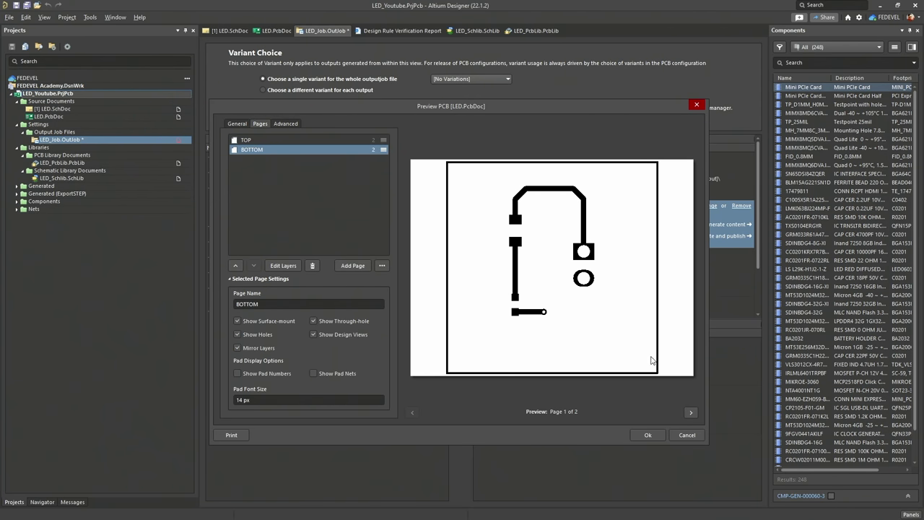
click(690, 414)
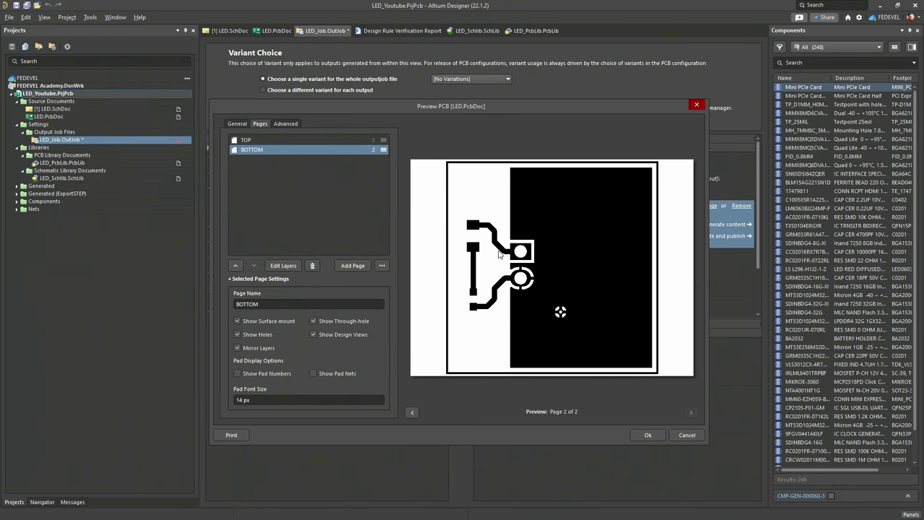
click(414, 413)
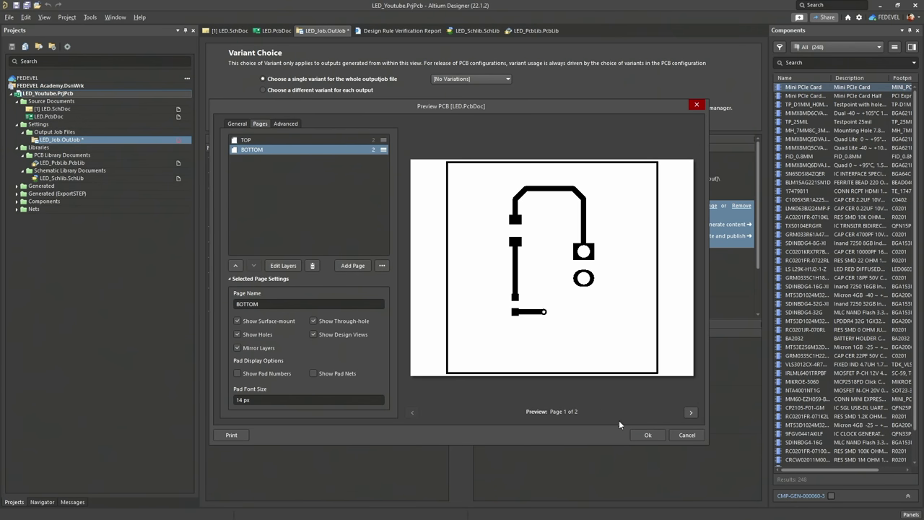
click(646, 435)
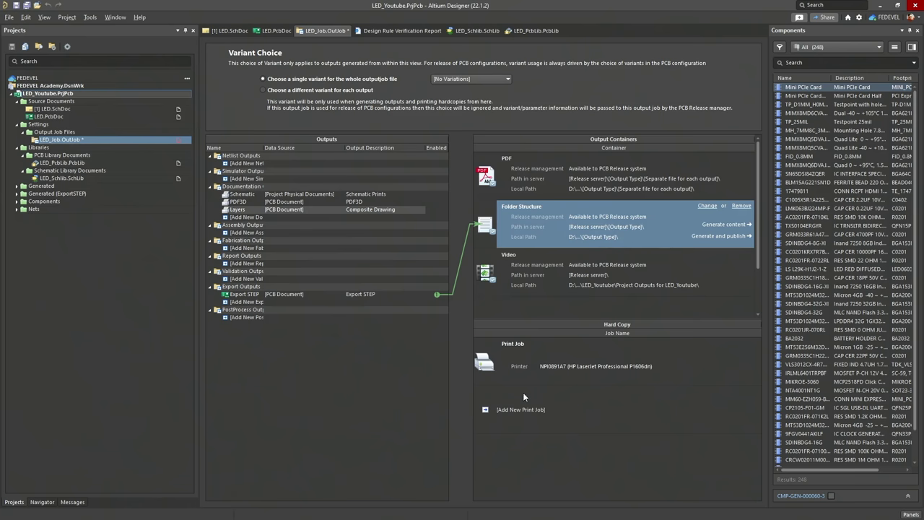
Add a new print job using Microsoft Print to PDF and enable the Layers output for it
click(485, 411)
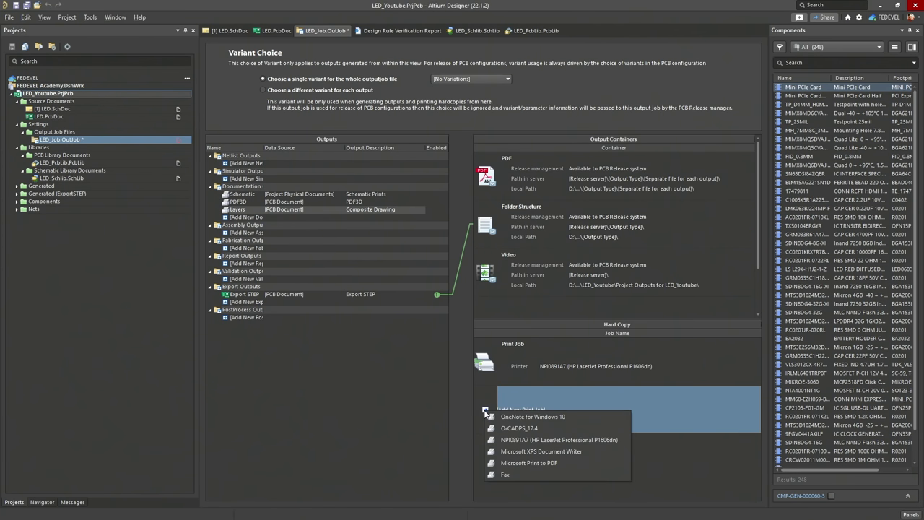
click(565, 464)
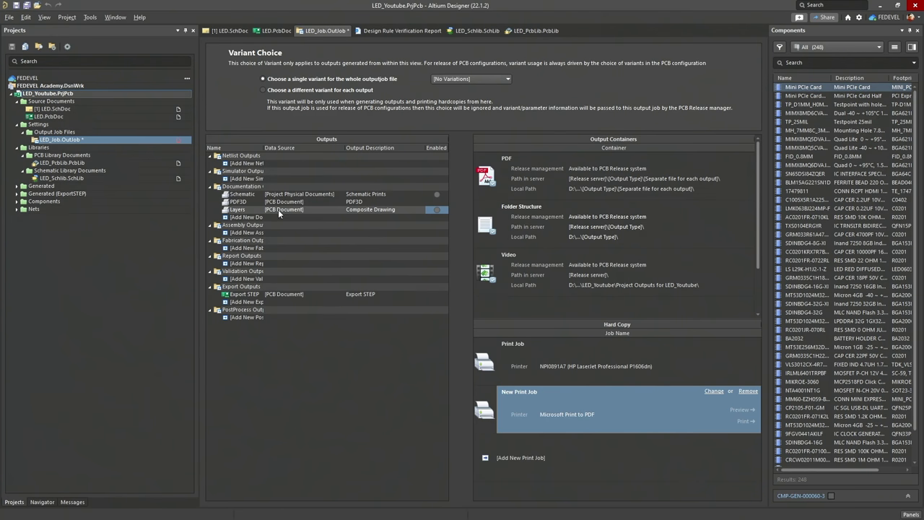
click(437, 210)
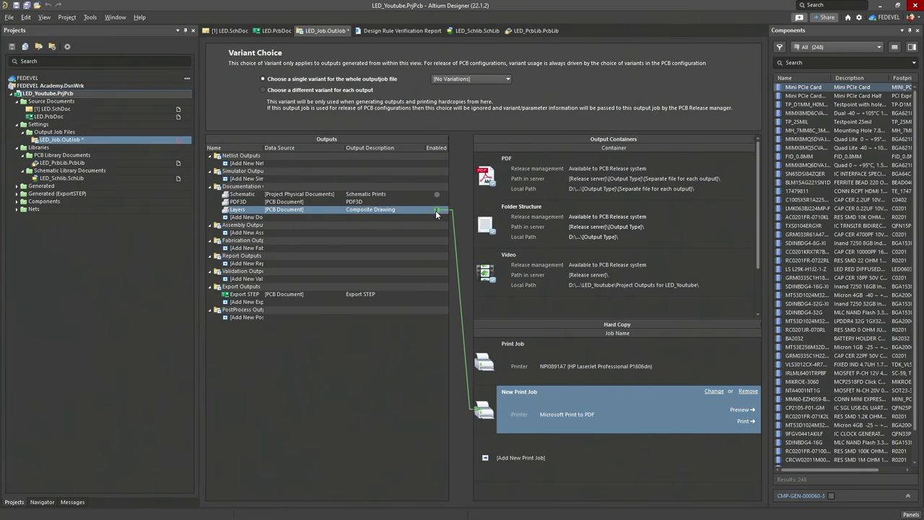
Preview the new print job and print it to a PDF named Layers in the Project Outputs for LED_Youtube folder
click(740, 410)
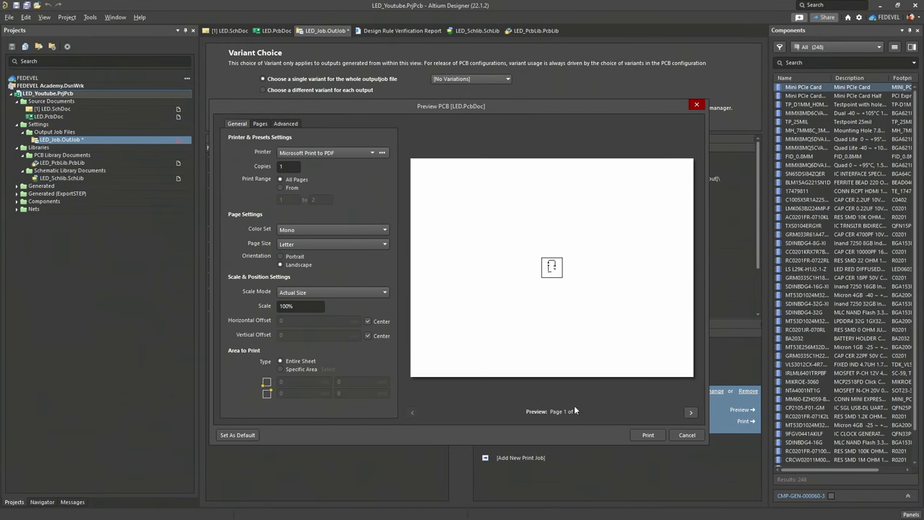
click(643, 435)
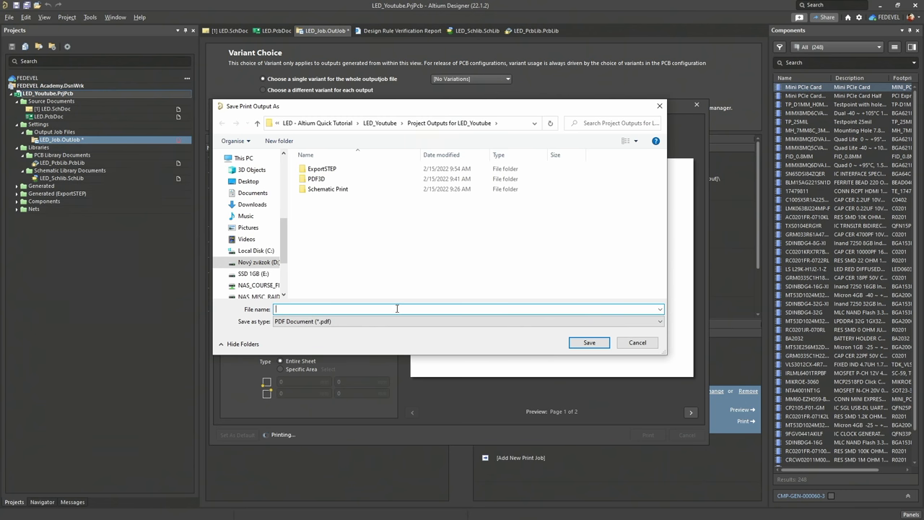
text(Layers)
click(590, 344)
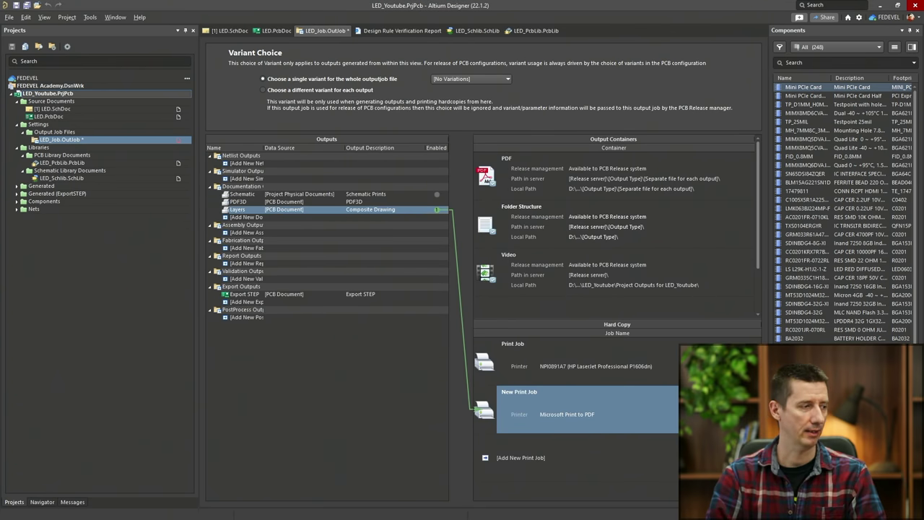
Open Layers.pdf from Total Commander, check its Actual size print settings without printing, and return to the output job in Altium Designer
key(alt+Tab)
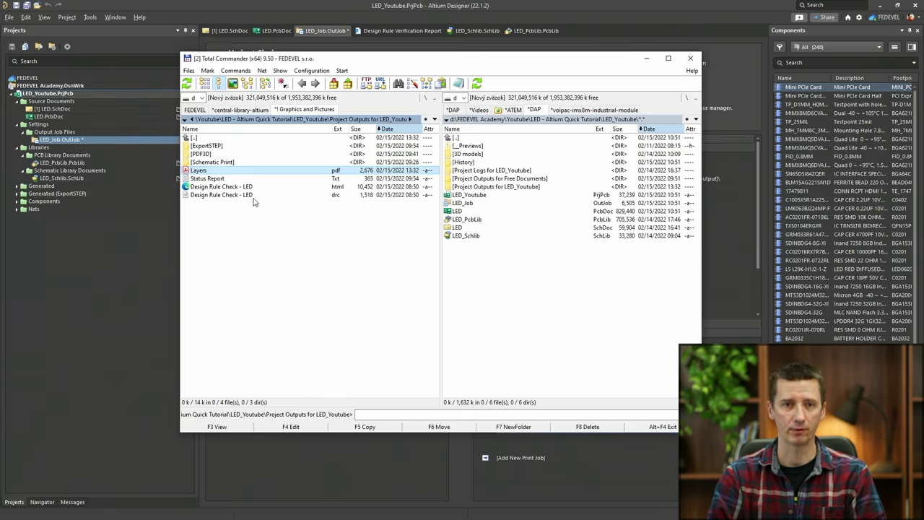
double_click(254, 174)
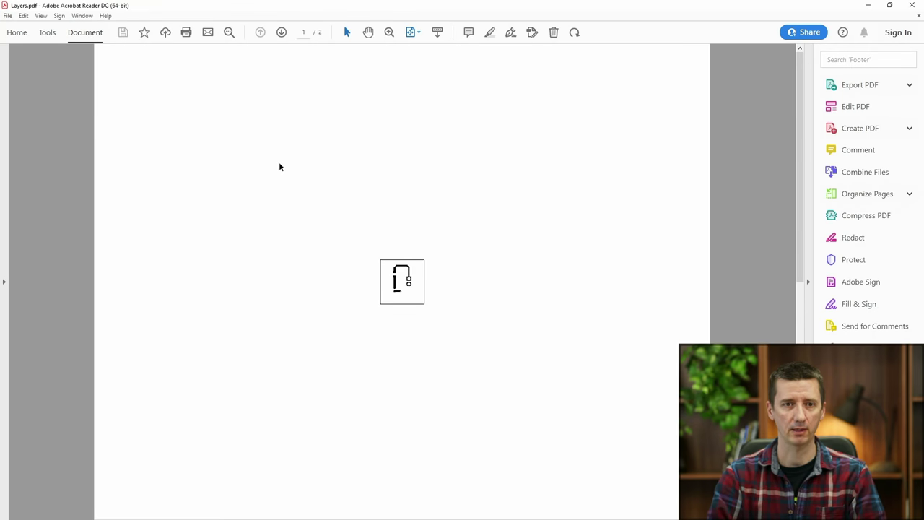
click(8, 15)
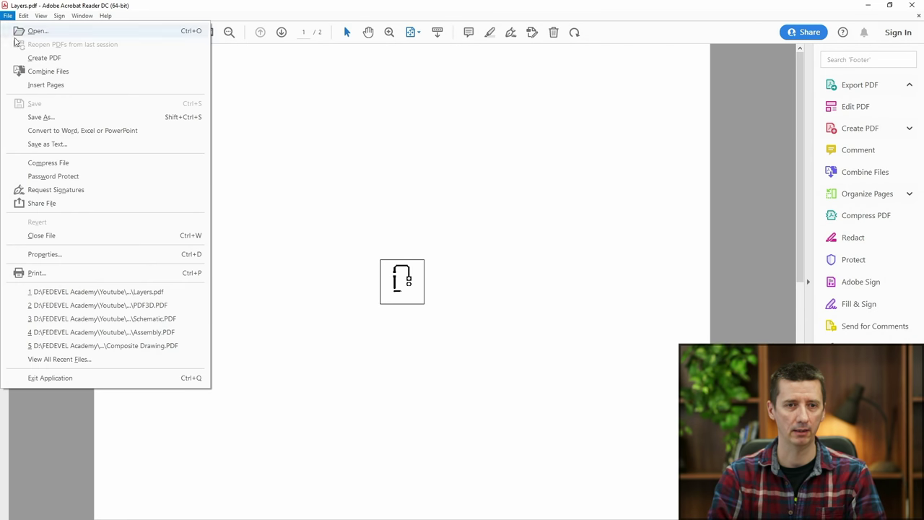
click(309, 311)
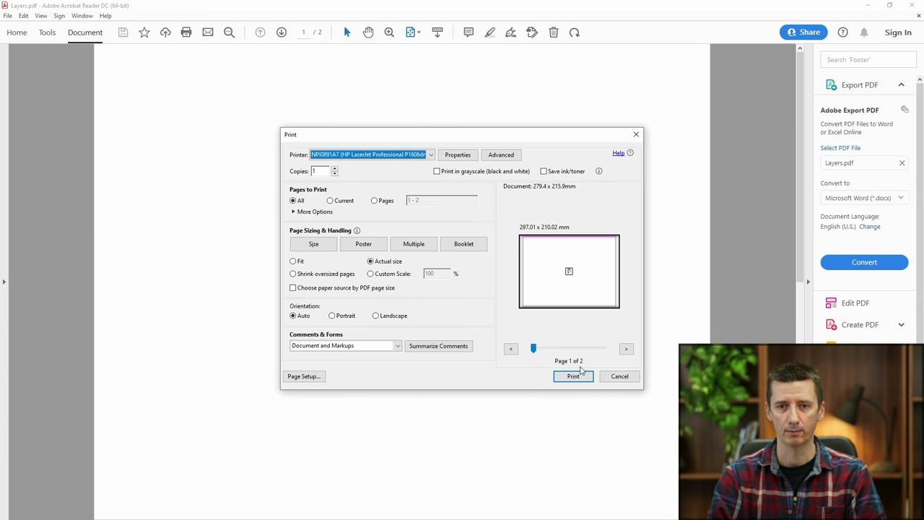
click(635, 134)
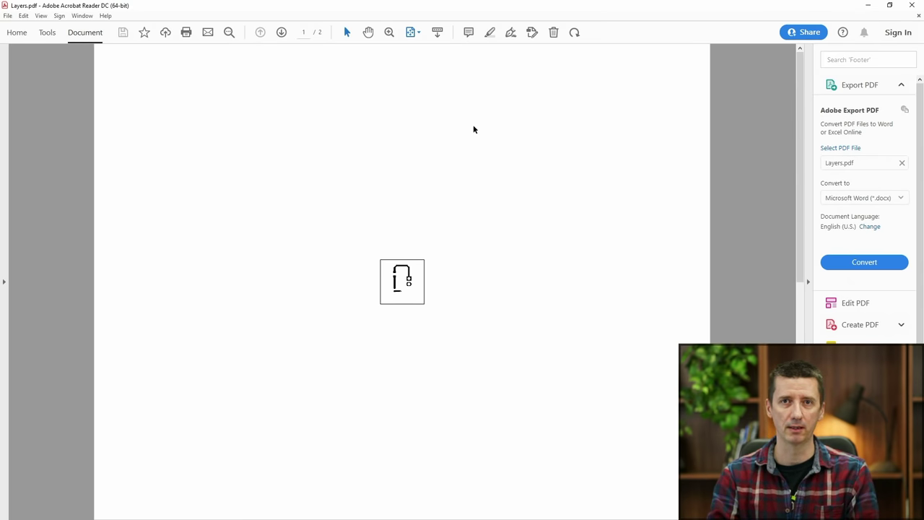
click(911, 5)
click(620, 3)
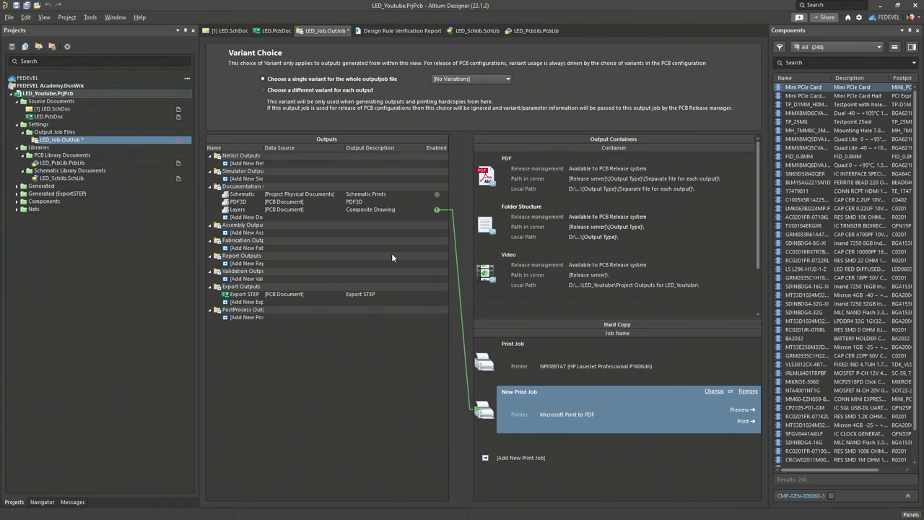
Add an Assembly Drawings output for [PCB Document] to the Assembly Outputs
click(230, 232)
mouse_move(235, 238)
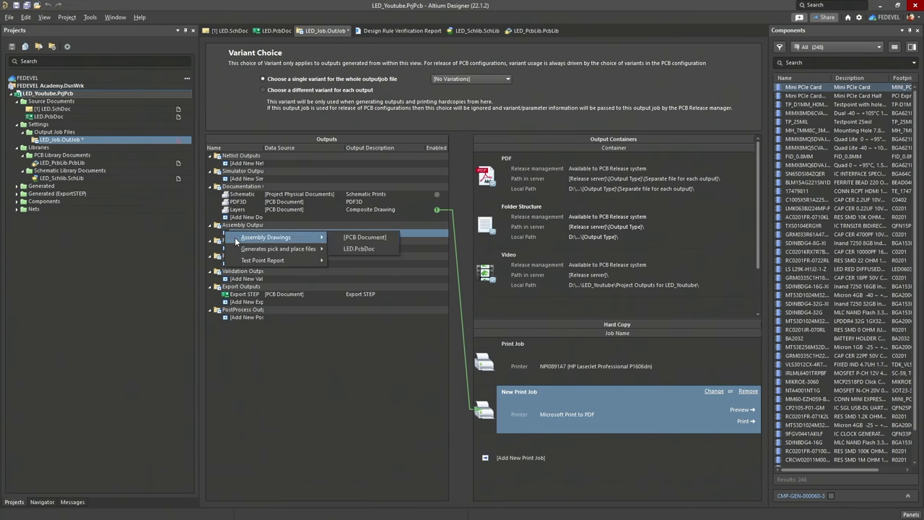
click(351, 237)
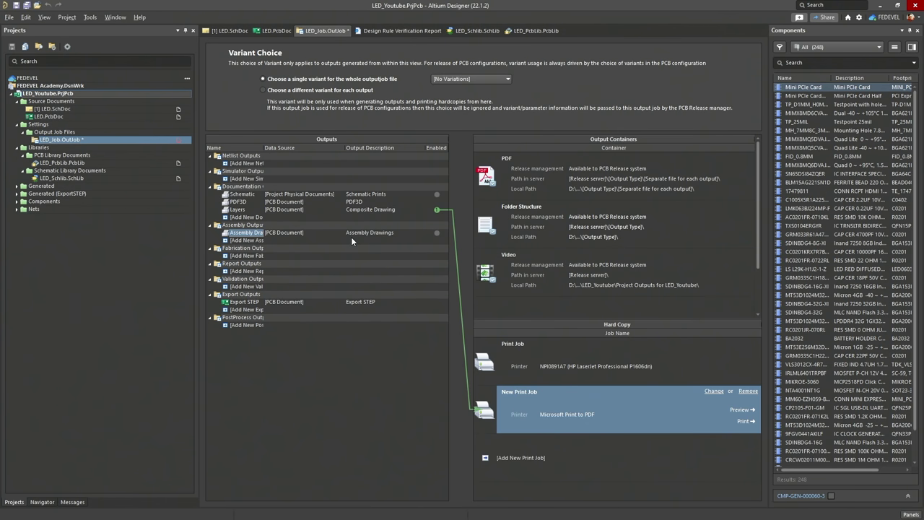
Configure the Assembly Drawings output with the Color color set and the Fit Document On Page scale mode
right_click(229, 236)
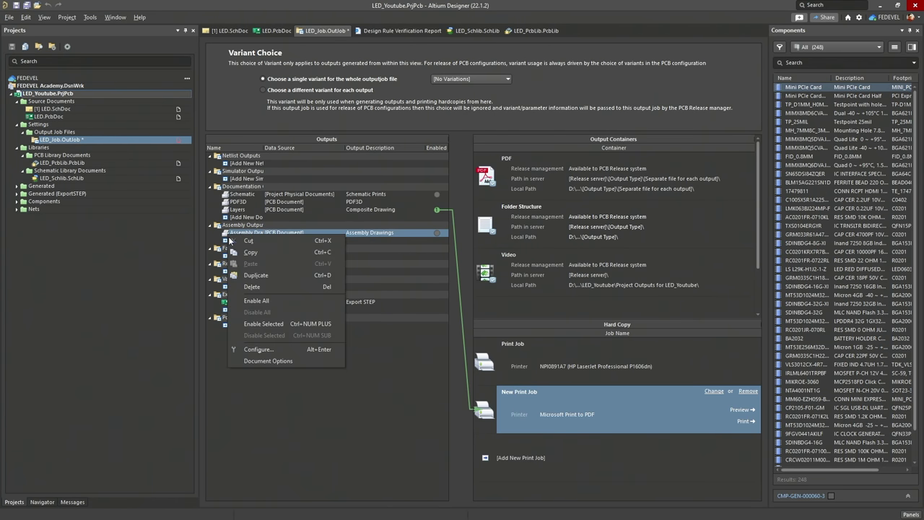
click(256, 349)
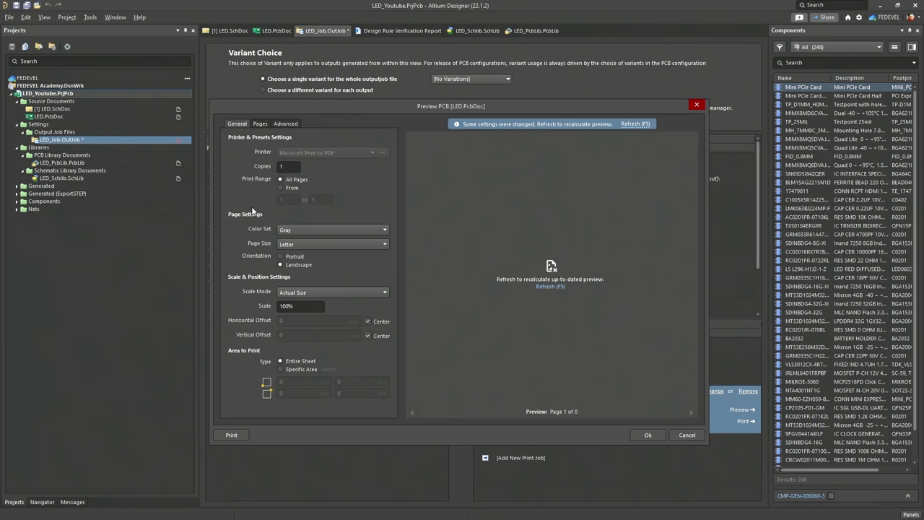
click(292, 231)
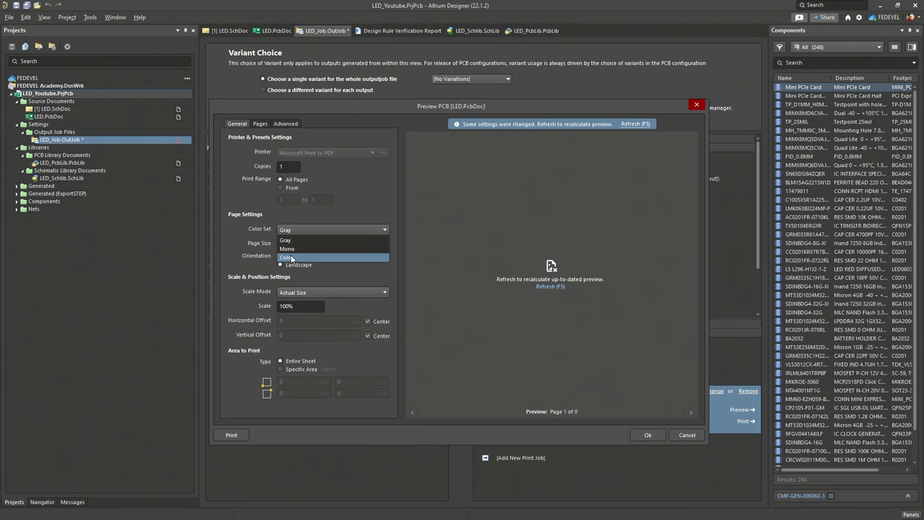
click(291, 258)
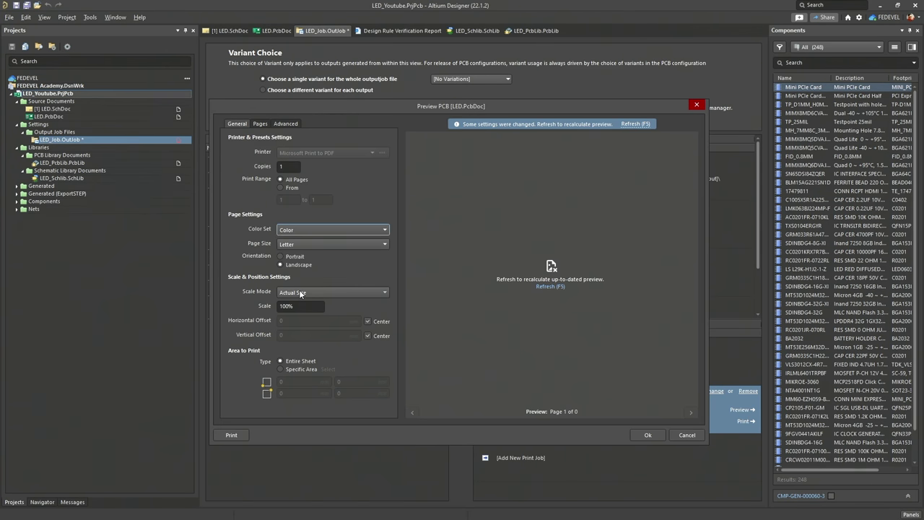
click(301, 292)
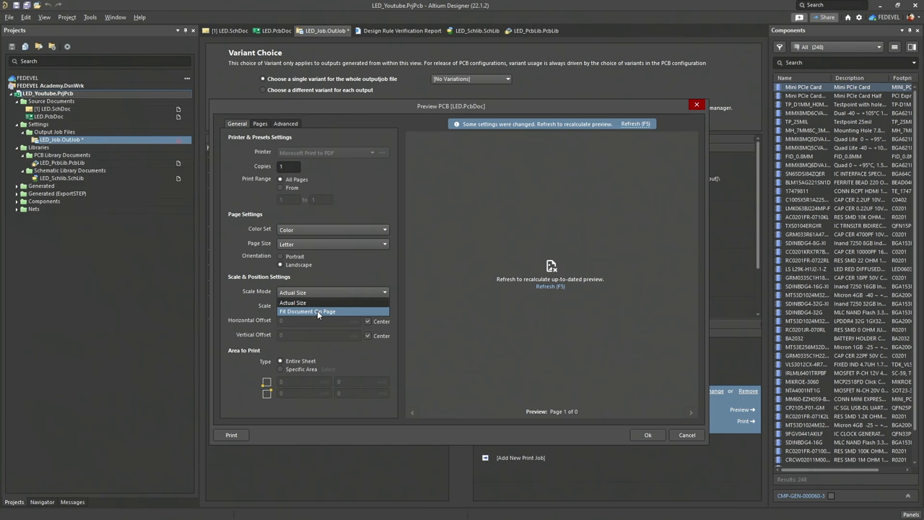
click(317, 311)
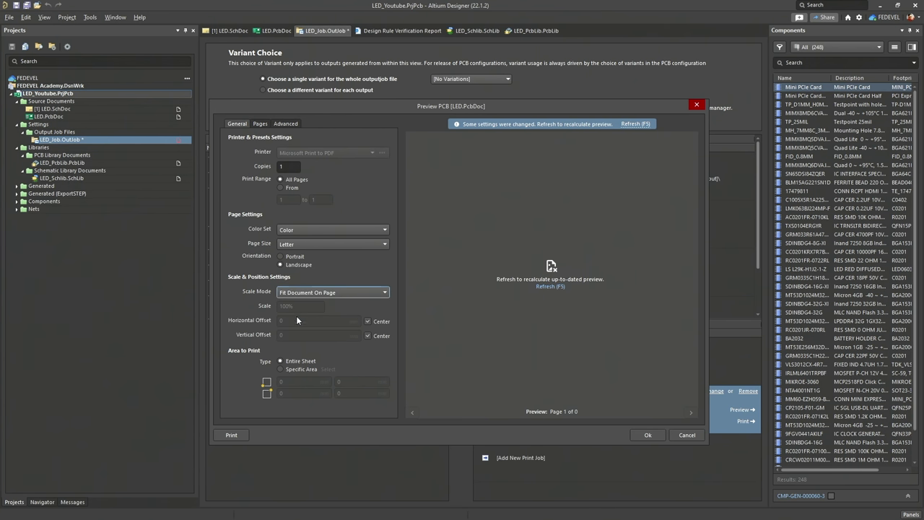
Remove all layers except Top Assembly and Board from the Top LayerAssembly Drawing page
click(257, 123)
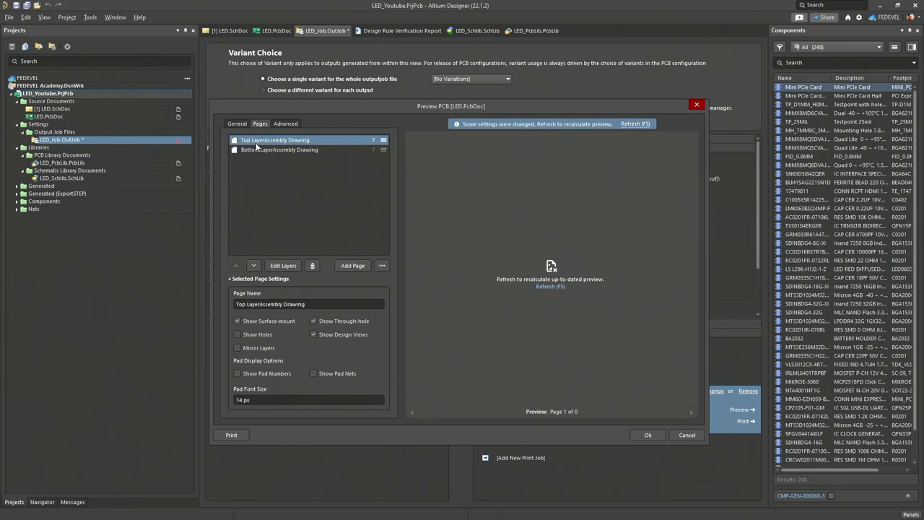
click(286, 265)
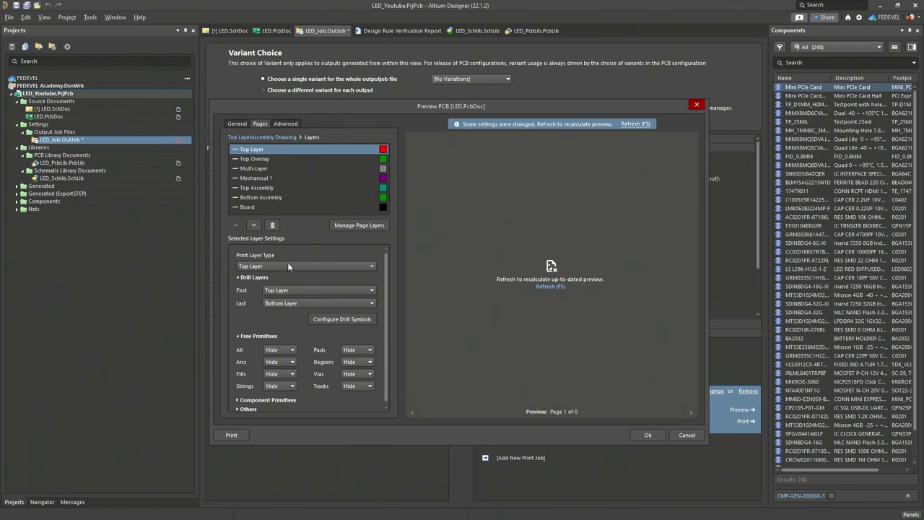
shift+click(271, 180)
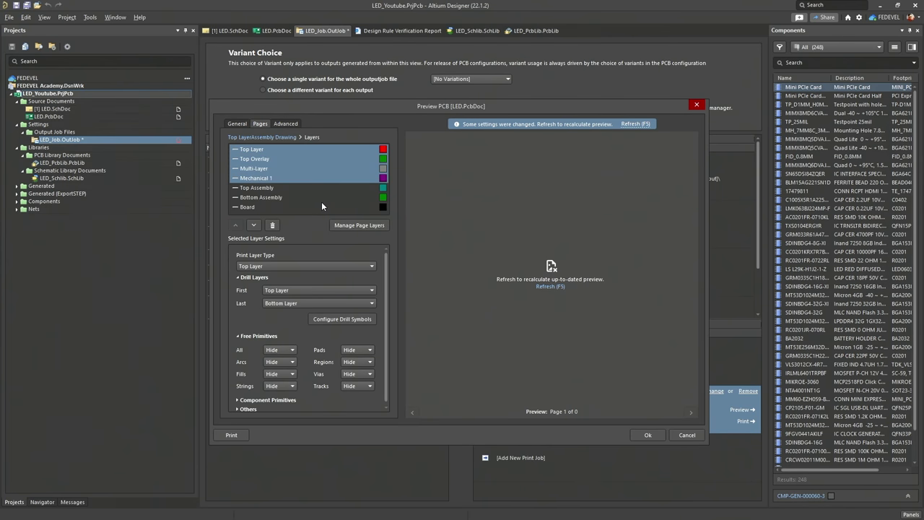
ctrl+click(264, 198)
click(273, 225)
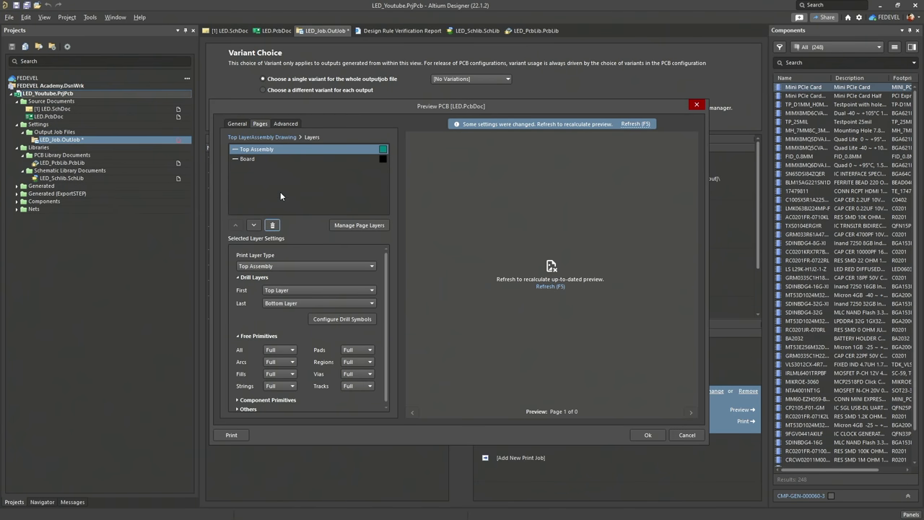
click(252, 138)
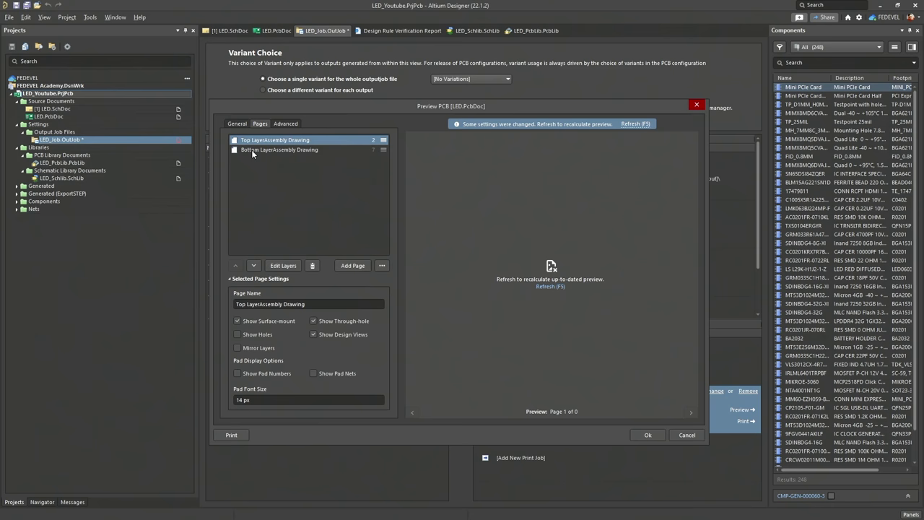
Remove all layers except Bottom Assembly and Board from the Bottom LayerAssembly Drawing page
click(252, 149)
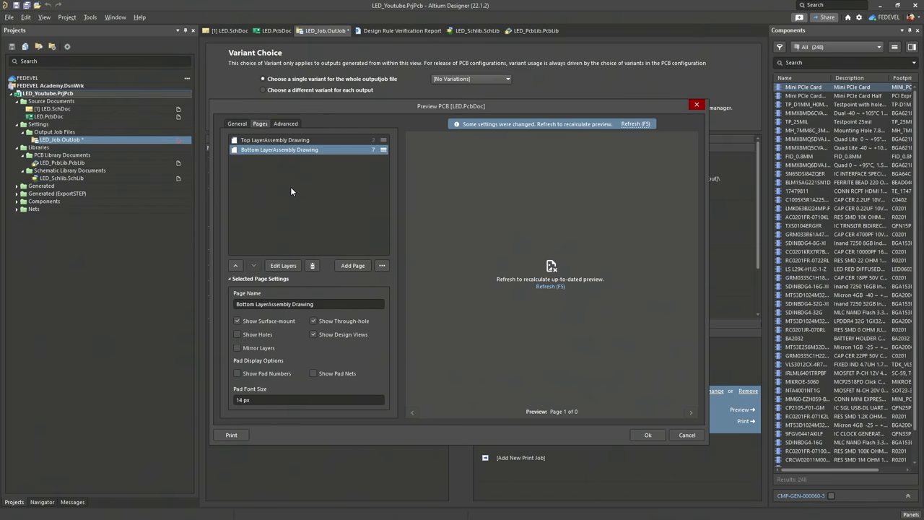
click(283, 265)
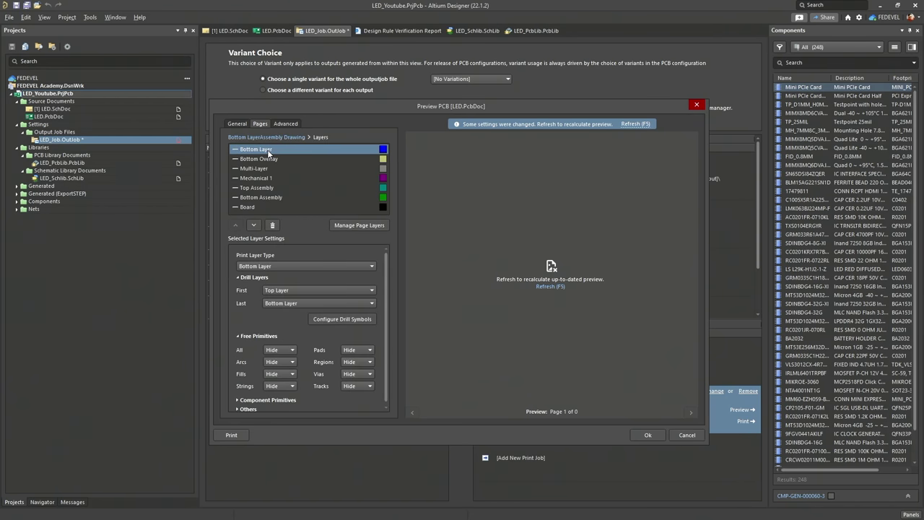
shift+click(268, 190)
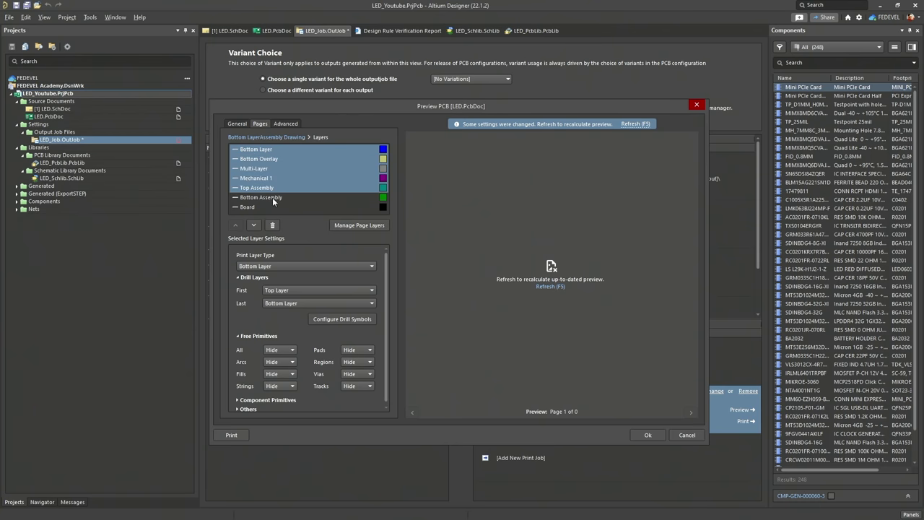
click(272, 225)
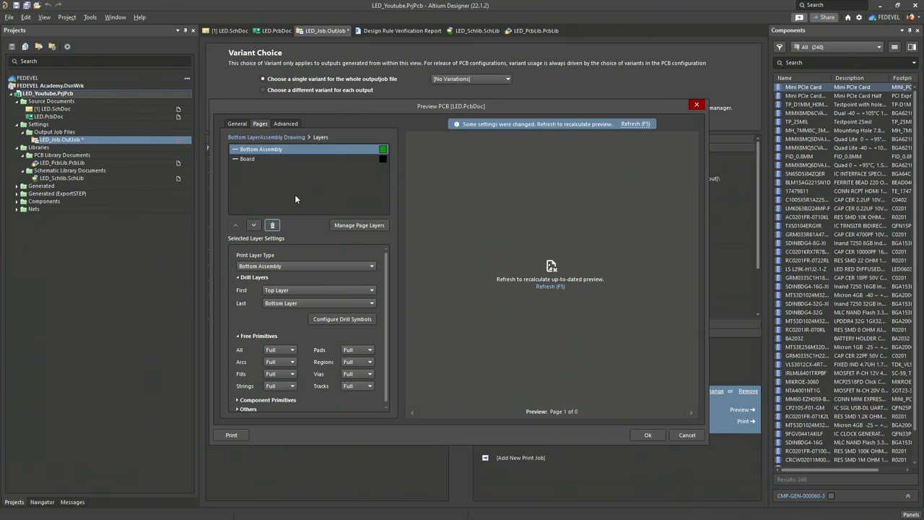
Mirror the layers of the Bottom LayerAssembly Drawing page, check both pages in a refreshed preview and accept the settings
click(258, 137)
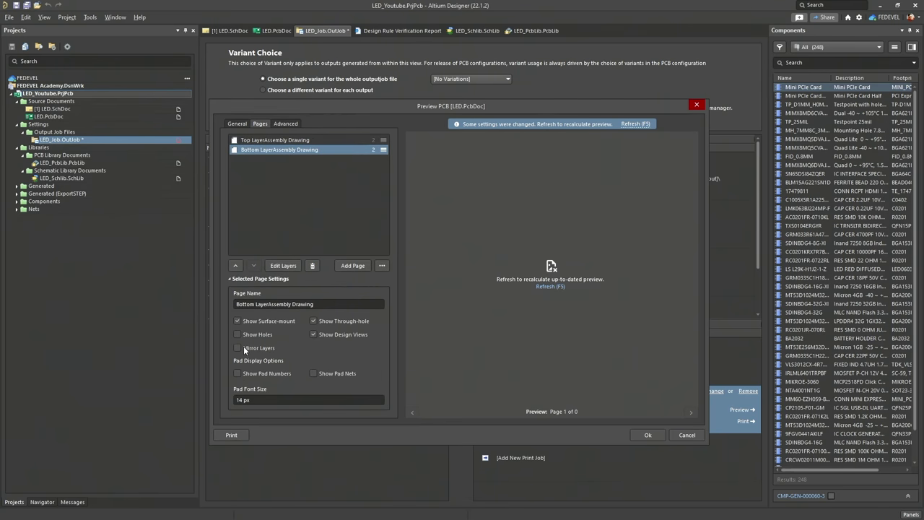
click(630, 126)
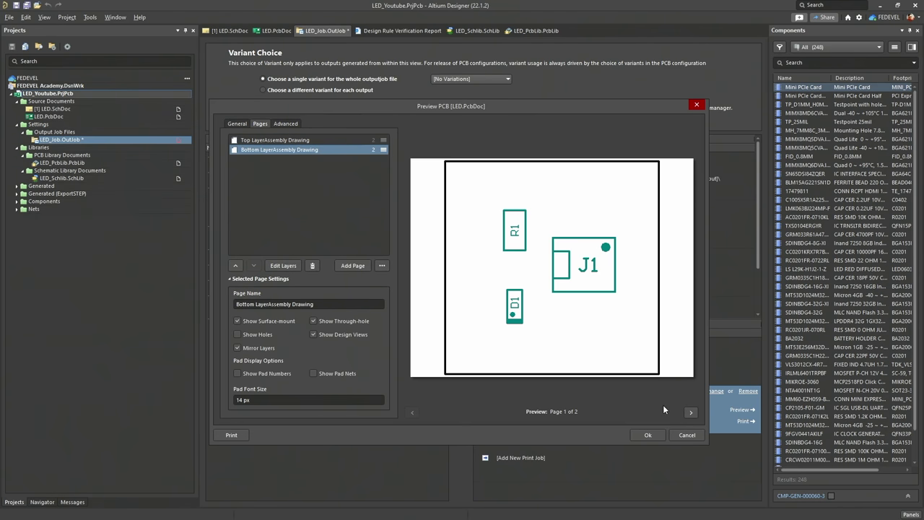
click(690, 413)
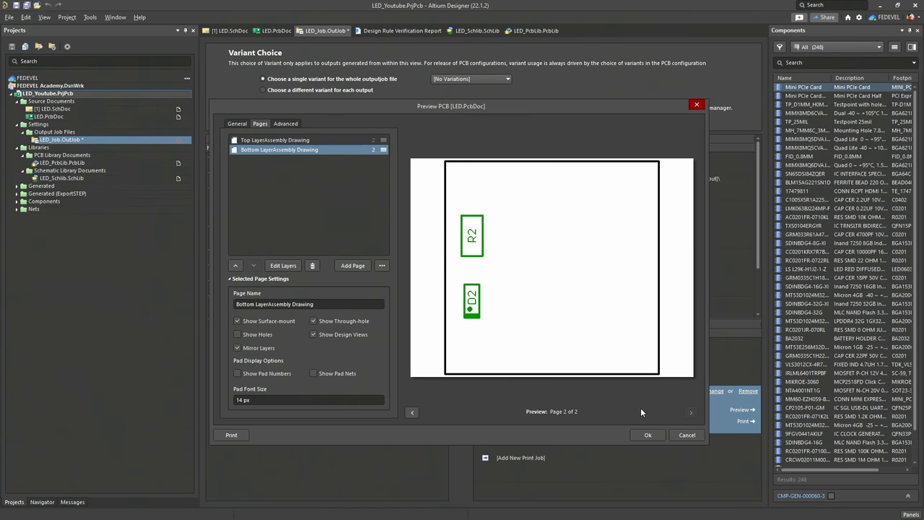
click(645, 435)
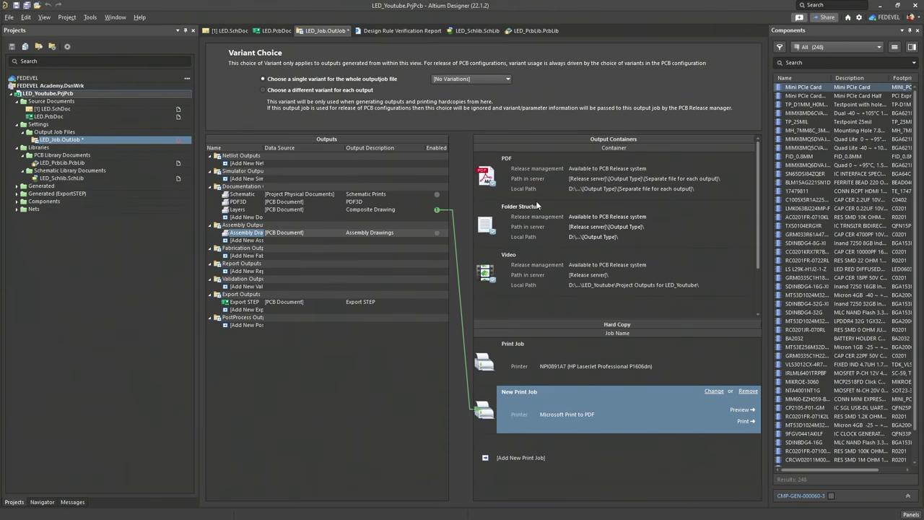
Assign Assembly Drawings instead of PDF3D to the PDF container, generate the PDF, look through it and close it
click(574, 181)
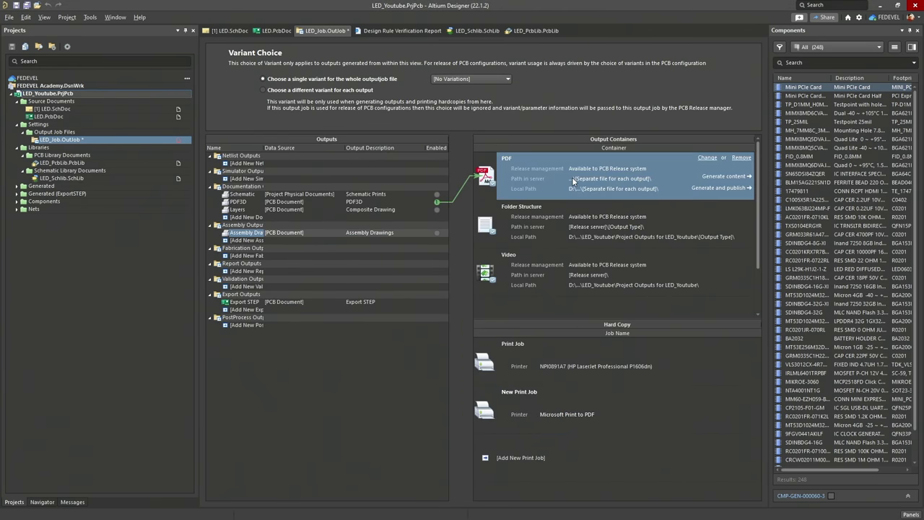
click(437, 233)
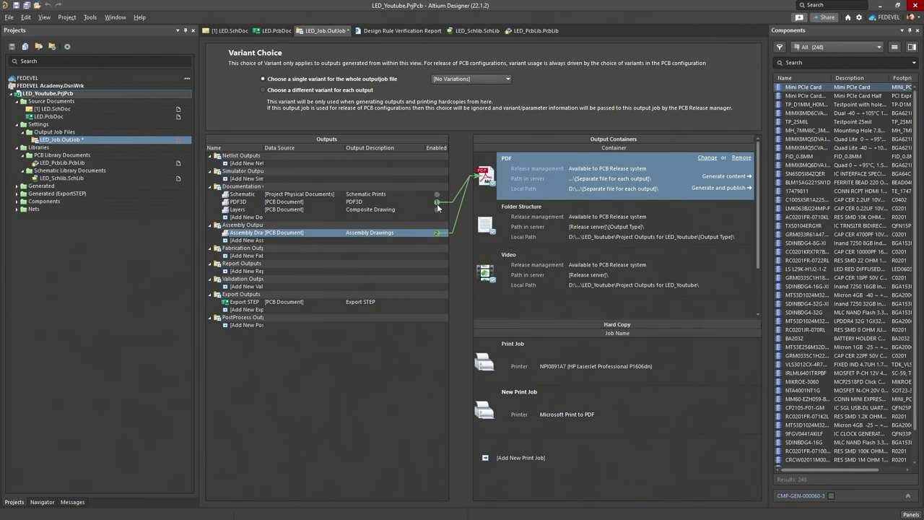
click(436, 202)
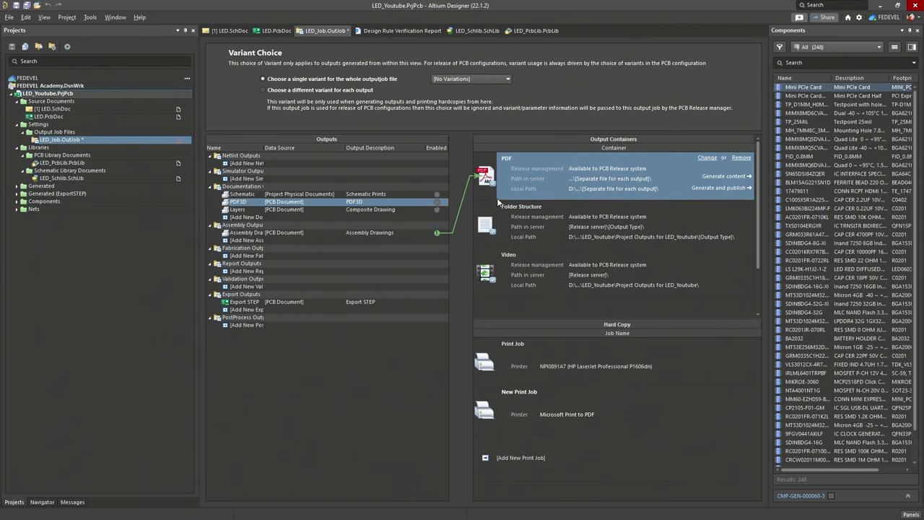
click(710, 177)
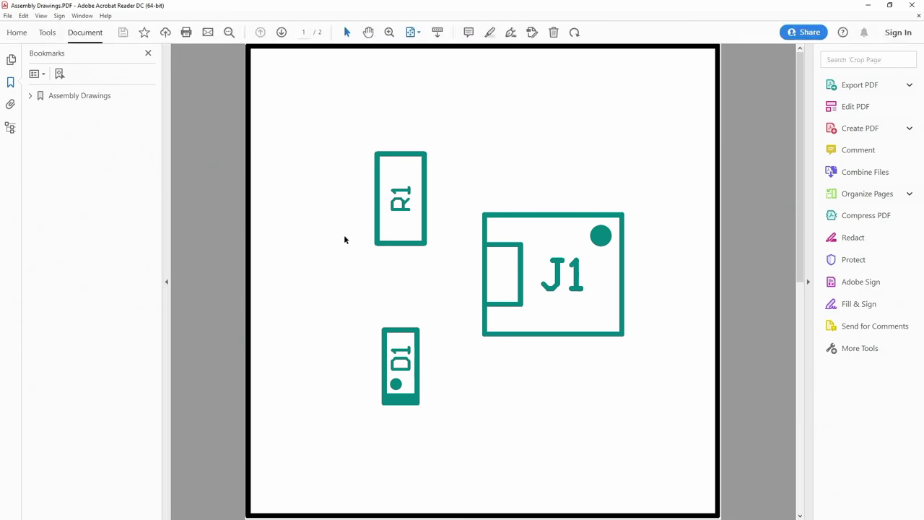
scroll(344, 235, down, 1)
scroll(344, 235, up, 1)
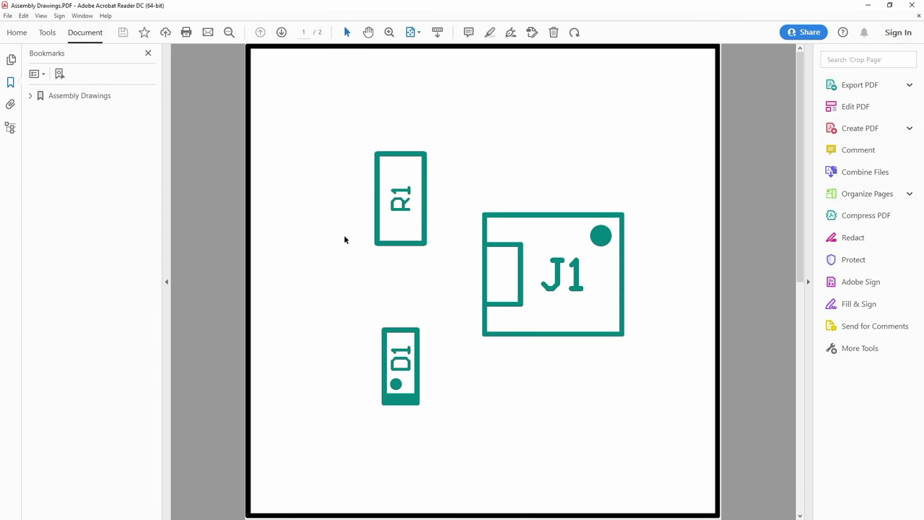
click(911, 6)
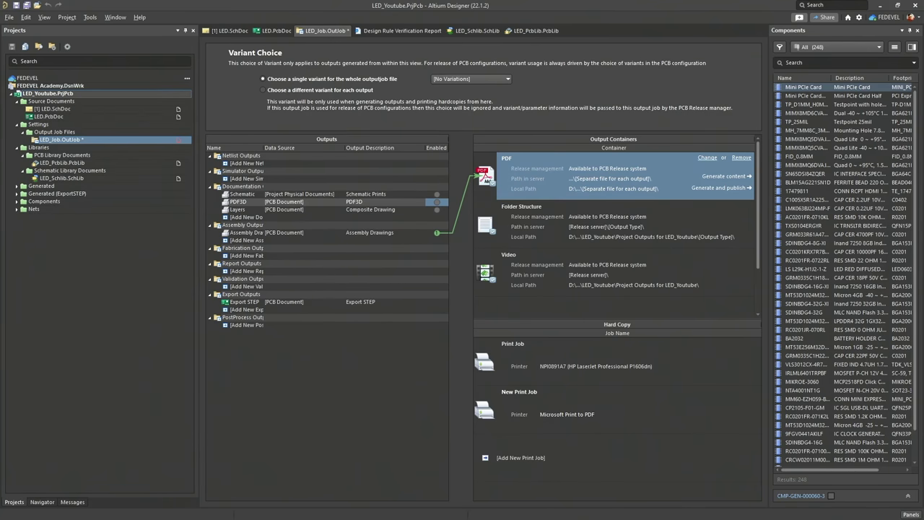
Open Assembly Drawings.PDF from the PCB Print folder in Total Commander, examine it, and return to the output job in Altium Designer
key(alt+Tab)
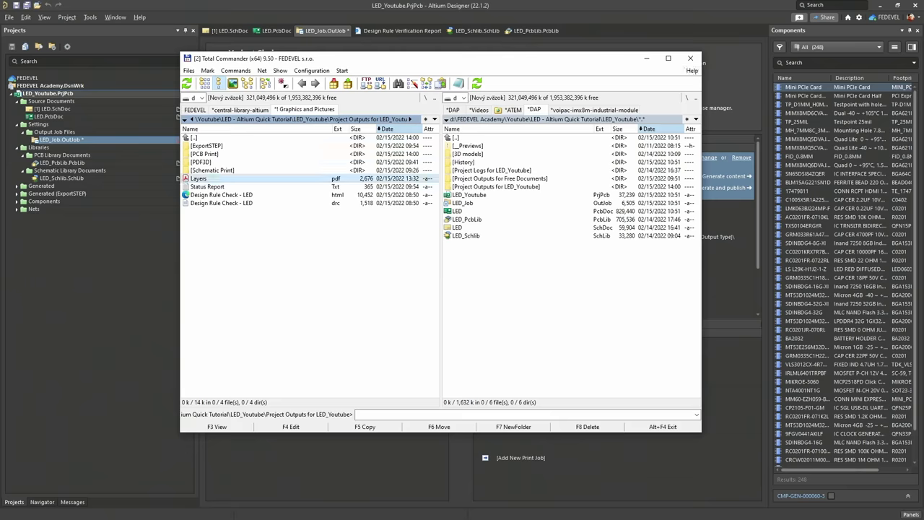
double_click(224, 155)
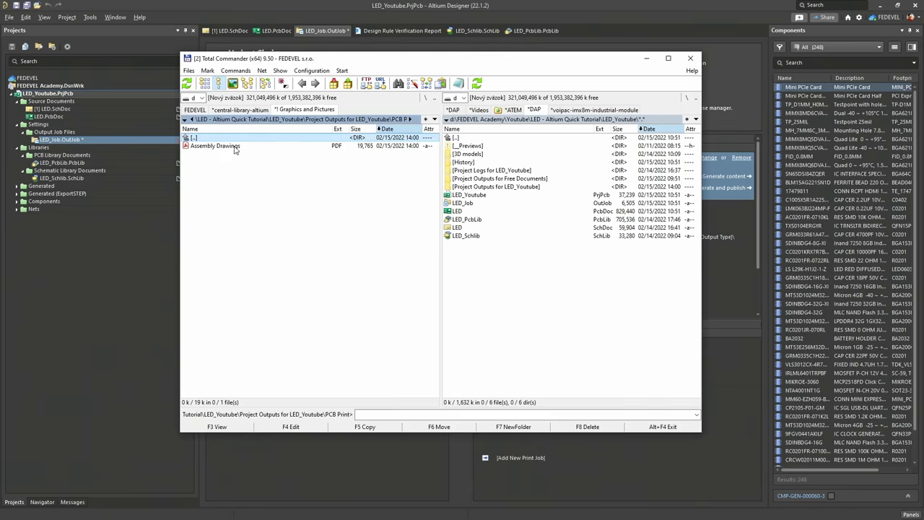
double_click(215, 146)
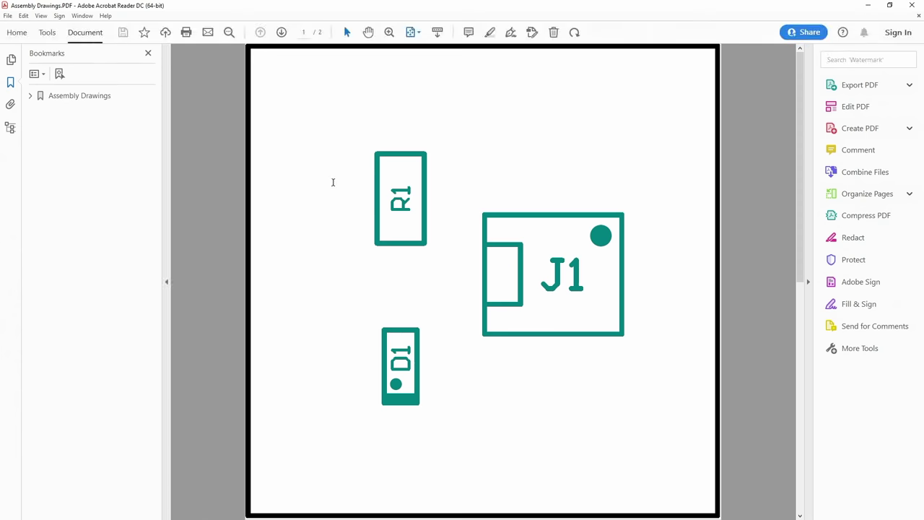
scroll(751, 103, down, 1)
scroll(748, 103, up, 1)
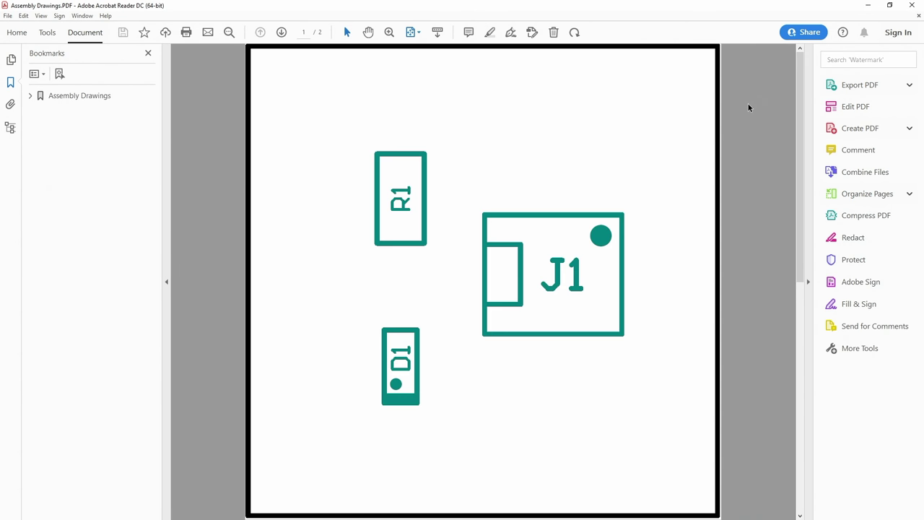
click(912, 5)
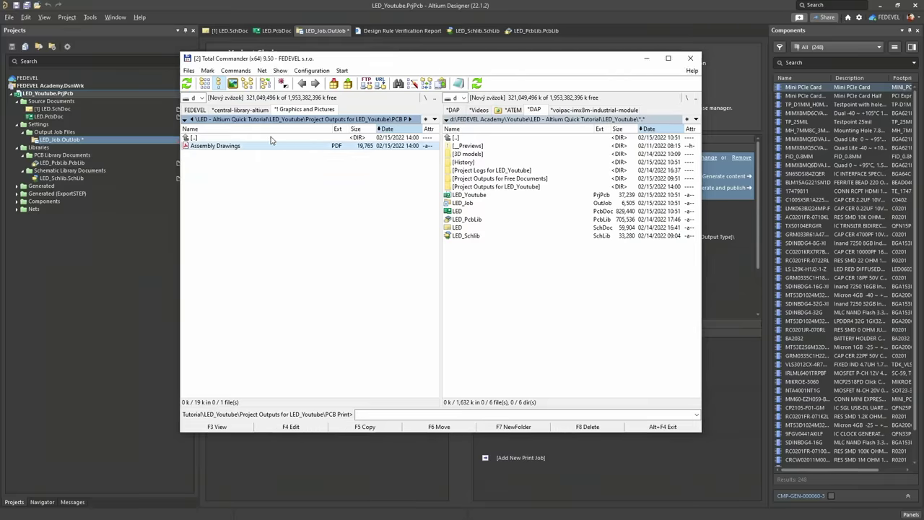
double_click(271, 138)
click(245, 38)
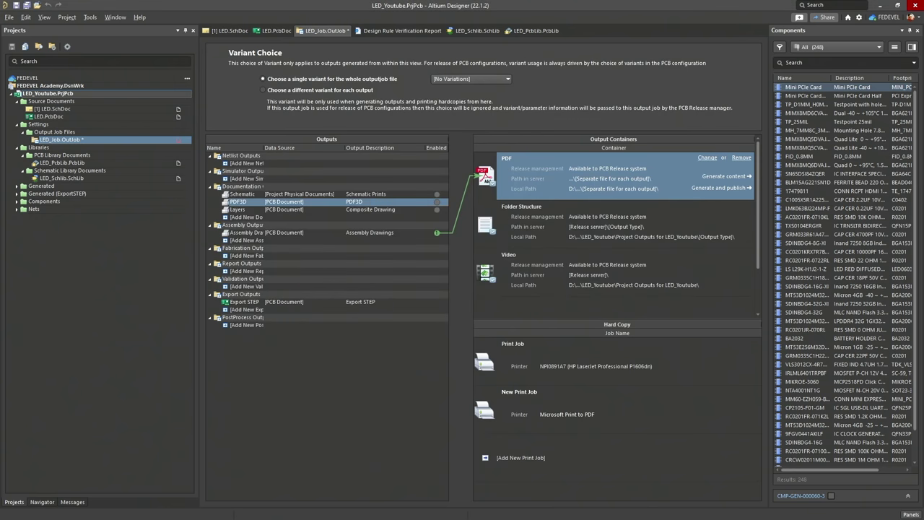
Add a Generates pick and place files output for [PCB Document] to the assembly outputs, review its columns and accept the setup
click(246, 233)
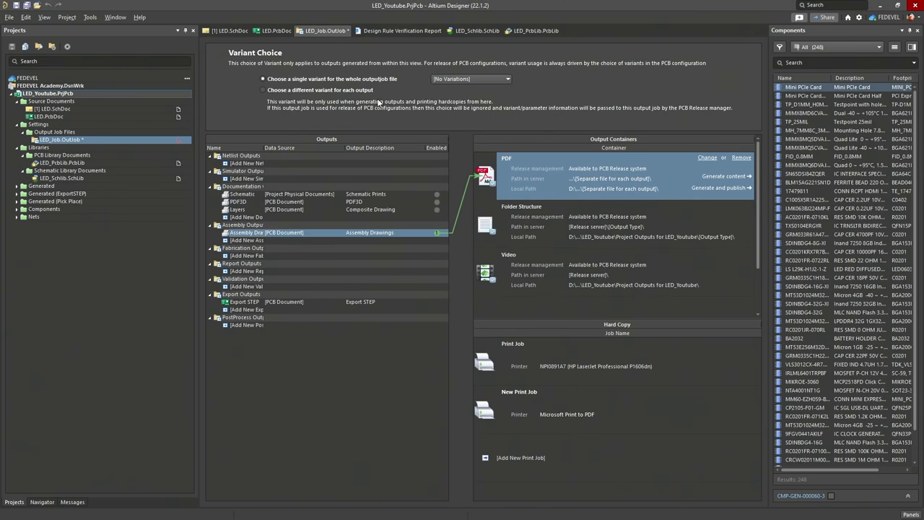
click(234, 240)
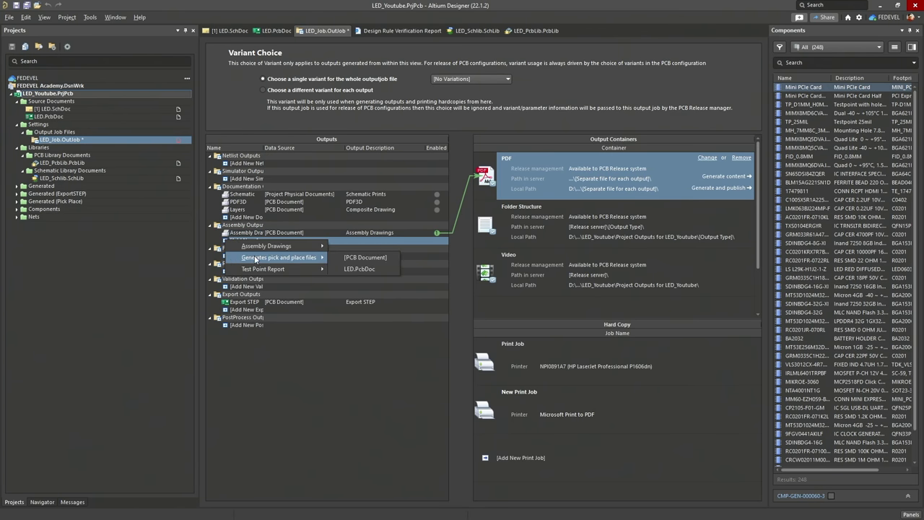
mouse_move(307, 262)
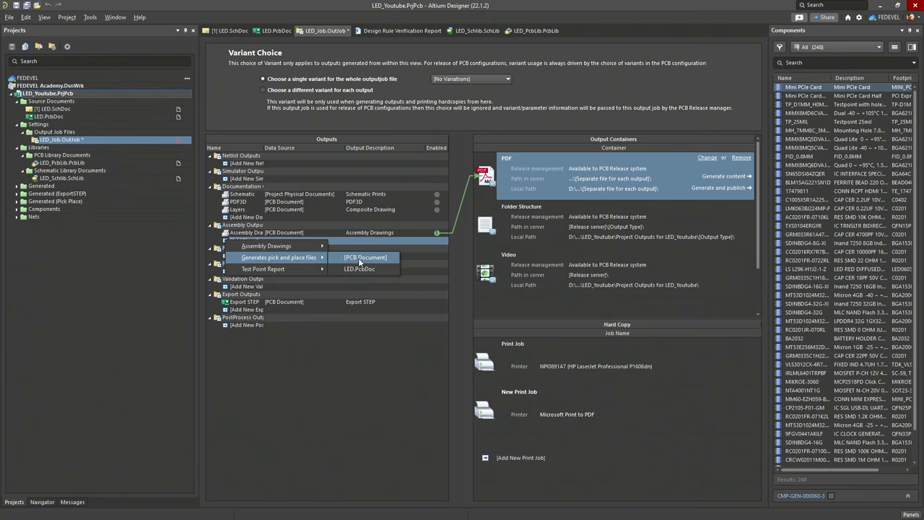
click(359, 261)
right_click(247, 241)
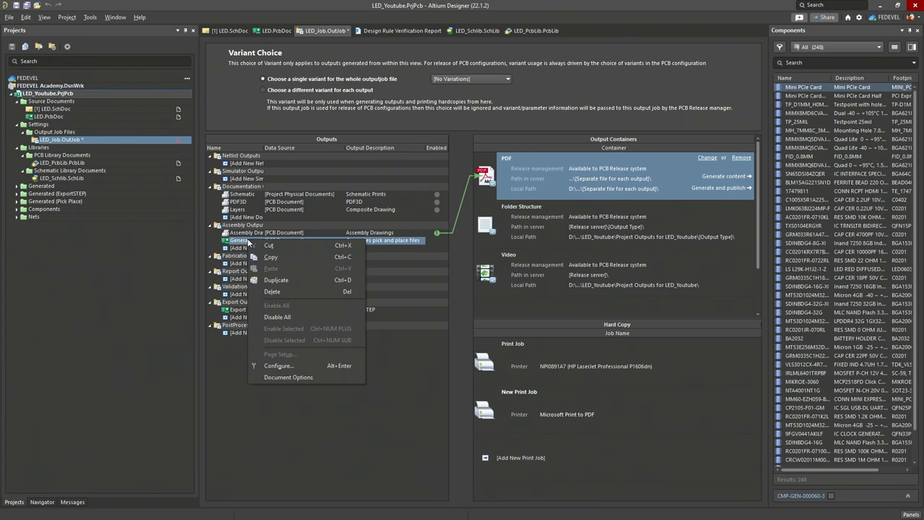
click(276, 365)
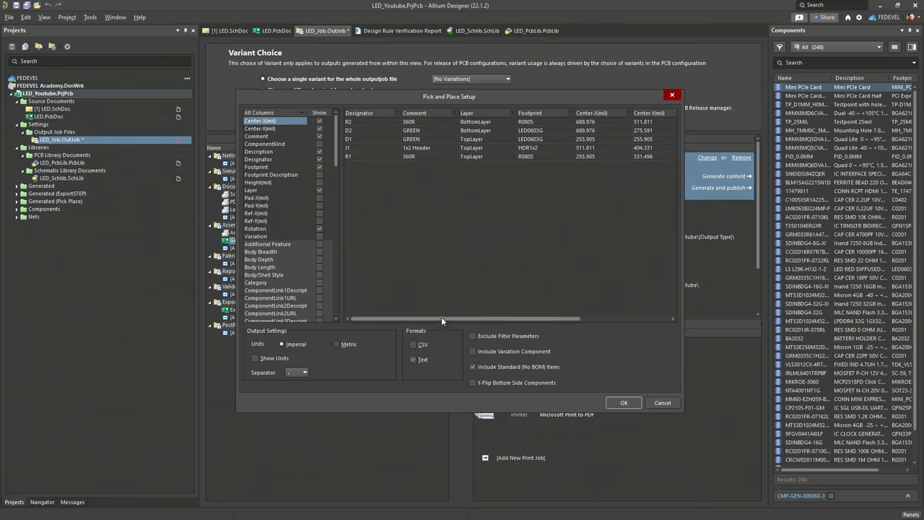
drag(442, 318, 399, 315)
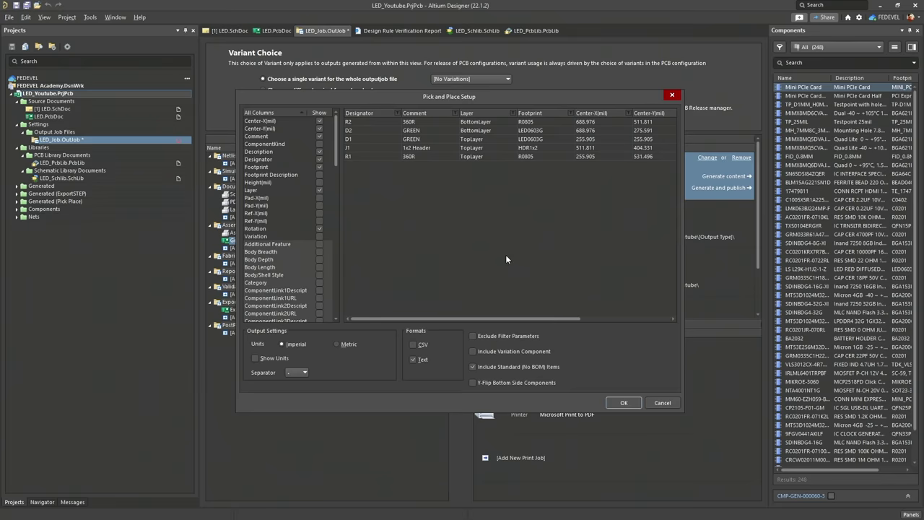
click(624, 403)
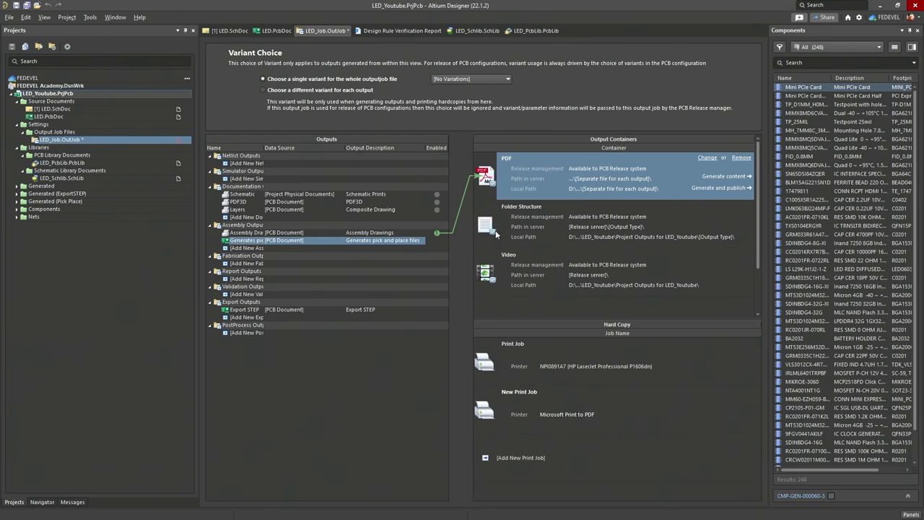
Assign the pick and place output instead of Export STEP to the Folder Structure container and generate its content
click(541, 218)
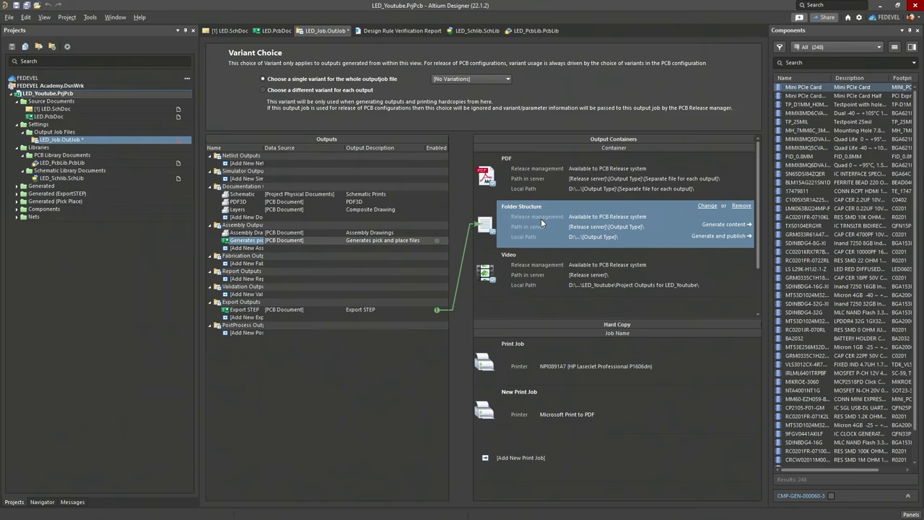
click(435, 310)
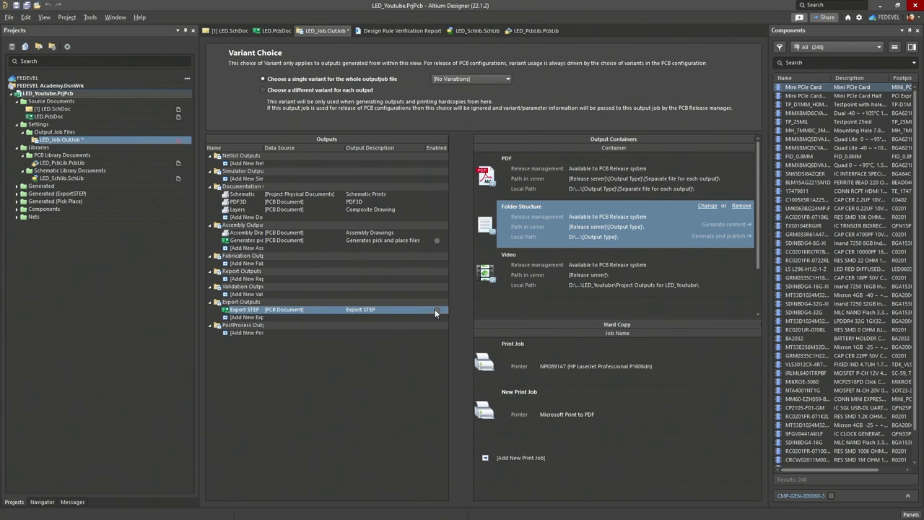
click(437, 241)
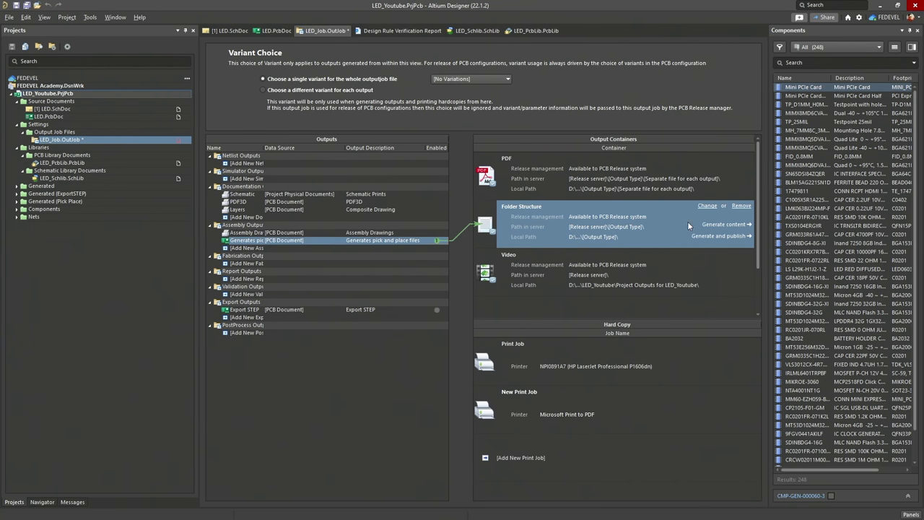
click(712, 224)
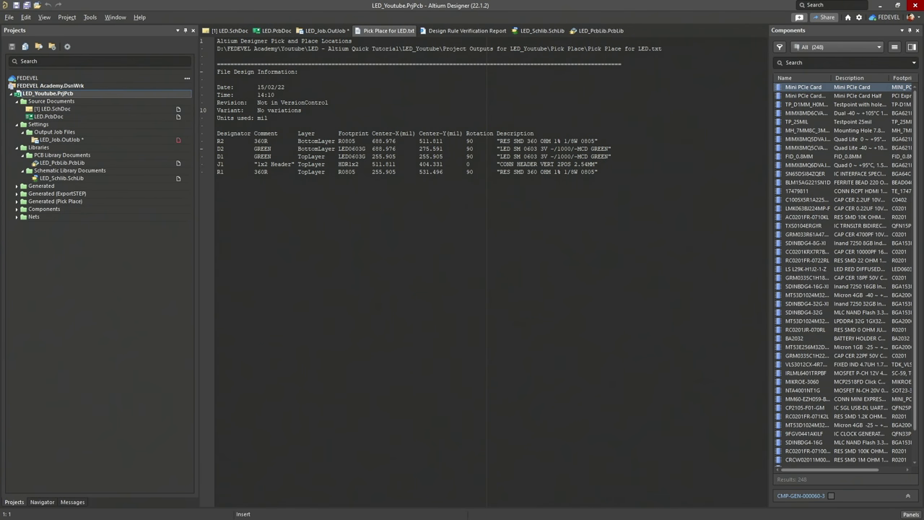
Open Pick Place for LED.txt from the Pick Place folder in Total Commander, close it and return to LED_Job.OutJob in Altium Designer
key(alt+Tab)
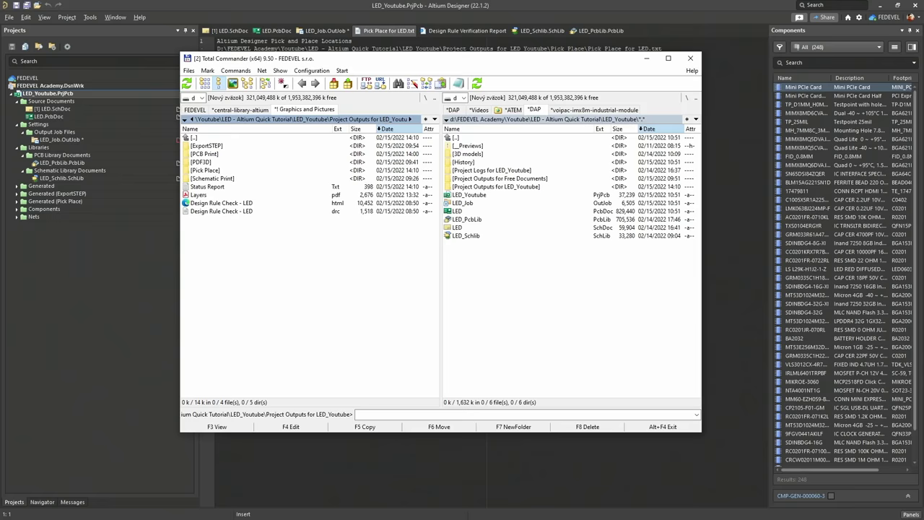
double_click(222, 171)
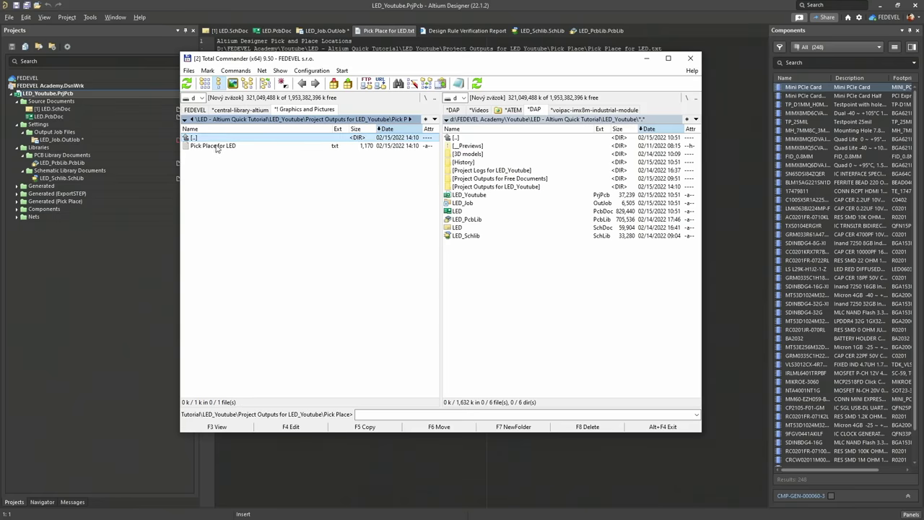
double_click(216, 147)
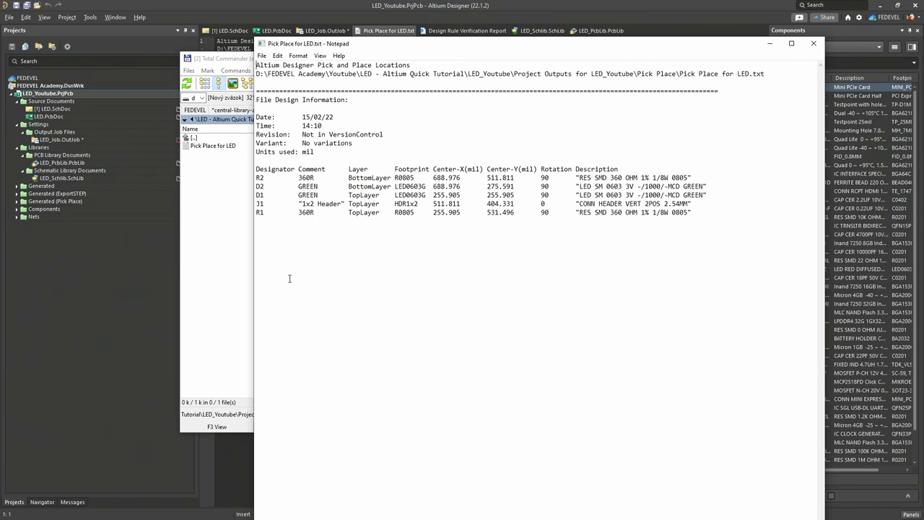
click(814, 43)
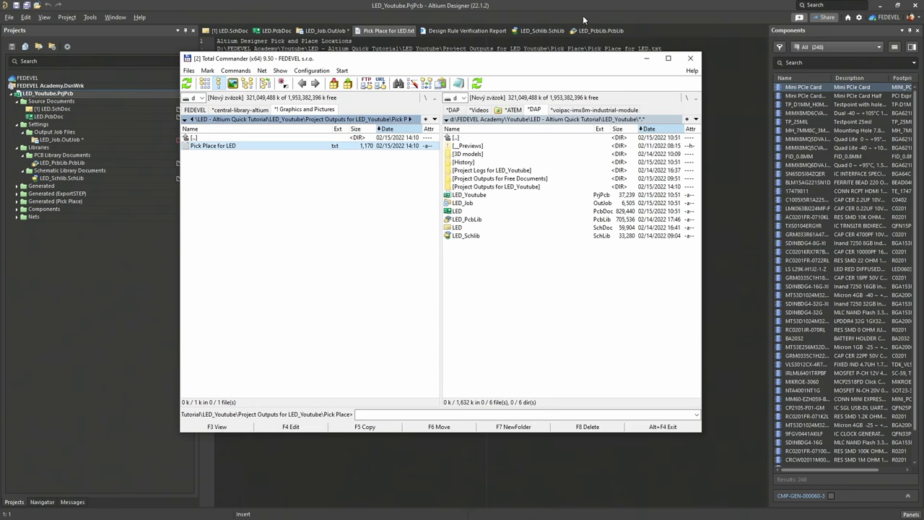
click(562, 7)
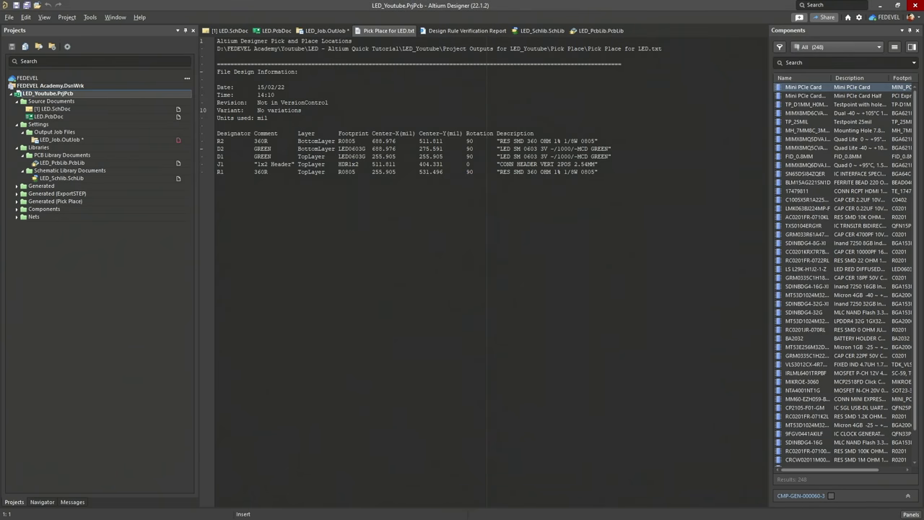
double_click(114, 139)
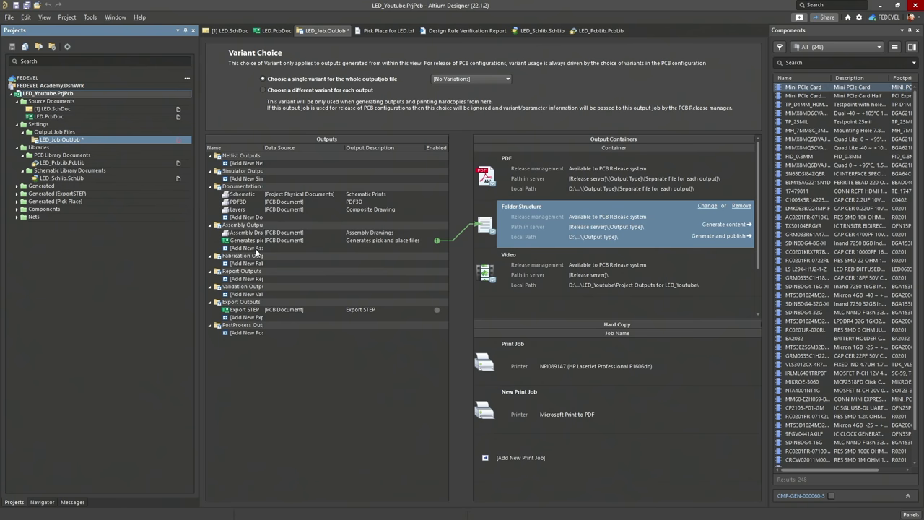
Add a Gerber Files output for [PCB Document], go through its general, layer, drill drawing, aperture and advanced settings, and accept the setup
click(226, 264)
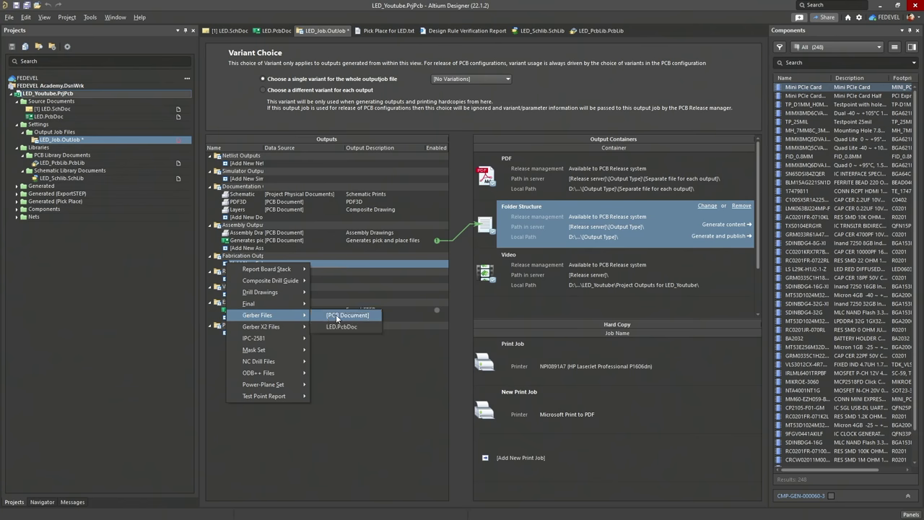
click(337, 315)
right_click(242, 265)
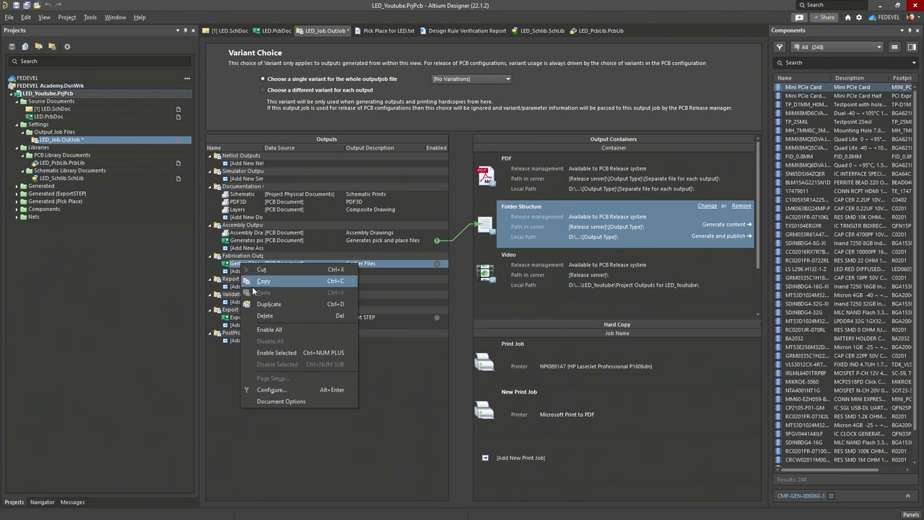
click(277, 386)
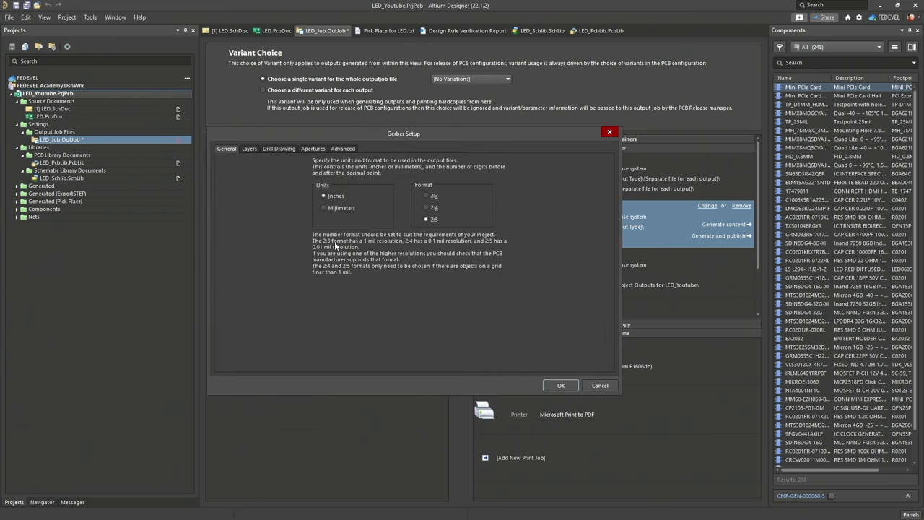
click(249, 149)
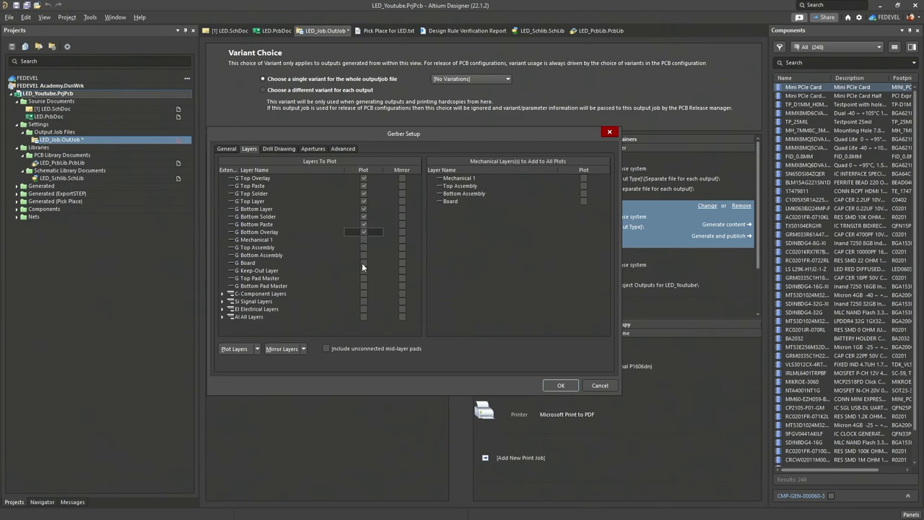
click(281, 149)
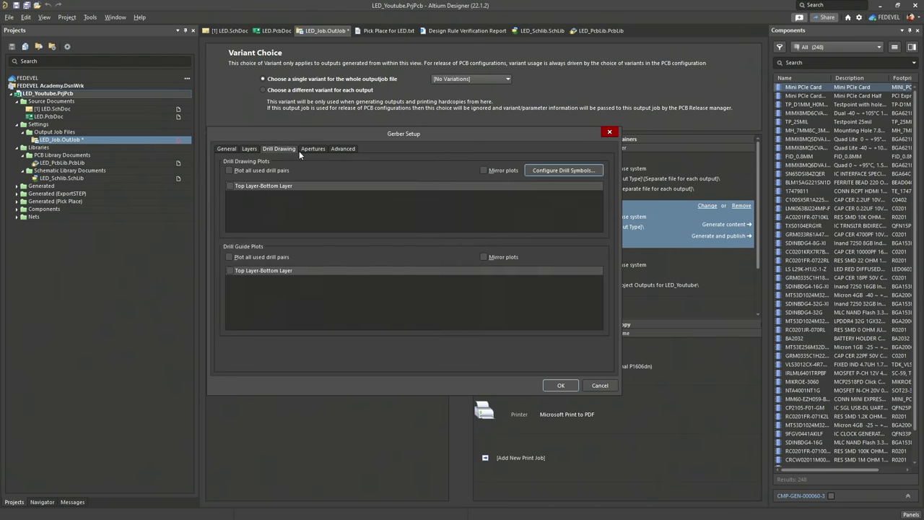
click(306, 149)
click(344, 147)
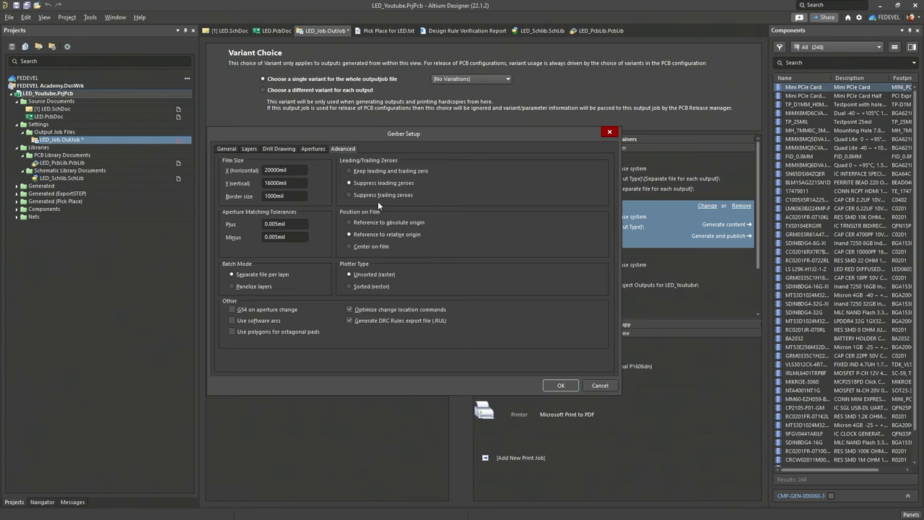
click(559, 385)
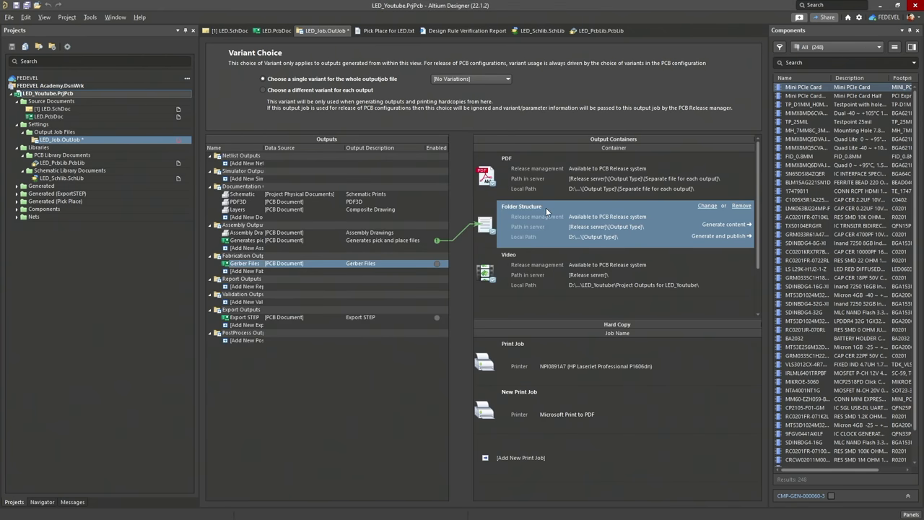
Assign Gerber Files instead of the pick and place output to the Folder Structure container and generate its content
click(437, 241)
click(436, 263)
click(710, 229)
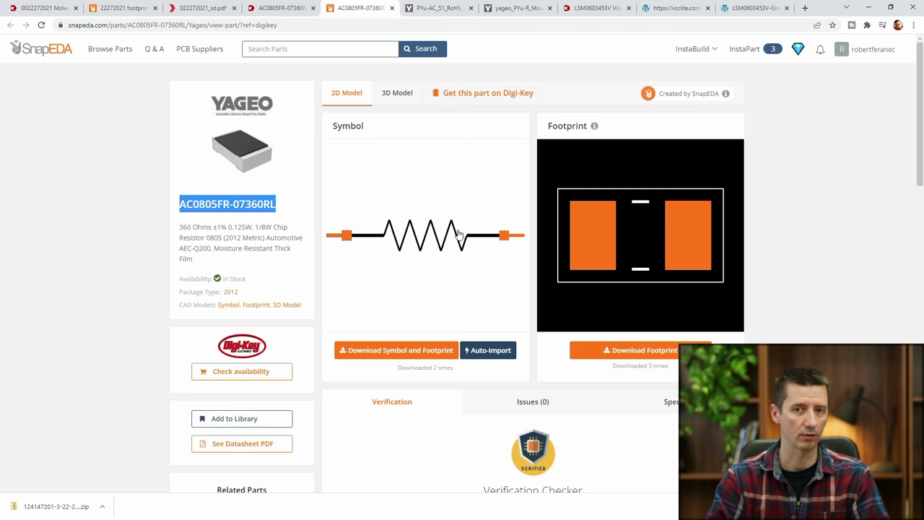
Search the web for viewmate in the browser, view PentaLogix's ViewMate product page and put the browser away
click(805, 8)
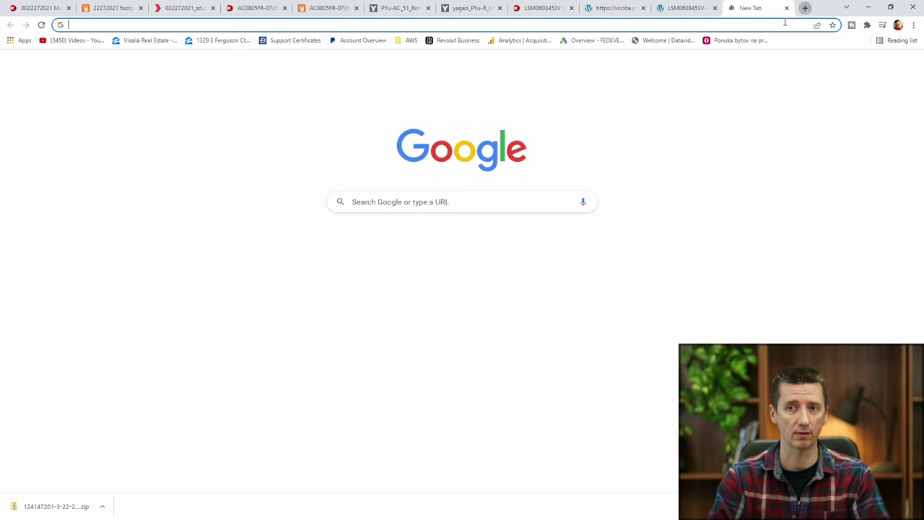
text(viewmate)
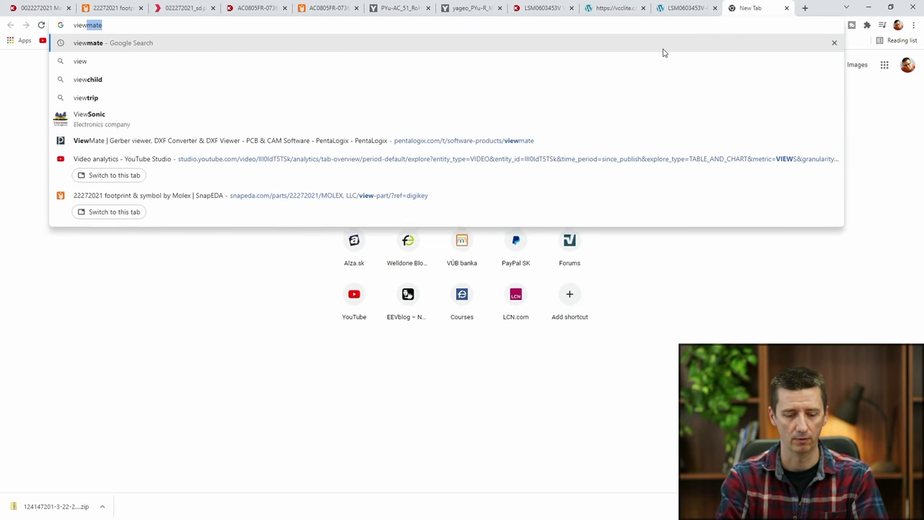
key(Return)
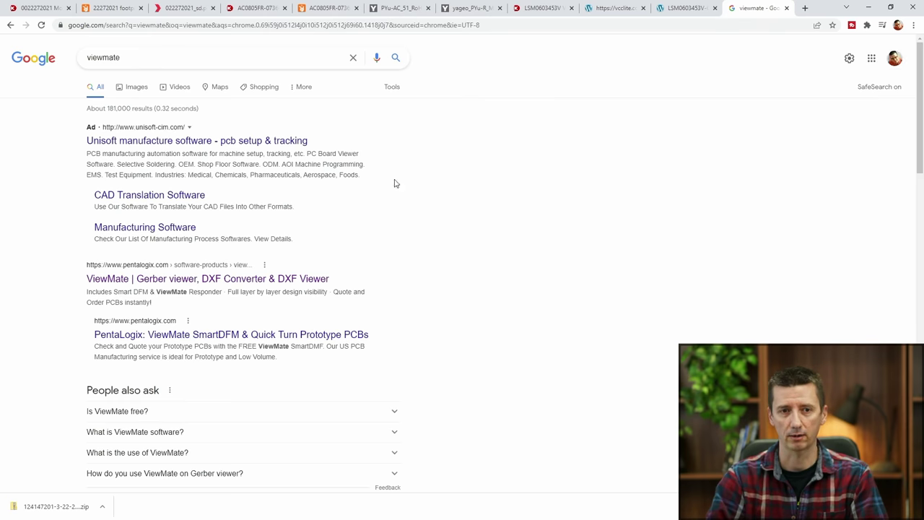
click(207, 279)
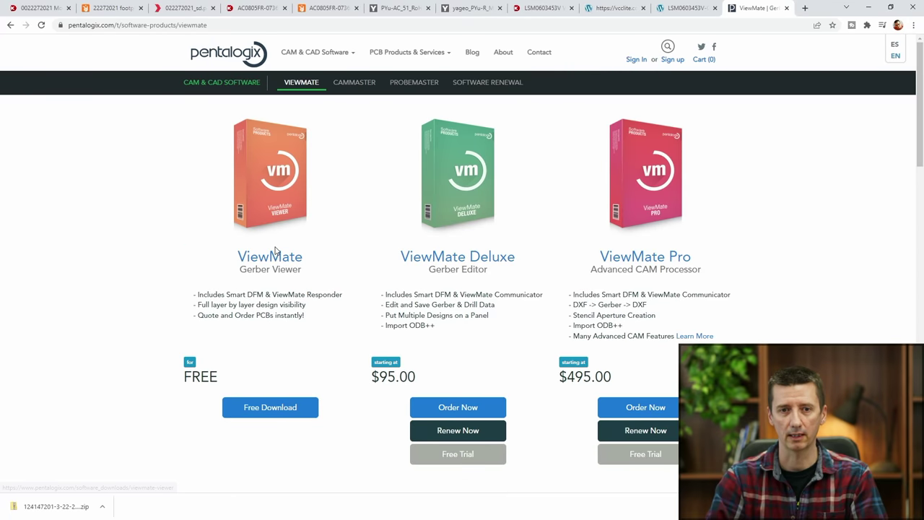
click(869, 7)
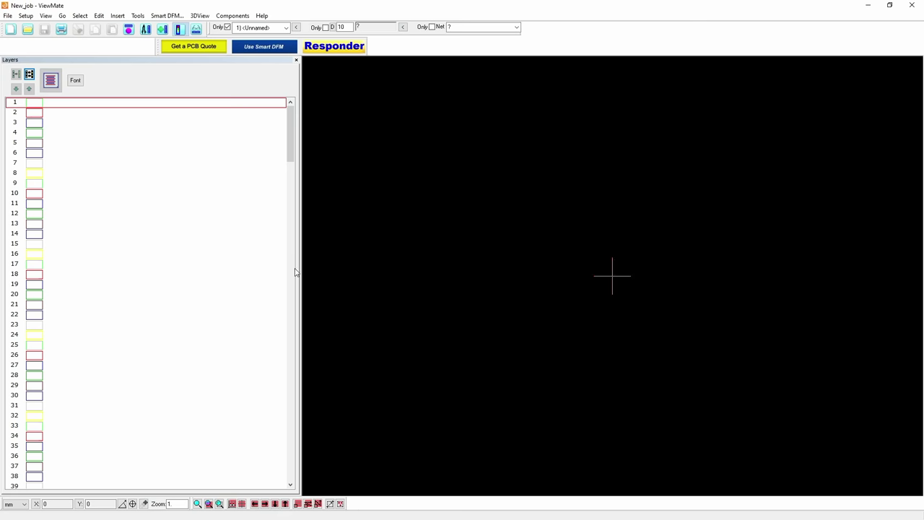
Start a Gerber import in ViewMate, copy the path of the project's Gerber output folder from Total Commander and return to the import
click(8, 16)
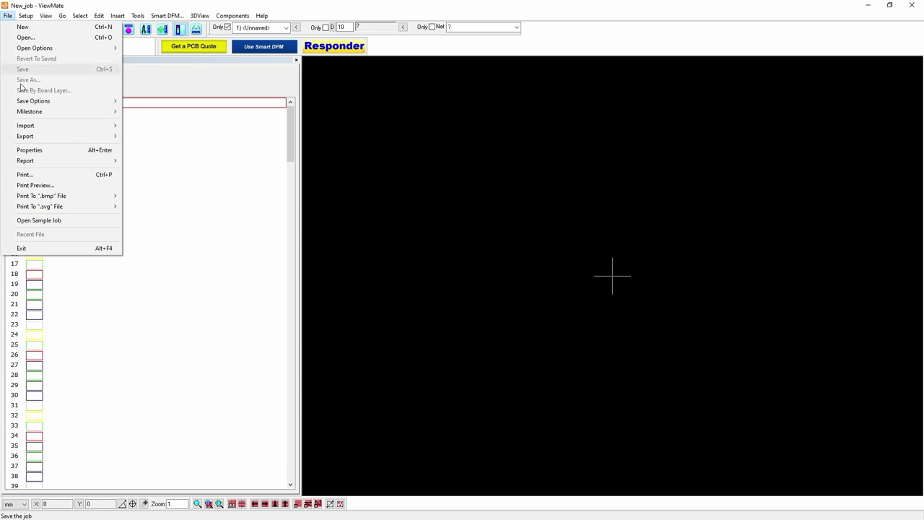
mouse_move(25, 125)
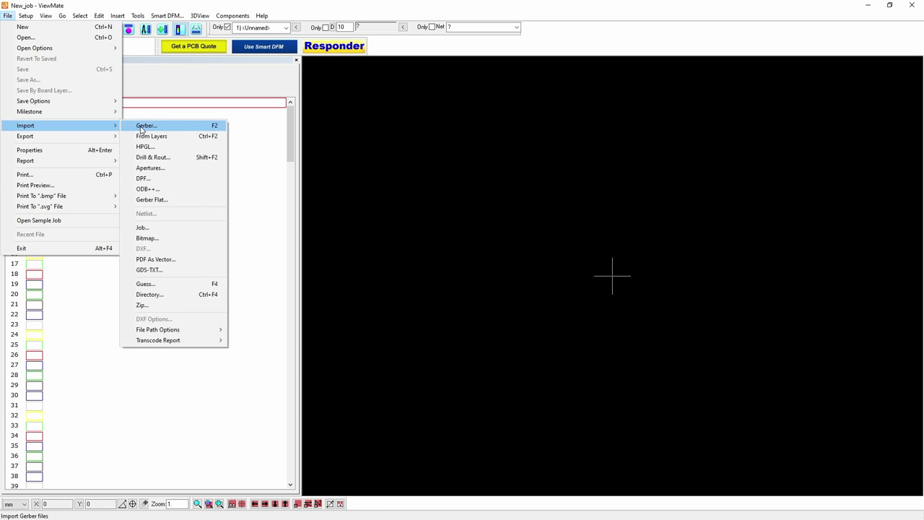
click(141, 127)
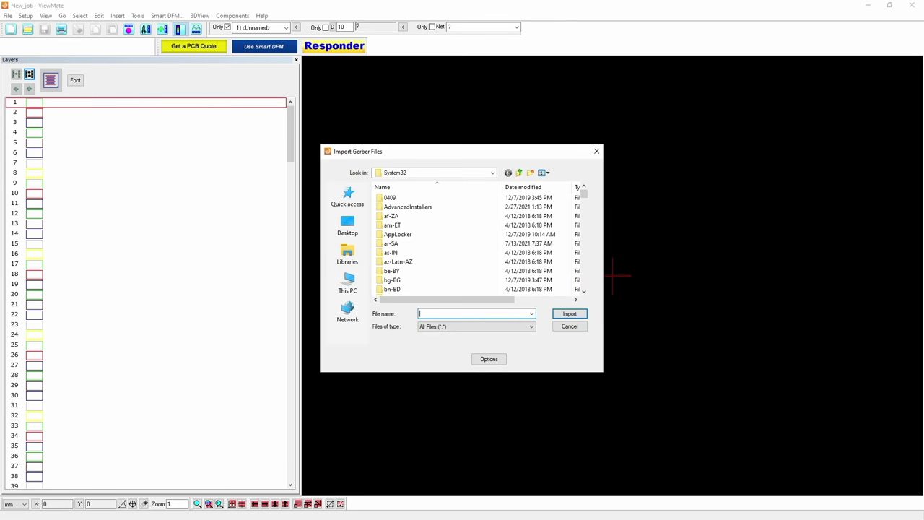
key(alt+Tab)
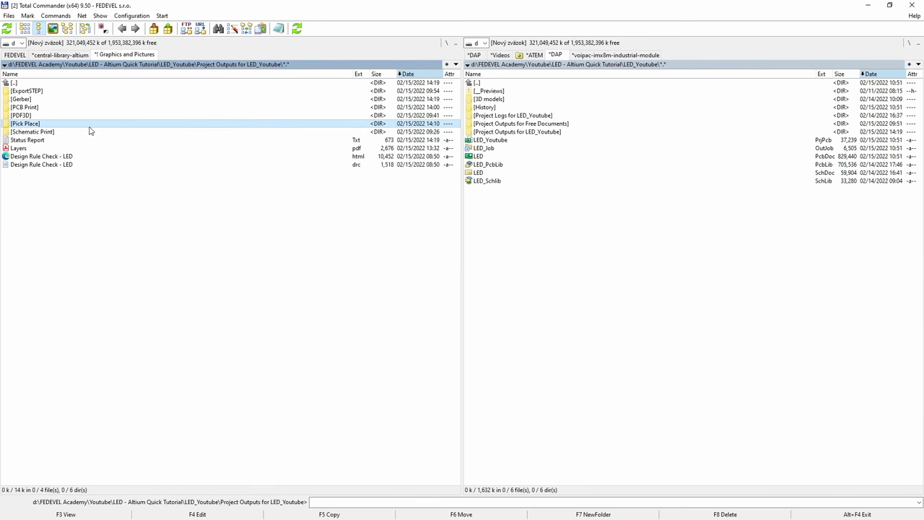
double_click(32, 101)
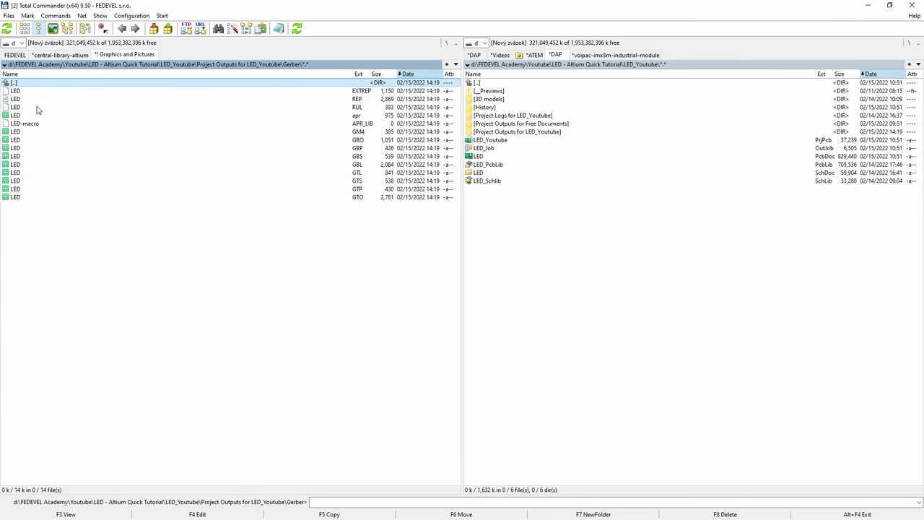
click(327, 65)
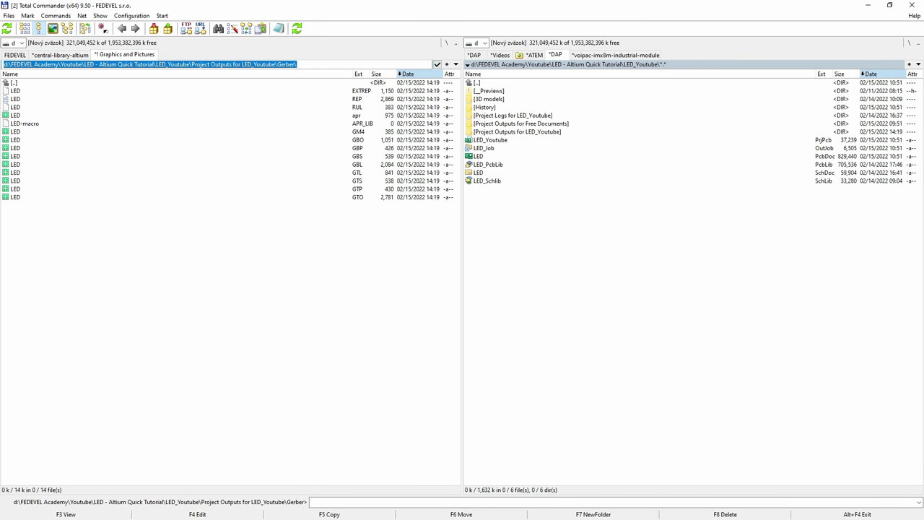
key(alt+Tab)
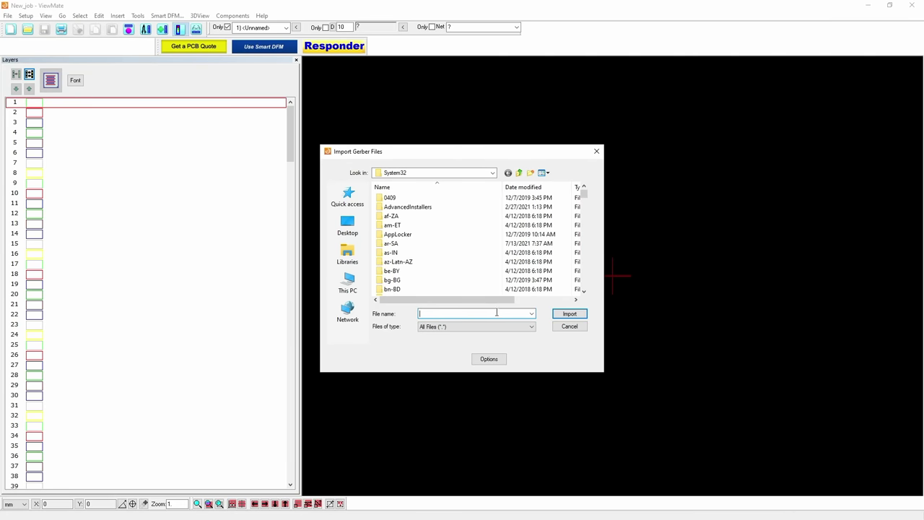
Open the copied Gerber folder path in the import dialog and import all of its files
key(ctrl+v)
key(Return)
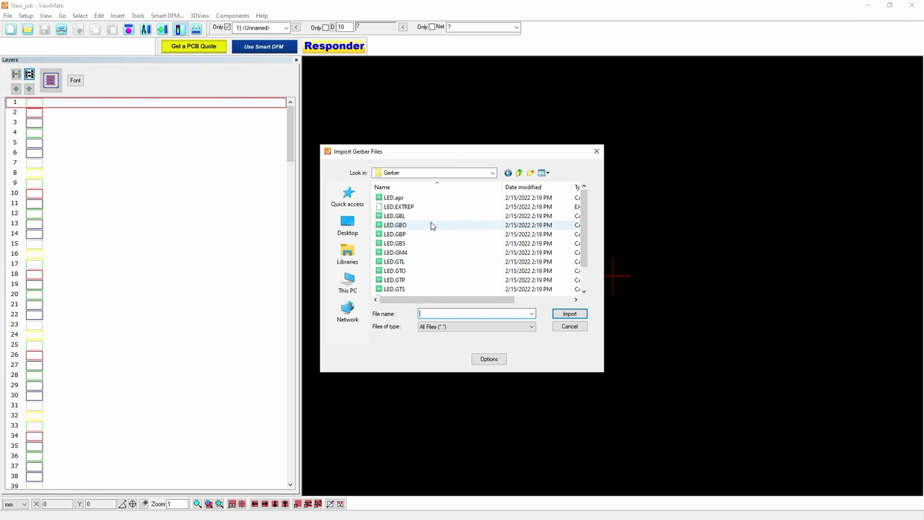
drag(426, 224, 460, 245)
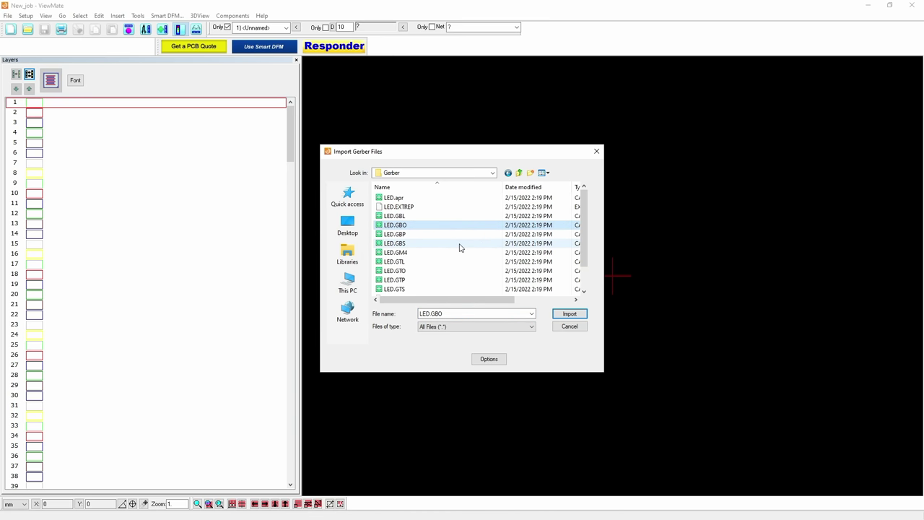
key(ctrl+a)
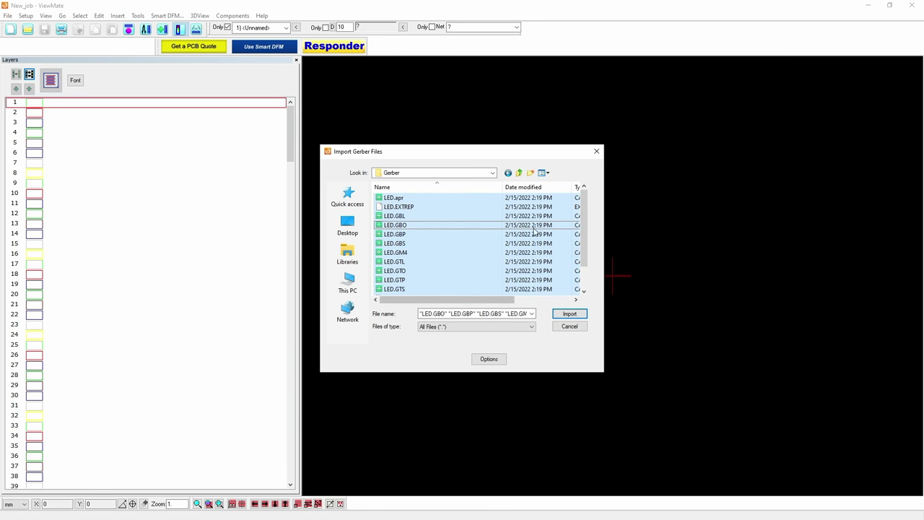
click(569, 316)
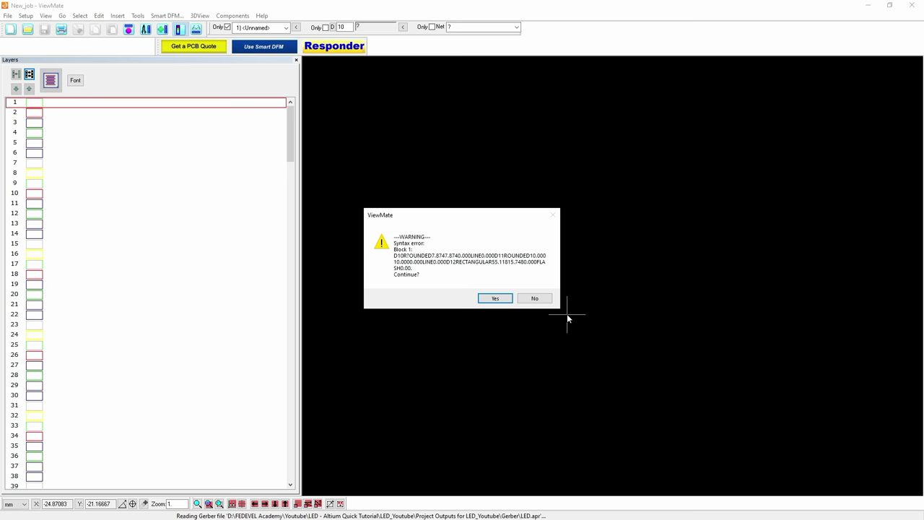
click(505, 298)
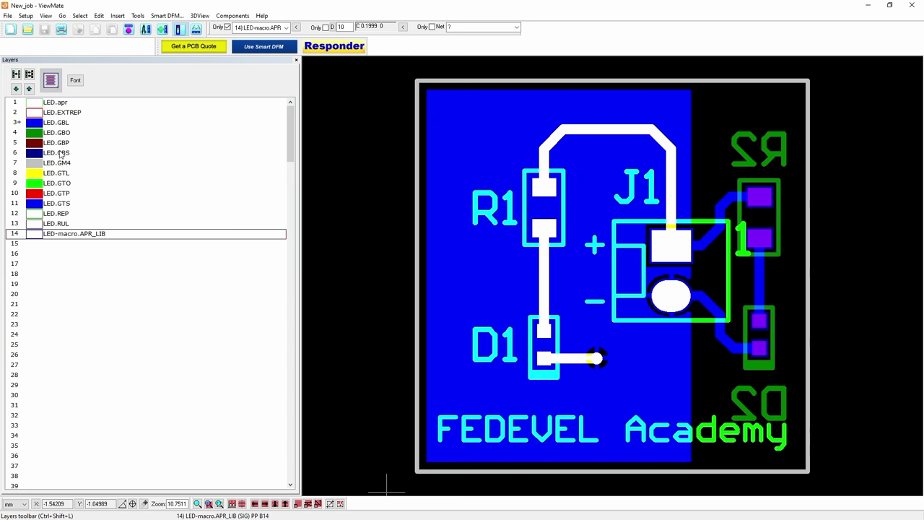
Hide all layers, then show the board outline LED.GM4 and the bottom layers LED.GBL, LED.GBO, LED.GBP and LED.GBS one by one
click(29, 74)
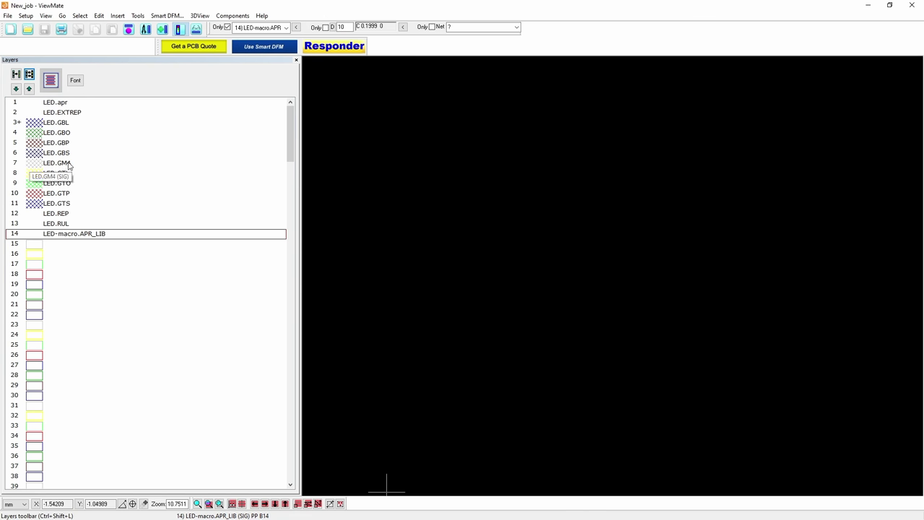
click(34, 163)
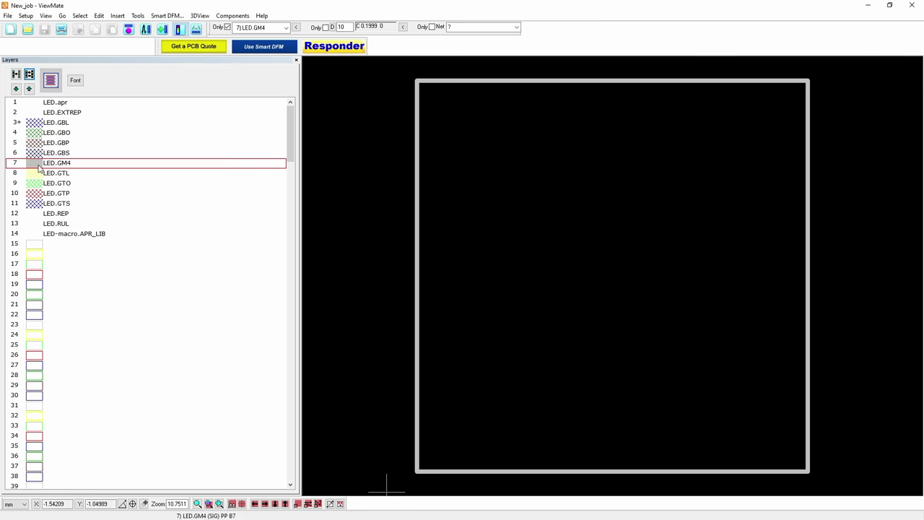
click(35, 124)
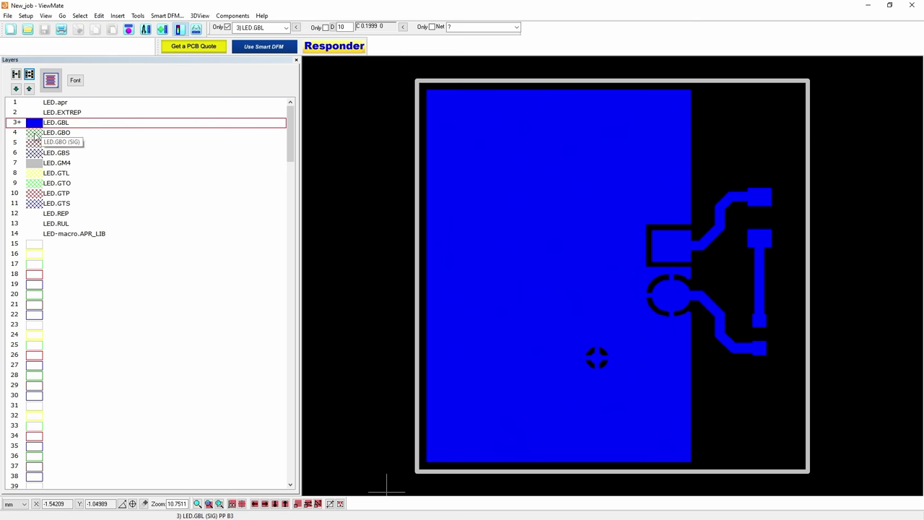
click(34, 133)
click(35, 143)
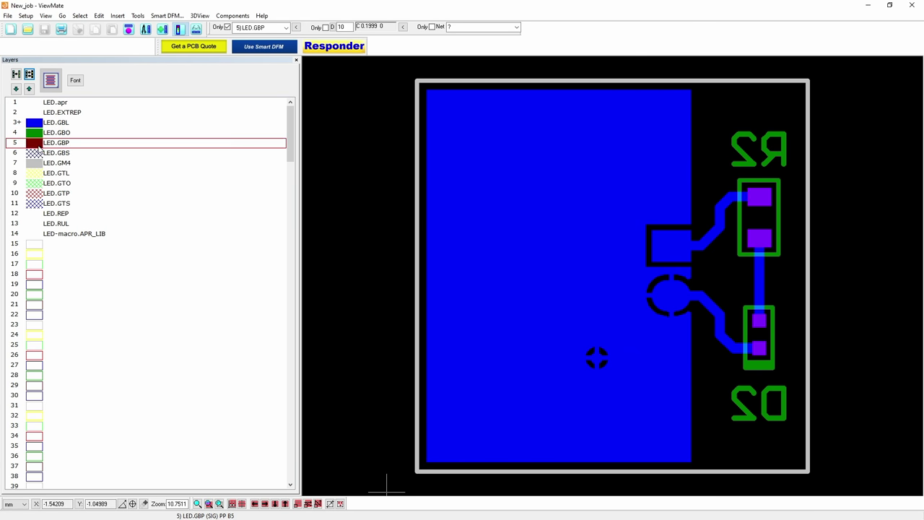
click(34, 154)
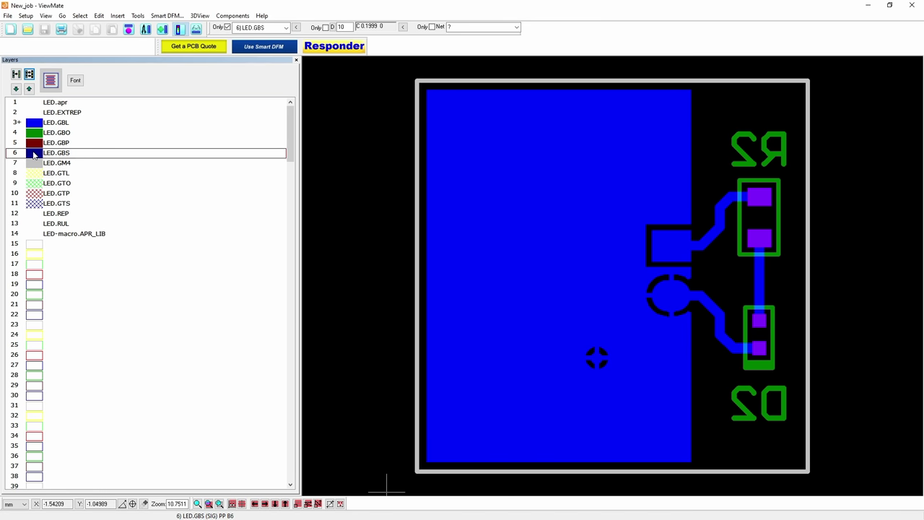
Hide the four bottom layers and show the top layers LED.GTL, LED.GTO, LED.GTP and LED.GTS with the board outline
click(34, 153)
click(35, 144)
click(34, 133)
click(34, 122)
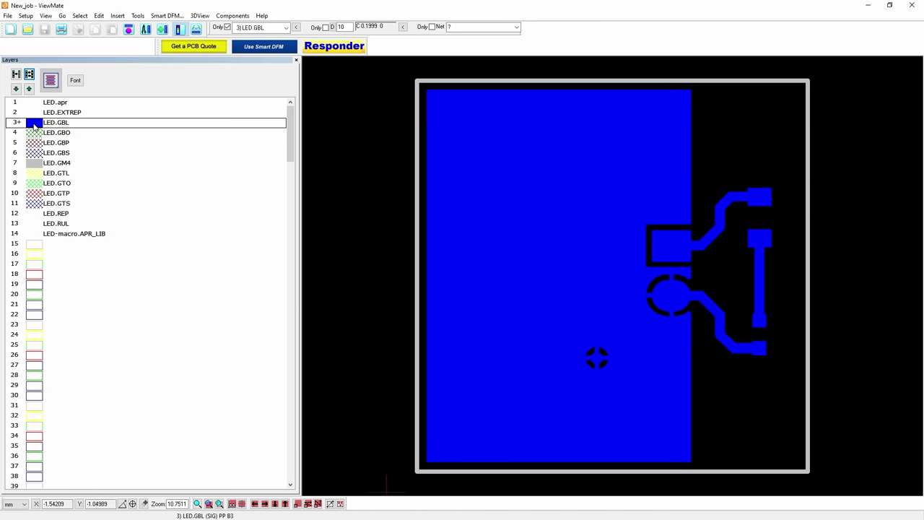
click(34, 174)
click(34, 183)
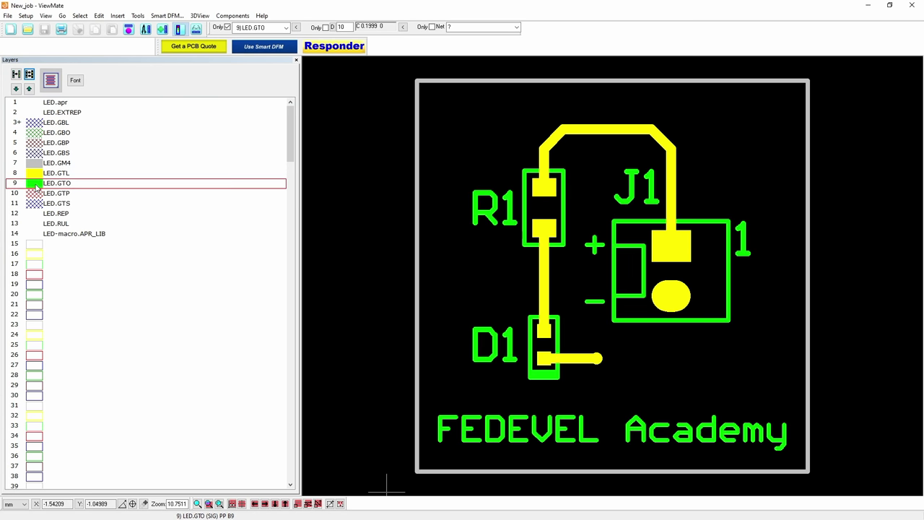
click(34, 194)
click(34, 204)
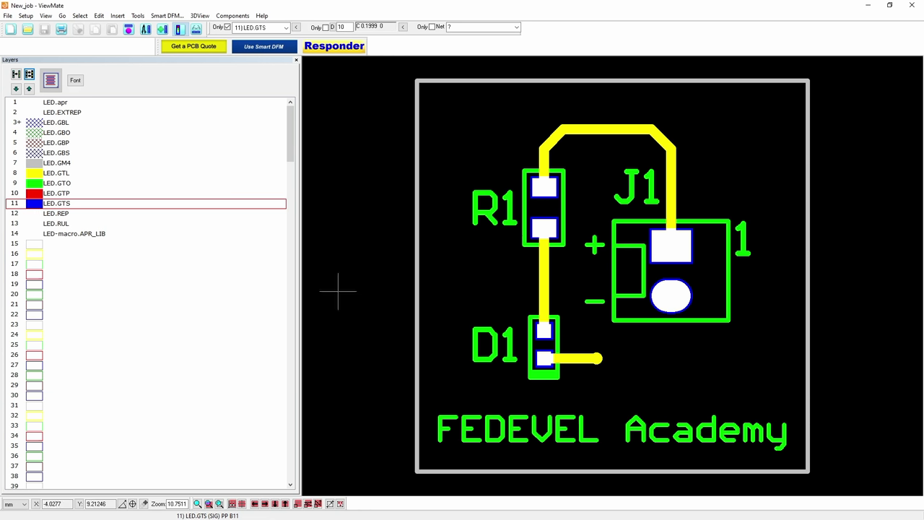
Switch to LED_Job.OutJob in Altium Designer, add an NC Drill Files fabrication output for [PCB Document] and accept its drill setup
key(alt+Tab)
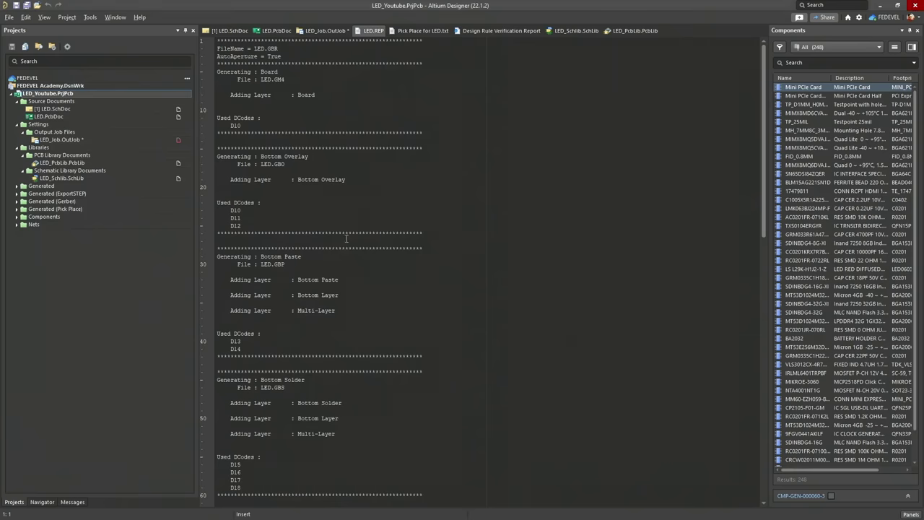
double_click(75, 141)
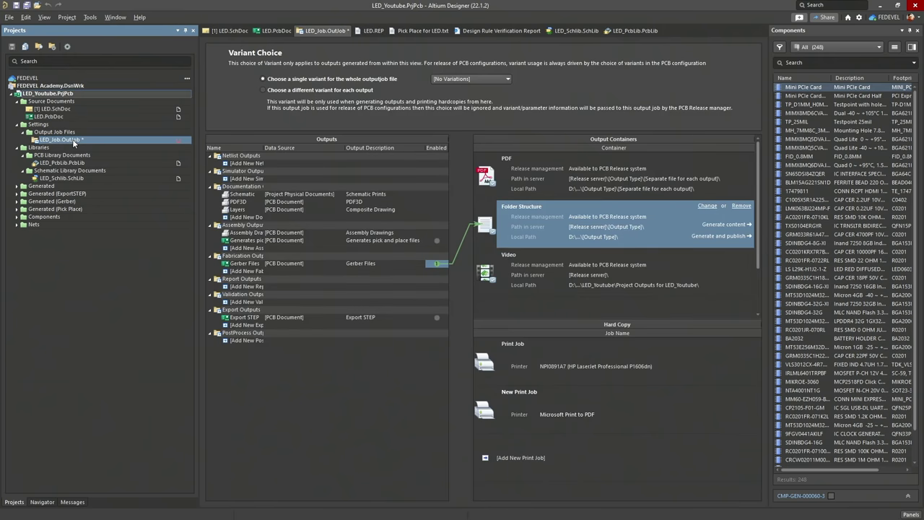
click(227, 272)
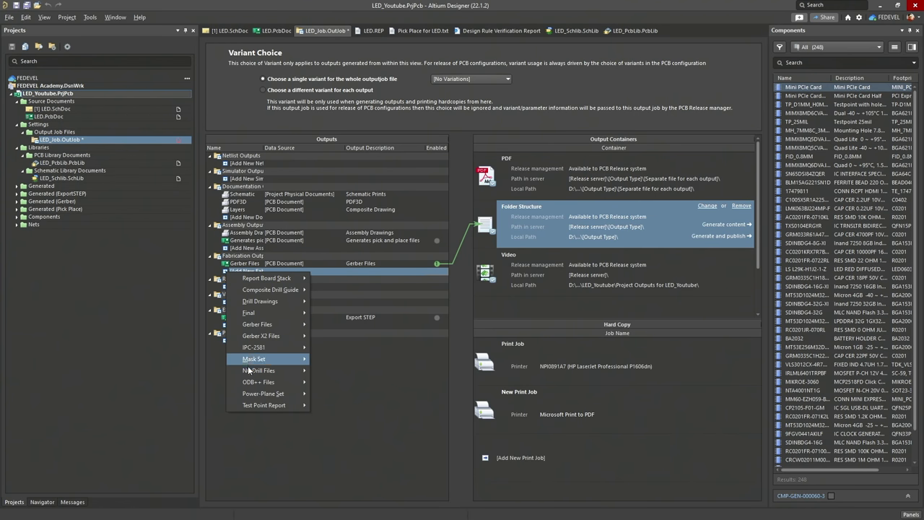
click(328, 371)
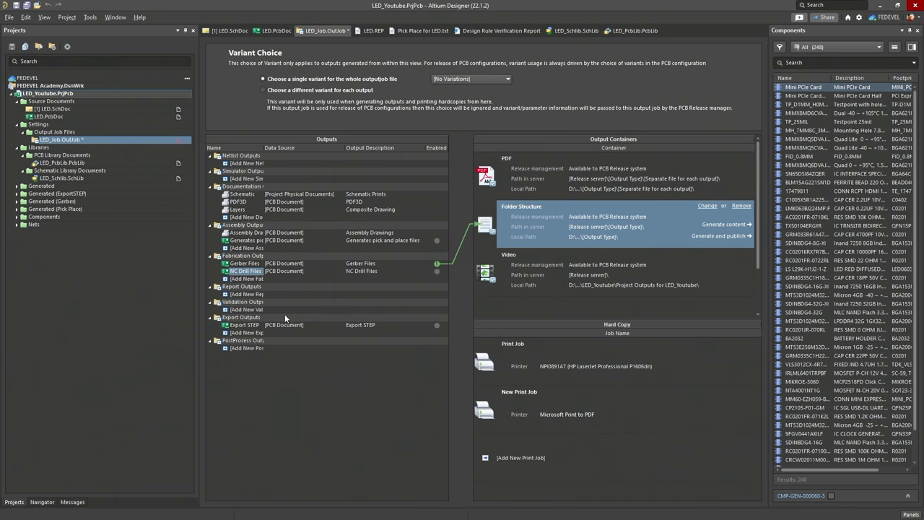
right_click(254, 275)
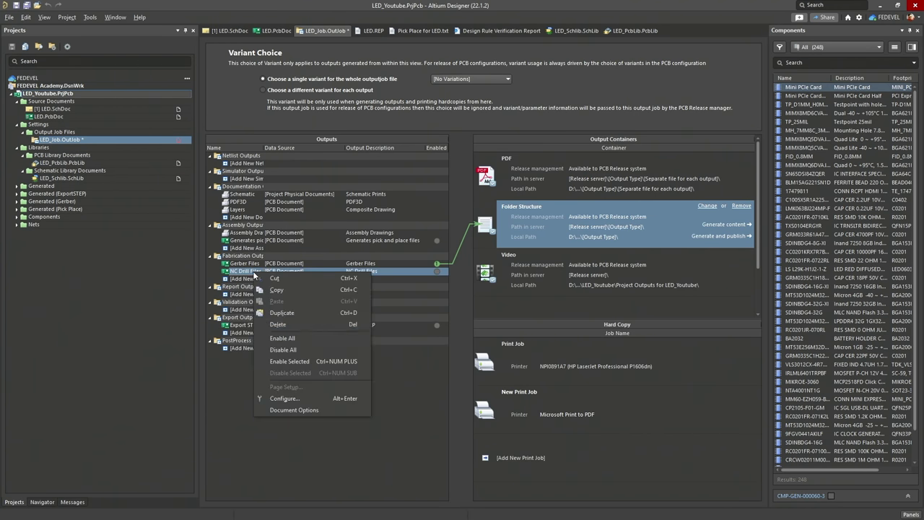
click(283, 398)
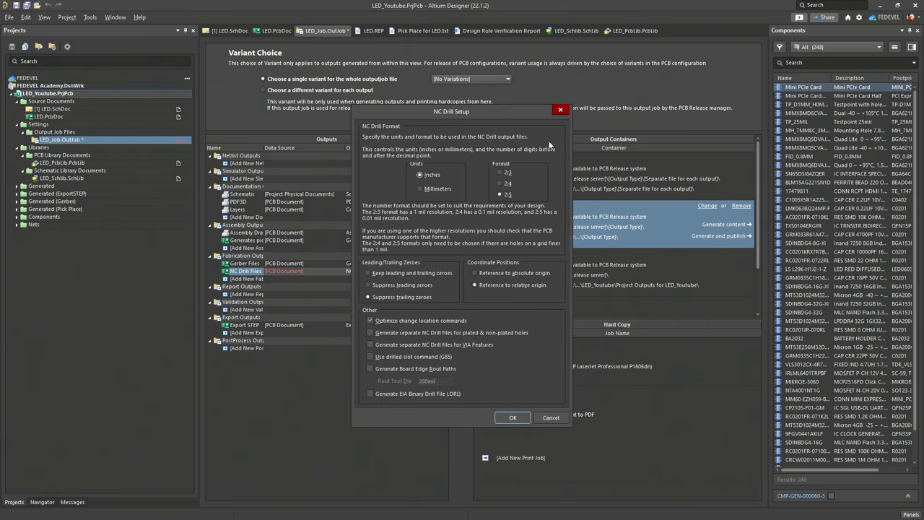
click(504, 418)
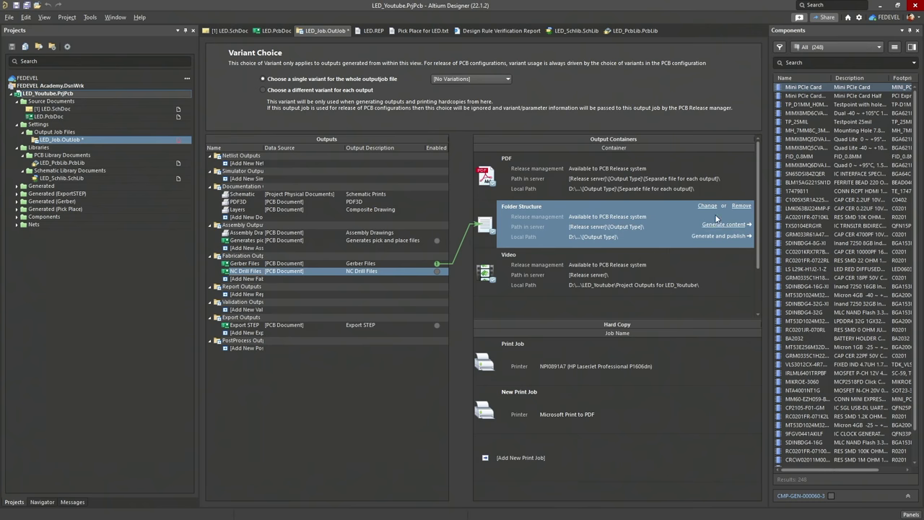
Assign NC Drill Files instead of Gerber Files to the Folder Structure container and generate its content
click(438, 263)
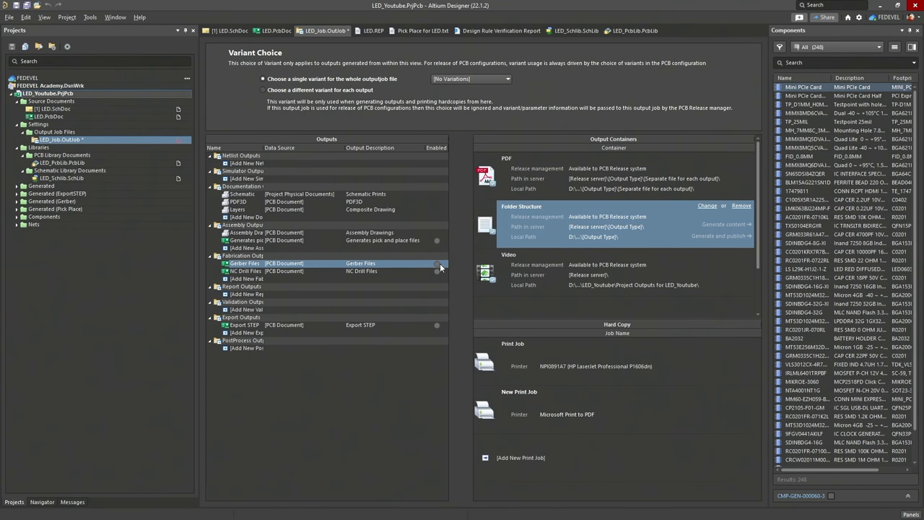
click(436, 270)
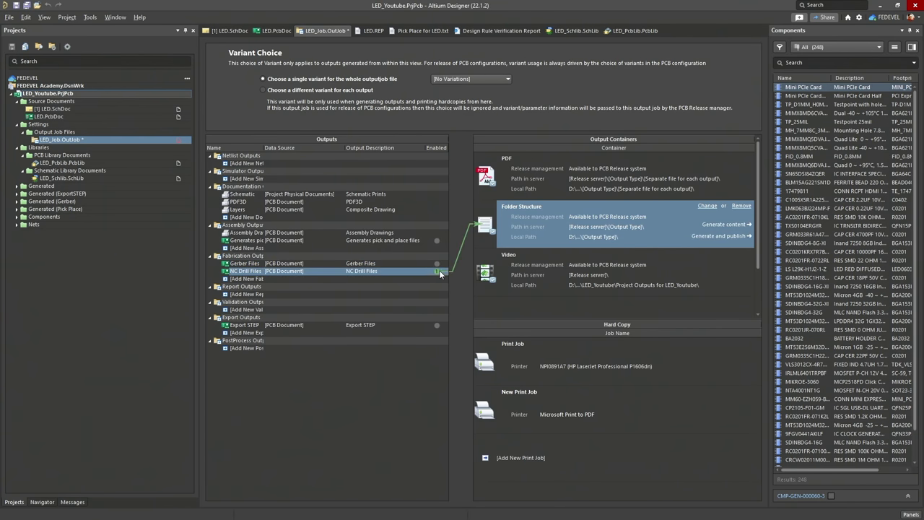
click(724, 224)
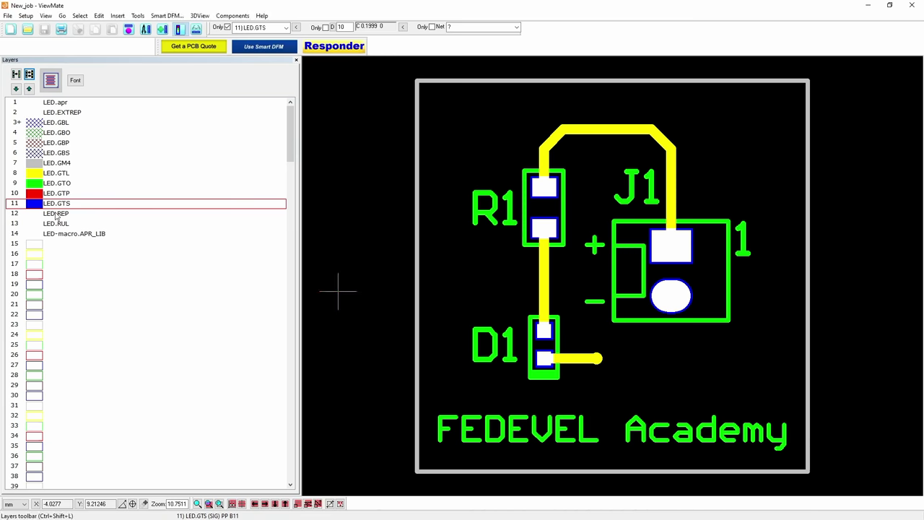
In ViewMate, import the drill file LED.TXT from the NC Drill output folder into empty layer 15
click(59, 246)
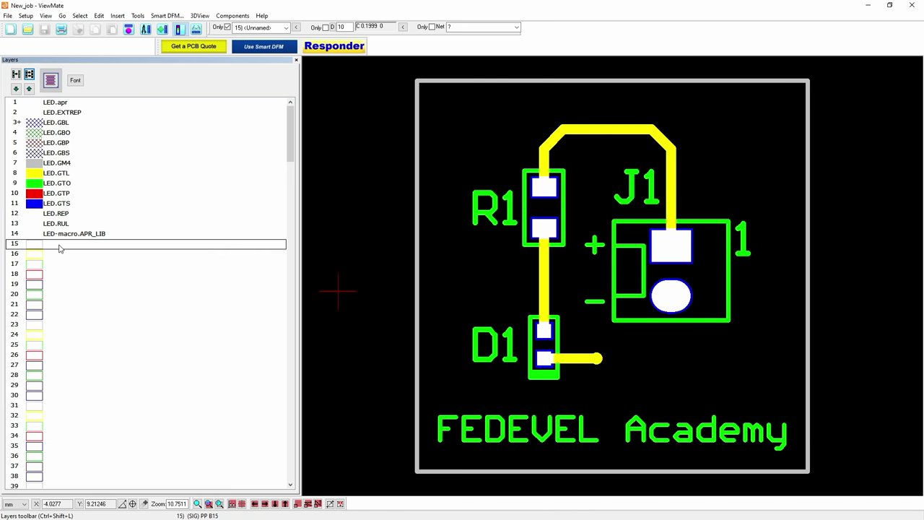
click(7, 15)
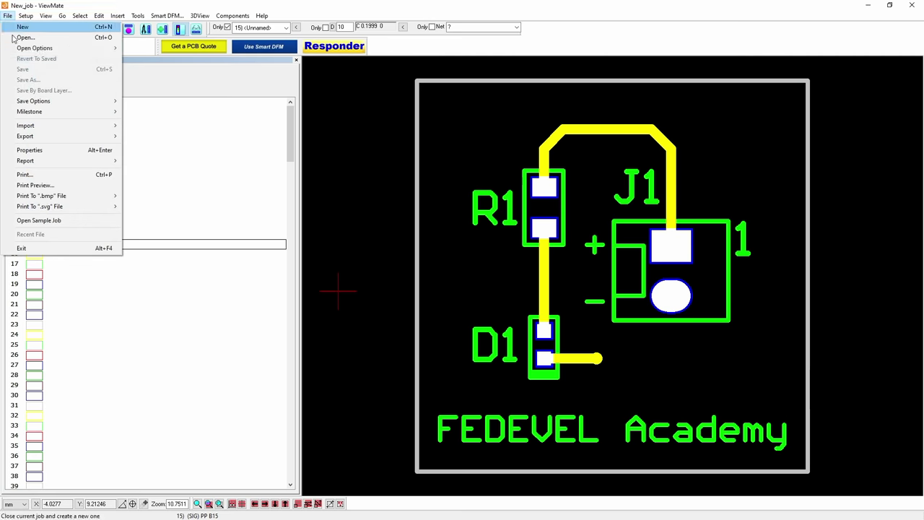
mouse_move(33, 126)
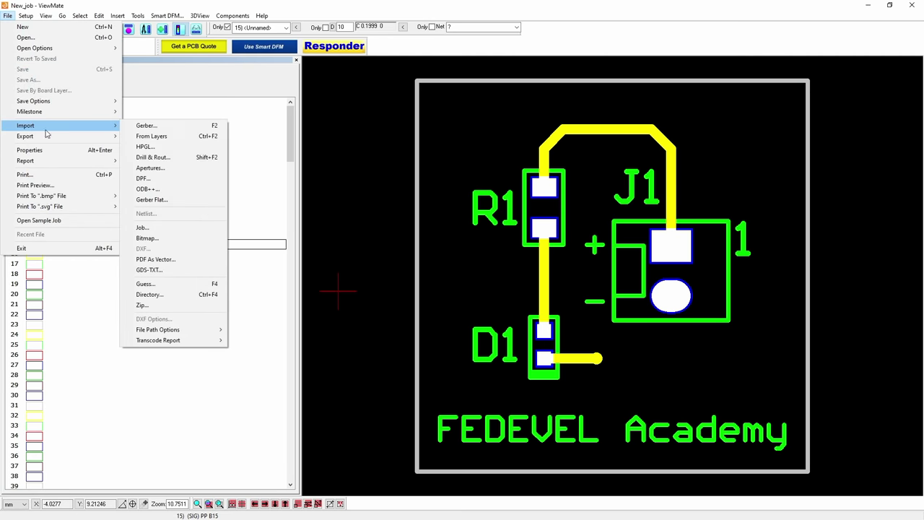
click(183, 158)
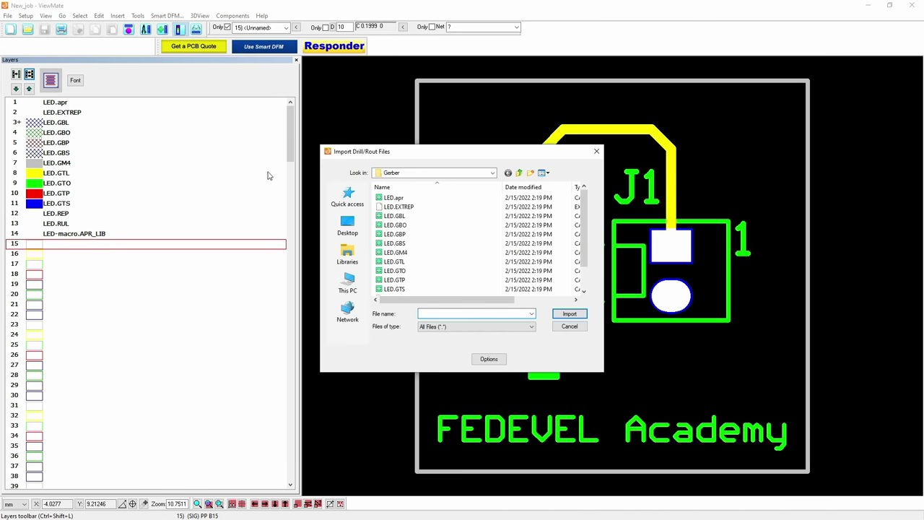
click(519, 173)
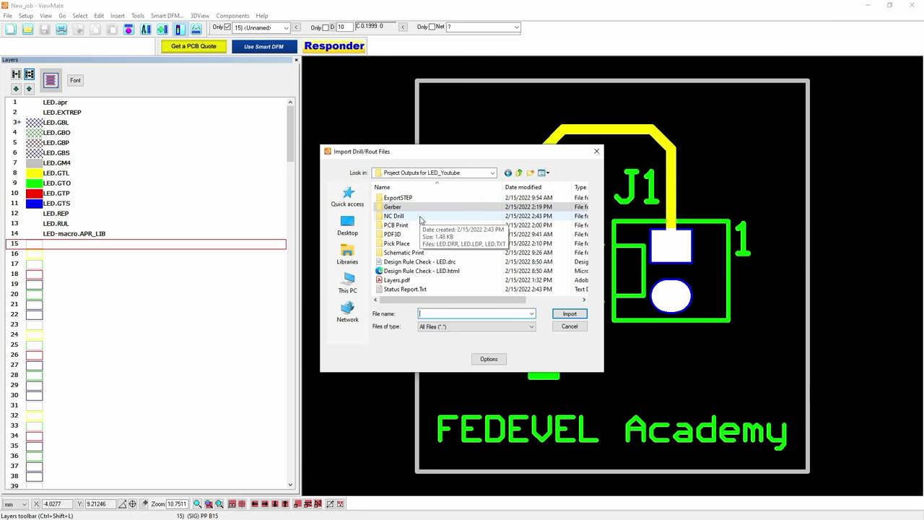
double_click(394, 216)
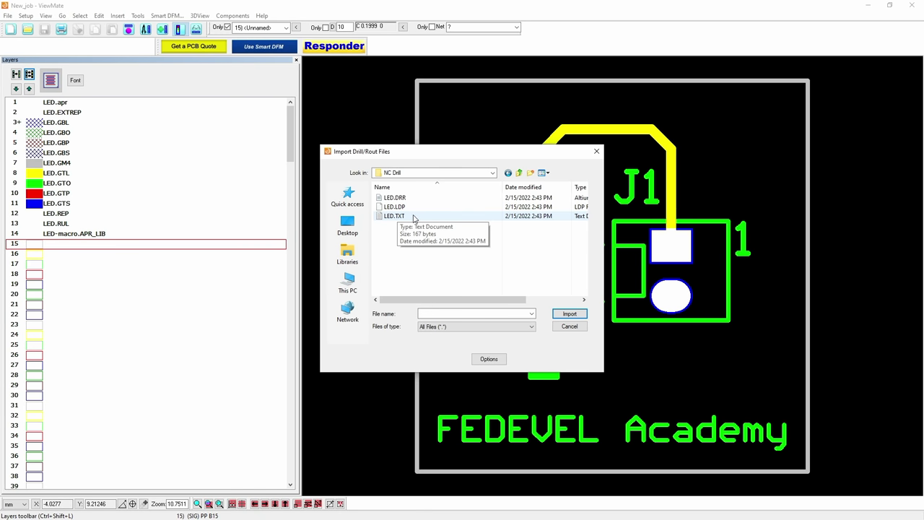
click(412, 217)
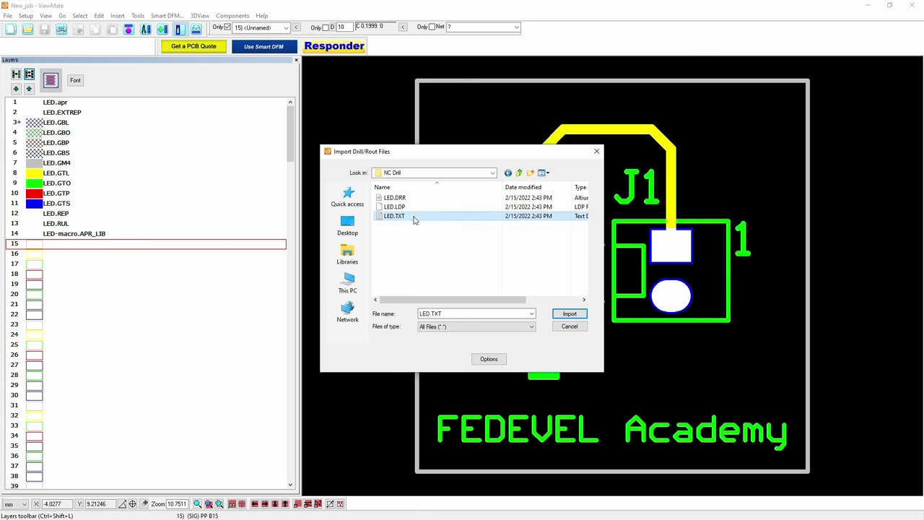
click(570, 314)
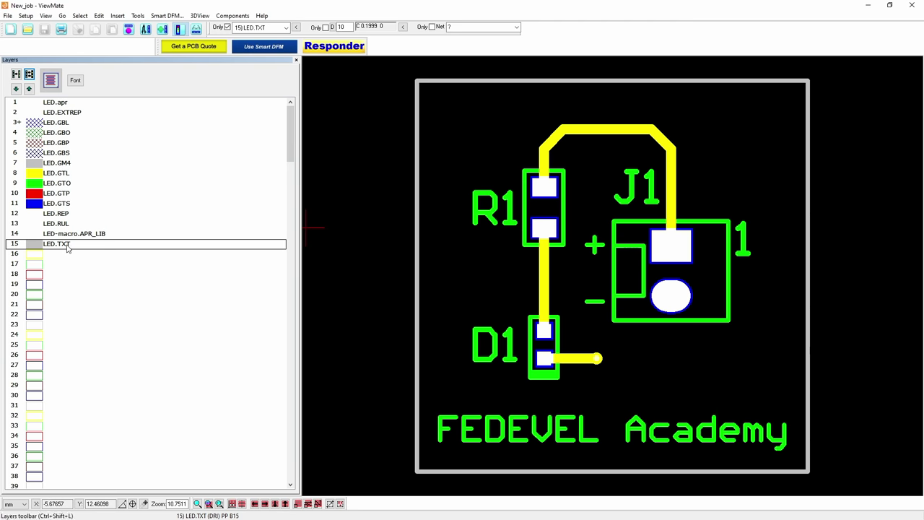
Hide LED.GTS, LED.GTP and LED.GTO, and toggle LED.GTL to check the drill holes against the top copper pads
click(34, 203)
click(34, 194)
click(34, 184)
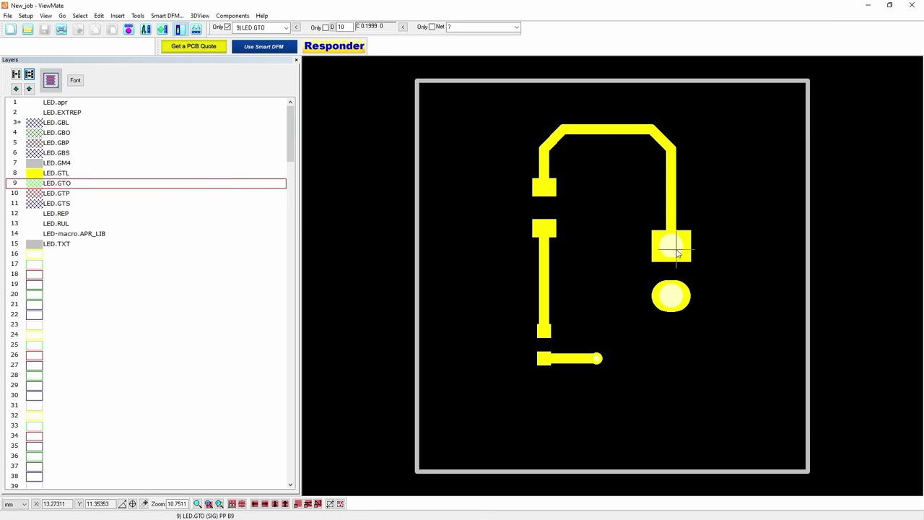
click(39, 175)
click(39, 174)
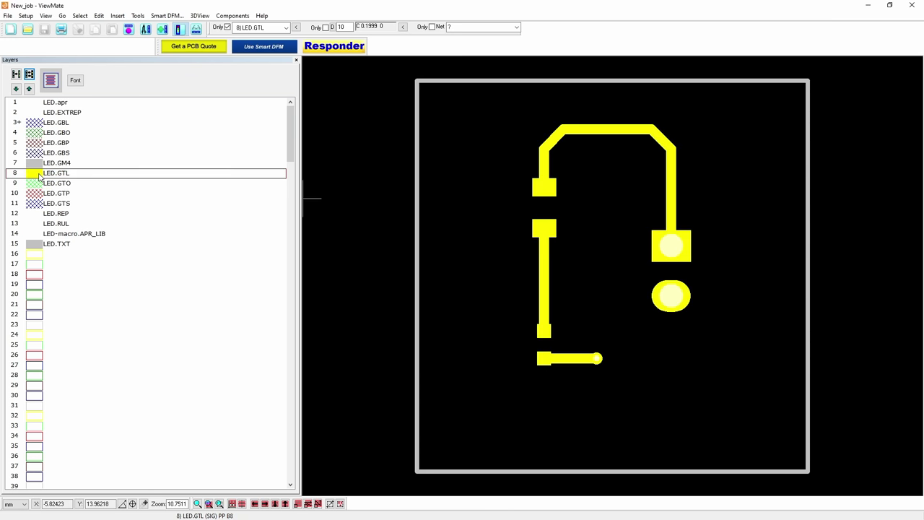
click(39, 174)
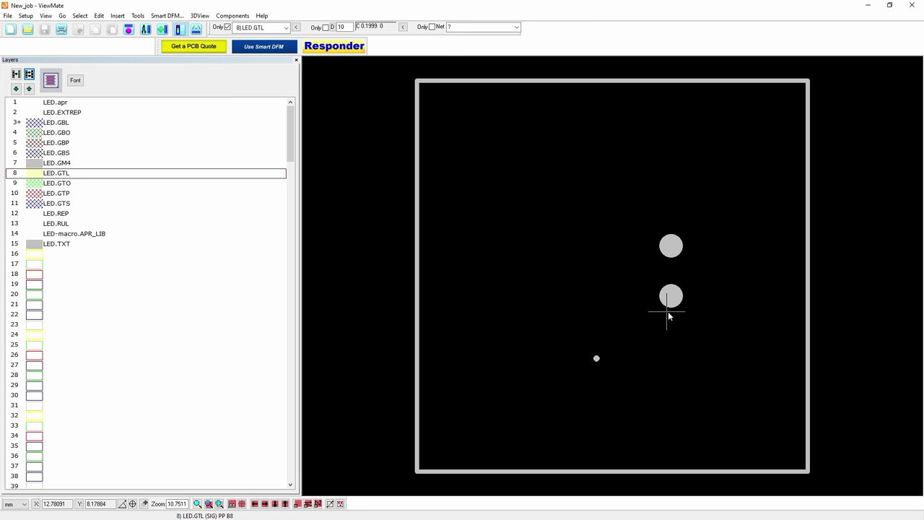
click(76, 178)
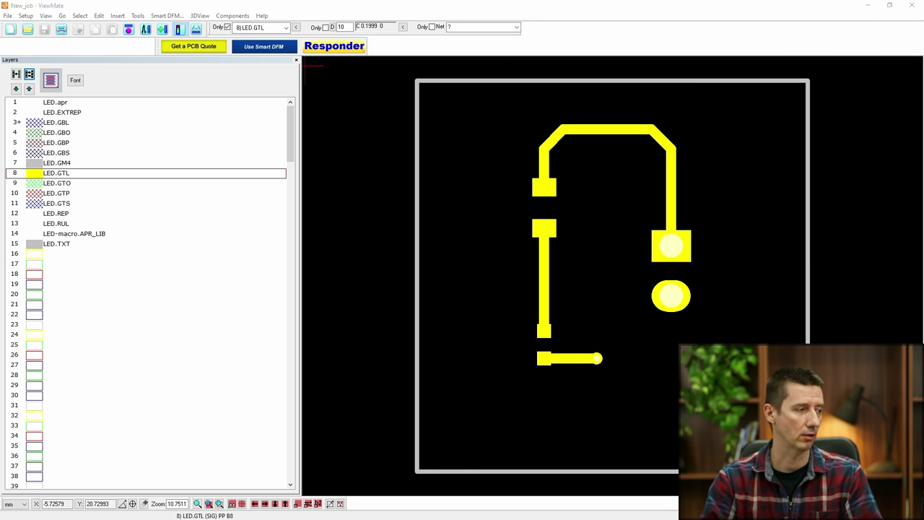
Switch to the browser, search for github fedevel and open BOM Purchase FEDEVEL Live.xltx in the youtube-altium-quick-tutorial repository
key(alt+Tab)
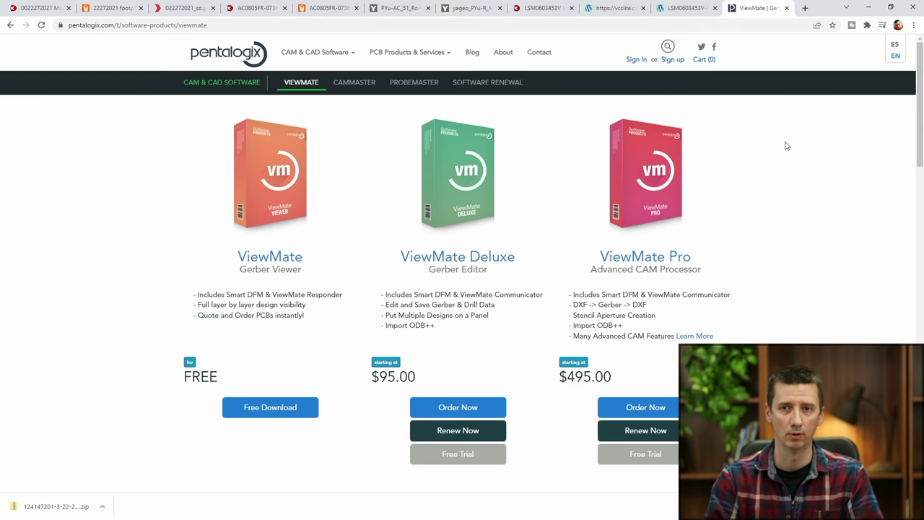
click(804, 9)
text(githu)
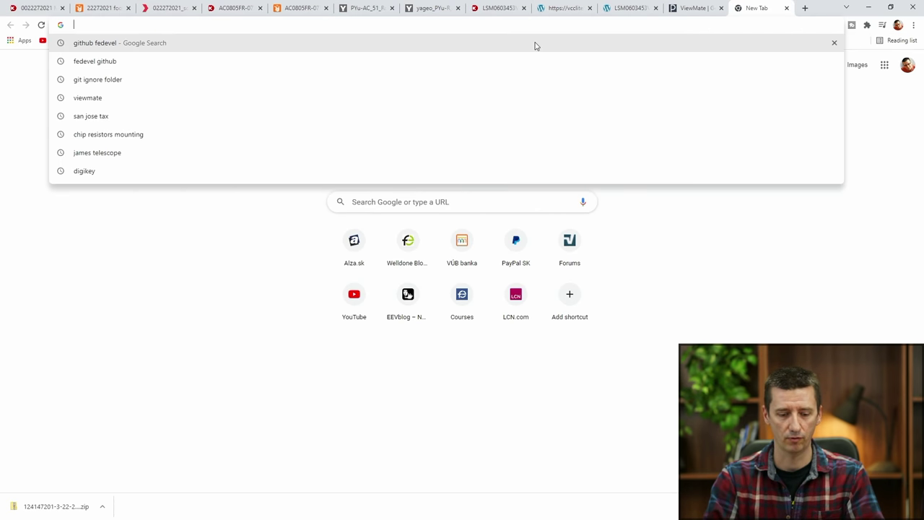
text(b fedevel)
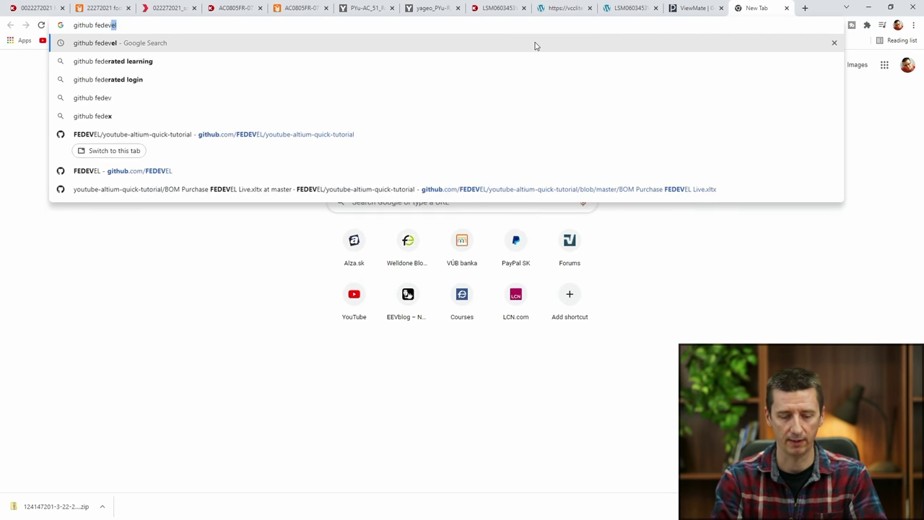
key(Return)
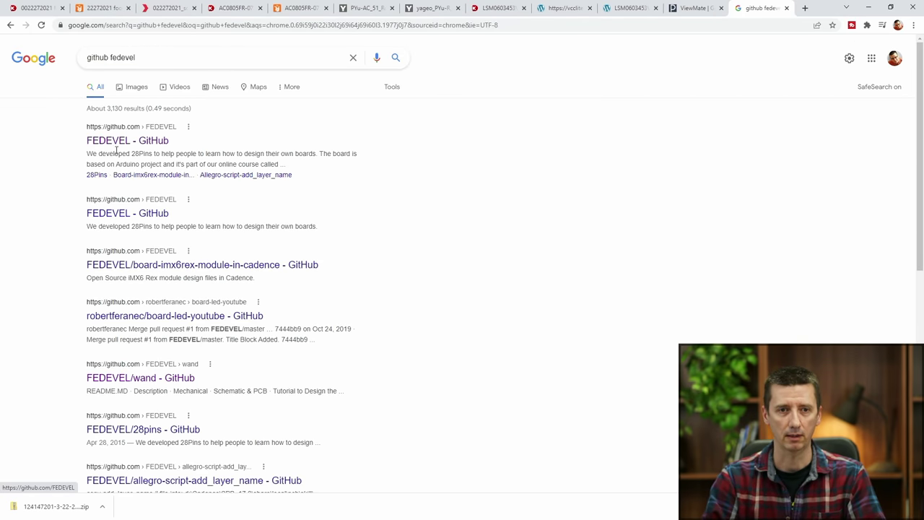
click(111, 146)
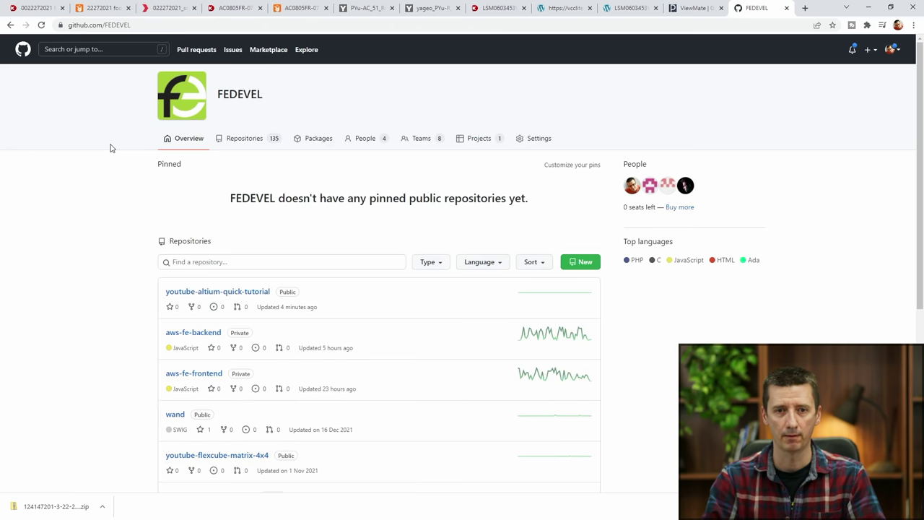
click(177, 295)
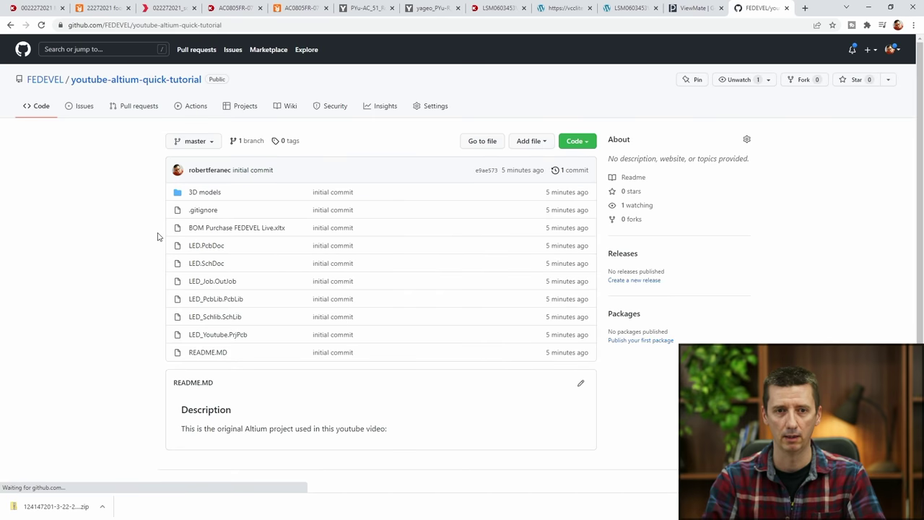
click(237, 230)
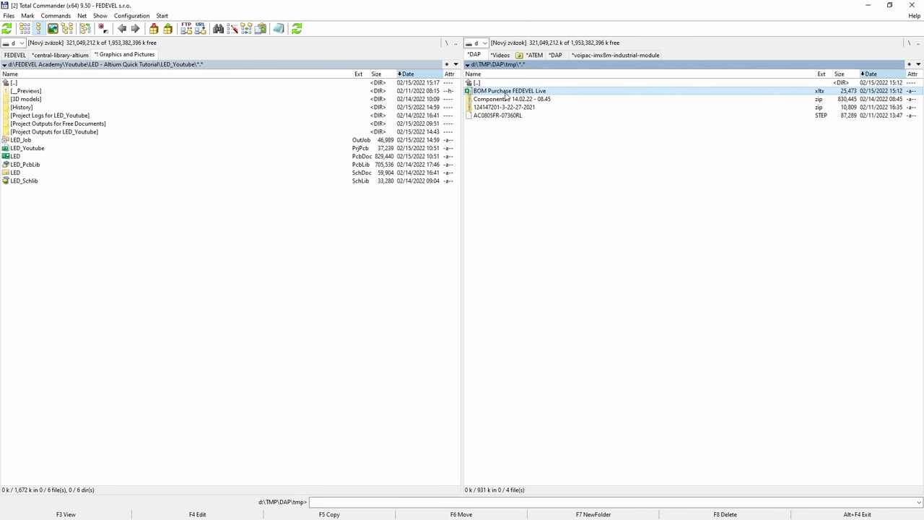
In Total Commander, copy BOM Purchase FEDEVEL Live.xltx from the tmp folder into the LED_Youtube project folder and open the copy
drag(509, 92, 289, 246)
click(352, 292)
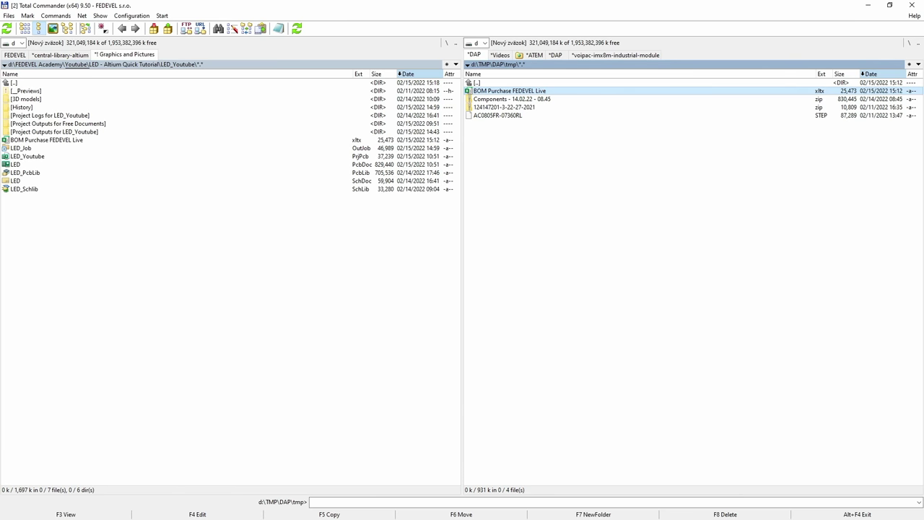
click(47, 139)
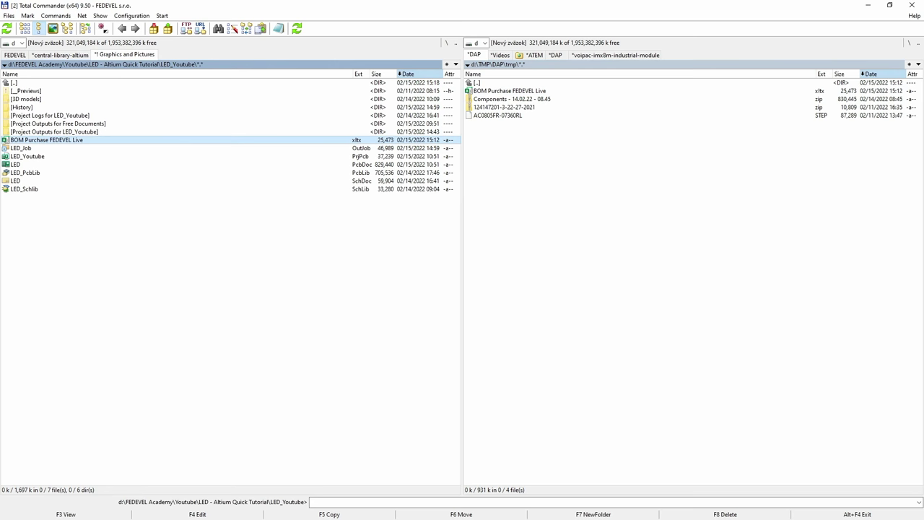
double_click(175, 141)
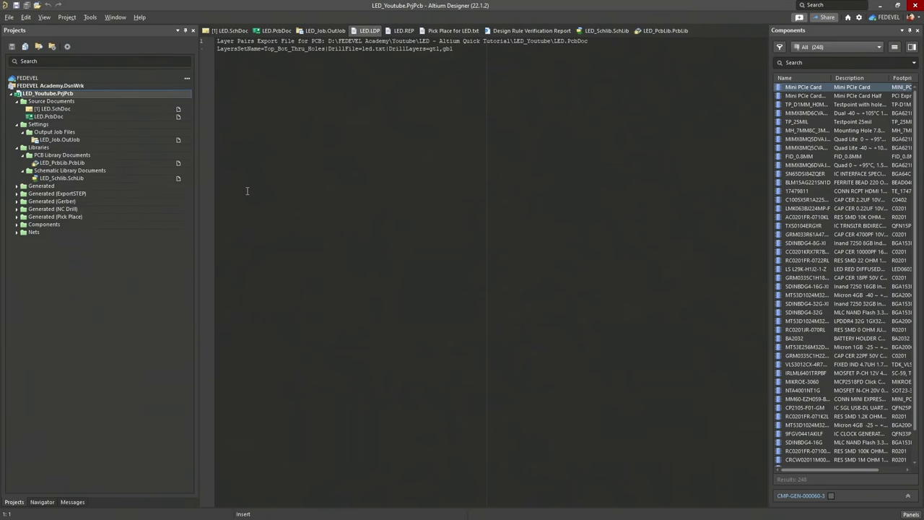
Examine the LED component's full parameter list in Altium Designer's LED_Schlib.SchLib, compare it with the BOM template's columns and close the template
click(45, 179)
double_click(46, 178)
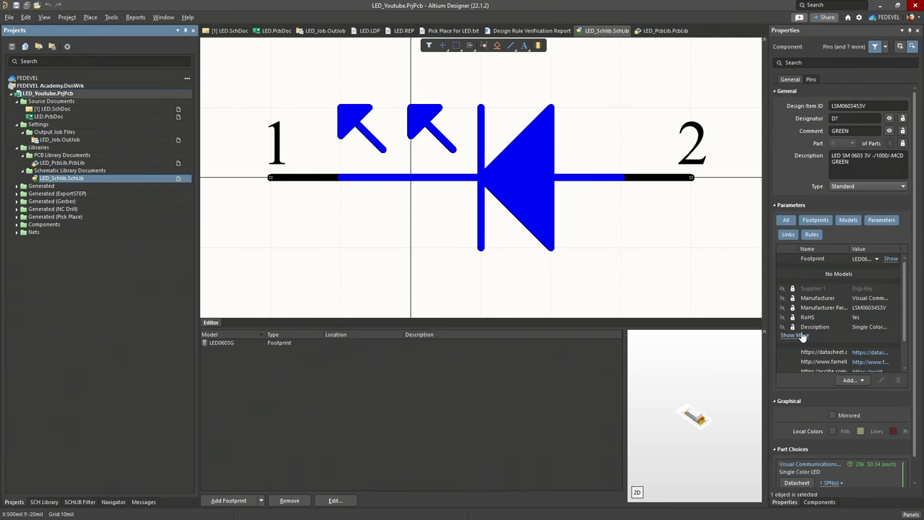
click(794, 336)
scroll(821, 325, down, 2)
scroll(822, 325, up, 3)
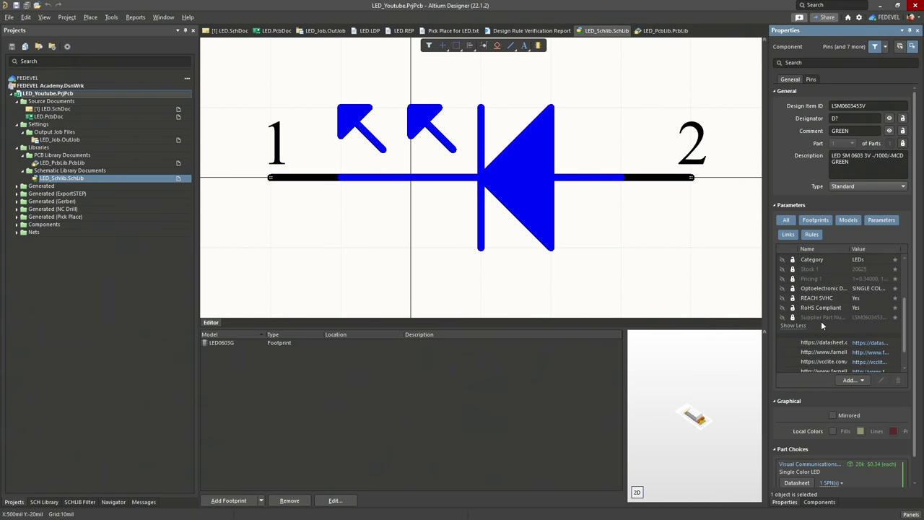
scroll(822, 325, down, 1)
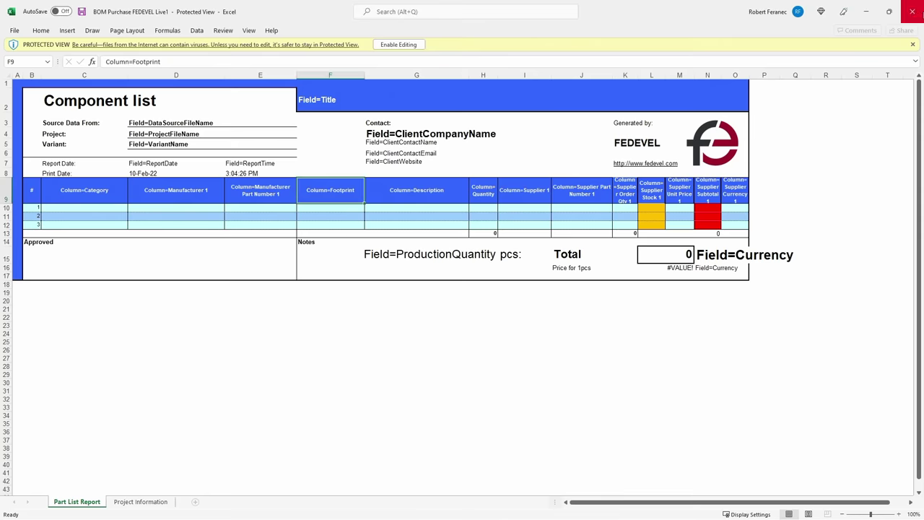
click(915, 11)
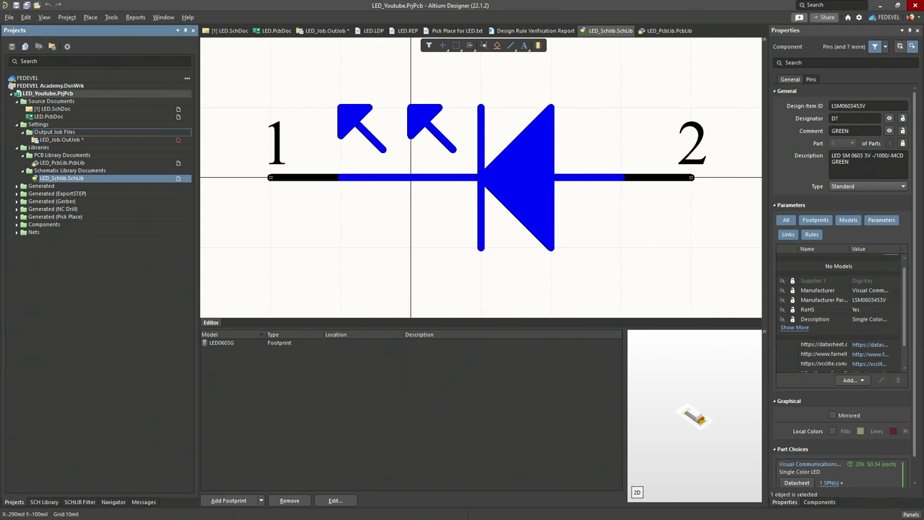
Add a Bill of Materials report output for [Project] to LED_Job.OutJob
double_click(107, 139)
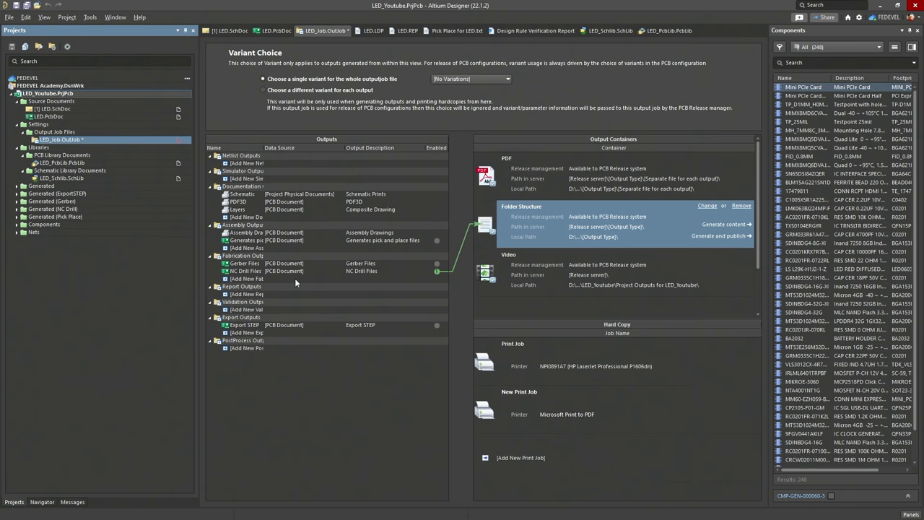
click(226, 294)
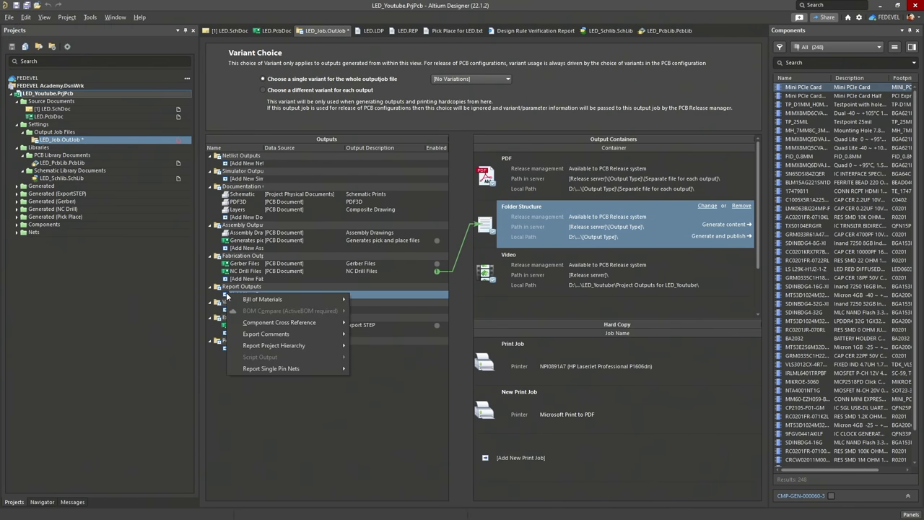
mouse_move(338, 300)
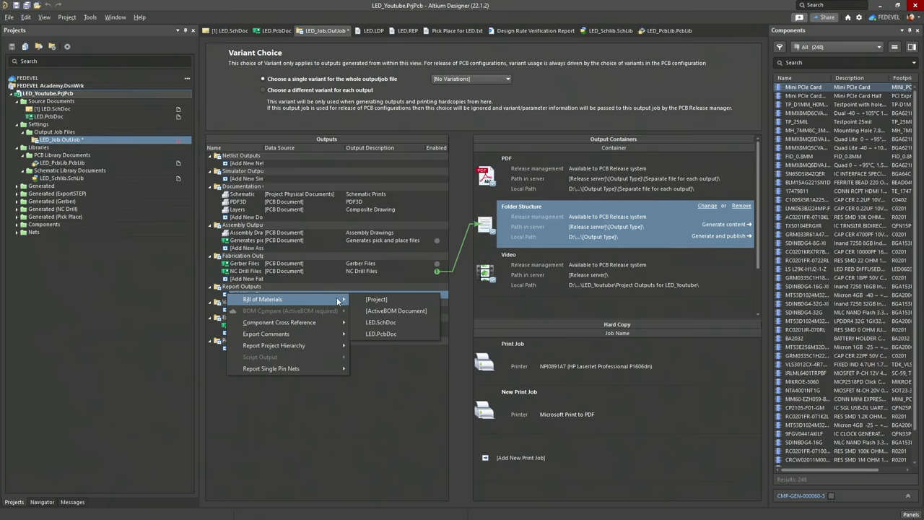
click(379, 297)
right_click(258, 294)
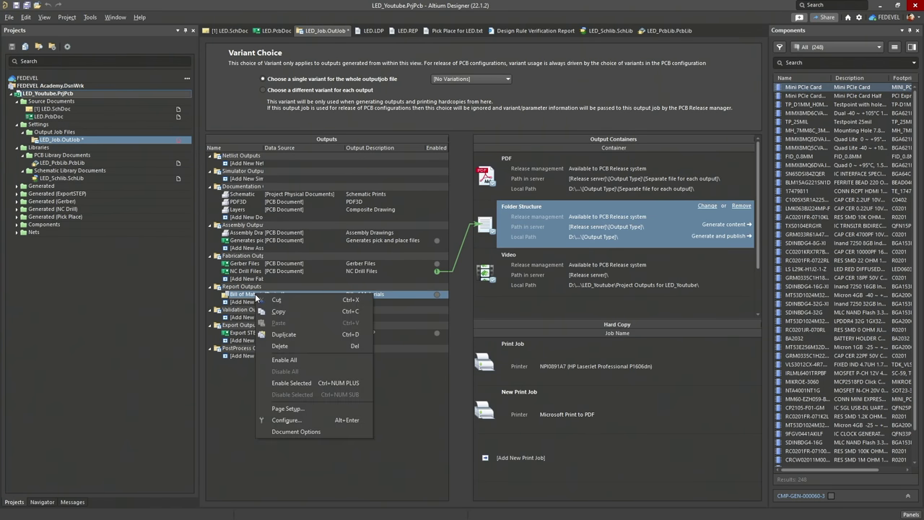
click(287, 409)
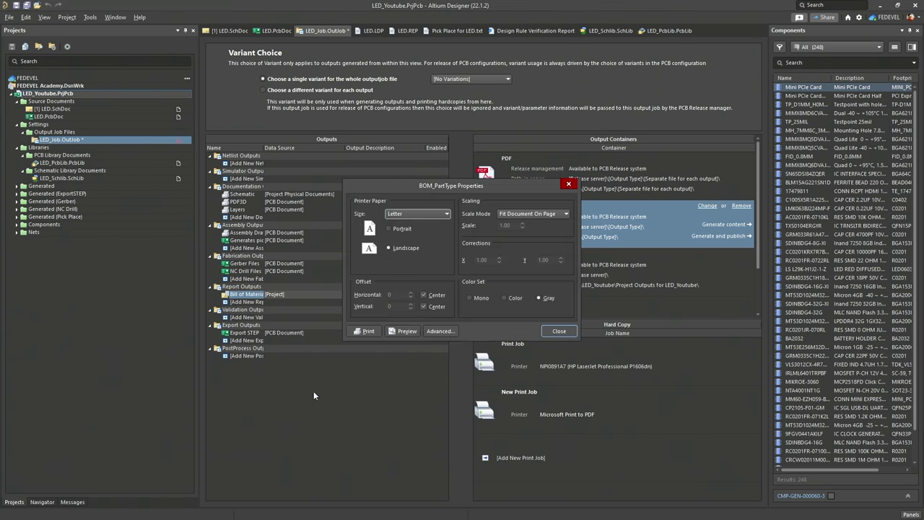
click(552, 331)
Open the Bill of Materials configuration and remove the Comment and Footprint columns from the grouping
right_click(258, 295)
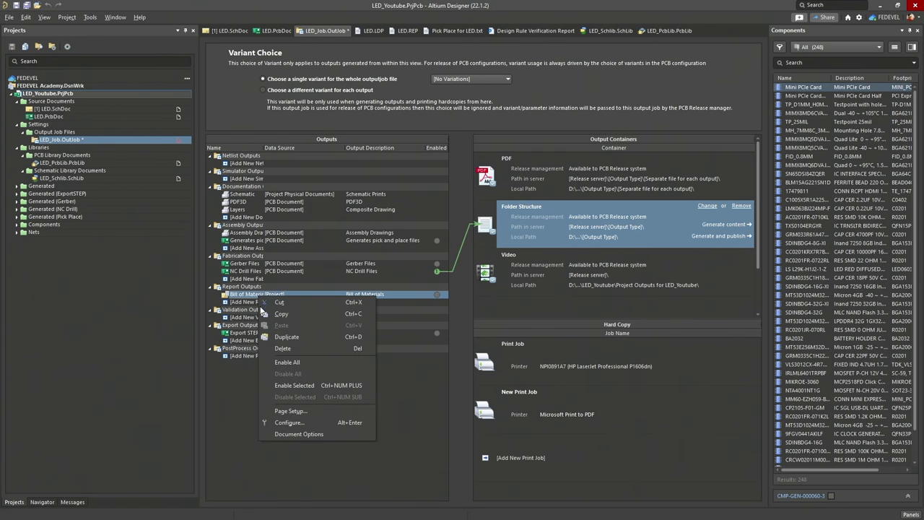
click(293, 422)
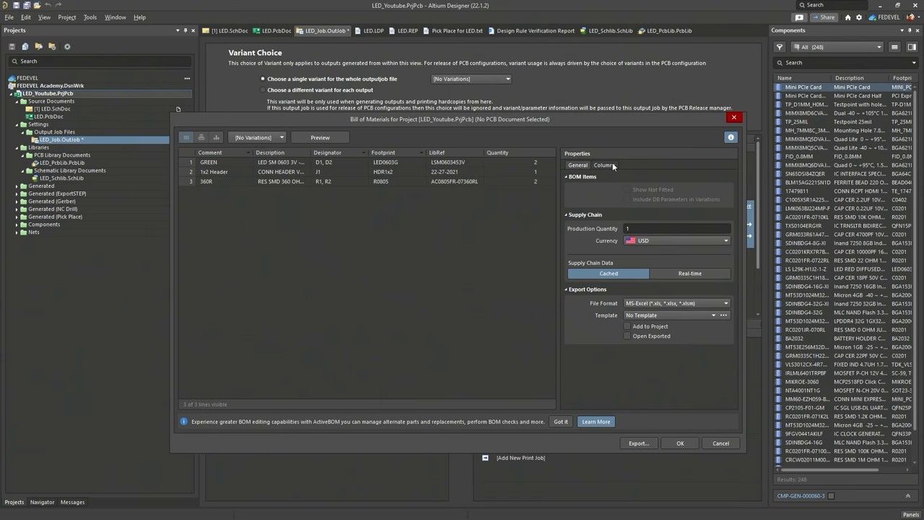
click(612, 164)
click(727, 230)
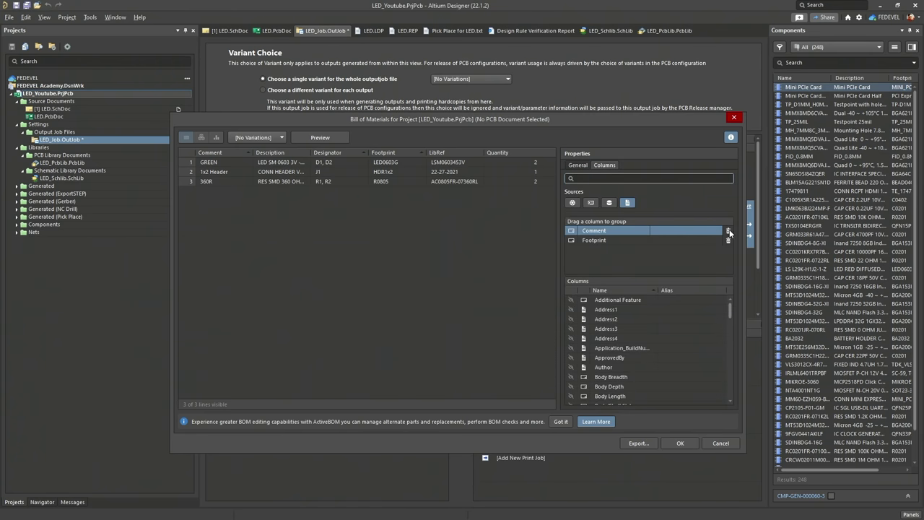
click(727, 230)
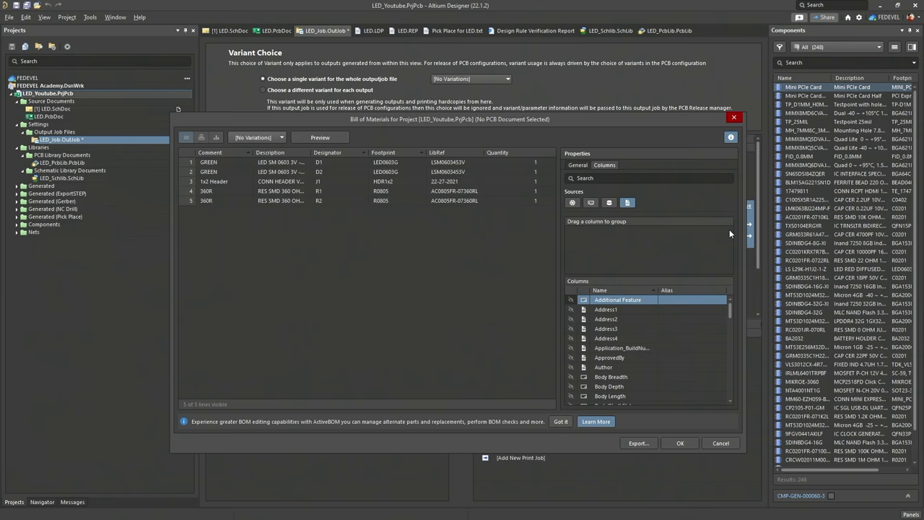
Group the bill of materials rows by the LibRef column
scroll(600, 347, down, 10)
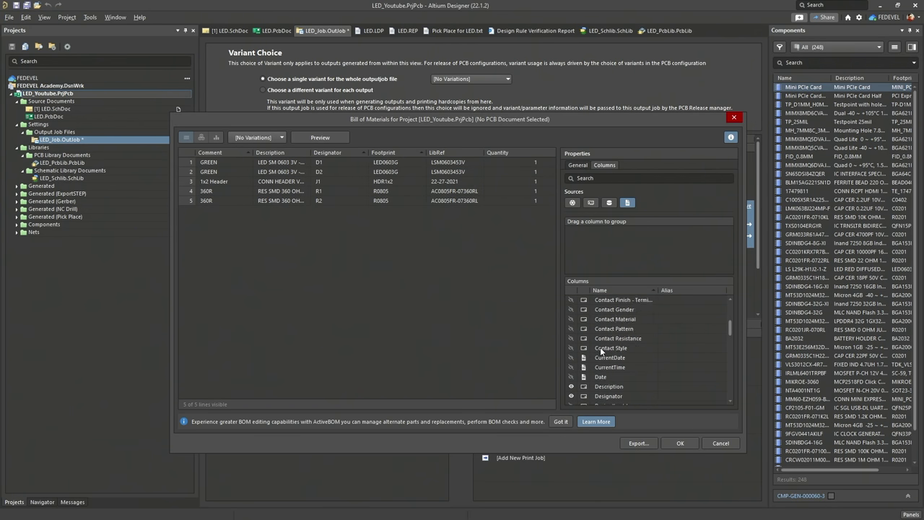
scroll(600, 347, down, 6)
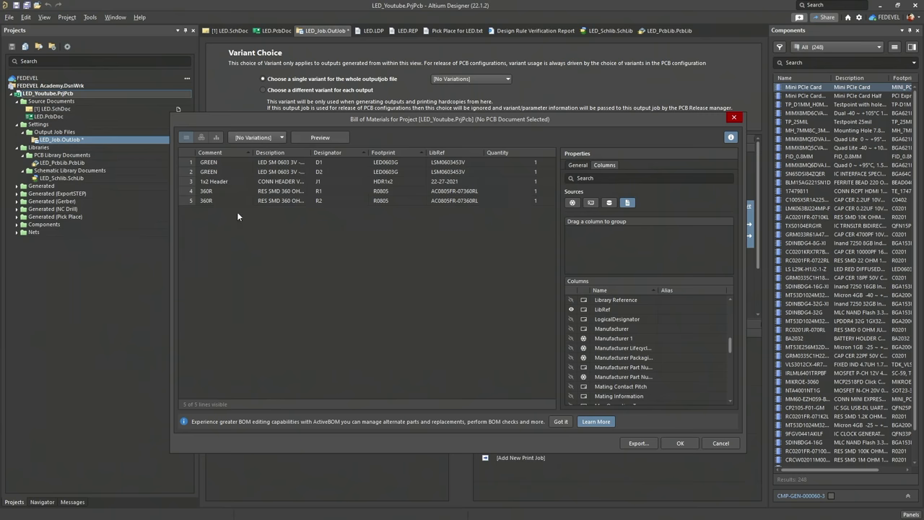
click(585, 310)
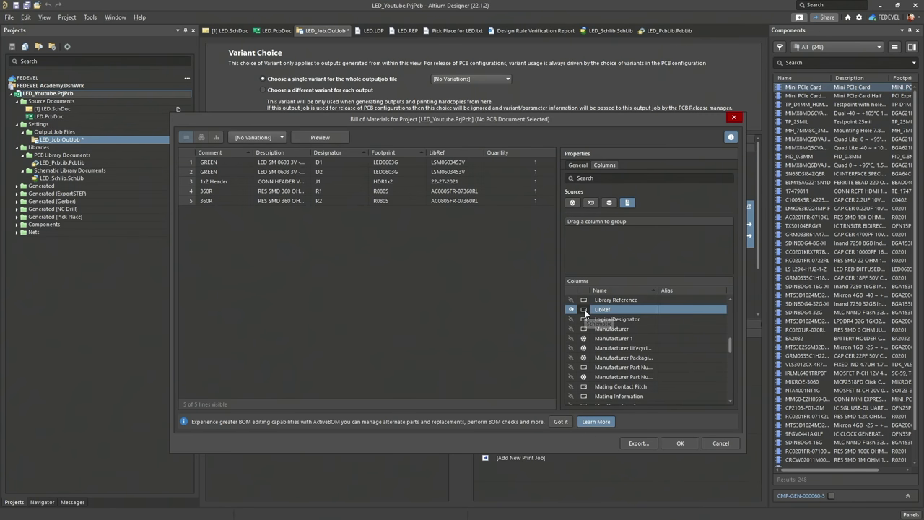
drag(653, 290, 670, 247)
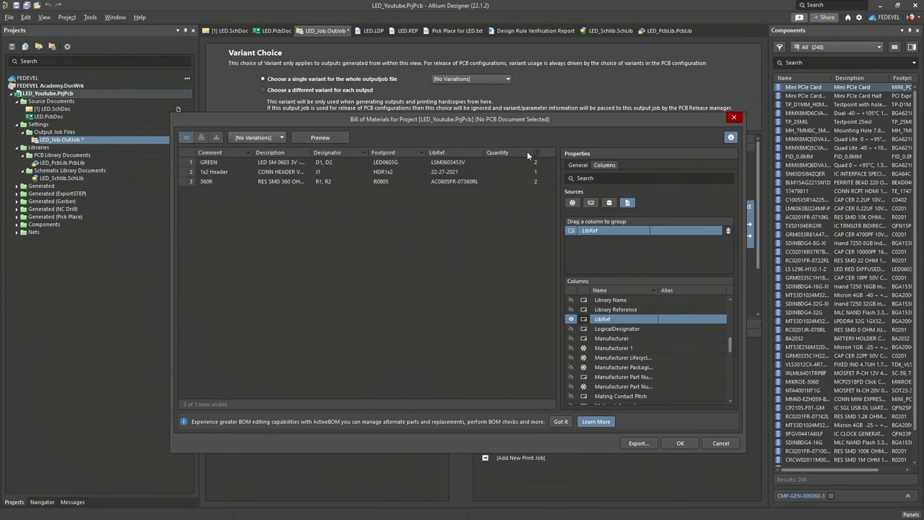
Hide the Comment column and show the Category column in the bill of materials
scroll(647, 347, up, 10)
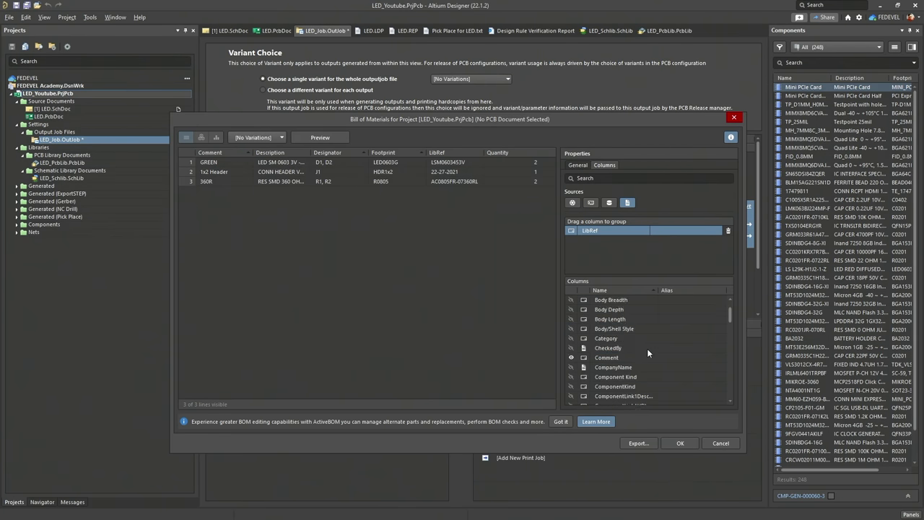
scroll(642, 344, down, 2)
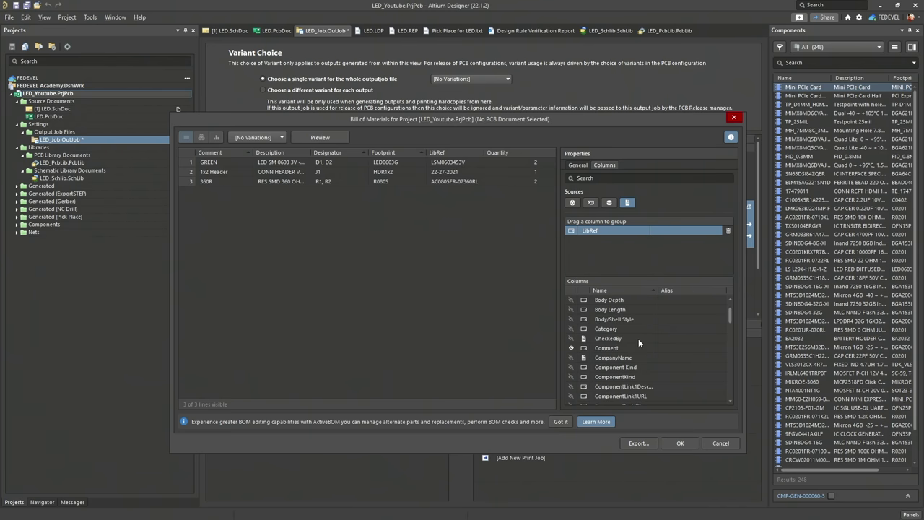
click(572, 348)
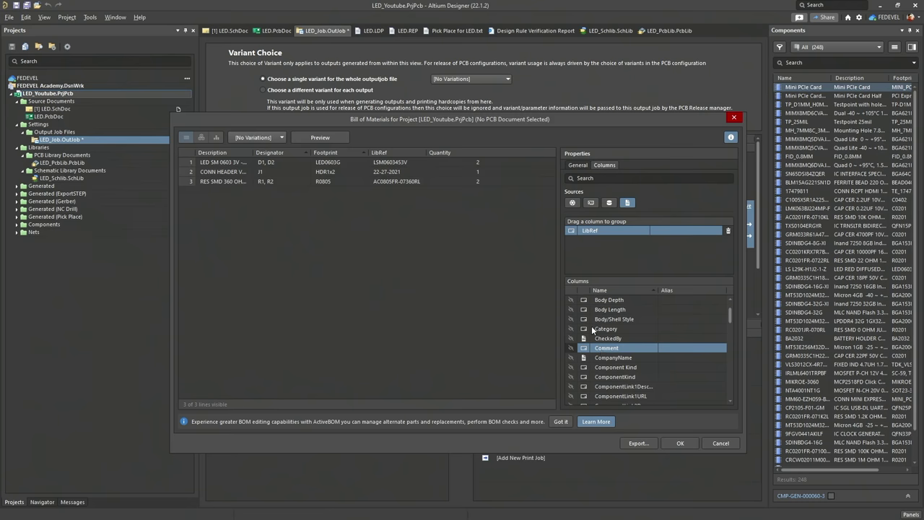
click(570, 328)
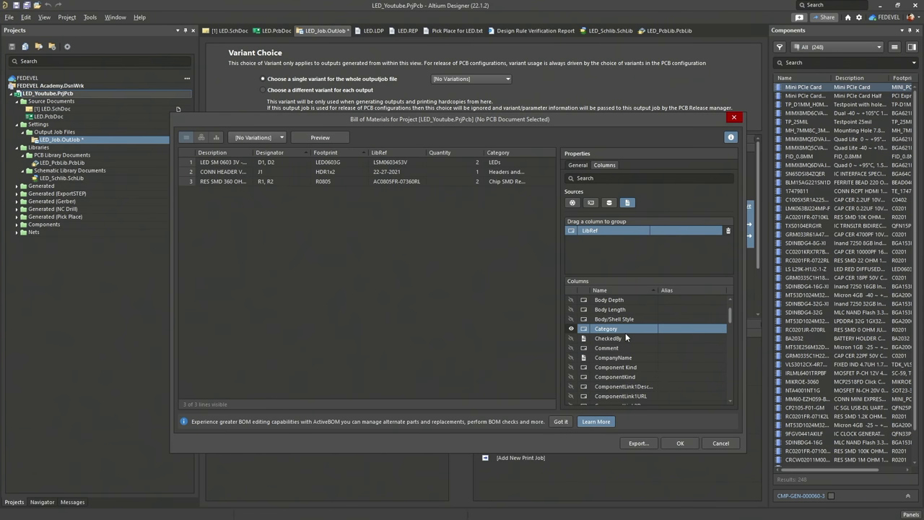
Show all nine supplier columns in the bill of materials, from Supplier 1 through Supplier Unit Price 1
scroll(612, 329, down, 10)
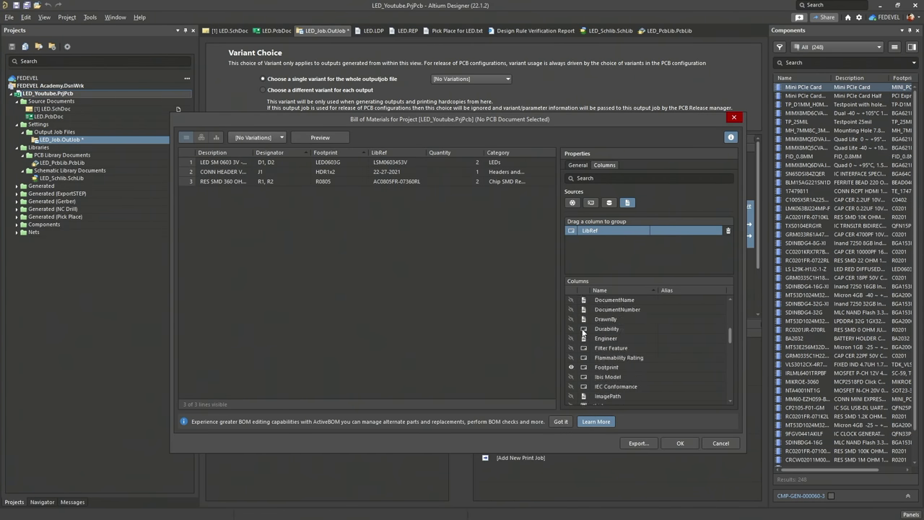
scroll(584, 332, down, 8)
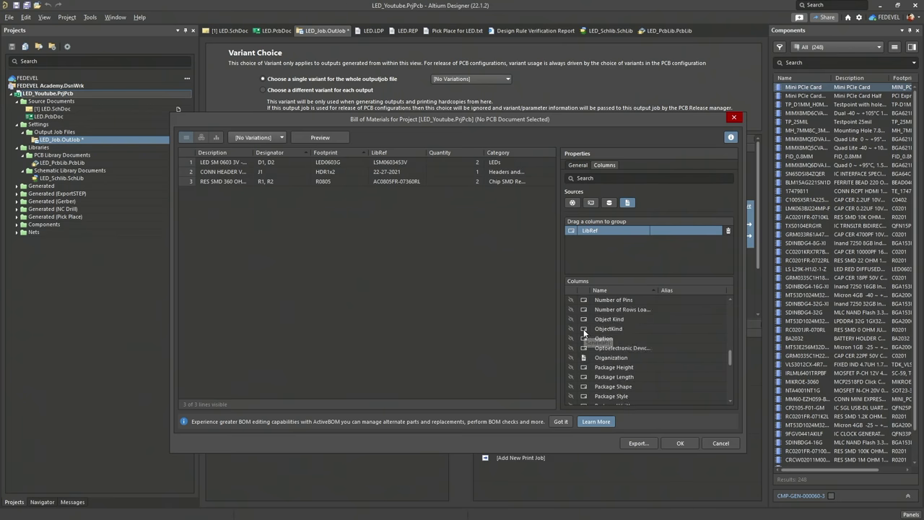
scroll(584, 332, down, 4)
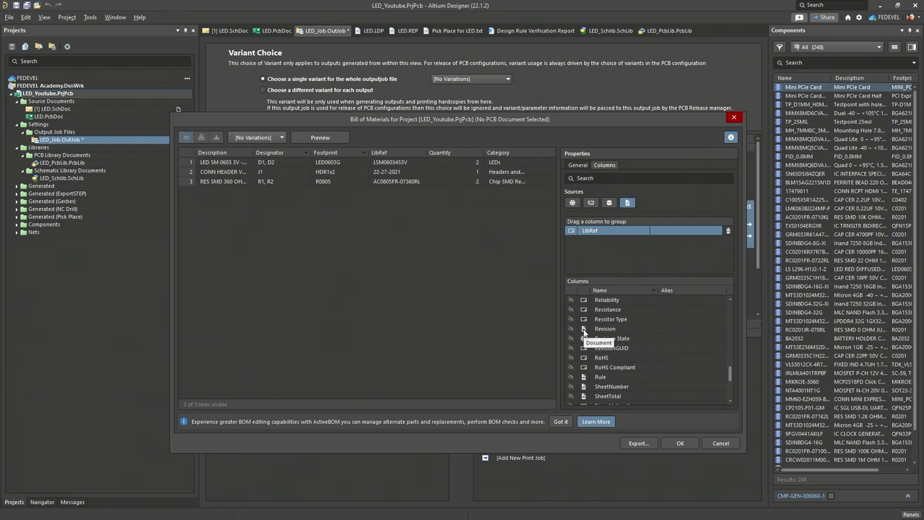
scroll(585, 332, down, 5)
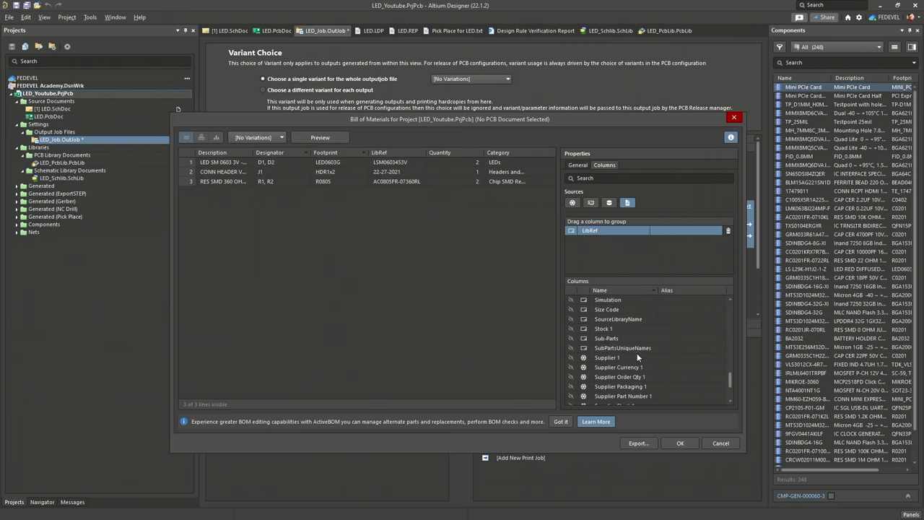
click(572, 356)
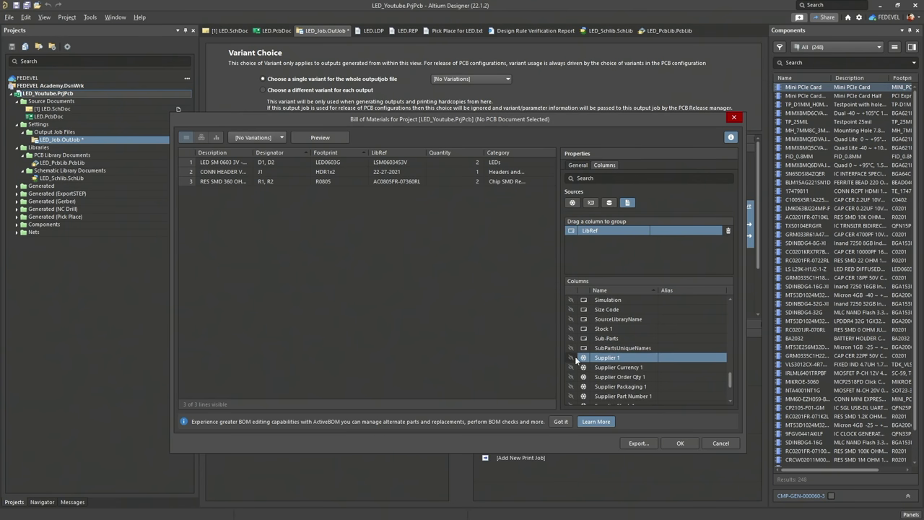
click(571, 310)
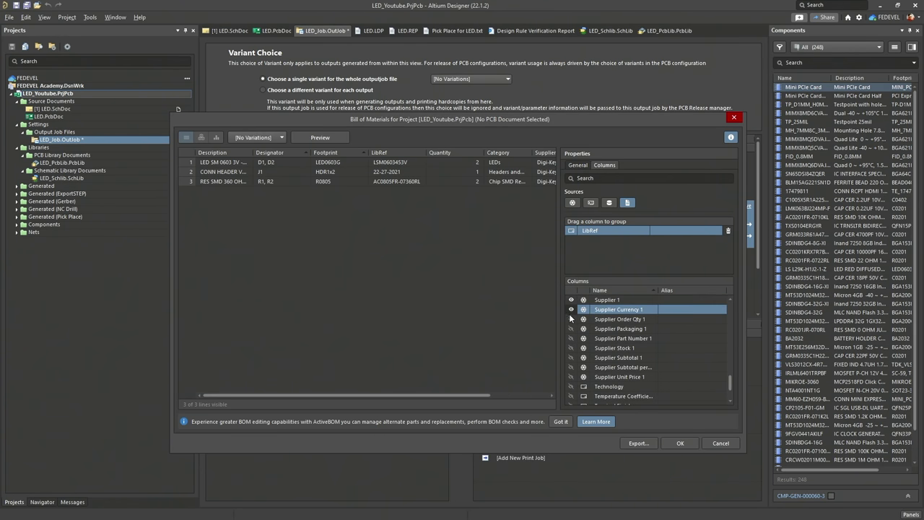
click(572, 319)
click(571, 329)
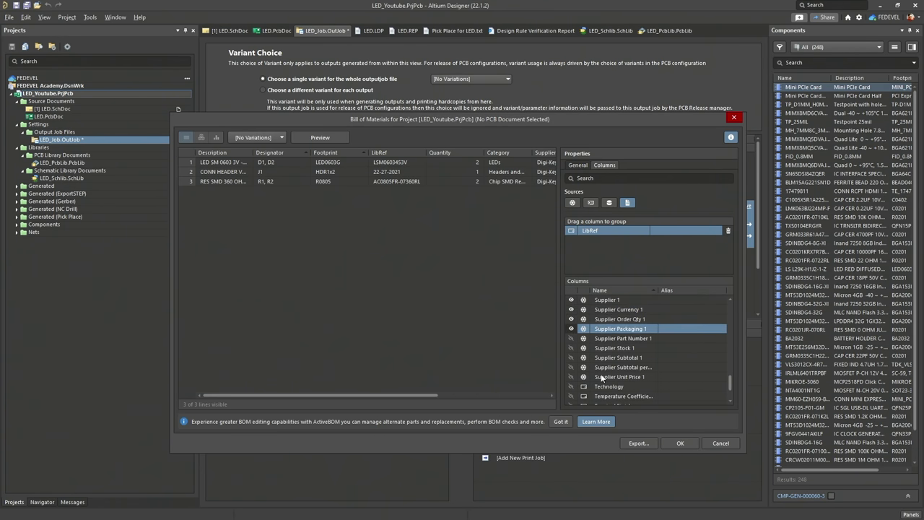
click(571, 338)
click(572, 349)
click(571, 357)
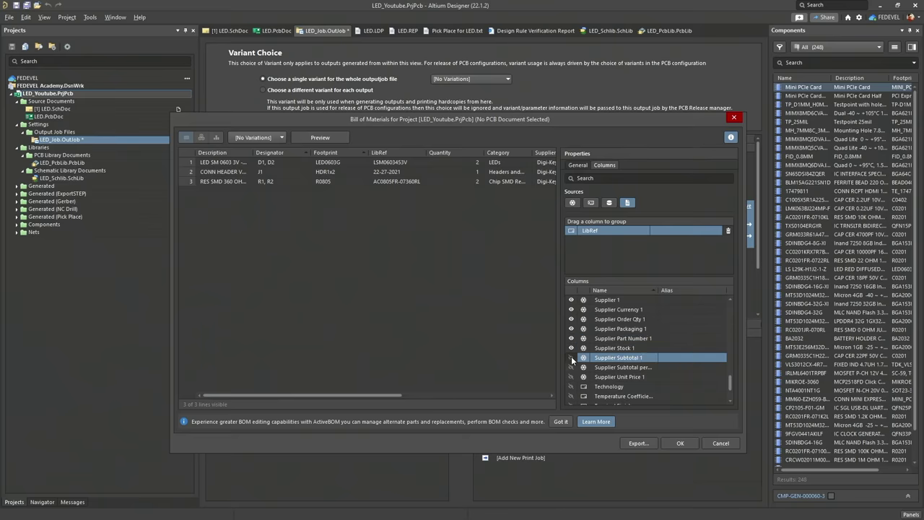
click(571, 367)
click(571, 376)
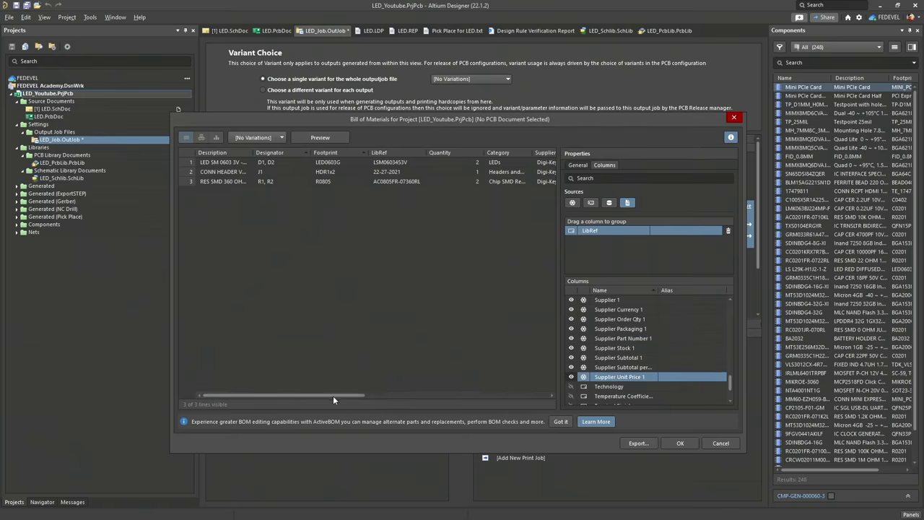
Enable the data source that fills the supplier stock and price columns, and set the production quantity to 1000
drag(314, 394, 508, 407)
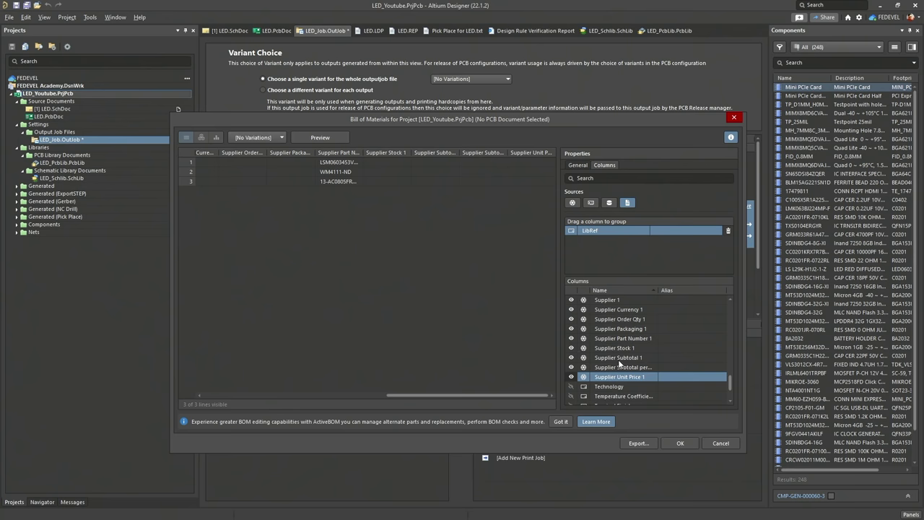
click(573, 204)
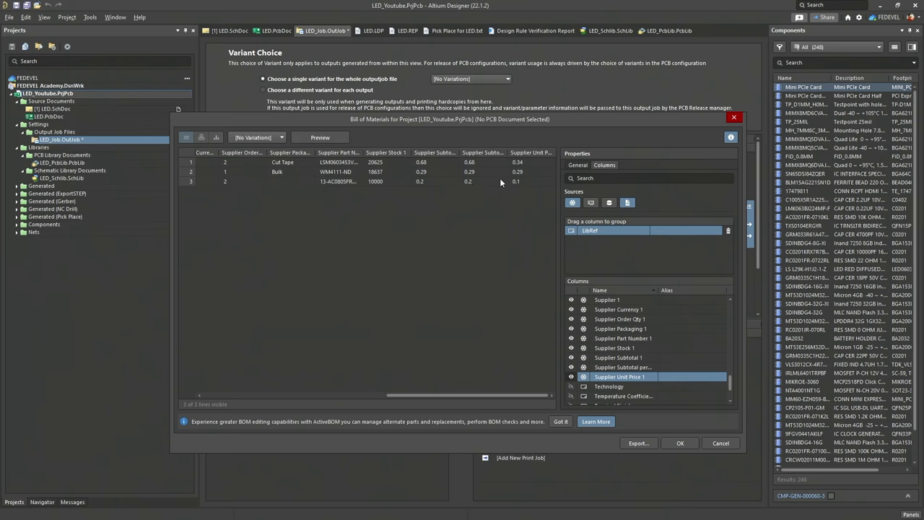
click(578, 165)
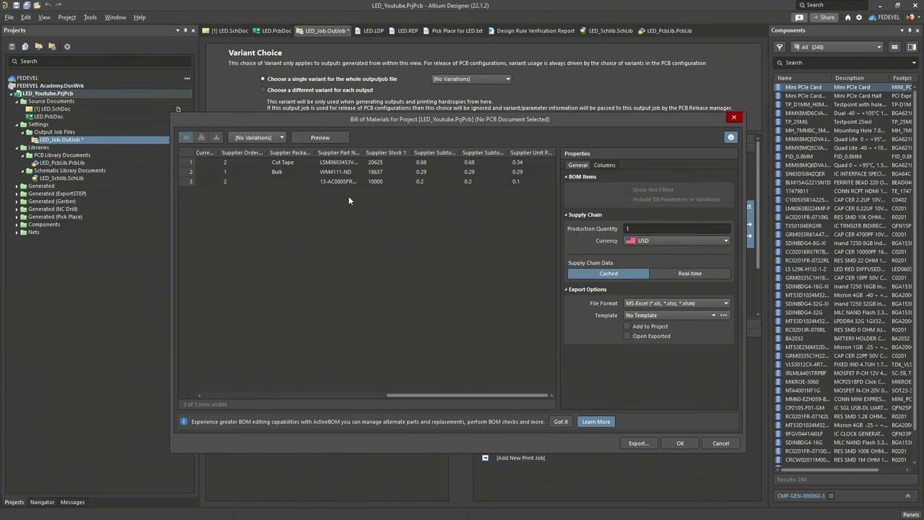
click(647, 227)
key(Return)
Use BOM Purchase FEDEVEL Live.xltx from the LED_Youtube project folder as the export template, referenced by a relative path
click(724, 315)
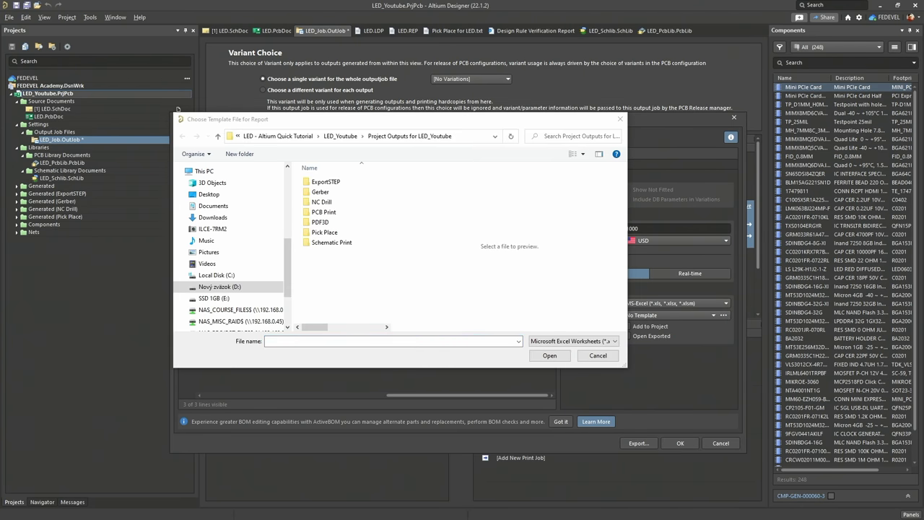
key(alt+Tab)
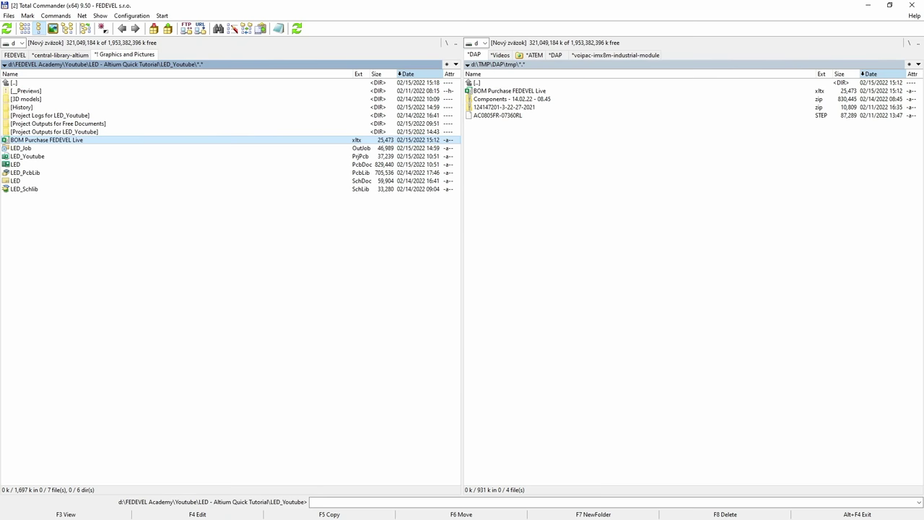
click(243, 64)
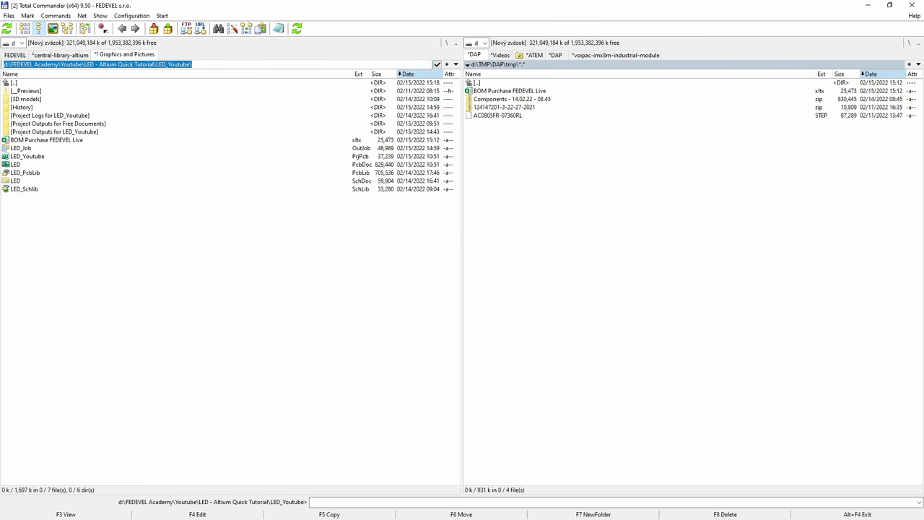
key(ctrl+c)
key(alt+Tab)
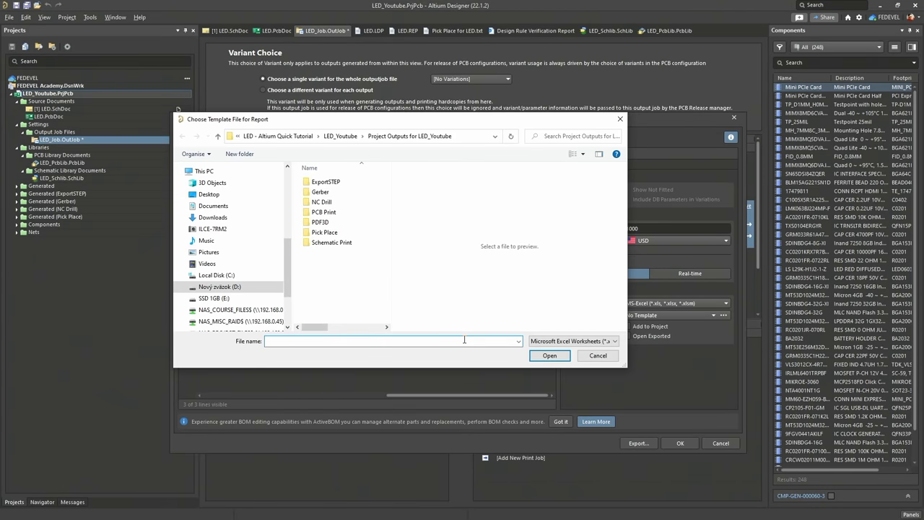
key(ctrl+v)
key(Return)
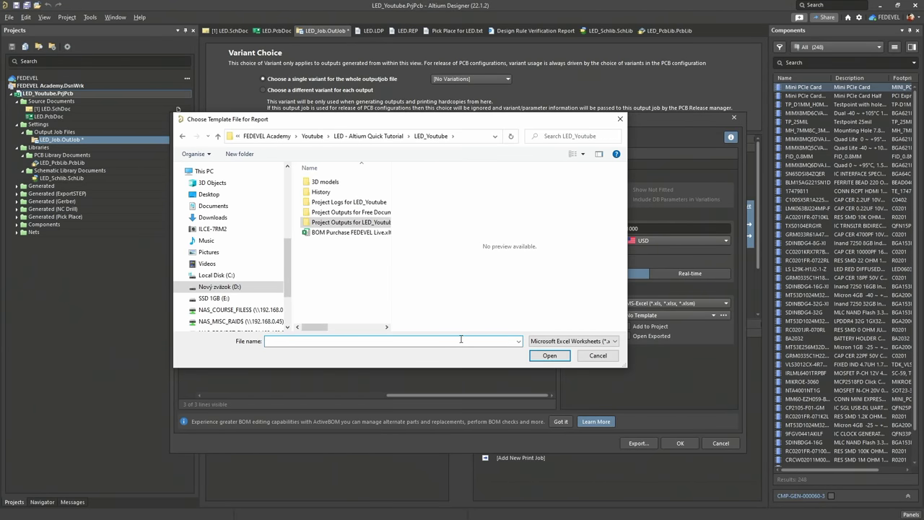
click(354, 233)
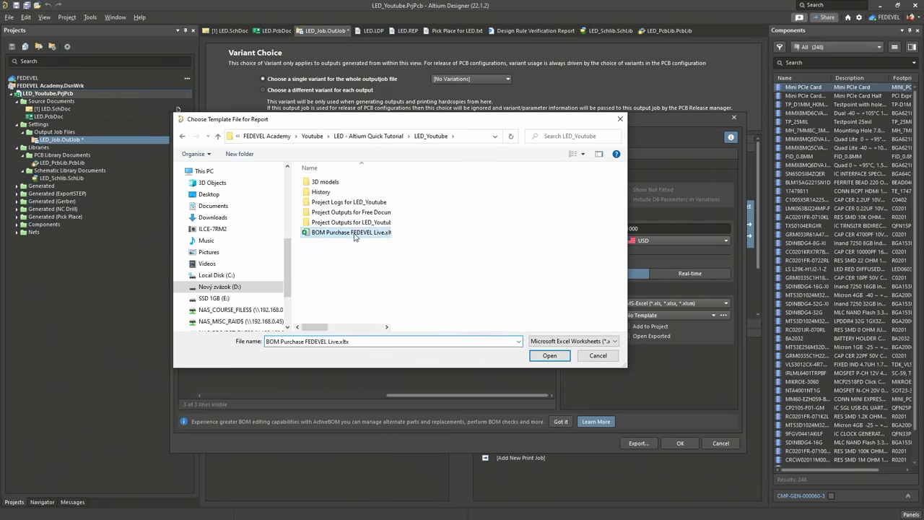
click(548, 355)
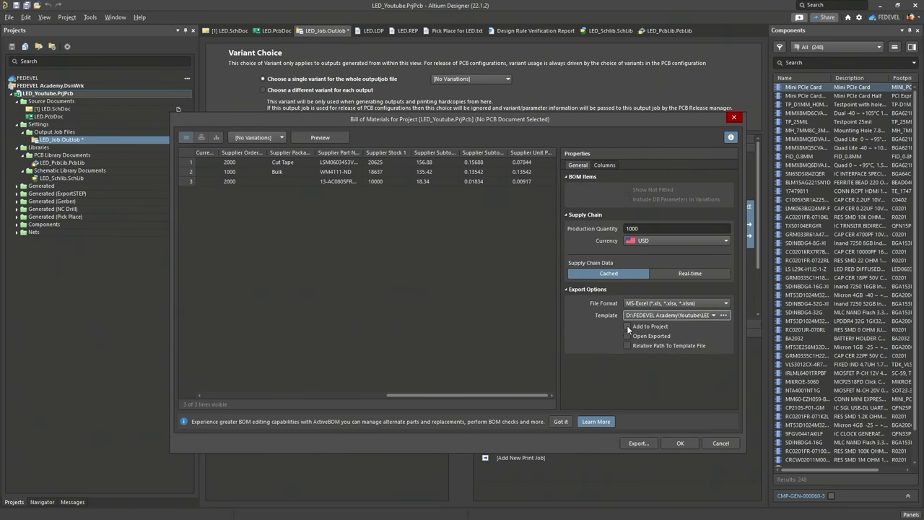
click(628, 346)
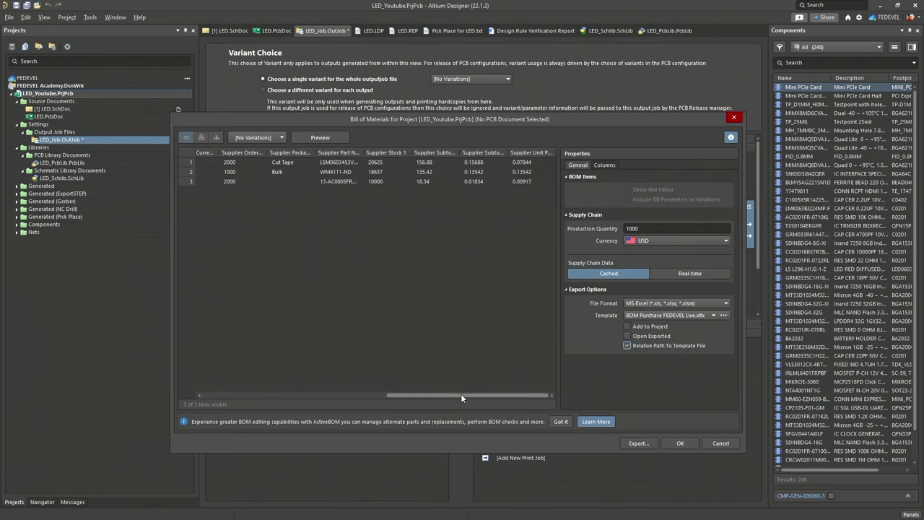
Sort the bill of materials by Category and accept the report configuration
drag(460, 395, 230, 393)
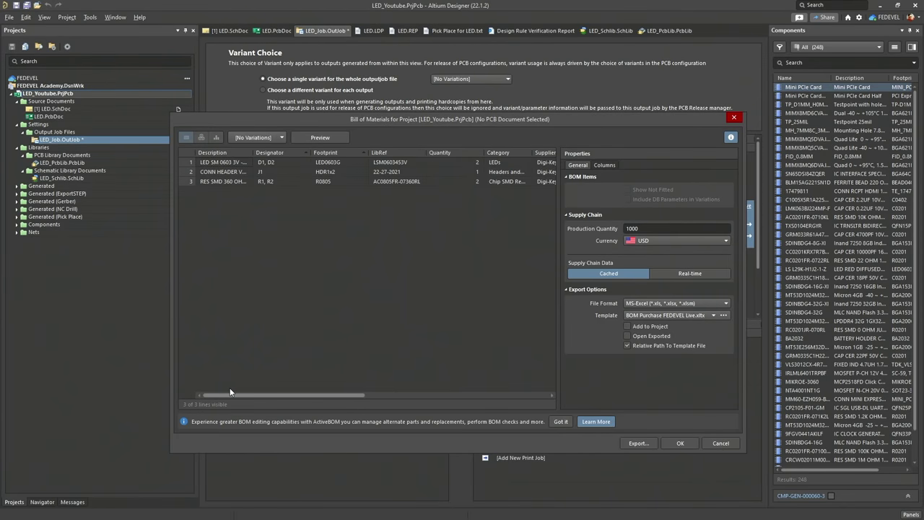
click(498, 151)
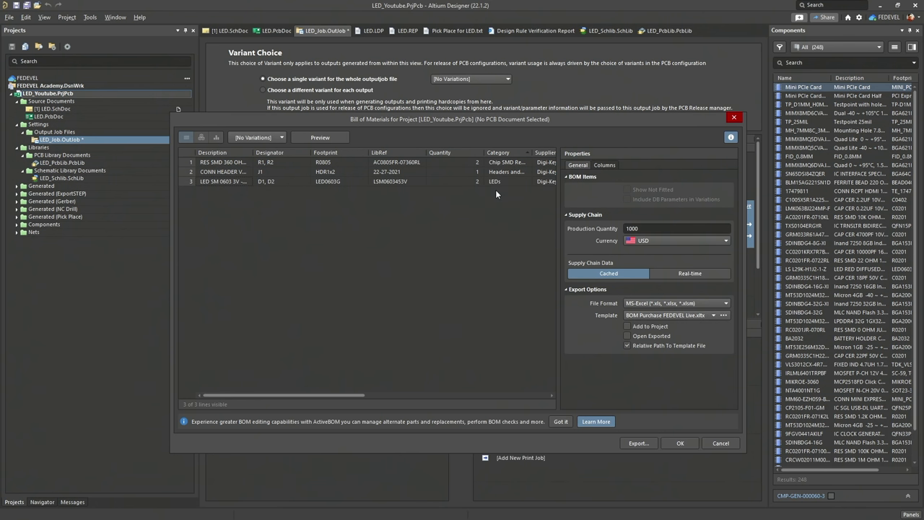
click(680, 443)
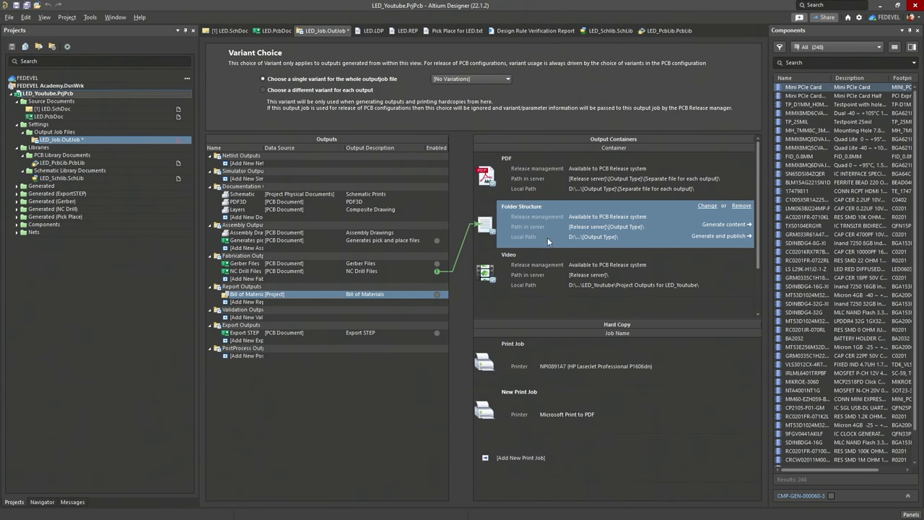
Replace NC Drill Files with Bill of Materials as the enabled output of the Folder Structure container and generate its content
click(437, 271)
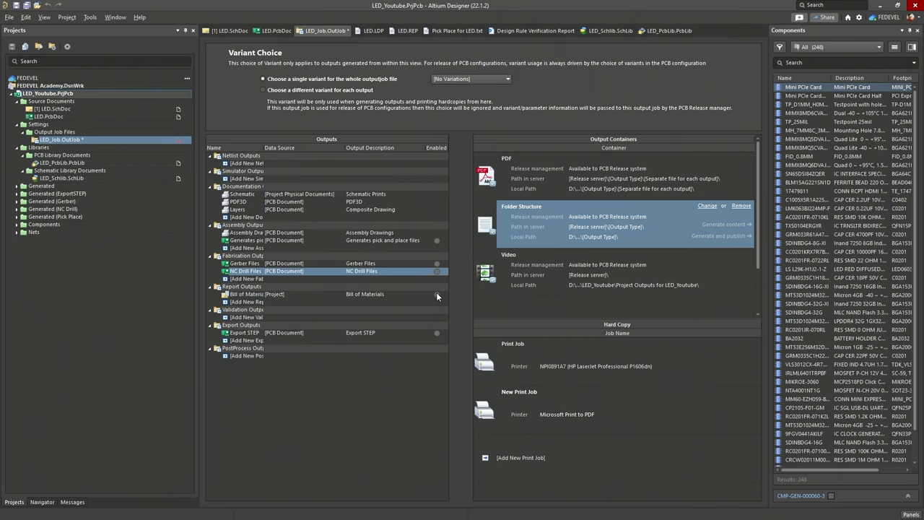
click(437, 294)
click(722, 225)
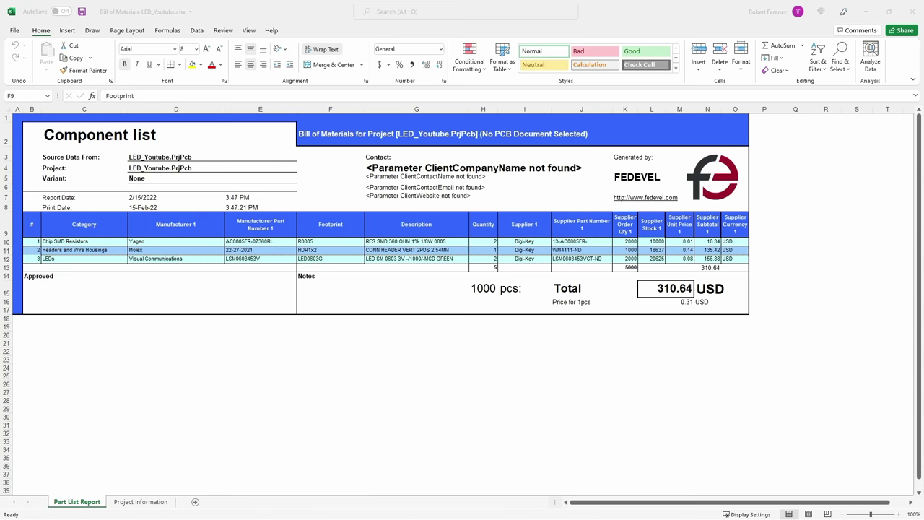
Switch to Total Commander and open Bill of Materials-LED_Youtube.xlsx from the BOM folder of the project outputs
key(alt+Tab)
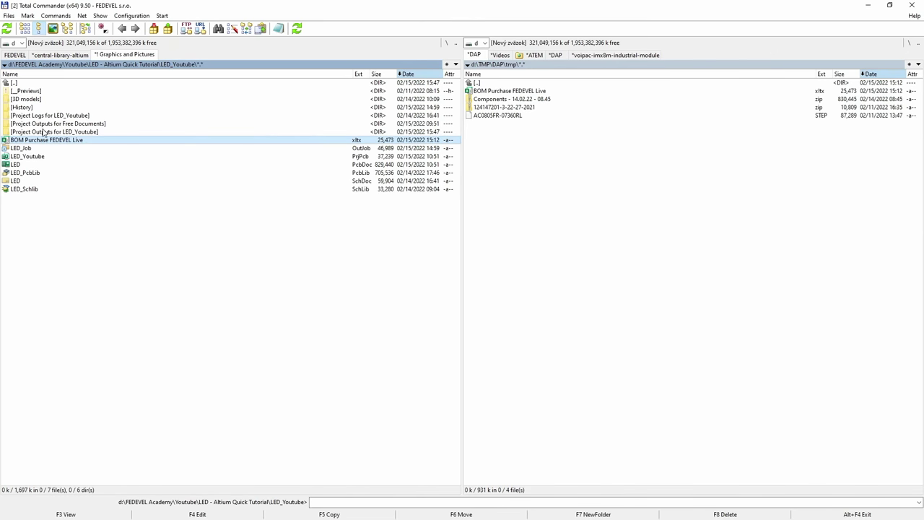
double_click(42, 133)
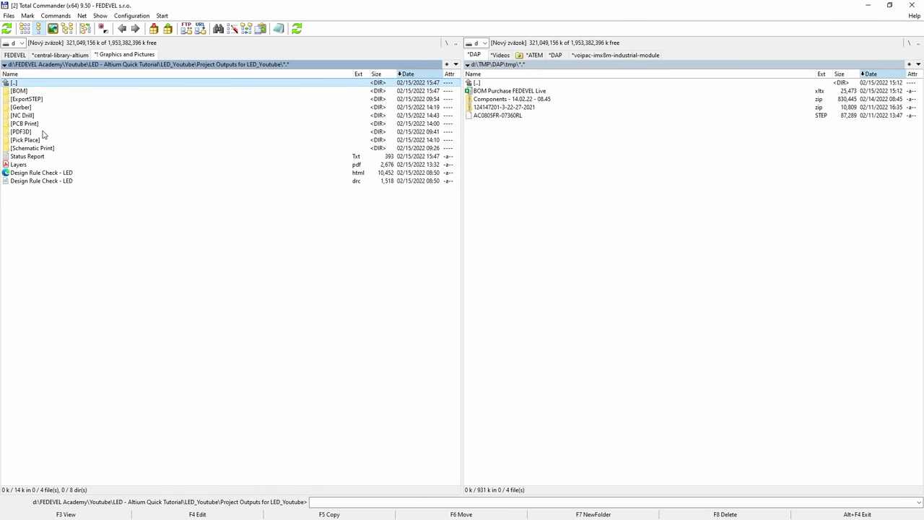
double_click(36, 91)
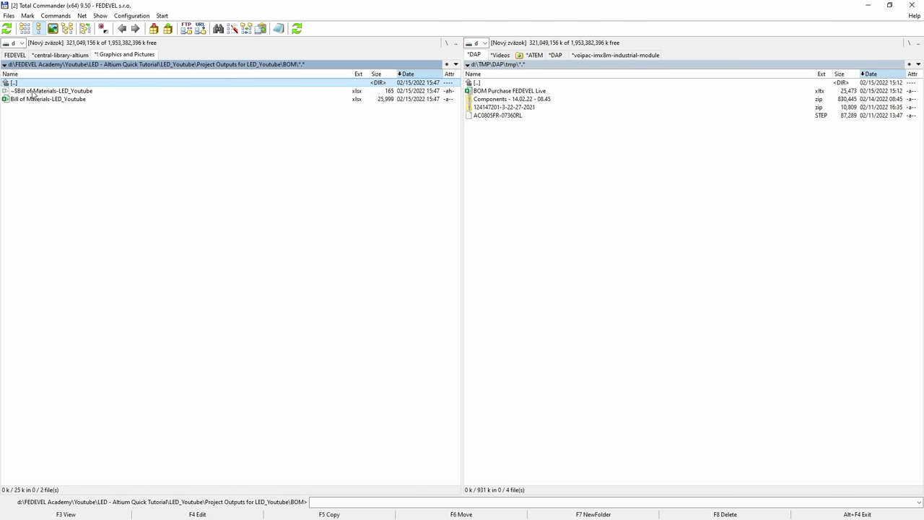
click(94, 101)
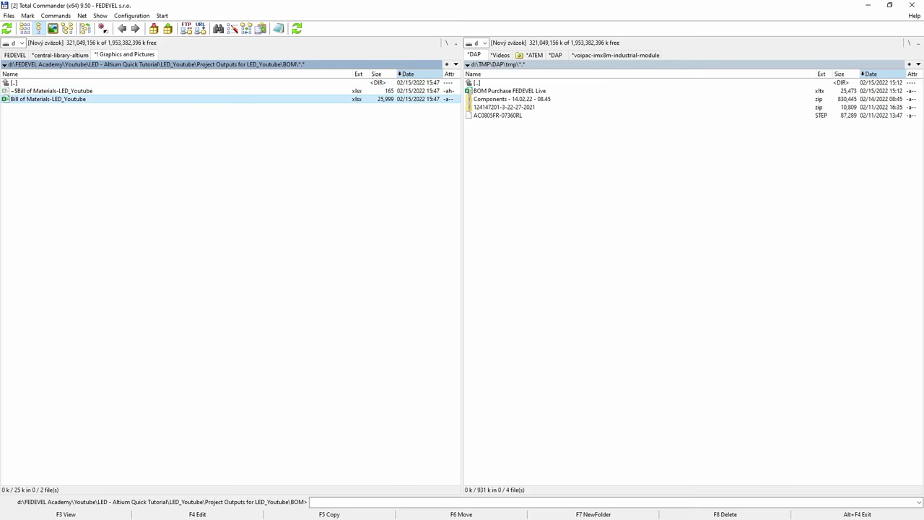
key(Return)
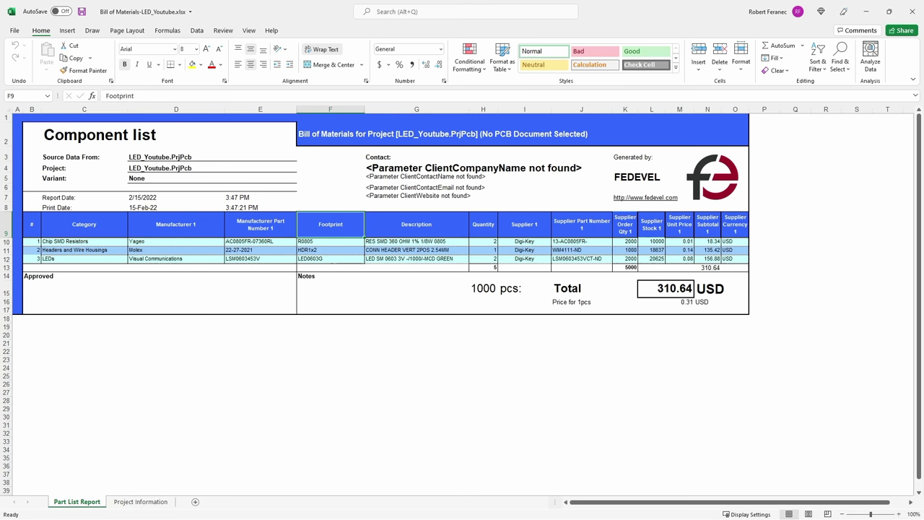
Switch to the browser and view the download options of the youtube-altium-quick-tutorial repository on GitHub, closing them without downloading
key(alt+Tab)
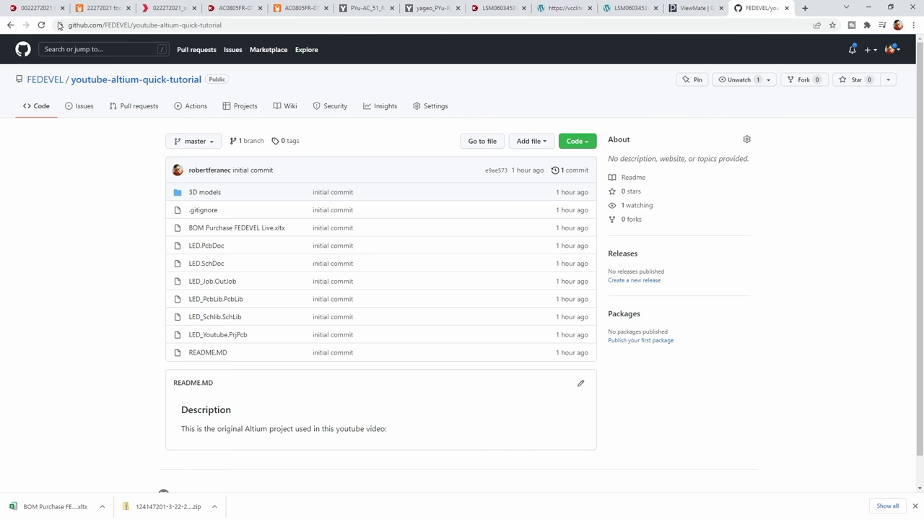
click(590, 142)
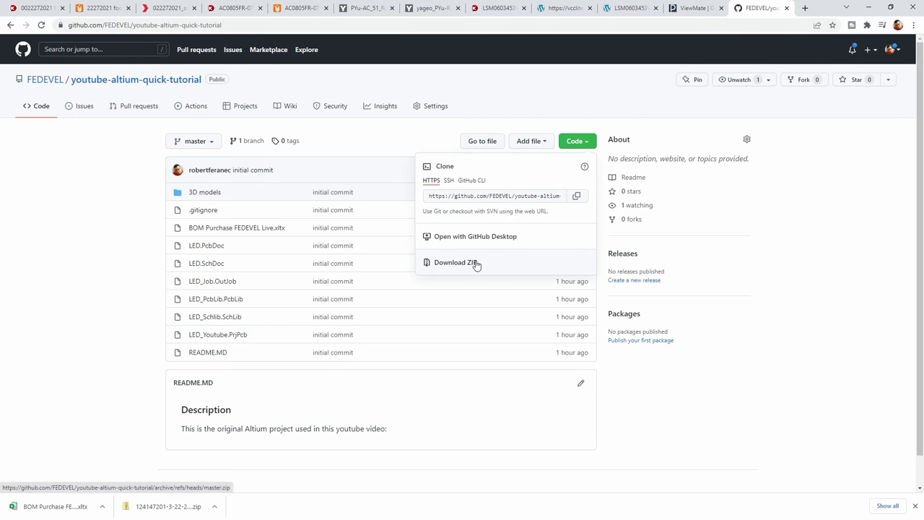
click(85, 243)
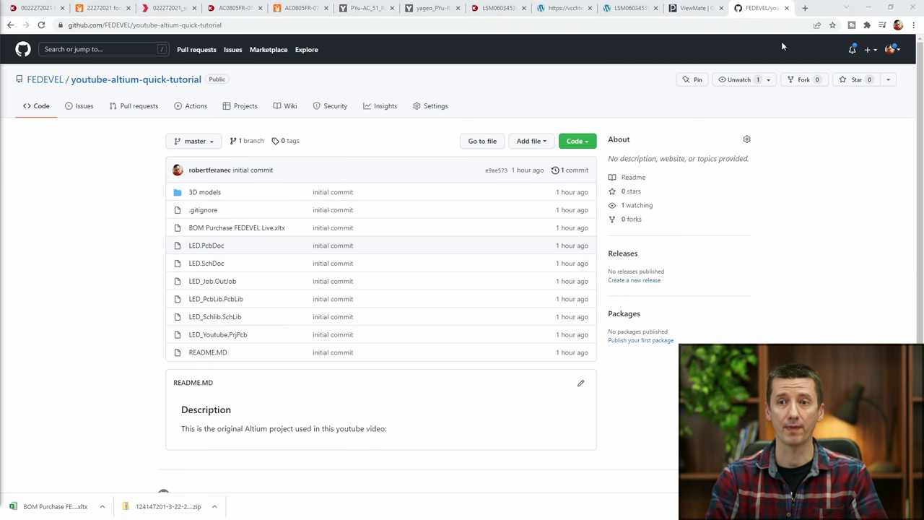
Search the web for "fedevel academy" in a new tab, open the FEDEVEL Academy site and look over its home page
click(805, 8)
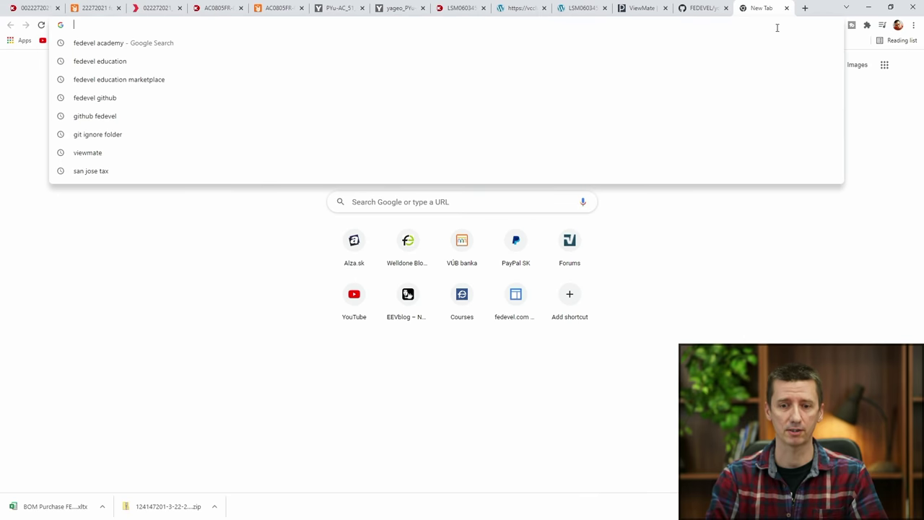
text(fedevel academ)
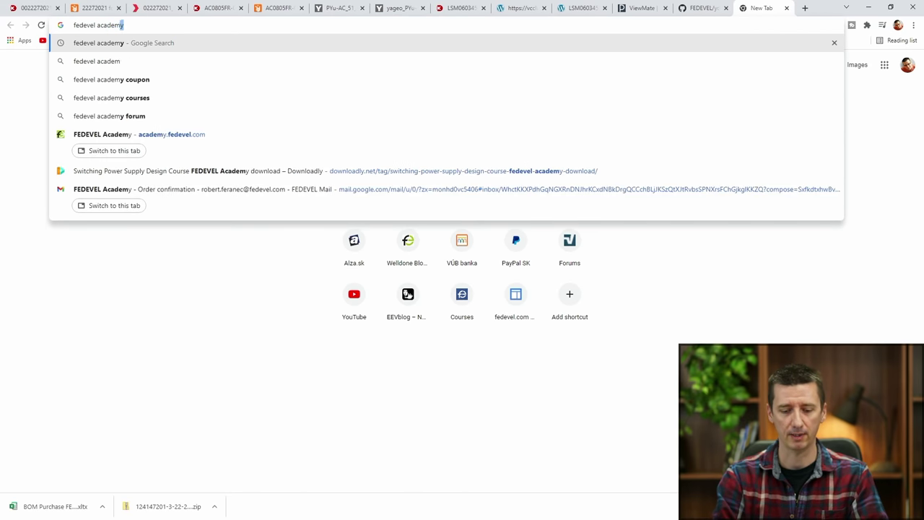
key(Return)
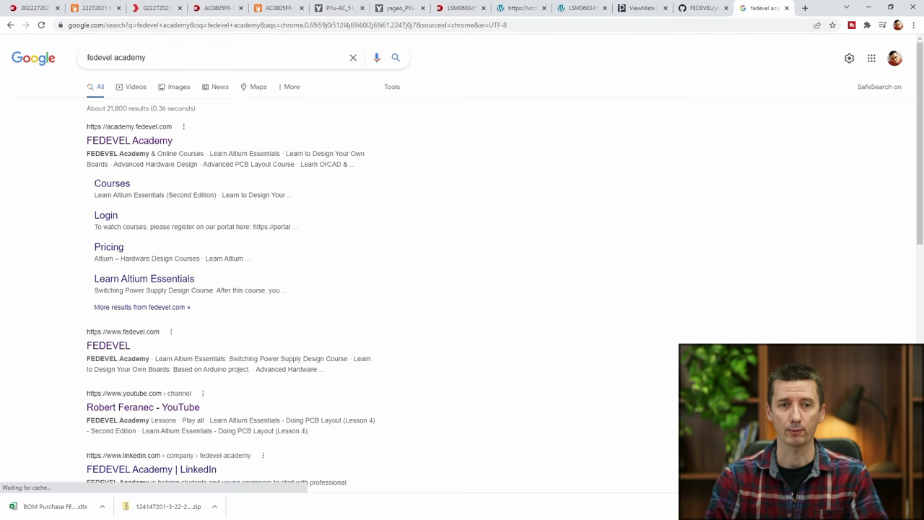
click(148, 142)
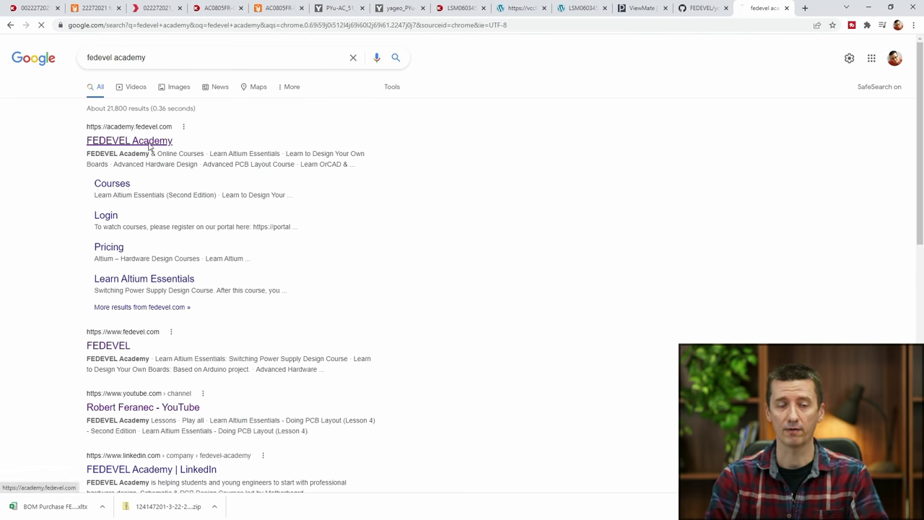
scroll(245, 184, down, 3)
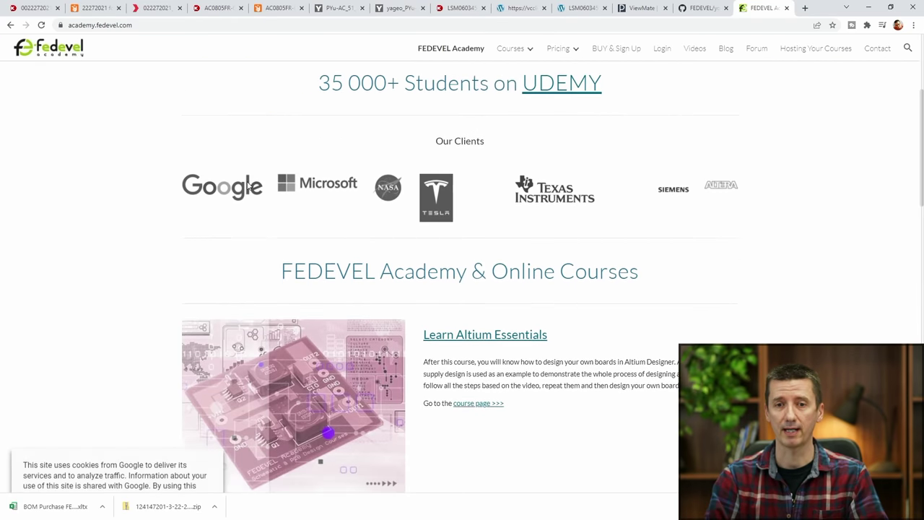
scroll(282, 179, up, 3)
Open the Marketplace from the academy's course selection and look through the listed courses
mouse_move(531, 62)
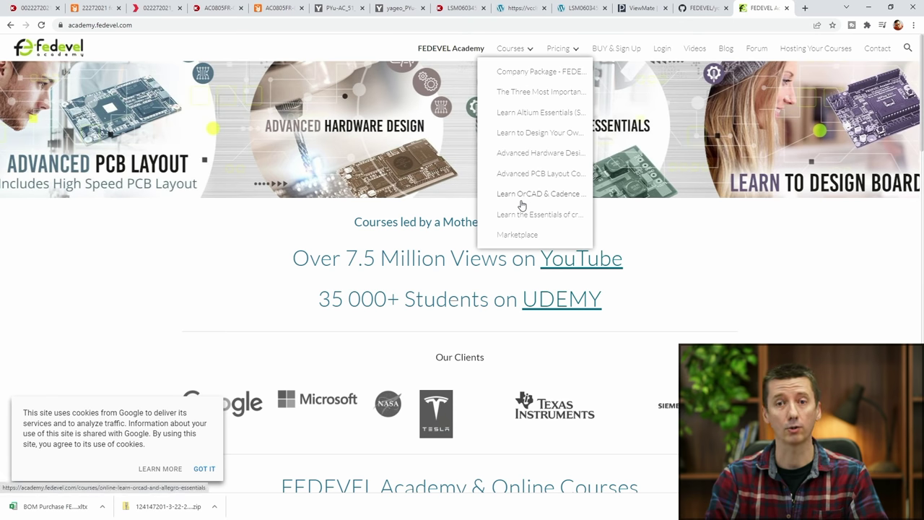
click(517, 235)
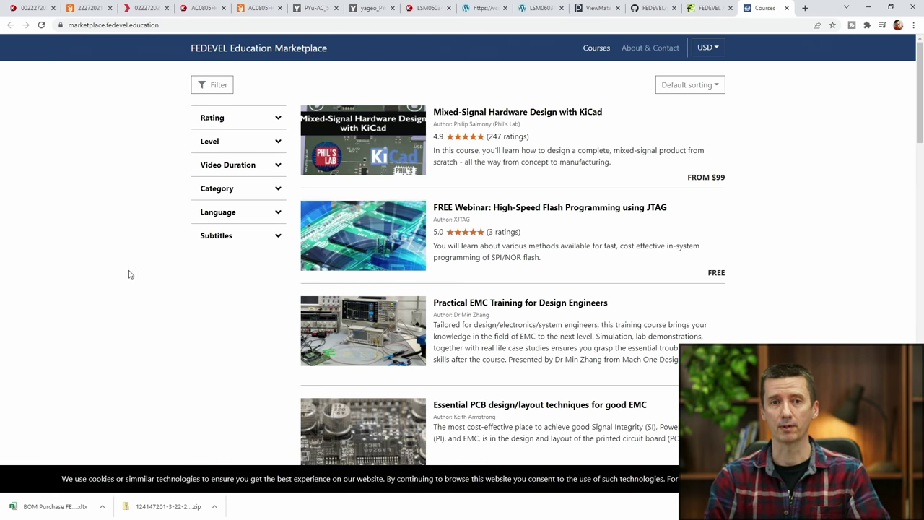
scroll(353, 239, down, 2)
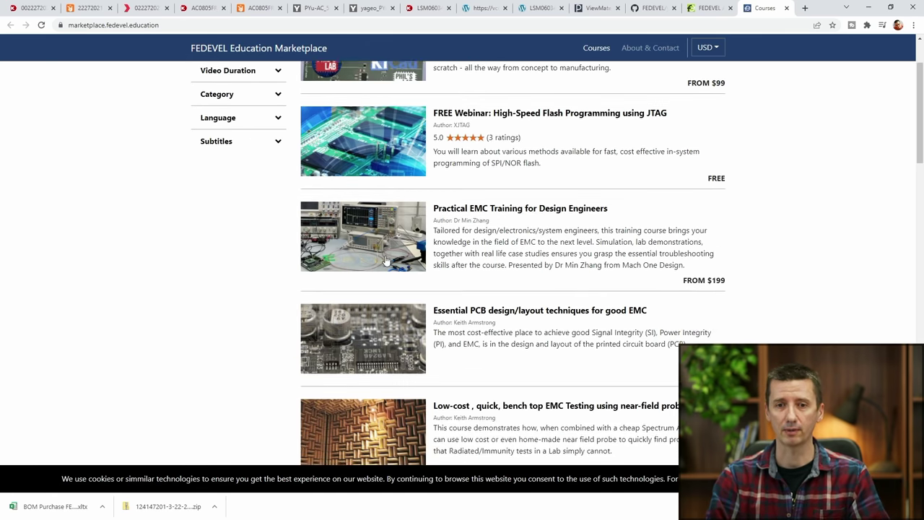
scroll(386, 261, down, 5)
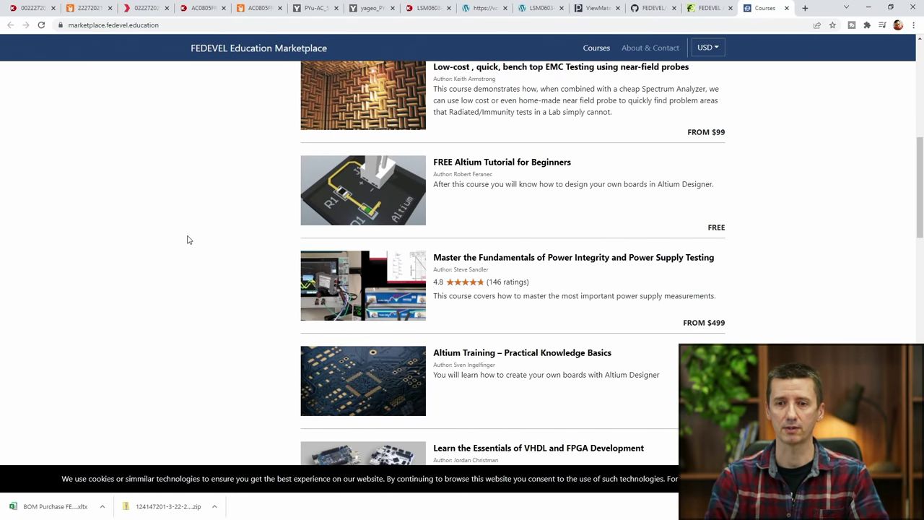
scroll(187, 239, up, 6)
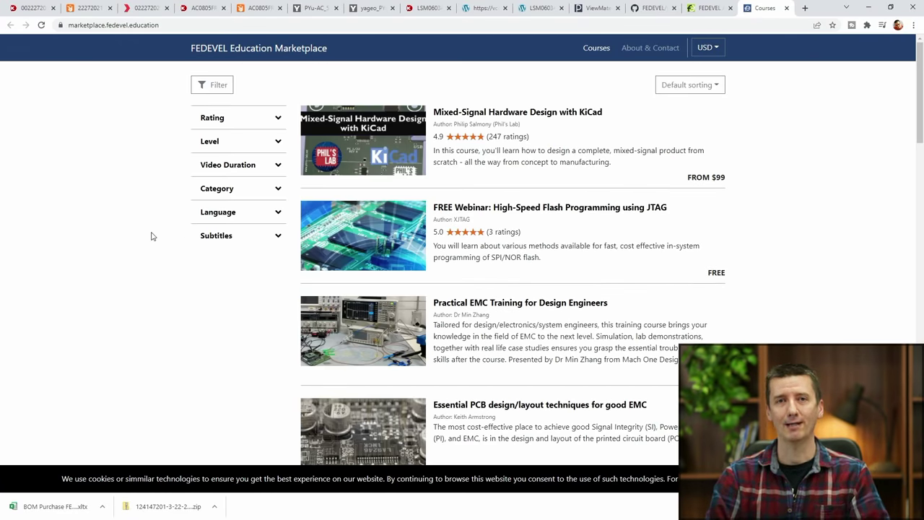